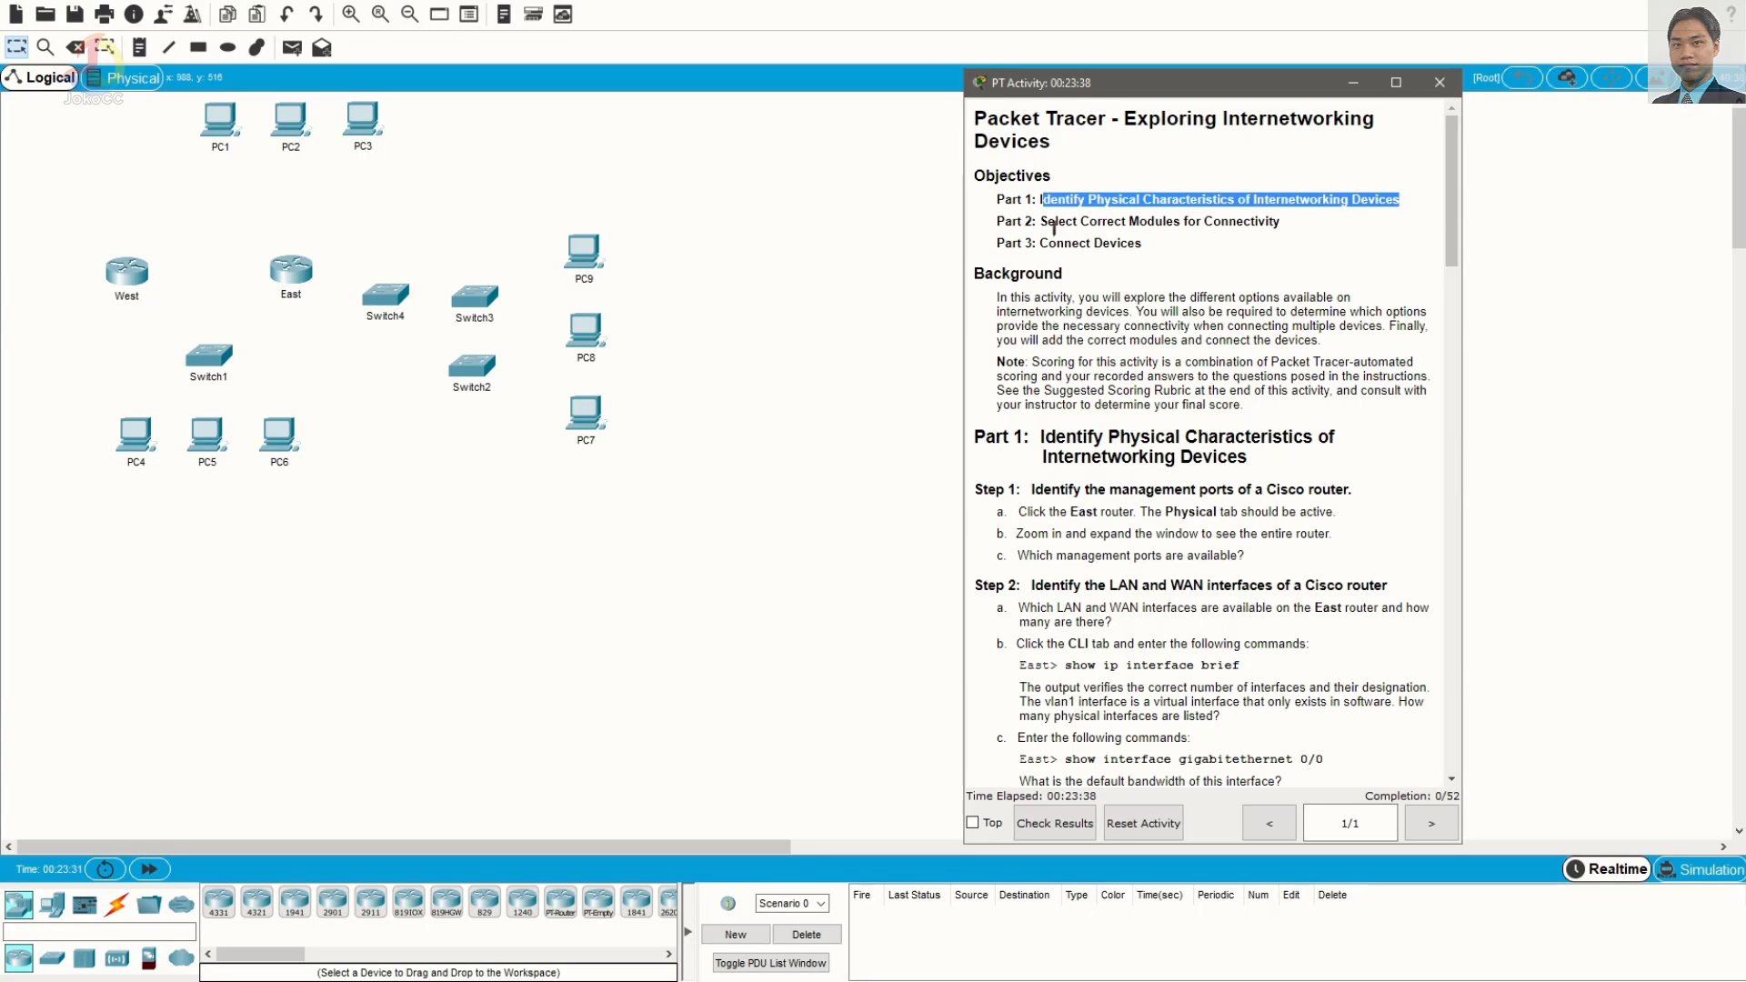
# Read the activity's objectives, background, scoring note and the Part 1 Step 1 heading about a Cisco router's management ports
pyautogui.moveTo(1045, 222); pyautogui.dragTo(1299, 223)
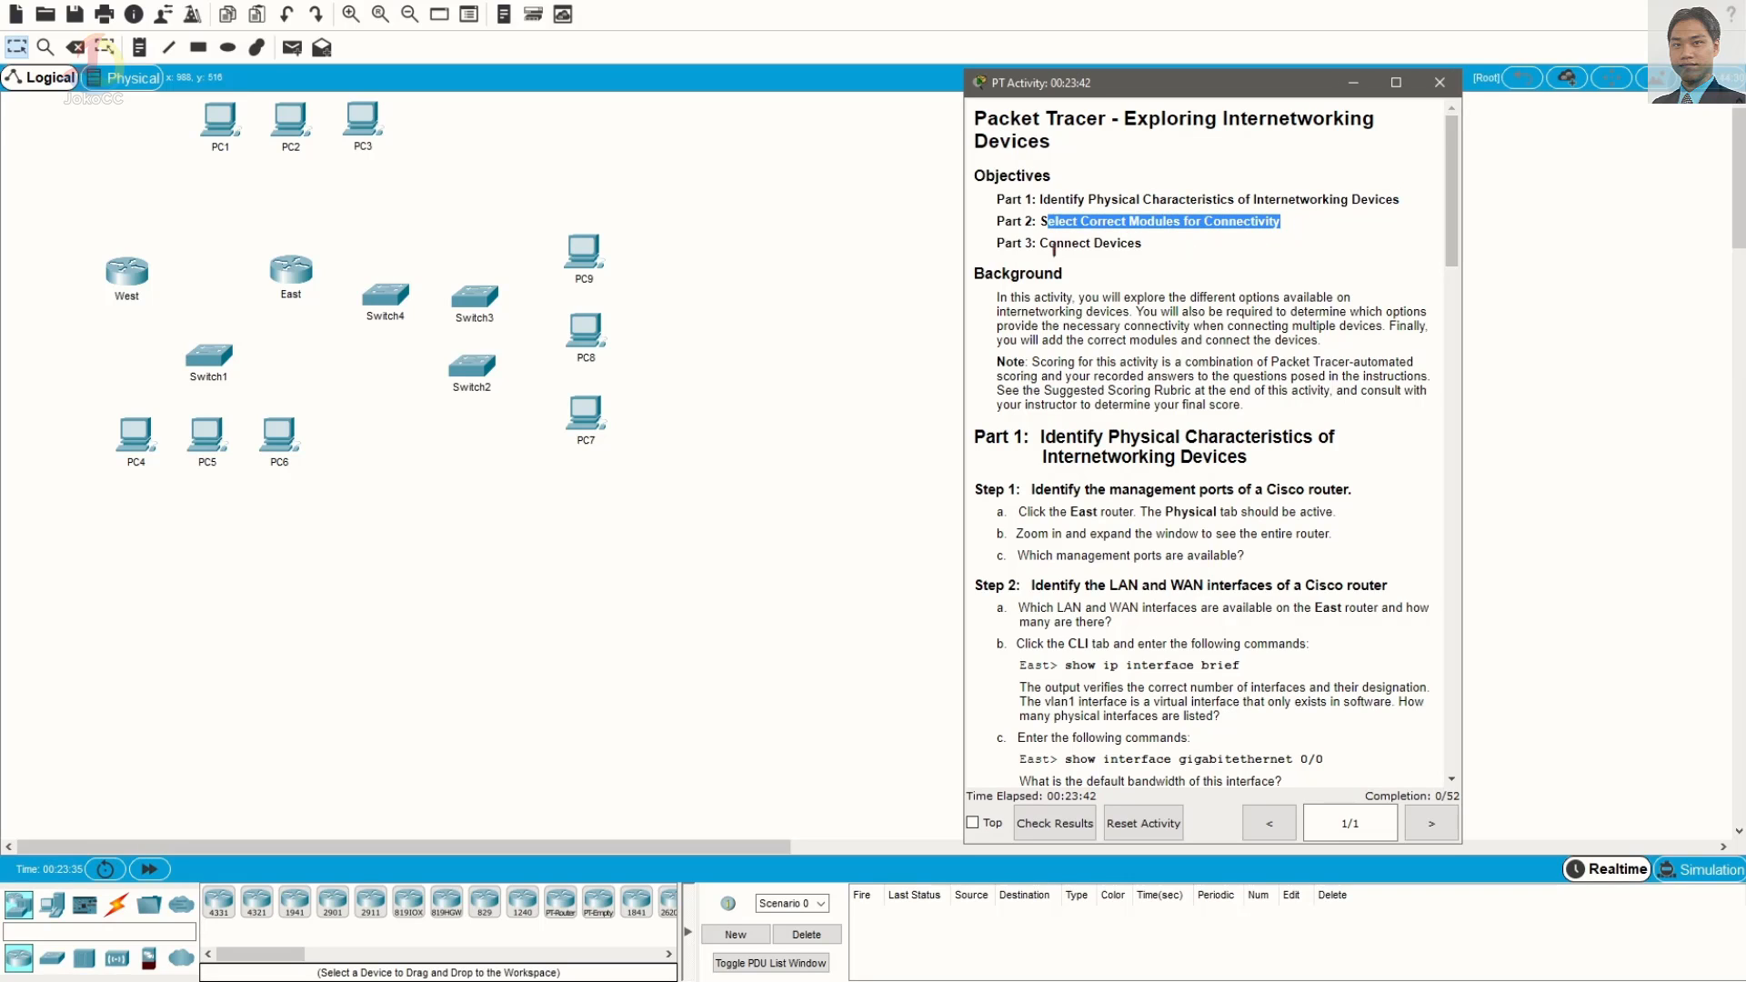
pyautogui.moveTo(1055, 243); pyautogui.dragTo(1184, 260)
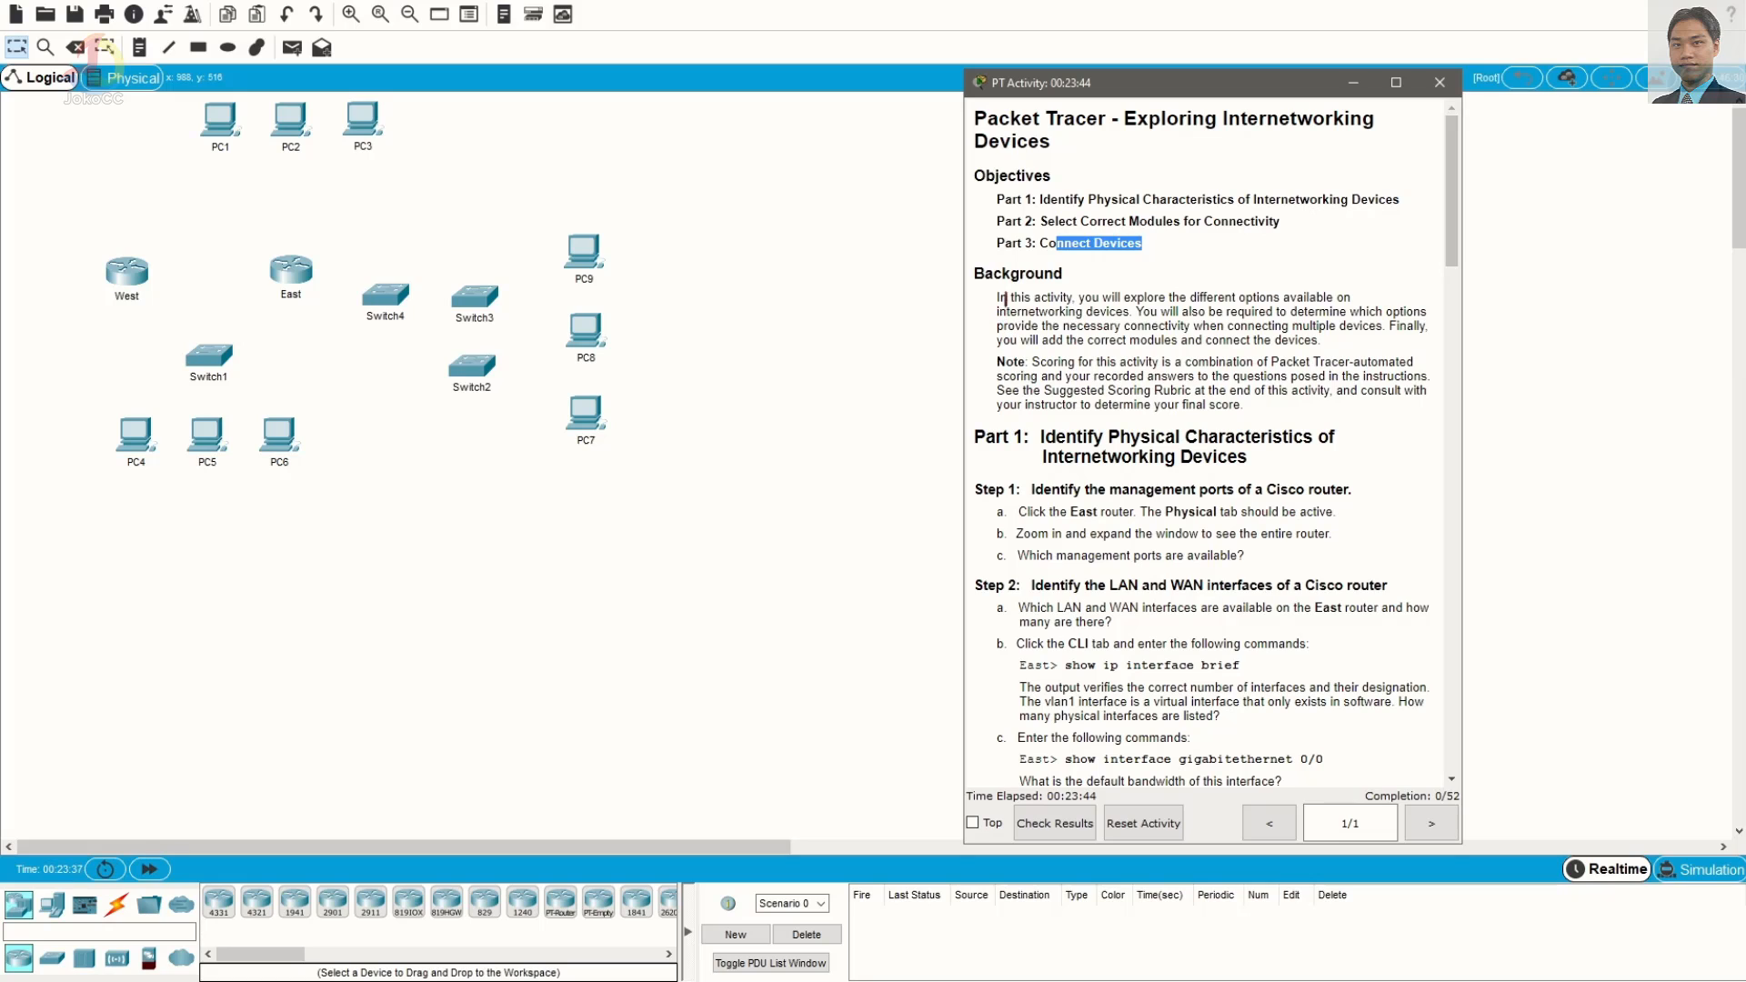
pyautogui.moveTo(1007, 298); pyautogui.dragTo(1132, 314)
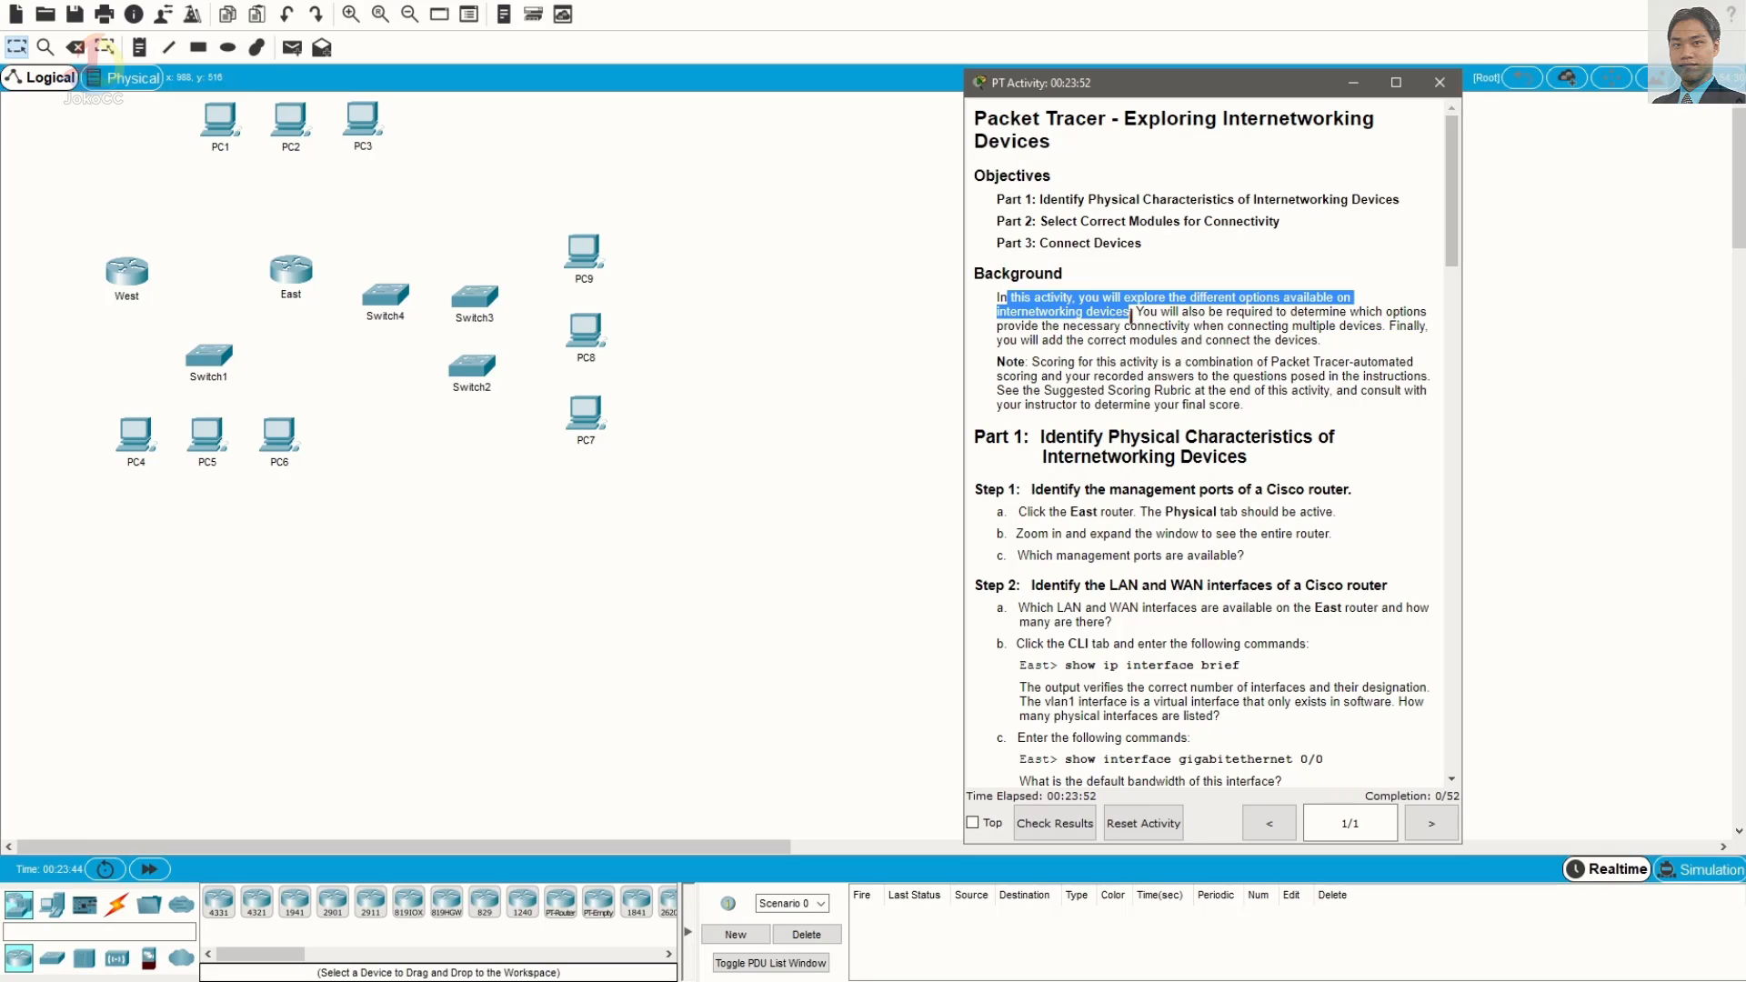
pyautogui.moveTo(1131, 315); pyautogui.dragTo(1314, 340)
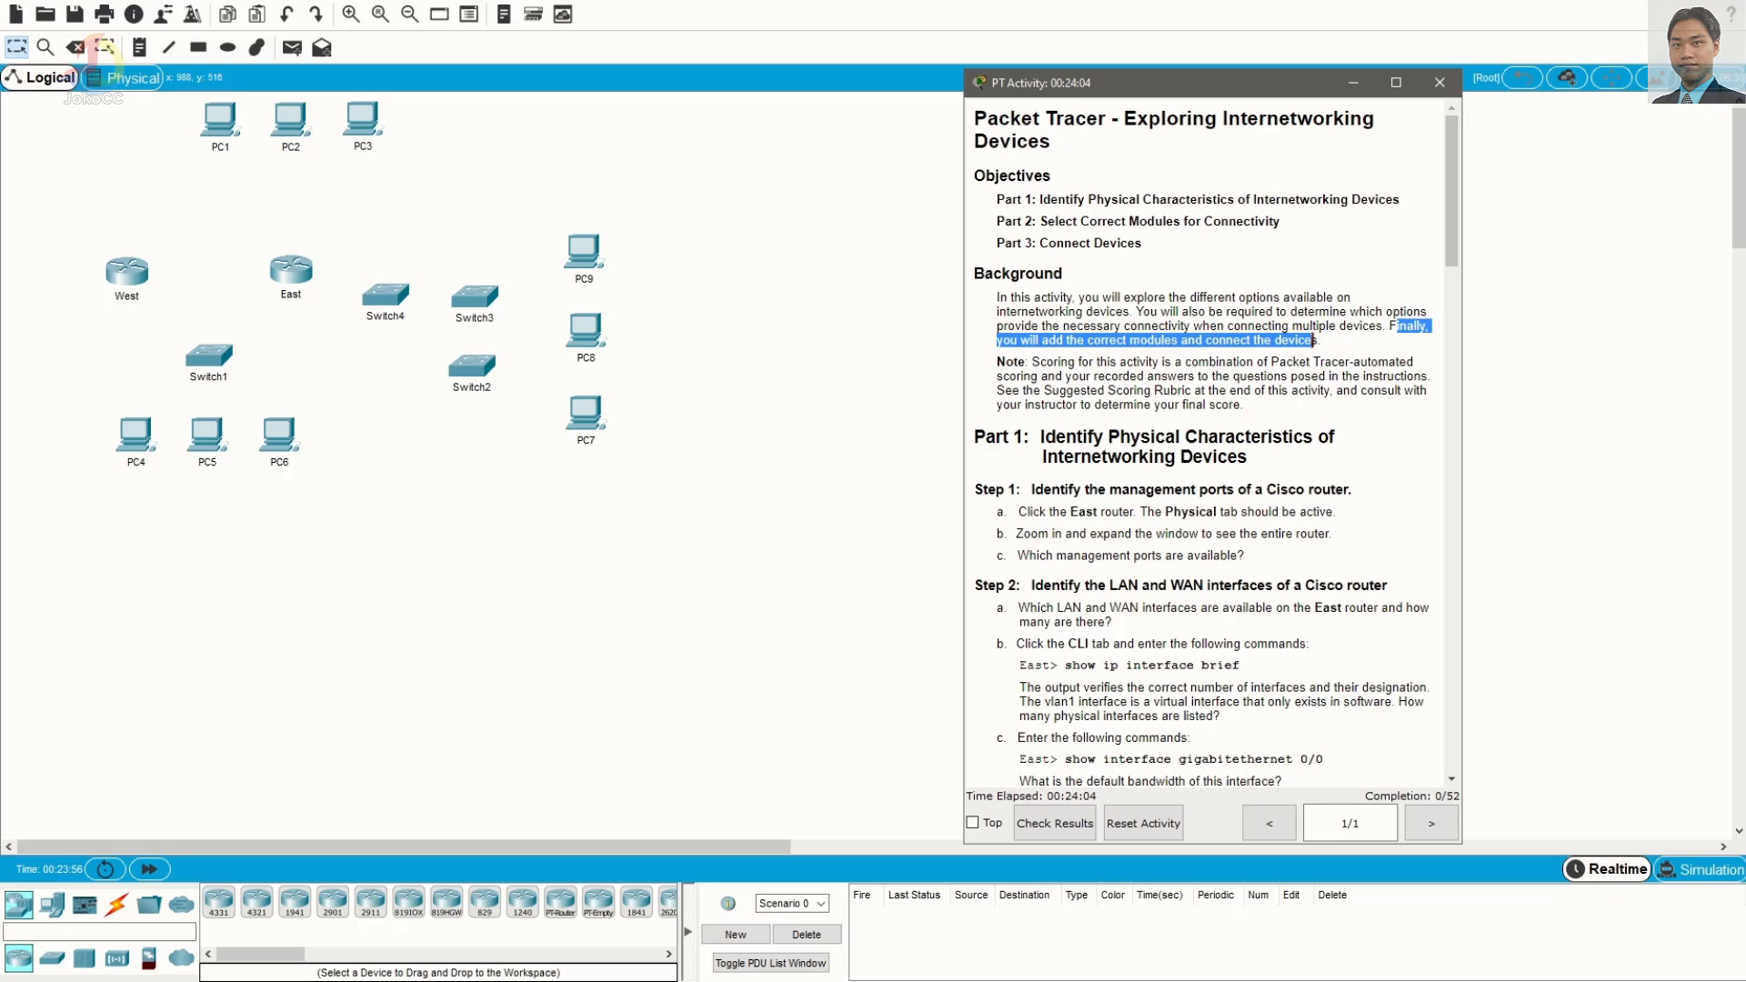
pyautogui.scroll(-3, 1314, 340)
pyautogui.click(1121, 248)
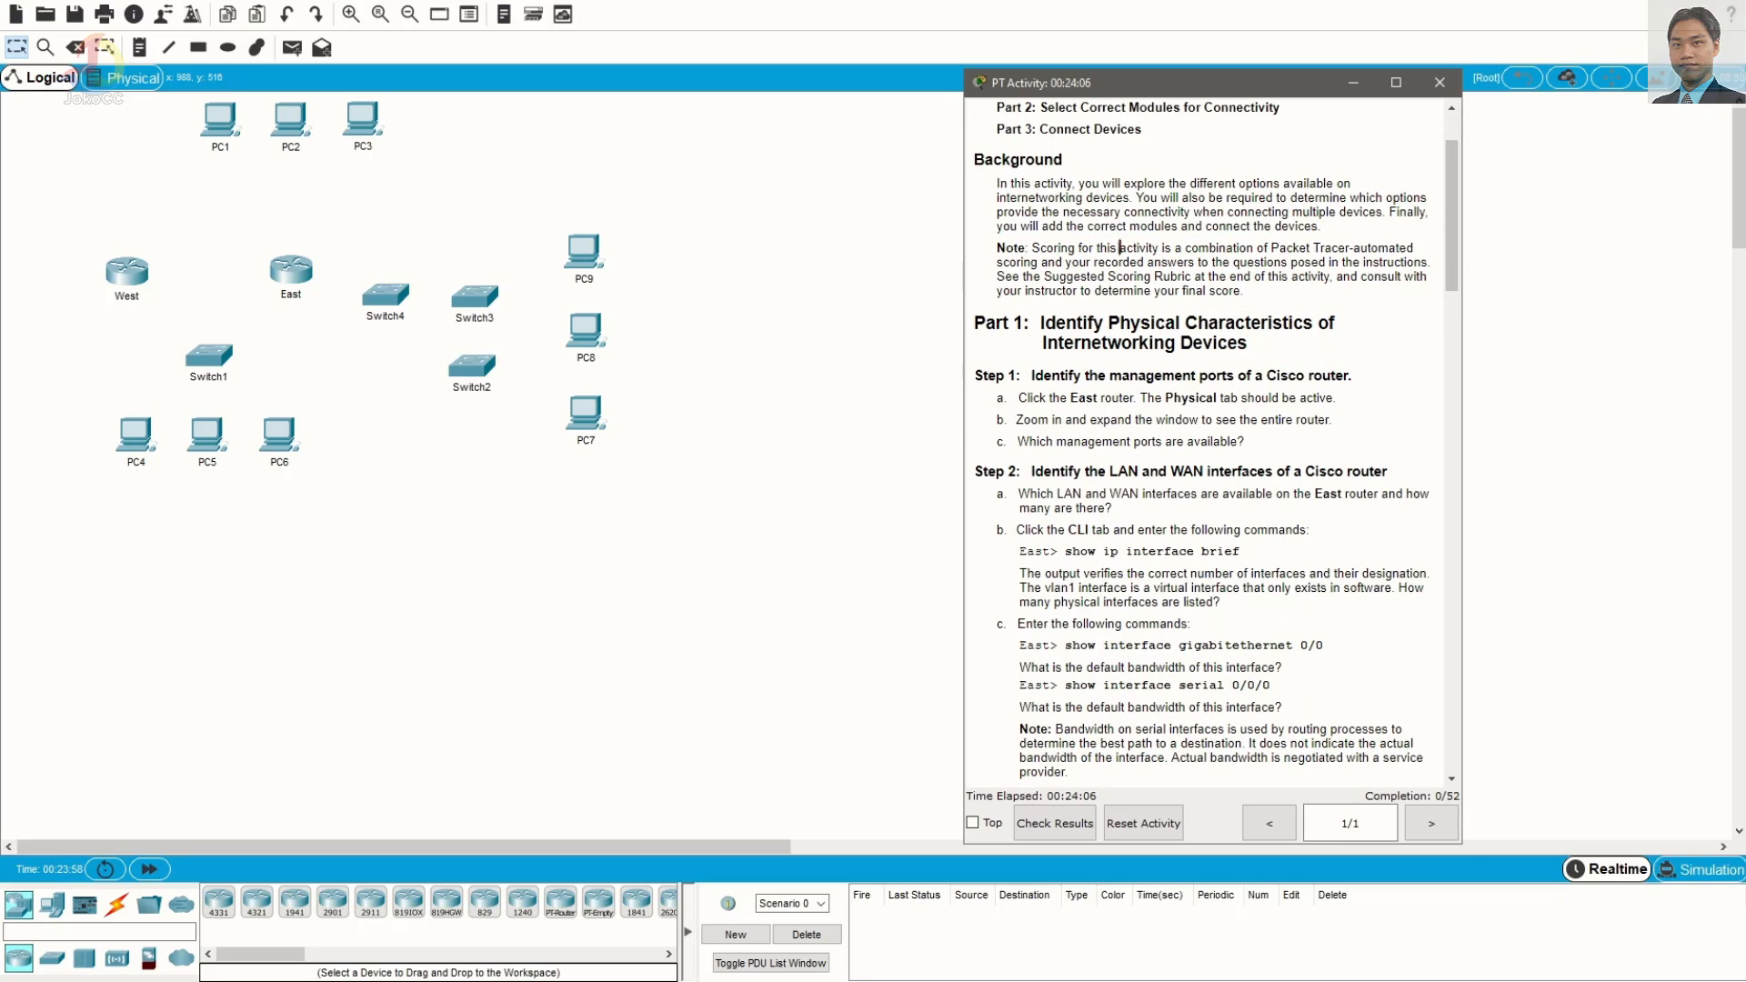
pyautogui.moveTo(1121, 248); pyautogui.dragTo(1253, 248)
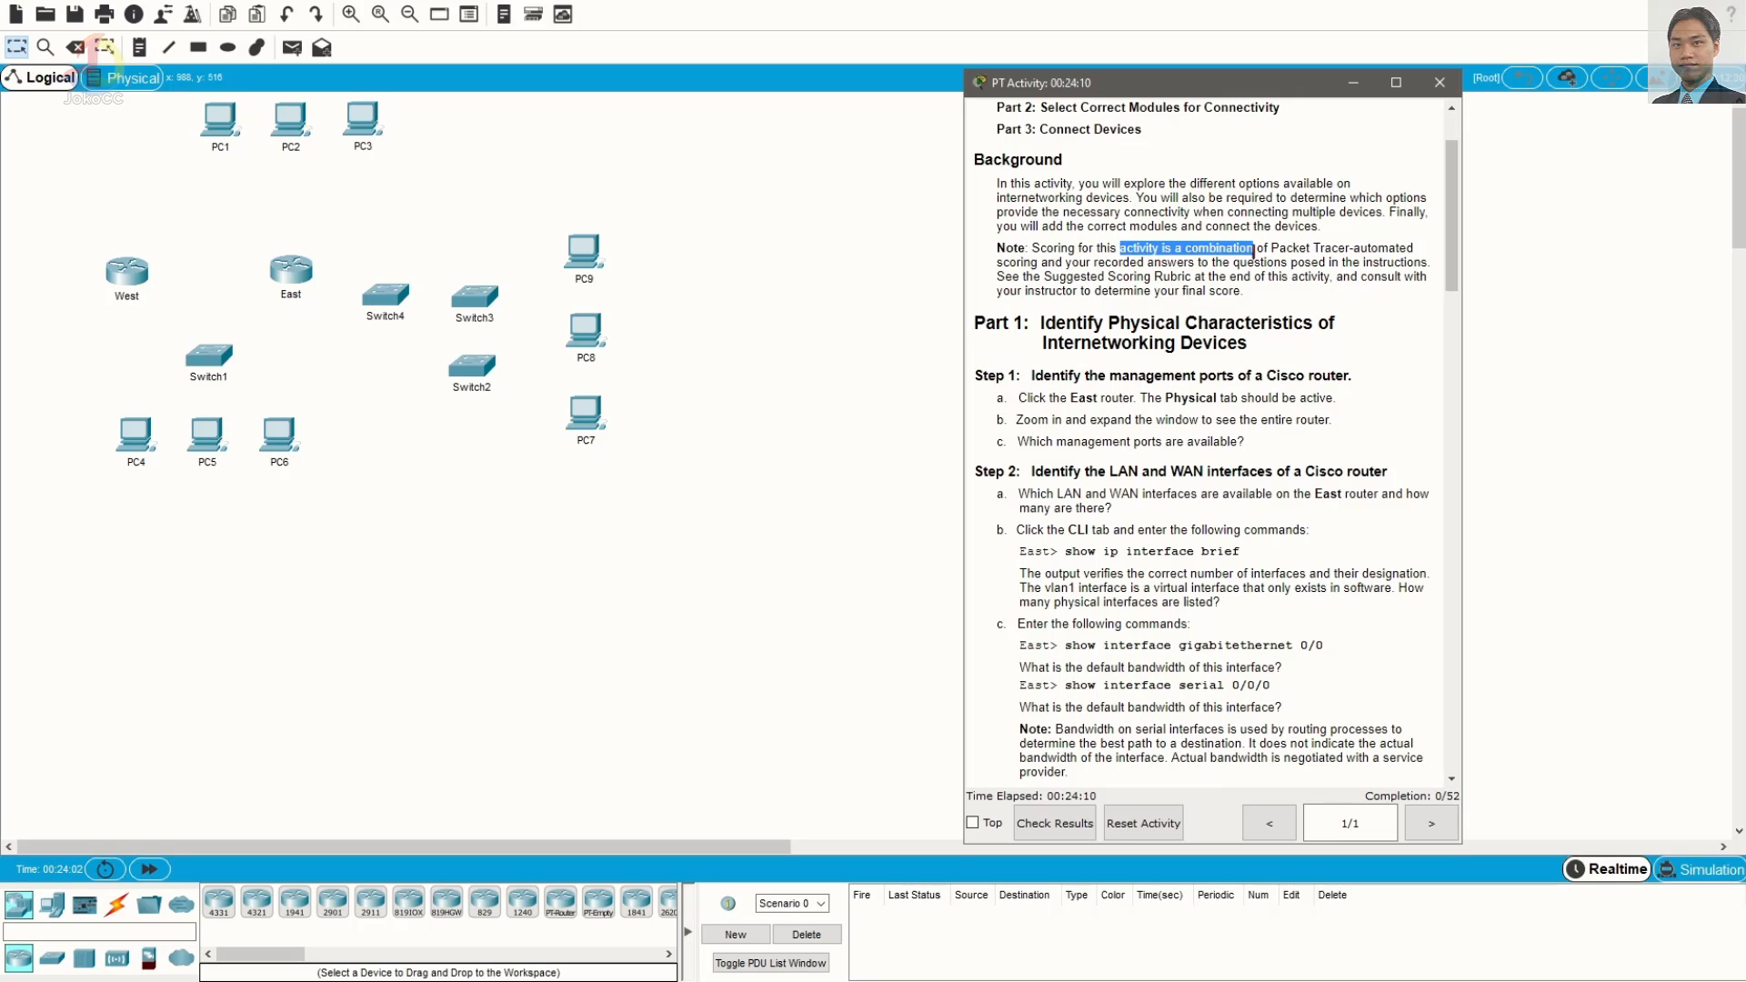
pyautogui.moveTo(1255, 248)
pyautogui.mouseDown()
pyautogui.moveTo(1291, 264)
pyautogui.moveTo(1253, 282)
pyautogui.mouseUp()
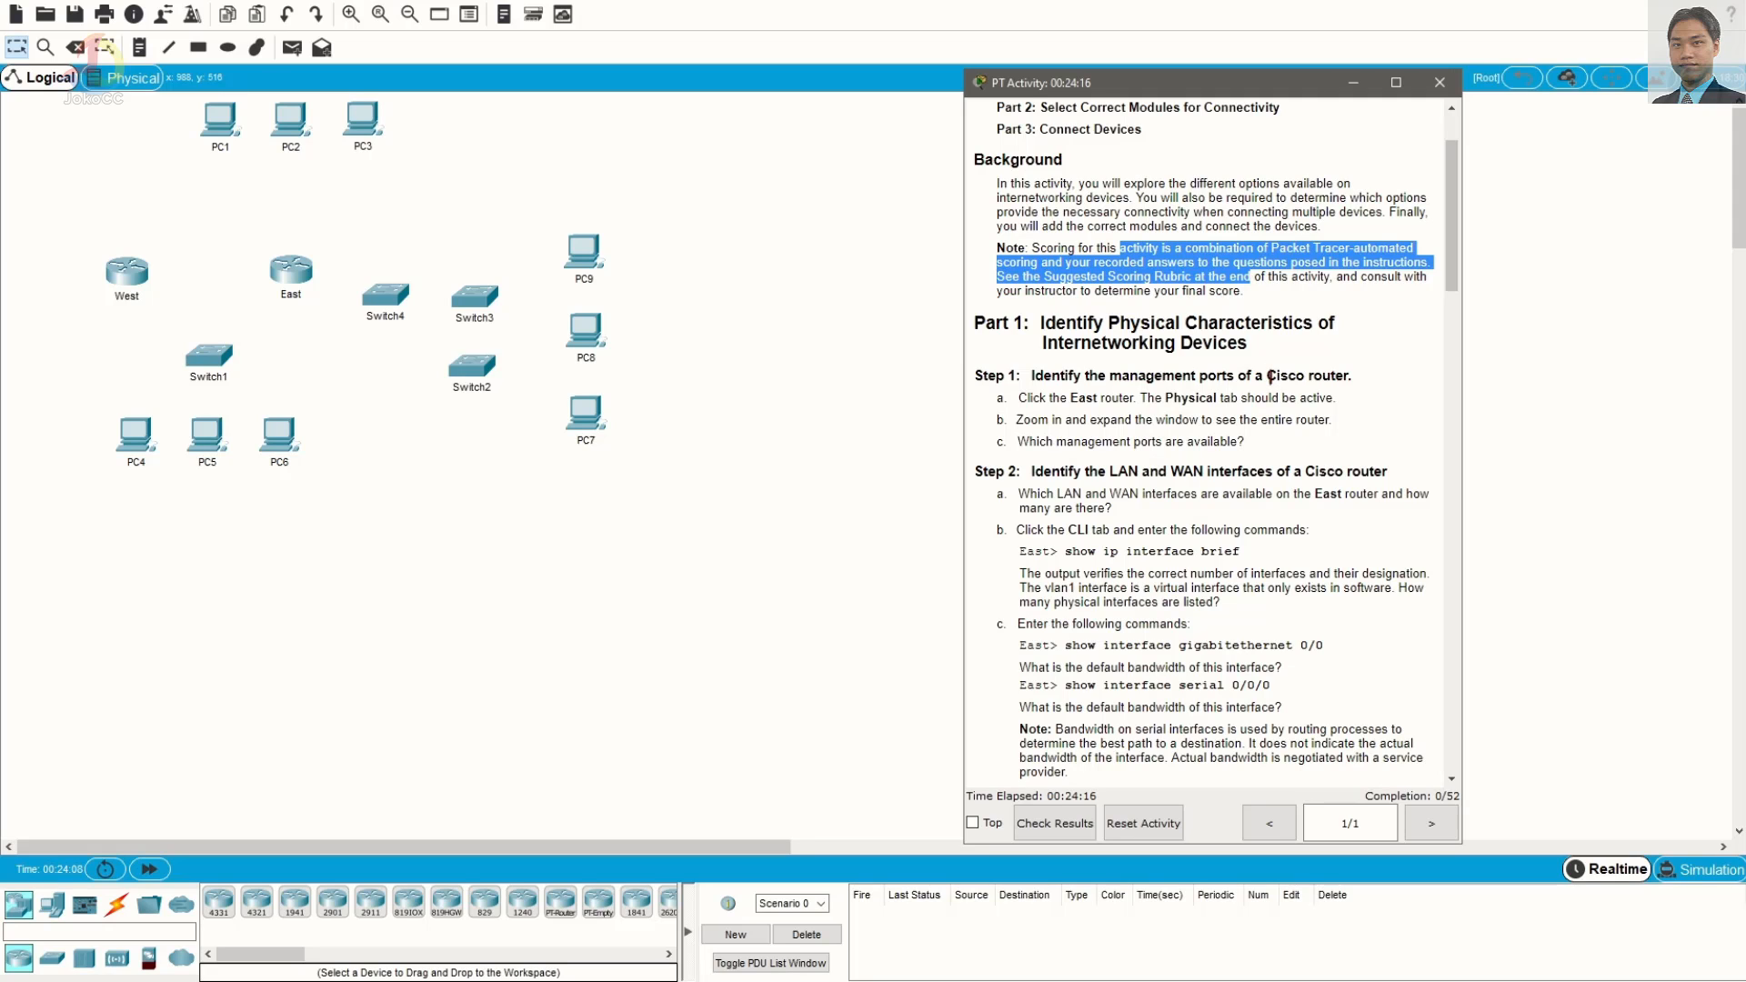
pyautogui.scroll(-3, 1219, 323)
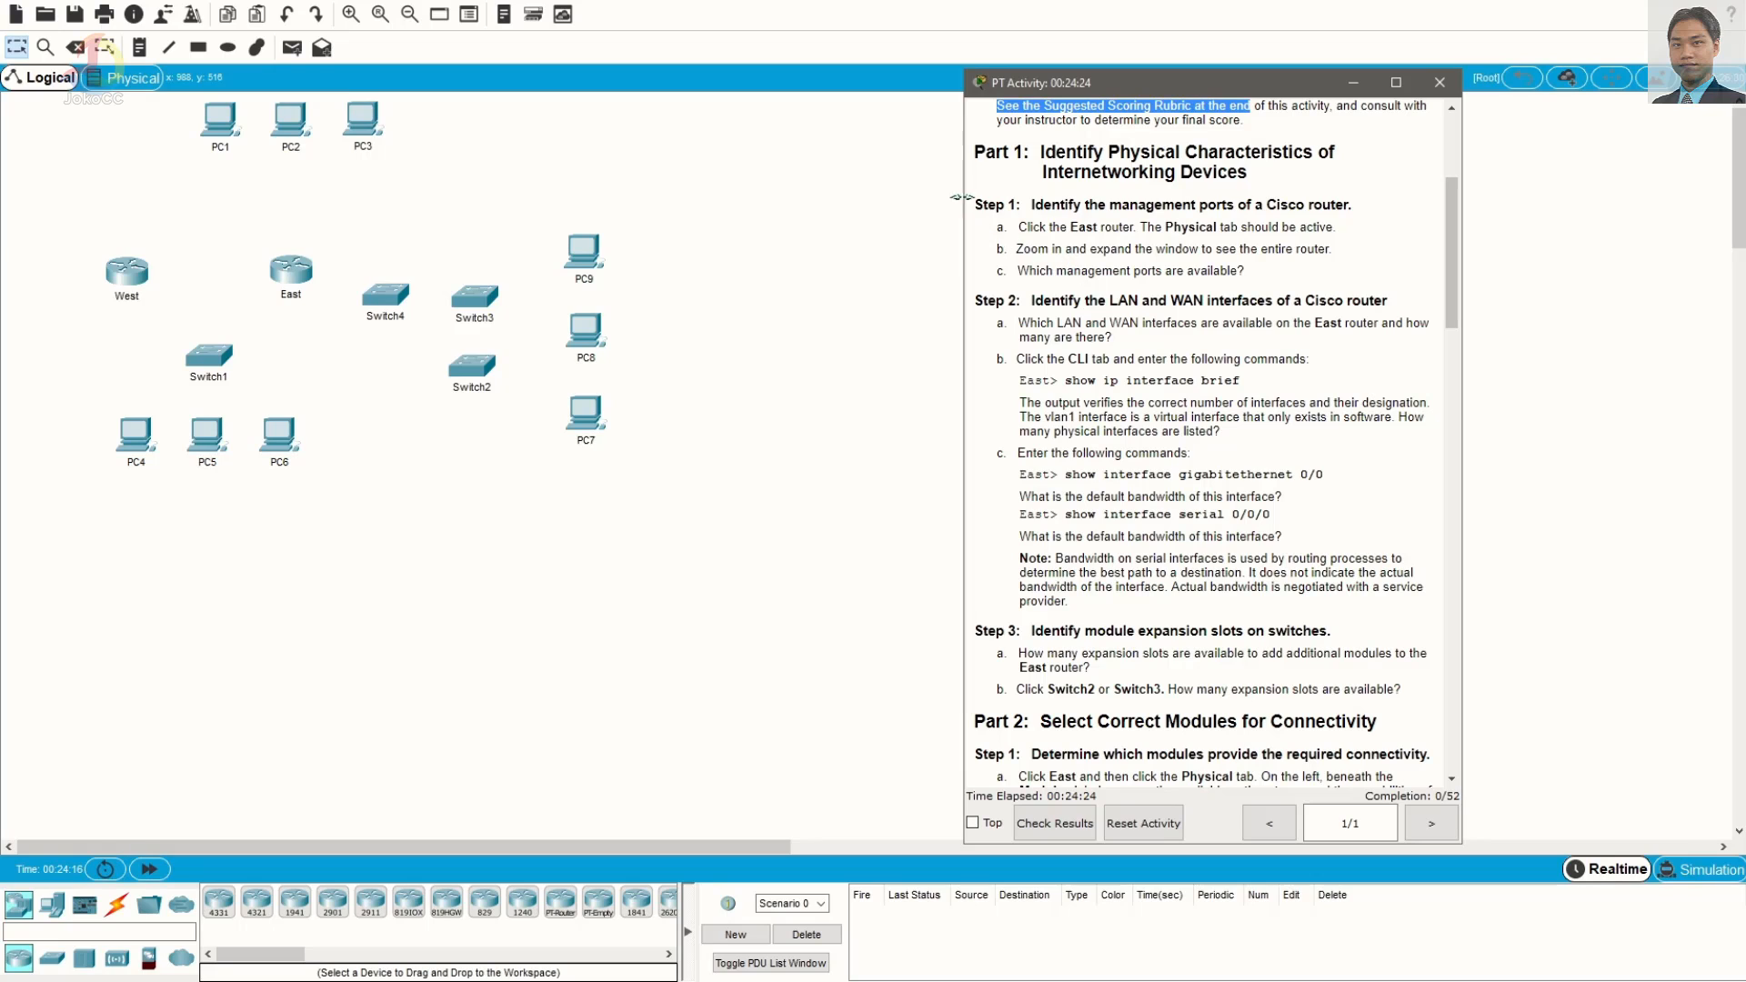
pyautogui.moveTo(1044, 204); pyautogui.dragTo(1376, 221)
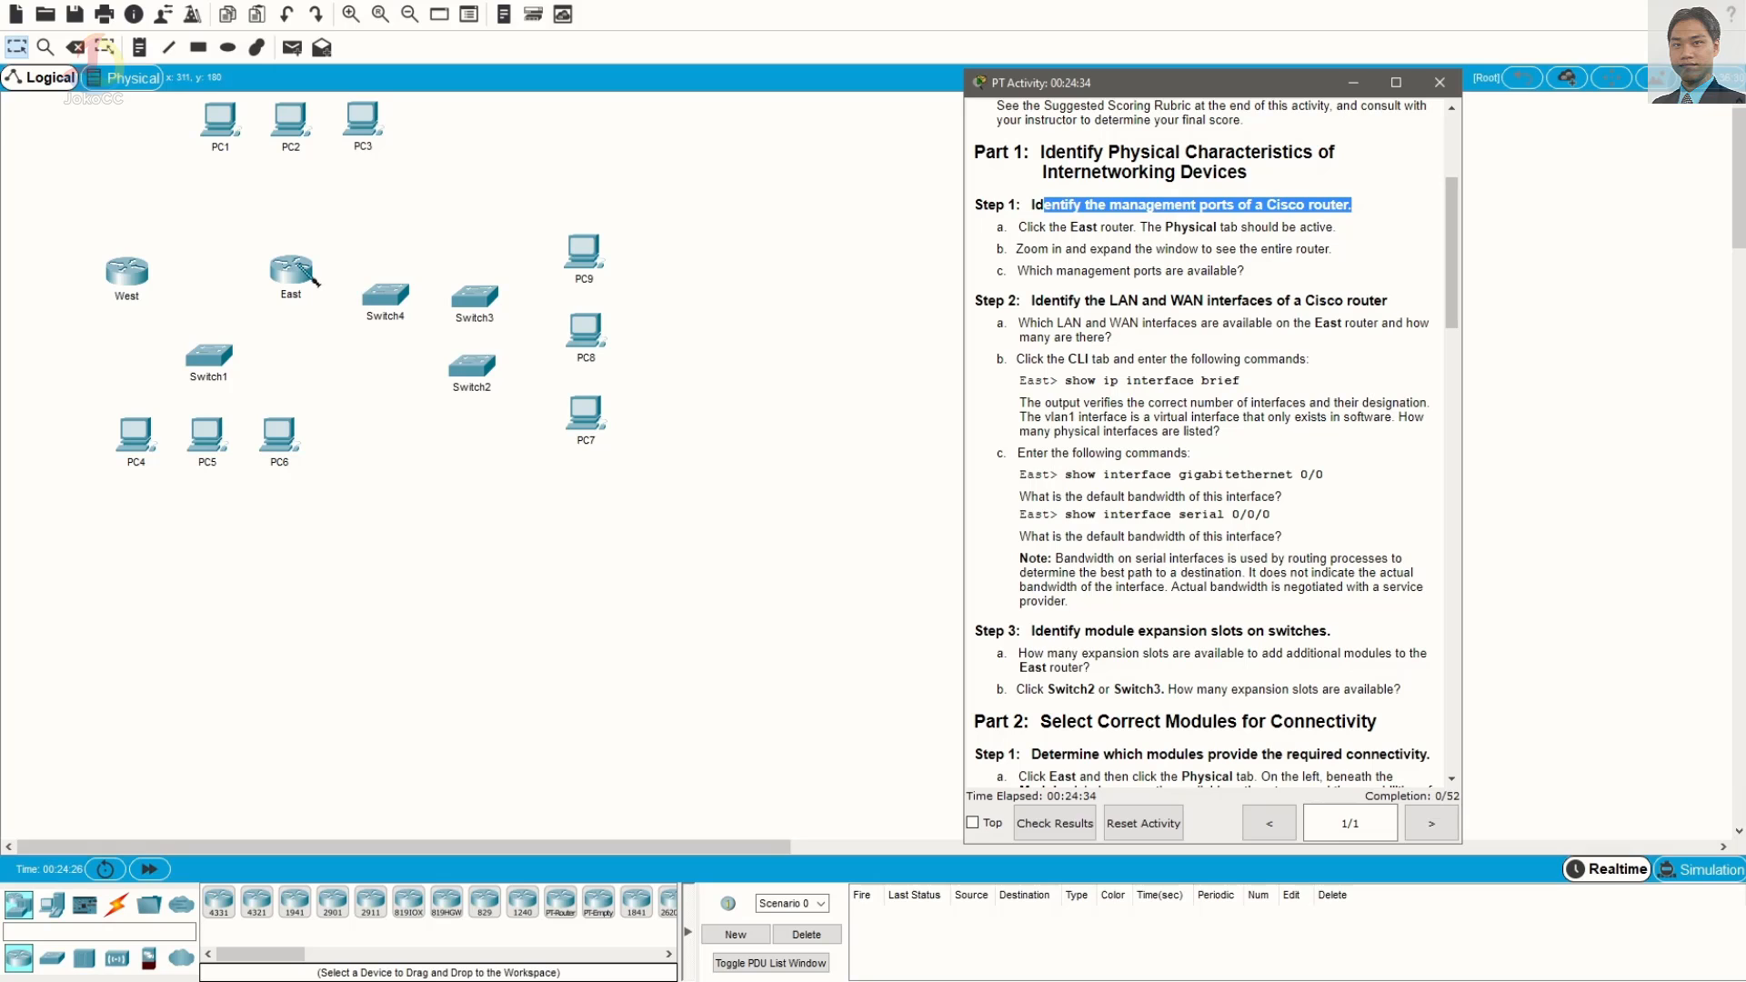
# Move the activity instructions window clear of the topology, keep it always on top, and enlarge it
pyautogui.click(309, 315)
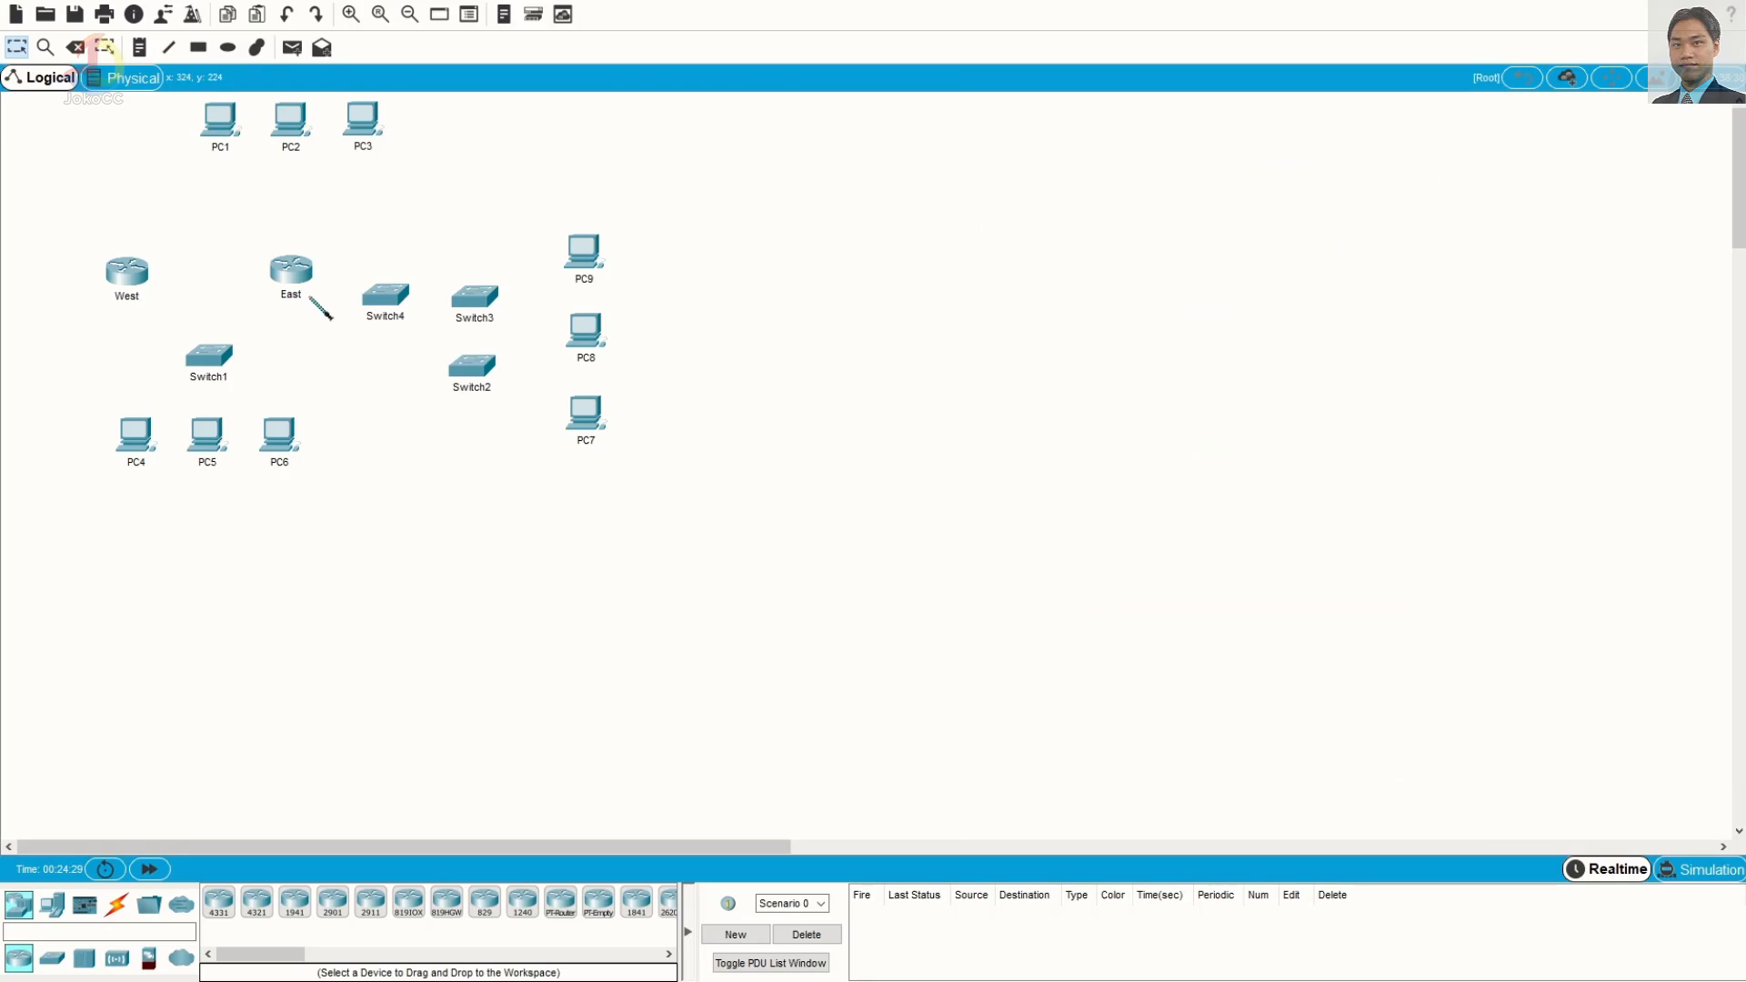
pyautogui.press('ctrl')
pyautogui.press('ctrl')
pyautogui.moveTo(1744, 233)
pyautogui.click(1632, 214)
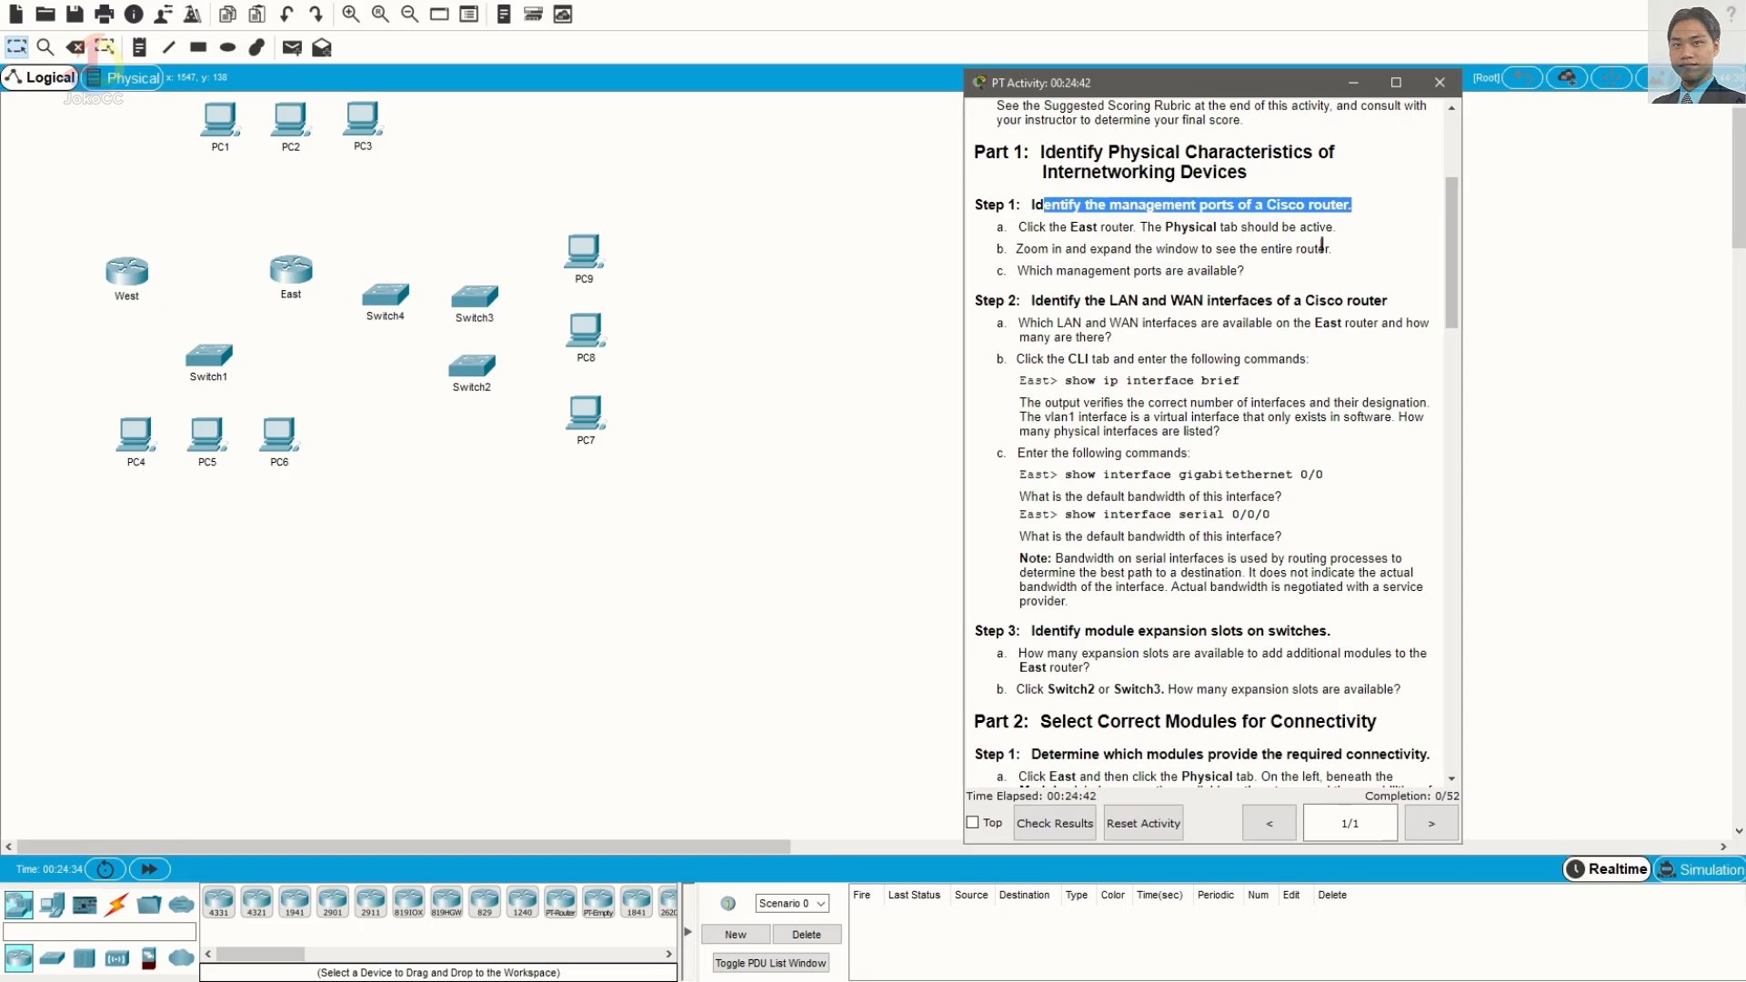
pyautogui.moveTo(1298, 93); pyautogui.dragTo(1585, 0)
pyautogui.click(1260, 712)
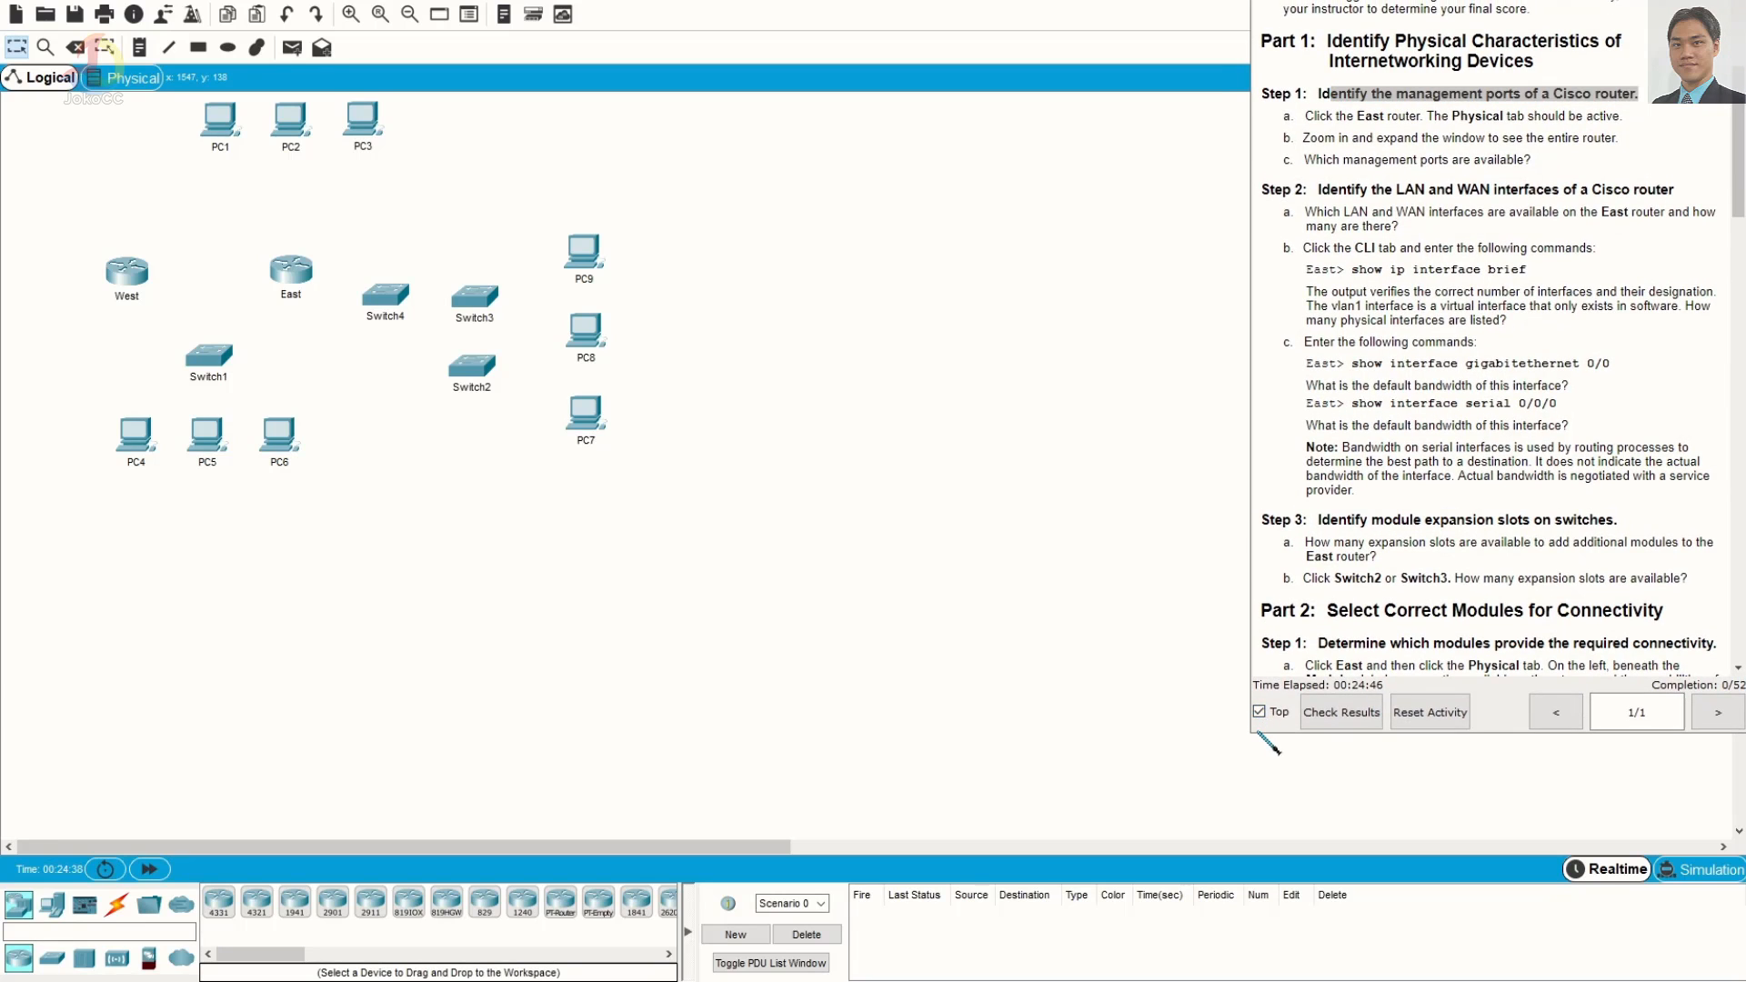
pyautogui.moveTo(1251, 739); pyautogui.dragTo(1160, 842)
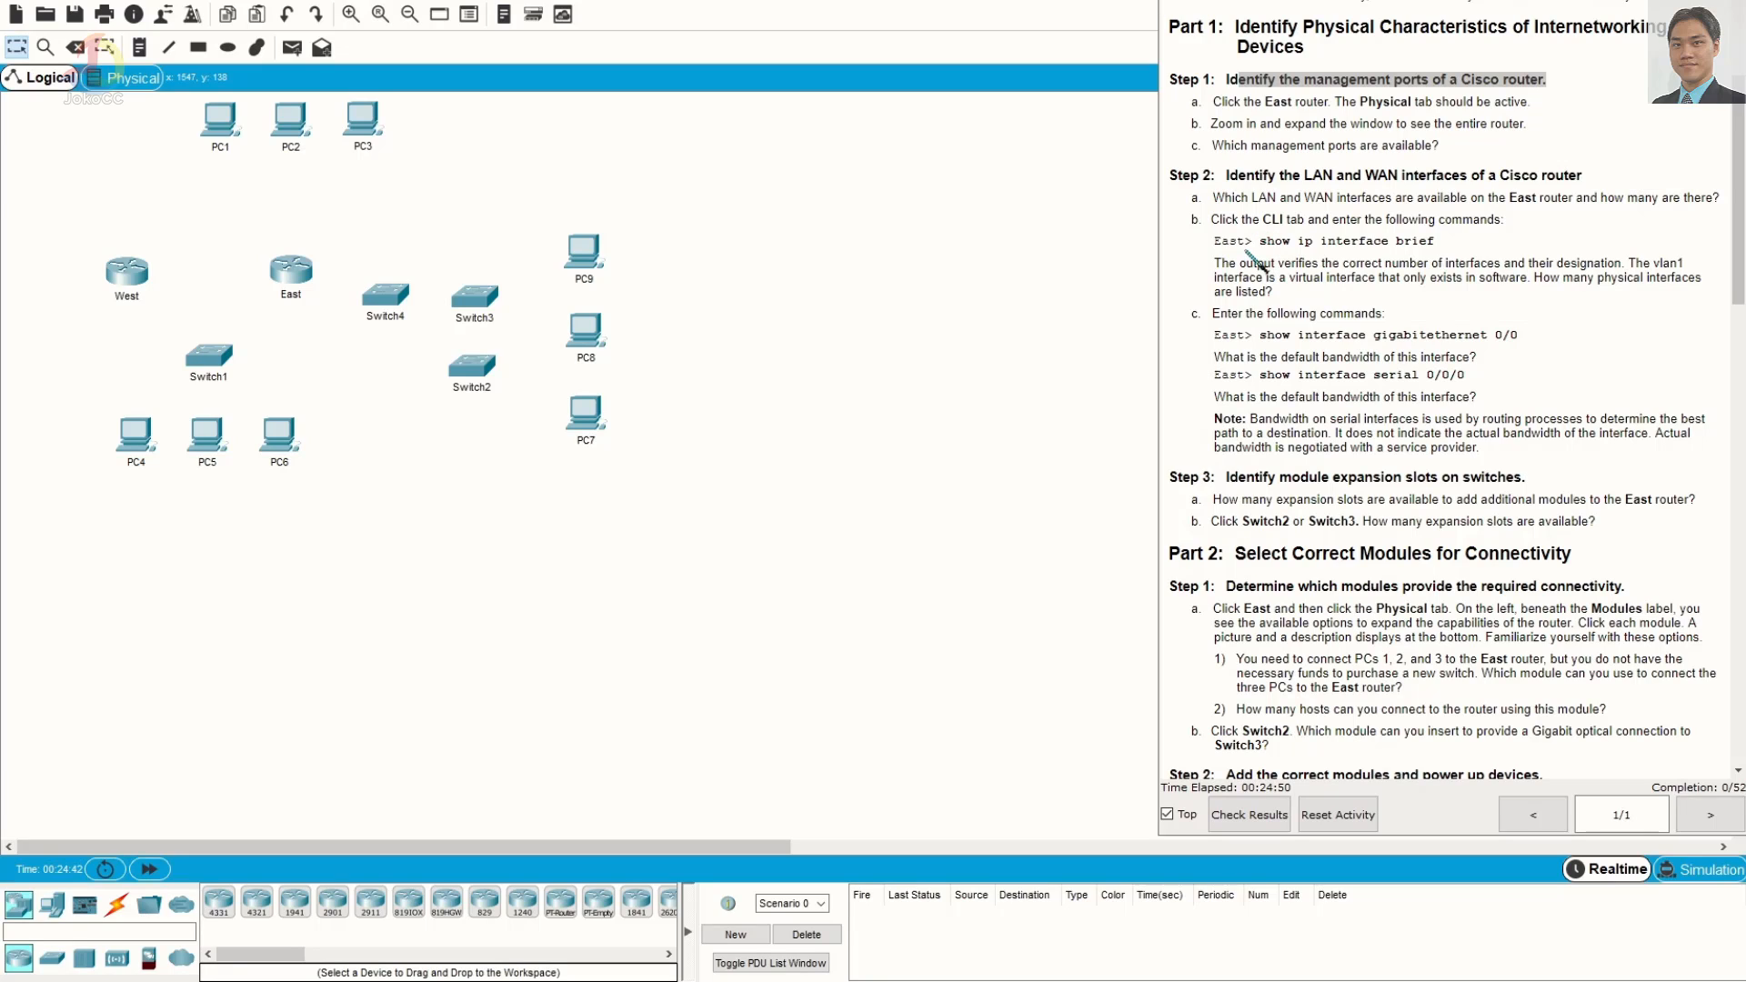
# Open the East router's physical device view in an enlarged window and magnify its port area
pyautogui.click(293, 273)
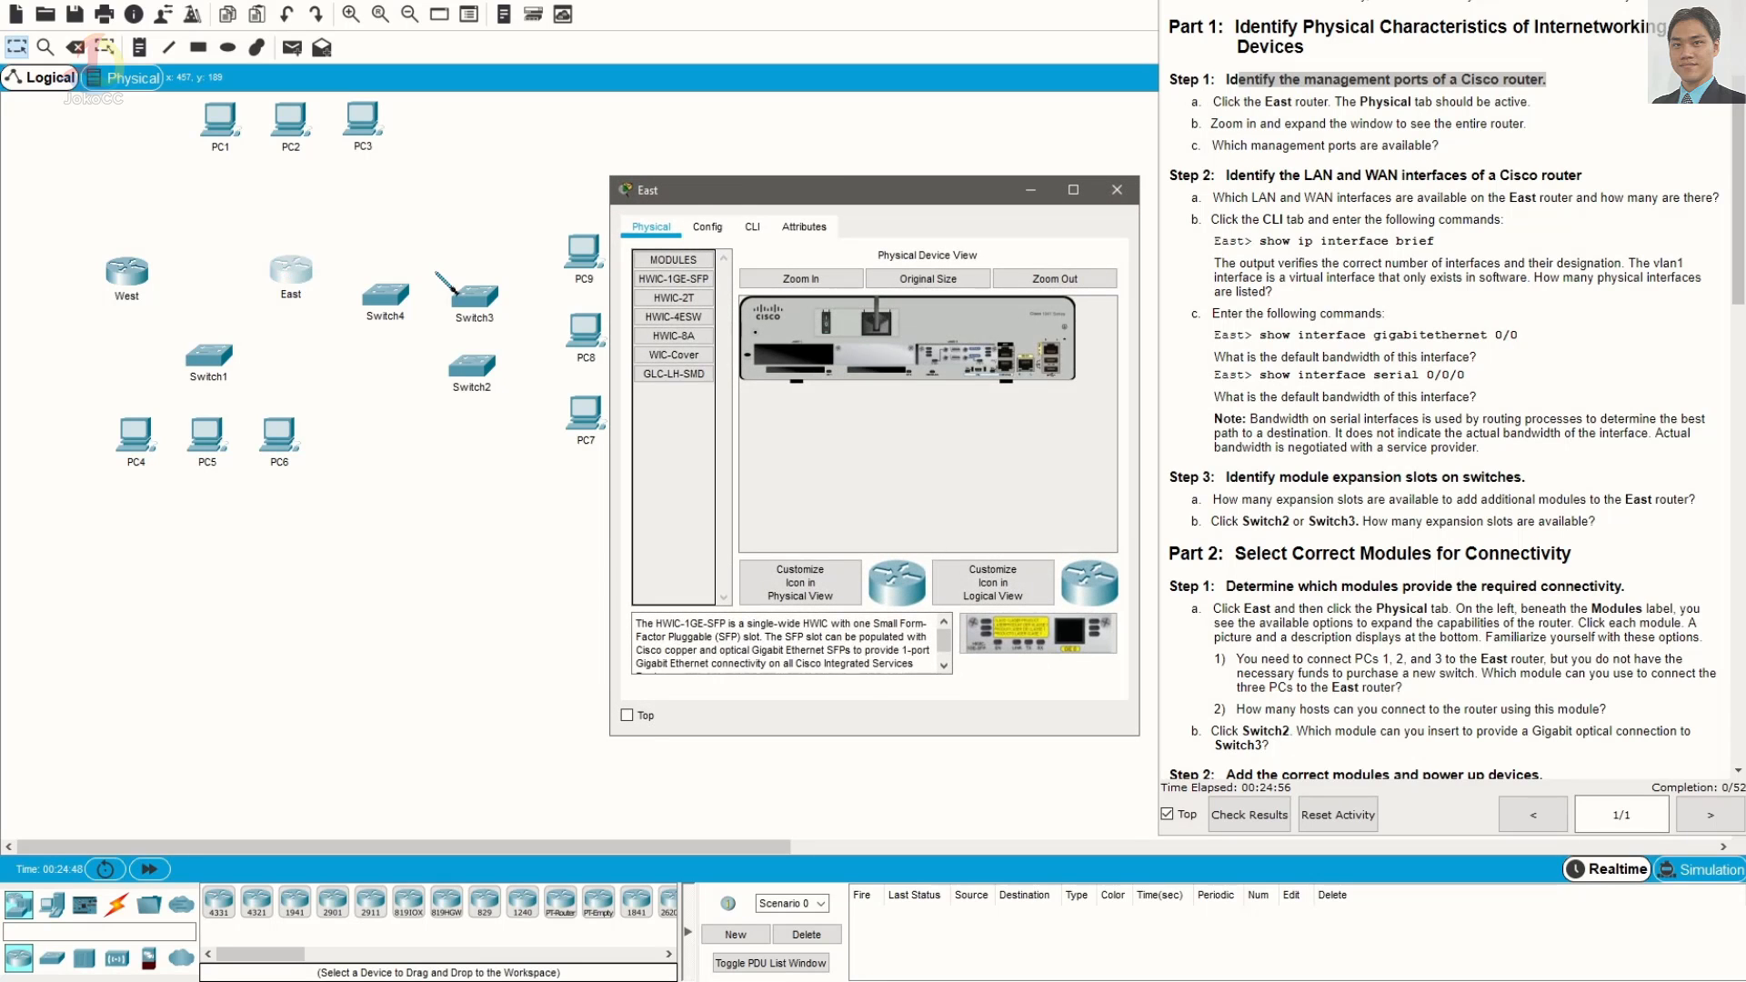
pyautogui.moveTo(838, 194); pyautogui.dragTo(639, 197)
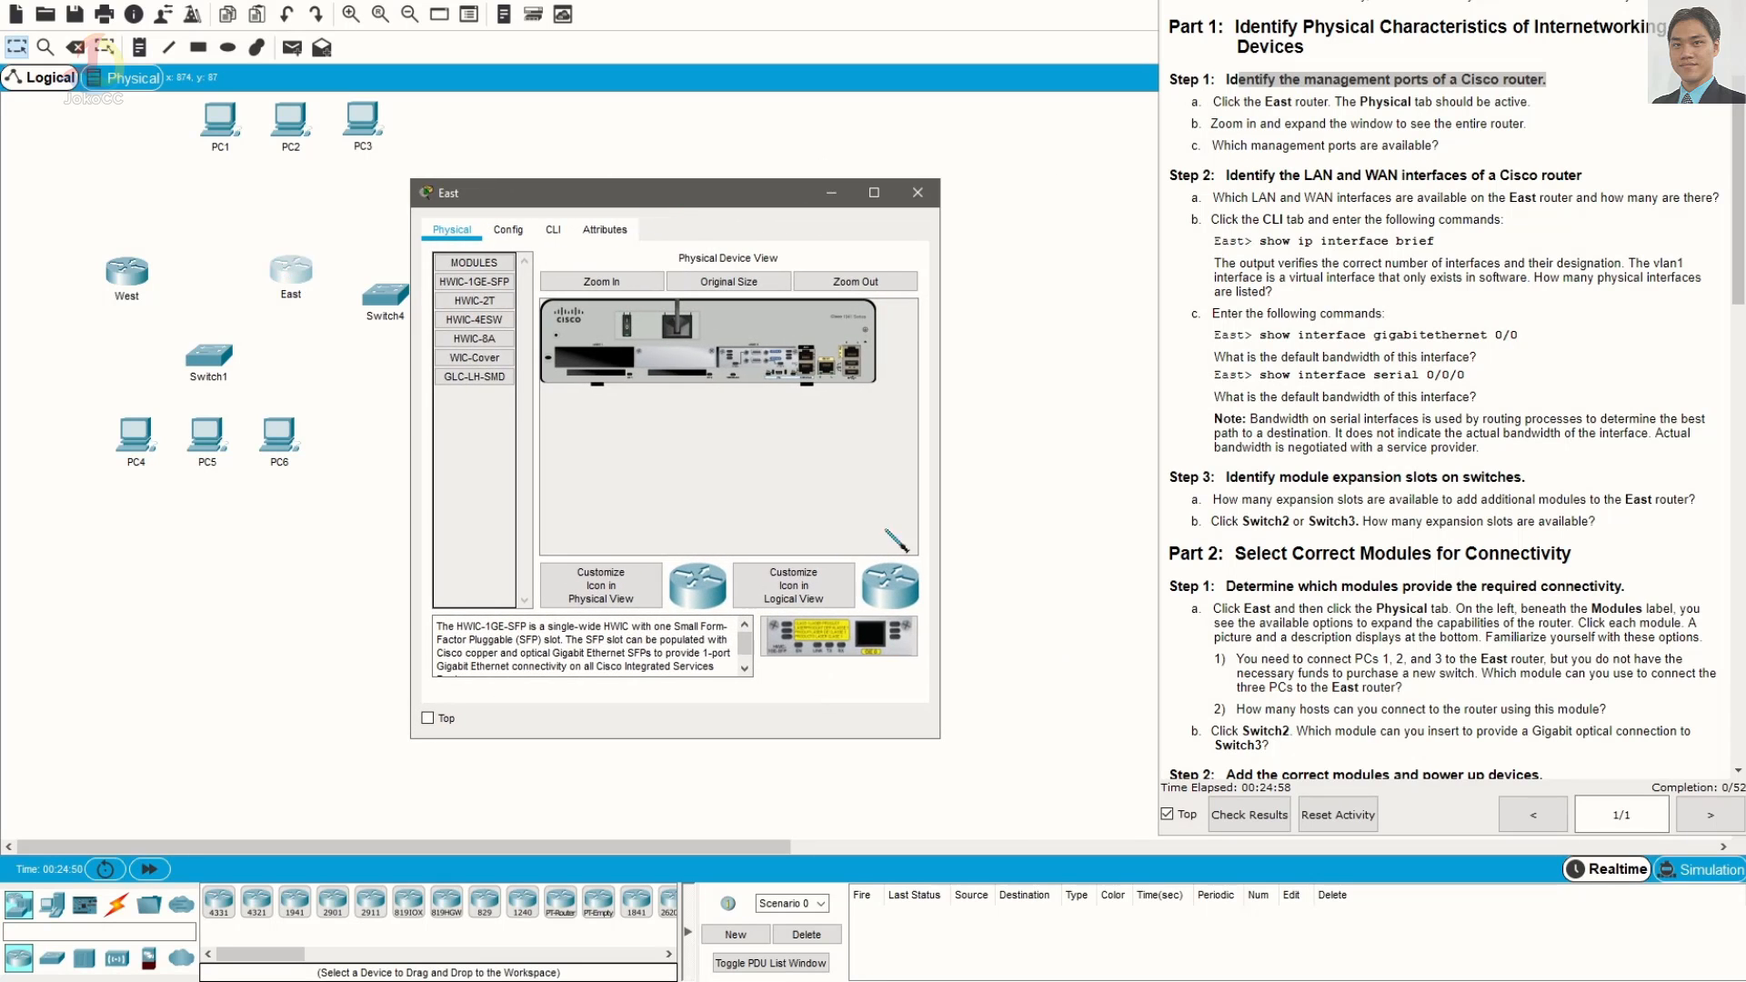
pyautogui.moveTo(935, 742); pyautogui.dragTo(1132, 851)
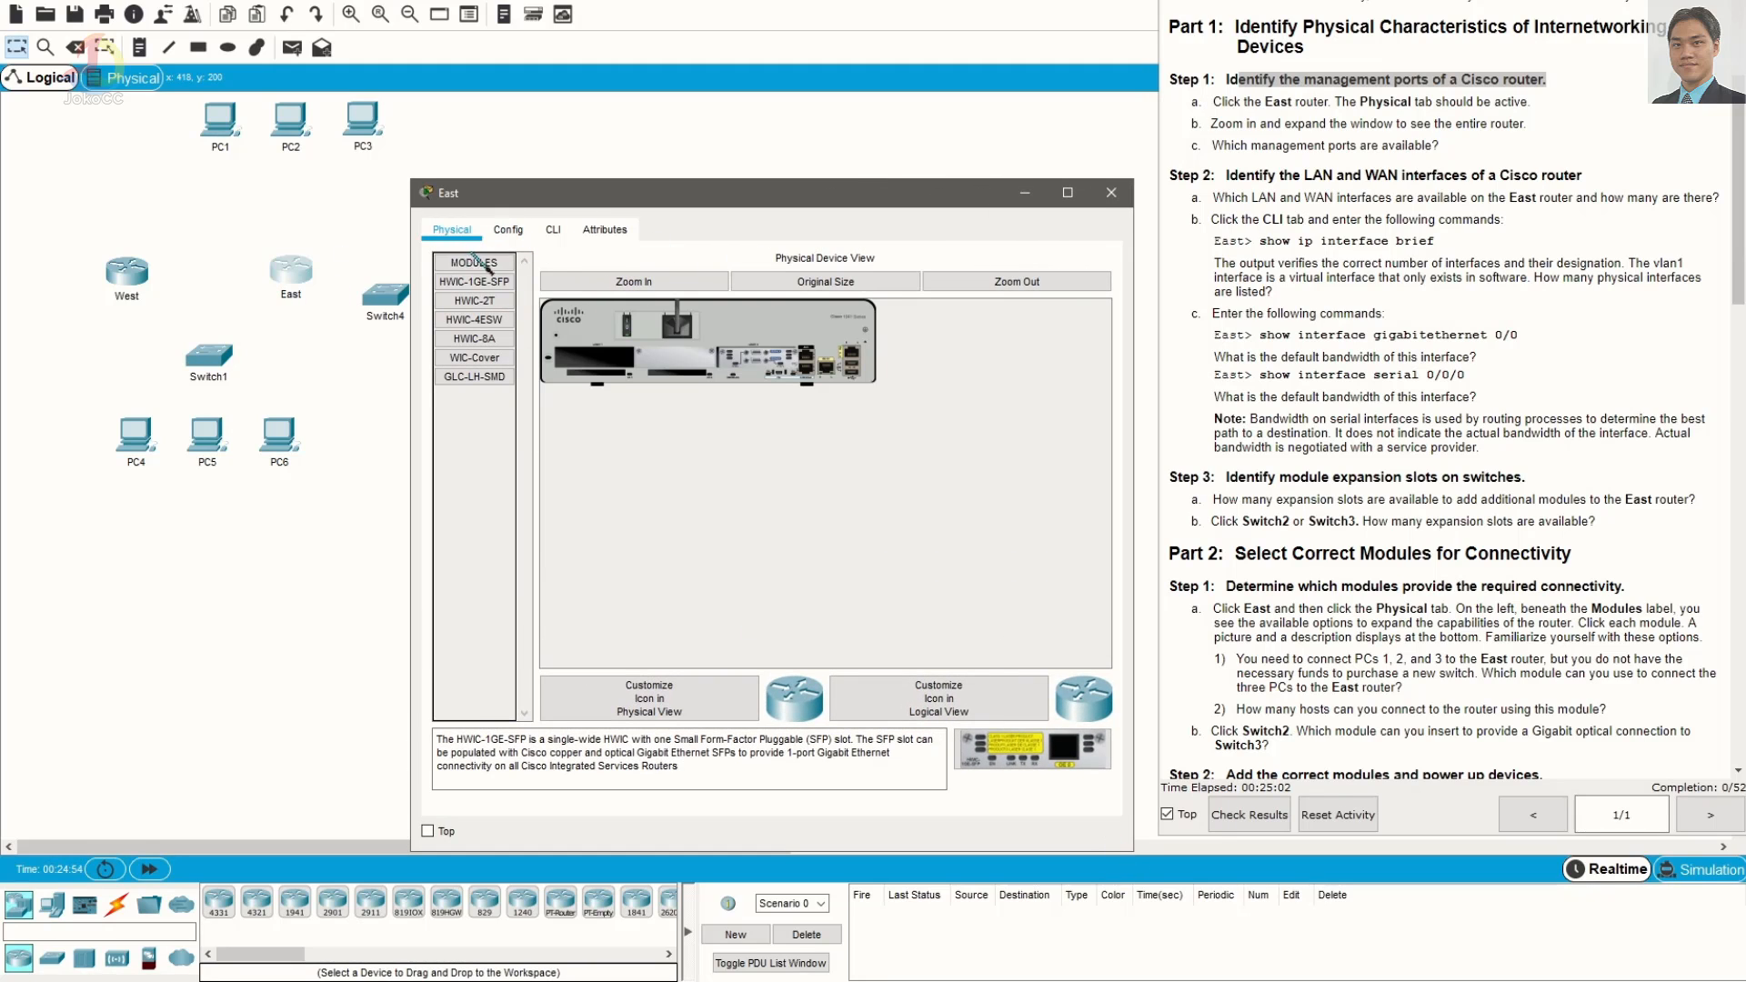
pyautogui.click(747, 282)
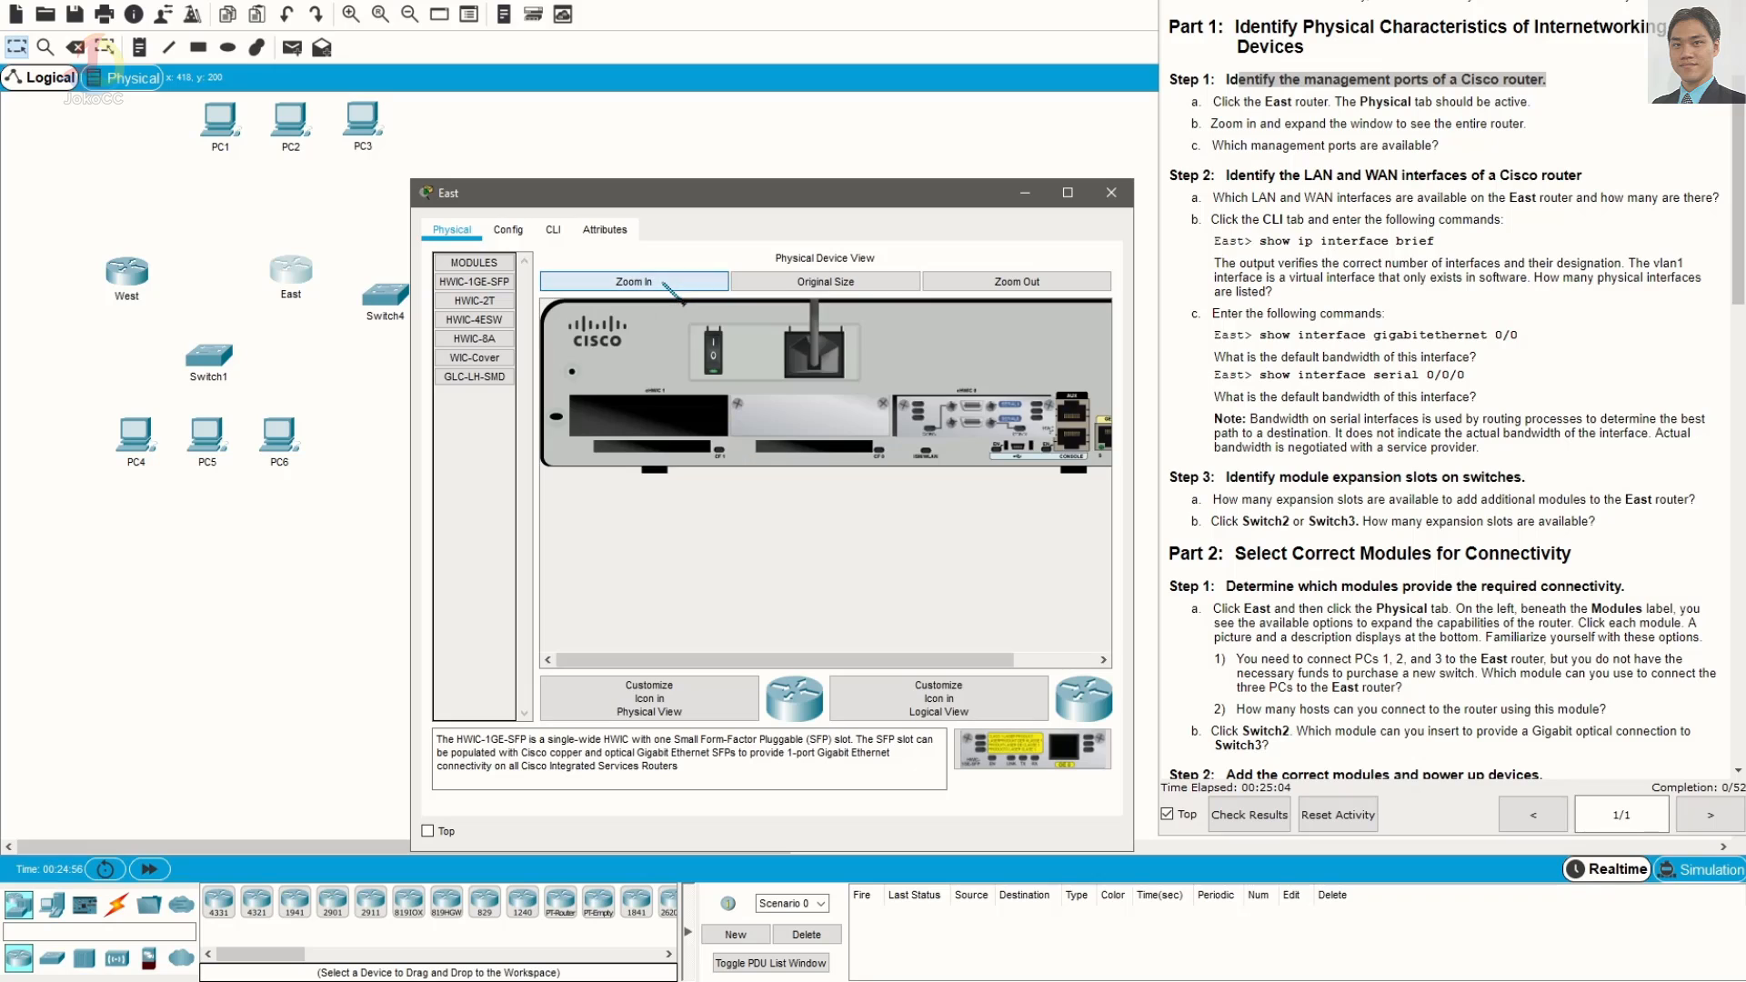
pyautogui.moveTo(846, 660); pyautogui.dragTo(928, 682)
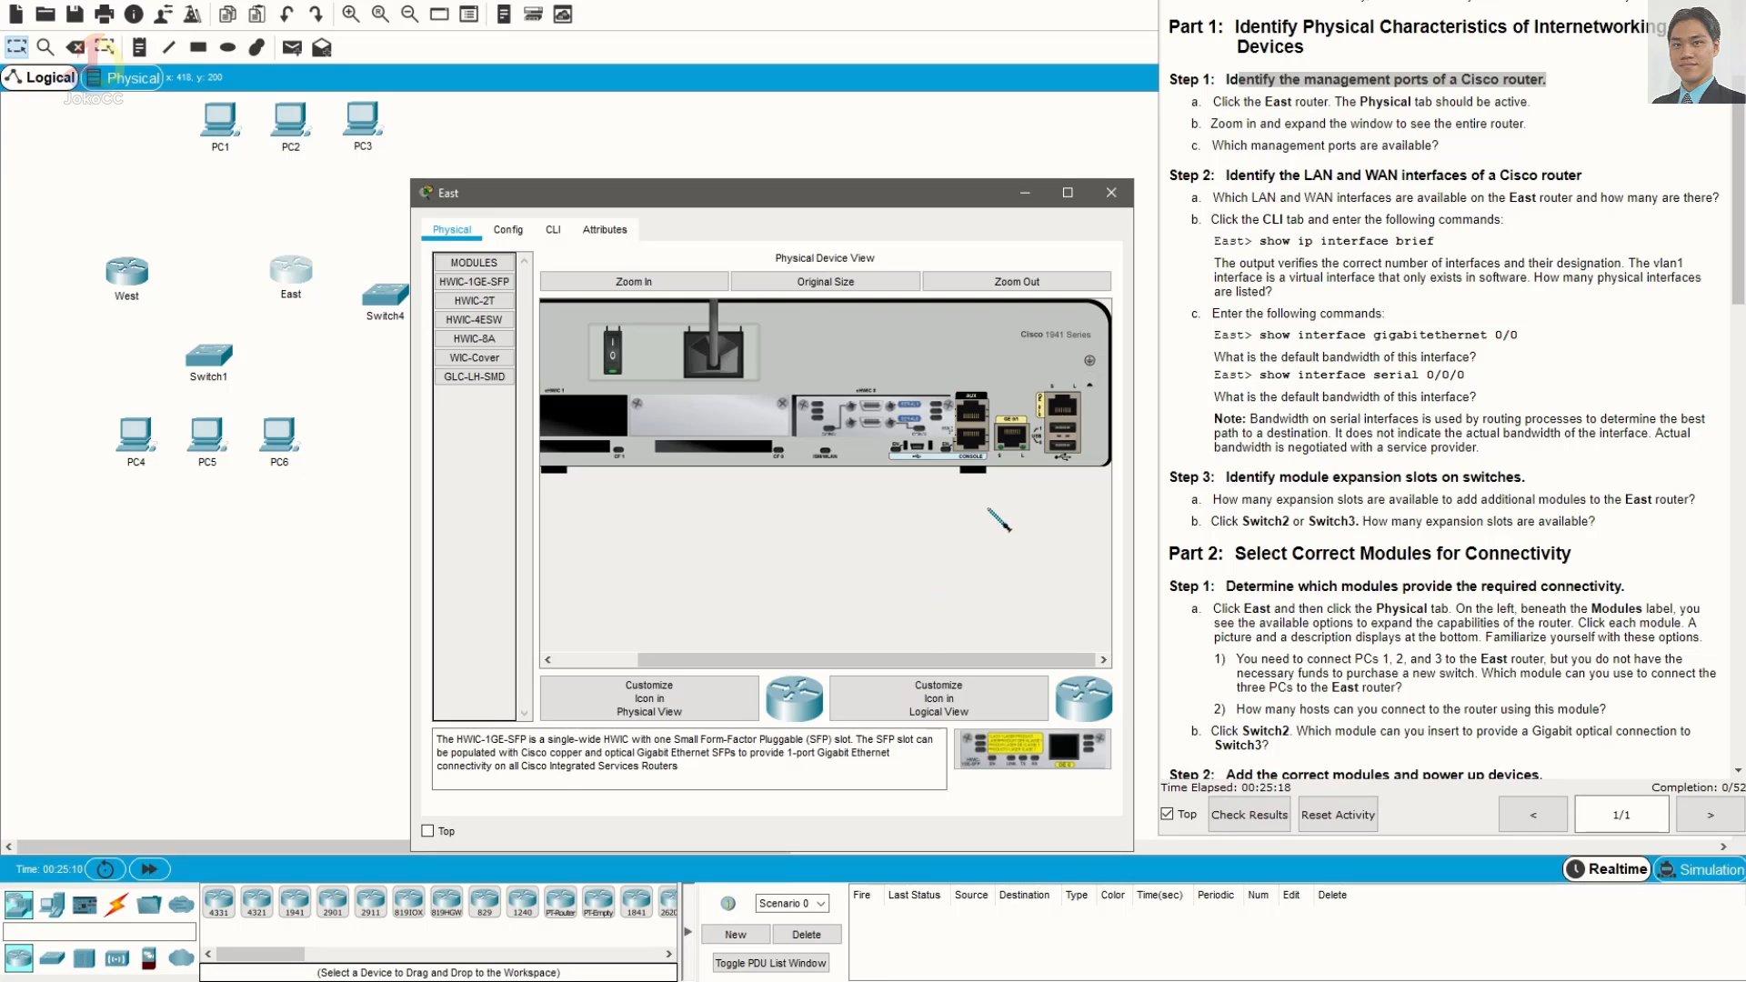
# Examine the East router's chassis for its management ports and its LAN and WAN interfaces
pyautogui.click(971, 445)
pyautogui.click(990, 414)
pyautogui.press('ctrl')
pyautogui.press('ctrl')
pyautogui.press('ctrl')
pyautogui.press('ctrl')
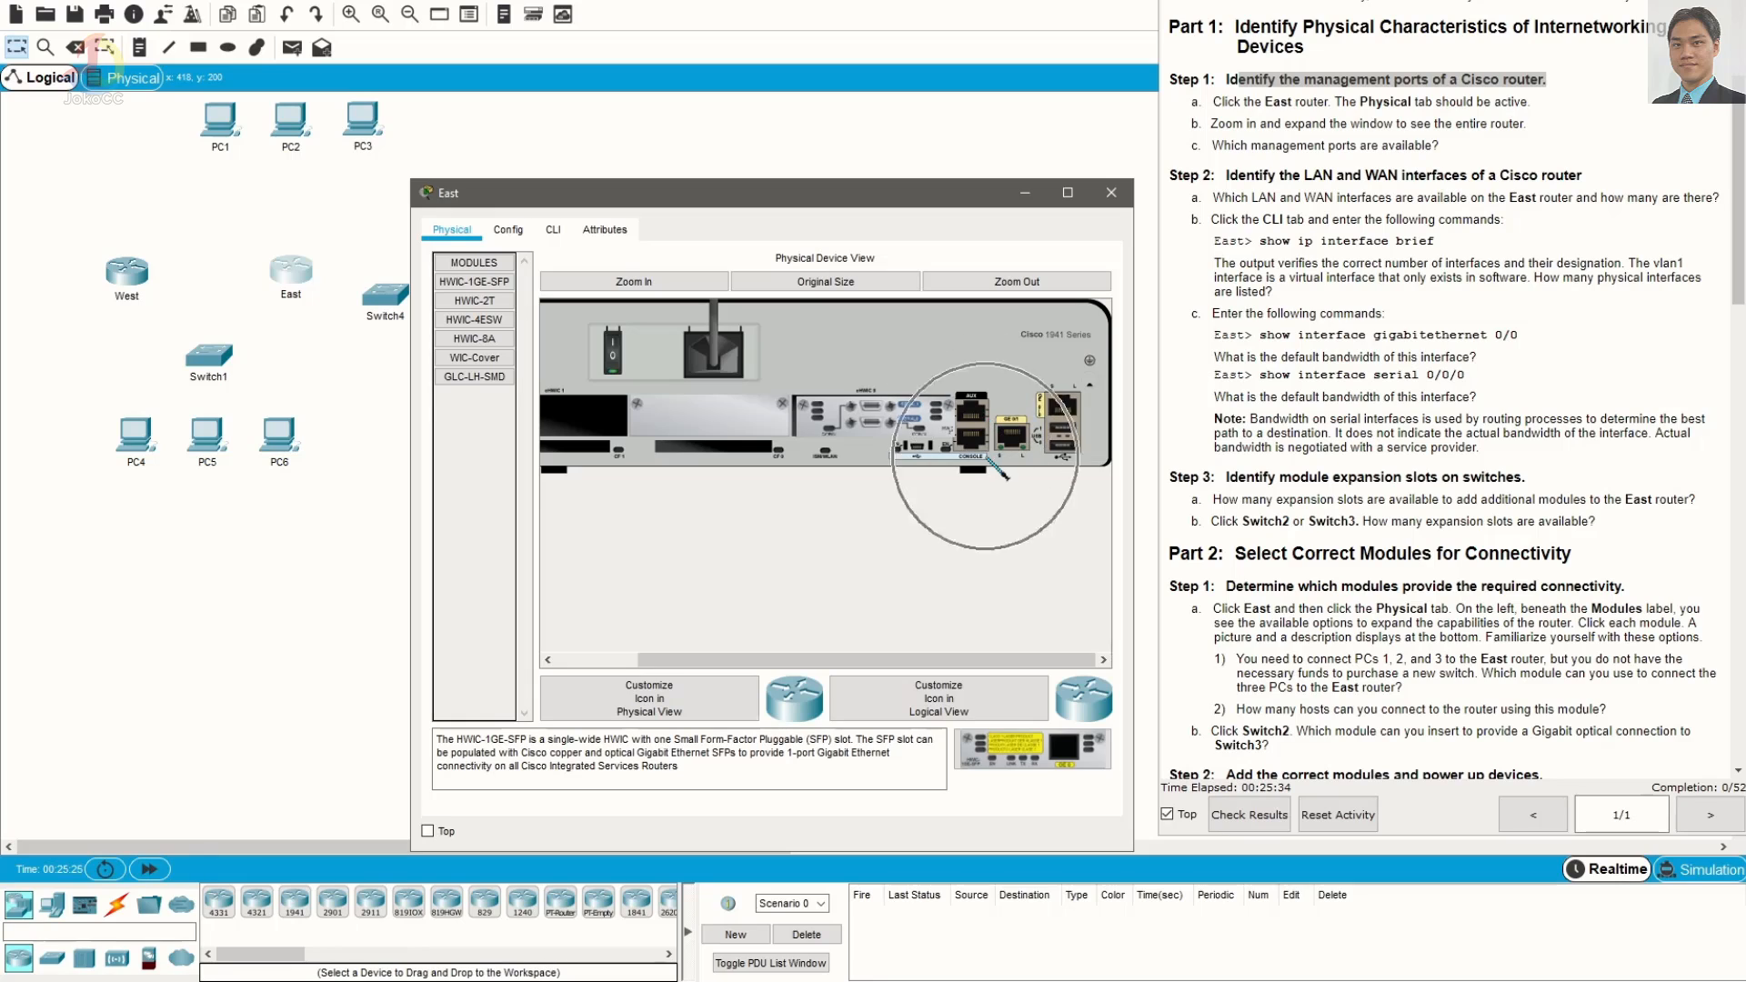
pyautogui.press('ctrl')
pyautogui.press('ctrl')
pyautogui.press('ctrl')
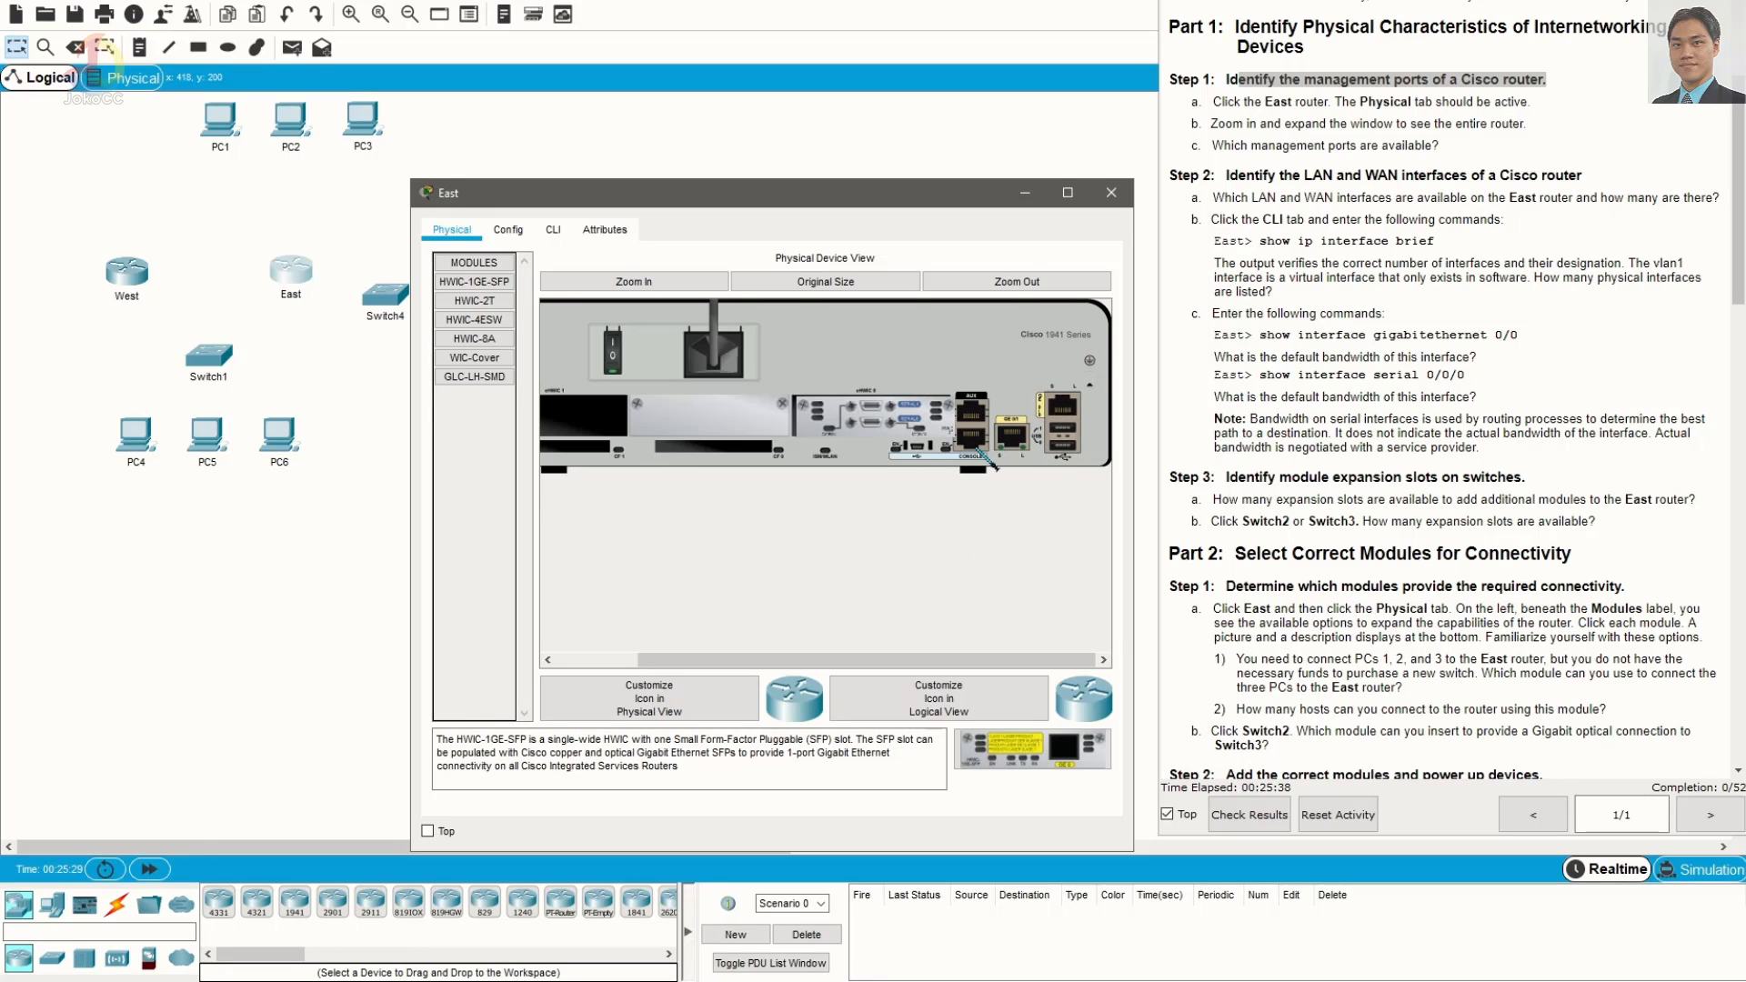
pyautogui.press('ctrl')
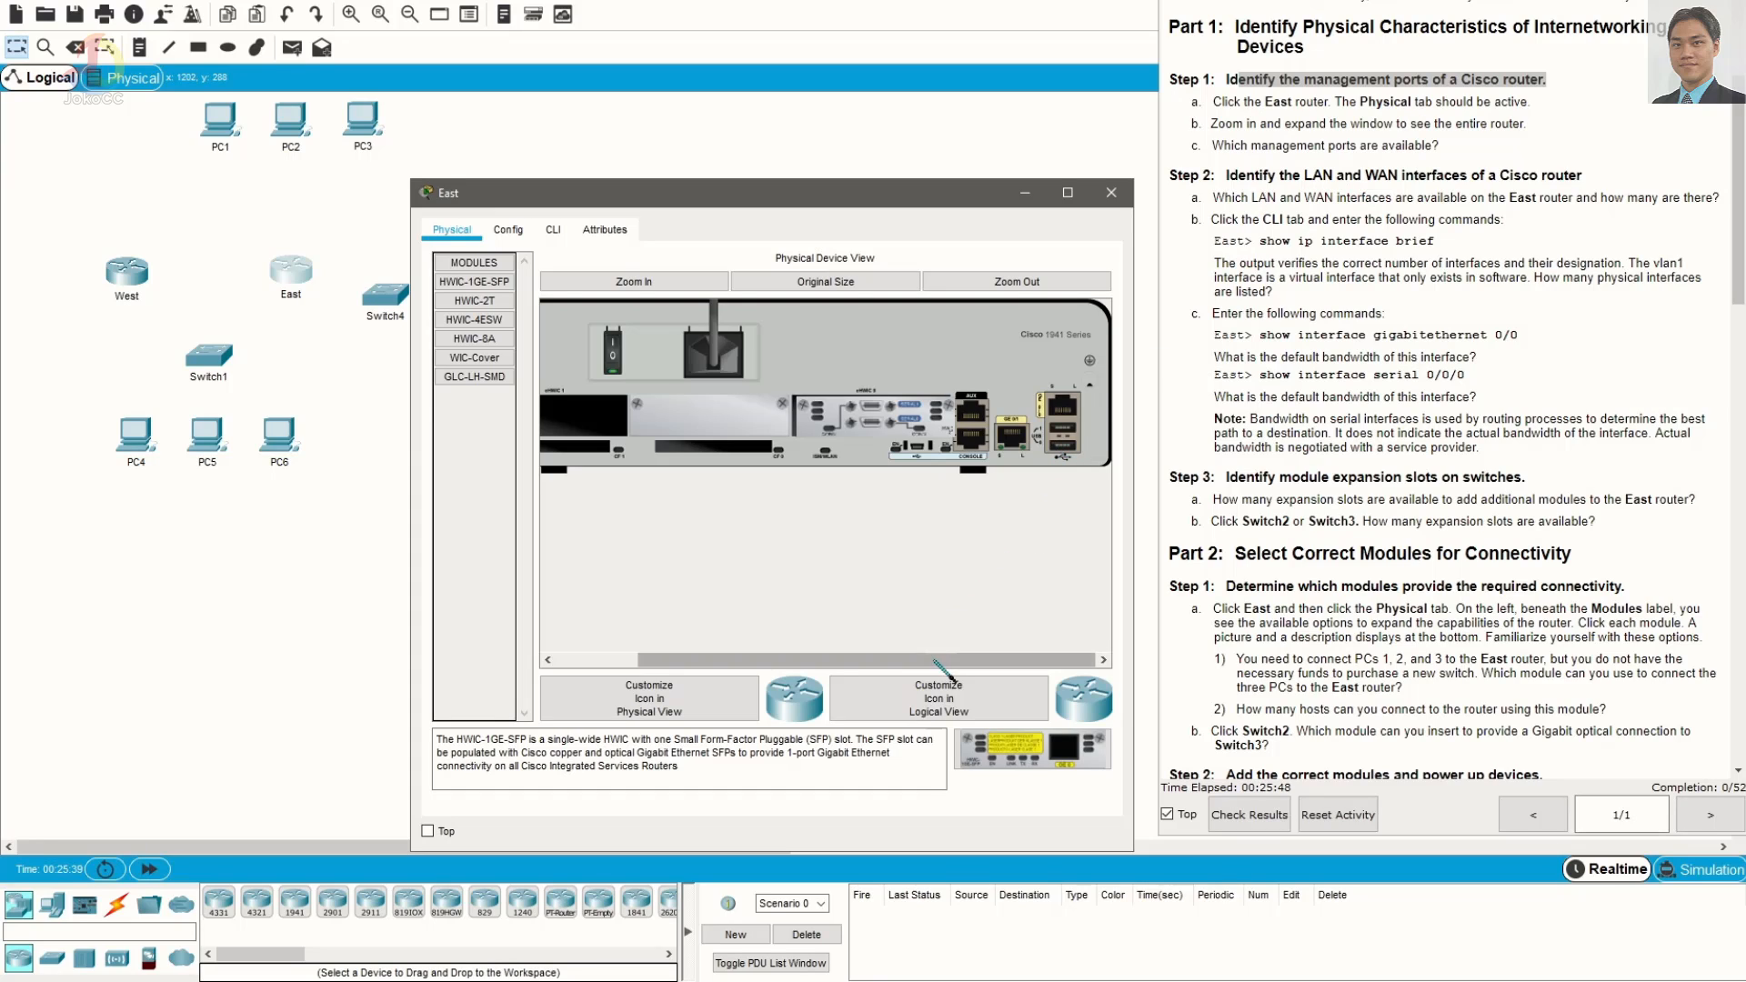
pyautogui.moveTo(946, 660); pyautogui.dragTo(1000, 596)
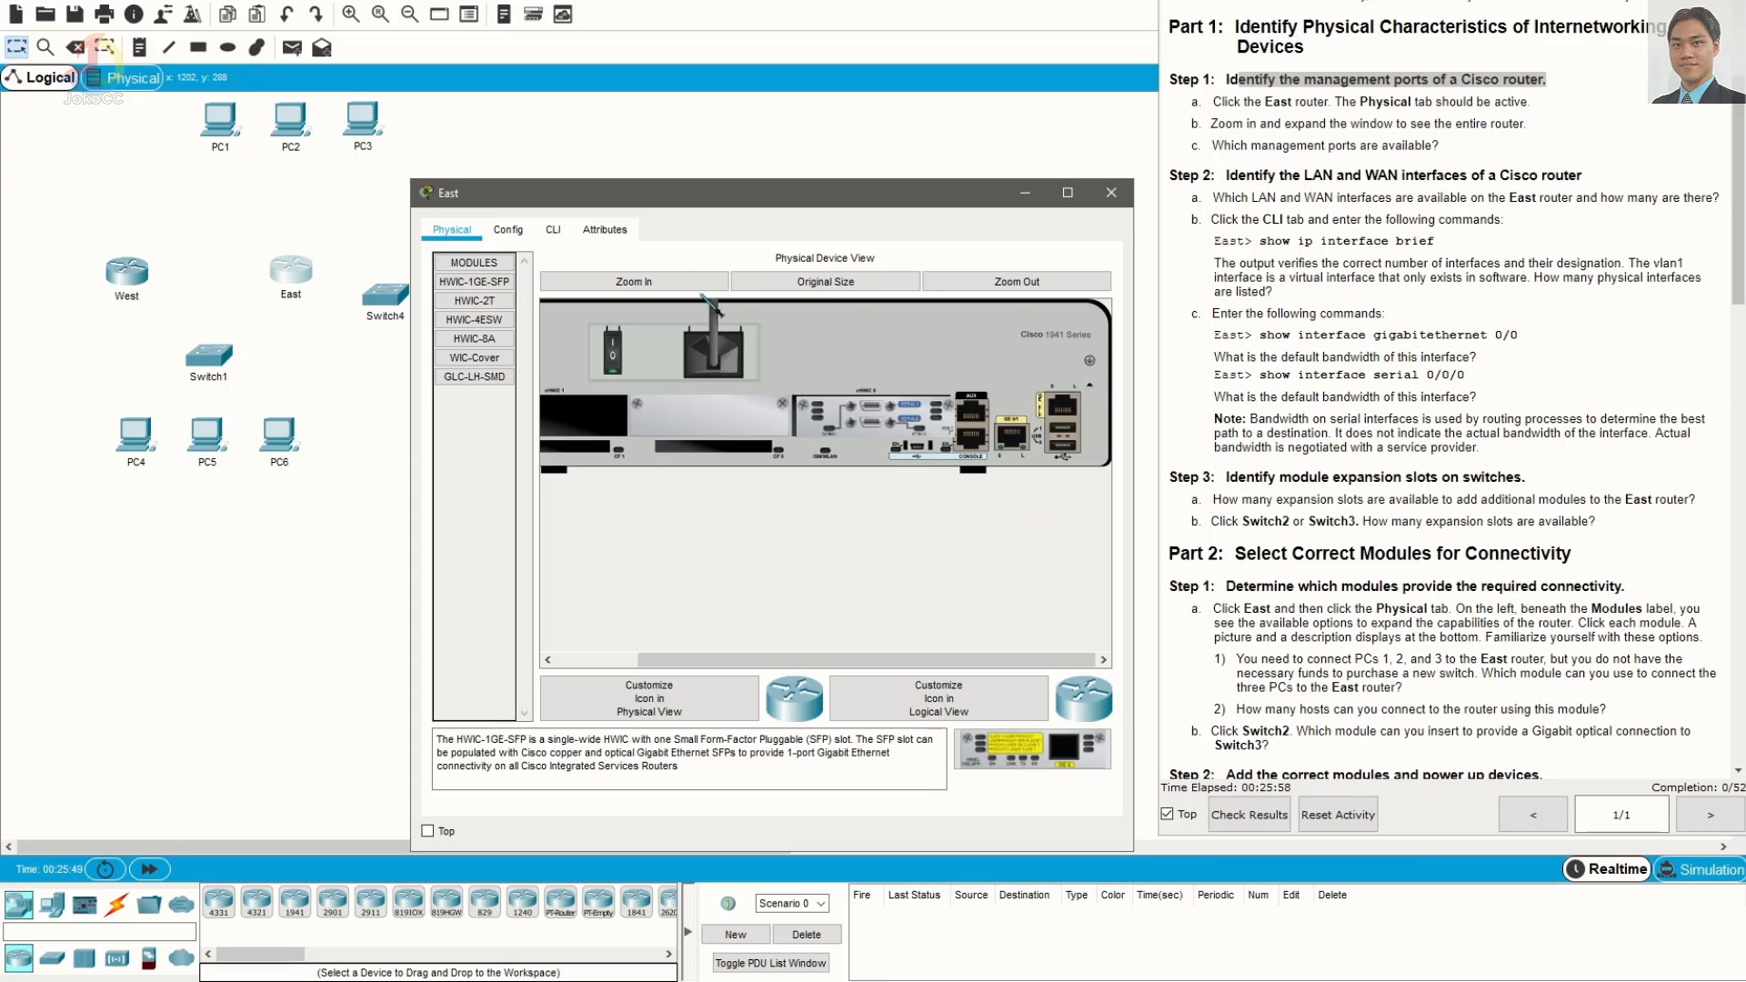
# Run "show ip interface brief" in the East router's command line and widen the window to fit the output
pyautogui.click(553, 232)
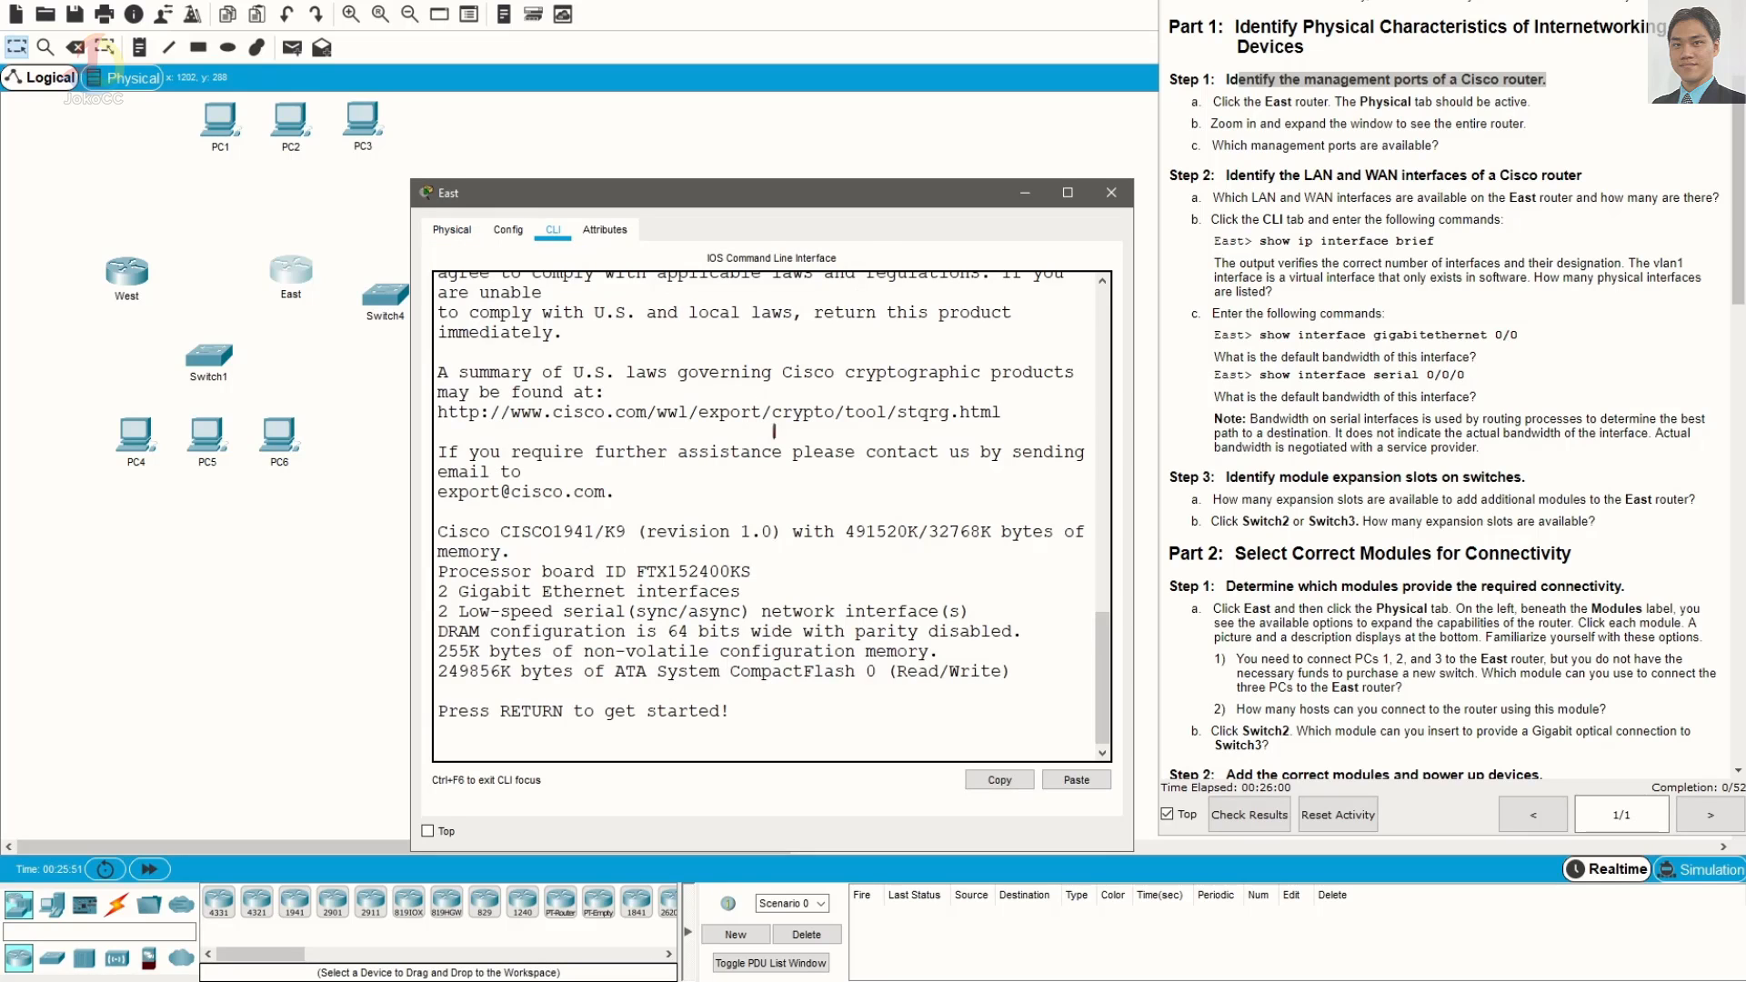
pyautogui.press('Return')
pyautogui.press('Return')
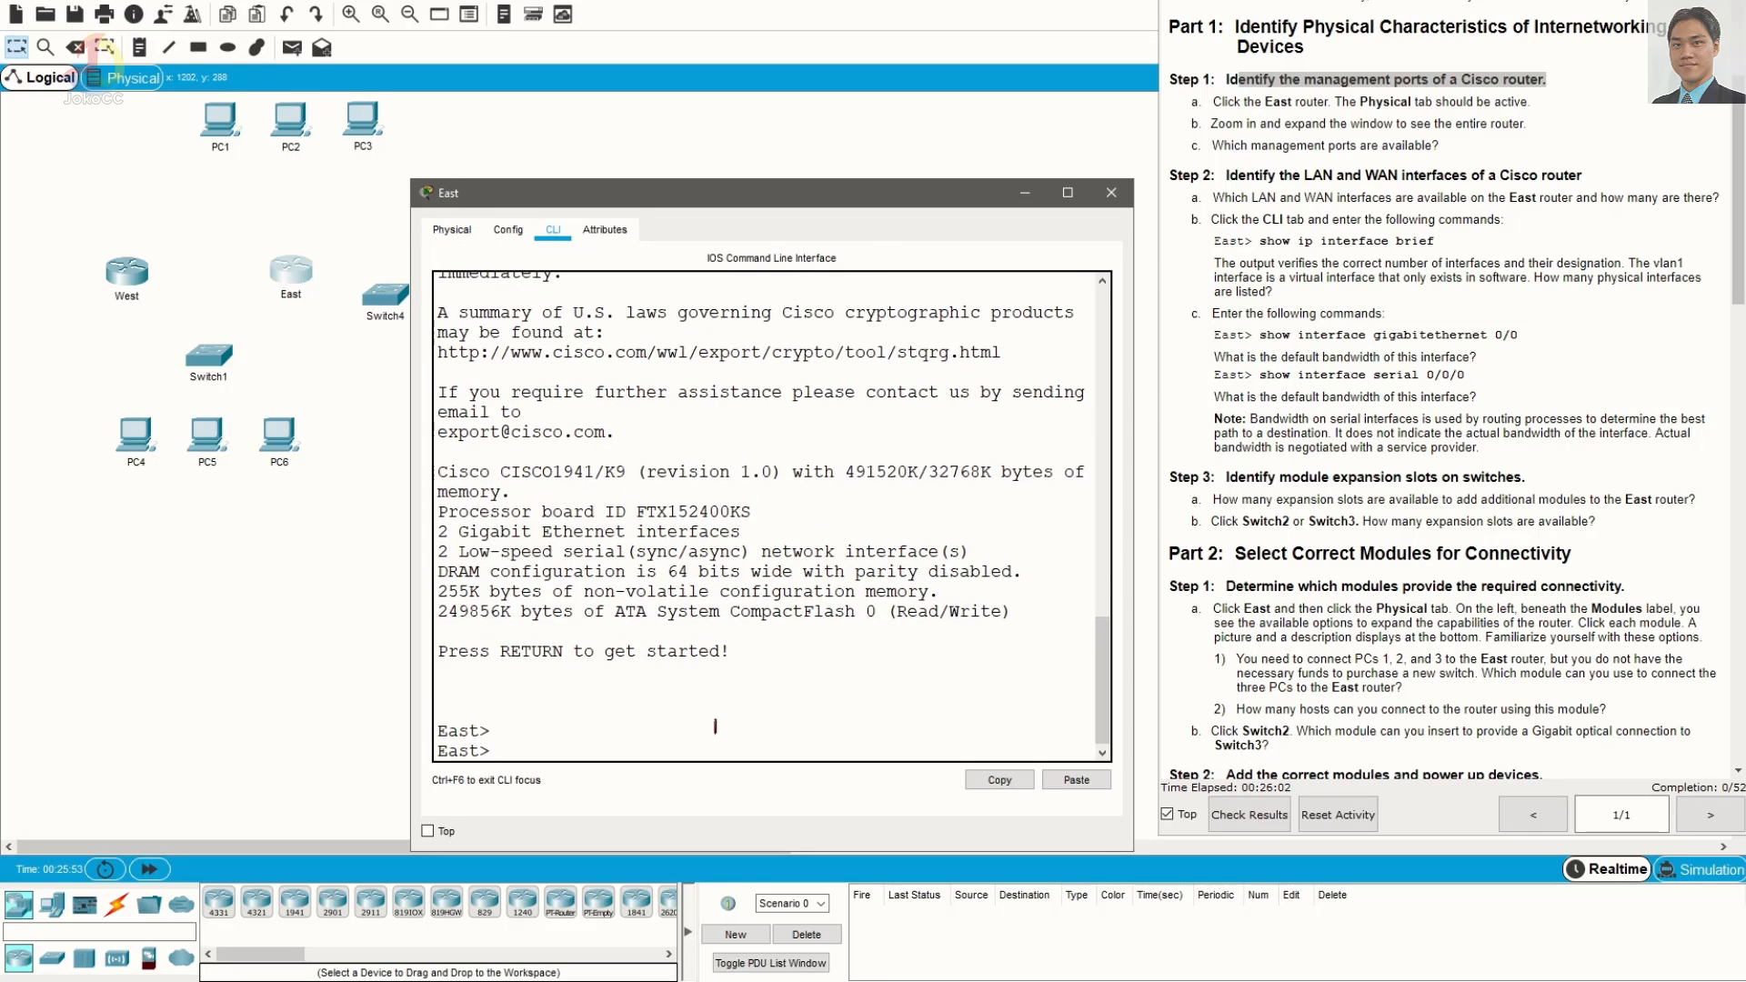
pyautogui.write('show ip interface brief')
pyautogui.press('Return')
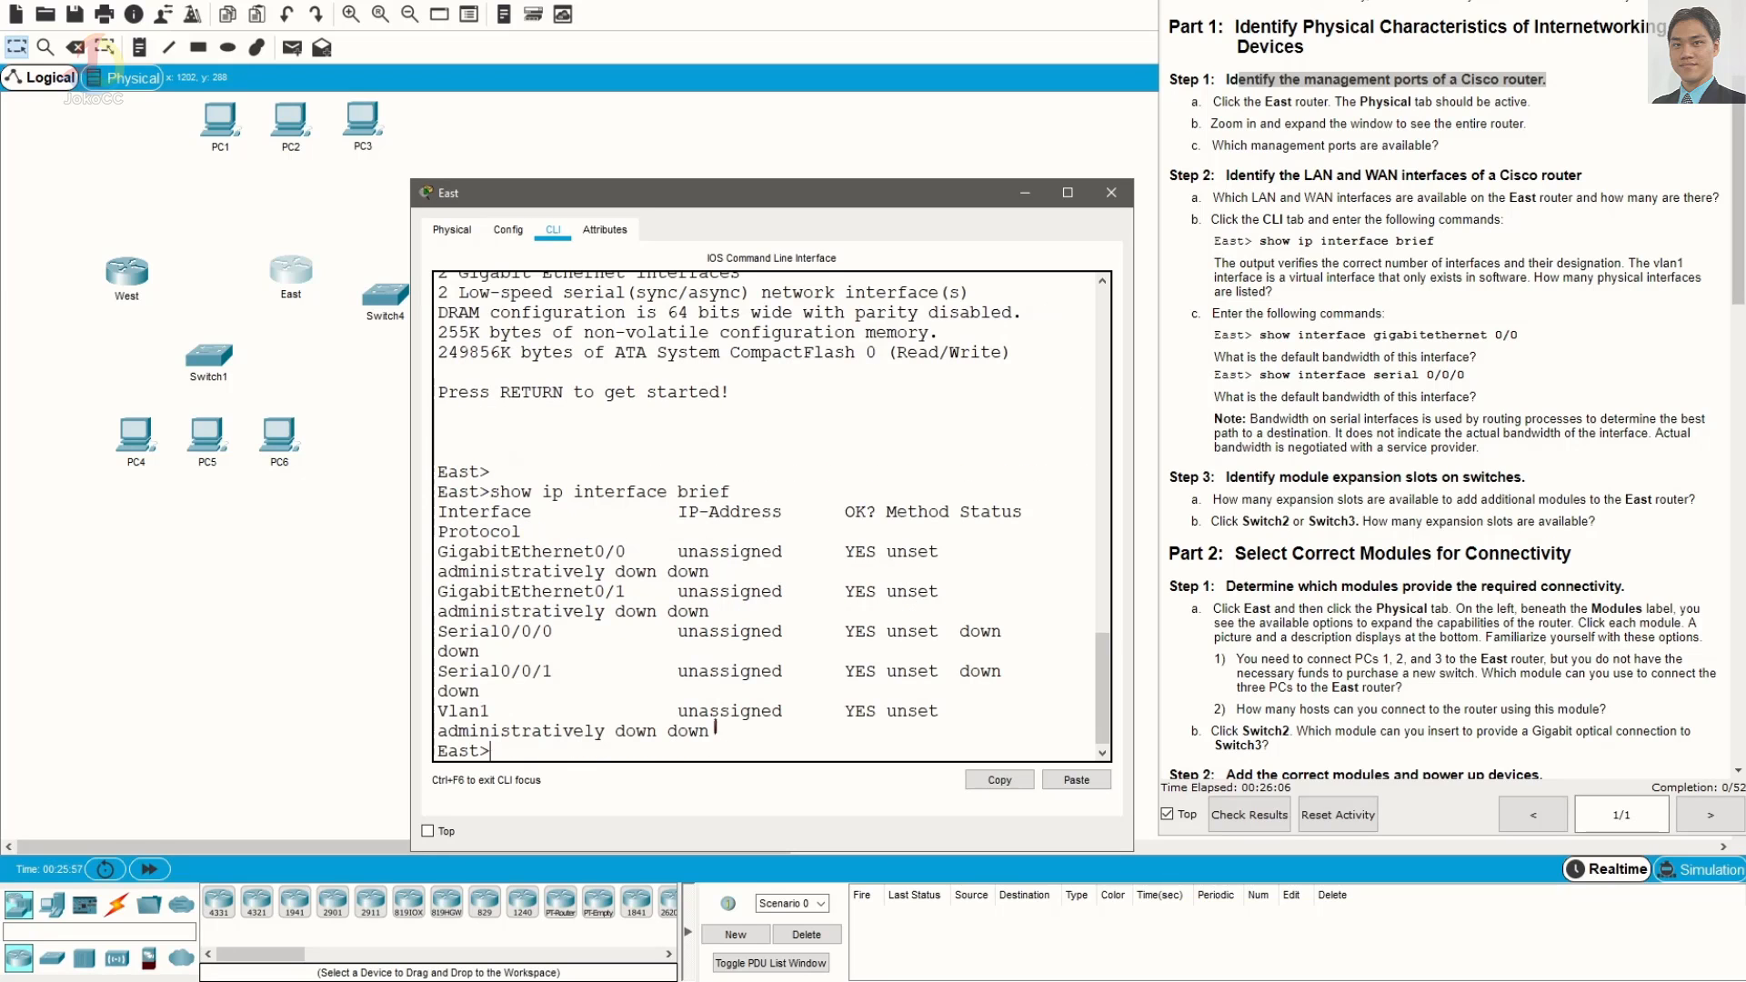
pyautogui.moveTo(411, 546); pyautogui.dragTo(207, 529)
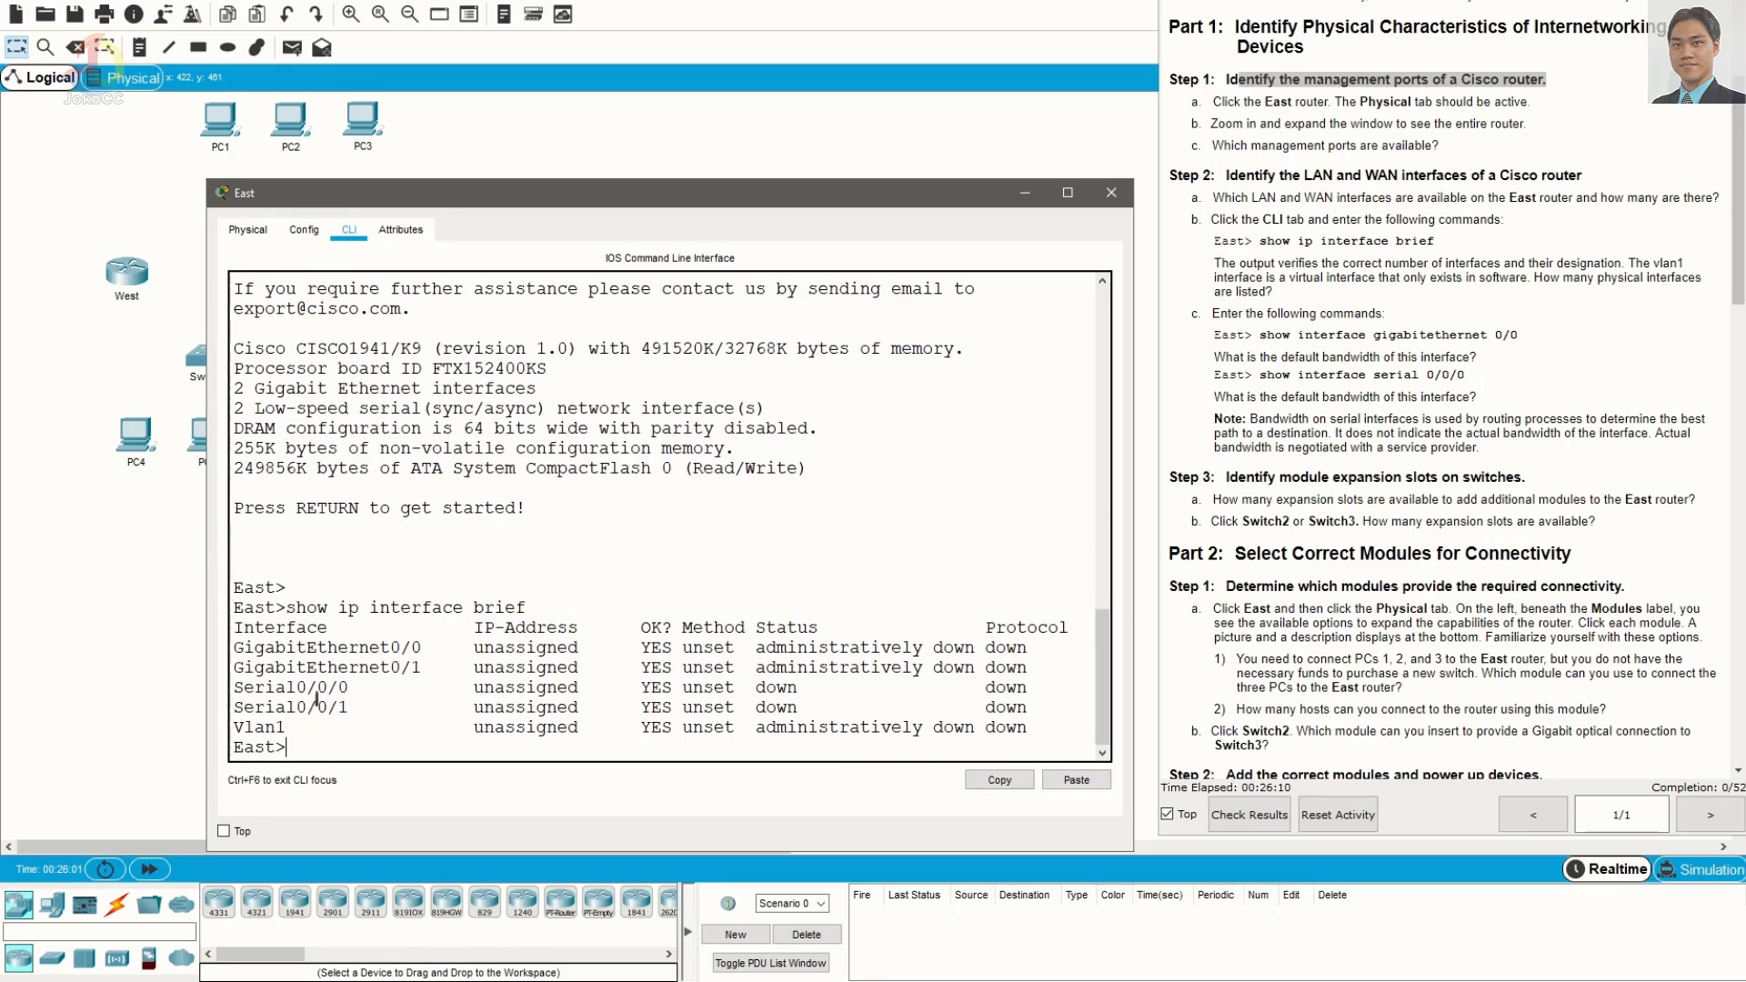
# Examine the GigabitEthernet, Serial and Vlan1 entries in the interface summary to tell physical from virtual interfaces
pyautogui.moveTo(245, 649); pyautogui.dragTo(458, 671)
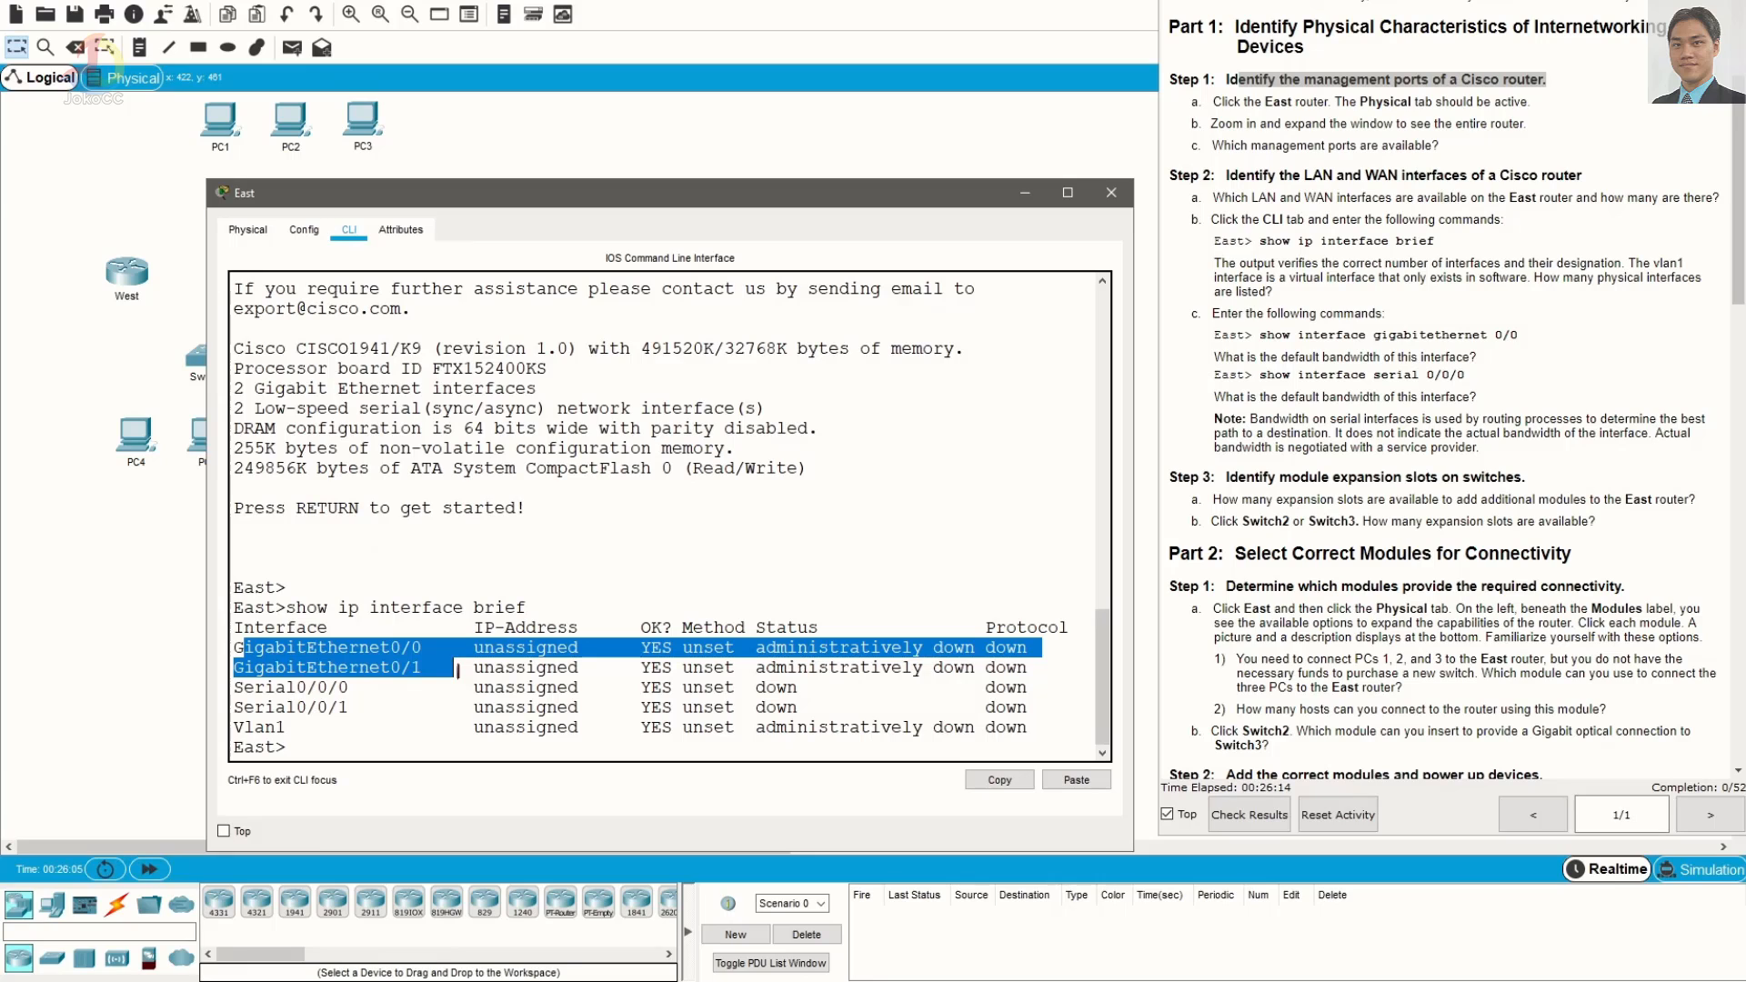
pyautogui.moveTo(236, 689); pyautogui.dragTo(234, 728)
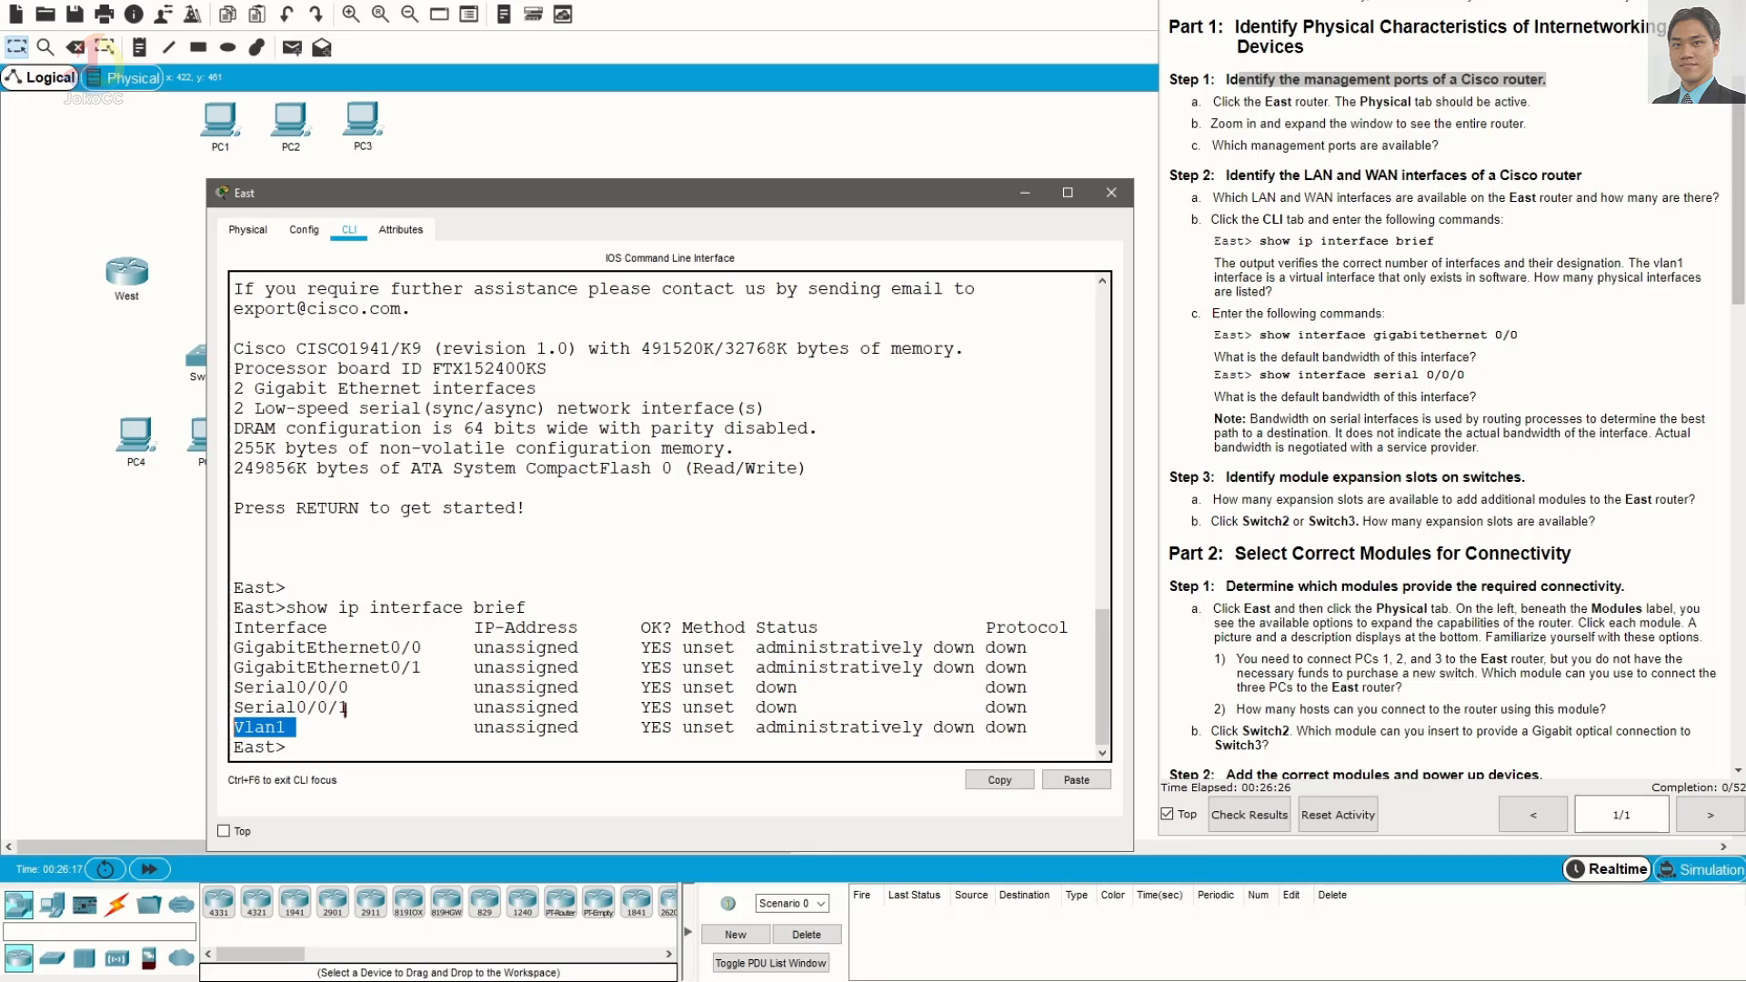
pyautogui.moveTo(344, 707); pyautogui.dragTo(223, 691)
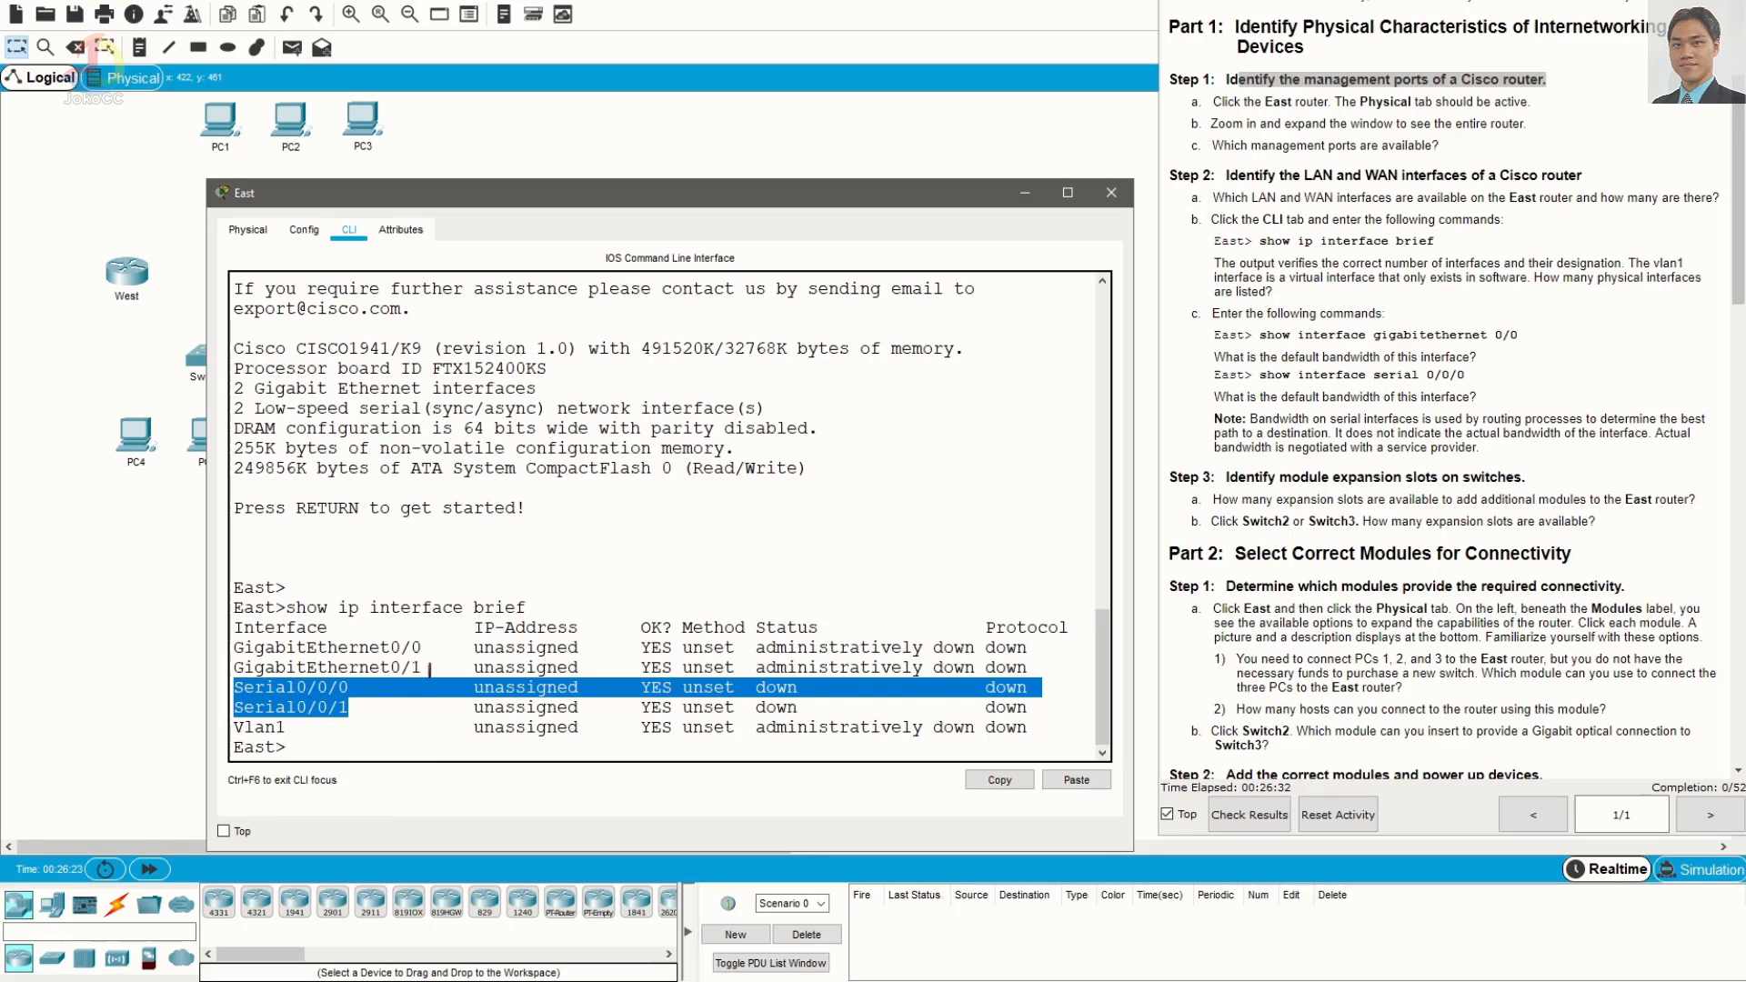
pyautogui.moveTo(429, 669); pyautogui.dragTo(223, 653)
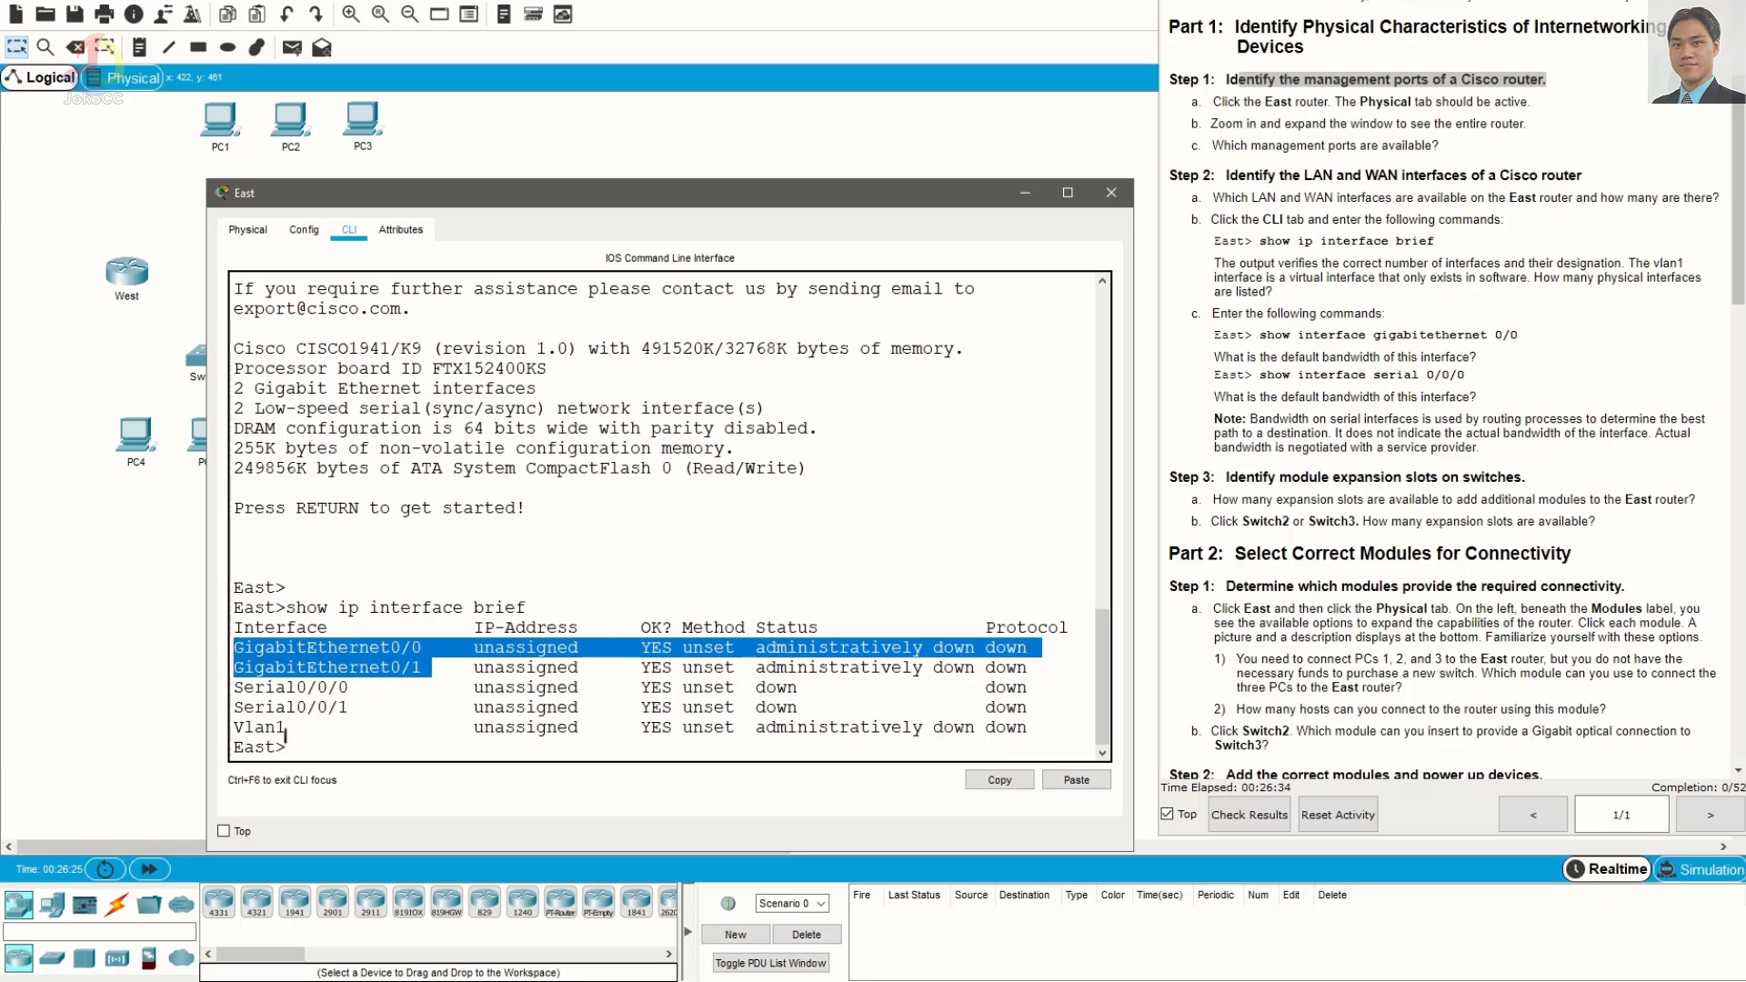
pyautogui.moveTo(289, 728); pyautogui.dragTo(231, 728)
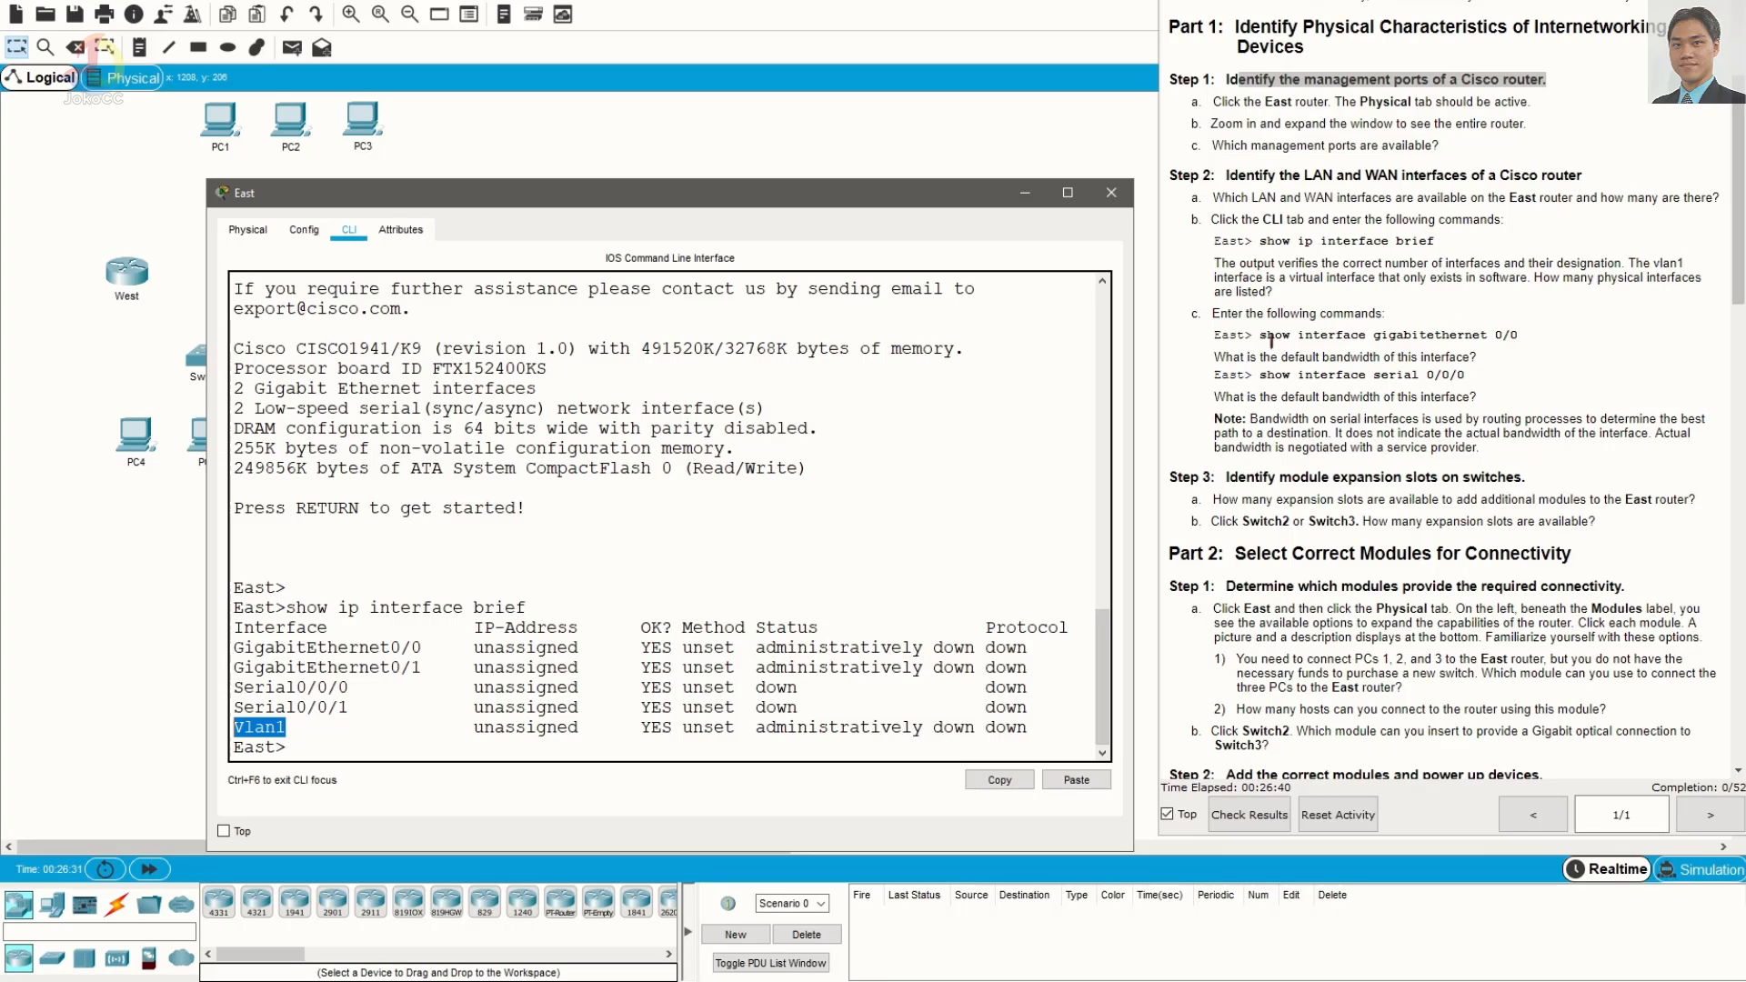
# Run "show interface gigabitethernet 0/0" on the East router and view the beginning of its output
pyautogui.moveTo(1262, 337); pyautogui.dragTo(1520, 337)
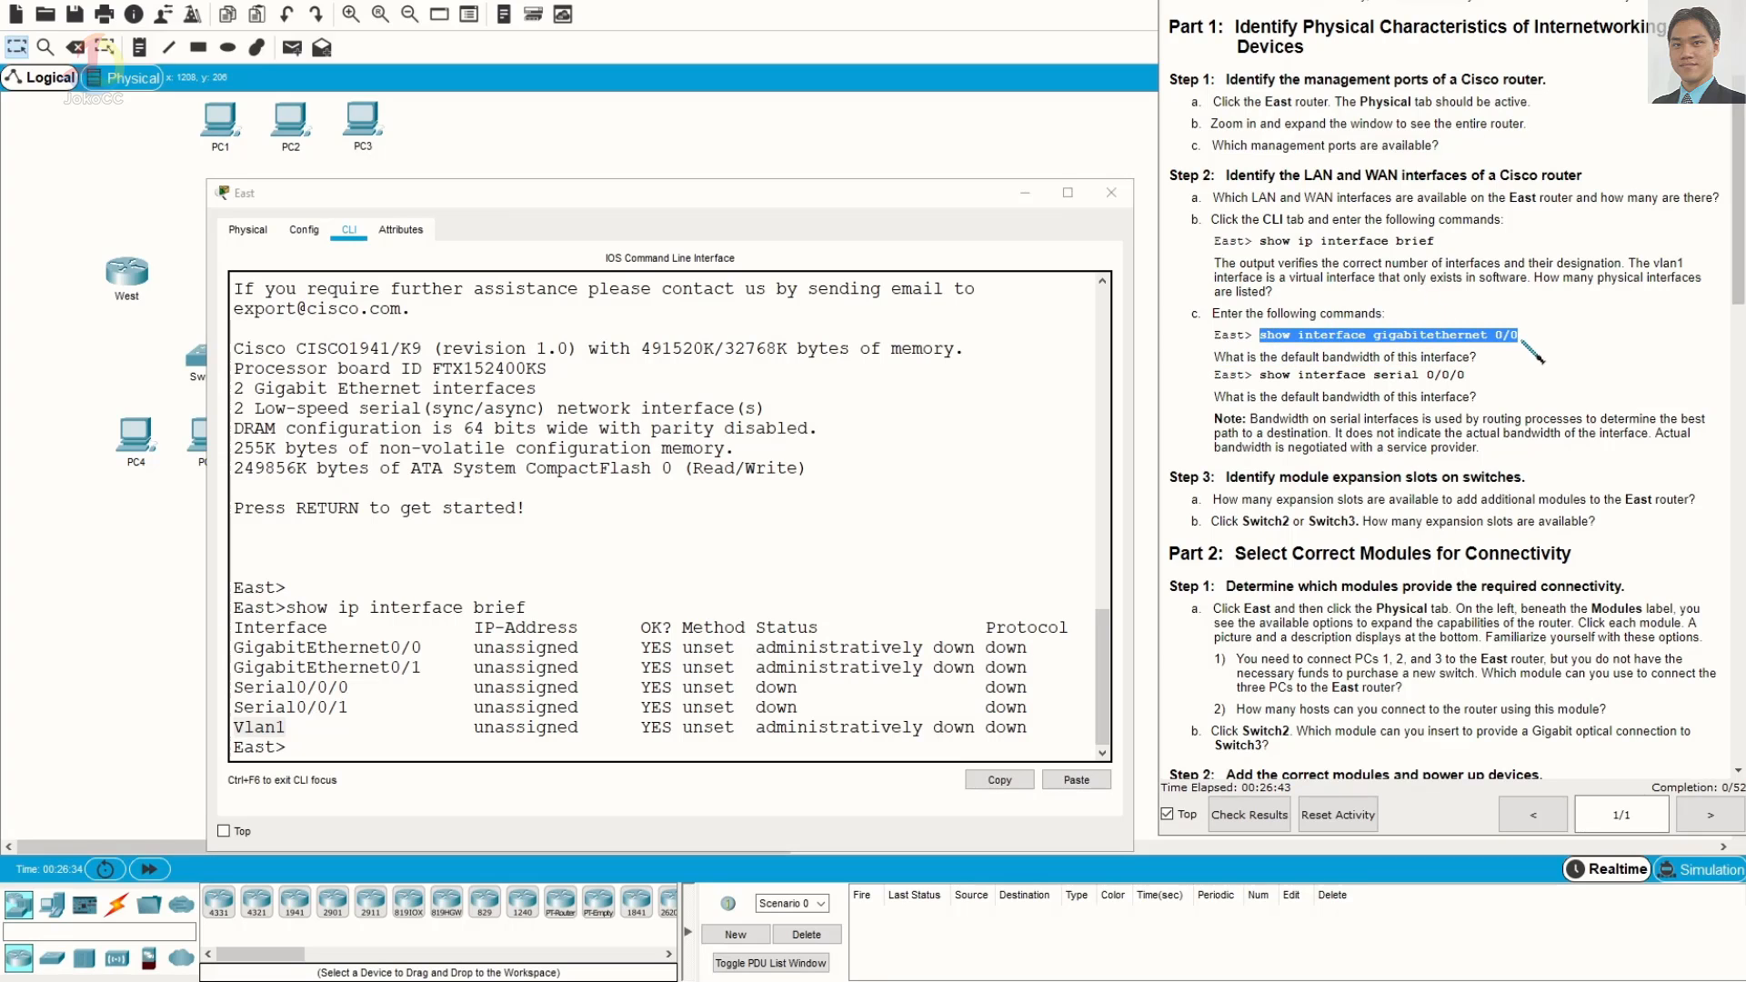
pyautogui.click(513, 754)
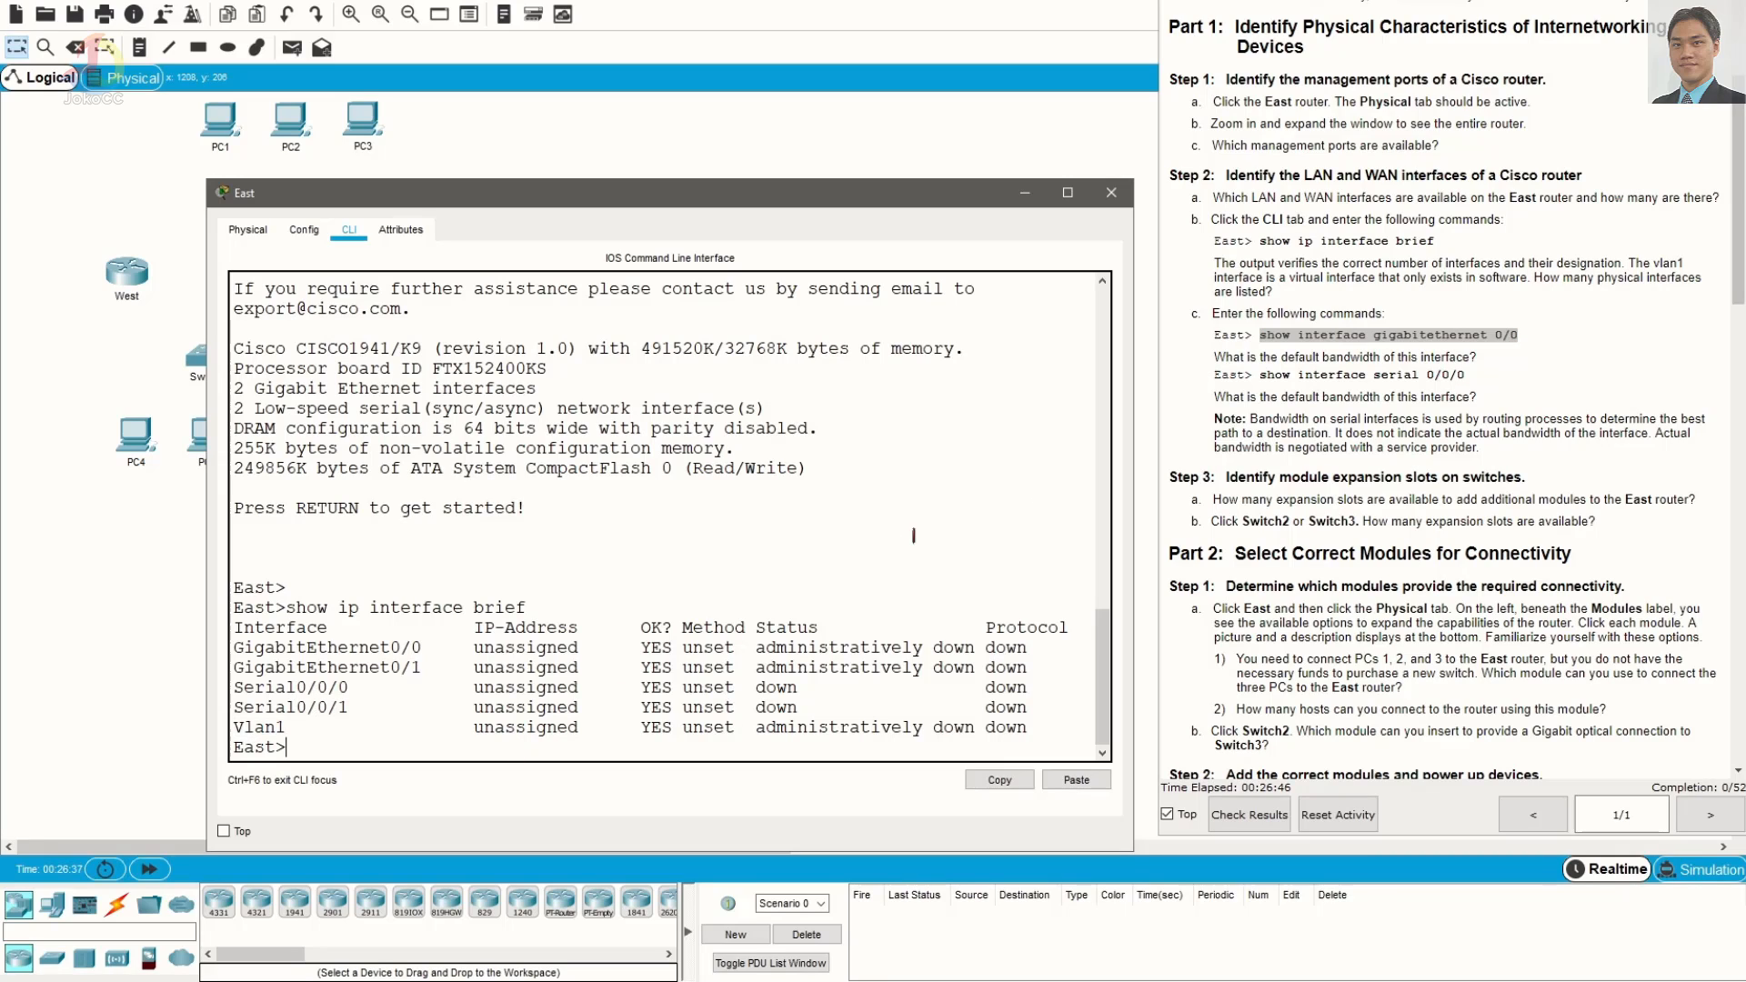
pyautogui.write('show interface giga')
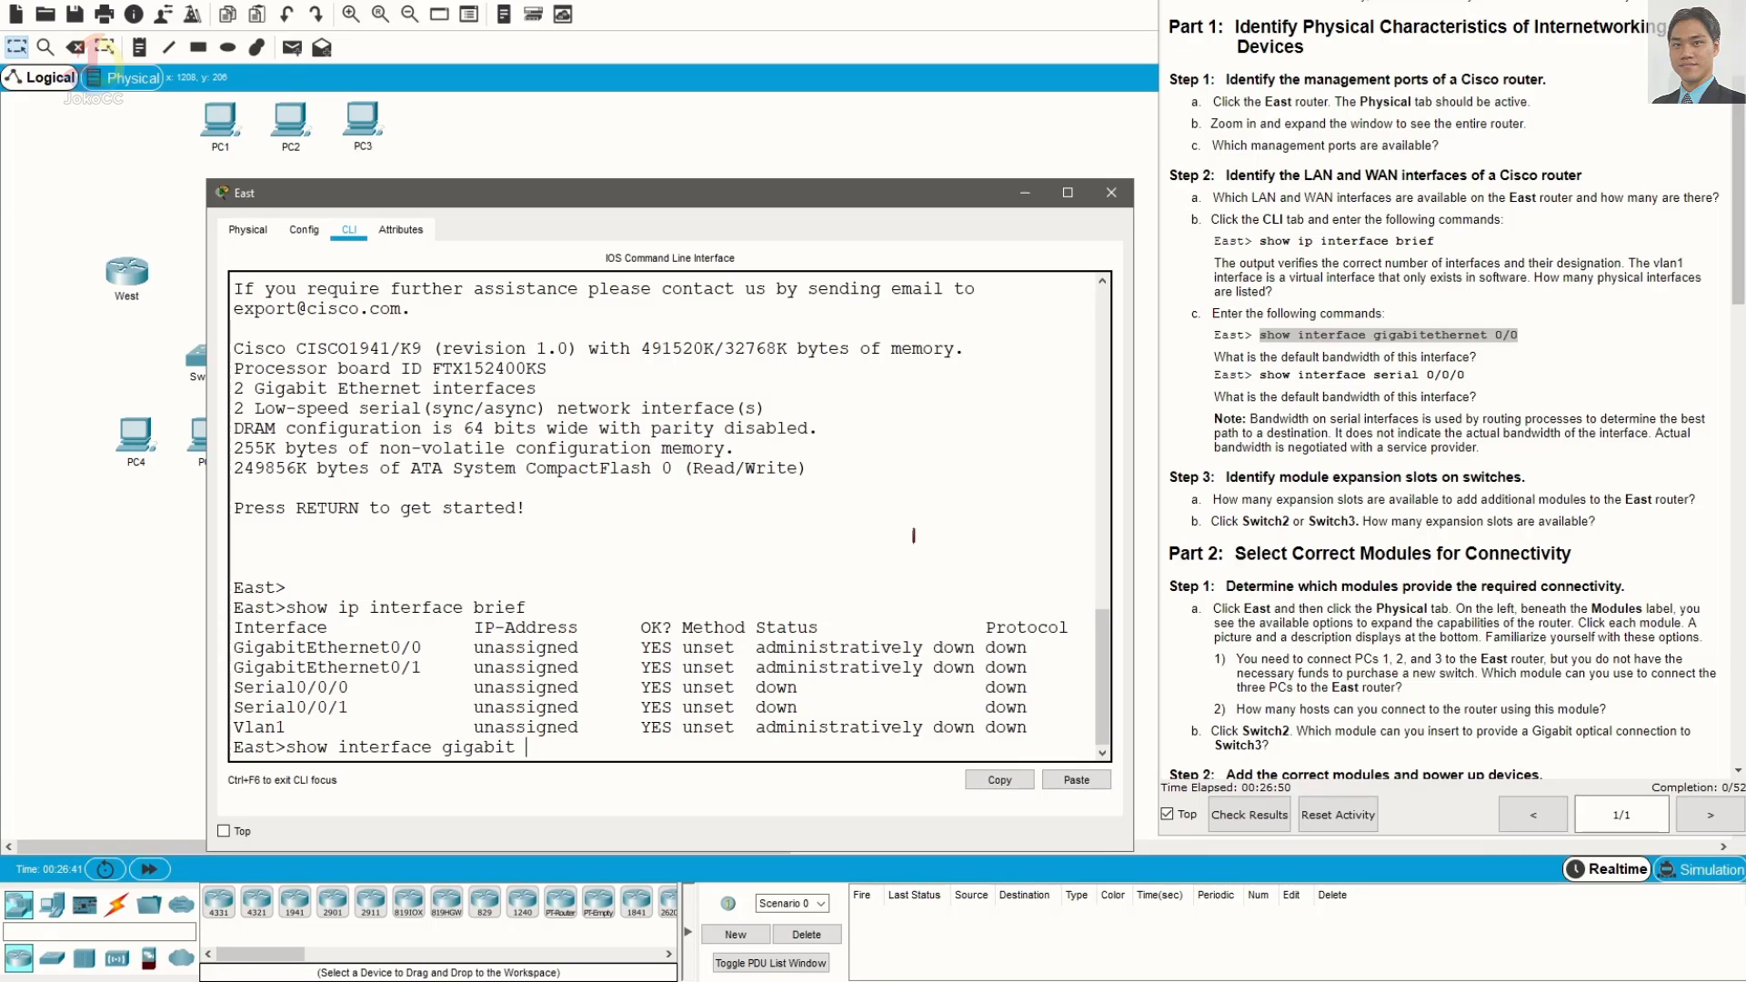
pyautogui.write('bitethernet 0')
pyautogui.write('/0')
pyautogui.press('Return')
pyautogui.scroll(3, 753, 519)
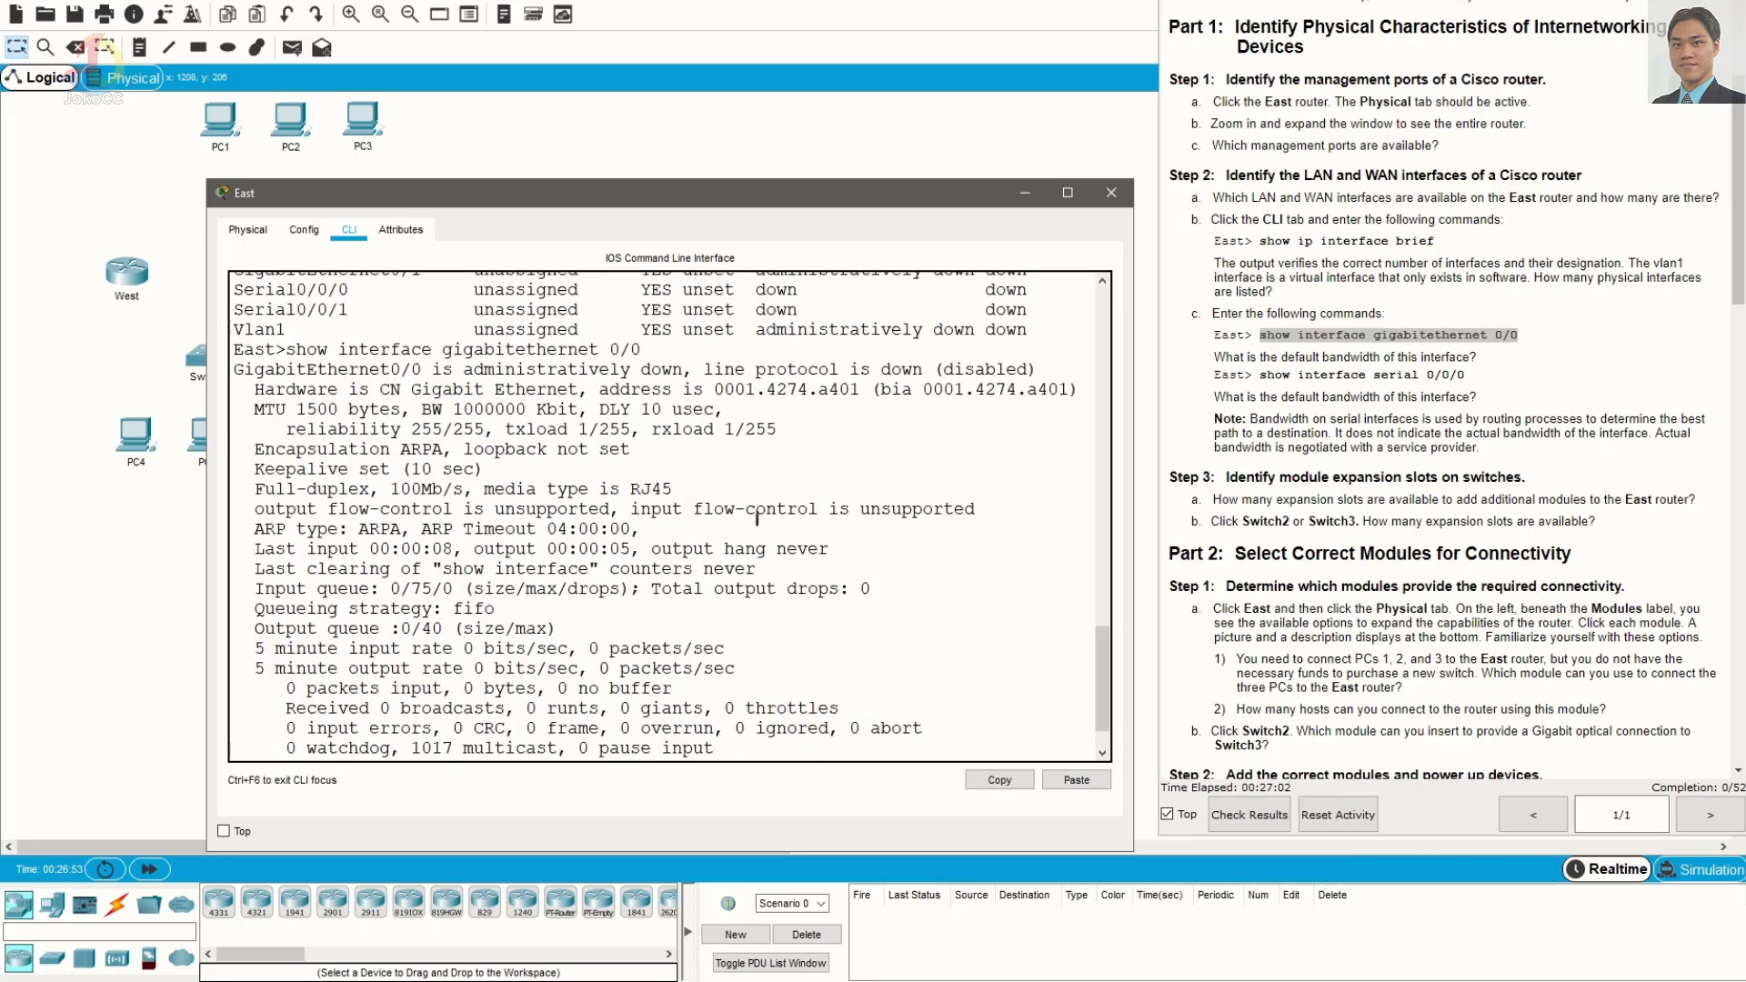
# Examine the GigabitEthernet 0/0 output for the interface status, MTU, default bandwidth, reliability, load and encapsulation
pyautogui.scroll(-1, 752, 519)
pyautogui.moveTo(286, 369); pyautogui.dragTo(693, 369)
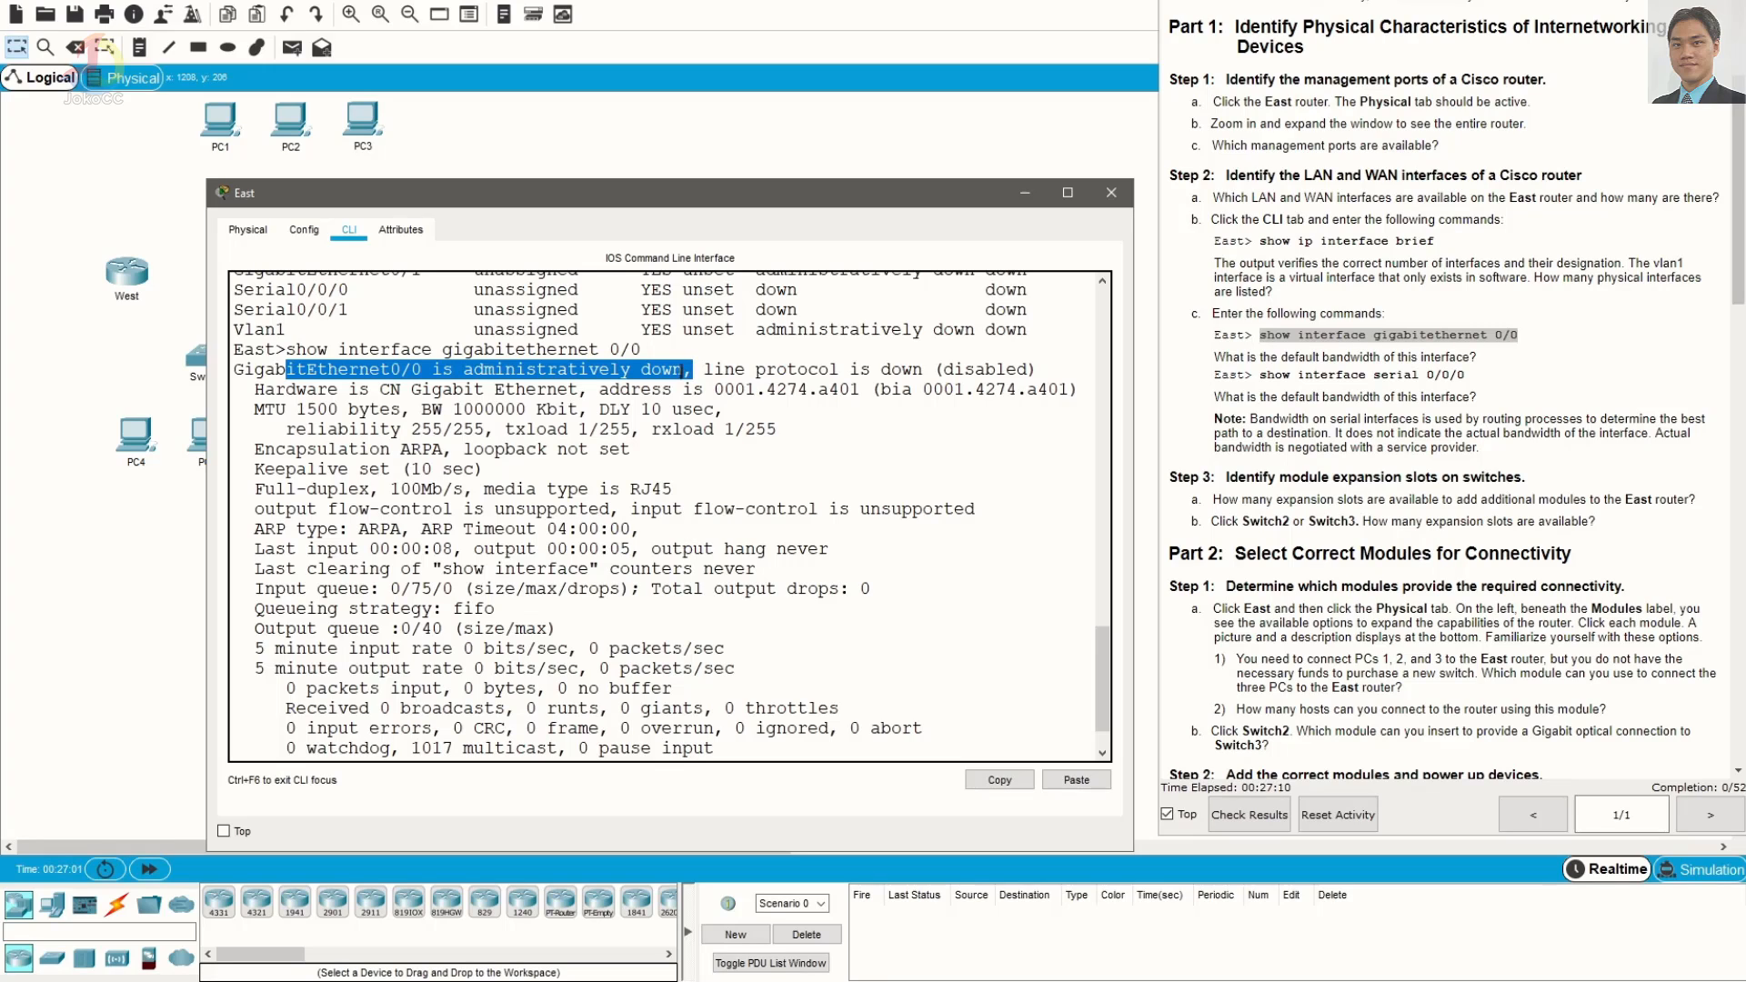
pyautogui.moveTo(723, 370); pyautogui.dragTo(914, 369)
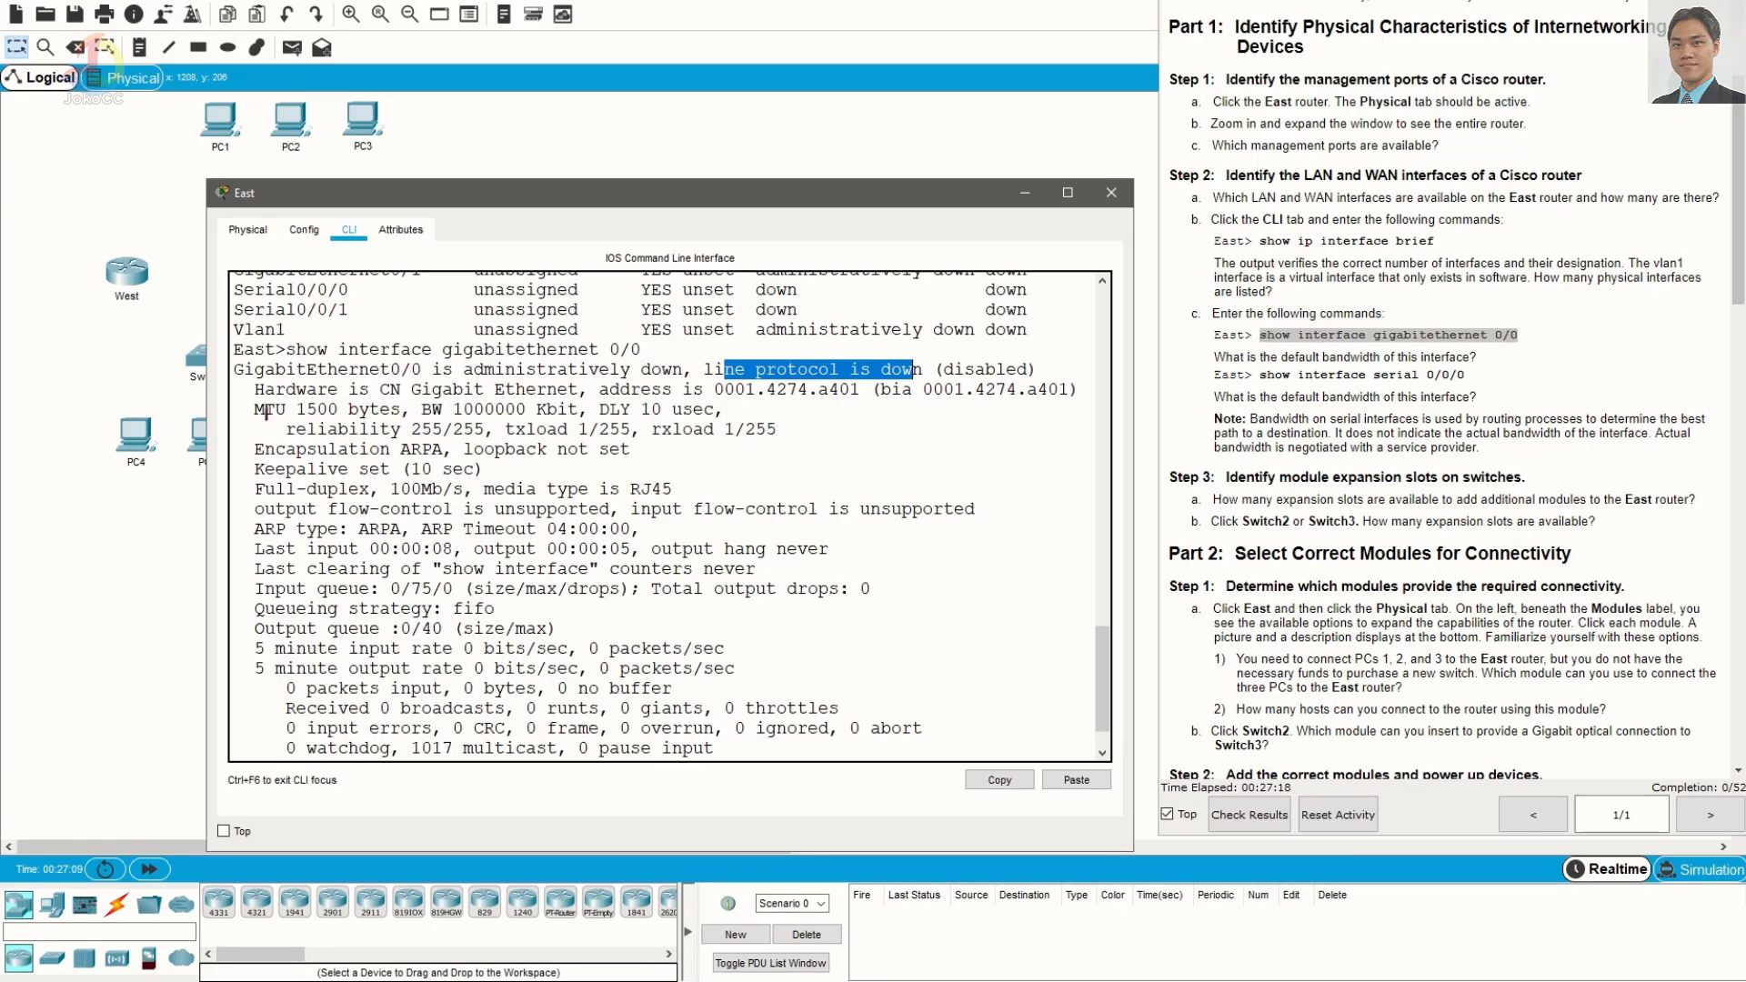
pyautogui.moveTo(264, 409); pyautogui.dragTo(384, 407)
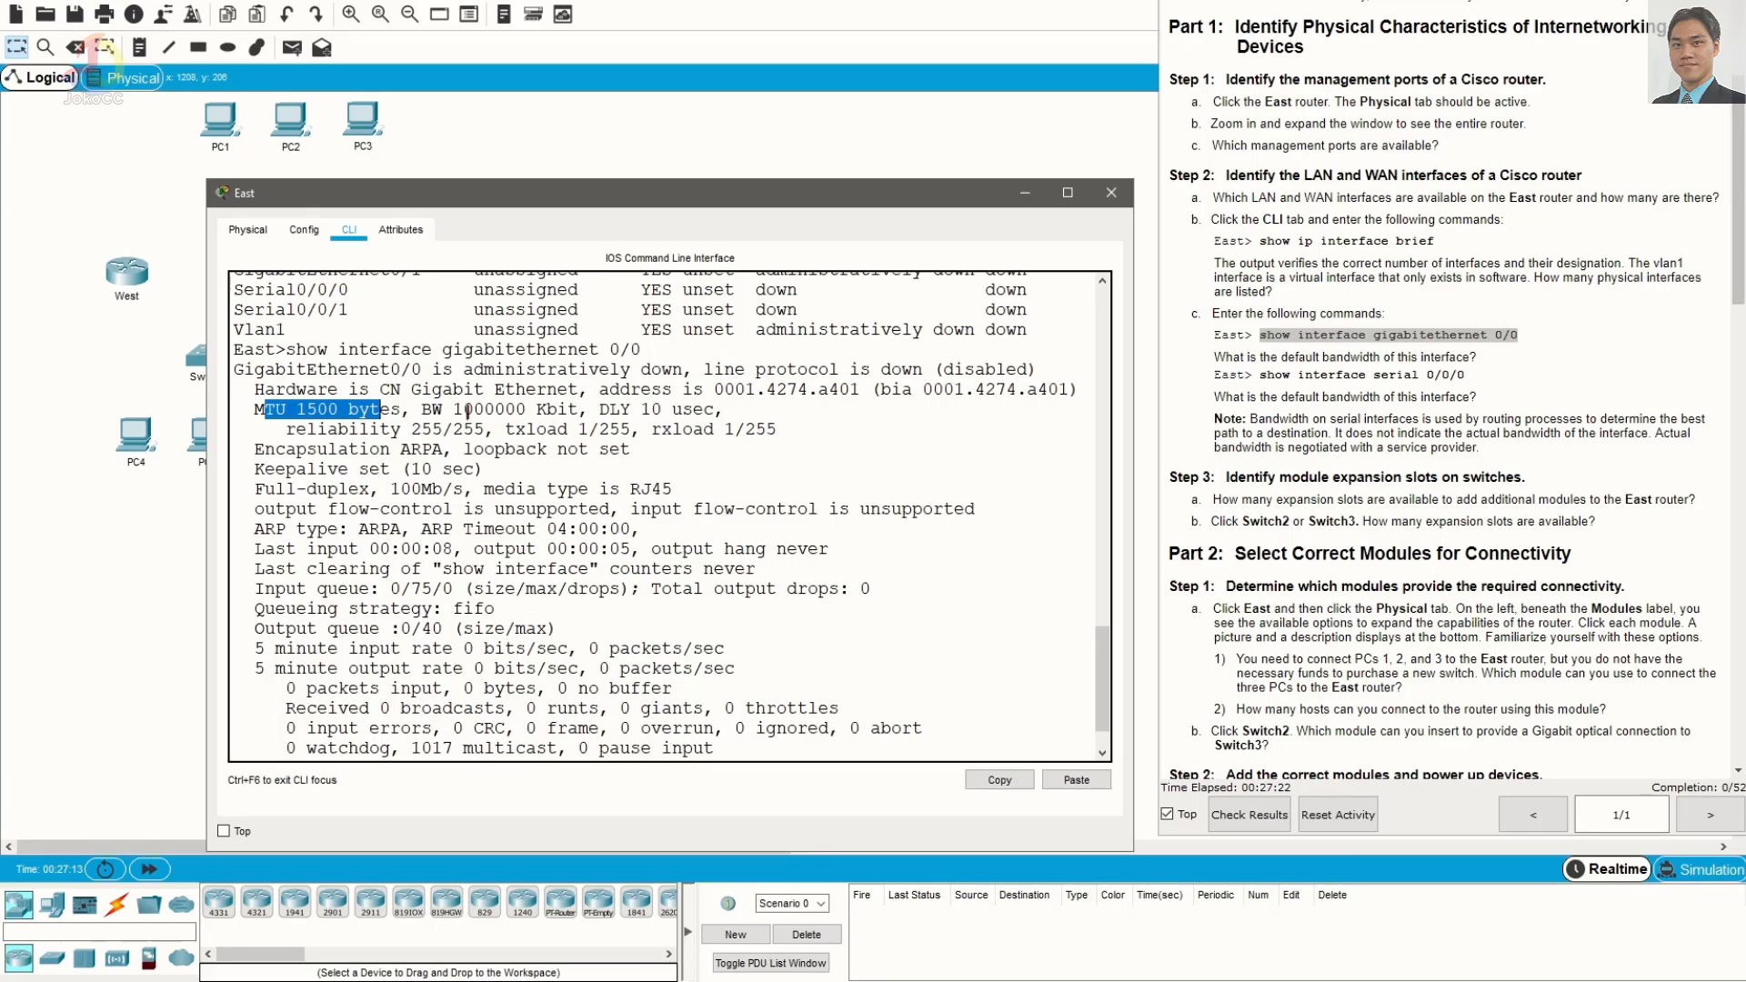
pyautogui.click(496, 410)
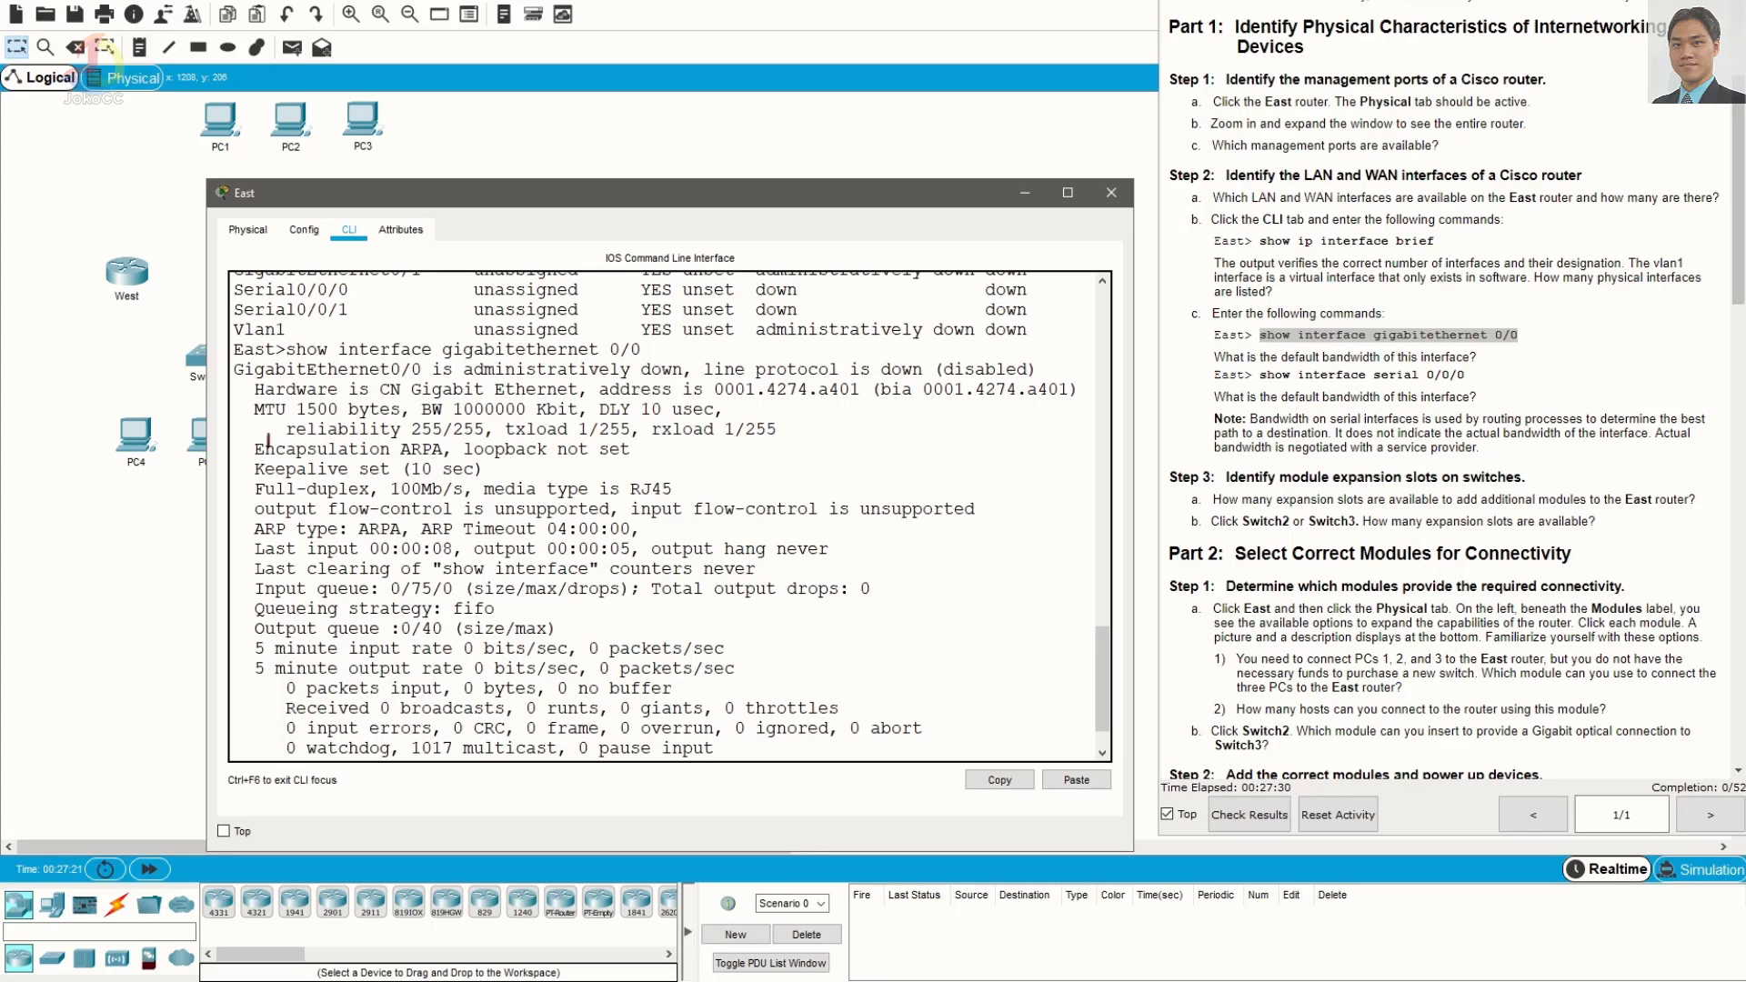
pyautogui.moveTo(296, 428); pyautogui.dragTo(484, 428)
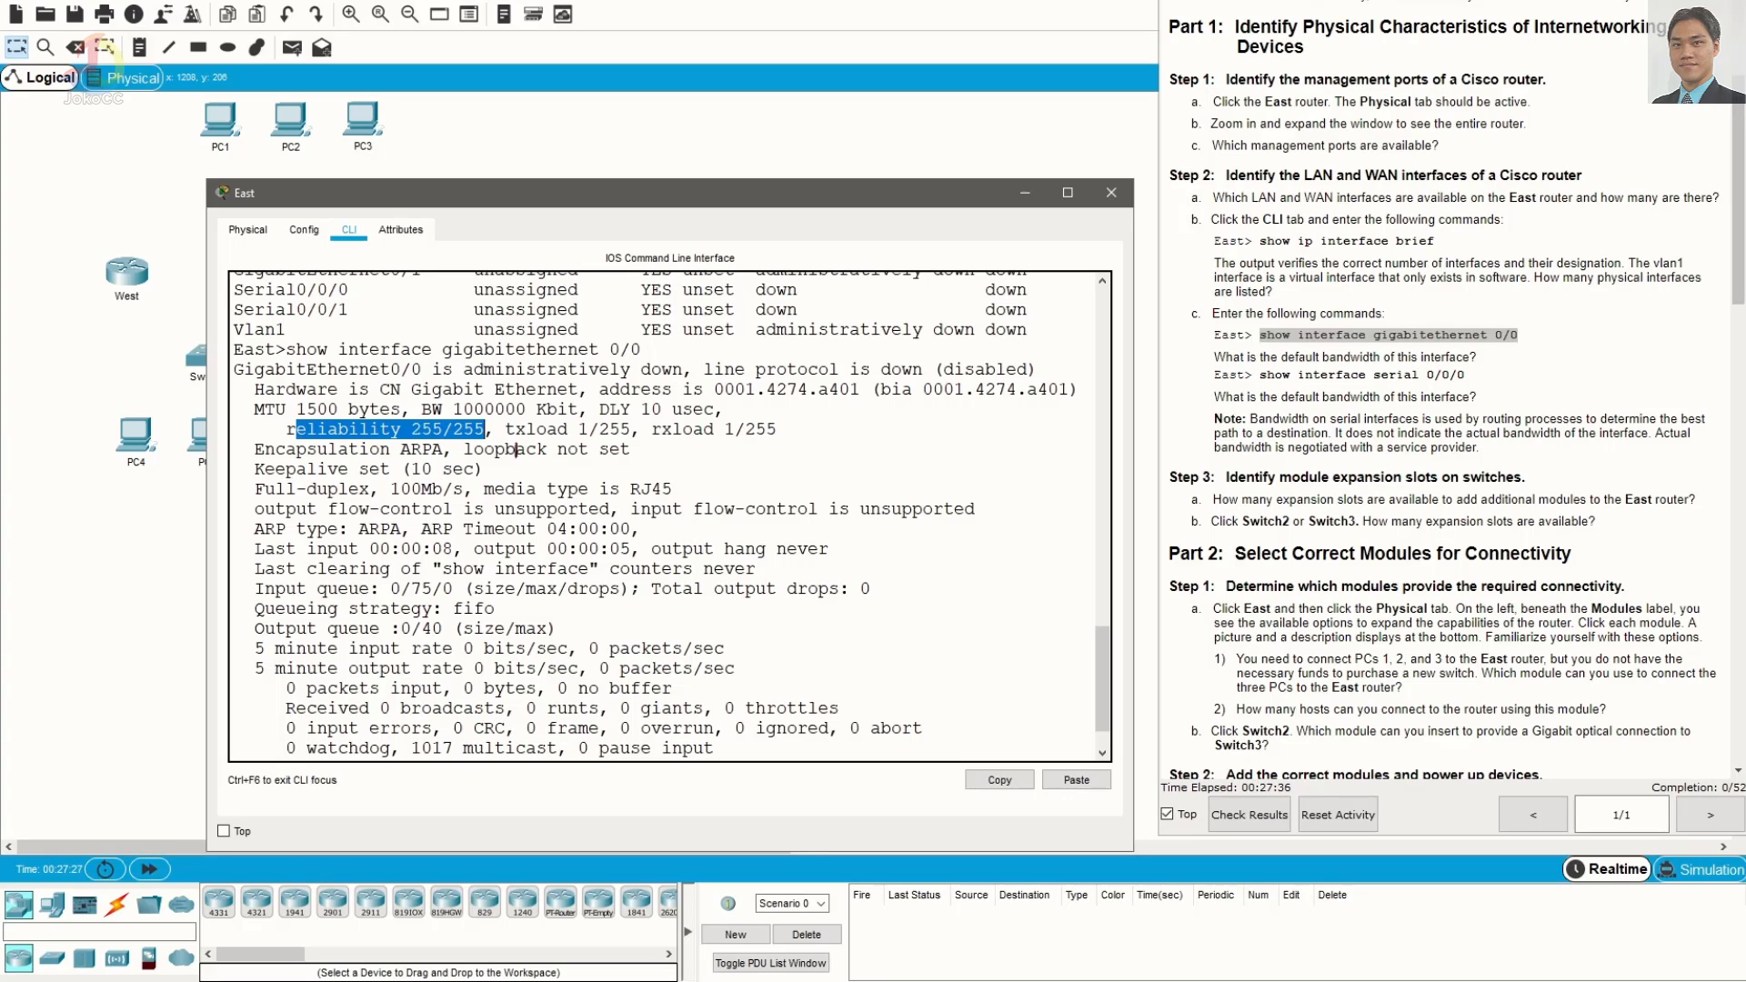
pyautogui.click(389, 448)
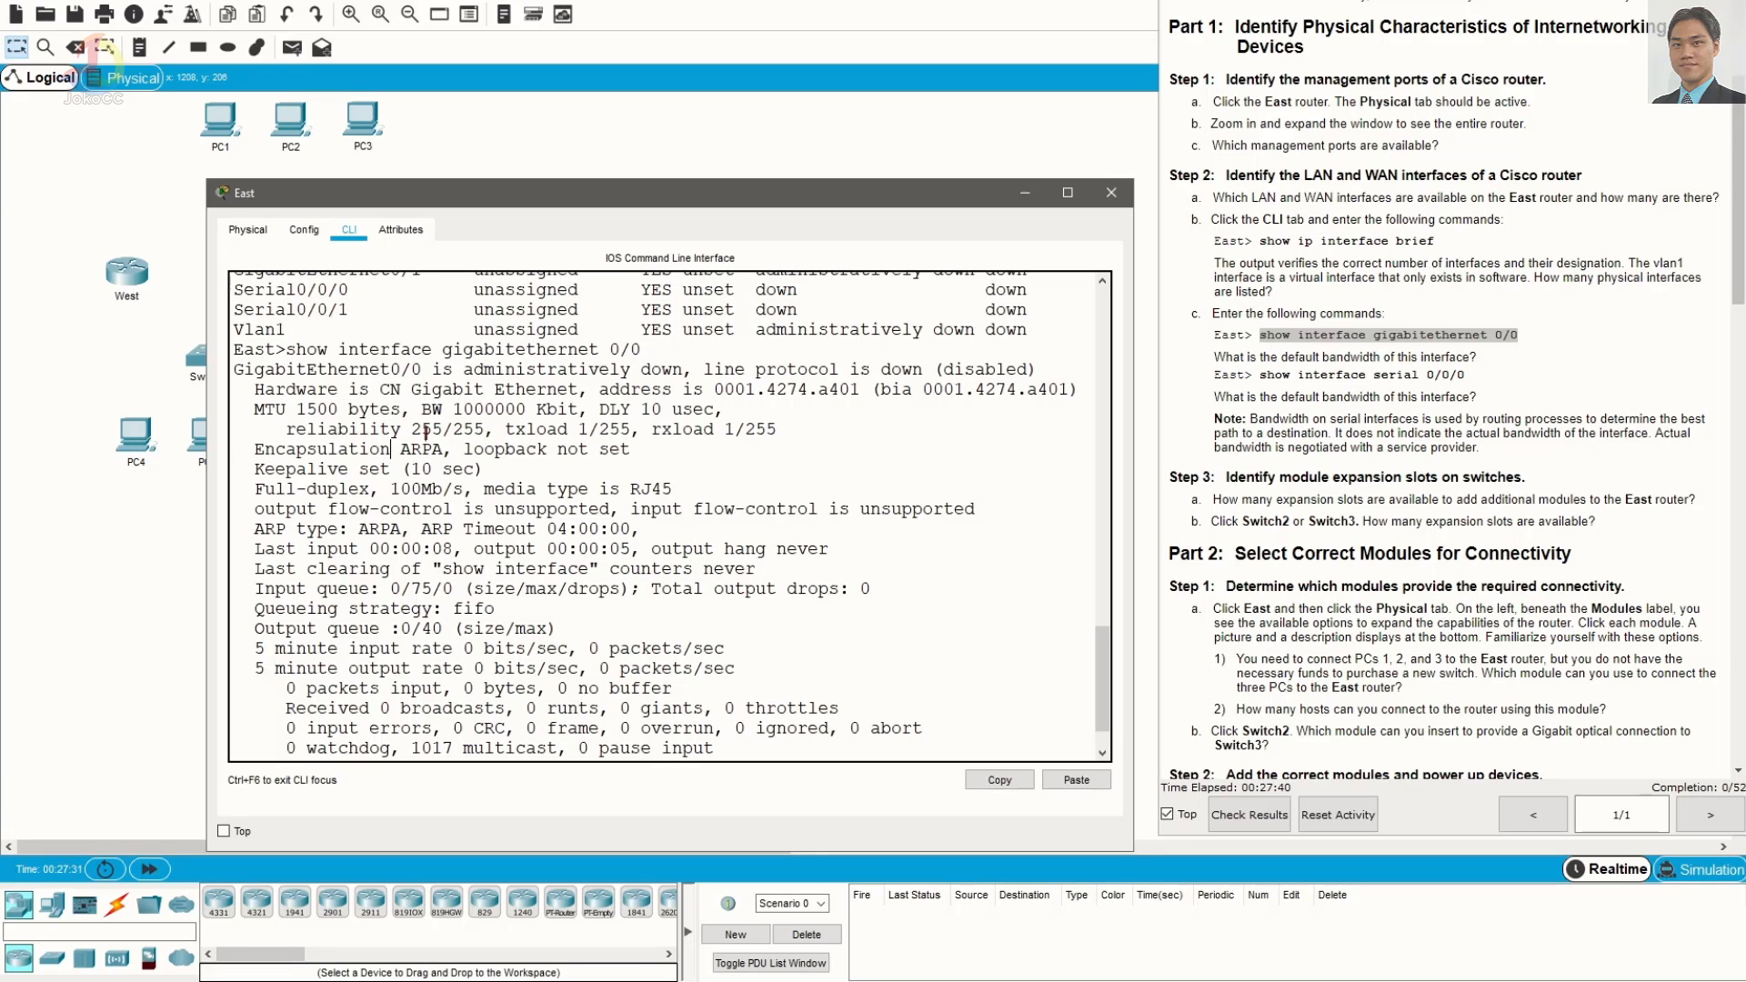
pyautogui.moveTo(411, 429); pyautogui.dragTo(487, 428)
pyautogui.click(564, 468)
pyautogui.moveTo(507, 428); pyautogui.dragTo(775, 430)
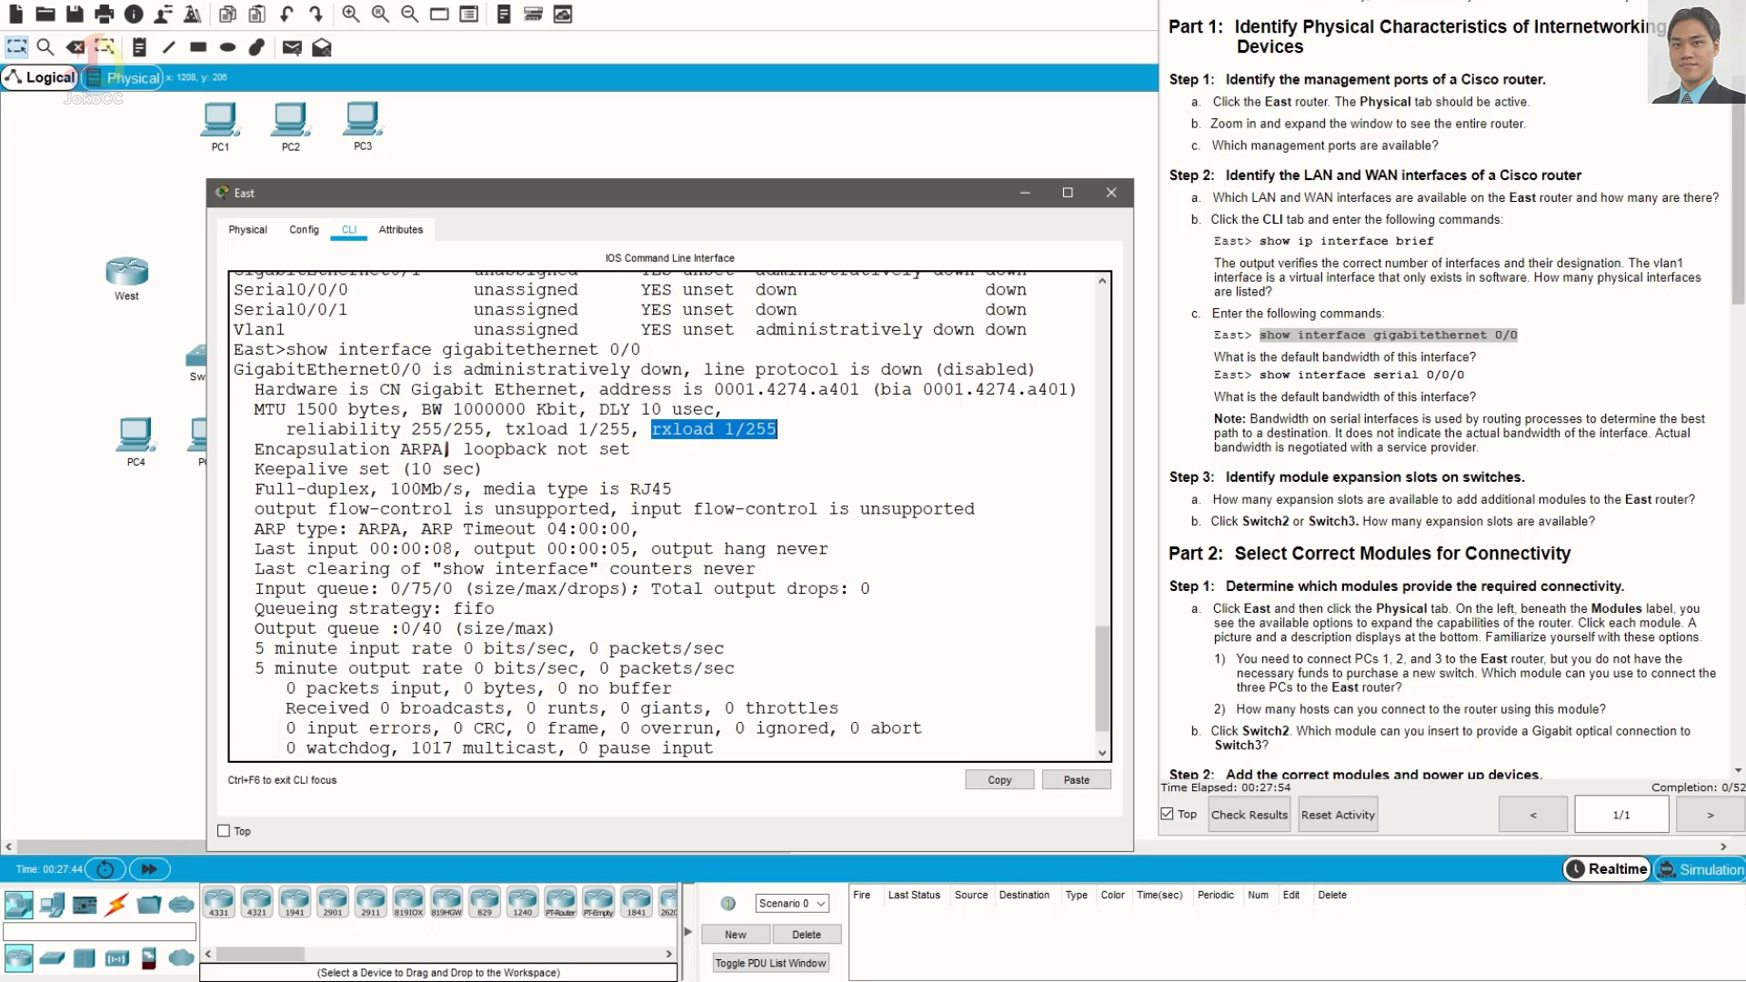
pyautogui.moveTo(446, 449); pyautogui.dragTo(402, 449)
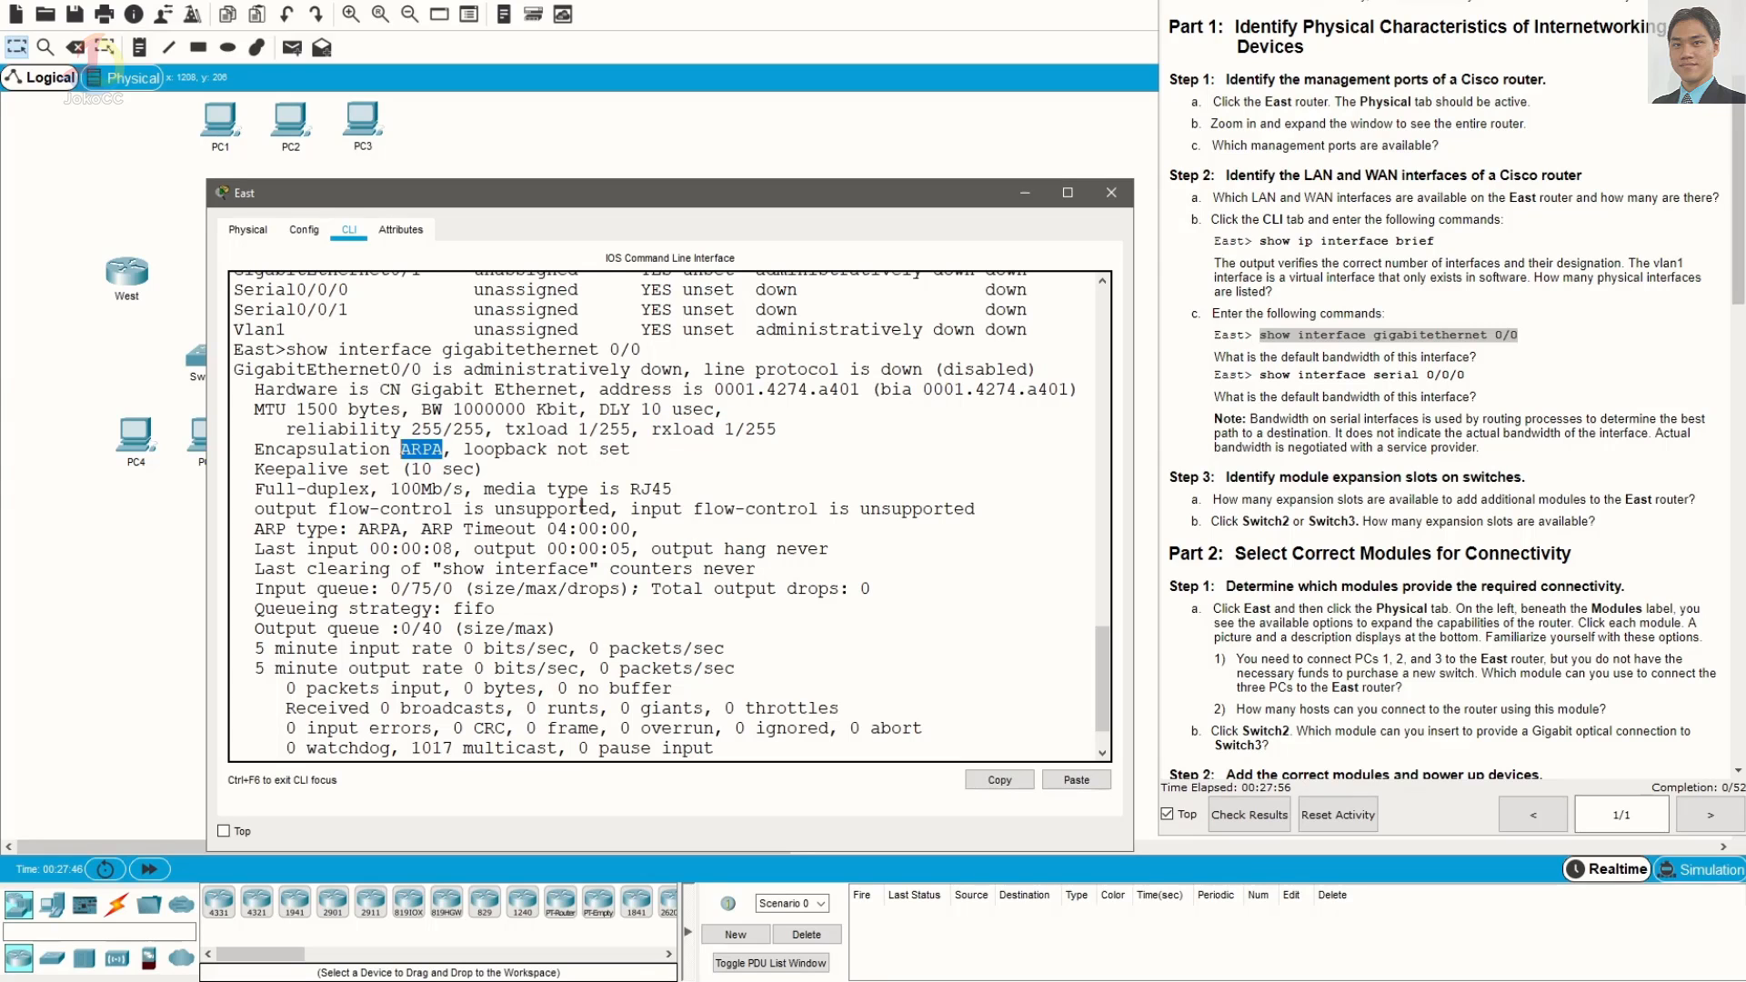
pyautogui.scroll(-1, 583, 506)
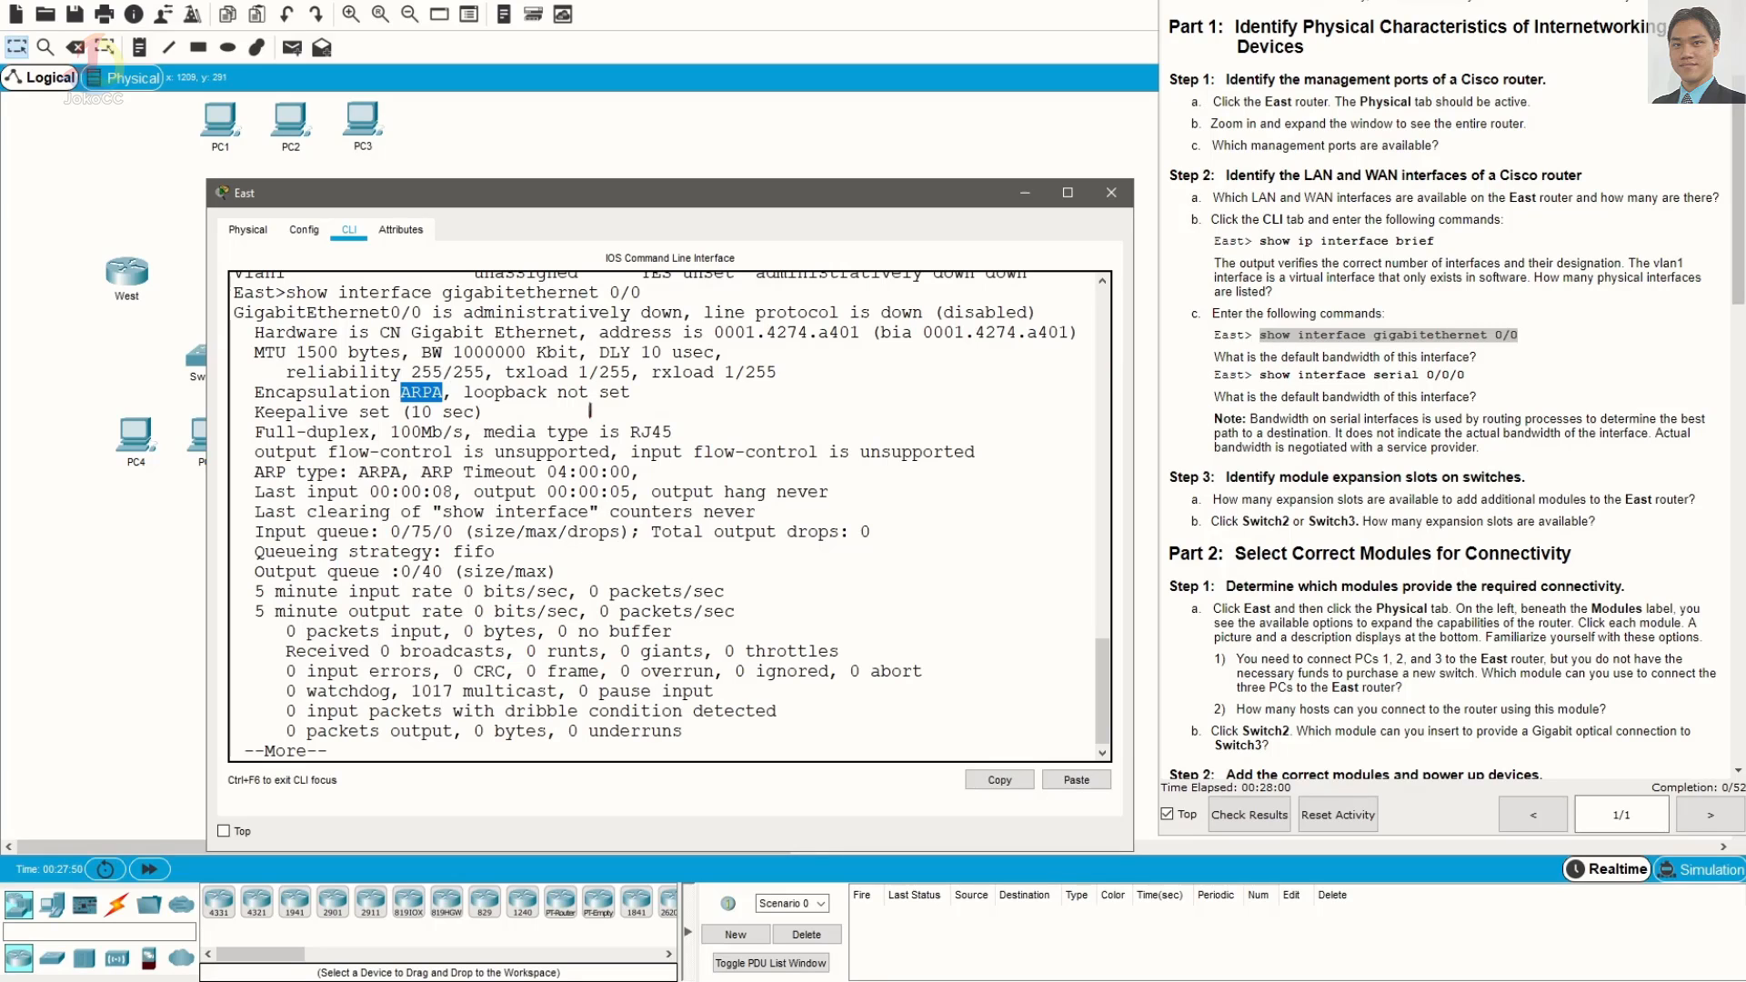
pyautogui.moveTo(1242, 359); pyautogui.dragTo(1488, 359)
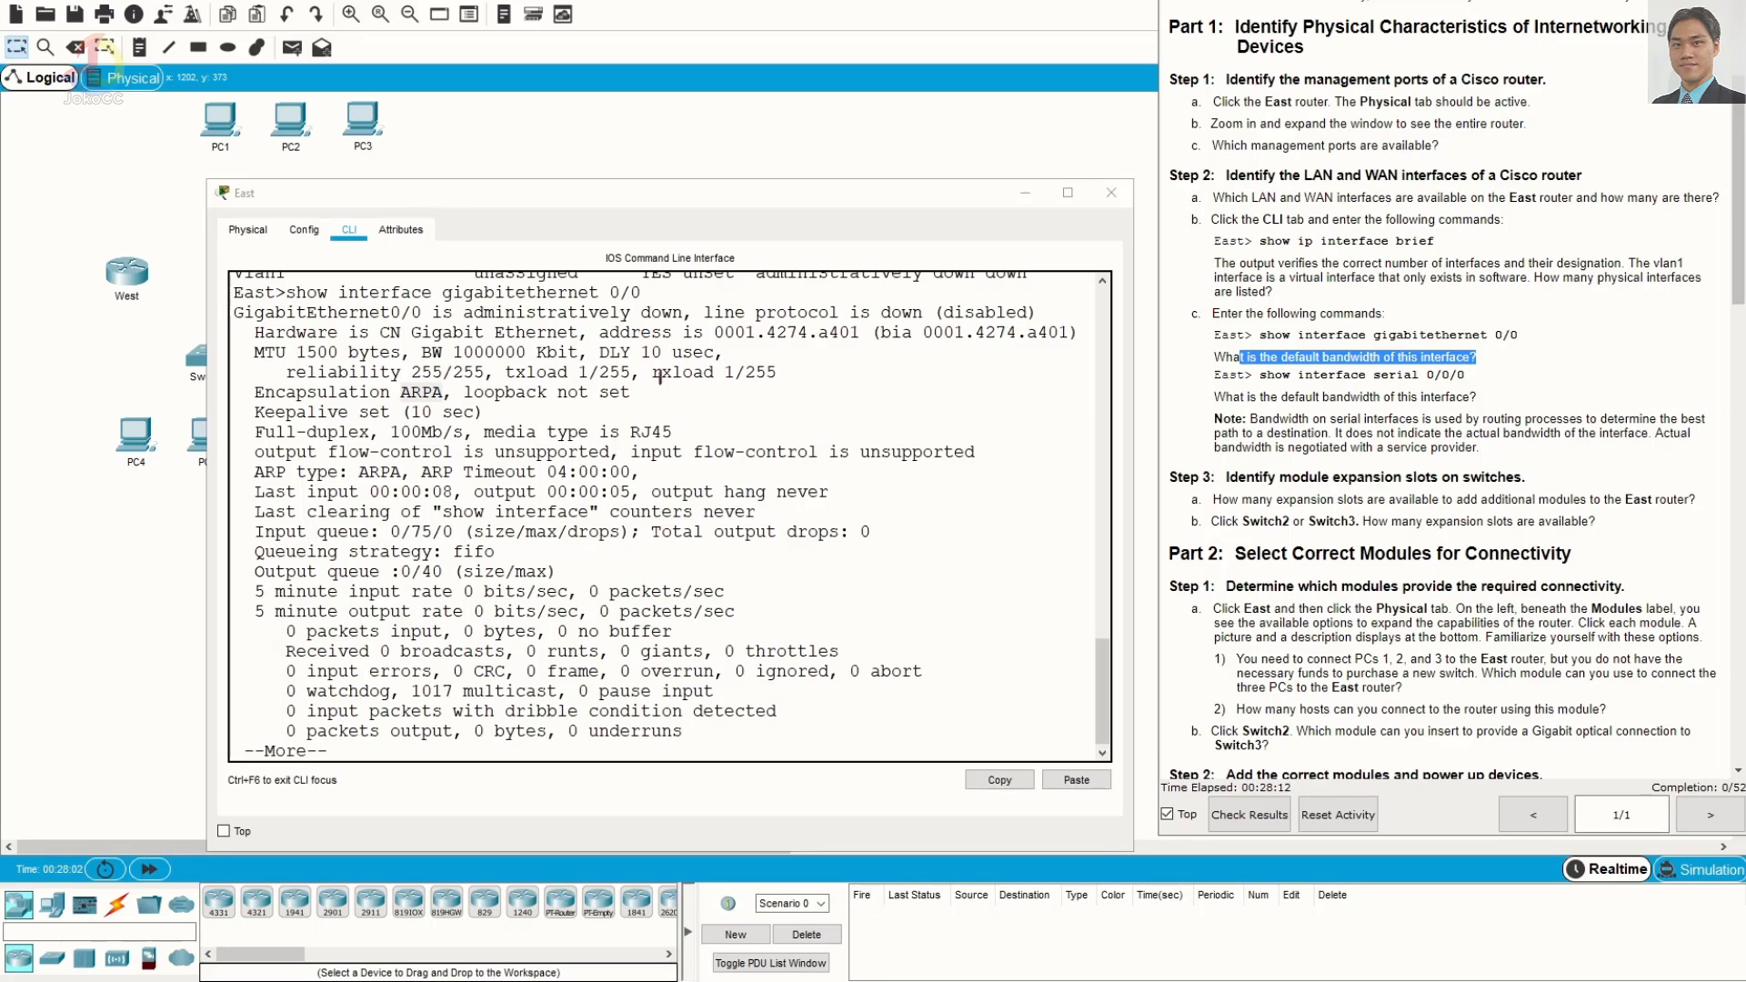
# Page to the end of the GigabitEthernet output and run "show interface serial 0/0/0" on the East router
pyautogui.scroll(-2, 597, 641)
pyautogui.click(589, 688)
pyautogui.press('space')
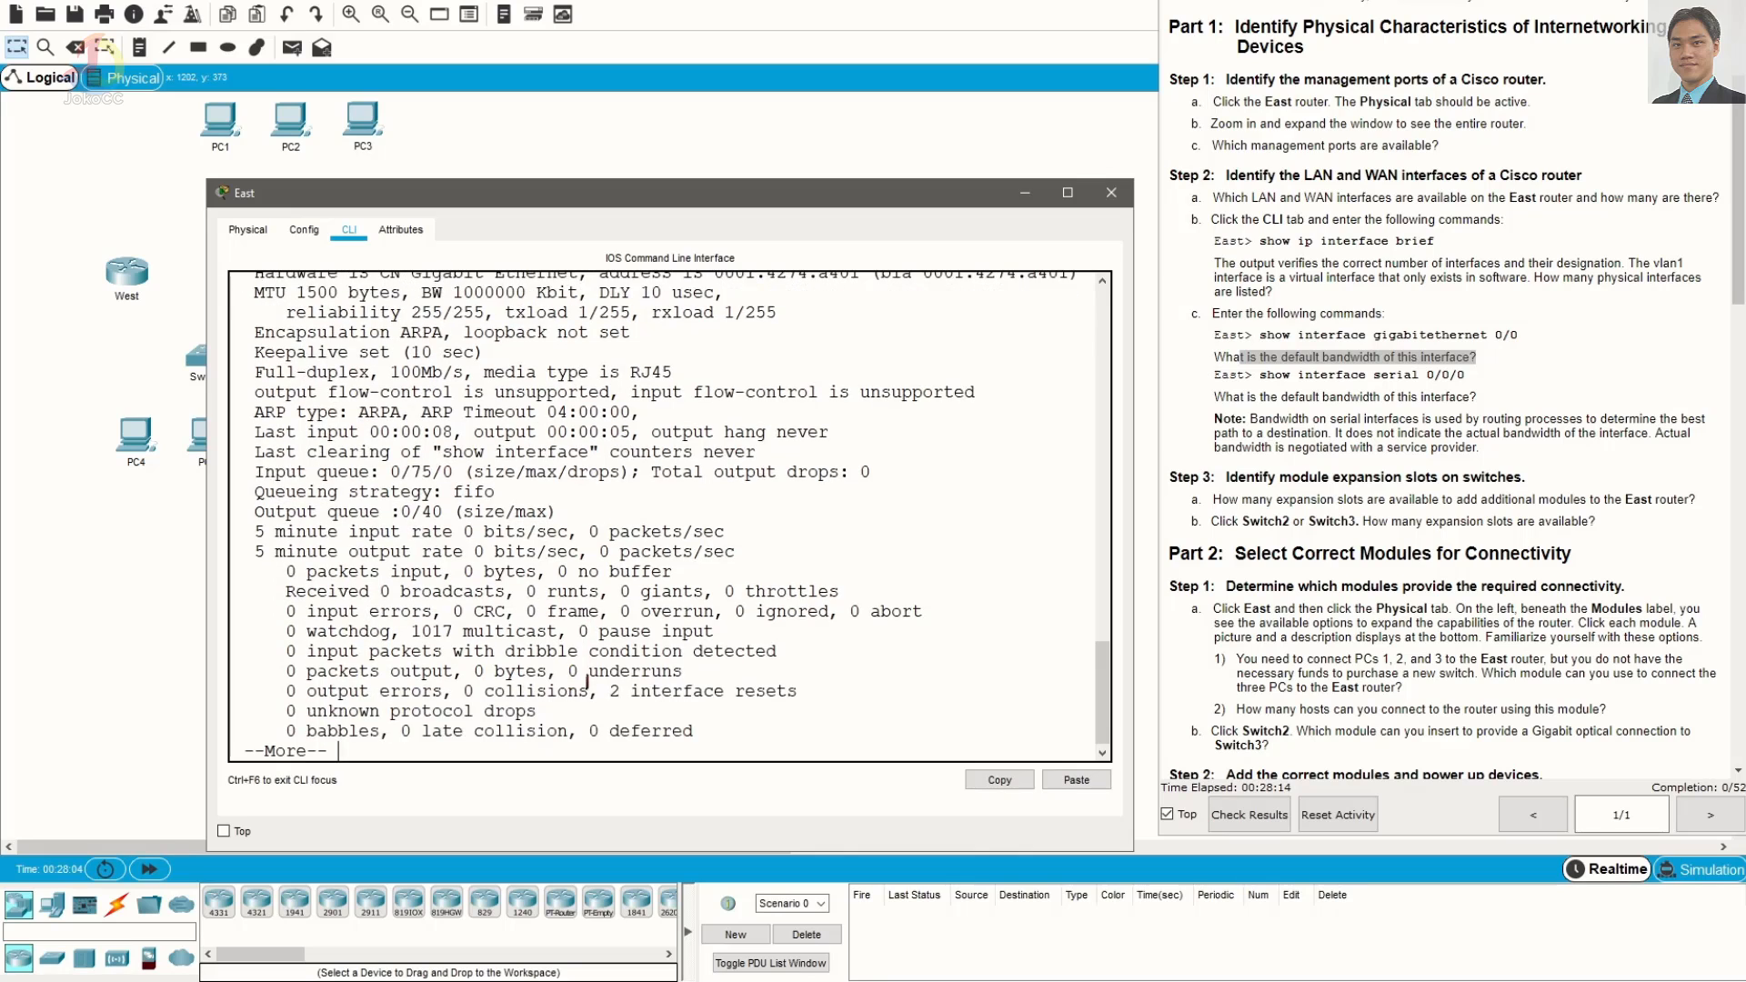
pyautogui.press('Up')
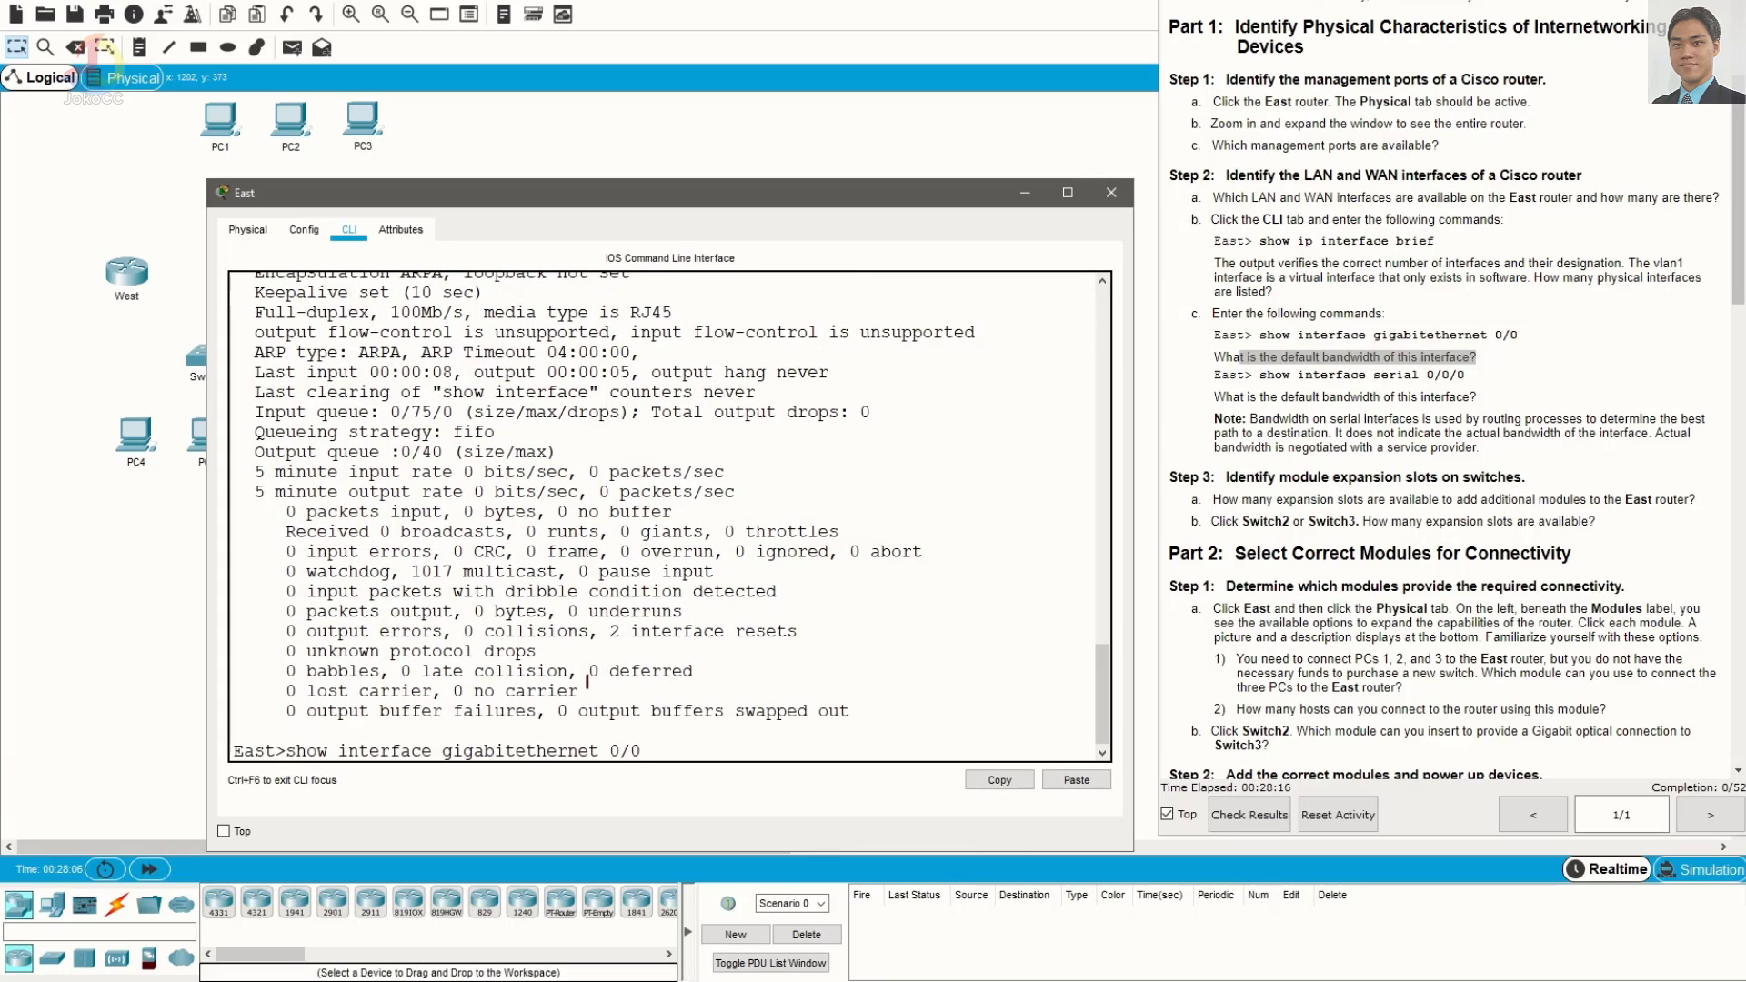
pyautogui.press('BackSpace')
pyautogui.press('BackSpace')
pyautogui.press('BackSpace')
pyautogui.press('BackSpace')
pyautogui.press('BackSpace')
pyautogui.press('BackSpace')
pyautogui.press('BackSpace')
pyautogui.press('BackSpace')
pyautogui.press('BackSpace')
pyautogui.press('BackSpace')
pyautogui.press('BackSpace')
pyautogui.press('BackSpace')
pyautogui.press('BackSpace')
pyautogui.press('BackSpace')
pyautogui.press('BackSpace')
pyautogui.press('BackSpace')
pyautogui.press('BackSpace')
pyautogui.press('BackSpace')
pyautogui.write('ser')
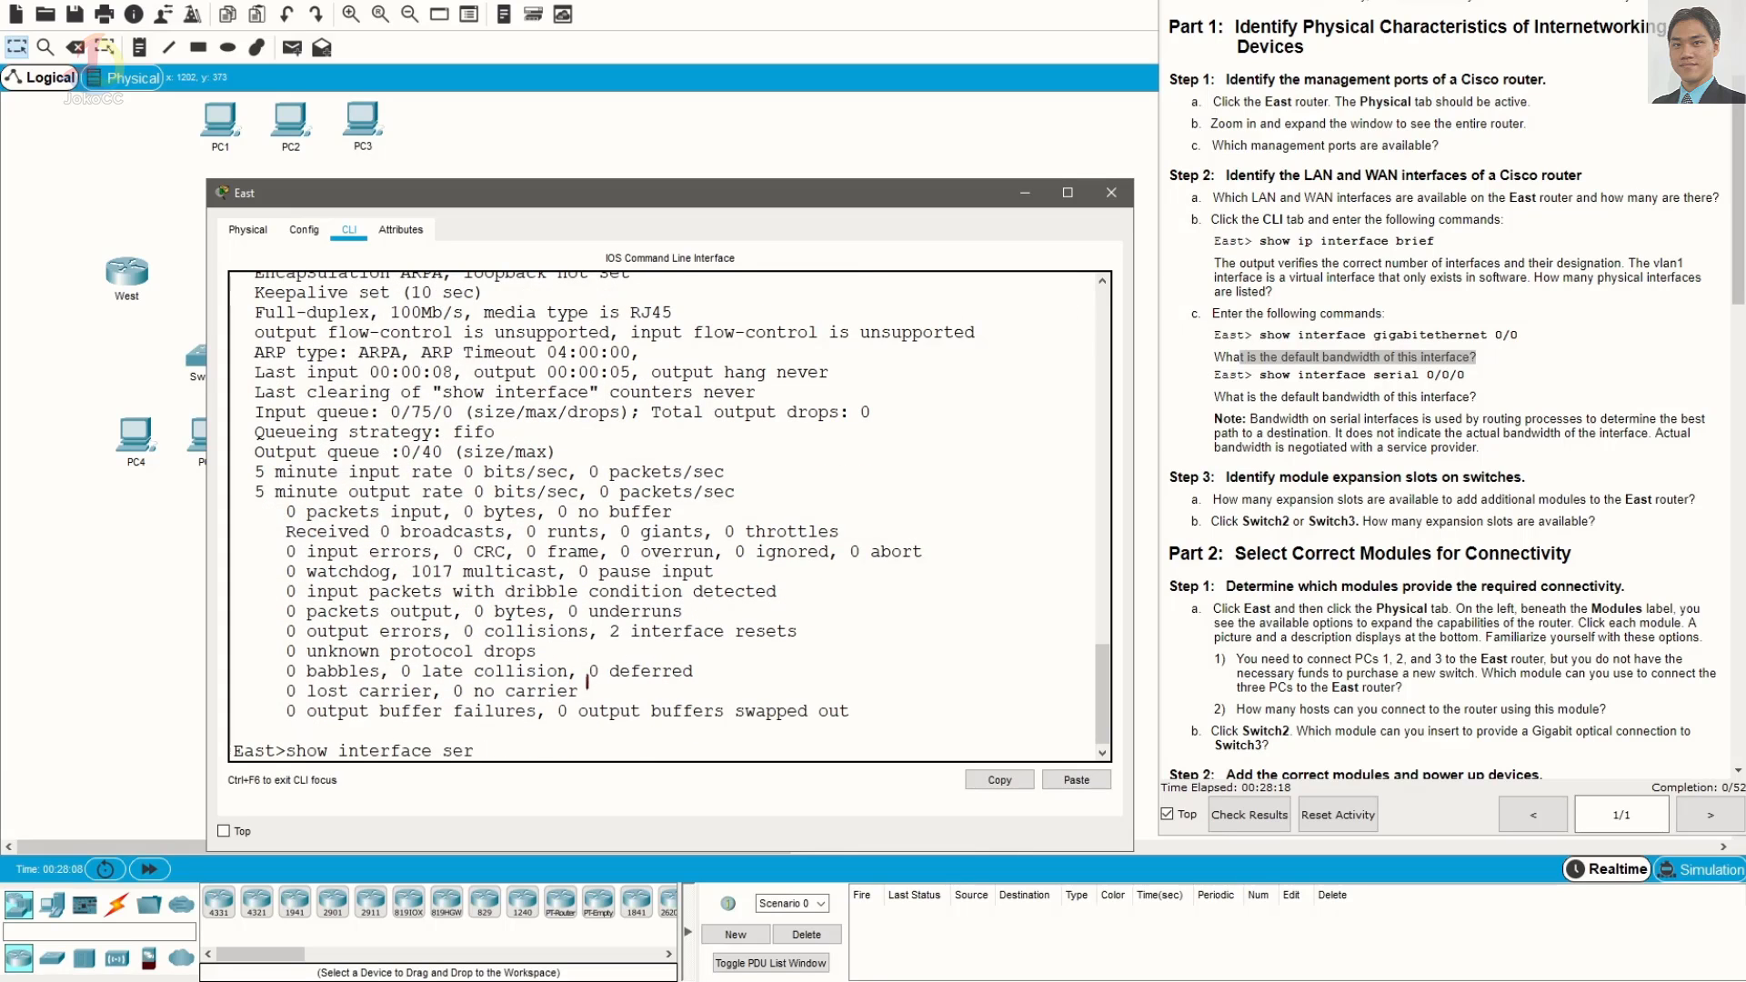
pyautogui.write('ial 0/0/0')
pyautogui.press('Return')
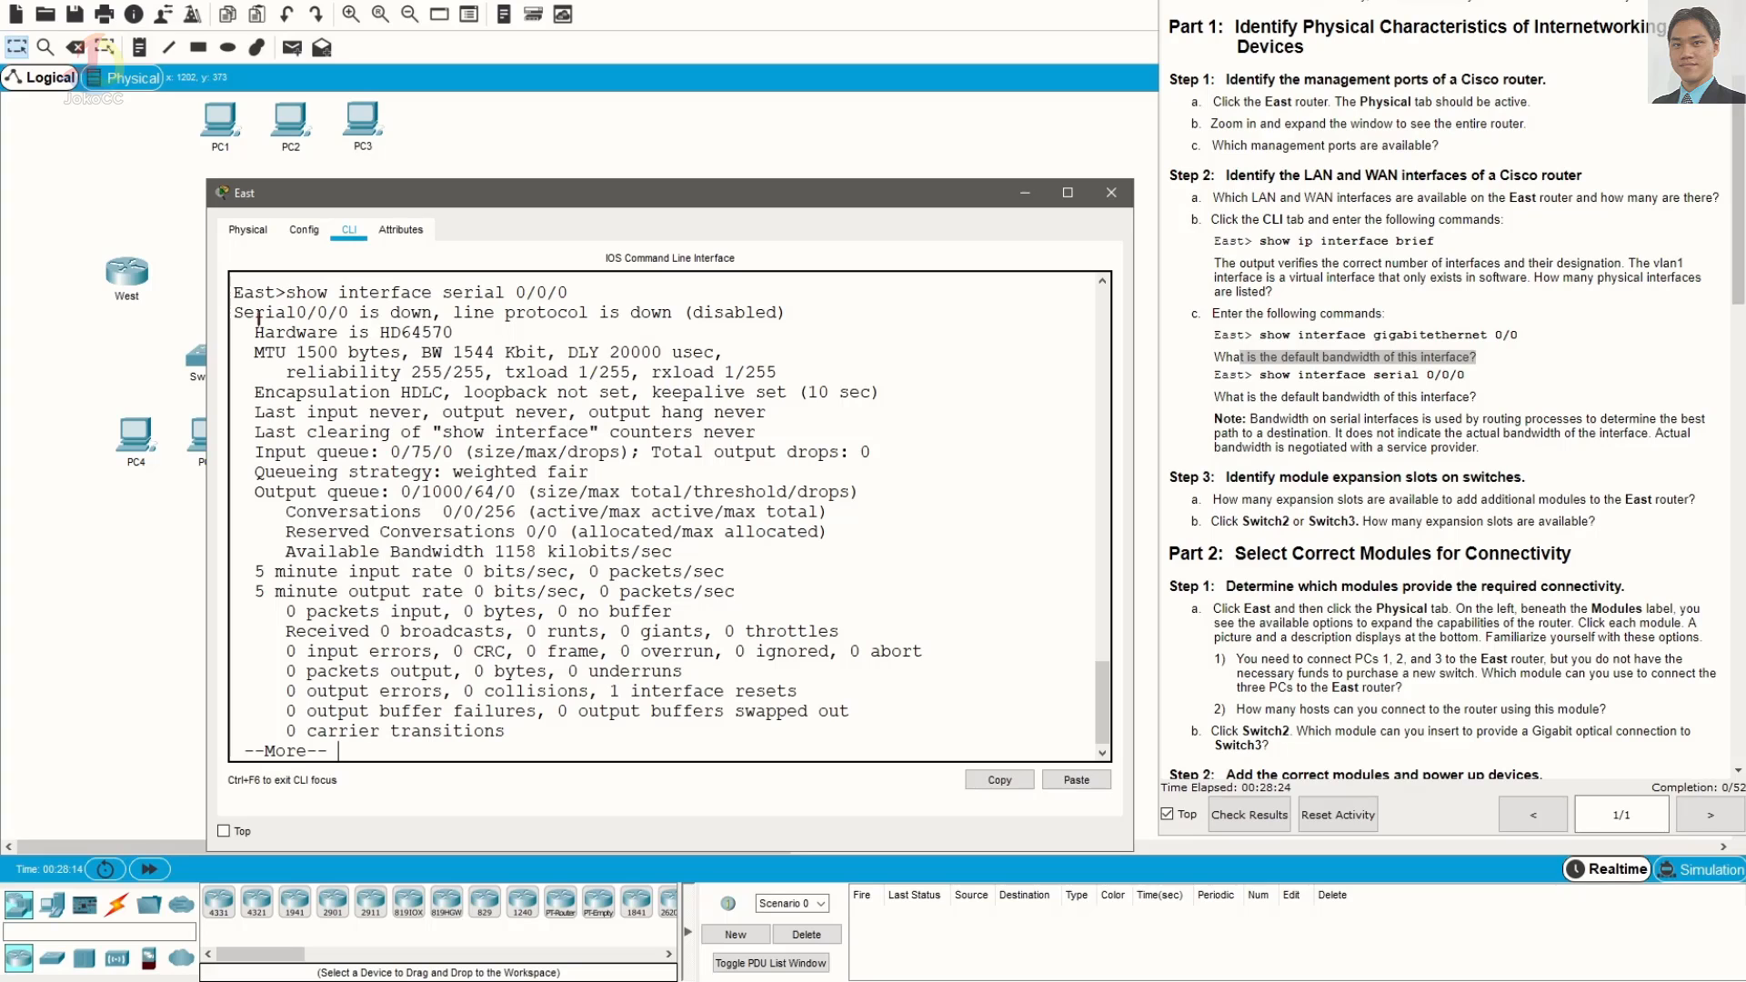
# Examine the Serial 0/0/0 output for the line status, hardware type, MTU and default bandwidth
pyautogui.moveTo(258, 318); pyautogui.dragTo(808, 314)
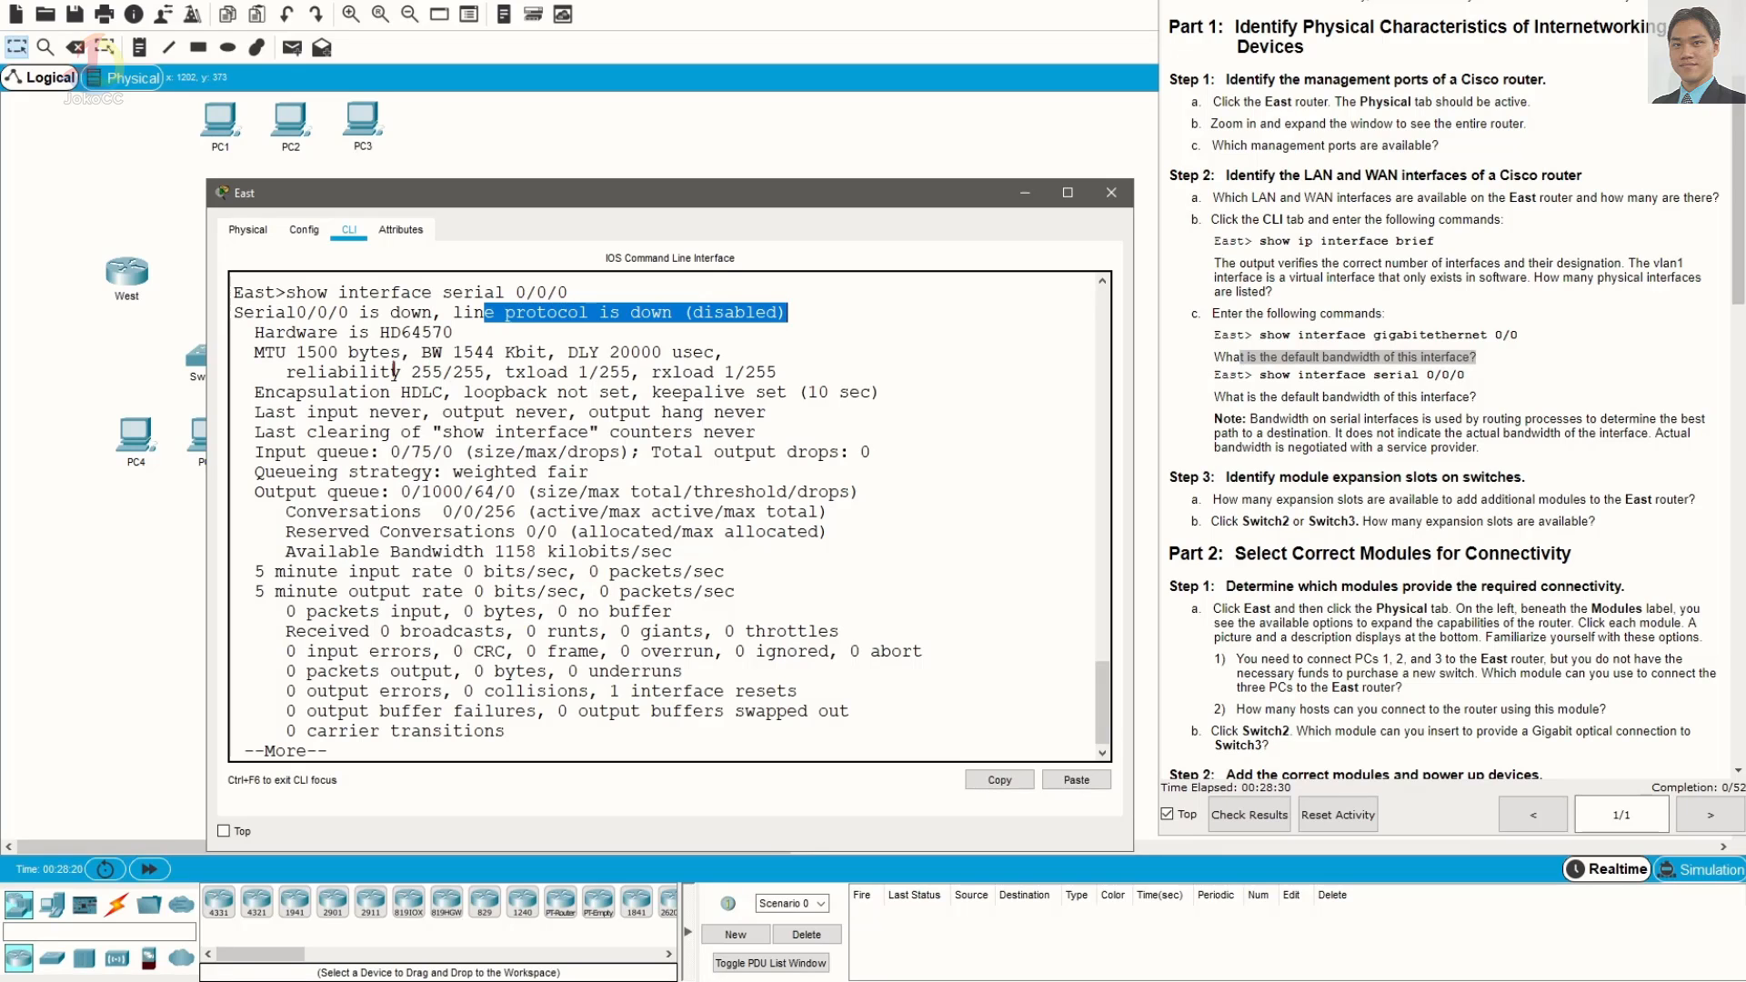
pyautogui.moveTo(455, 332); pyautogui.dragTo(380, 332)
pyautogui.moveTo(258, 352); pyautogui.dragTo(504, 352)
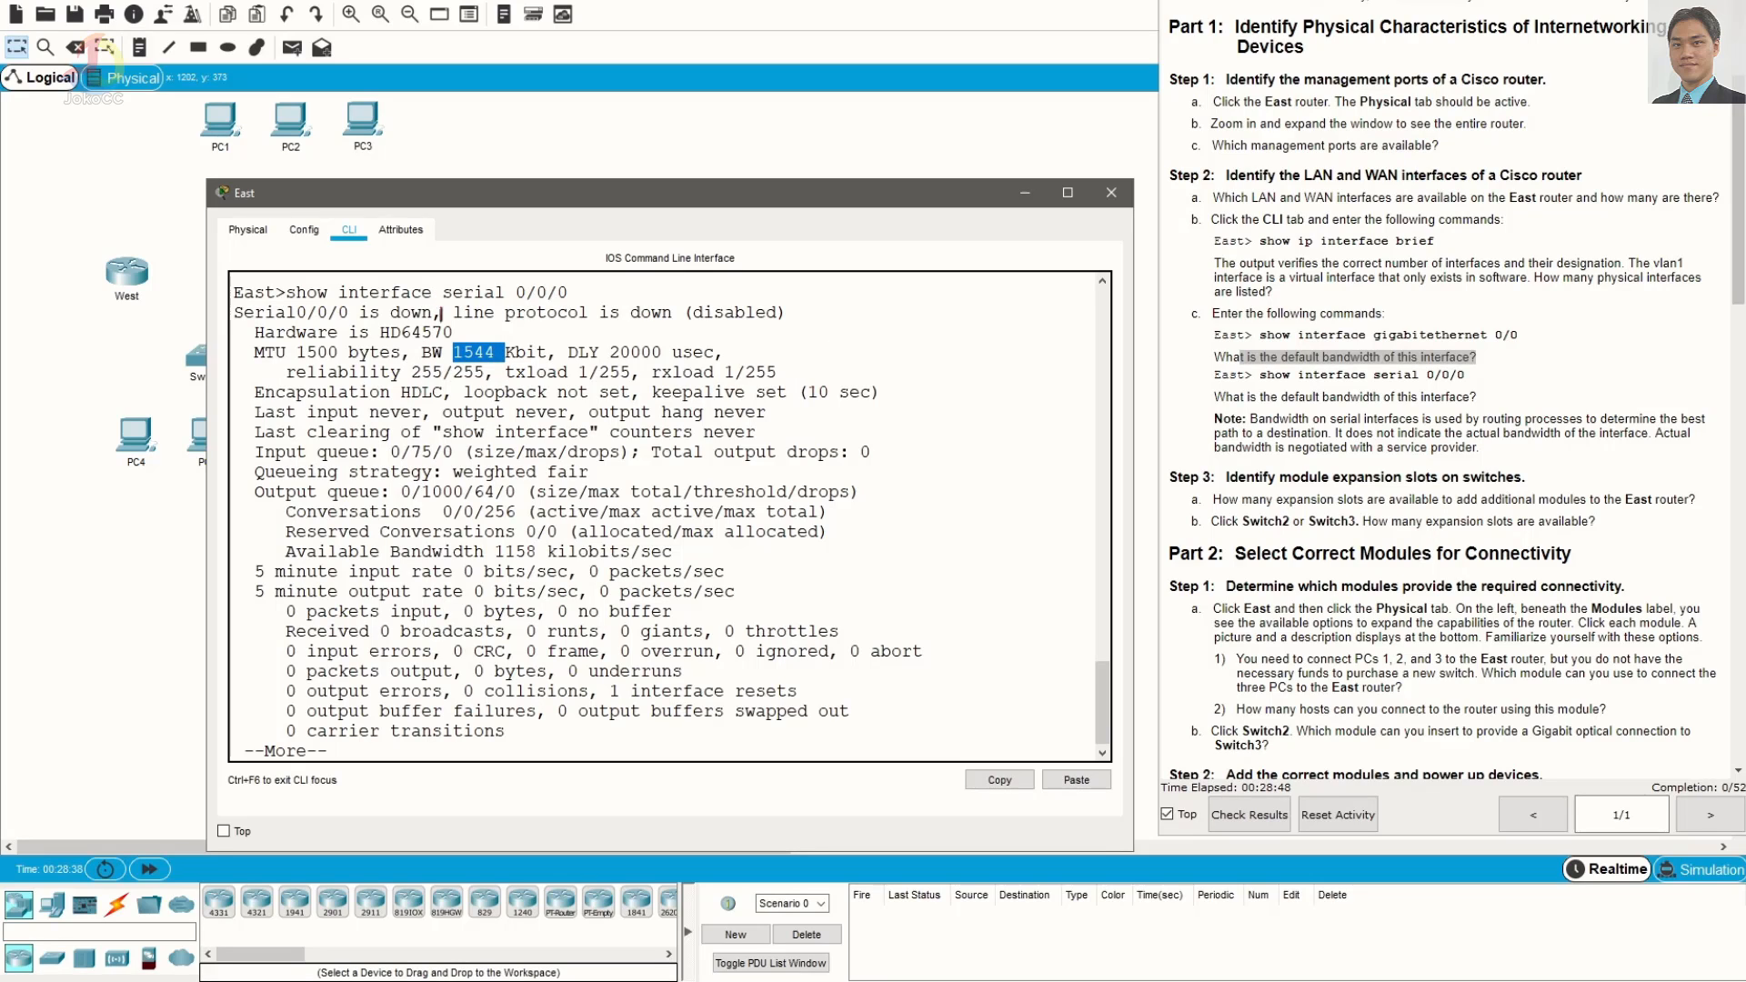
pyautogui.moveTo(564, 199); pyautogui.dragTo(546, 143)
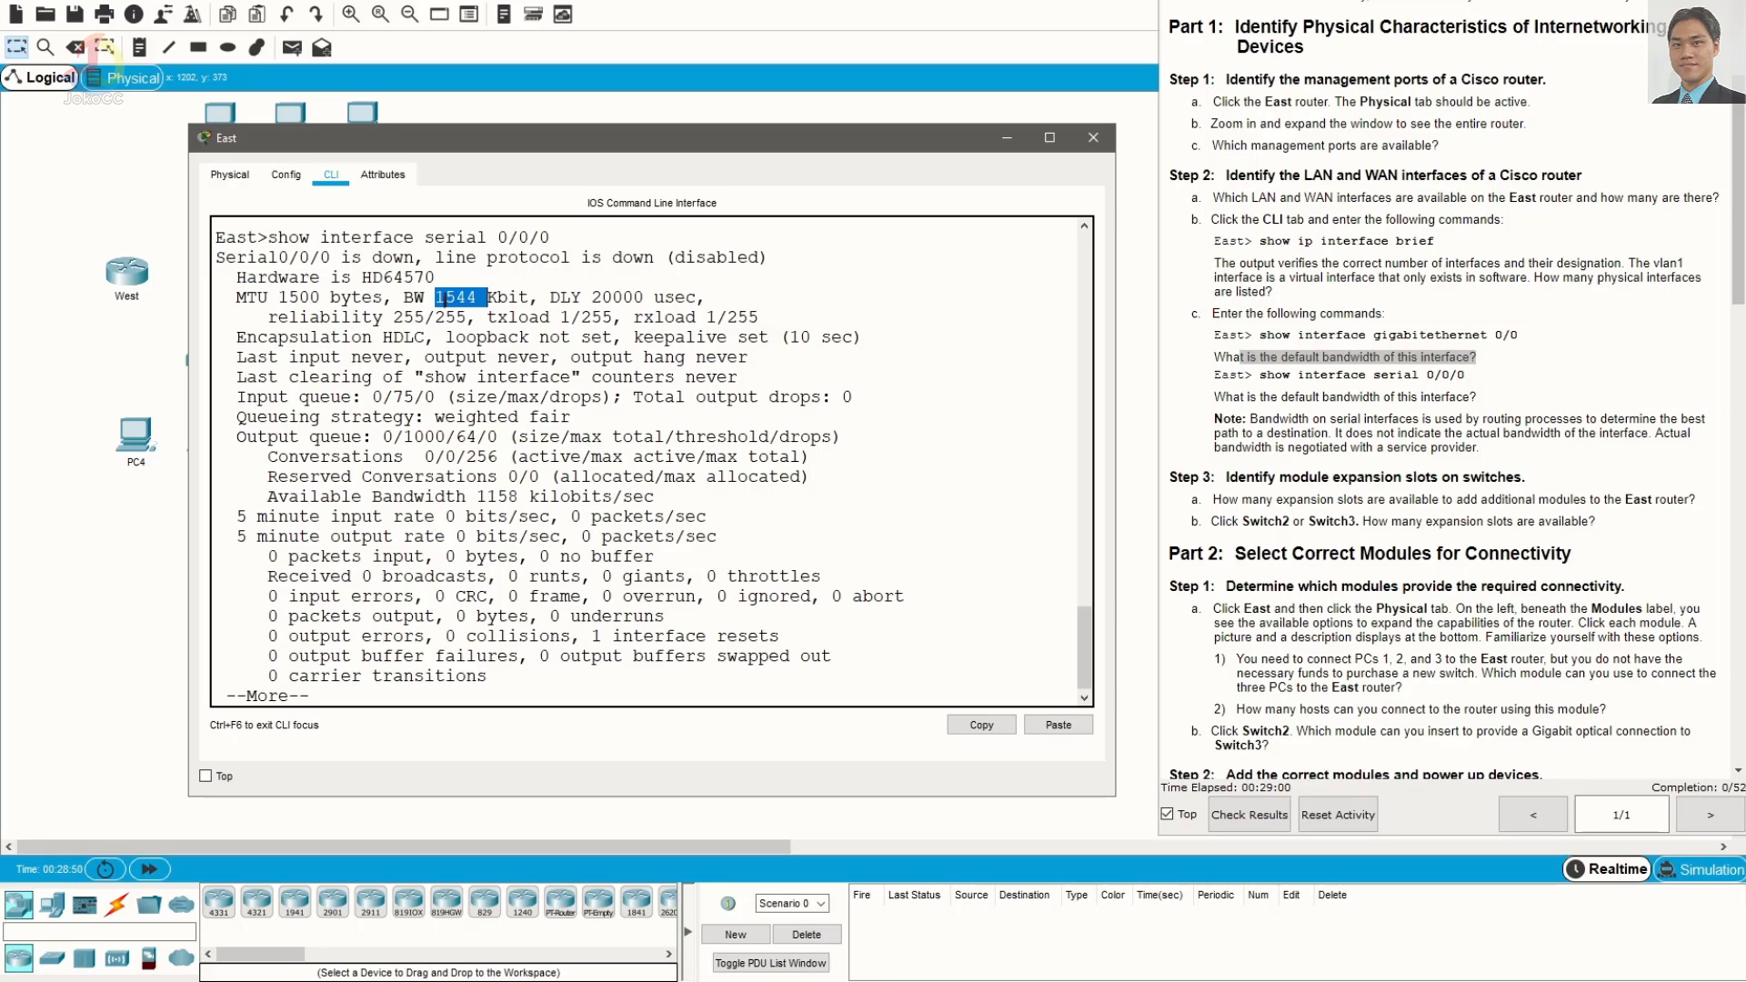
pyautogui.click(446, 298)
# Read the Part 1 Step 3 question on expansion slots and inspect the East router's chassis for free slots
pyautogui.scroll(-1, 1455, 501)
pyautogui.moveTo(1238, 421); pyautogui.dragTo(1543, 436)
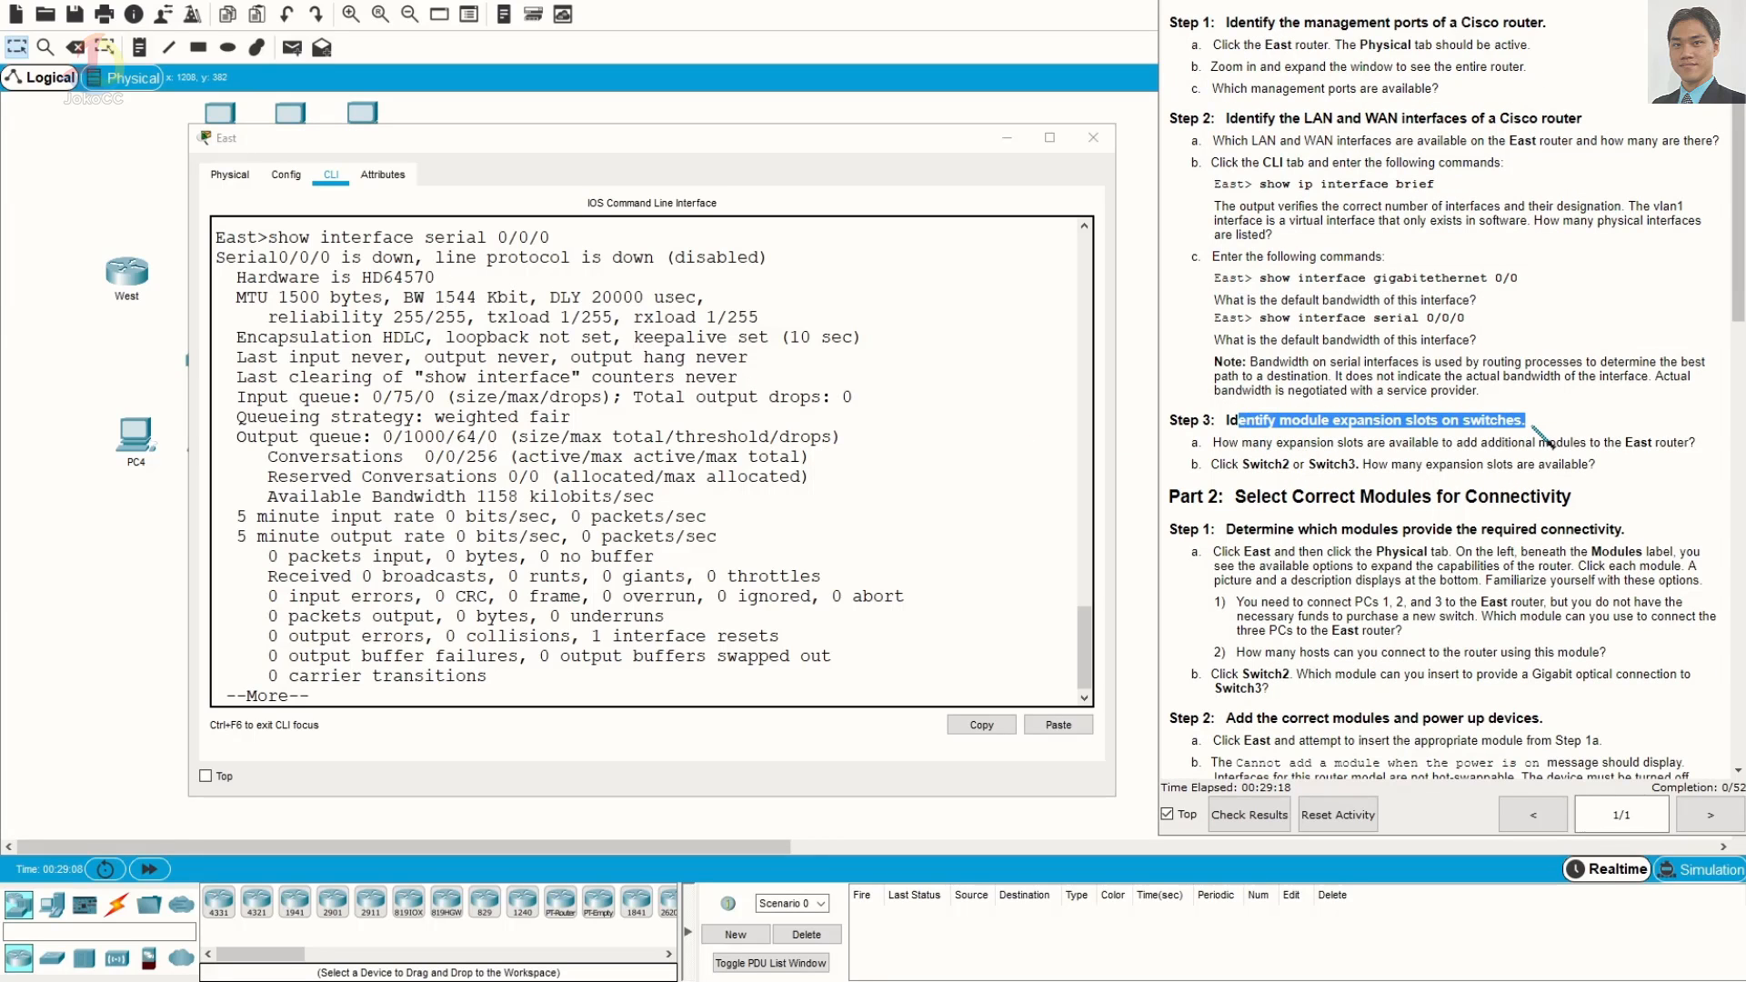
pyautogui.click(1332, 444)
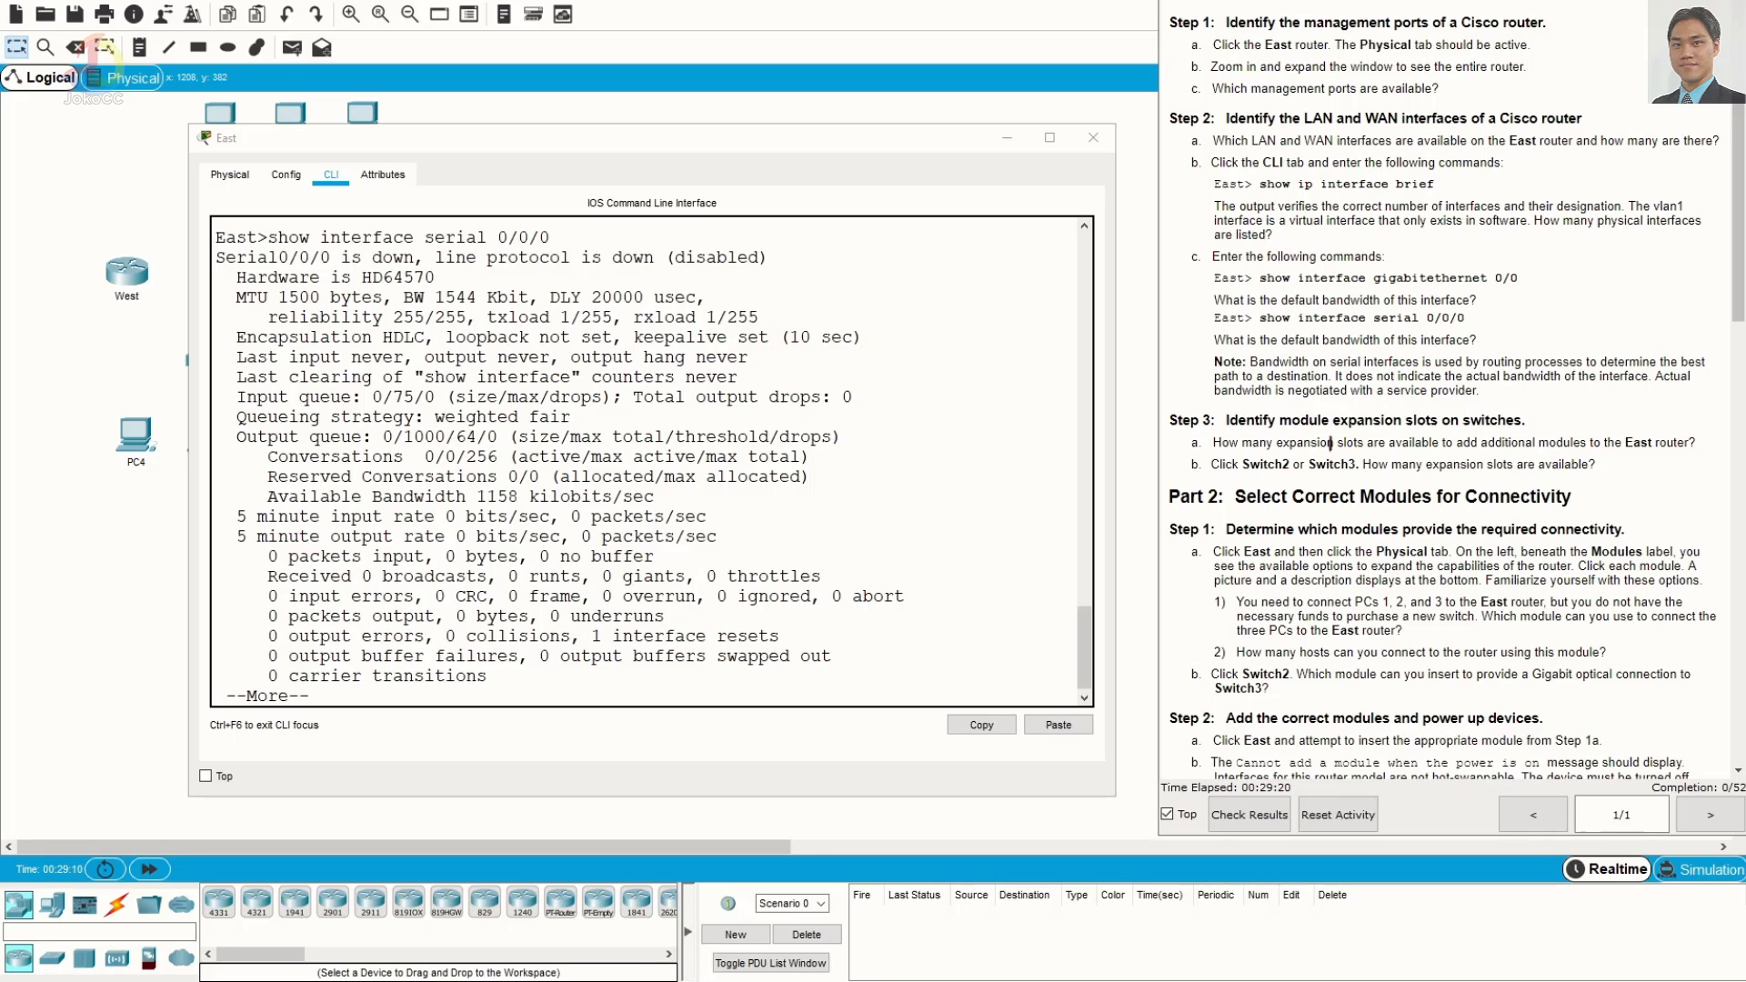
pyautogui.moveTo(1331, 444); pyautogui.dragTo(1564, 444)
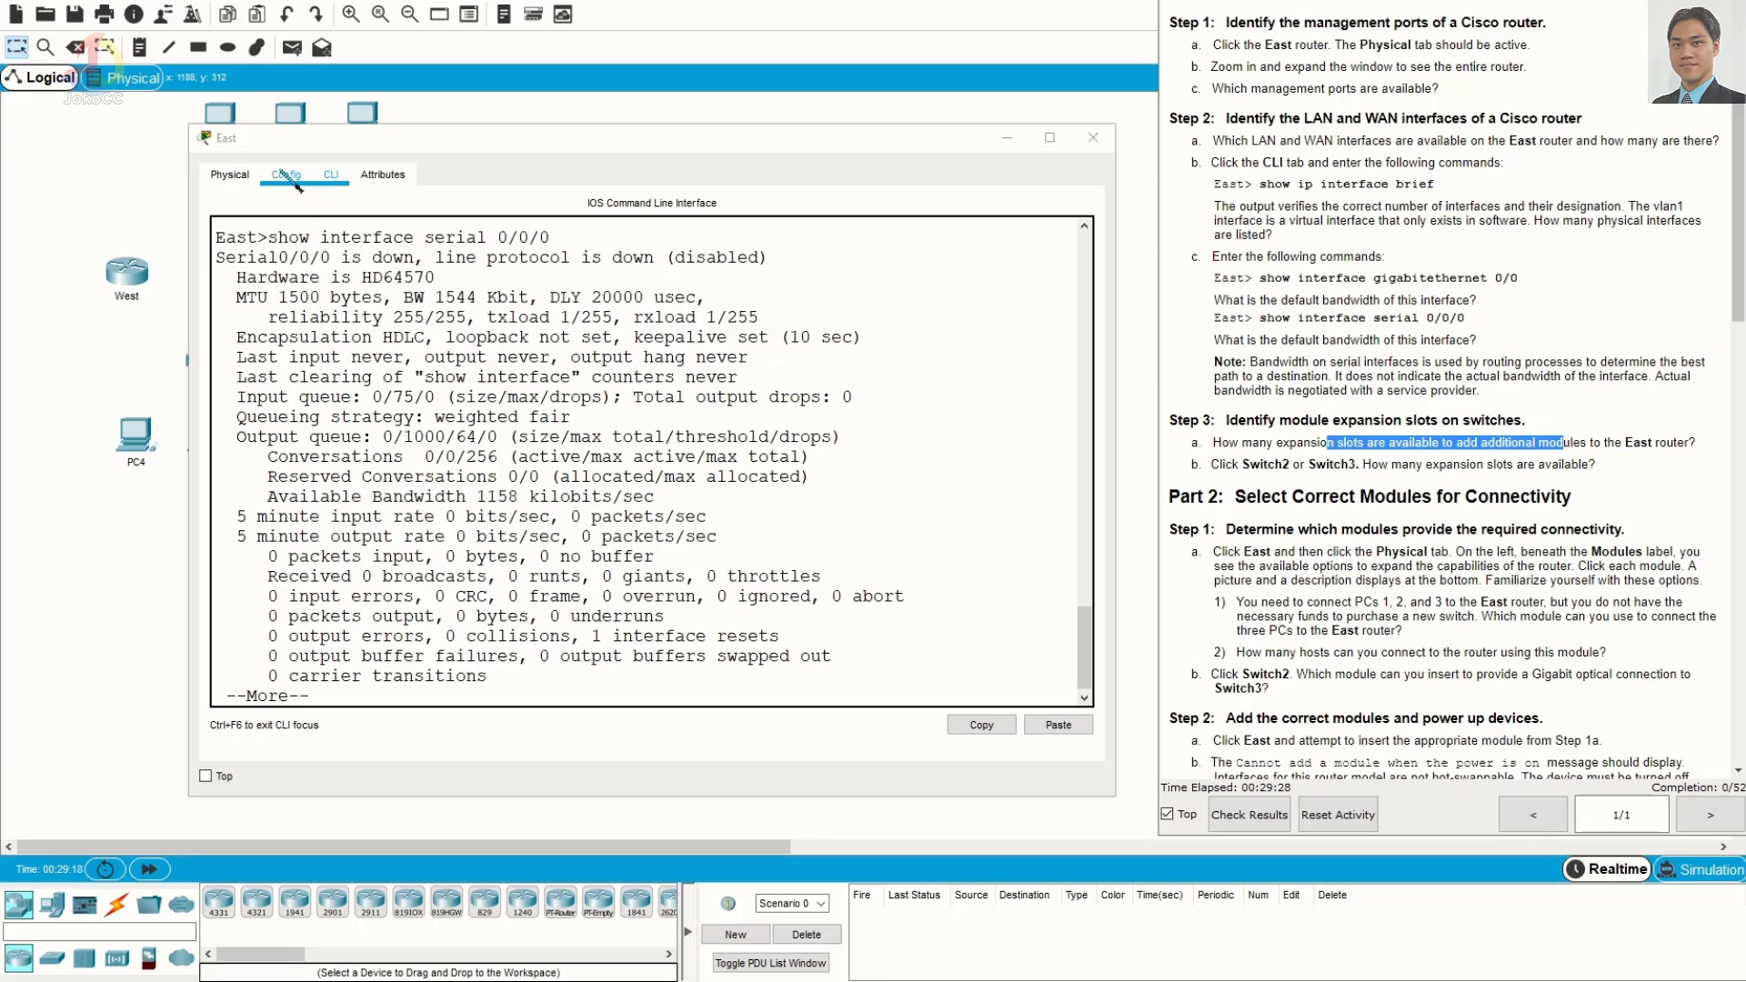
pyautogui.click(238, 178)
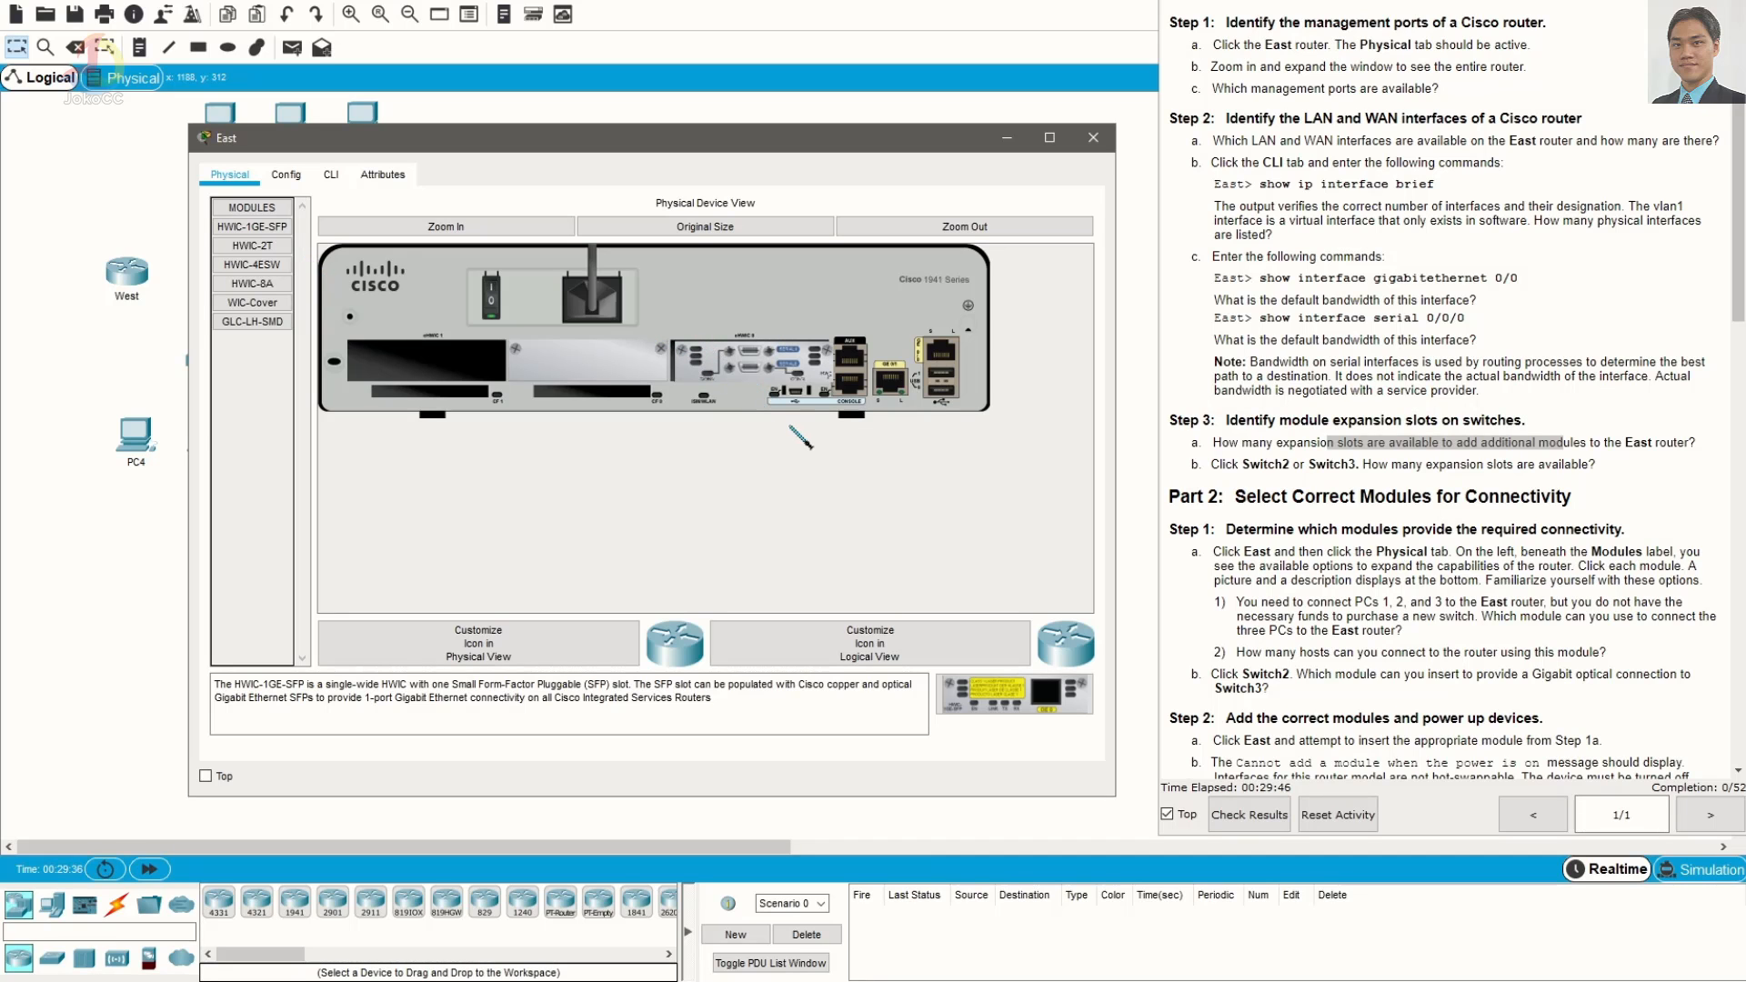
# Close the East router's window and inspect Switch2's enlarged chassis, from end to end, for available expansion slots
pyautogui.scroll(-5, 1448, 551)
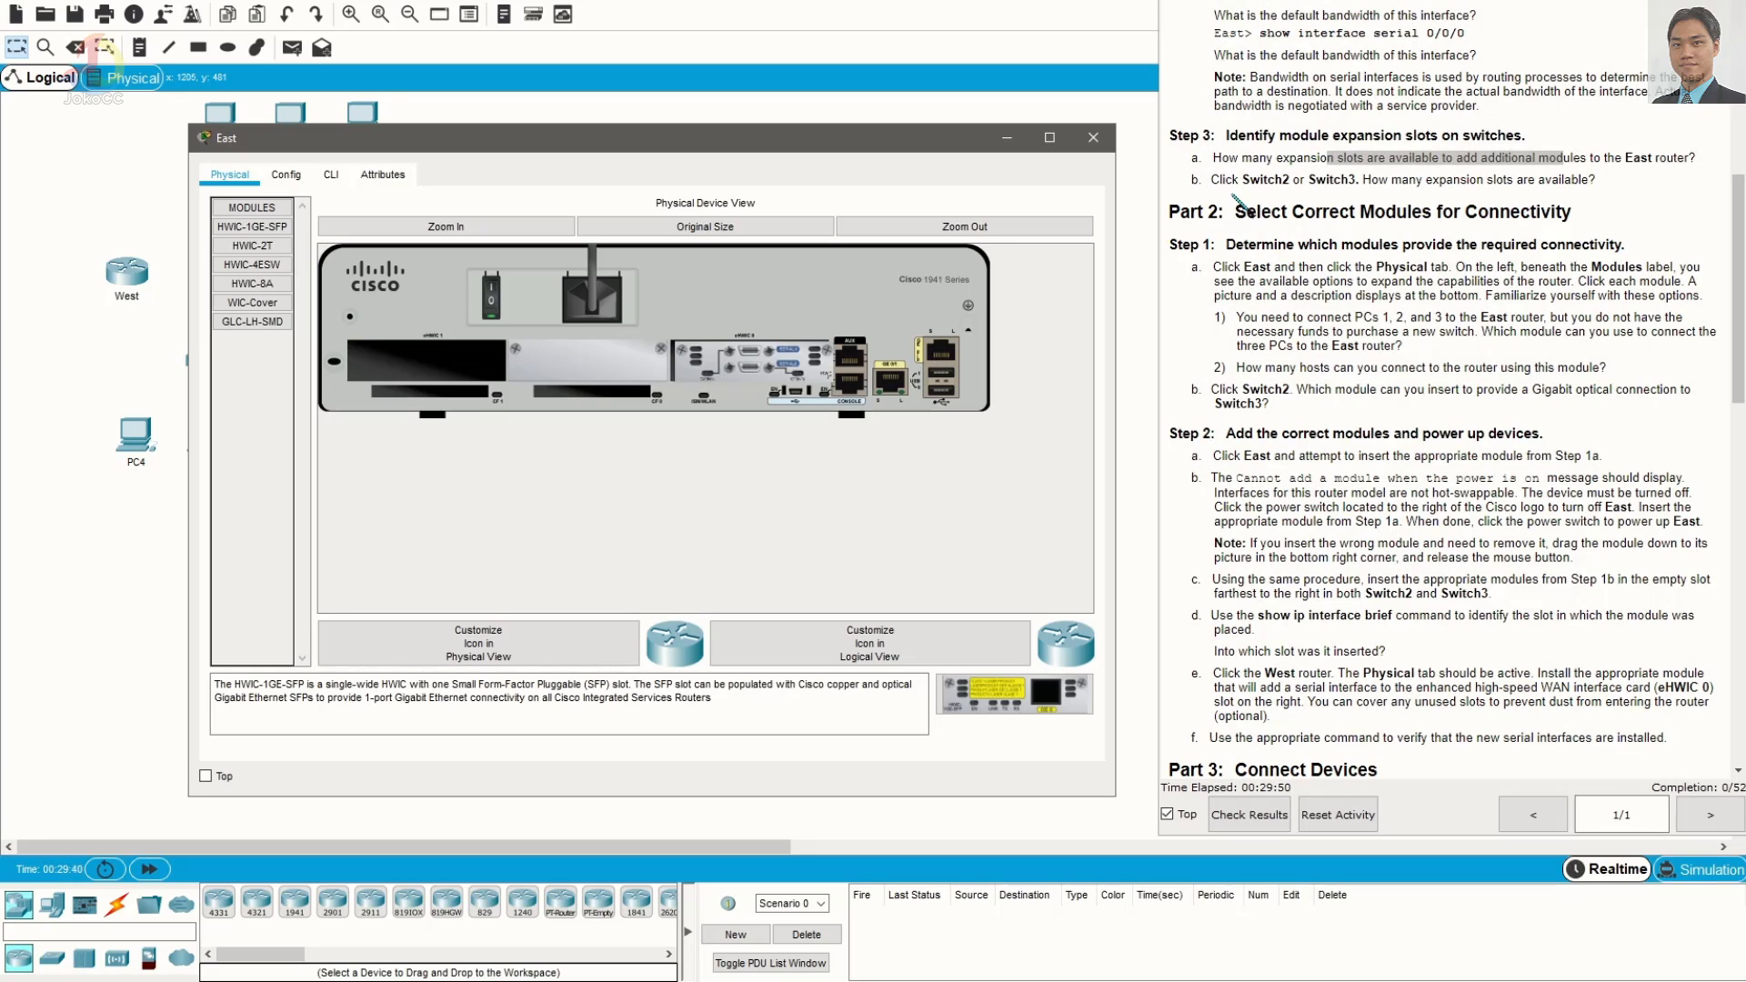
pyautogui.moveTo(1228, 181); pyautogui.dragTo(1356, 182)
pyautogui.click(1093, 137)
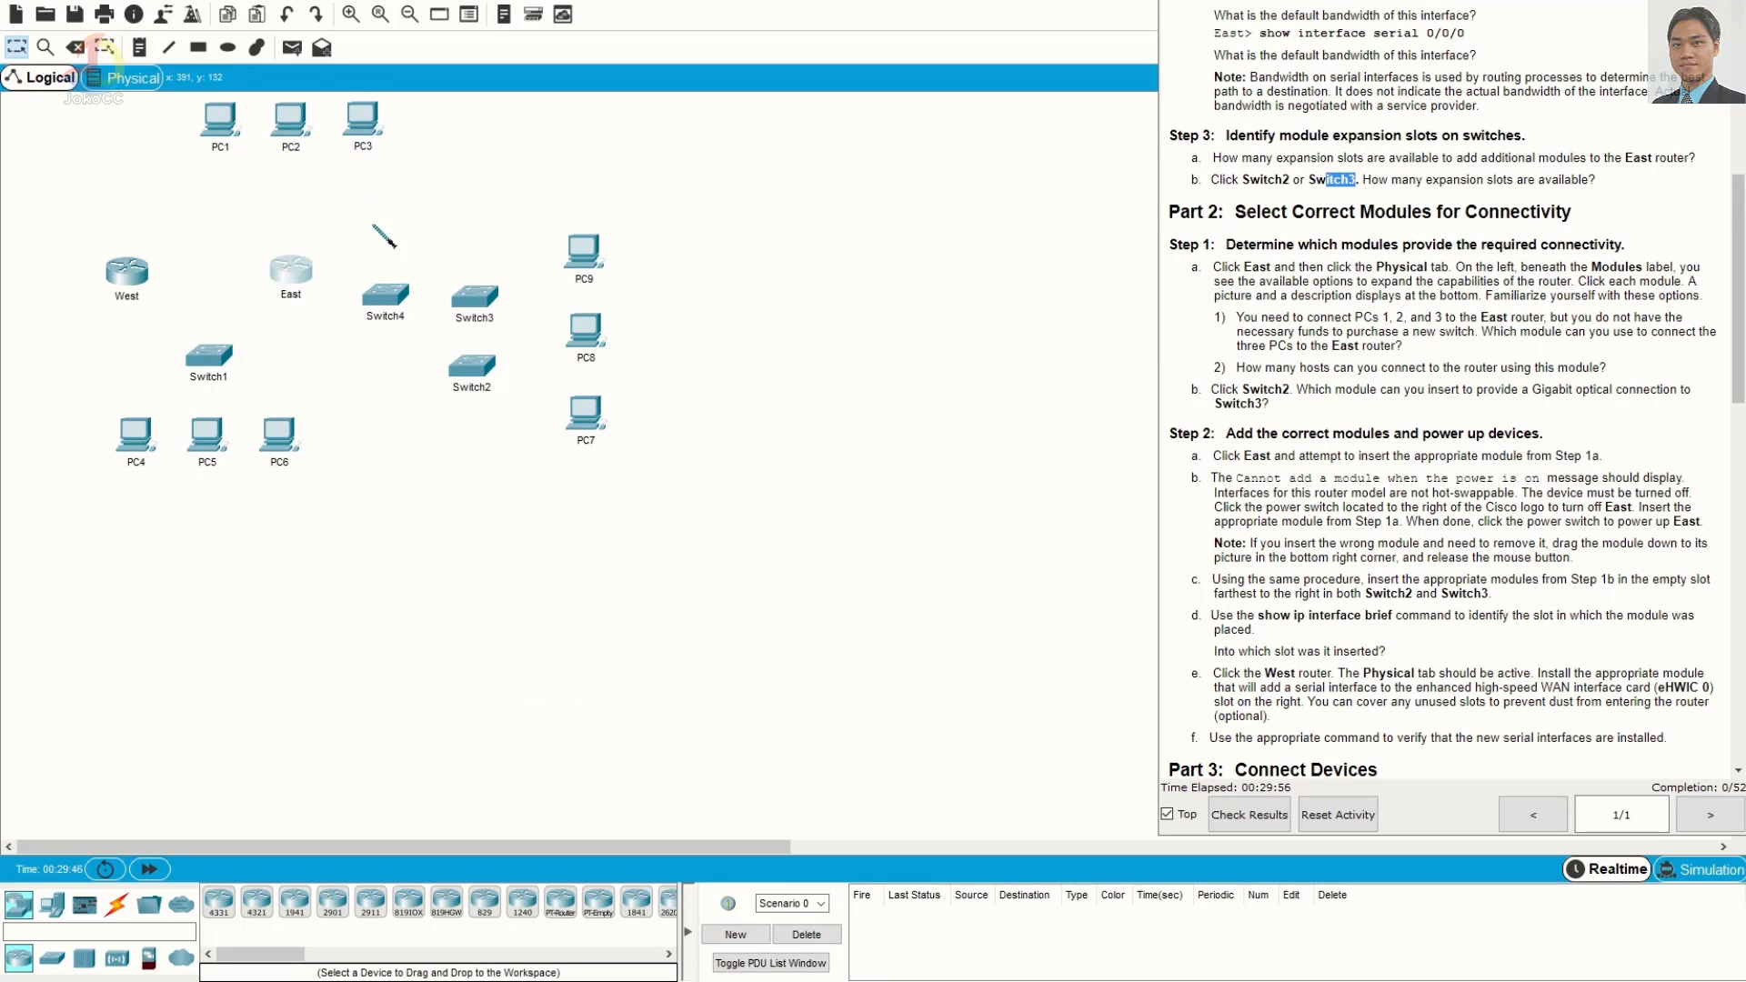
pyautogui.click(472, 373)
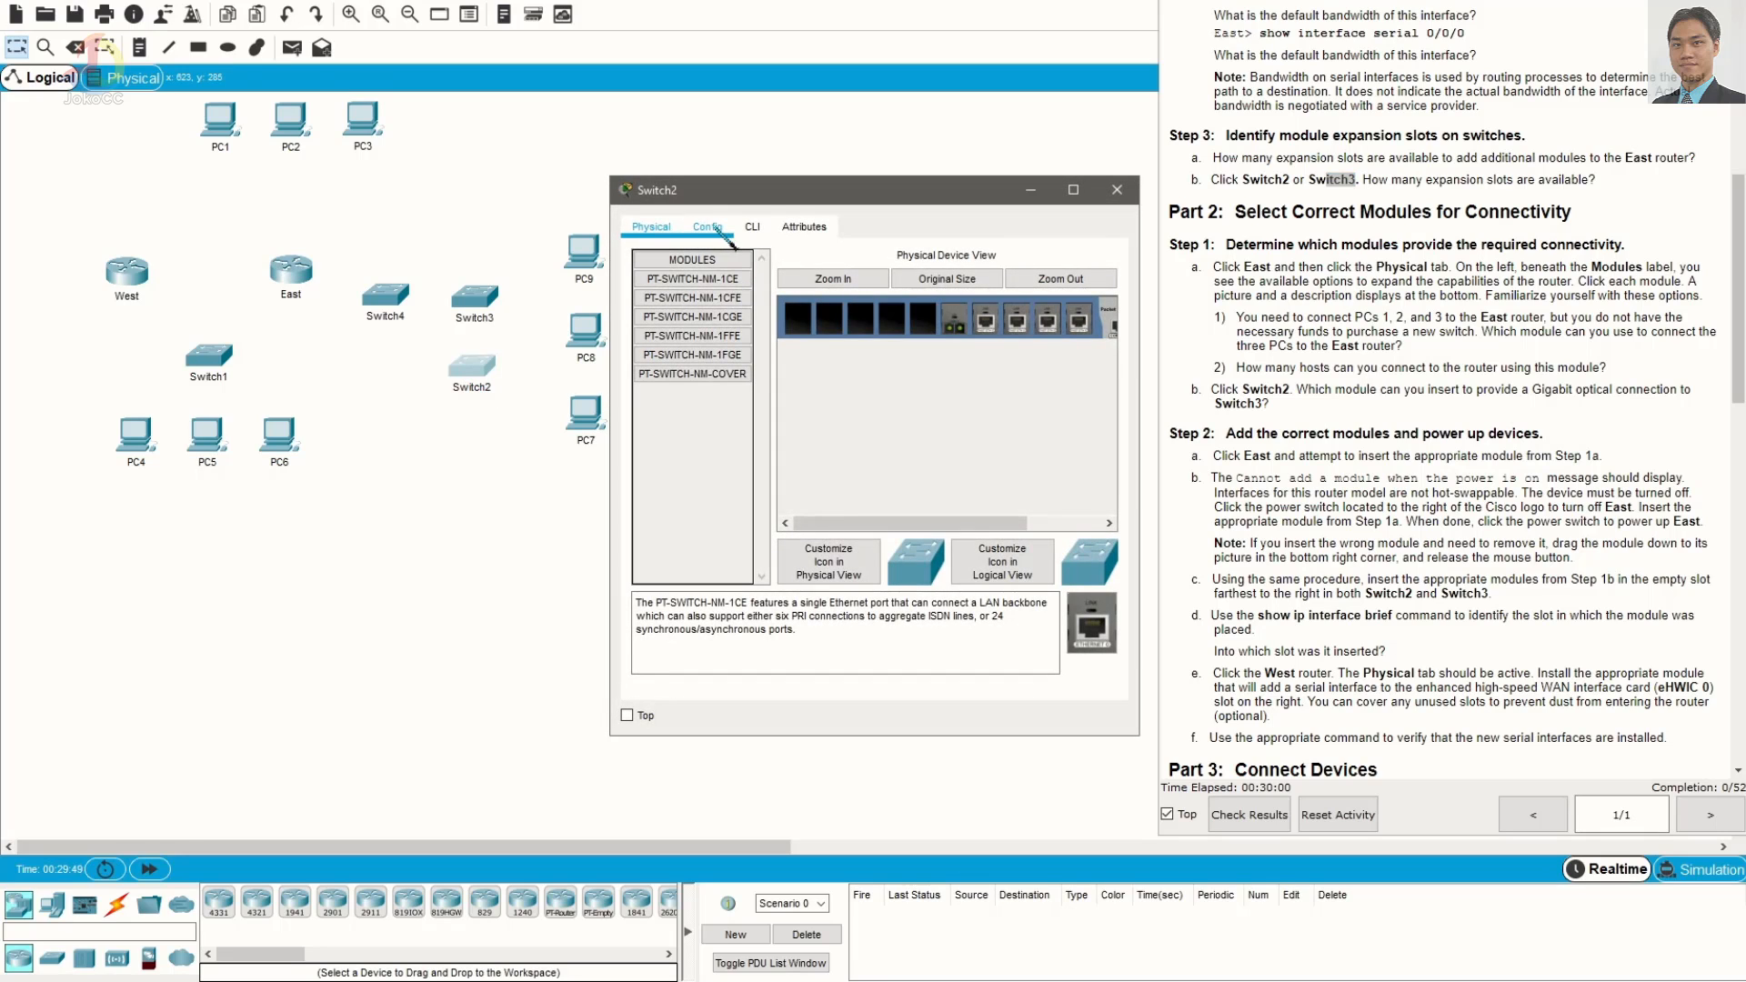
pyautogui.moveTo(791, 190); pyautogui.dragTo(509, 197)
pyautogui.moveTo(861, 374); pyautogui.dragTo(1129, 387)
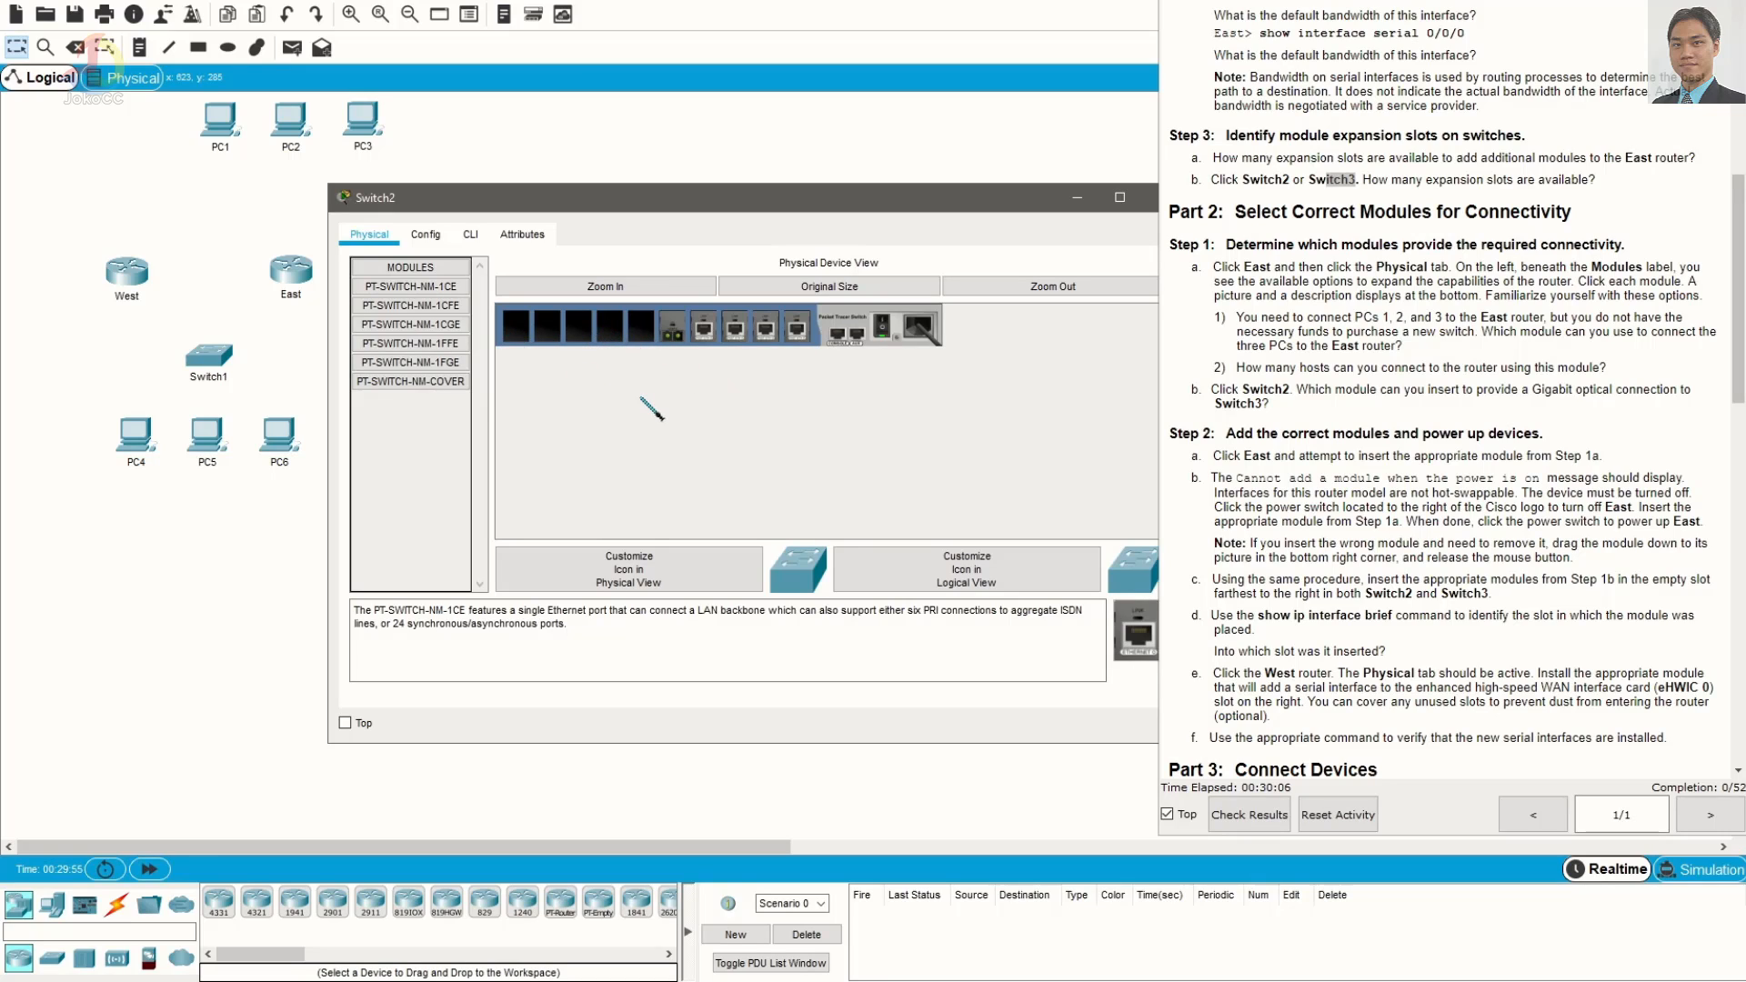
pyautogui.click(606, 285)
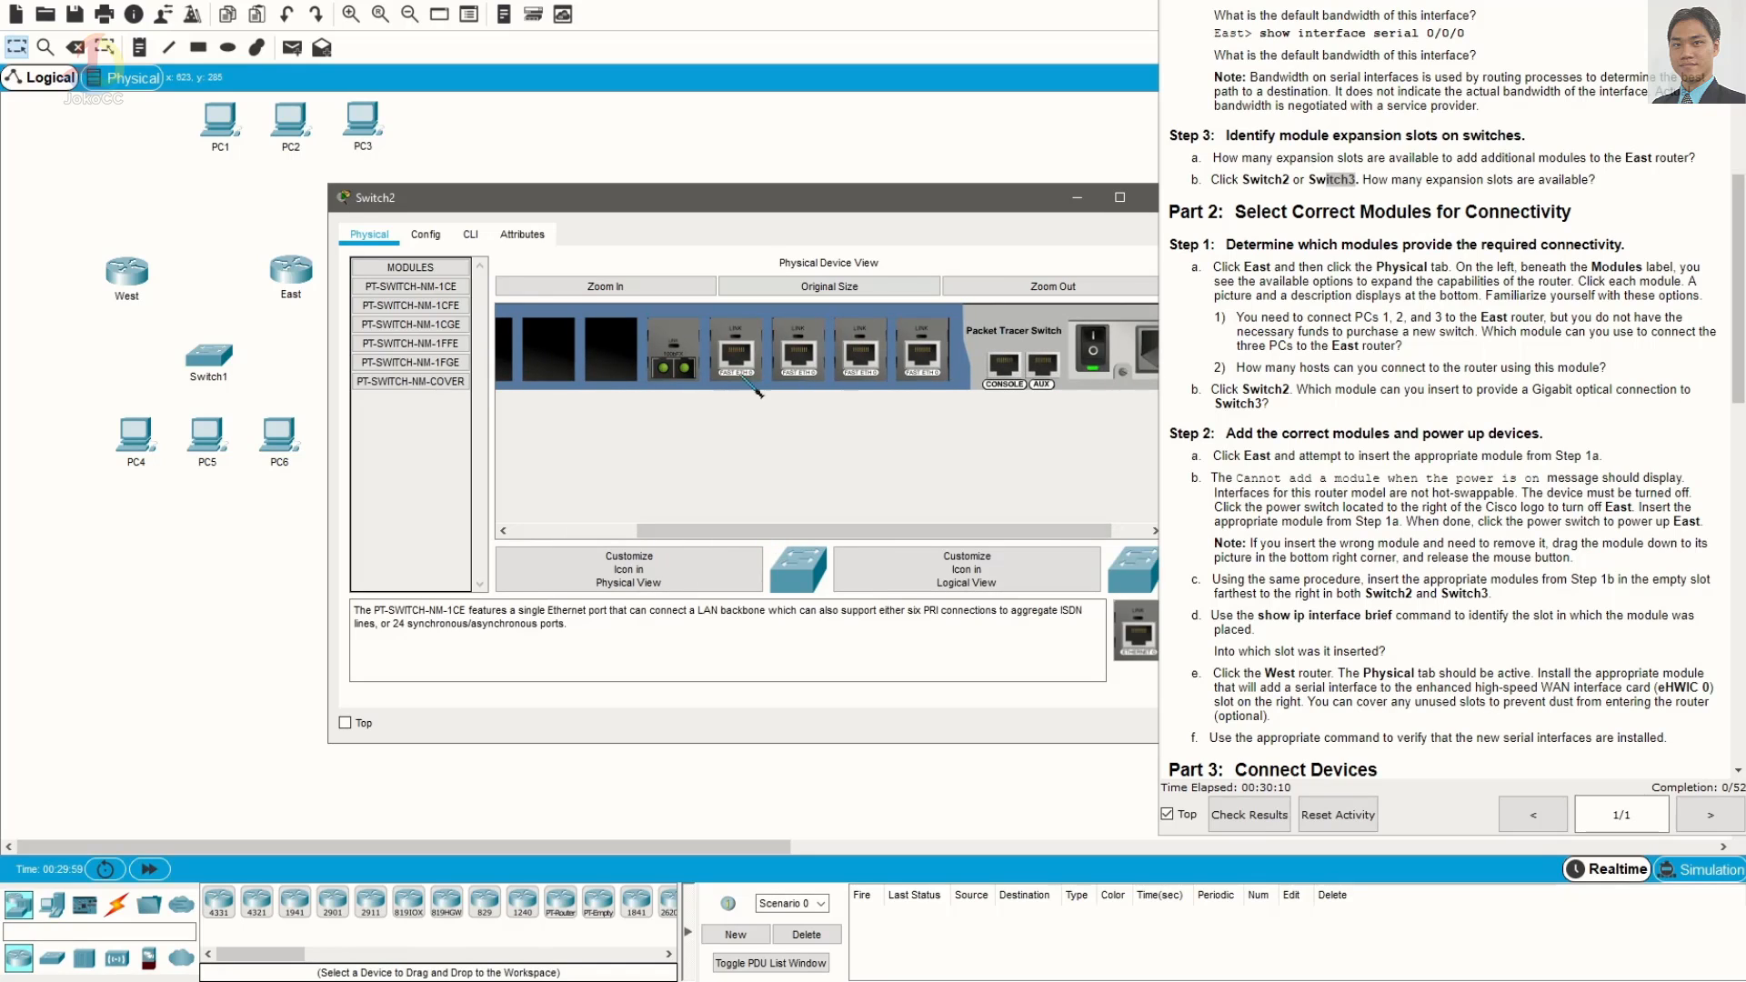
pyautogui.moveTo(942, 531); pyautogui.dragTo(953, 531)
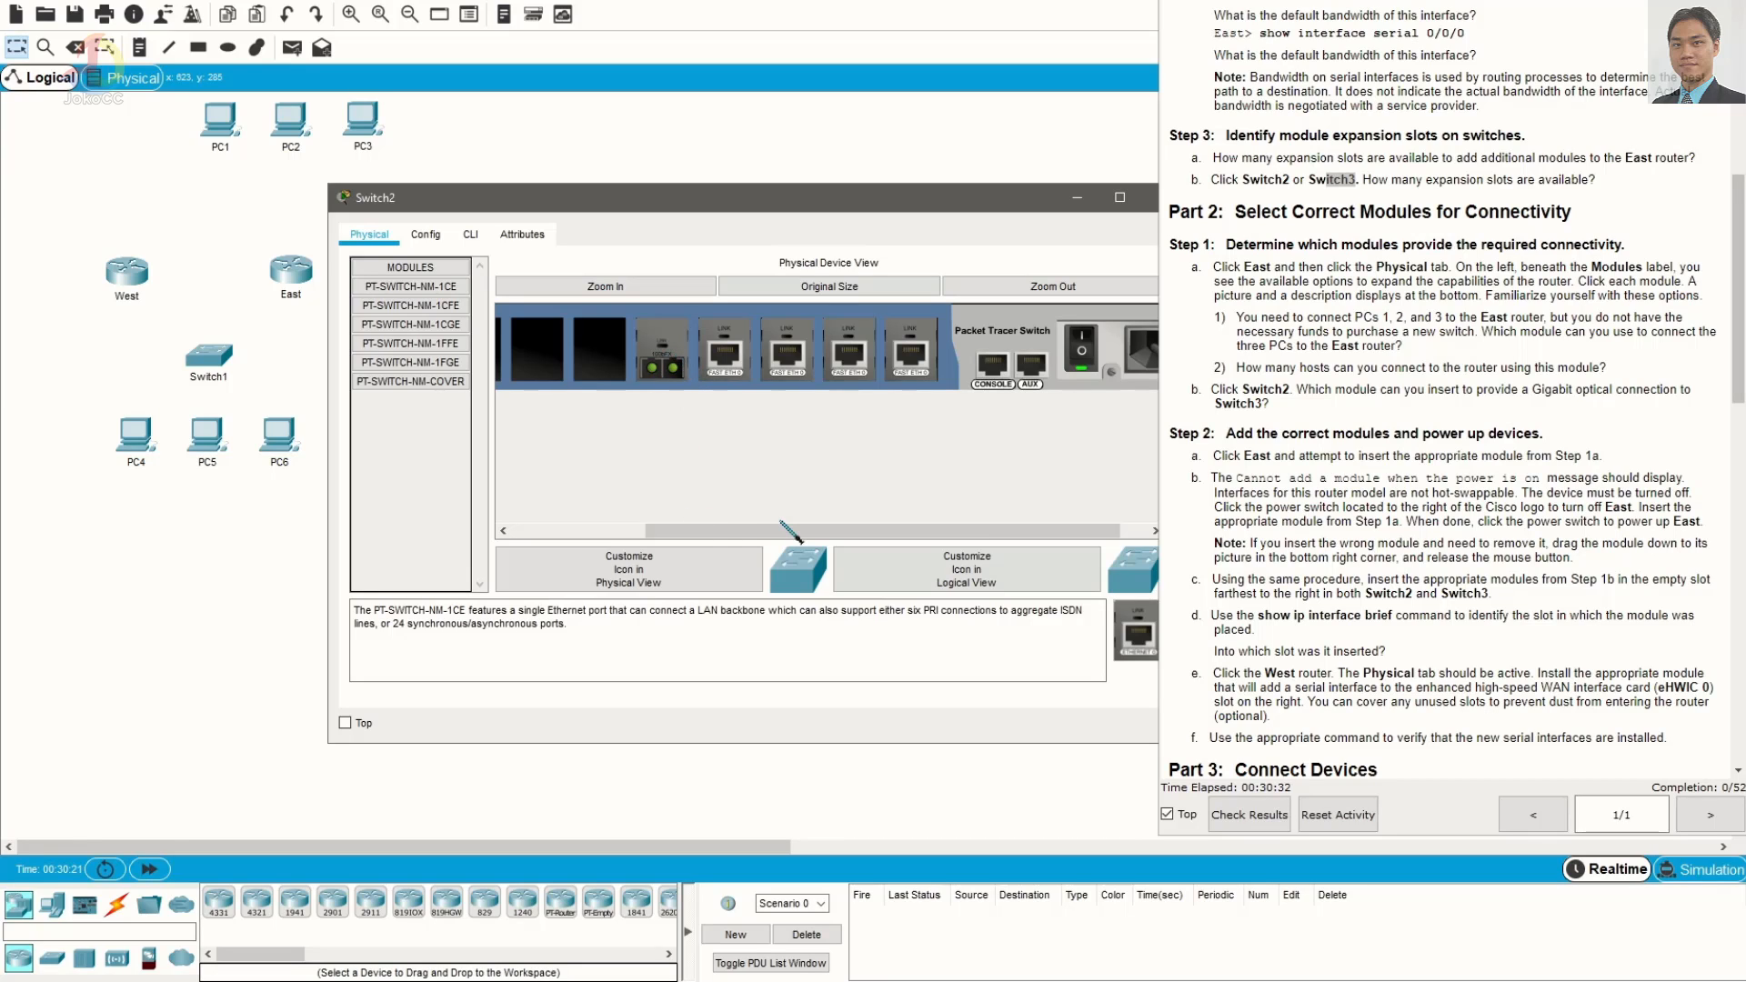
pyautogui.moveTo(780, 524); pyautogui.dragTo(543, 540)
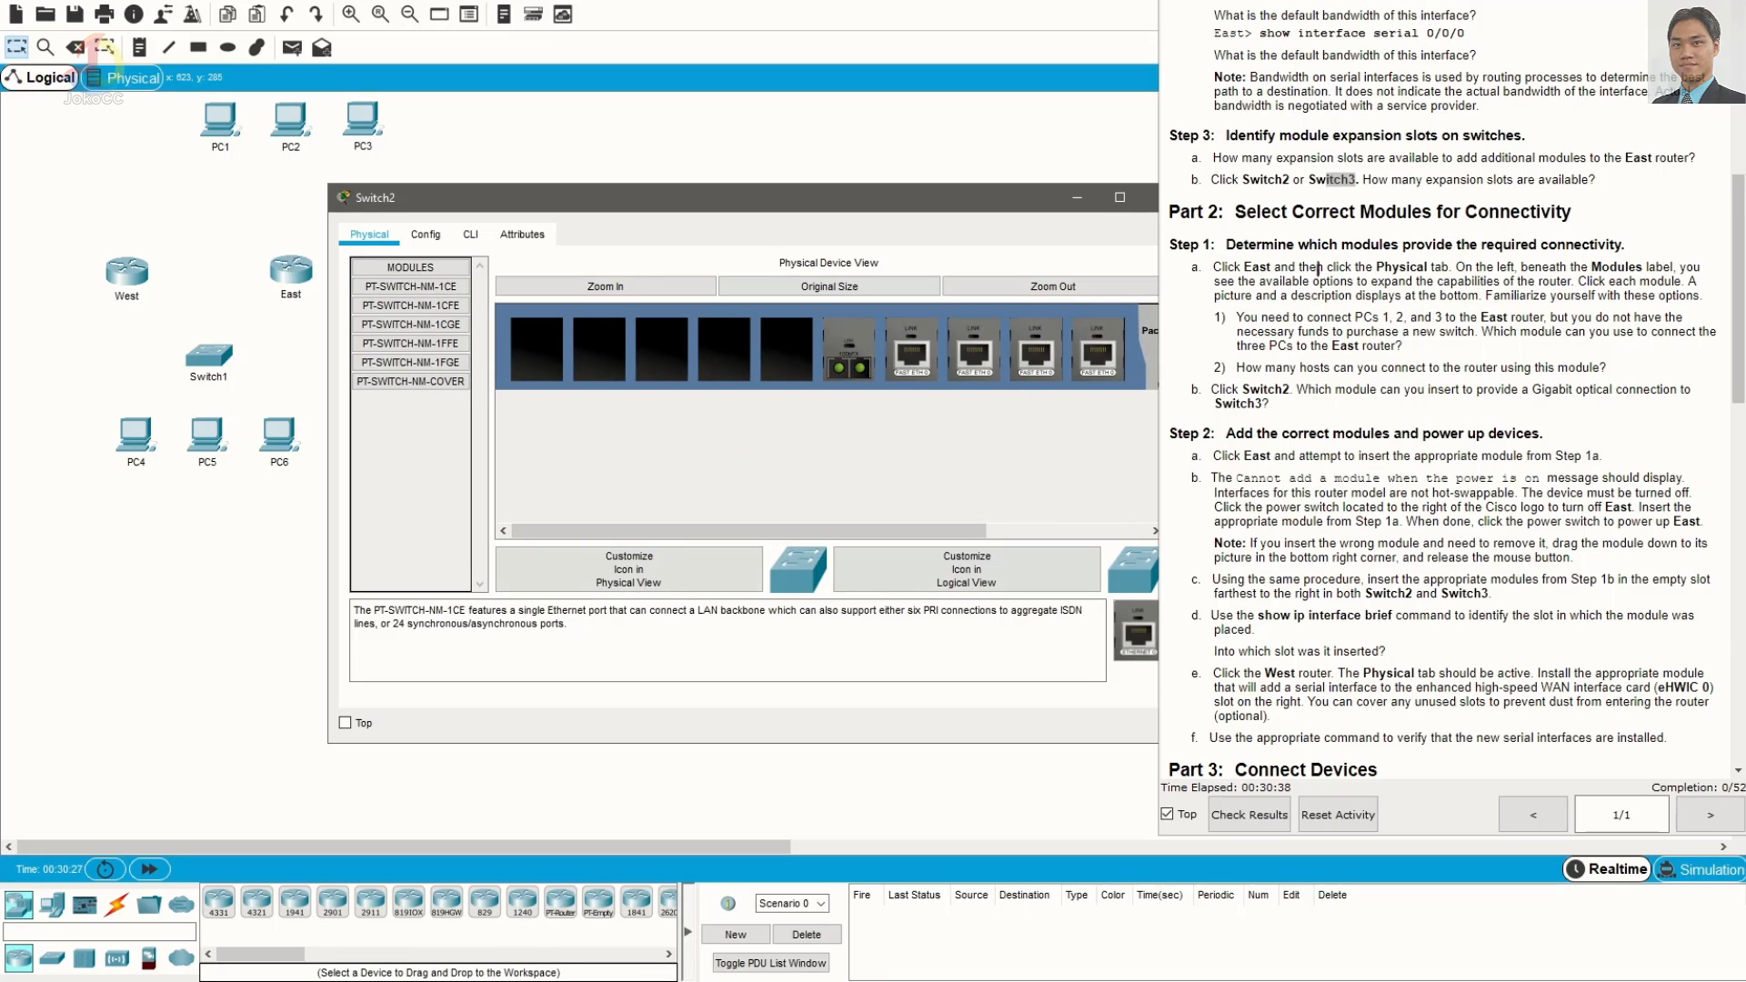
# Read the Part 2 Step 1 instructions on determining which modules provide the required connectivity
pyautogui.scroll(-1, 1319, 282)
pyautogui.moveTo(1258, 157); pyautogui.dragTo(1642, 168)
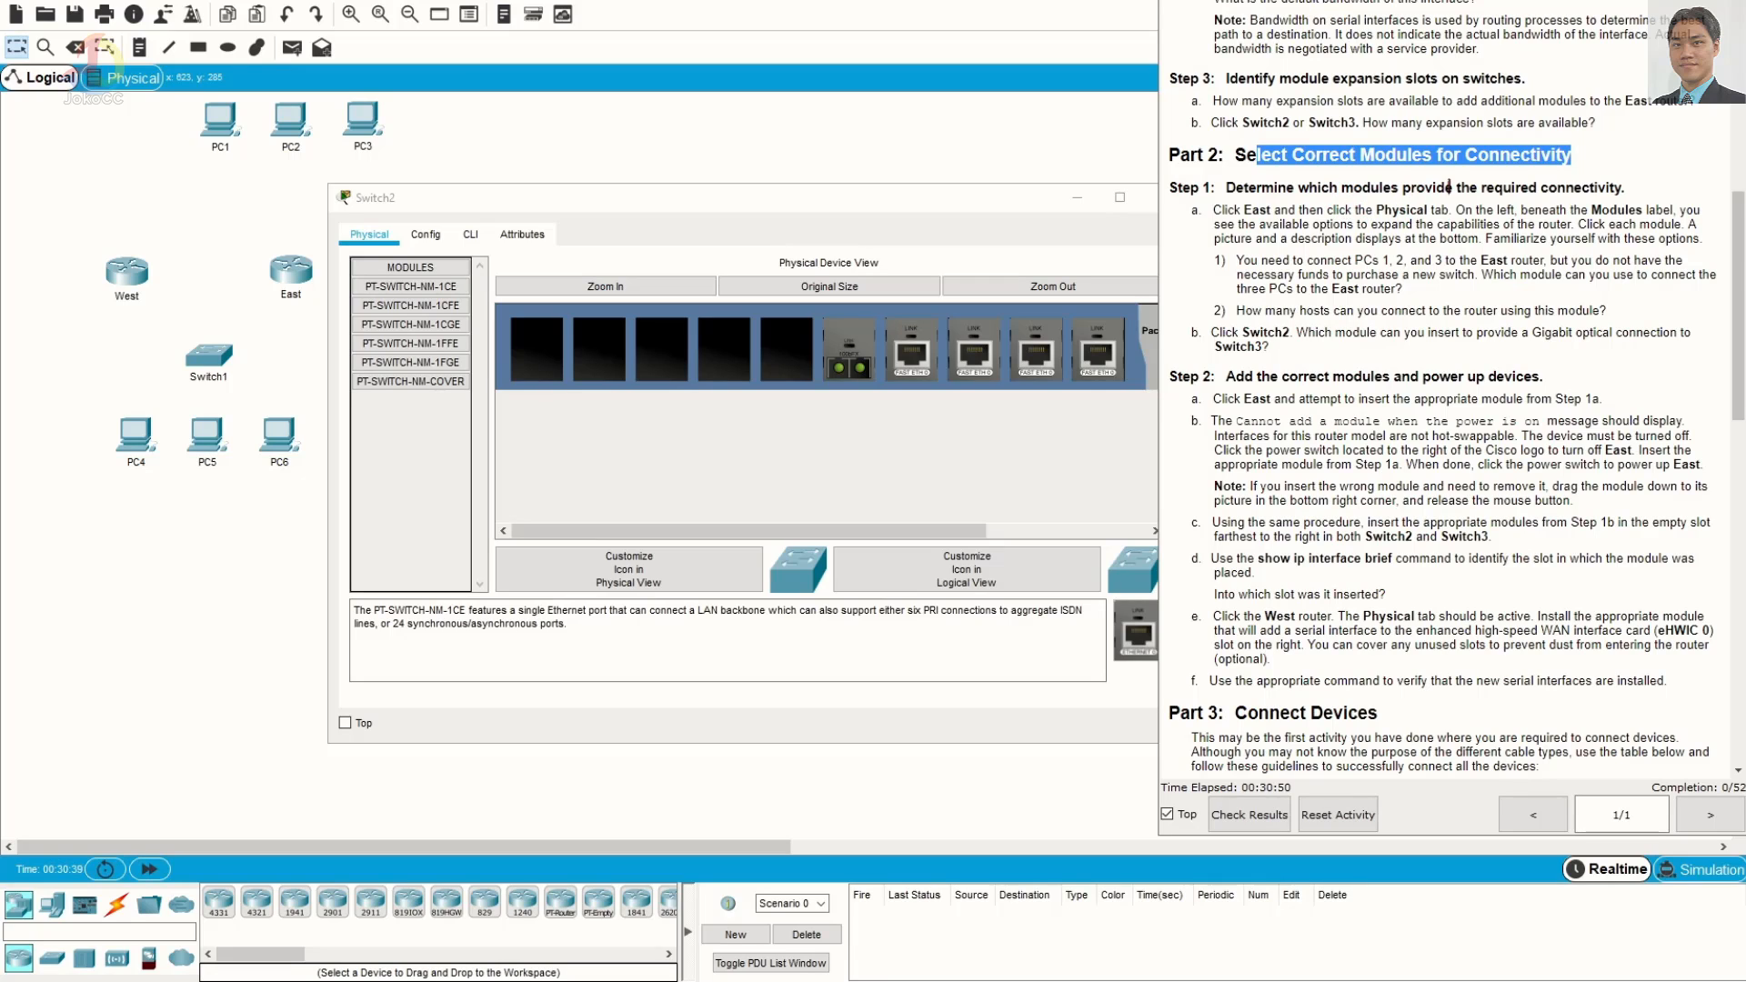
pyautogui.moveTo(1449, 186); pyautogui.dragTo(1655, 208)
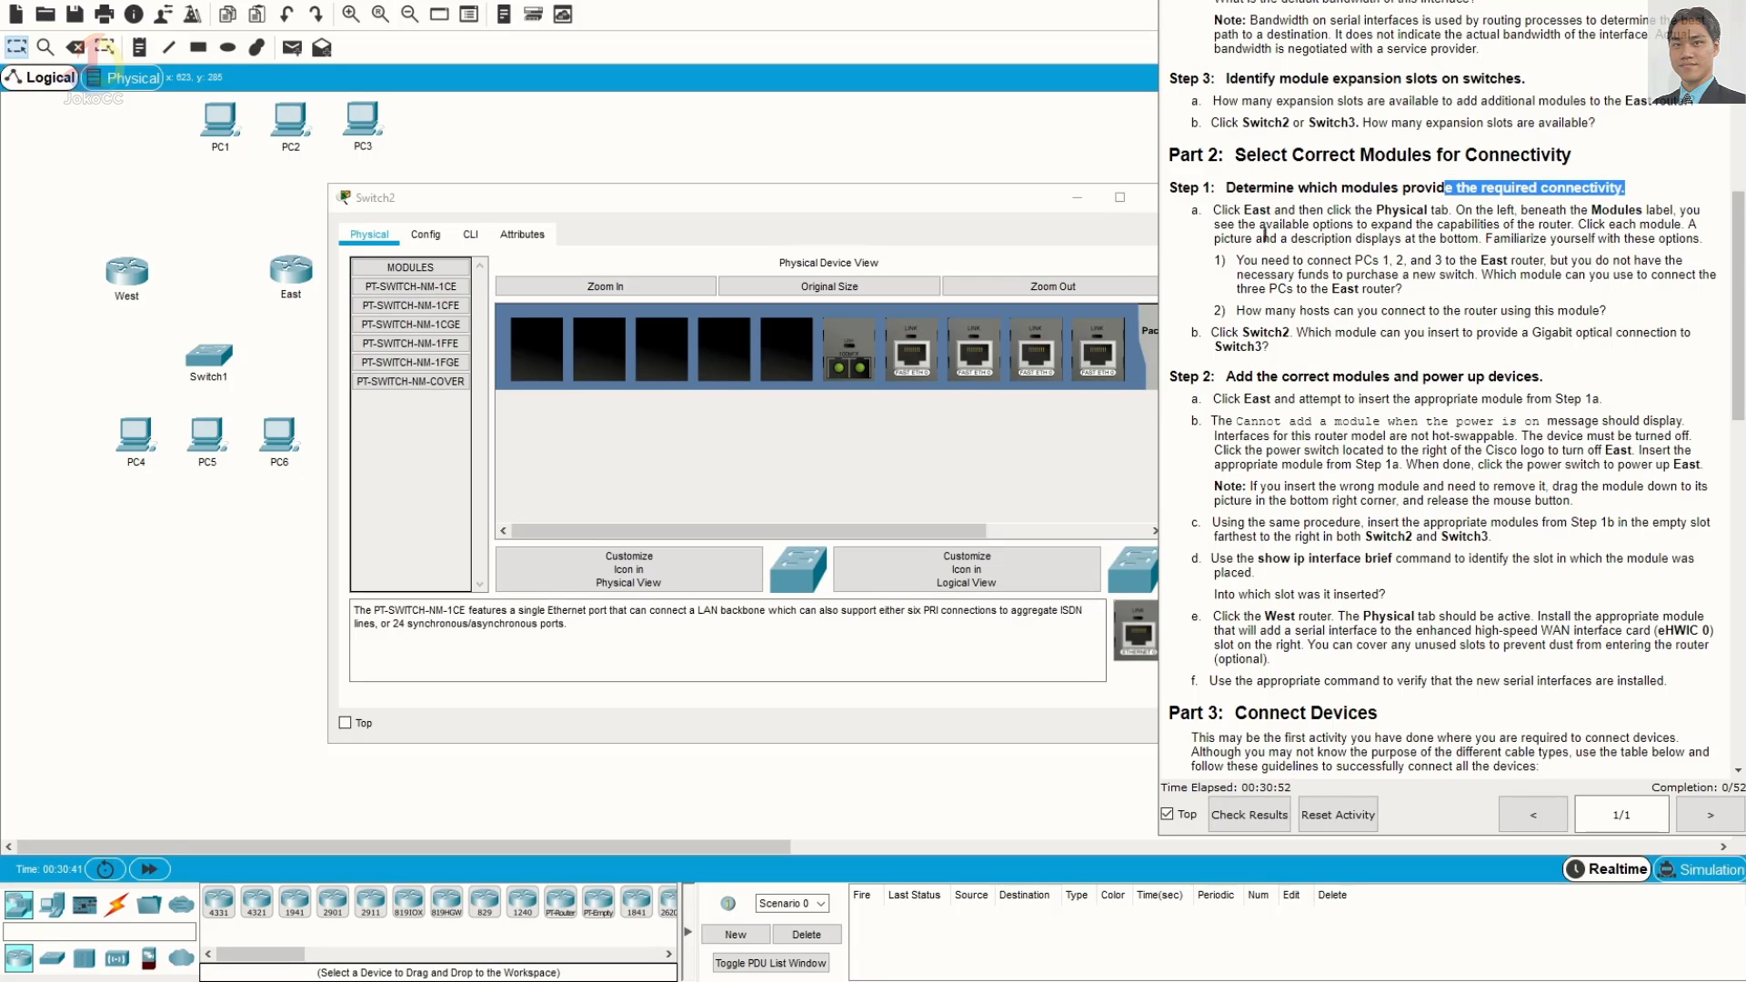
pyautogui.moveTo(1417, 225); pyautogui.dragTo(1491, 210)
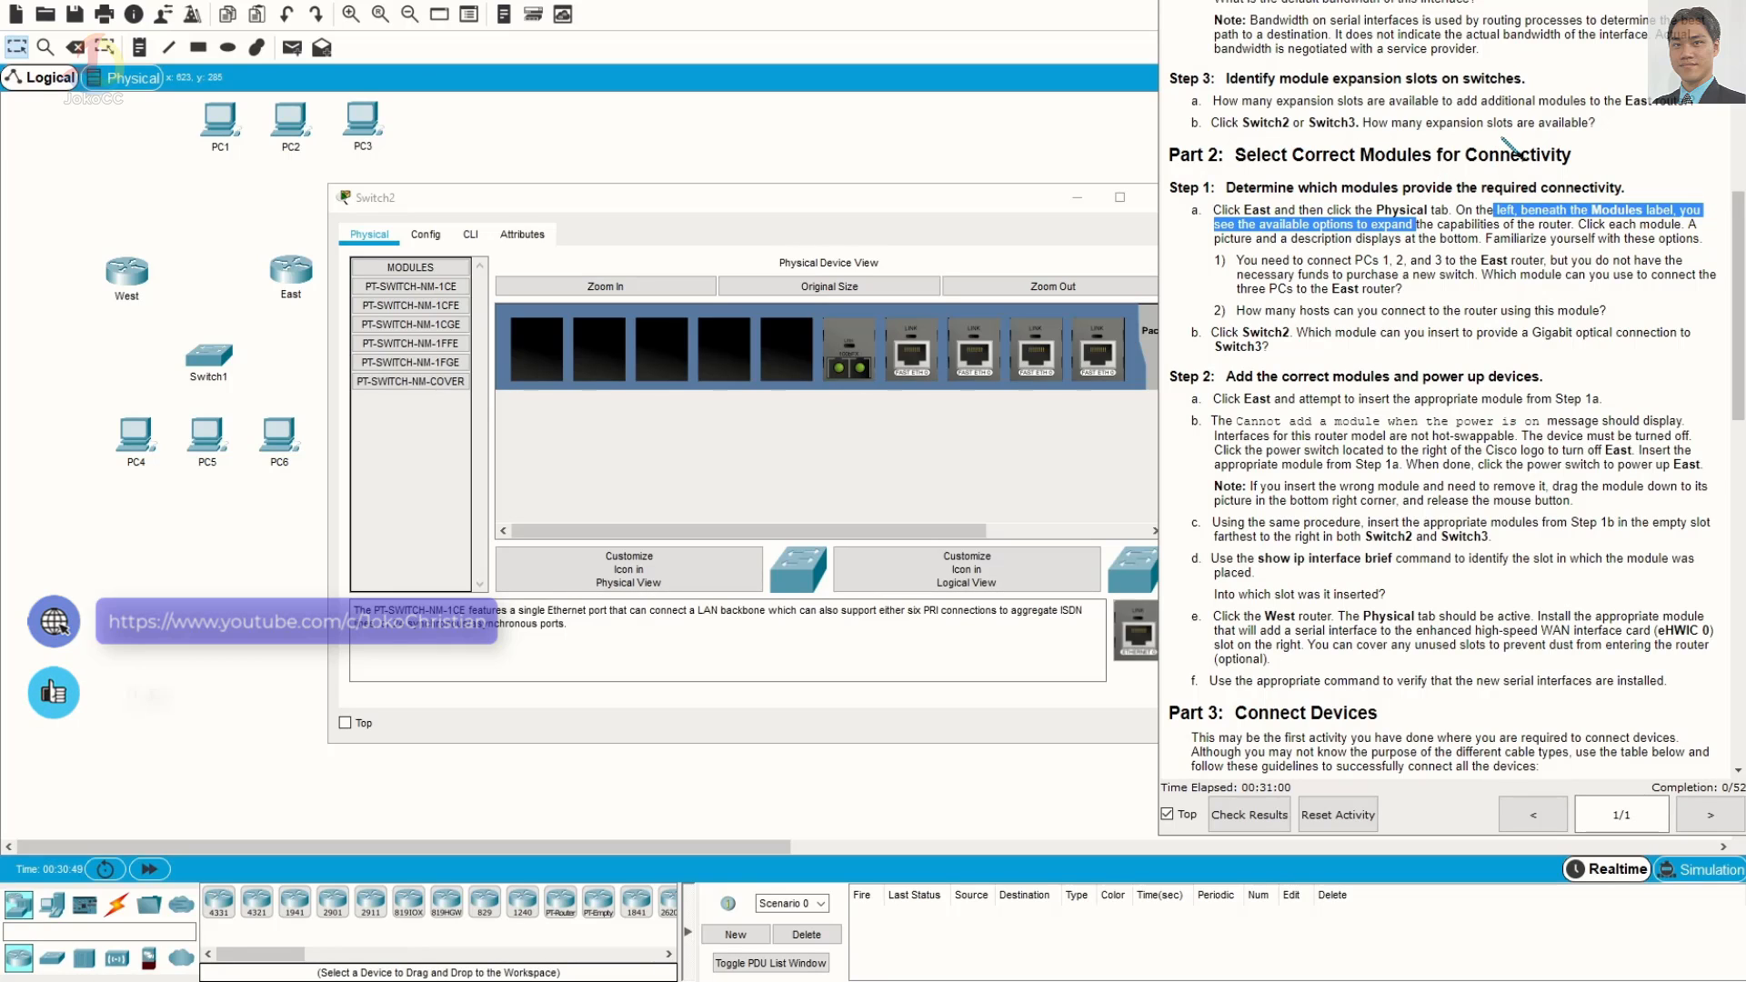
pyautogui.click(1382, 233)
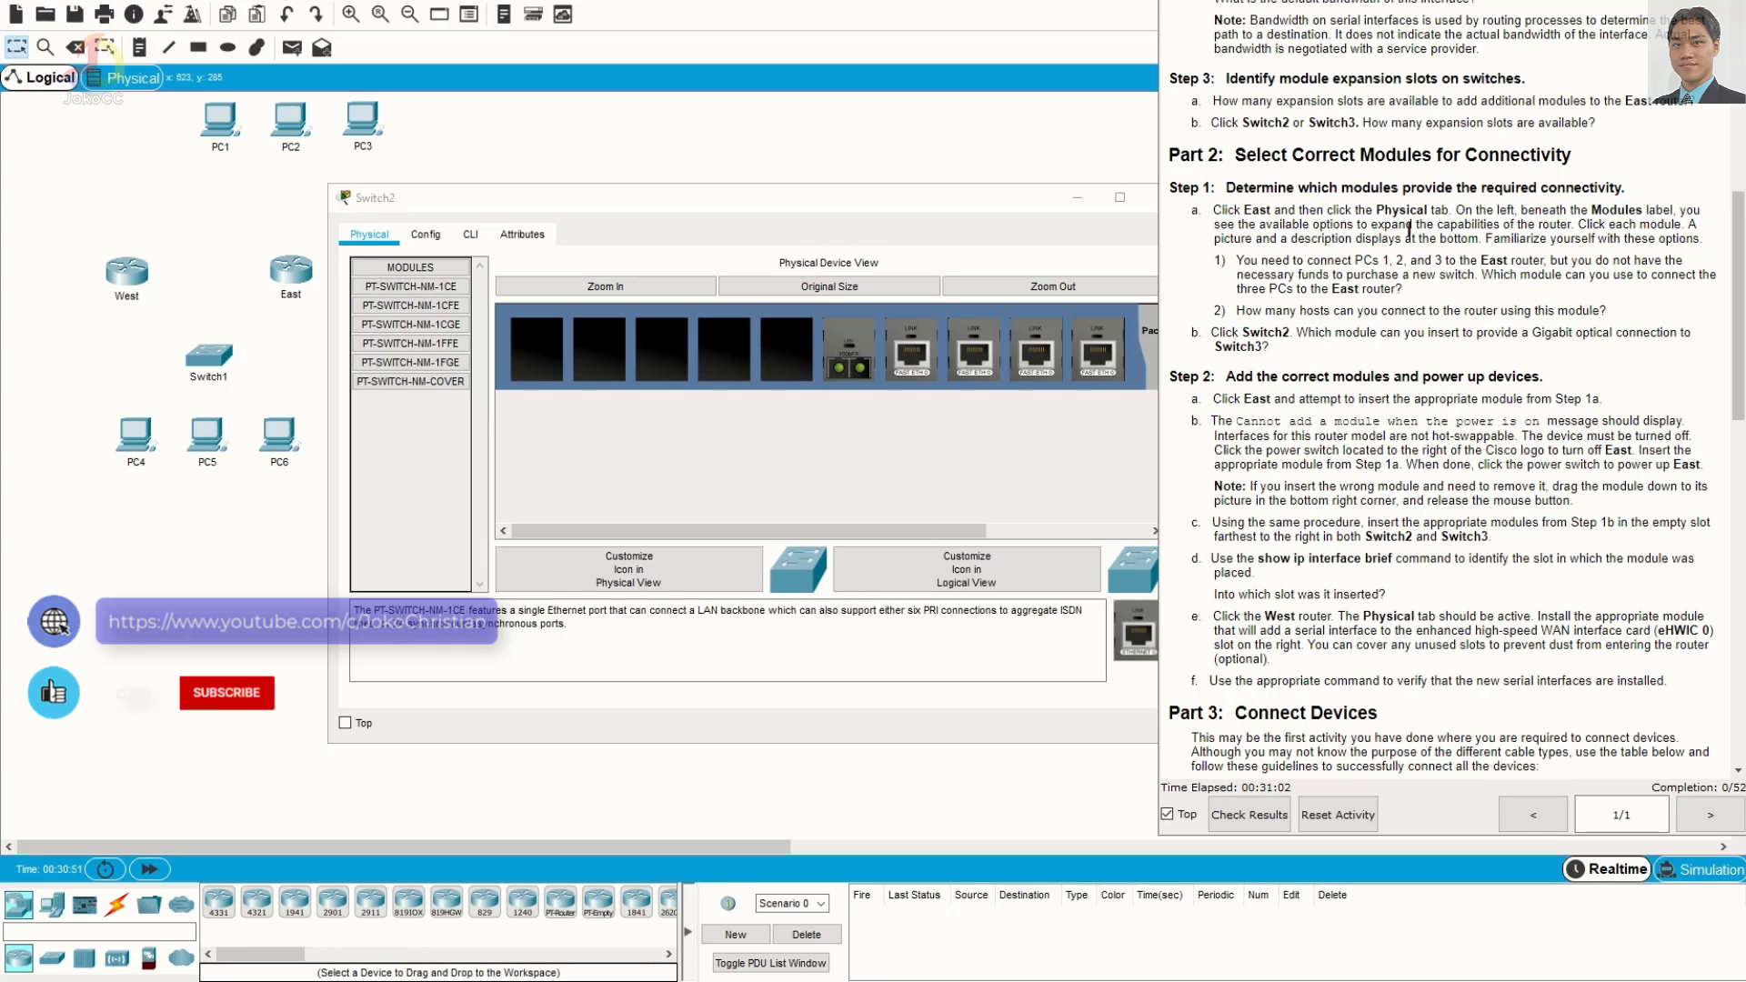
pyautogui.moveTo(1456, 225); pyautogui.dragTo(1550, 228)
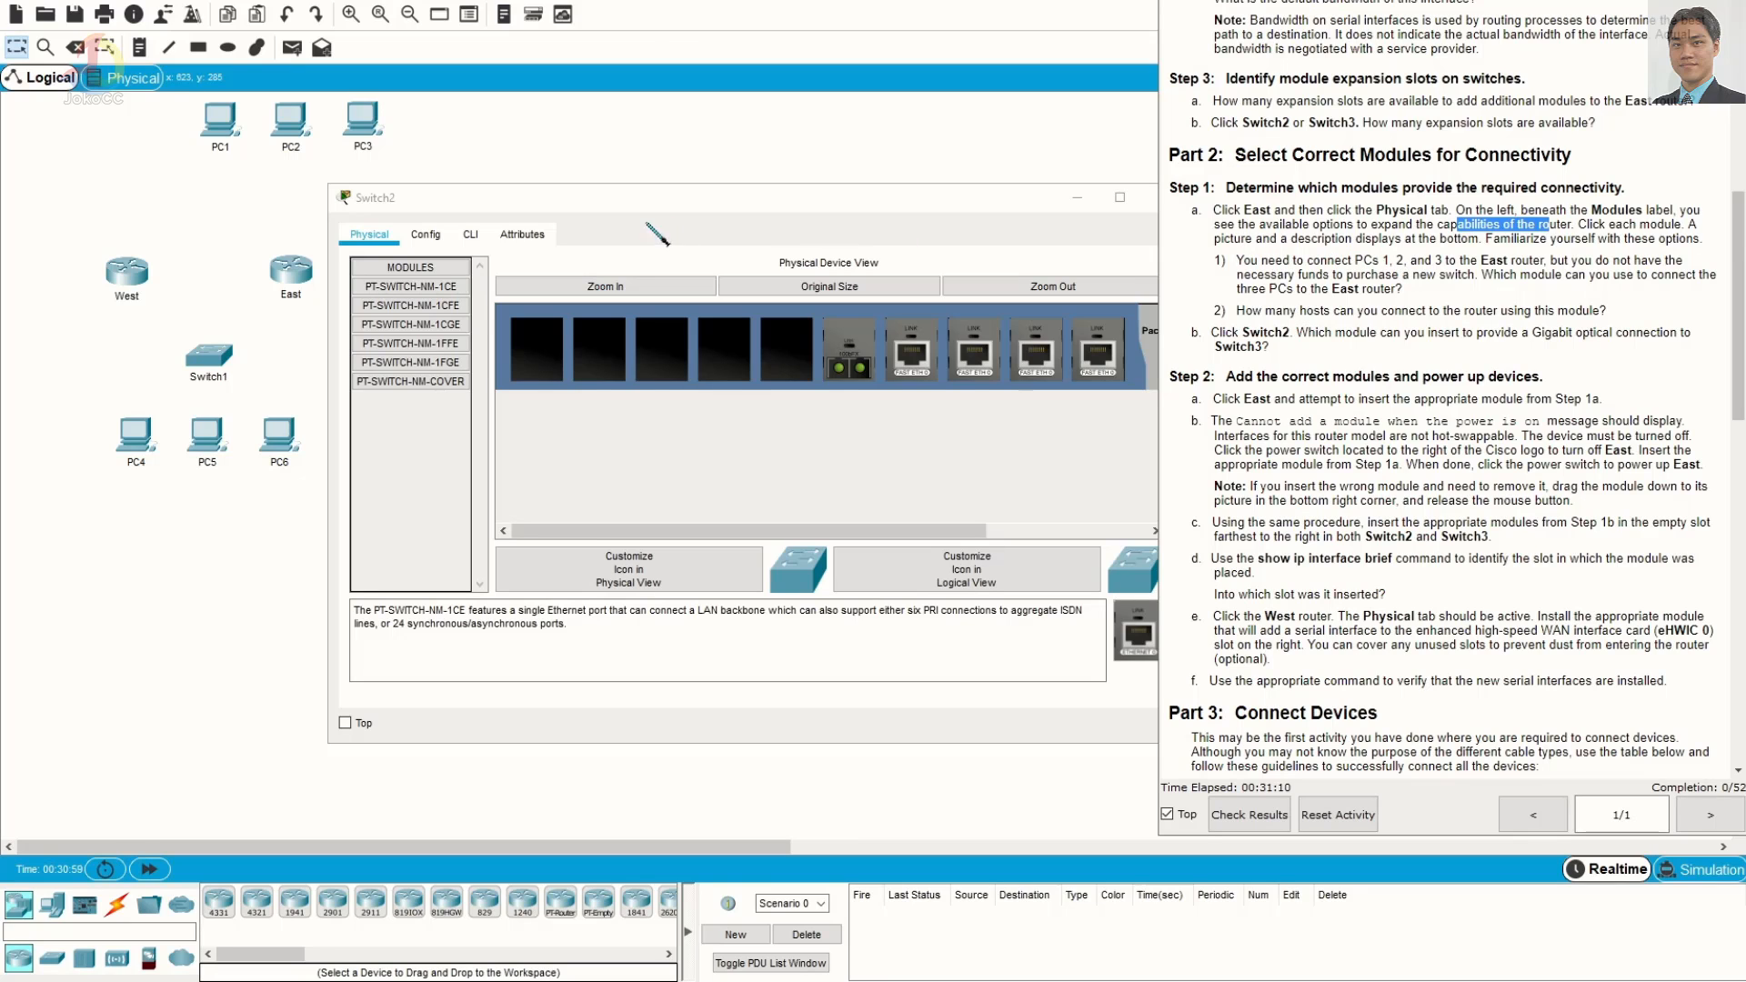
# Close the Switch2 window and open the East router's physical view with its list of modules
pyautogui.moveTo(1020, 206); pyautogui.dragTo(889, 225)
pyautogui.click(1039, 217)
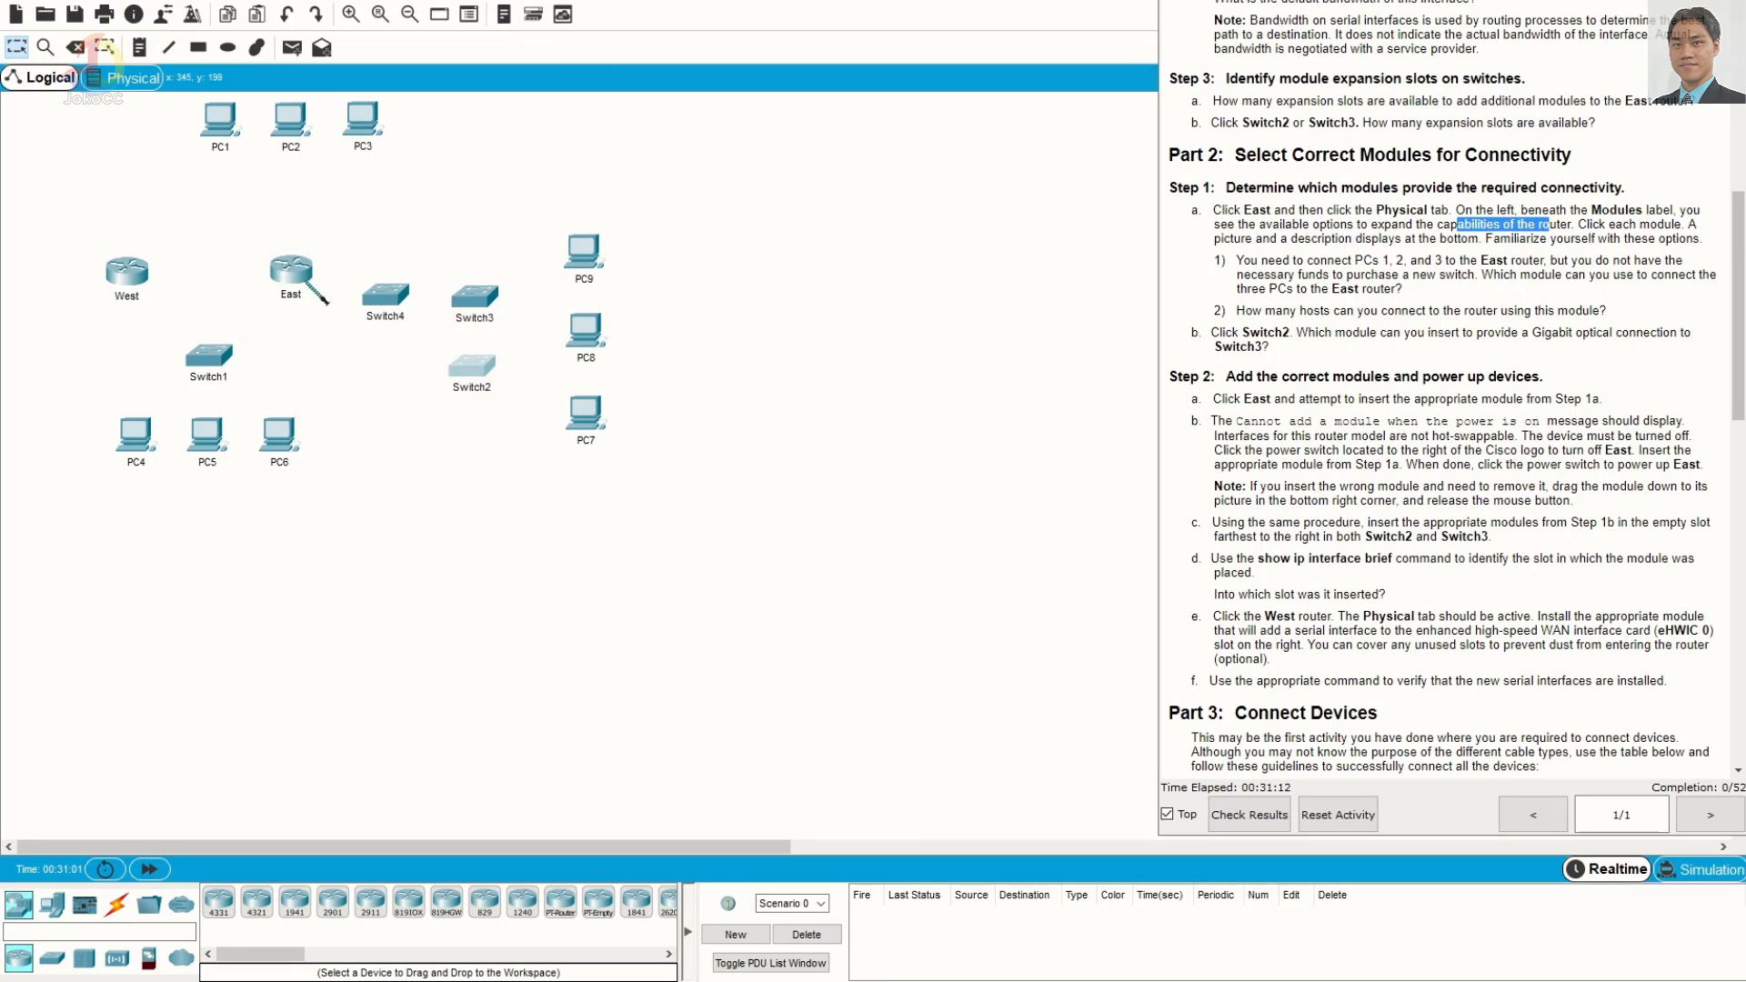
pyautogui.click(288, 284)
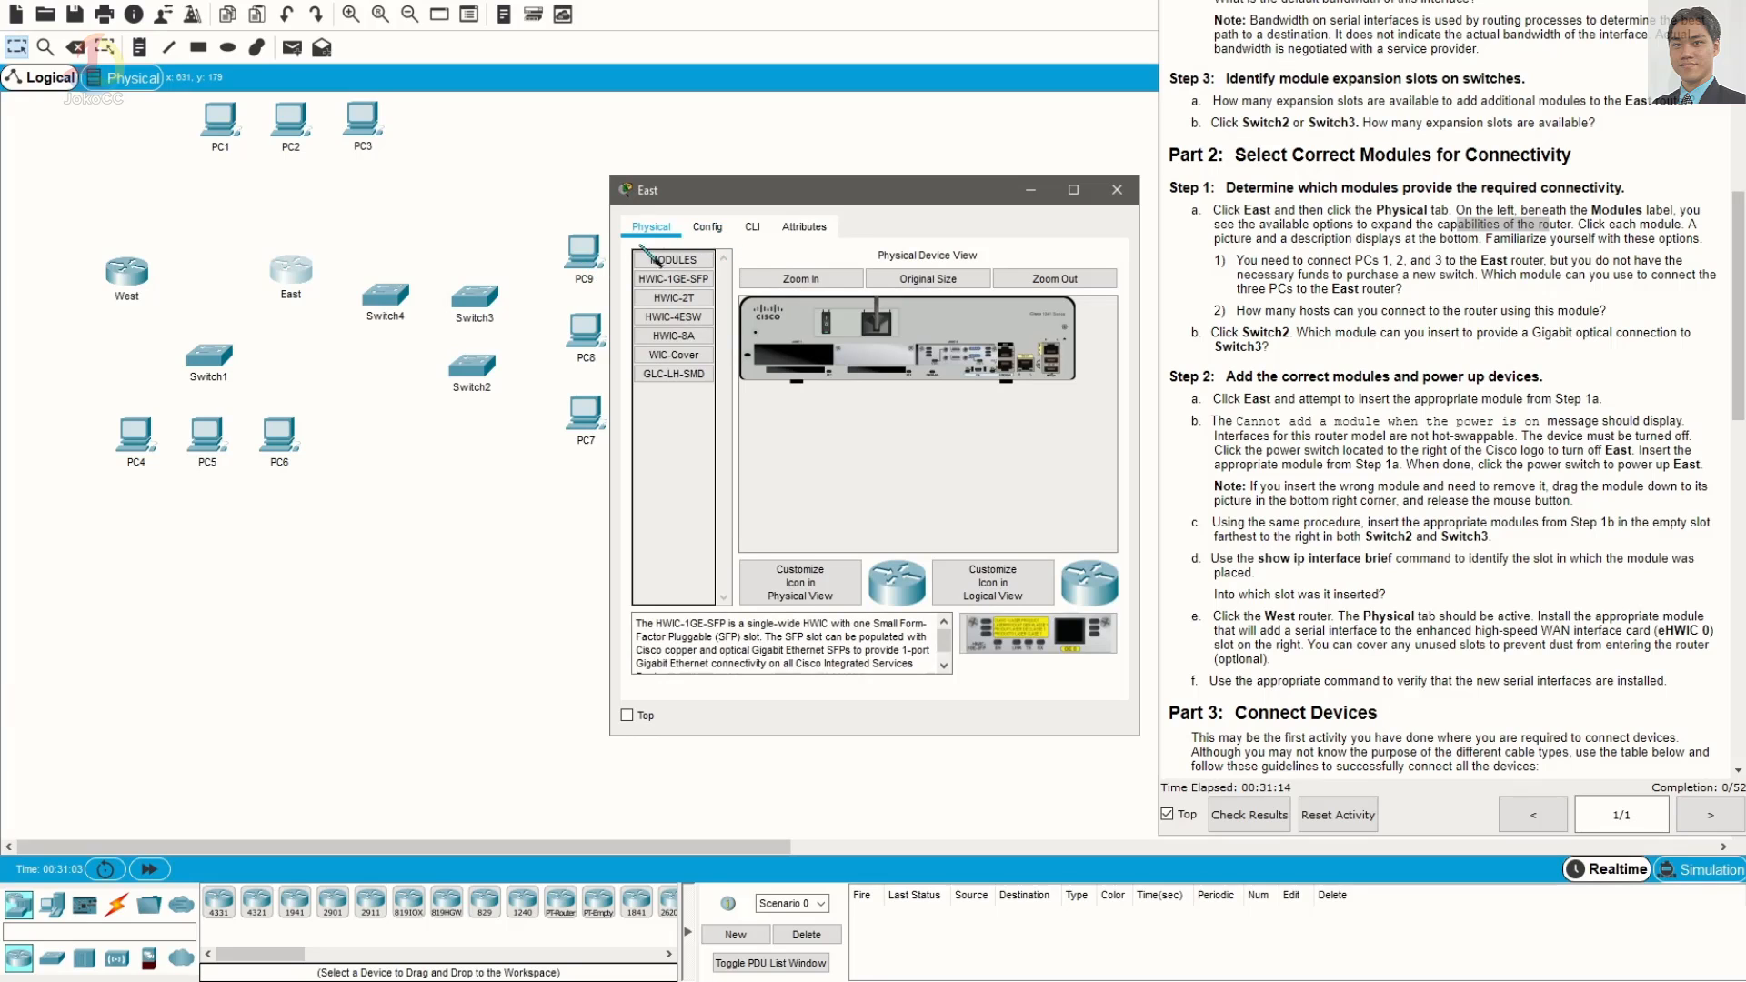
# Enlarge the East router's window and read the description of each available module, from HWIC-1GE-SFP to GLC-LH-SMD
pyautogui.moveTo(773, 195); pyautogui.dragTo(530, 164)
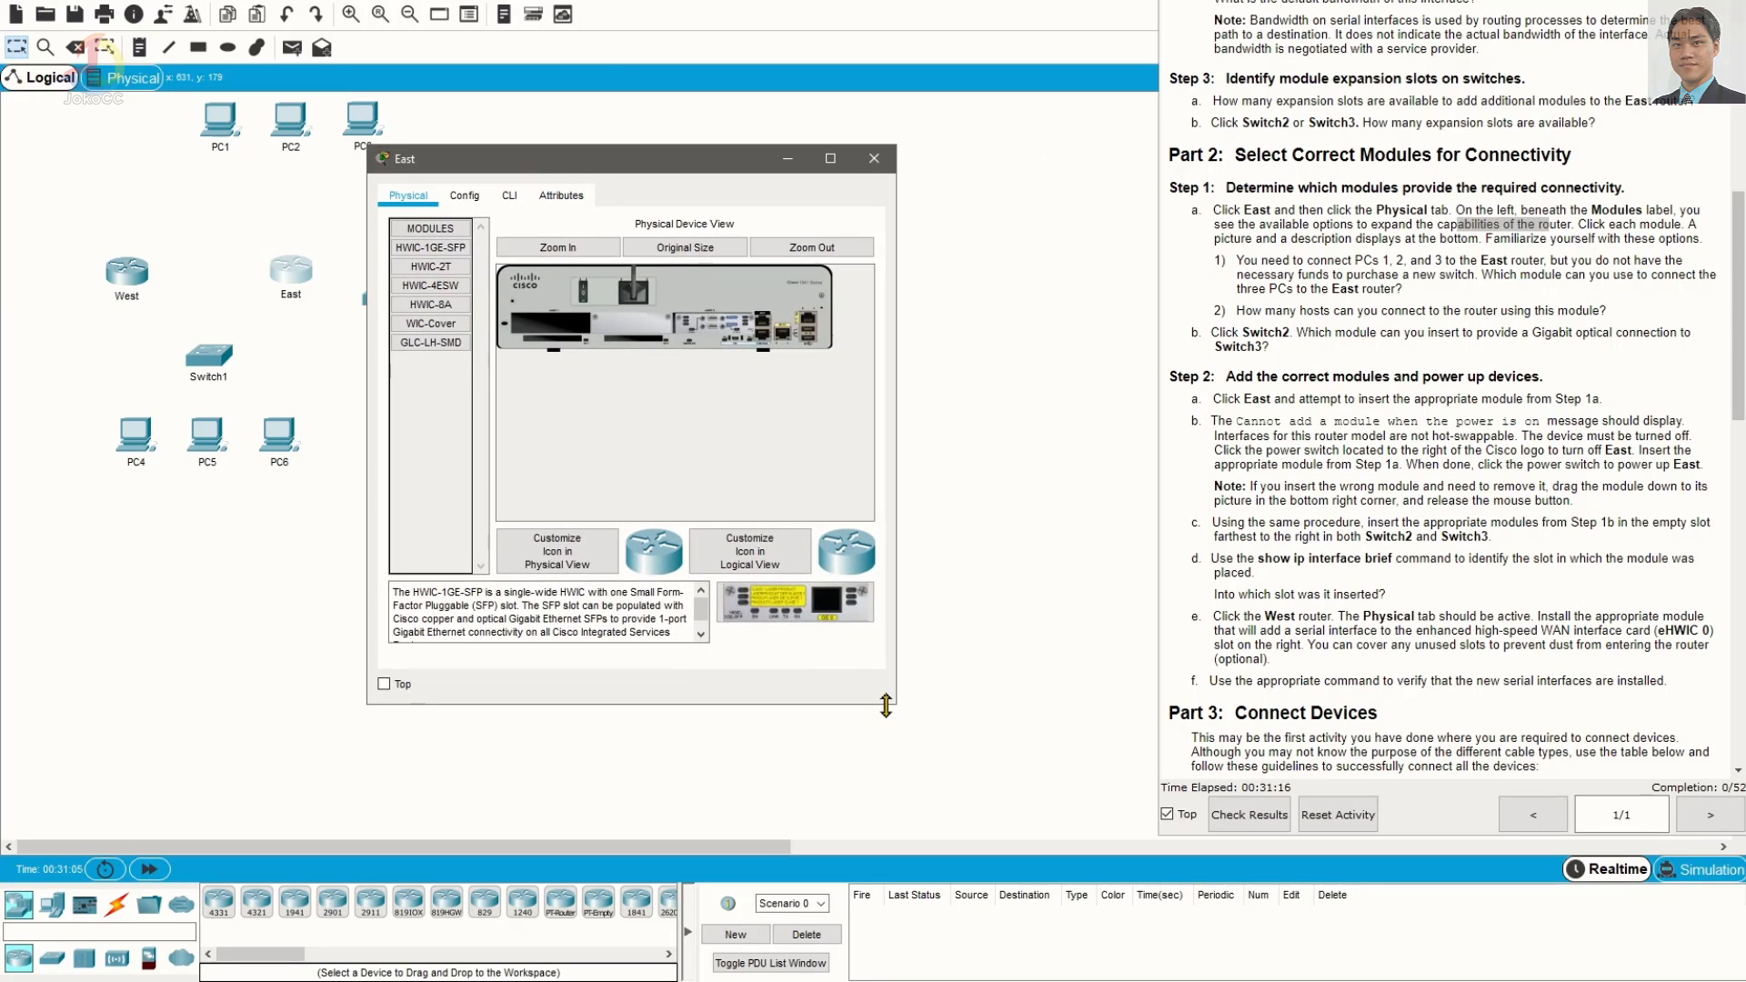
pyautogui.moveTo(978, 735); pyautogui.dragTo(1015, 748)
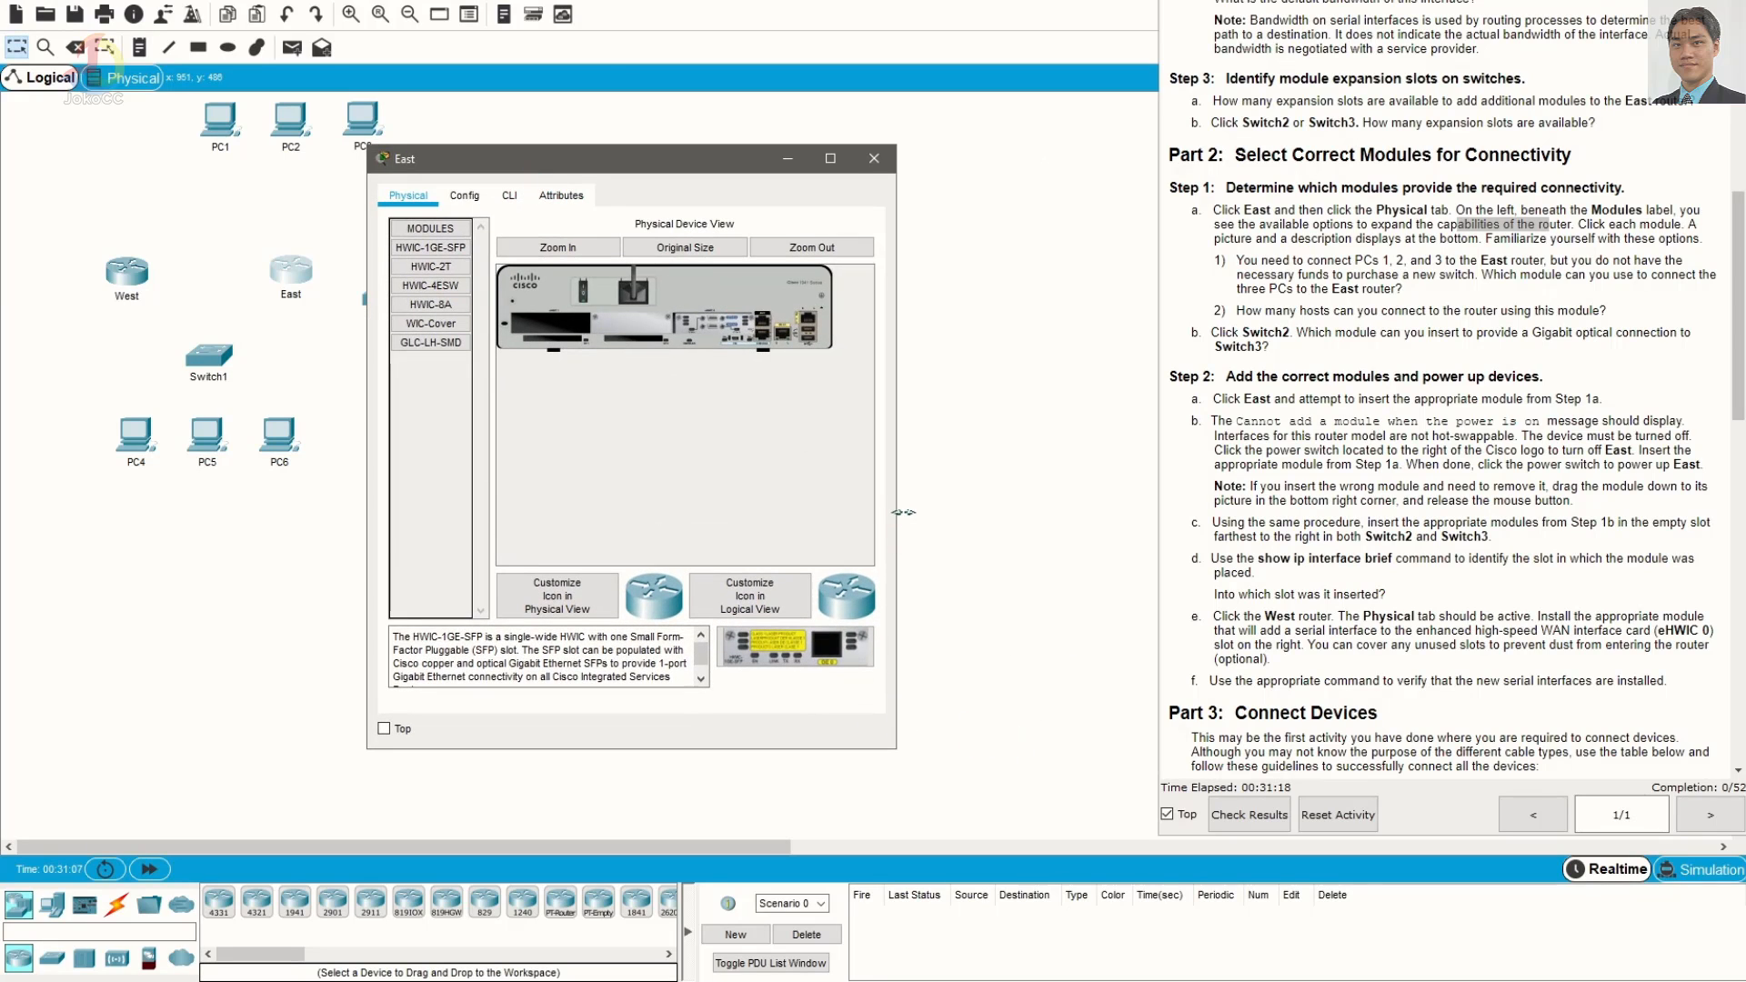
pyautogui.moveTo(897, 514); pyautogui.dragTo(1071, 518)
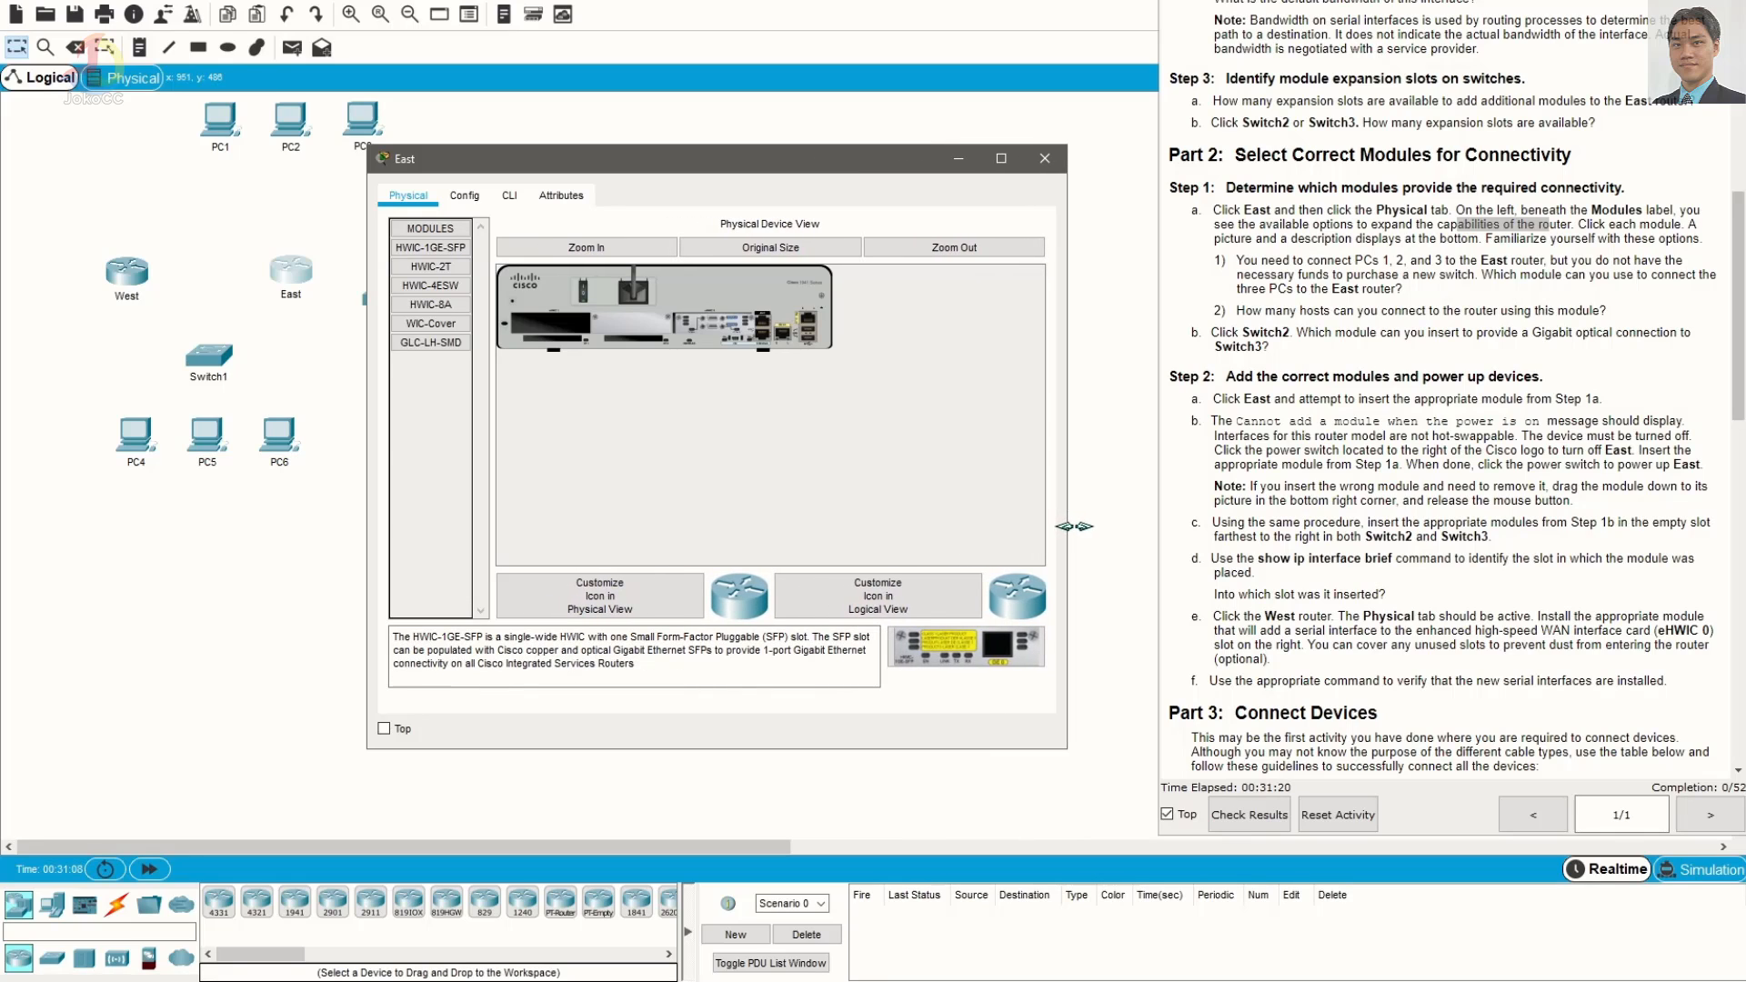
pyautogui.click(434, 248)
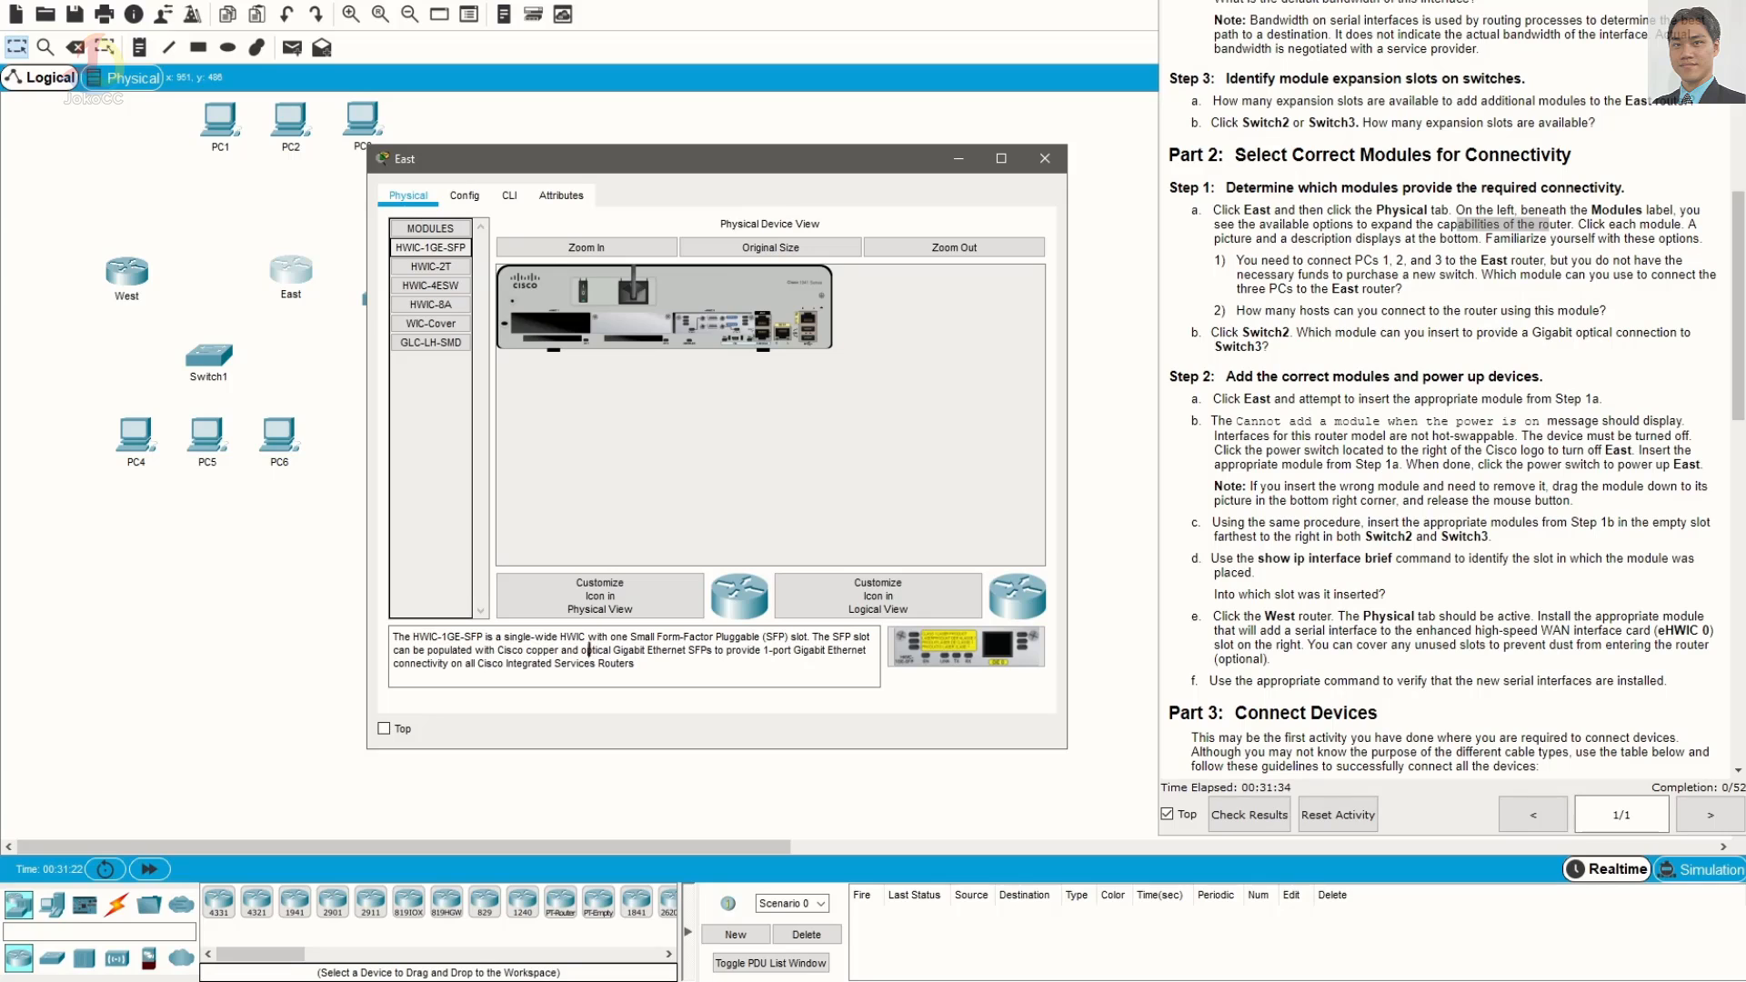
pyautogui.click(454, 271)
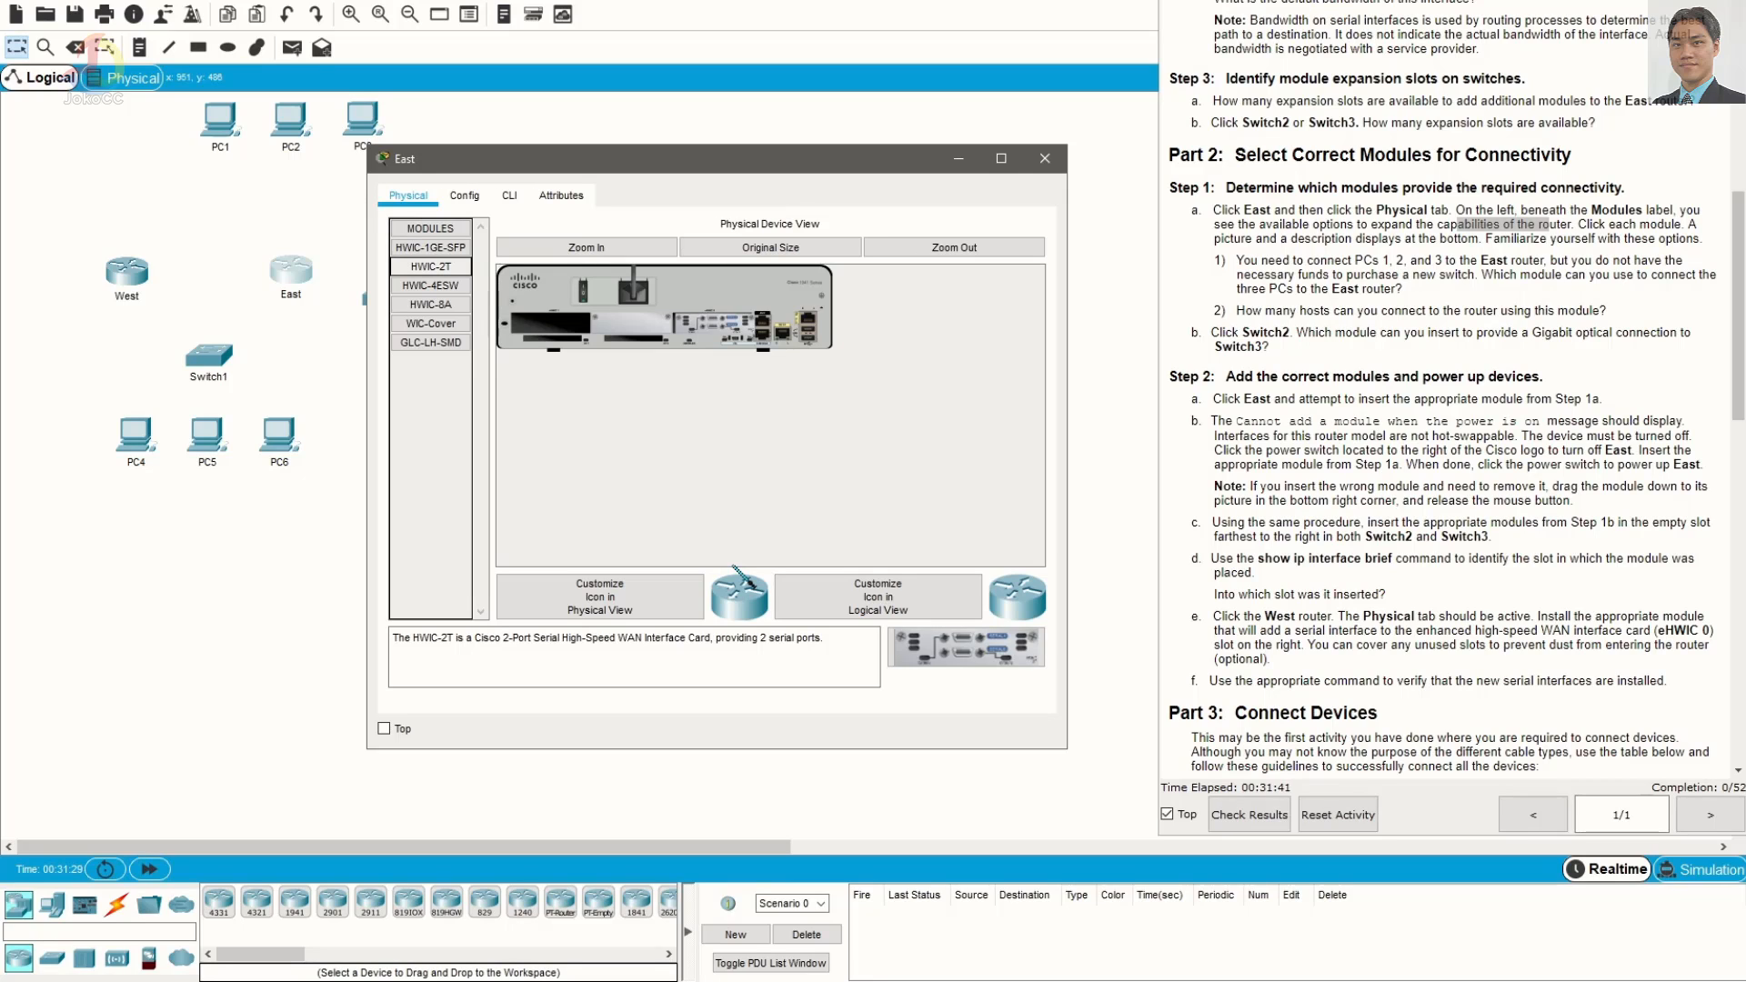
pyautogui.click(457, 288)
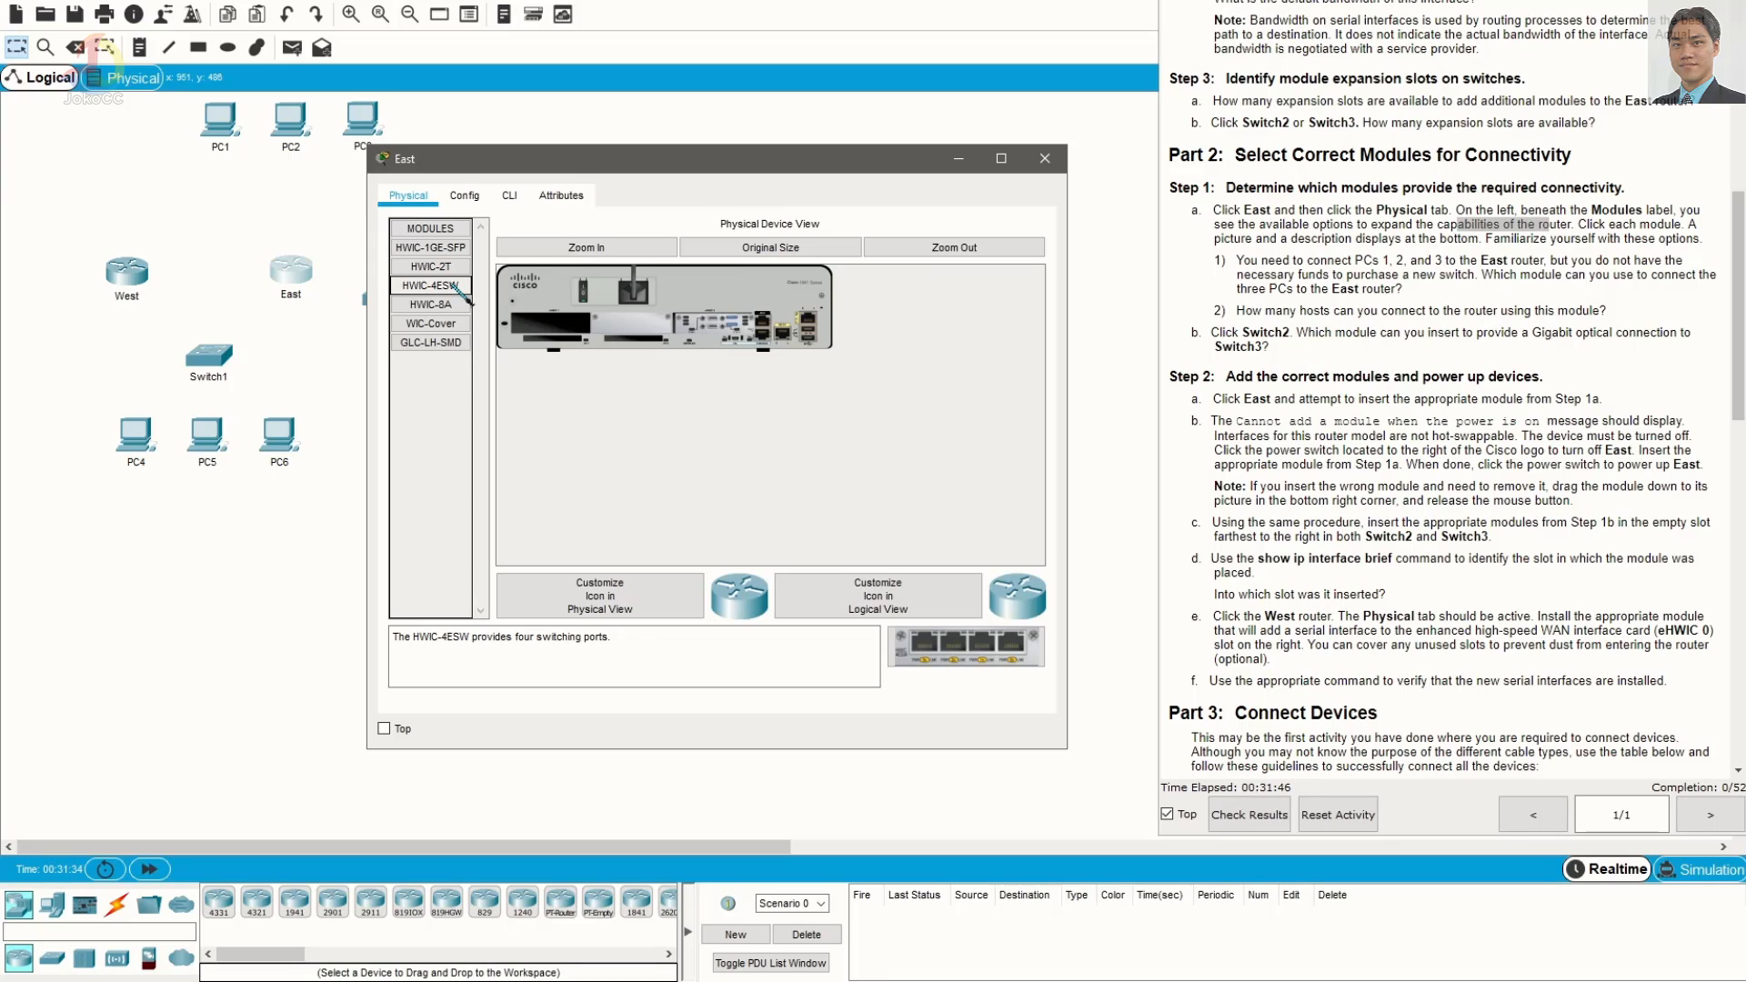
pyautogui.click(451, 305)
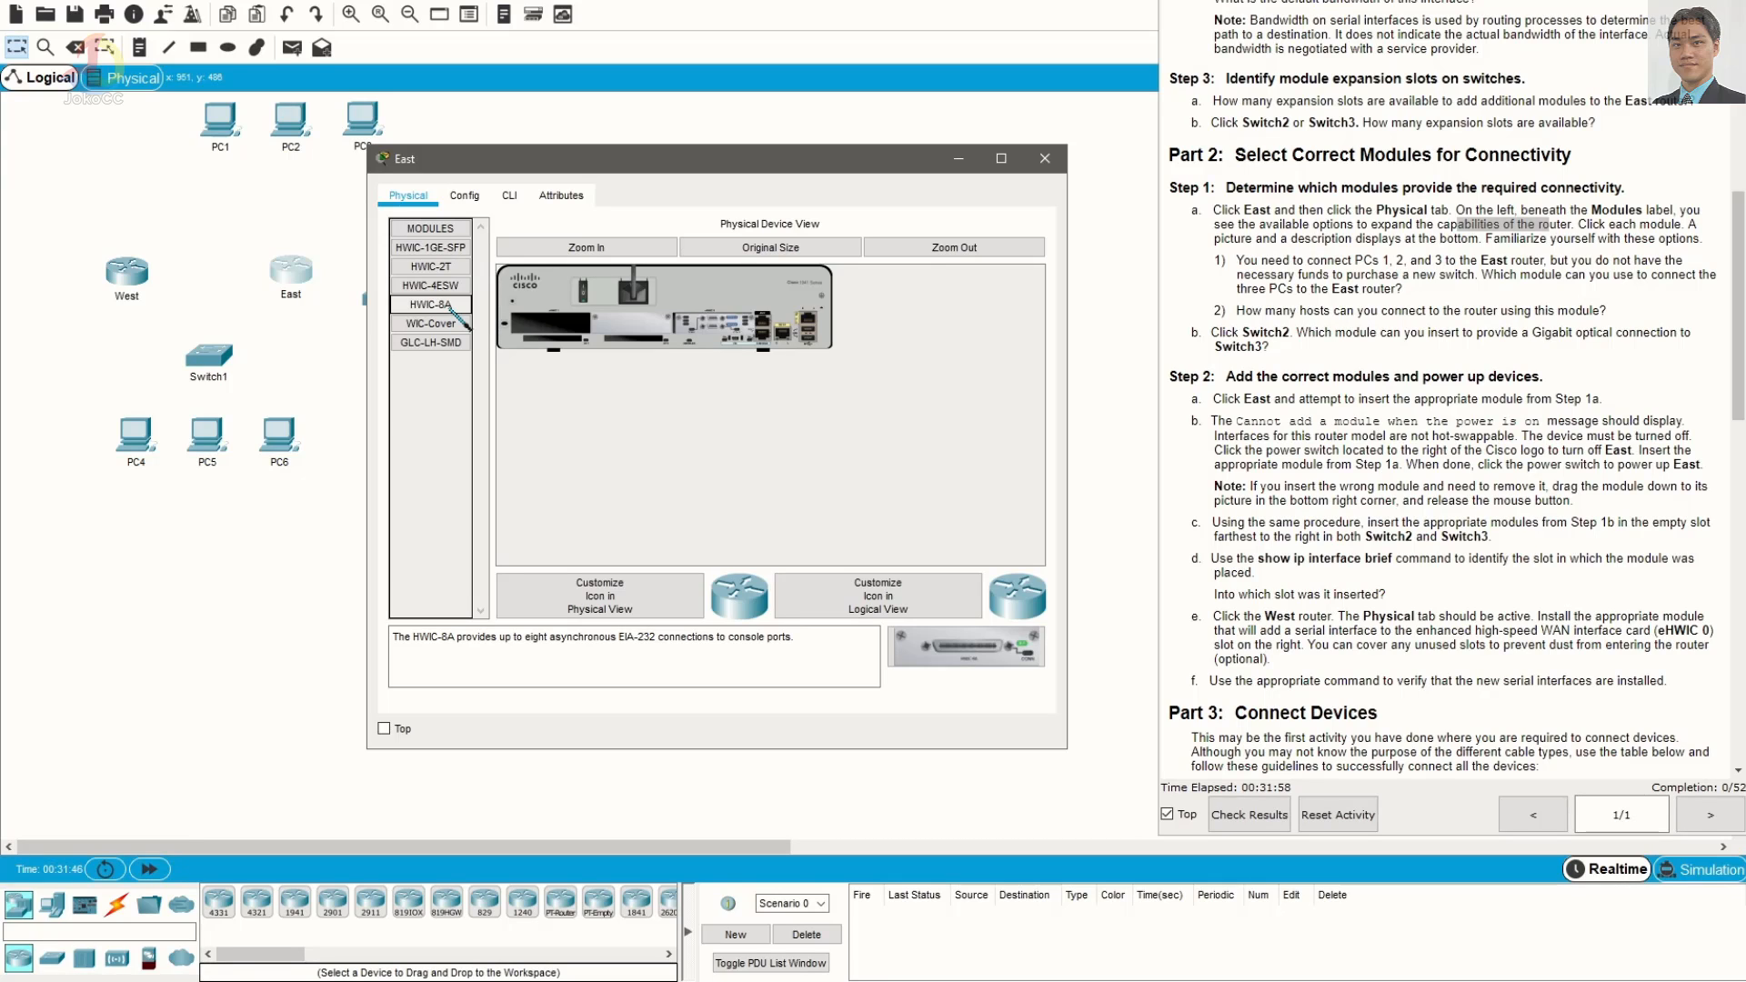
pyautogui.click(444, 327)
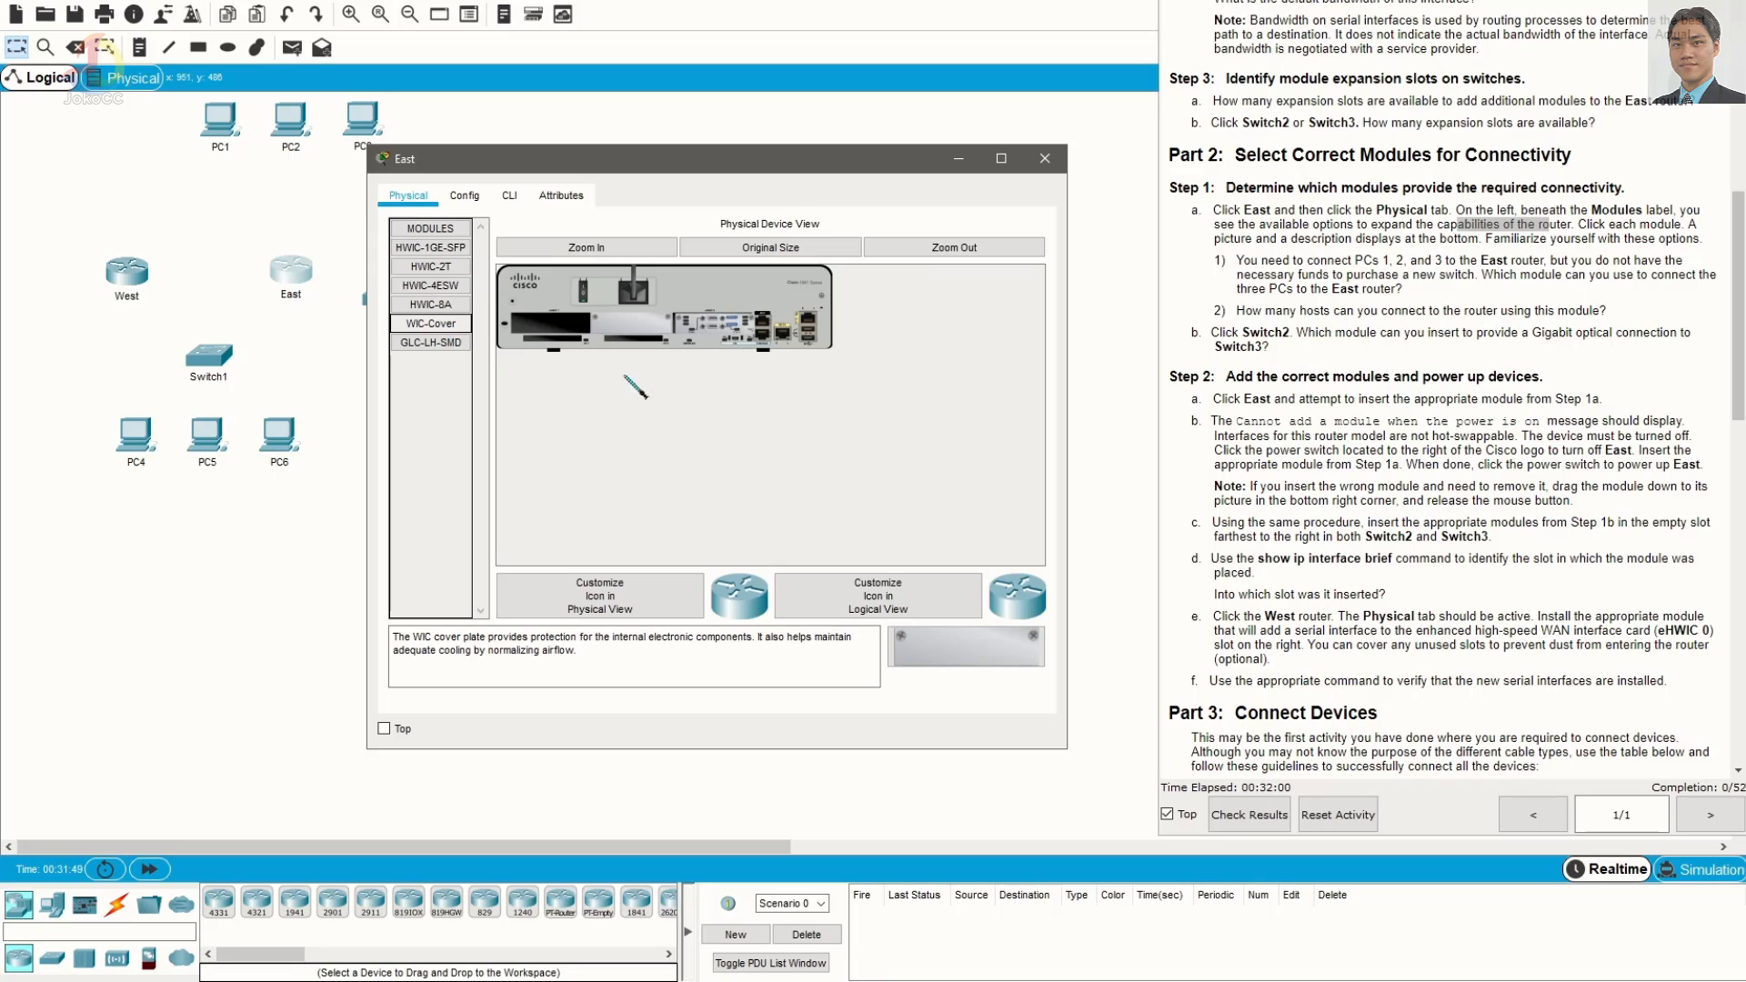
pyautogui.click(458, 346)
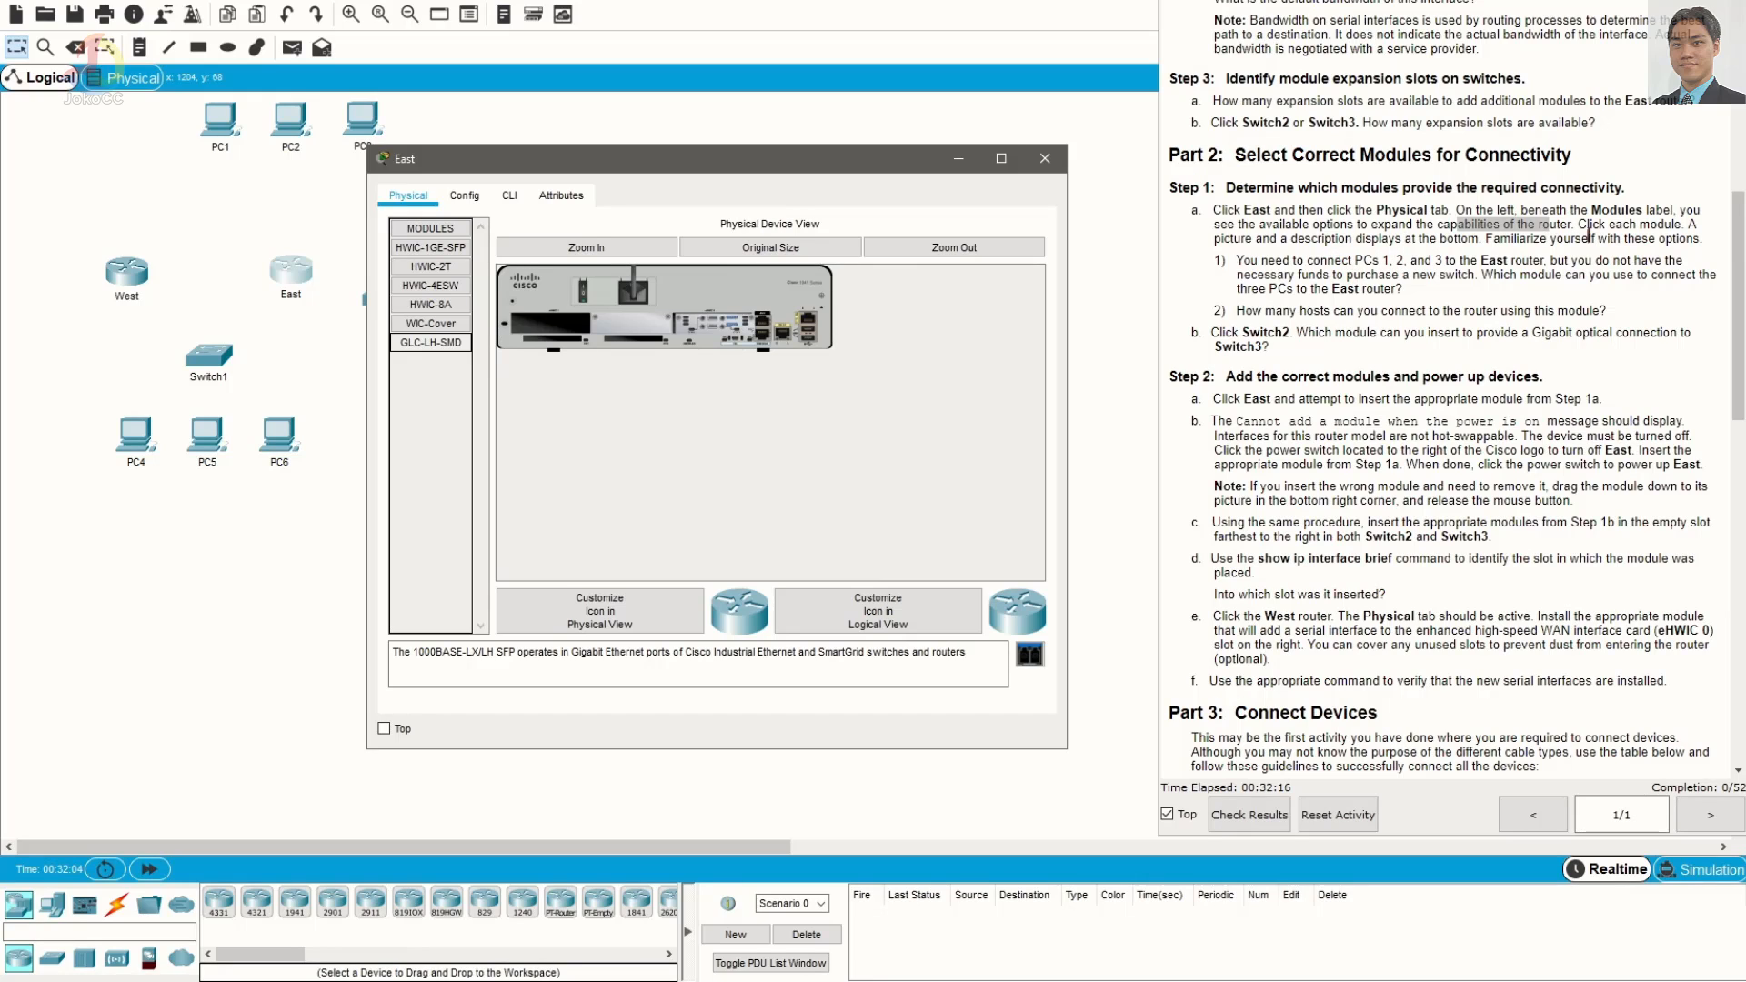
# Read the question on connecting PCs 1, 2 and 3 without a new switch and check the GLC-LH-SMD and HWIC-1GE-SFP descriptions
pyautogui.moveTo(1261, 261); pyautogui.dragTo(1473, 279)
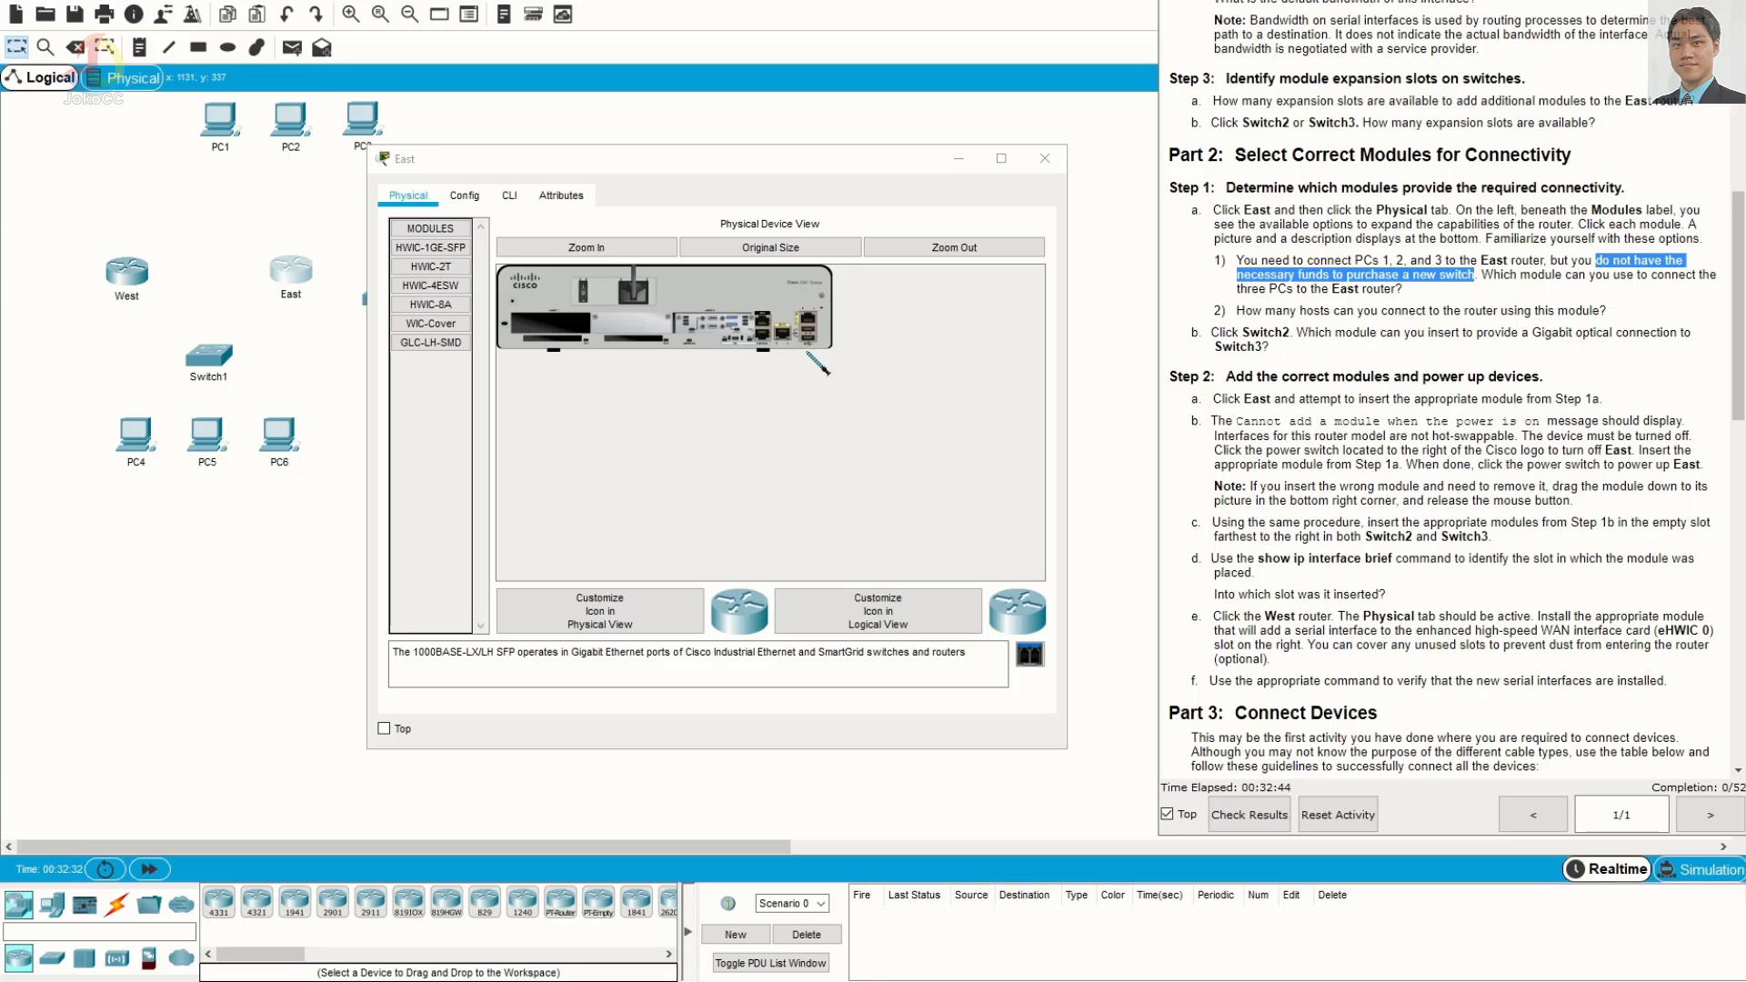
pyautogui.click(1442, 303)
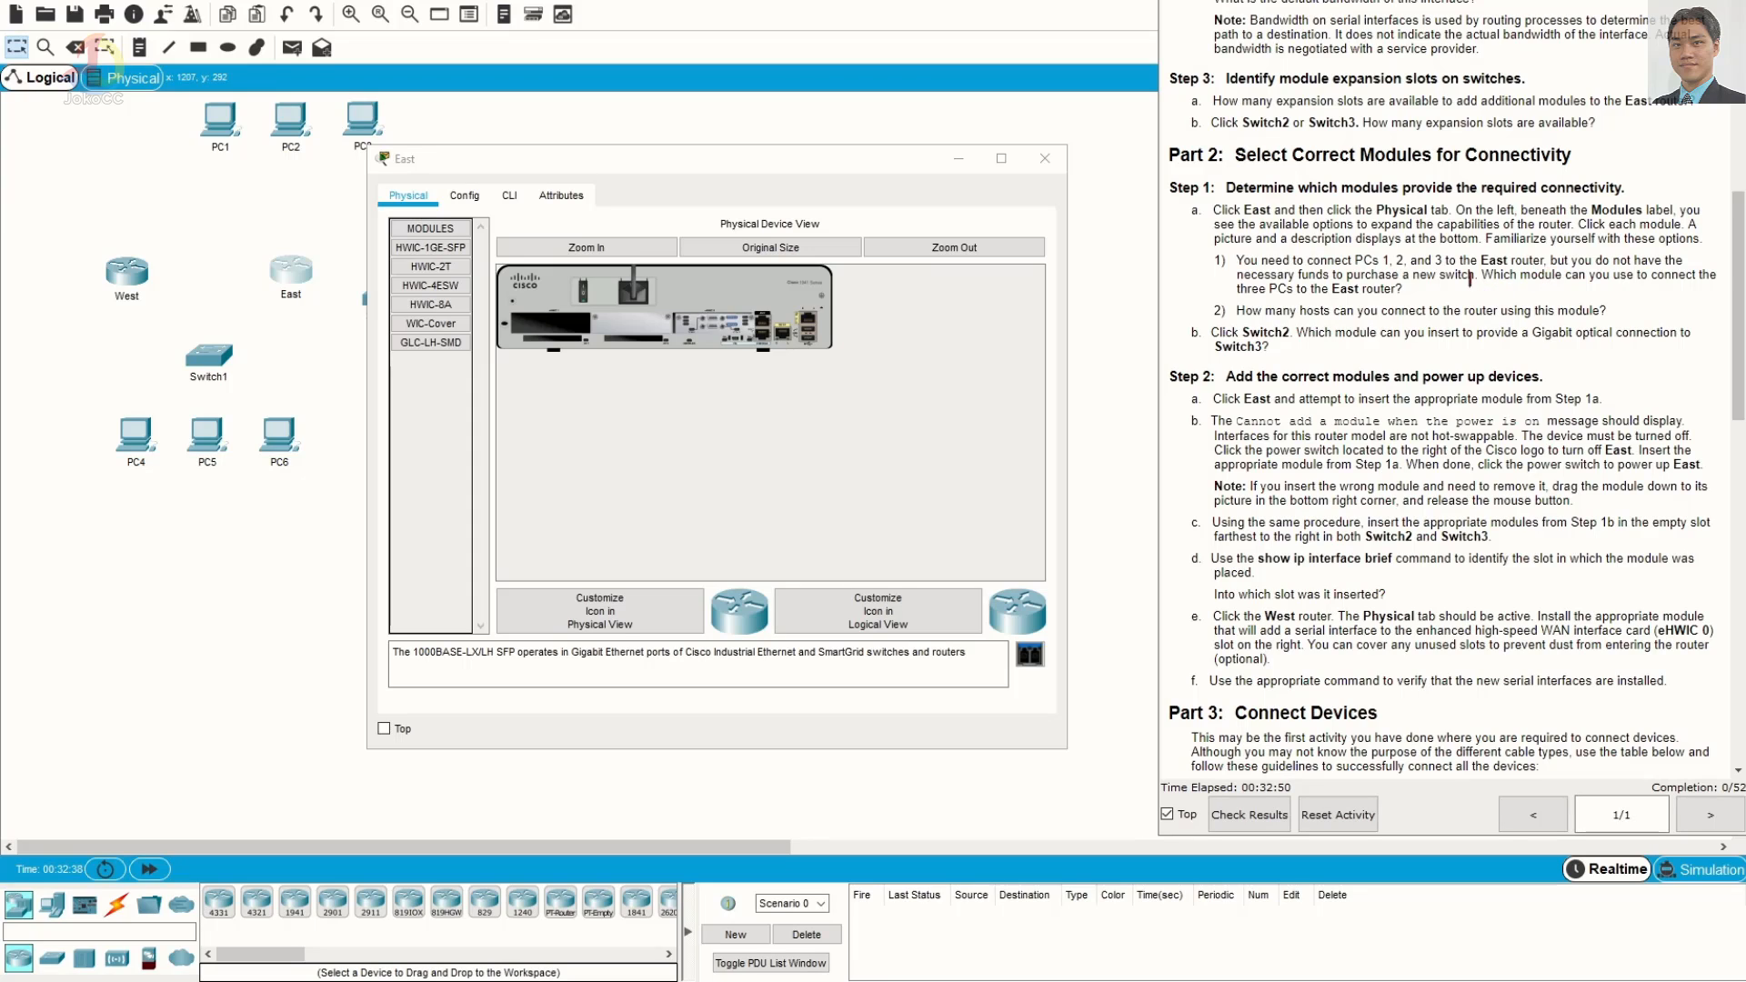
pyautogui.moveTo(1471, 278); pyautogui.dragTo(1399, 278)
pyautogui.moveTo(1404, 275); pyautogui.dragTo(1411, 274)
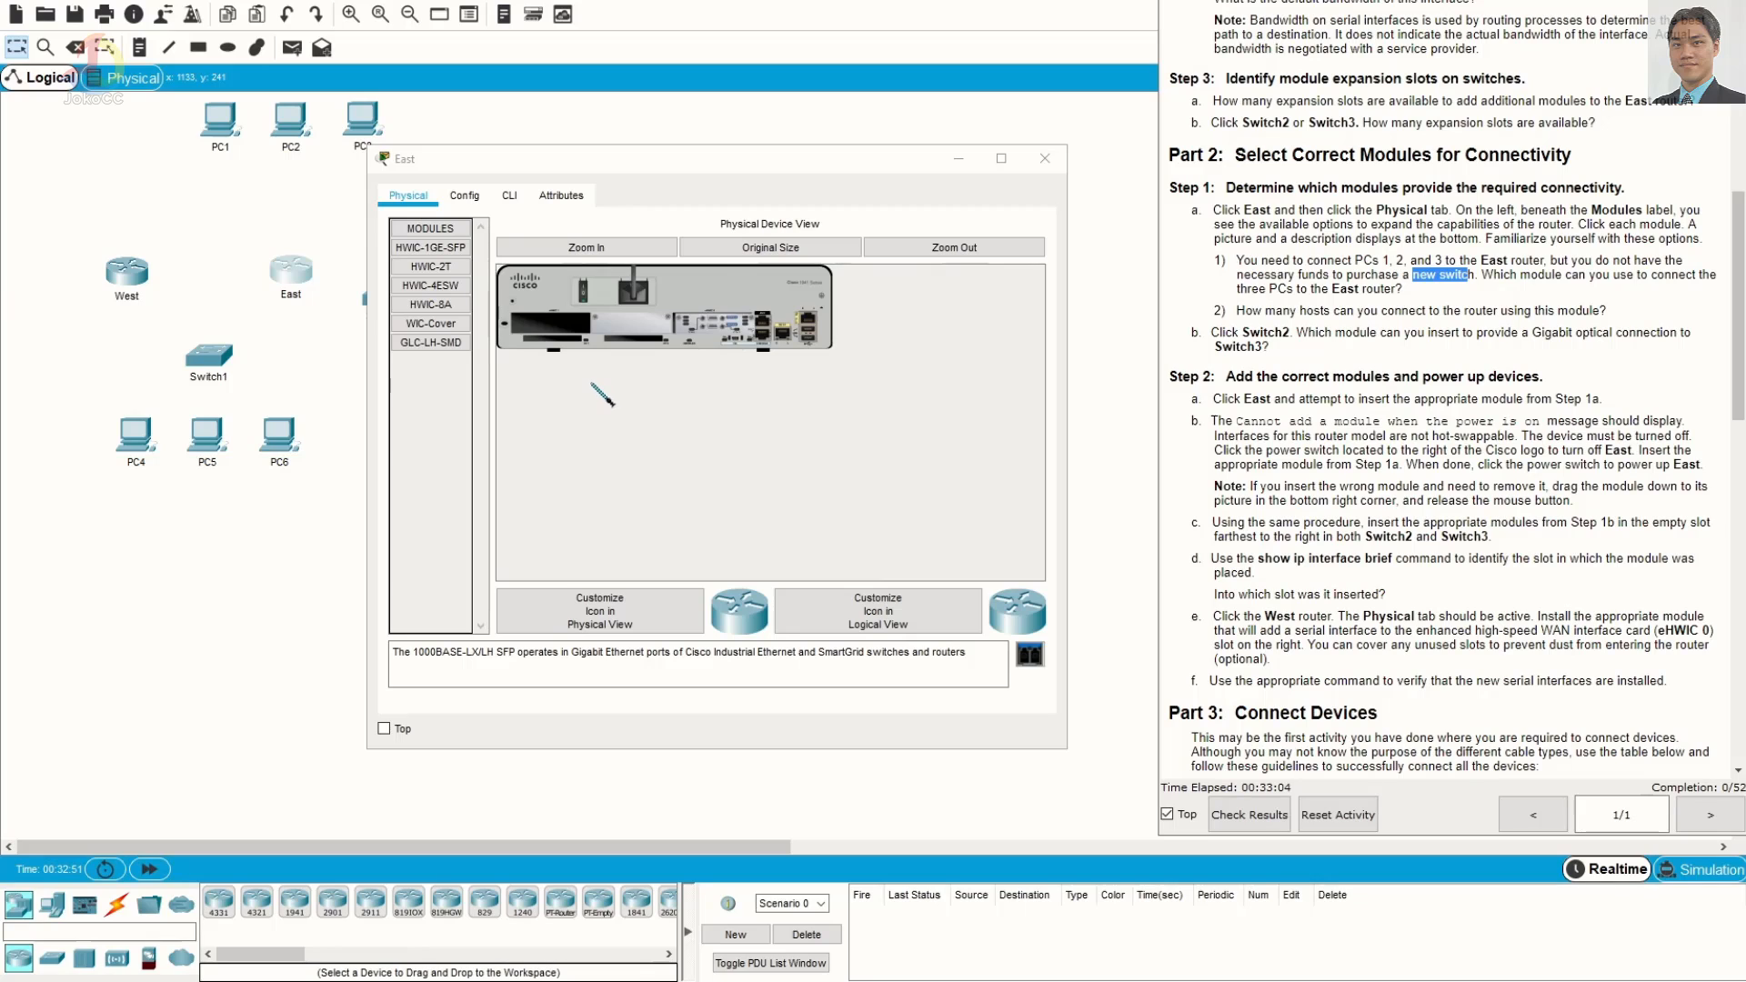
pyautogui.click(465, 344)
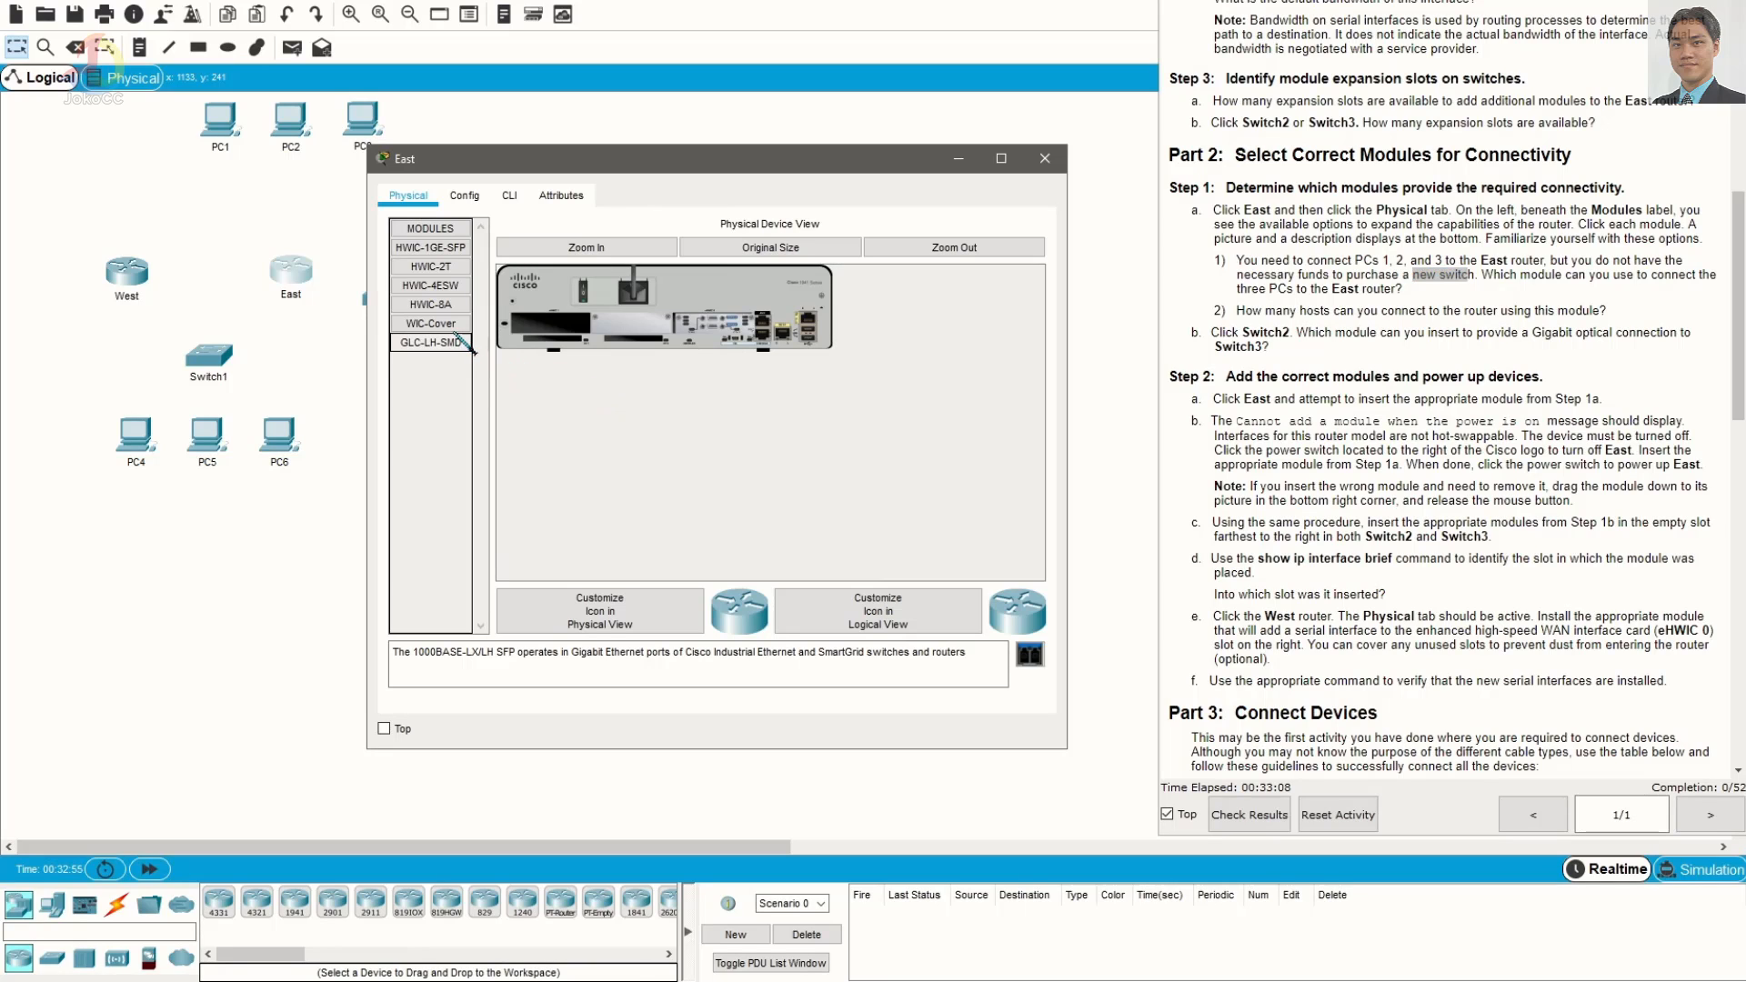
pyautogui.click(456, 251)
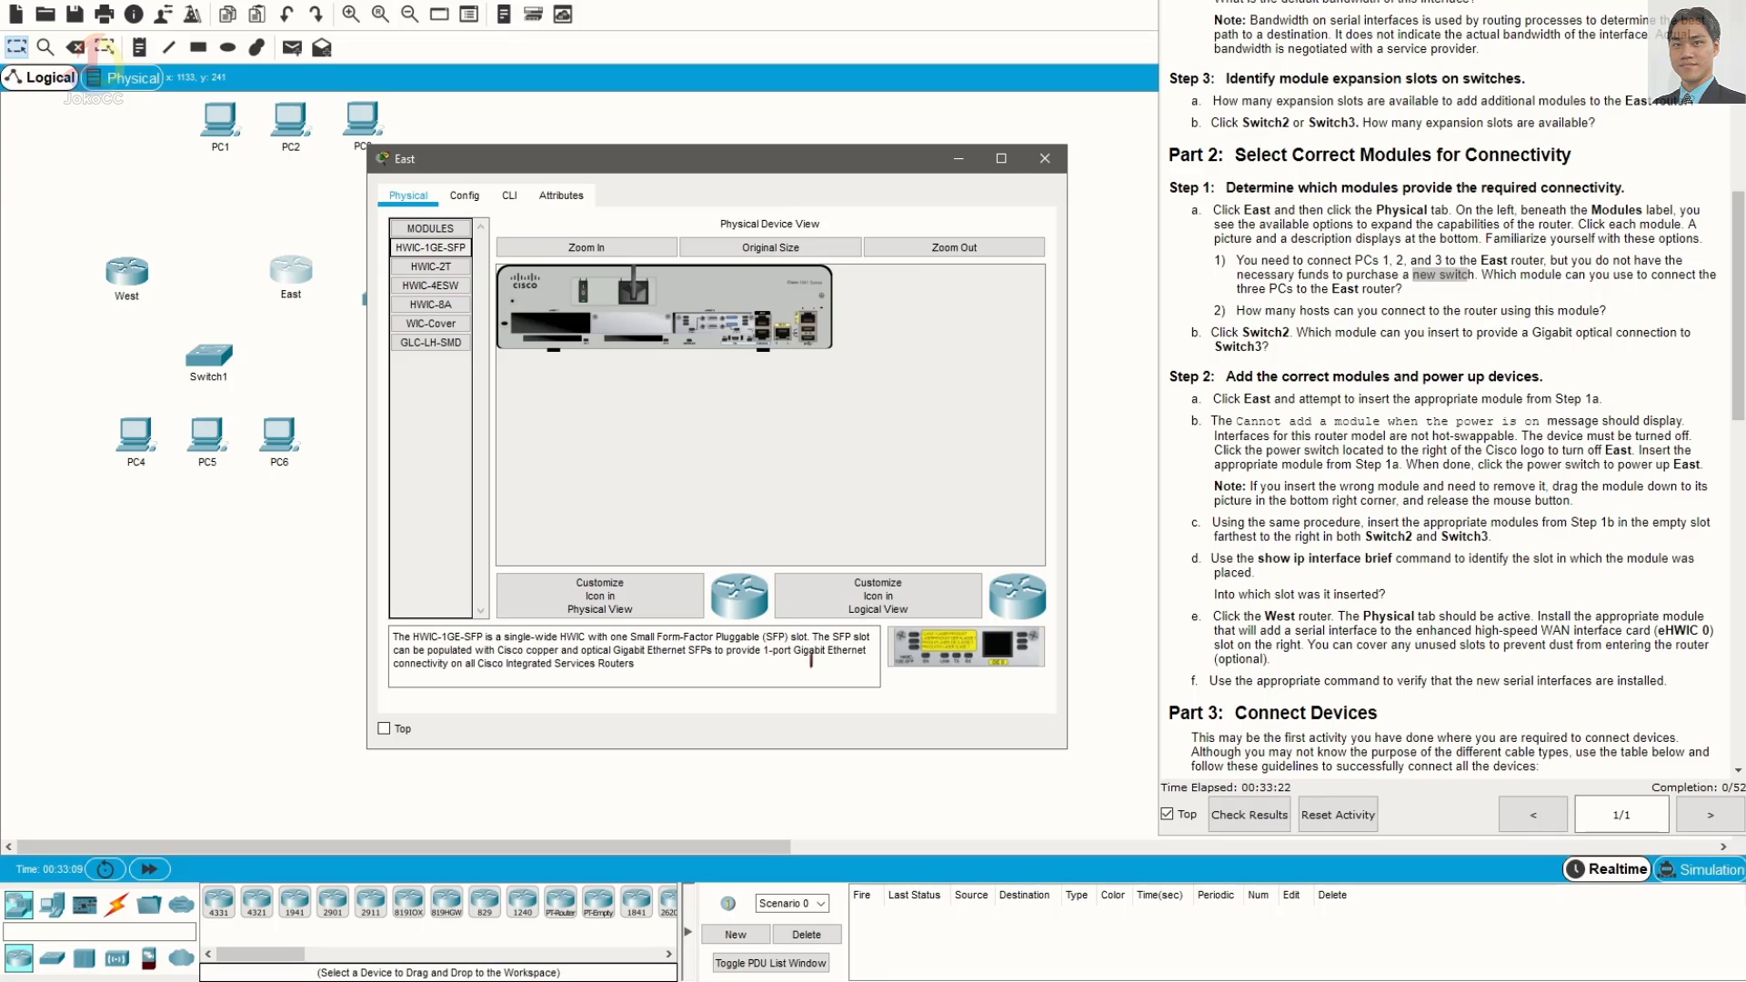
# Check the HWIC-4ESW module's description and try to insert the module into East's empty slot while the router is powered on
pyautogui.click(459, 287)
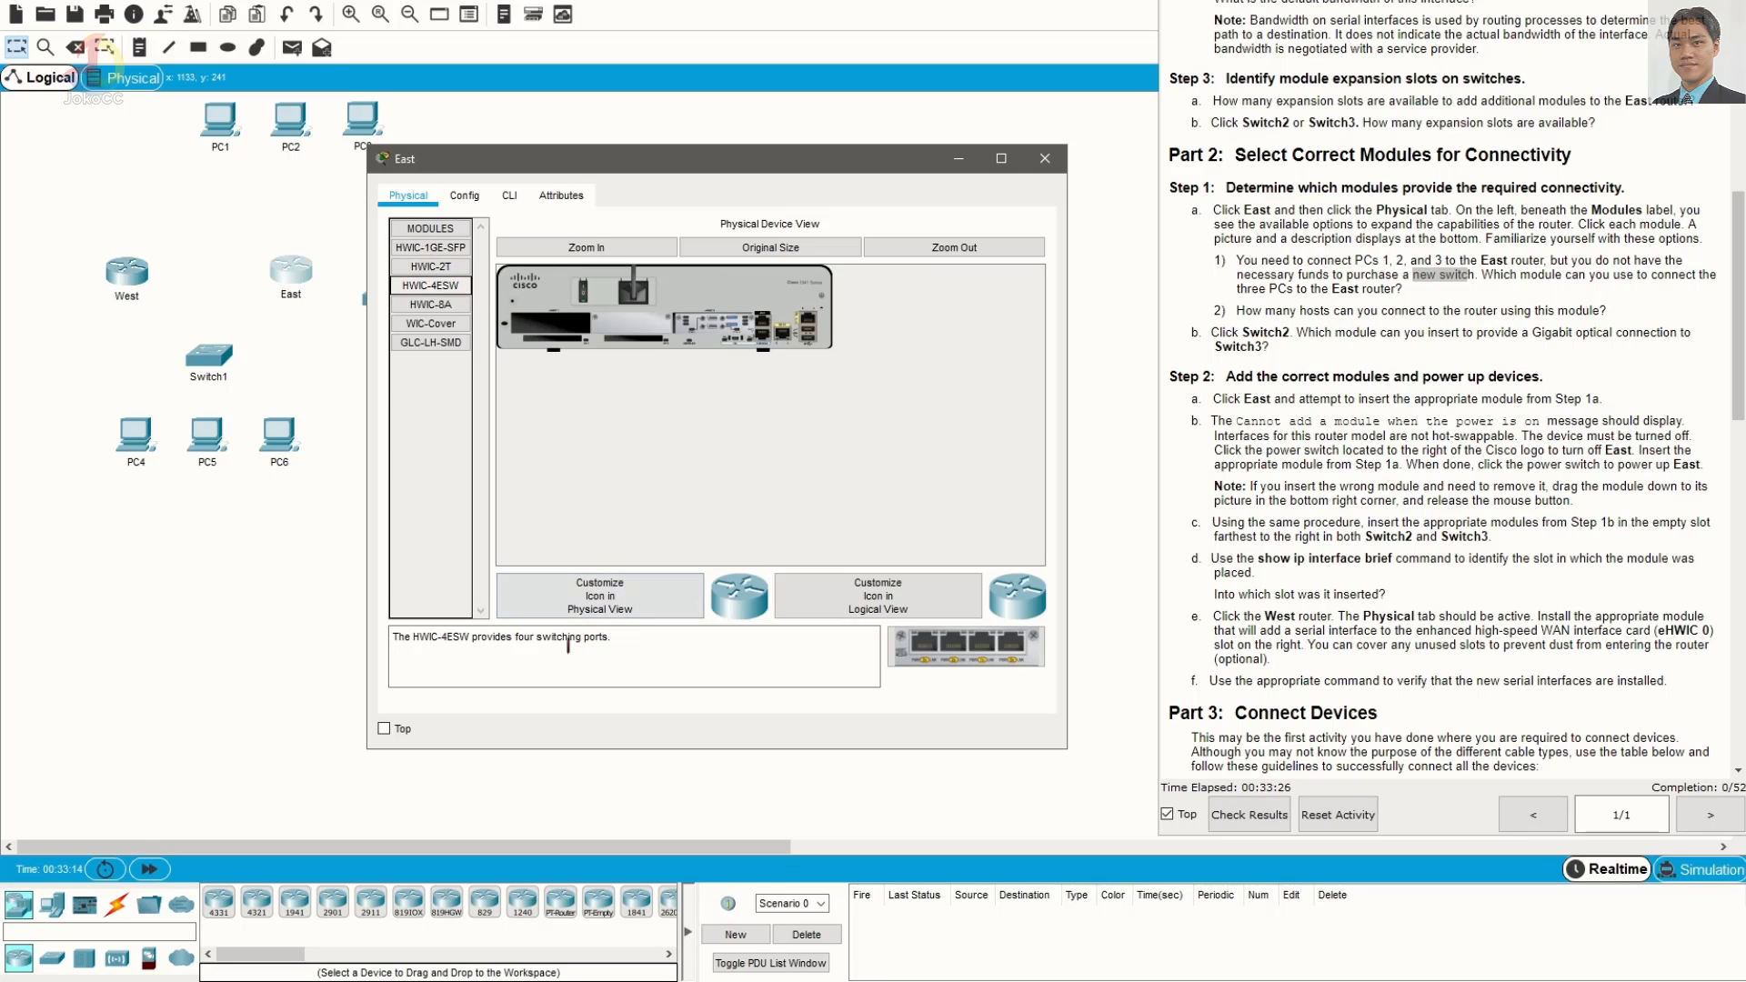
pyautogui.tripleClick(531, 635)
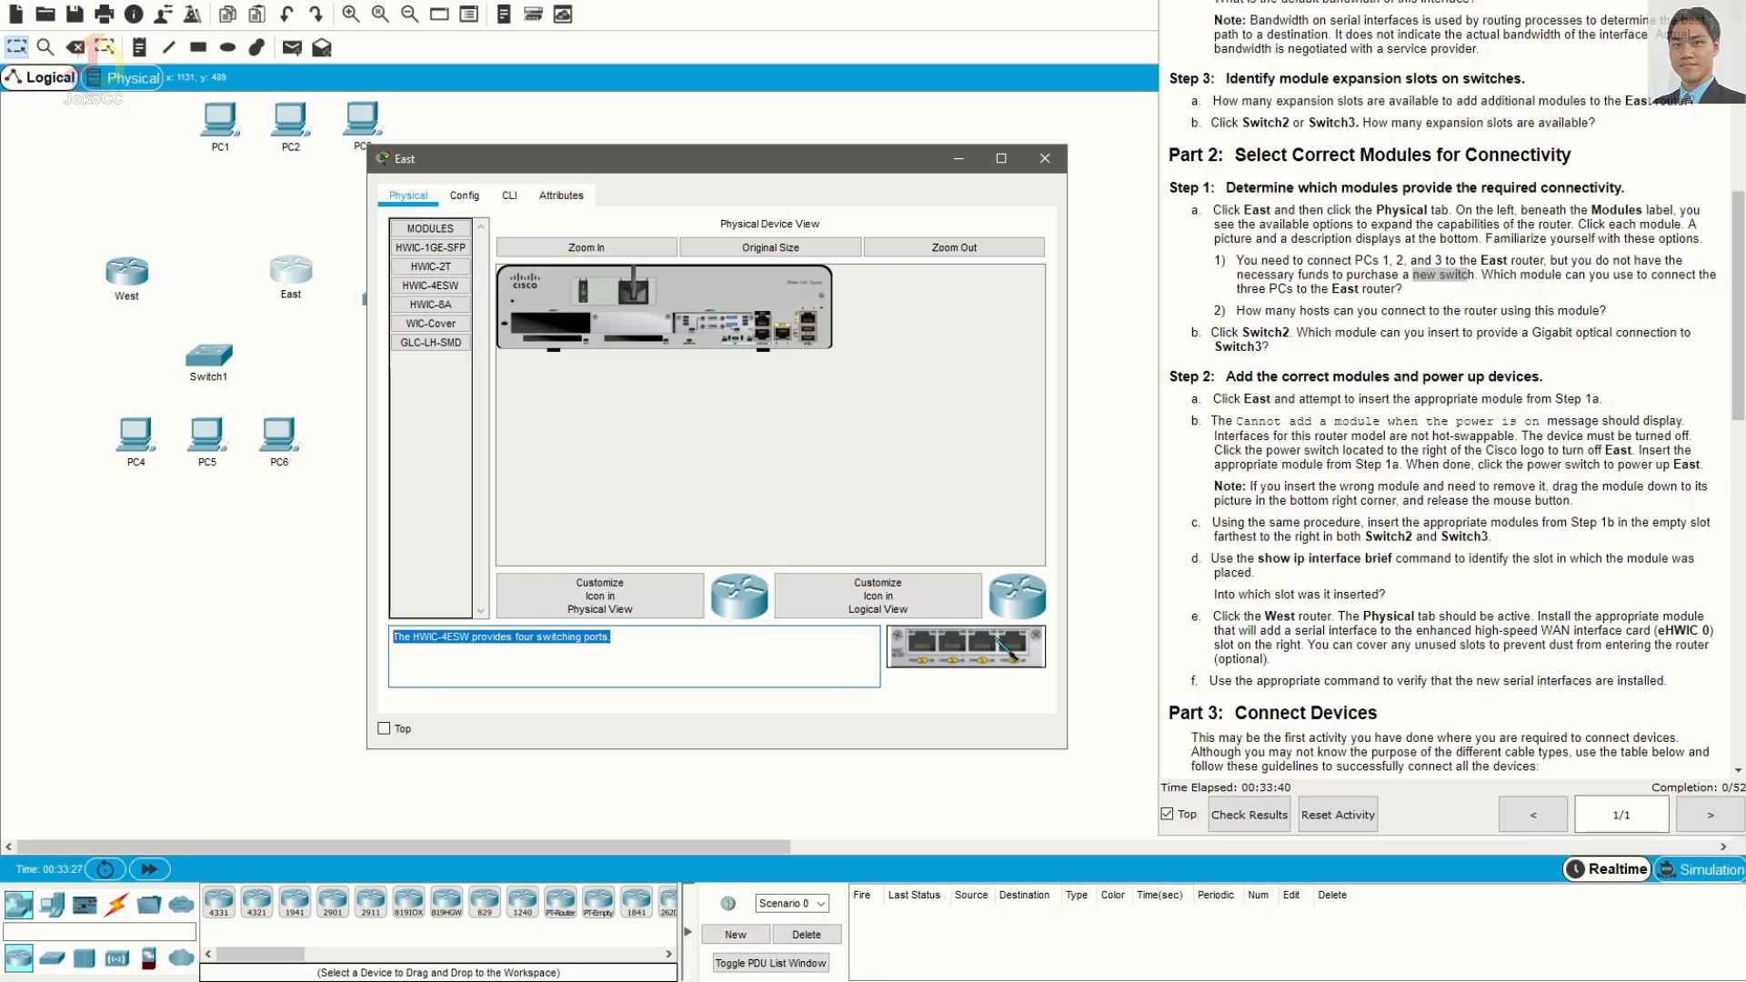
pyautogui.moveTo(978, 647); pyautogui.dragTo(562, 330)
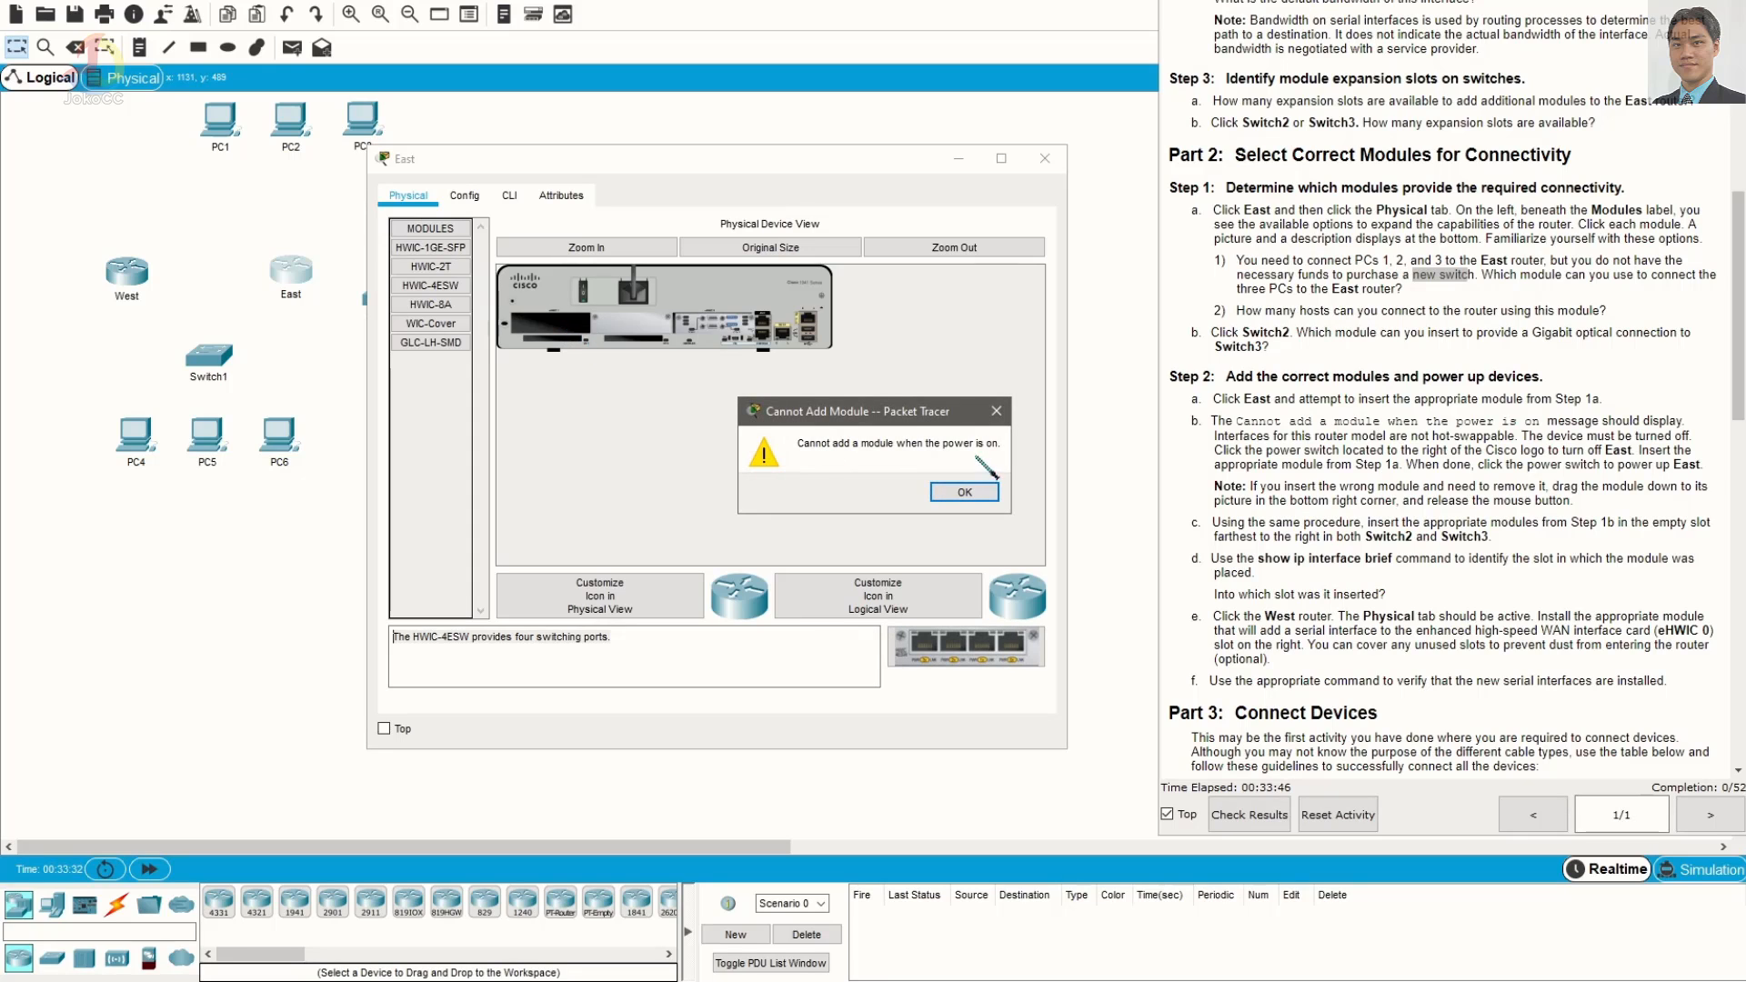
pyautogui.click(964, 492)
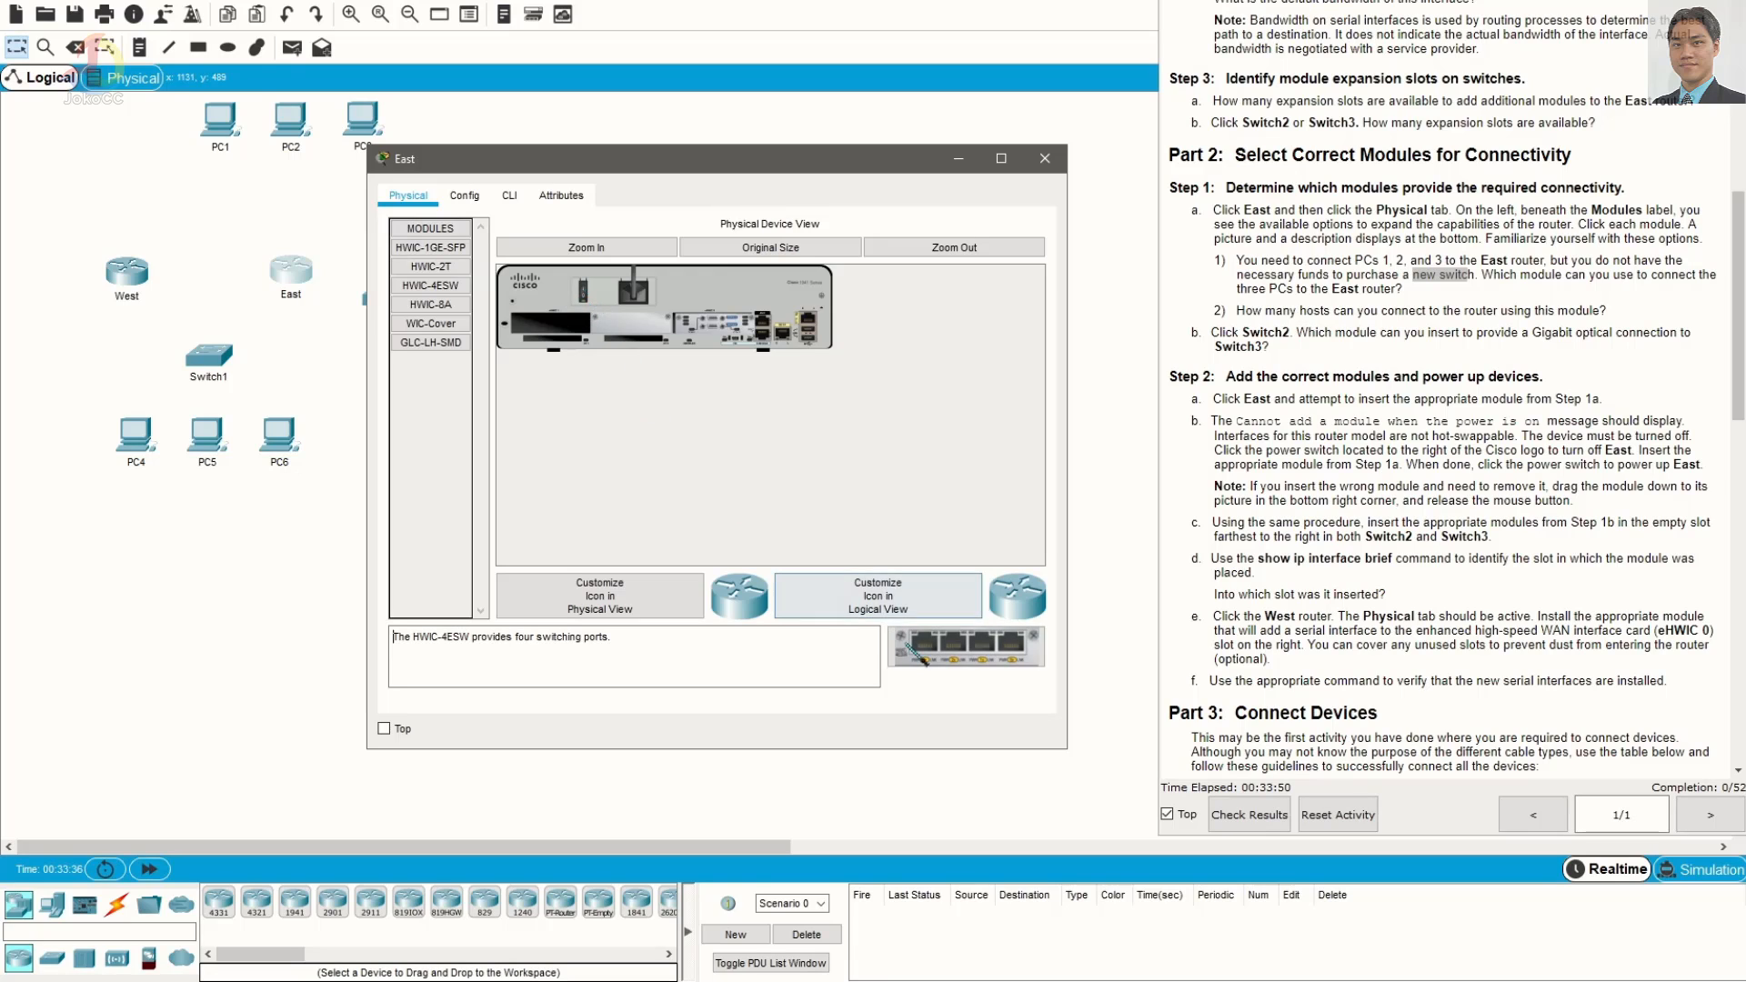
# With East powered off, insert the HWIC-4ESW module into its leftmost empty slot, power the router back on and close its window
pyautogui.click(602, 247)
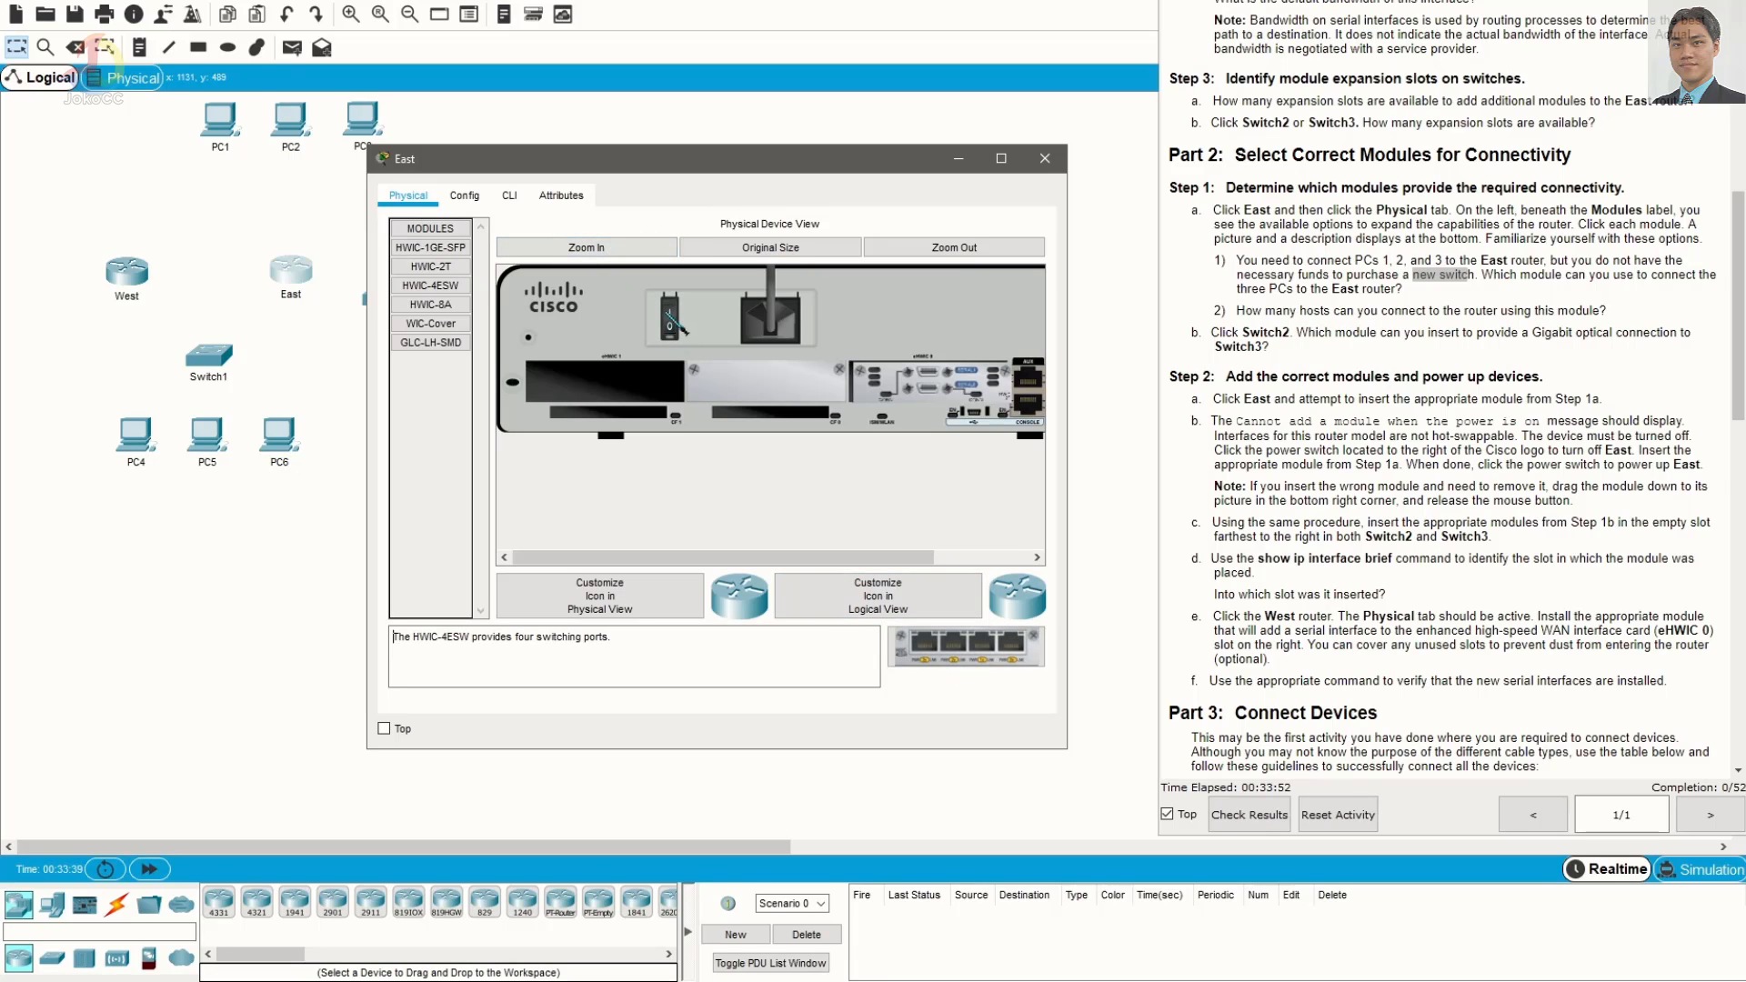
pyautogui.click(674, 319)
pyautogui.moveTo(978, 662); pyautogui.dragTo(615, 399)
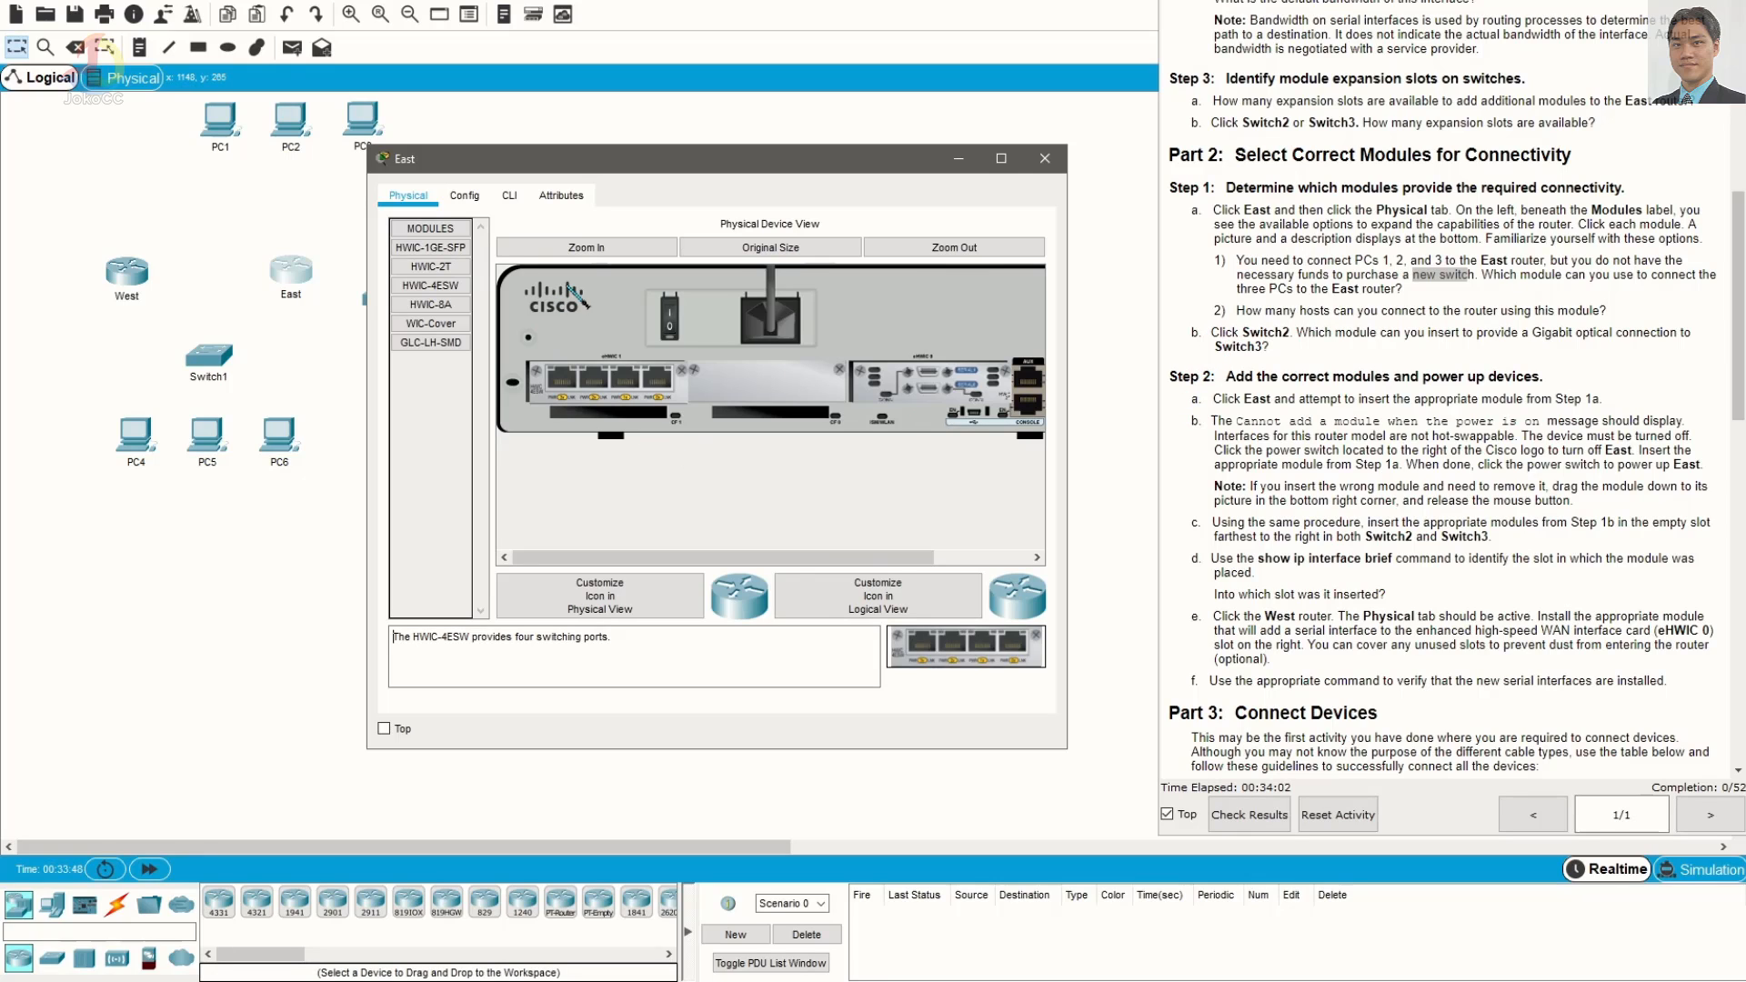
pyautogui.click(670, 319)
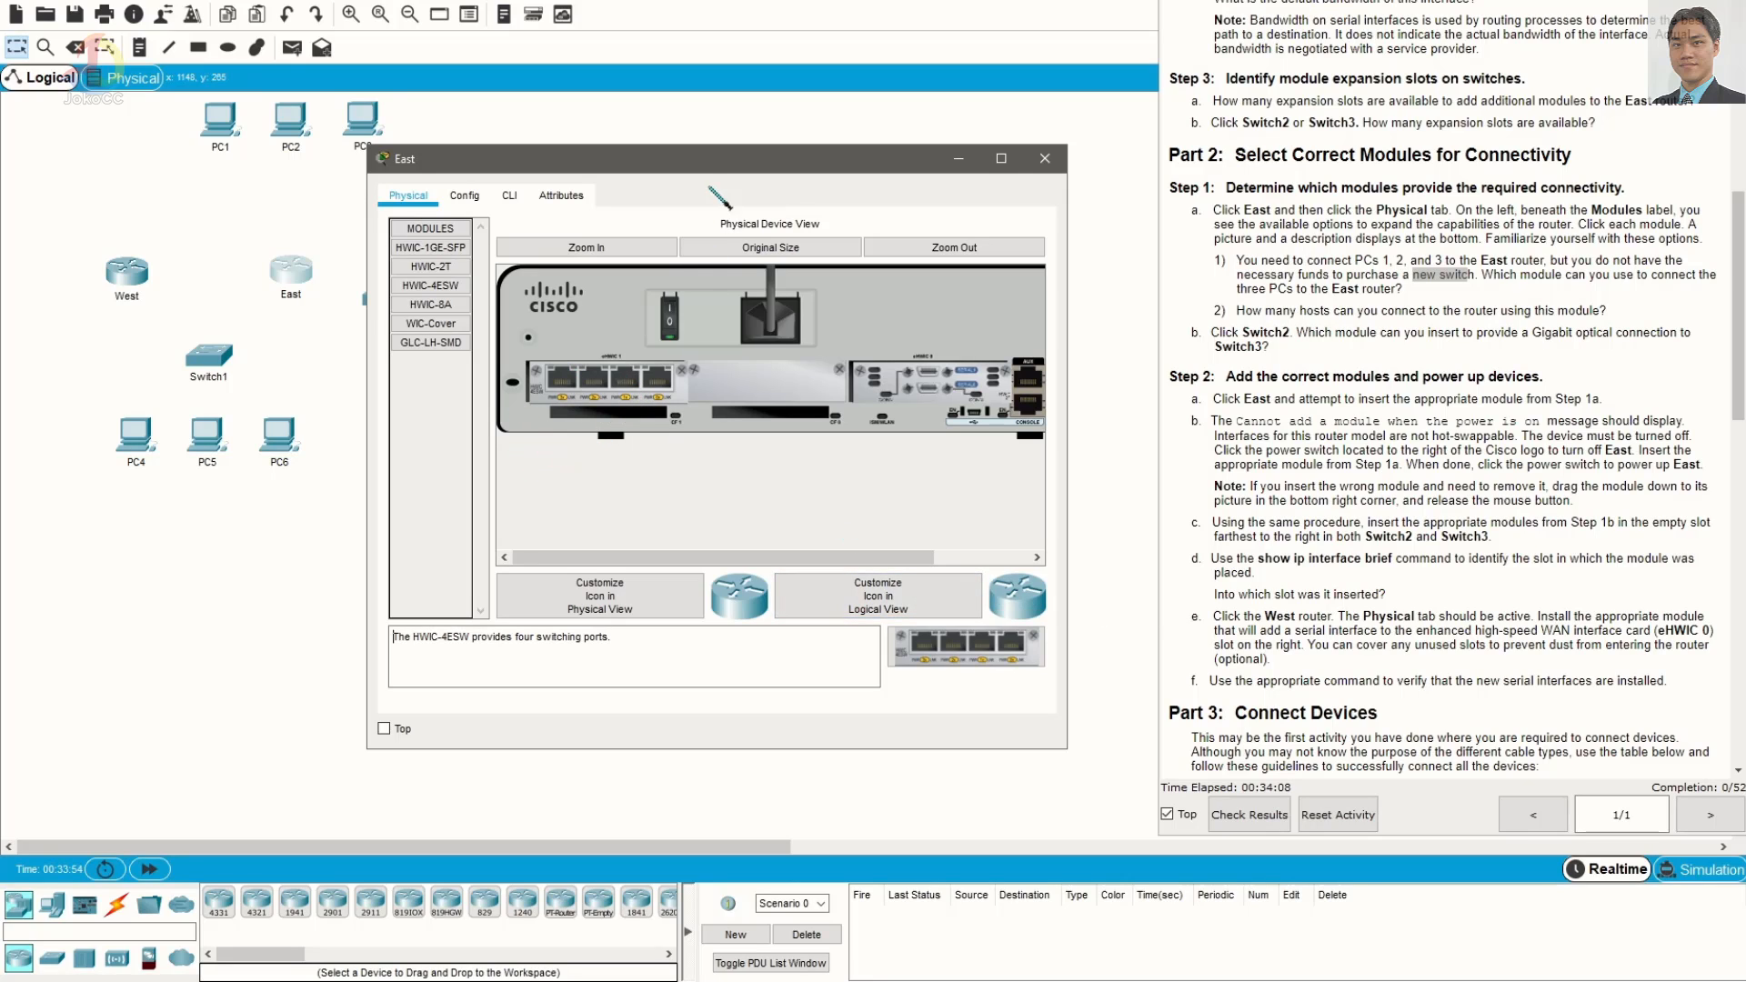
pyautogui.moveTo(723, 162)
pyautogui.mouseDown()
pyautogui.moveTo(846, 288)
pyautogui.moveTo(883, 280)
pyautogui.moveTo(743, 149)
pyautogui.mouseUp()
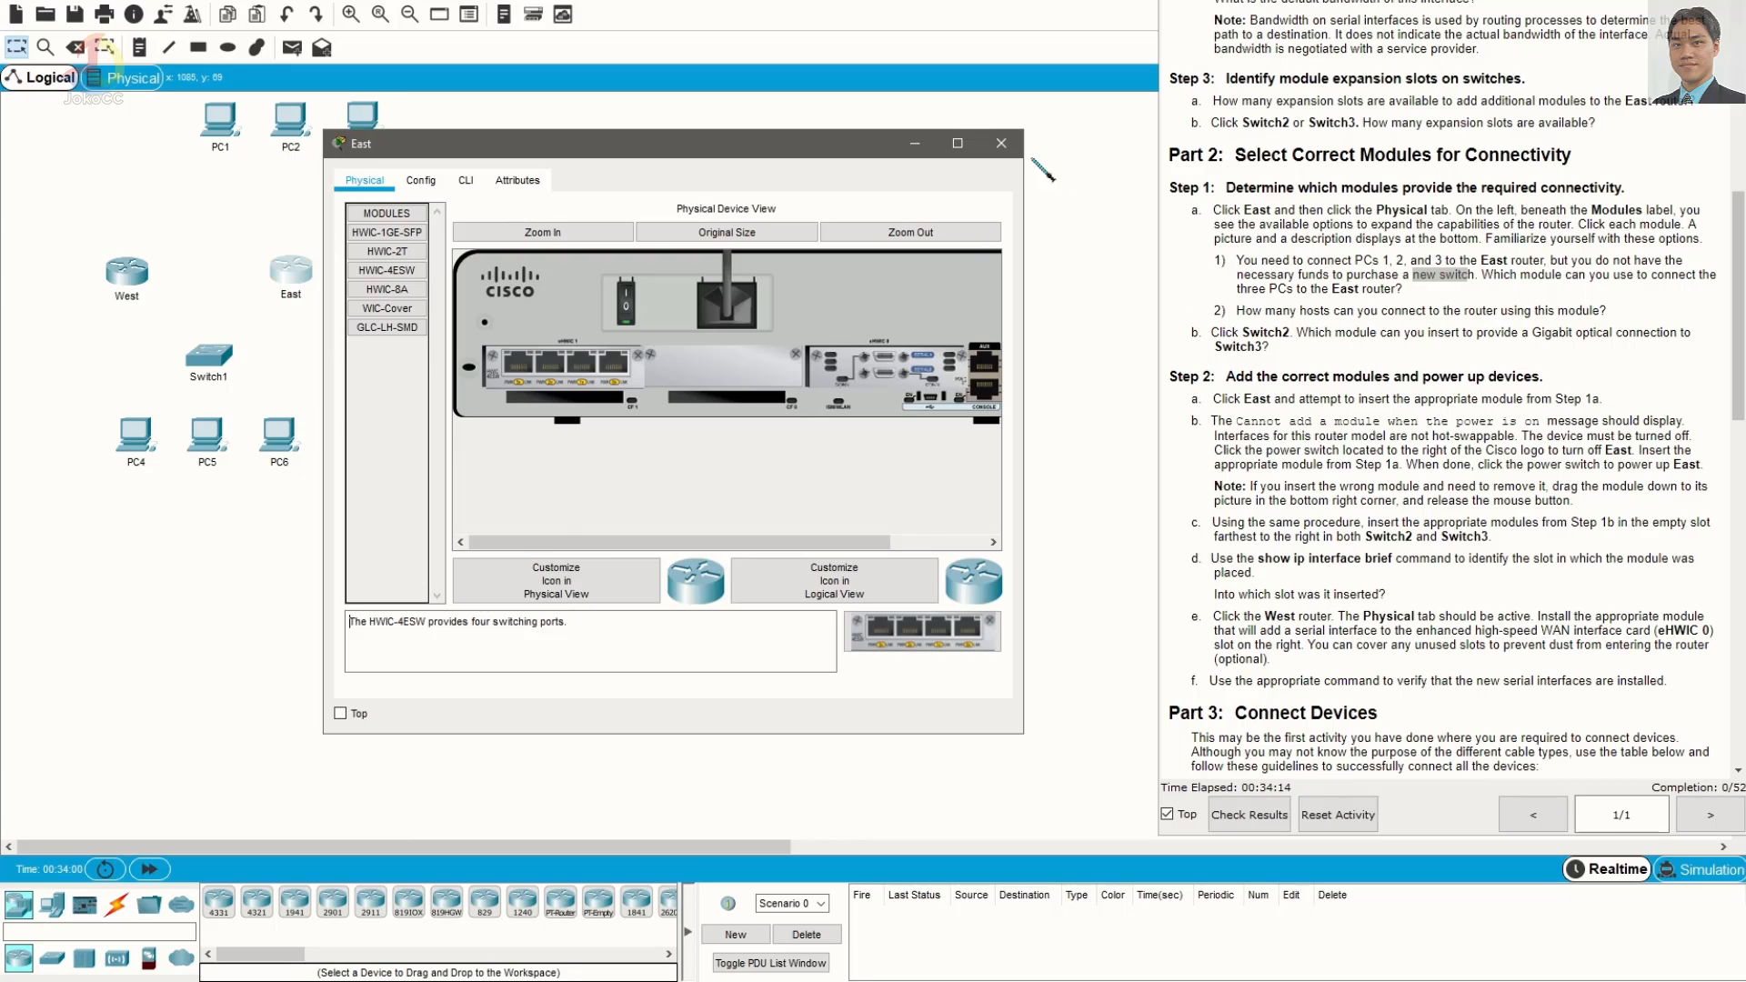
pyautogui.click(1001, 143)
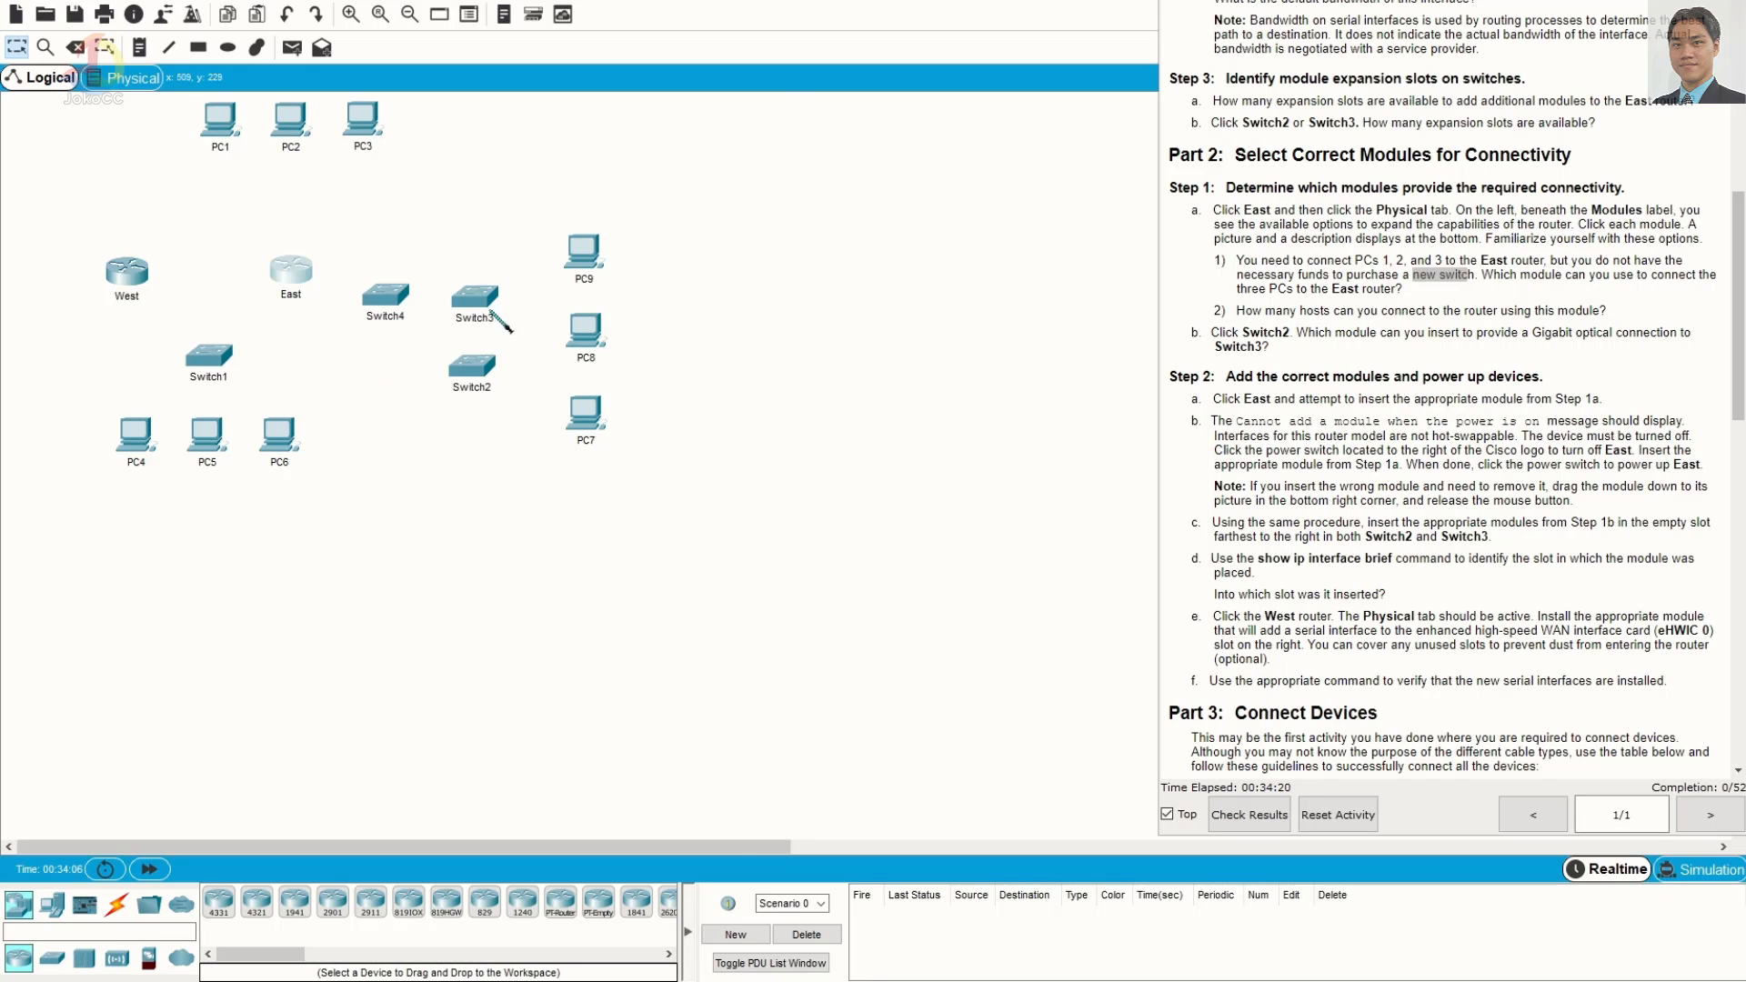
# Open Switch2's physical view in a widened window and inspect the enlarged chassis for its installed modules and empty slots
pyautogui.click(482, 382)
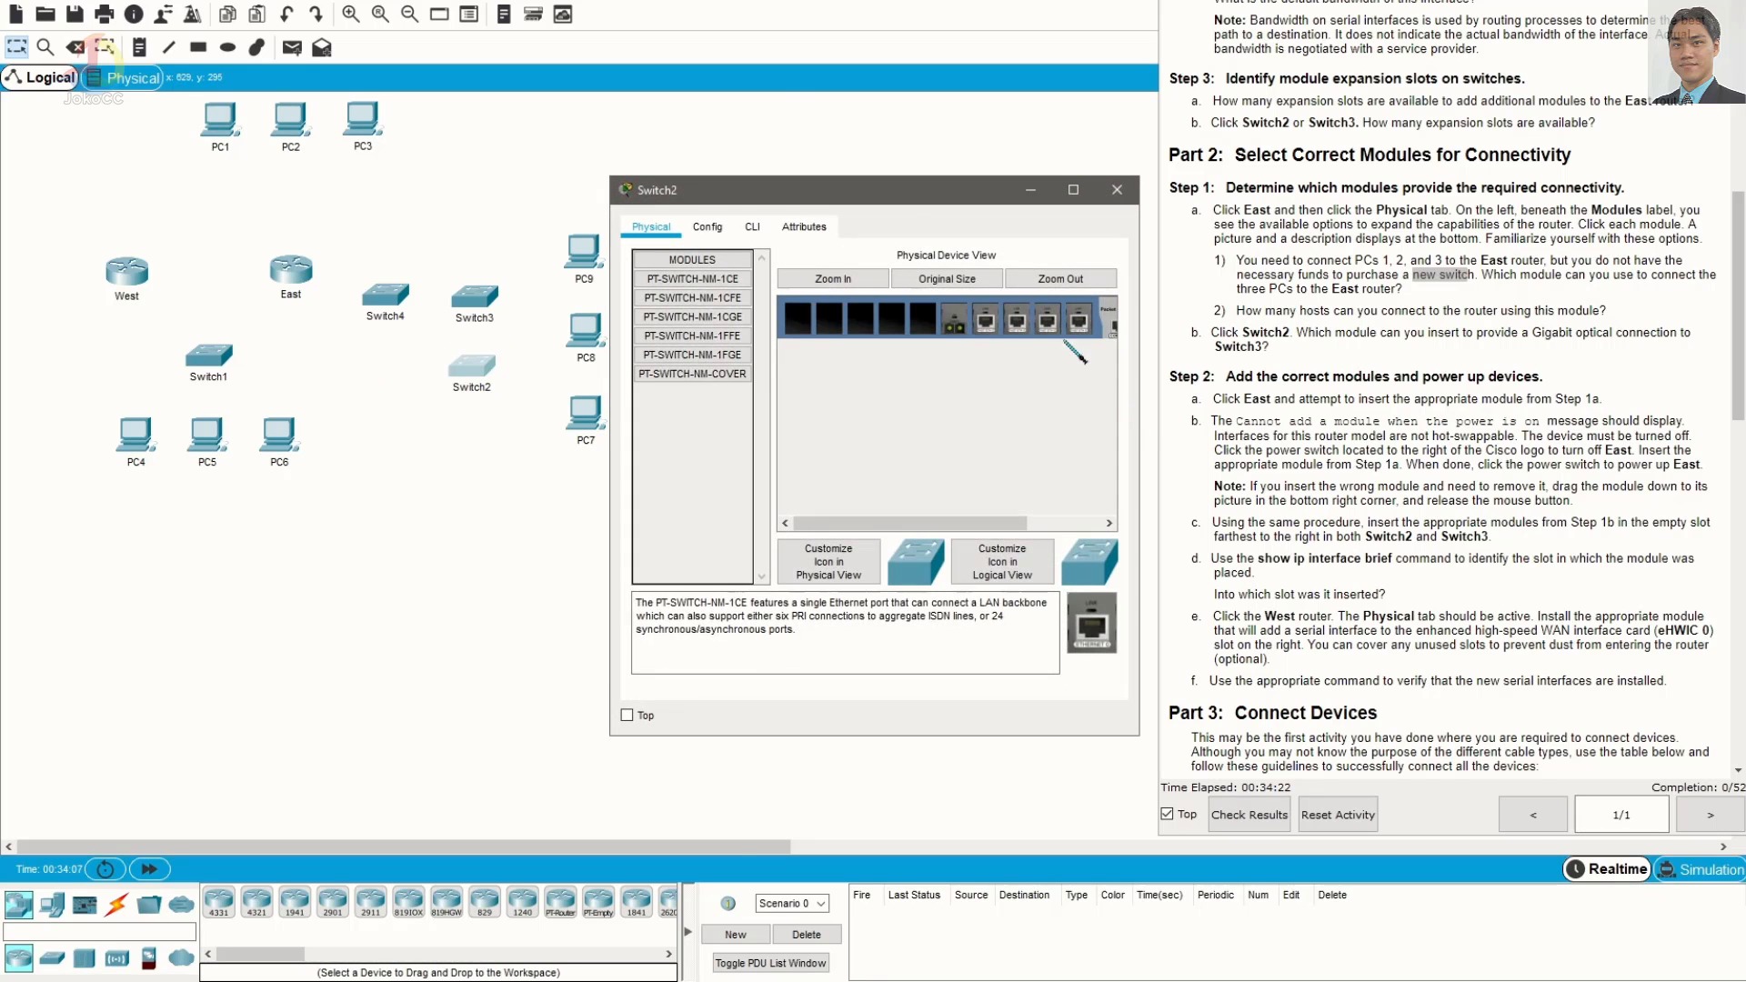
pyautogui.moveTo(894, 198); pyautogui.dragTo(592, 190)
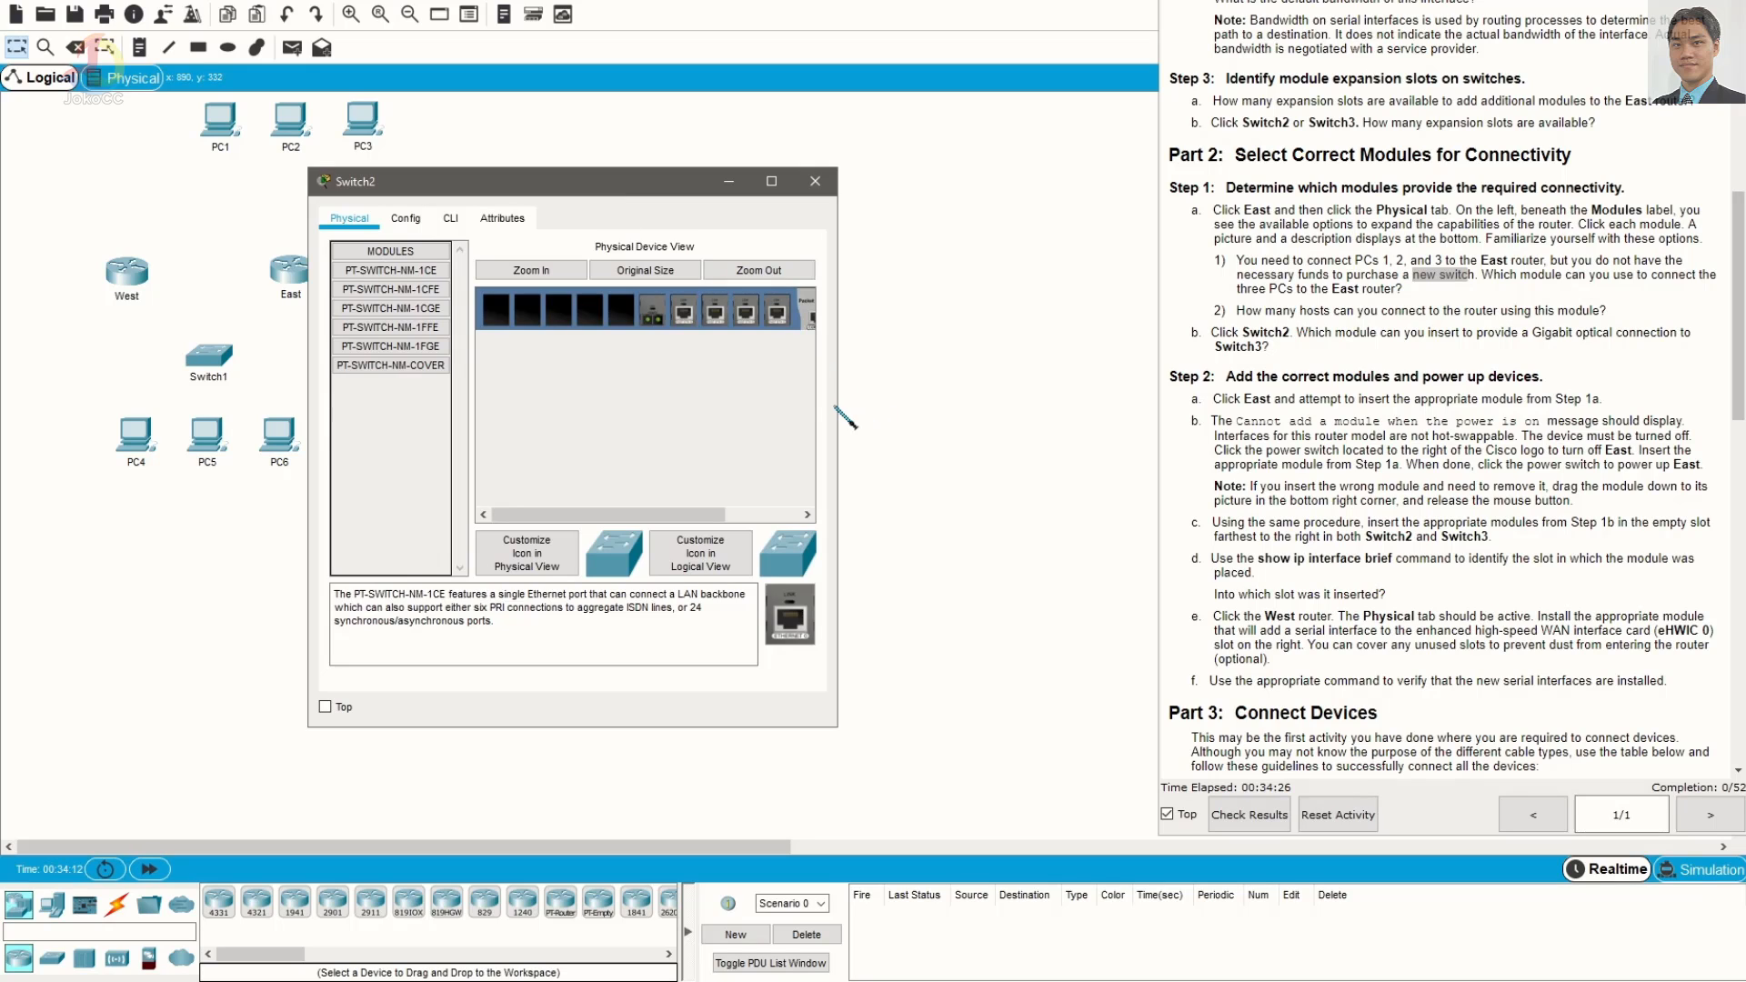
pyautogui.moveTo(838, 405); pyautogui.dragTo(1042, 420)
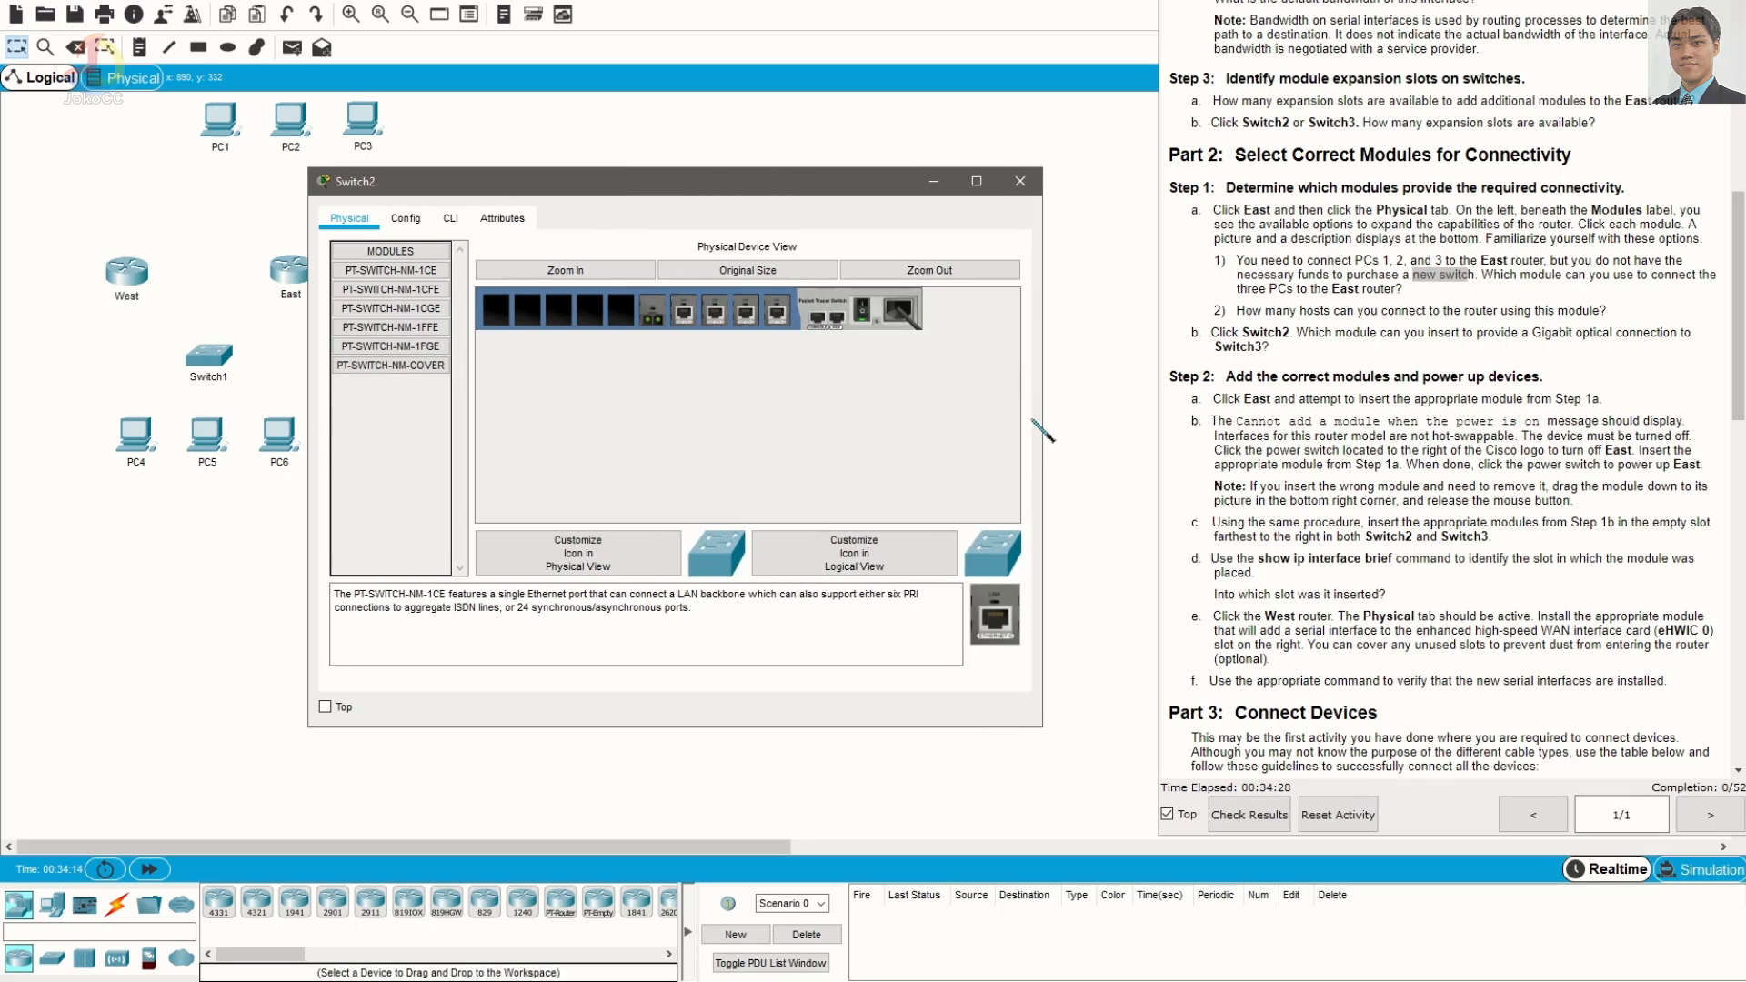
pyautogui.moveTo(699, 195); pyautogui.dragTo(737, 417)
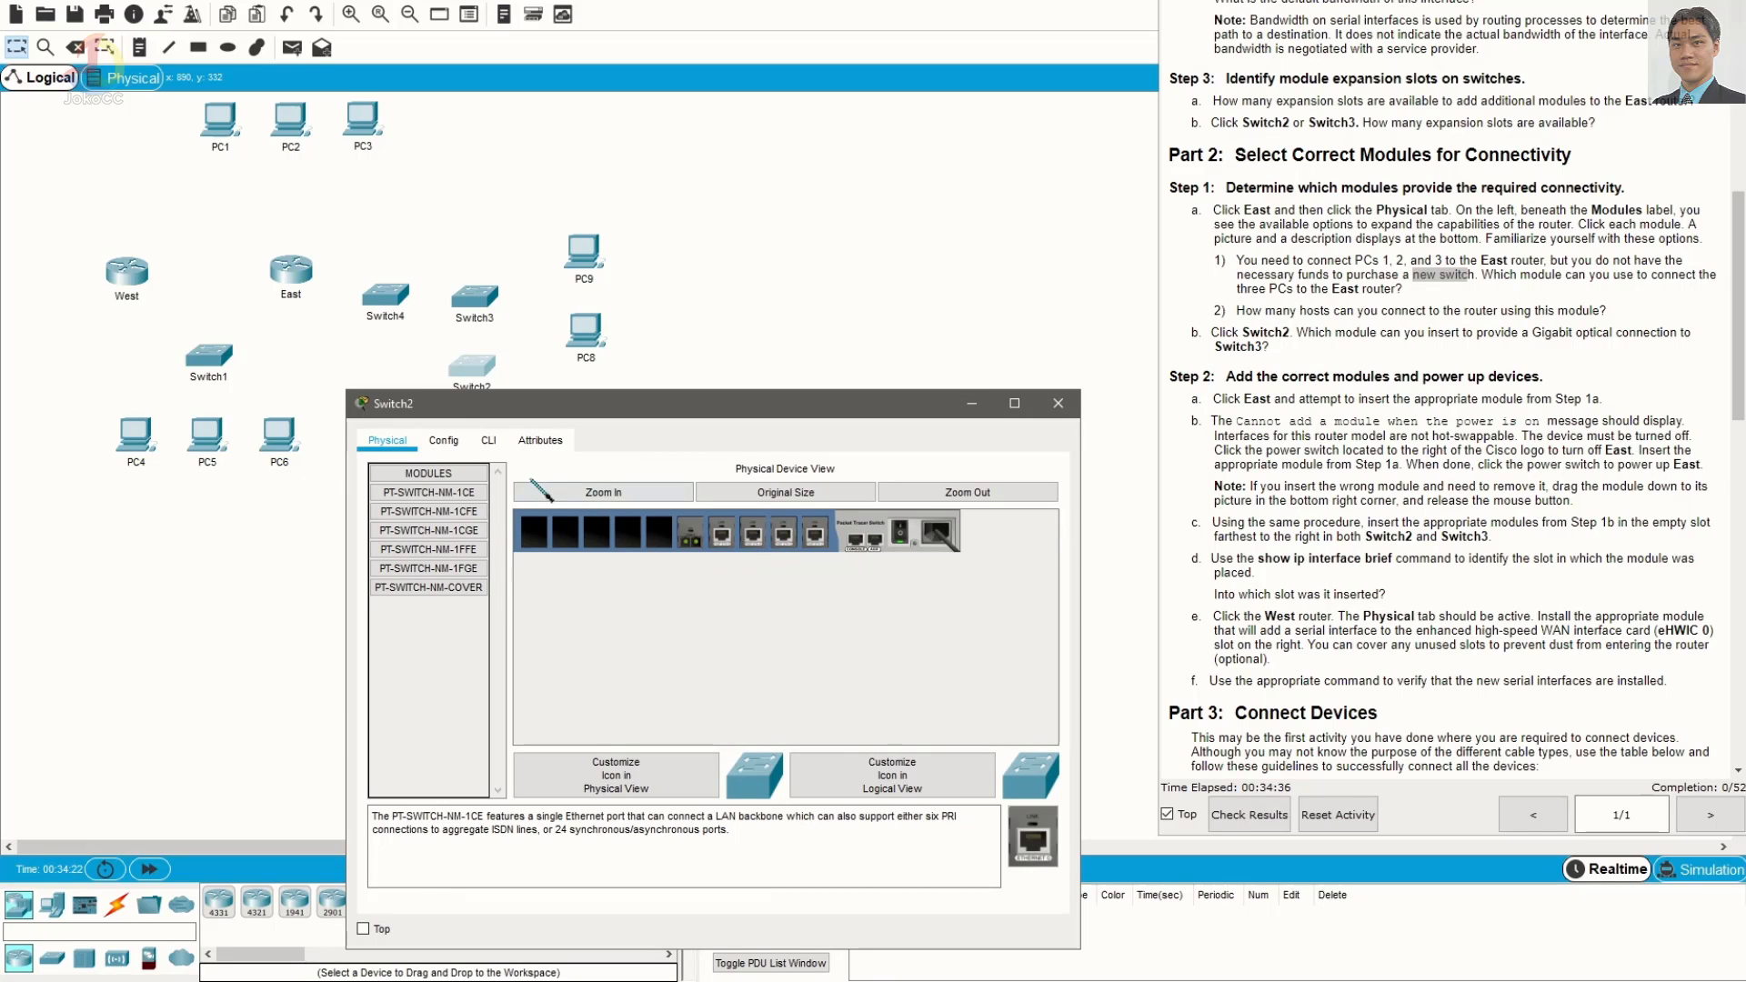
pyautogui.click(564, 493)
pyautogui.moveTo(776, 737); pyautogui.dragTo(987, 774)
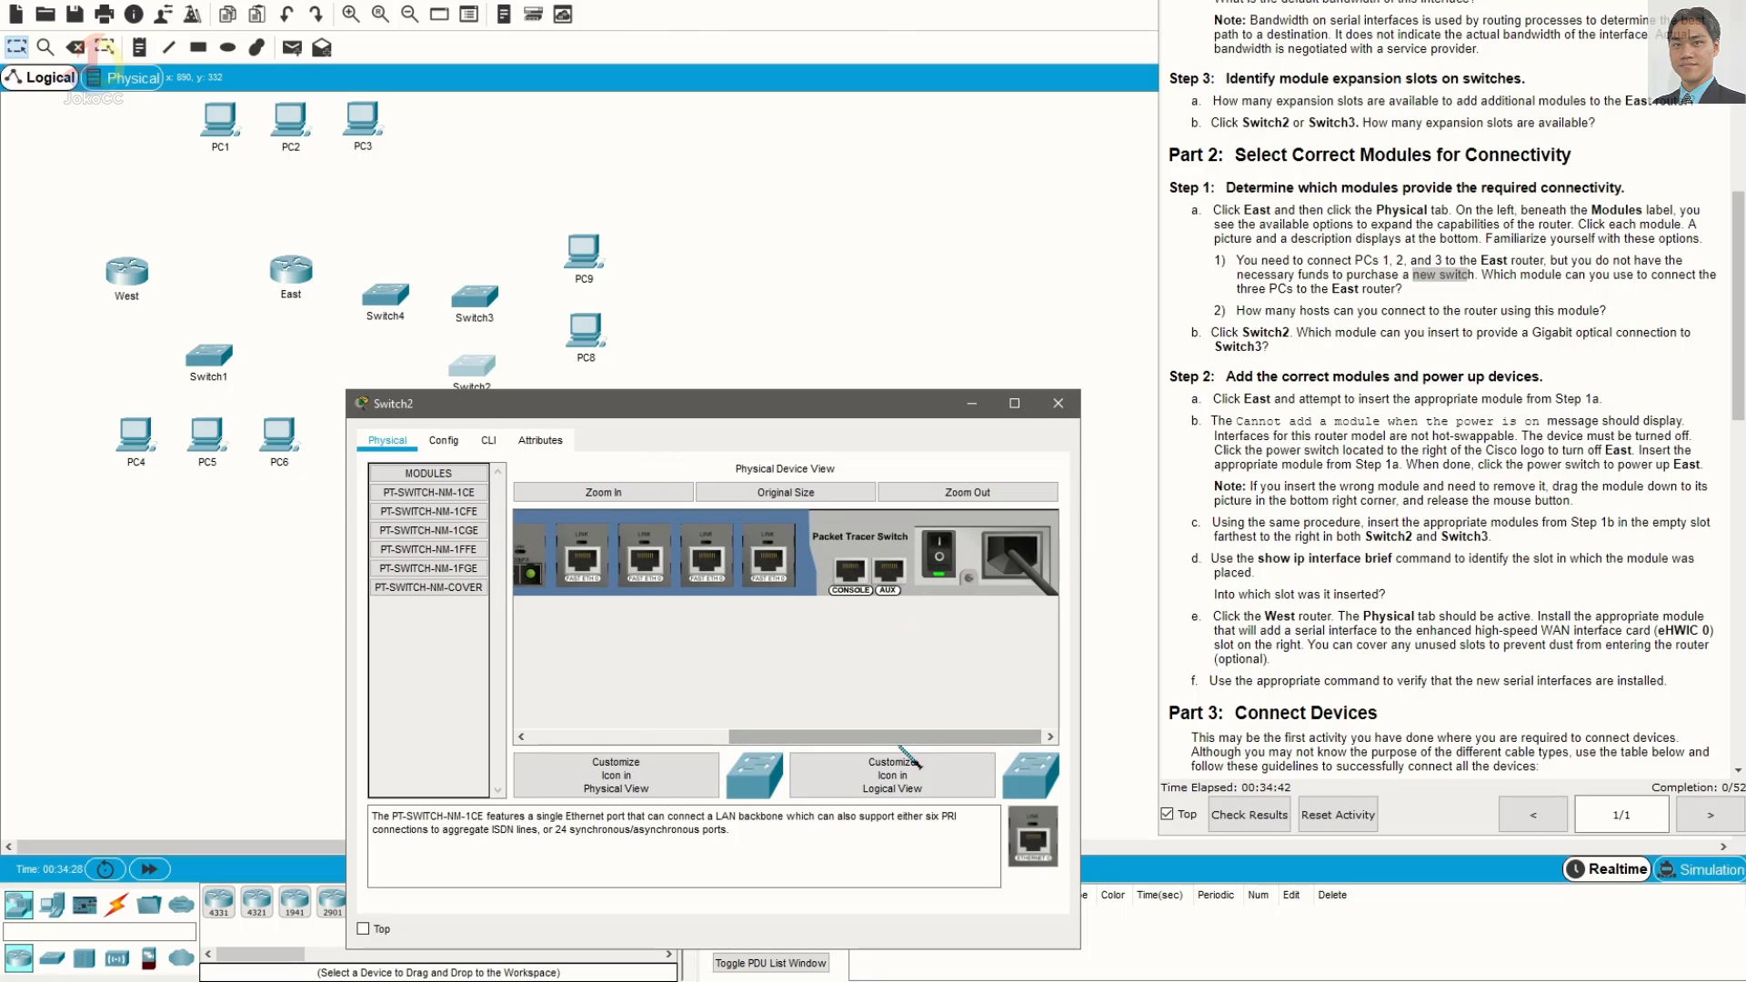
pyautogui.moveTo(892, 736); pyautogui.dragTo(729, 737)
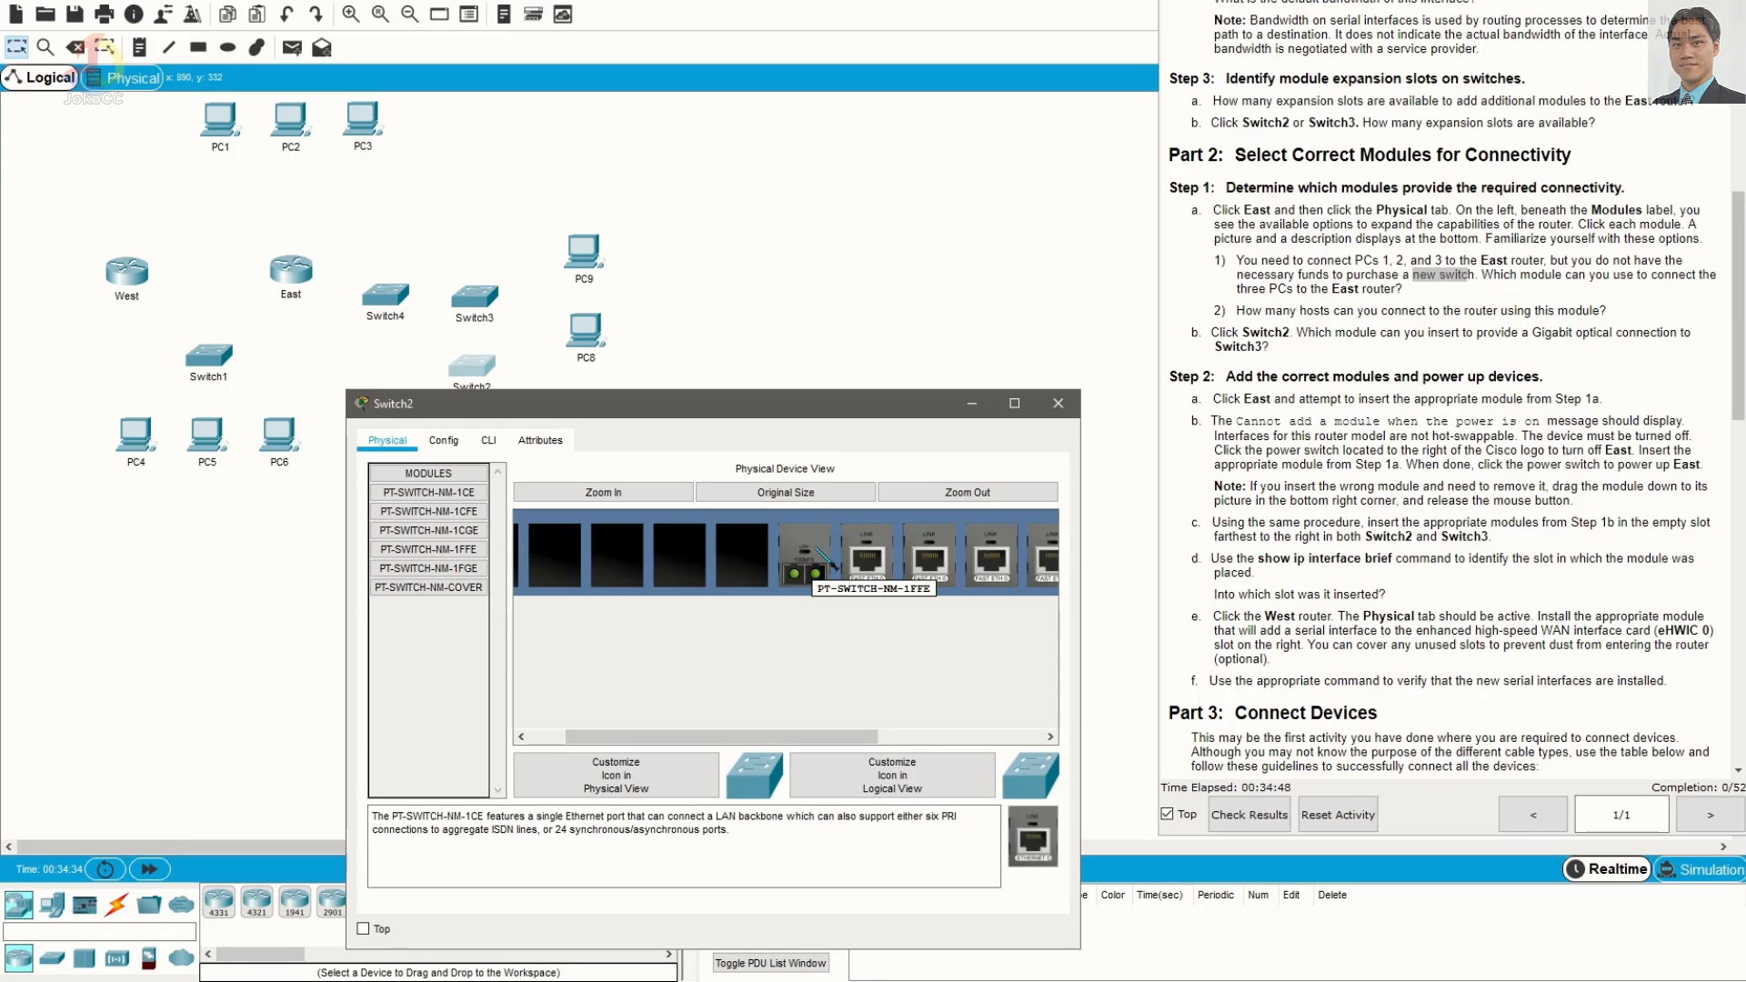
# Compare the descriptions of the PT-SWITCH-NM-1FFE and PT-SWITCH-NM-1FGE modules for Gigabit optical connectivity
pyautogui.click(428, 549)
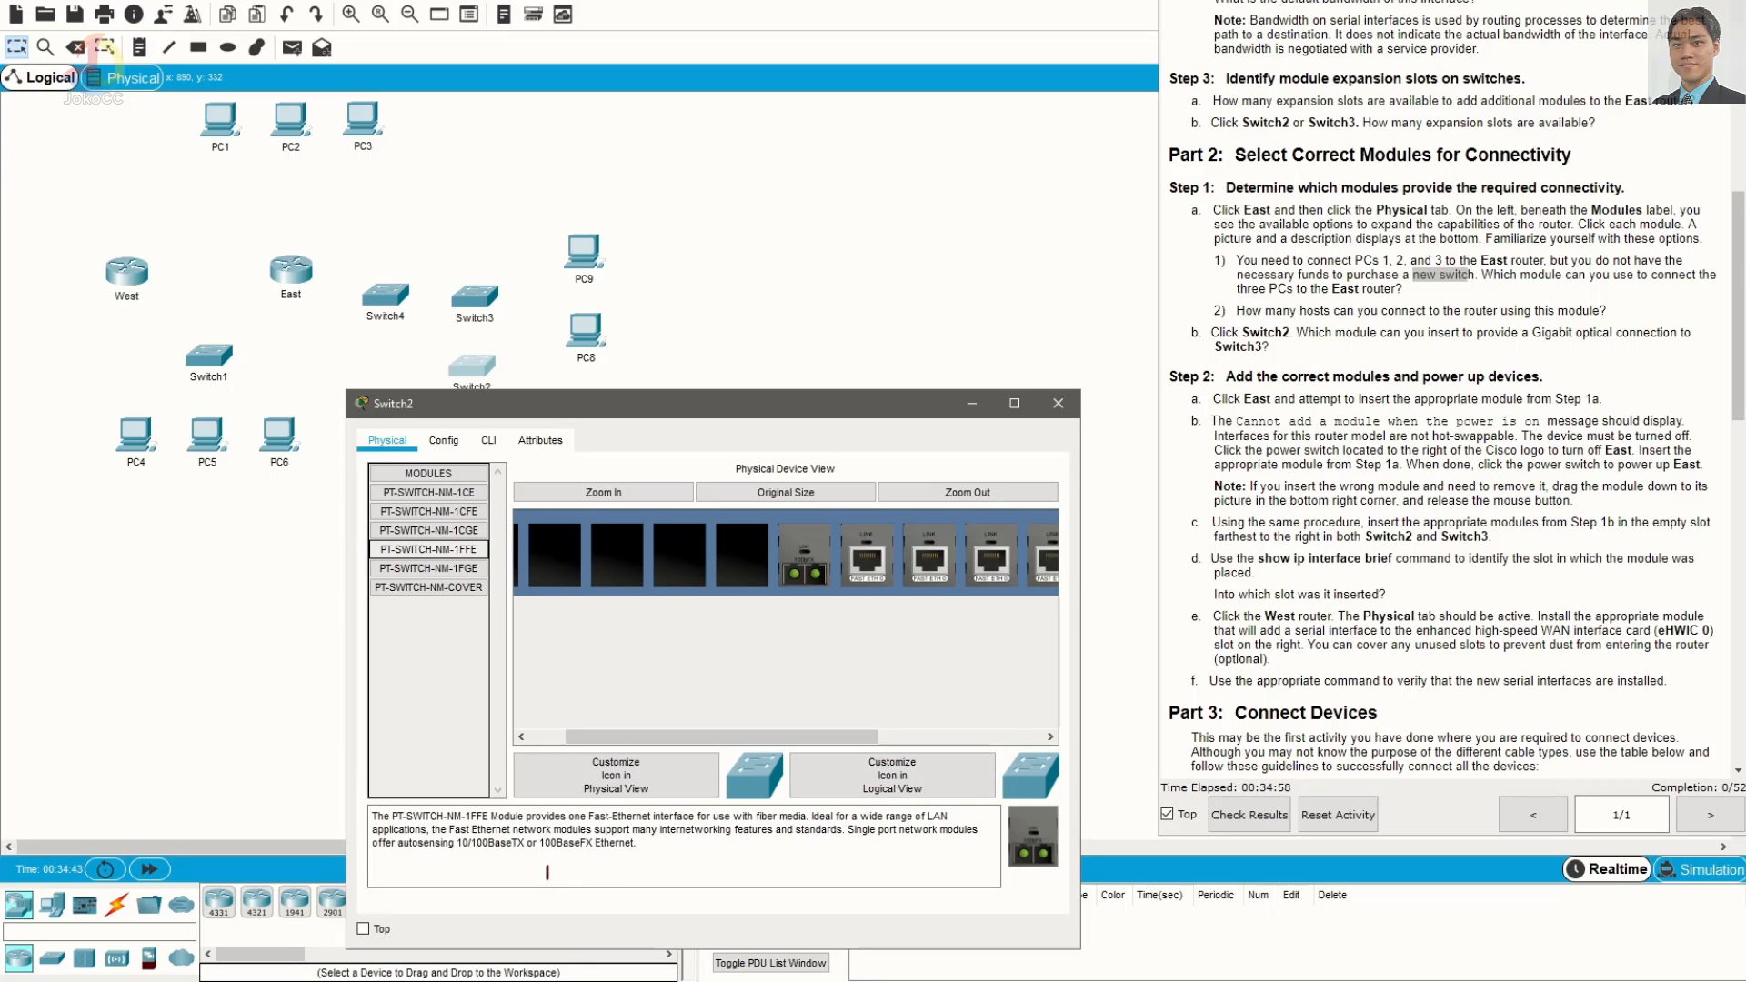
pyautogui.moveTo(492, 816); pyautogui.dragTo(801, 817)
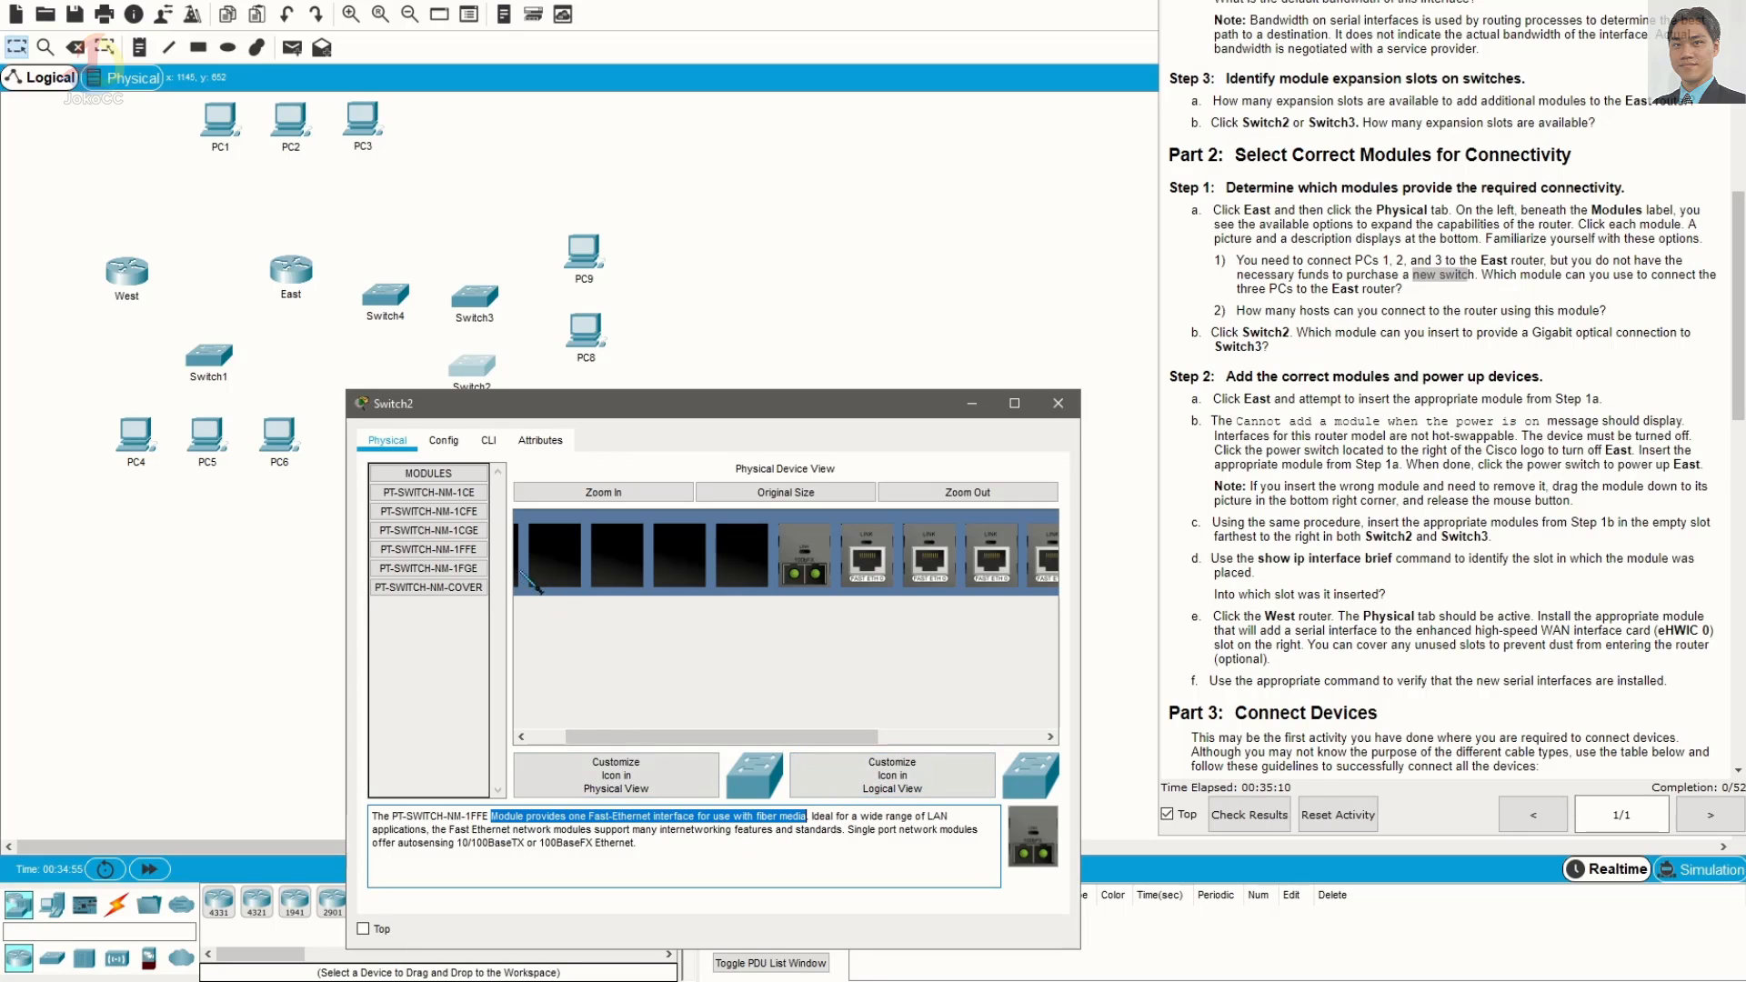
pyautogui.click(480, 571)
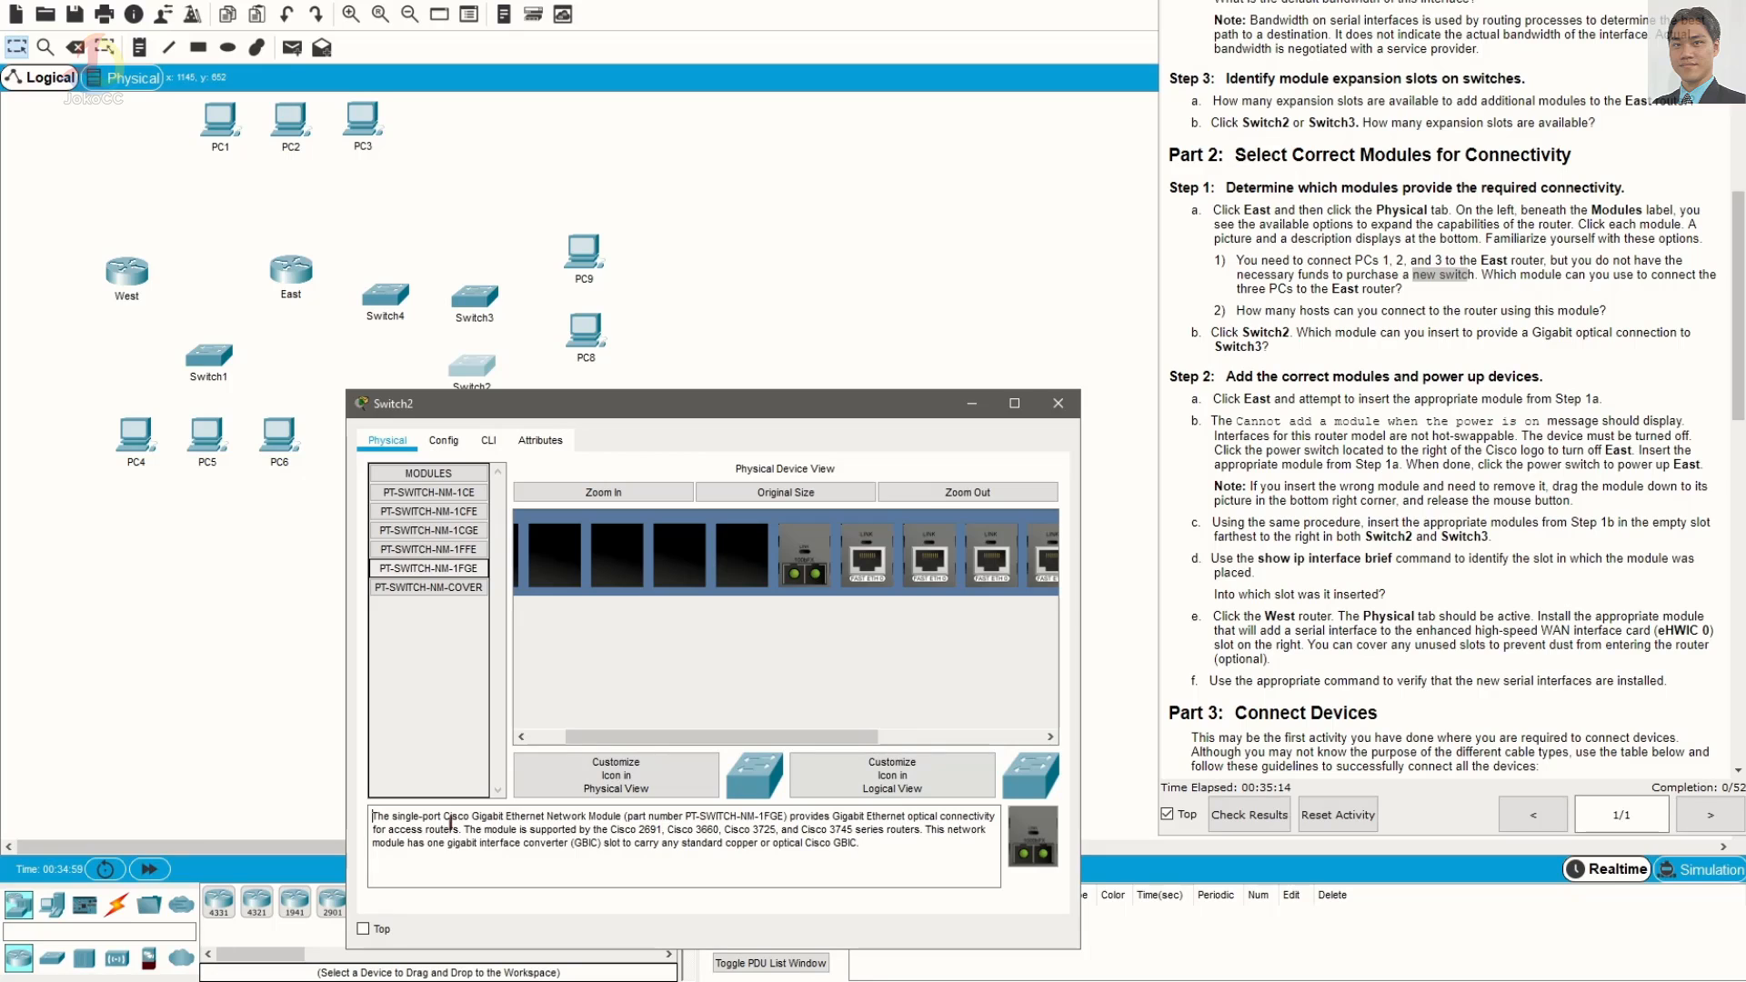
pyautogui.moveTo(450, 825); pyautogui.dragTo(890, 816)
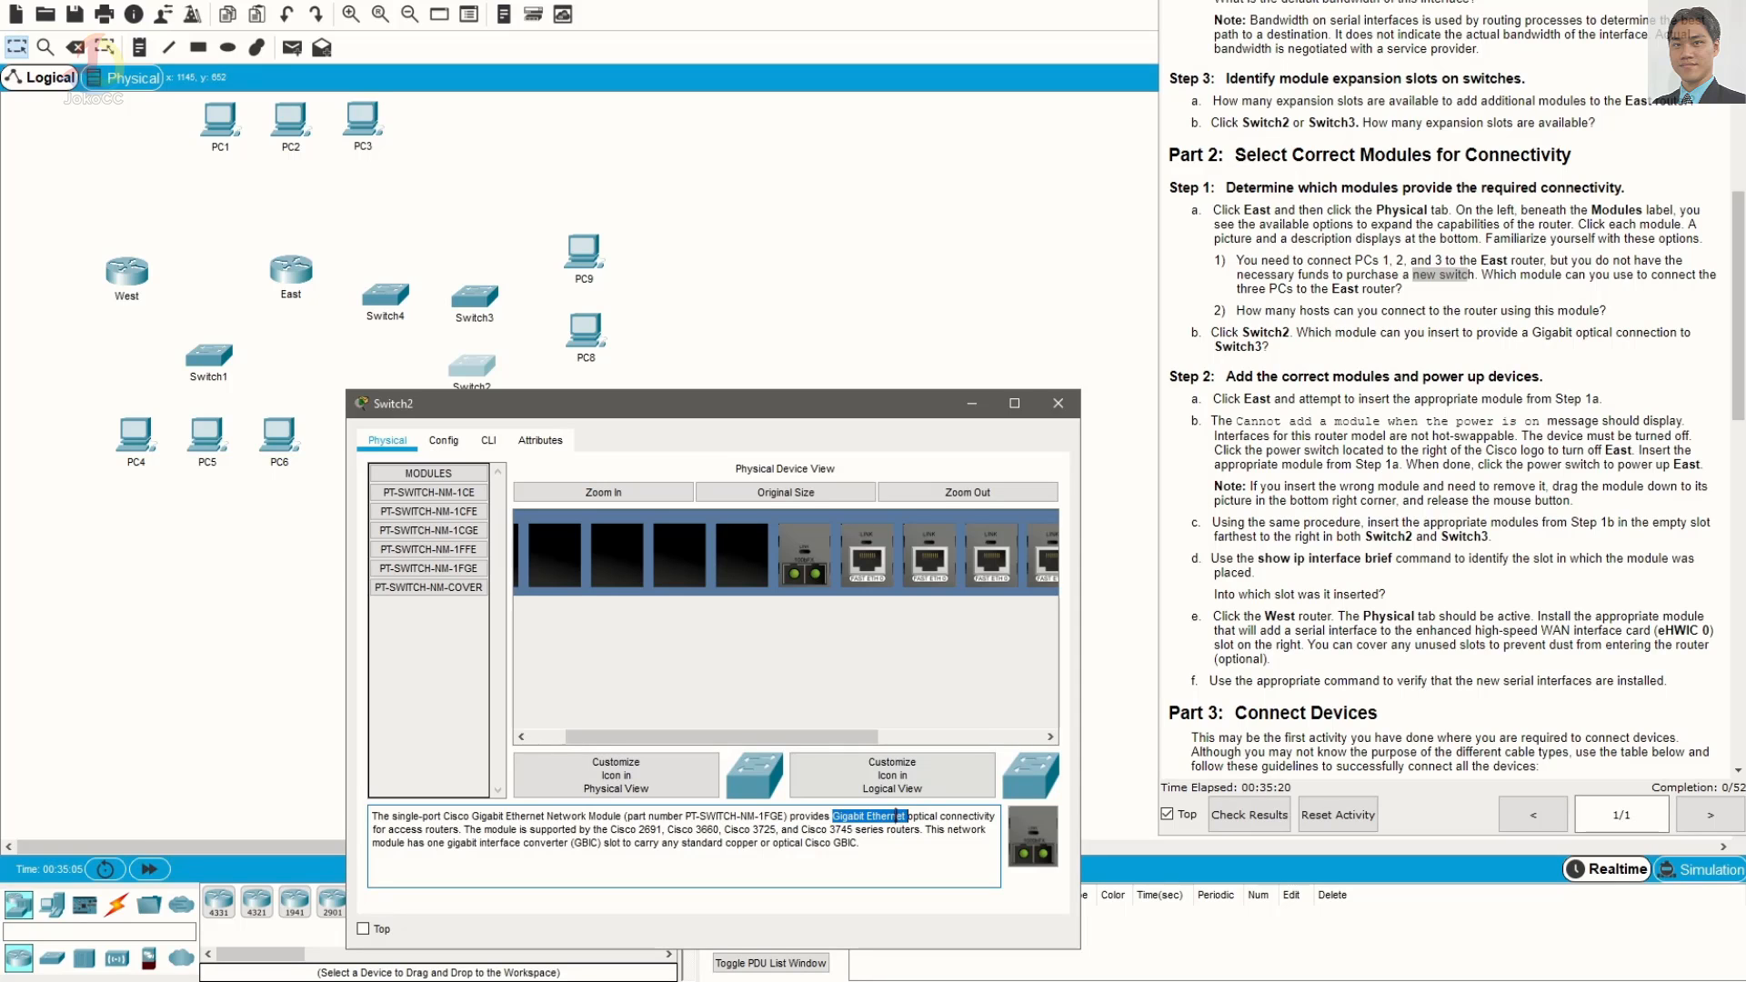
# Power off Switch2 and insert the PT-SWITCH-NM-1FGE module into the empty slot farthest to the right
pyautogui.moveTo(881, 738); pyautogui.dragTo(1032, 737)
pyautogui.click(962, 553)
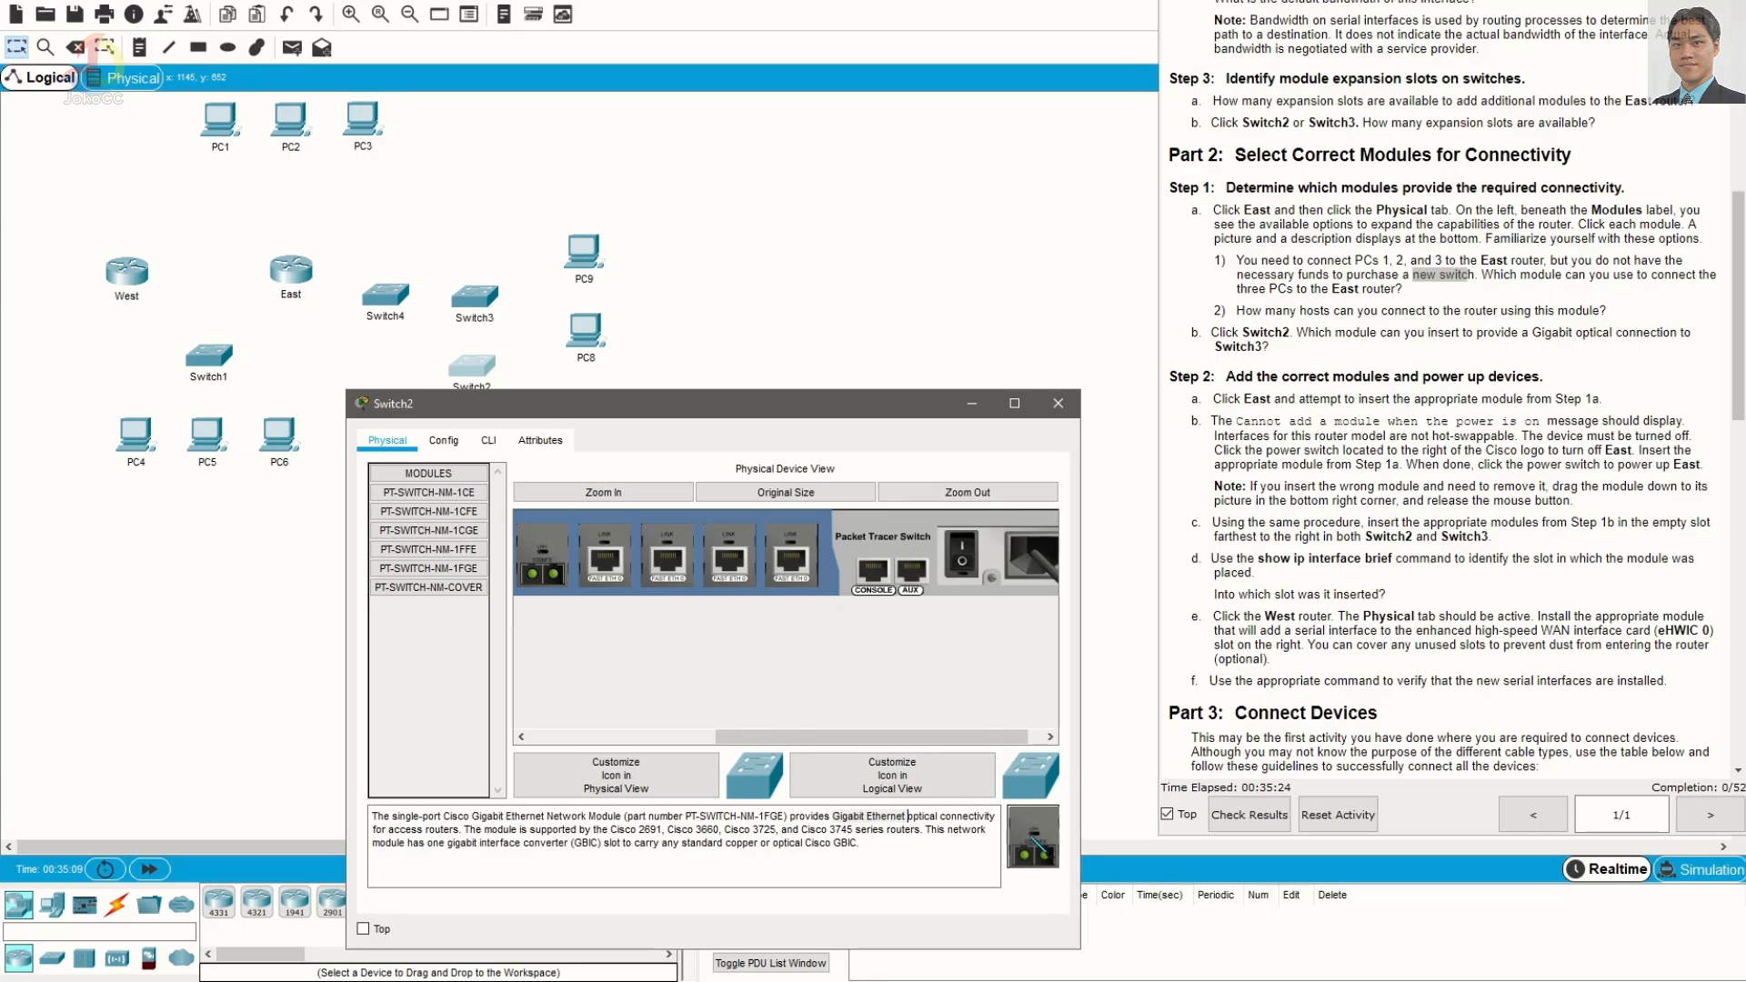
pyautogui.moveTo(871, 737); pyautogui.dragTo(792, 736)
pyautogui.moveTo(1033, 836); pyautogui.dragTo(621, 553)
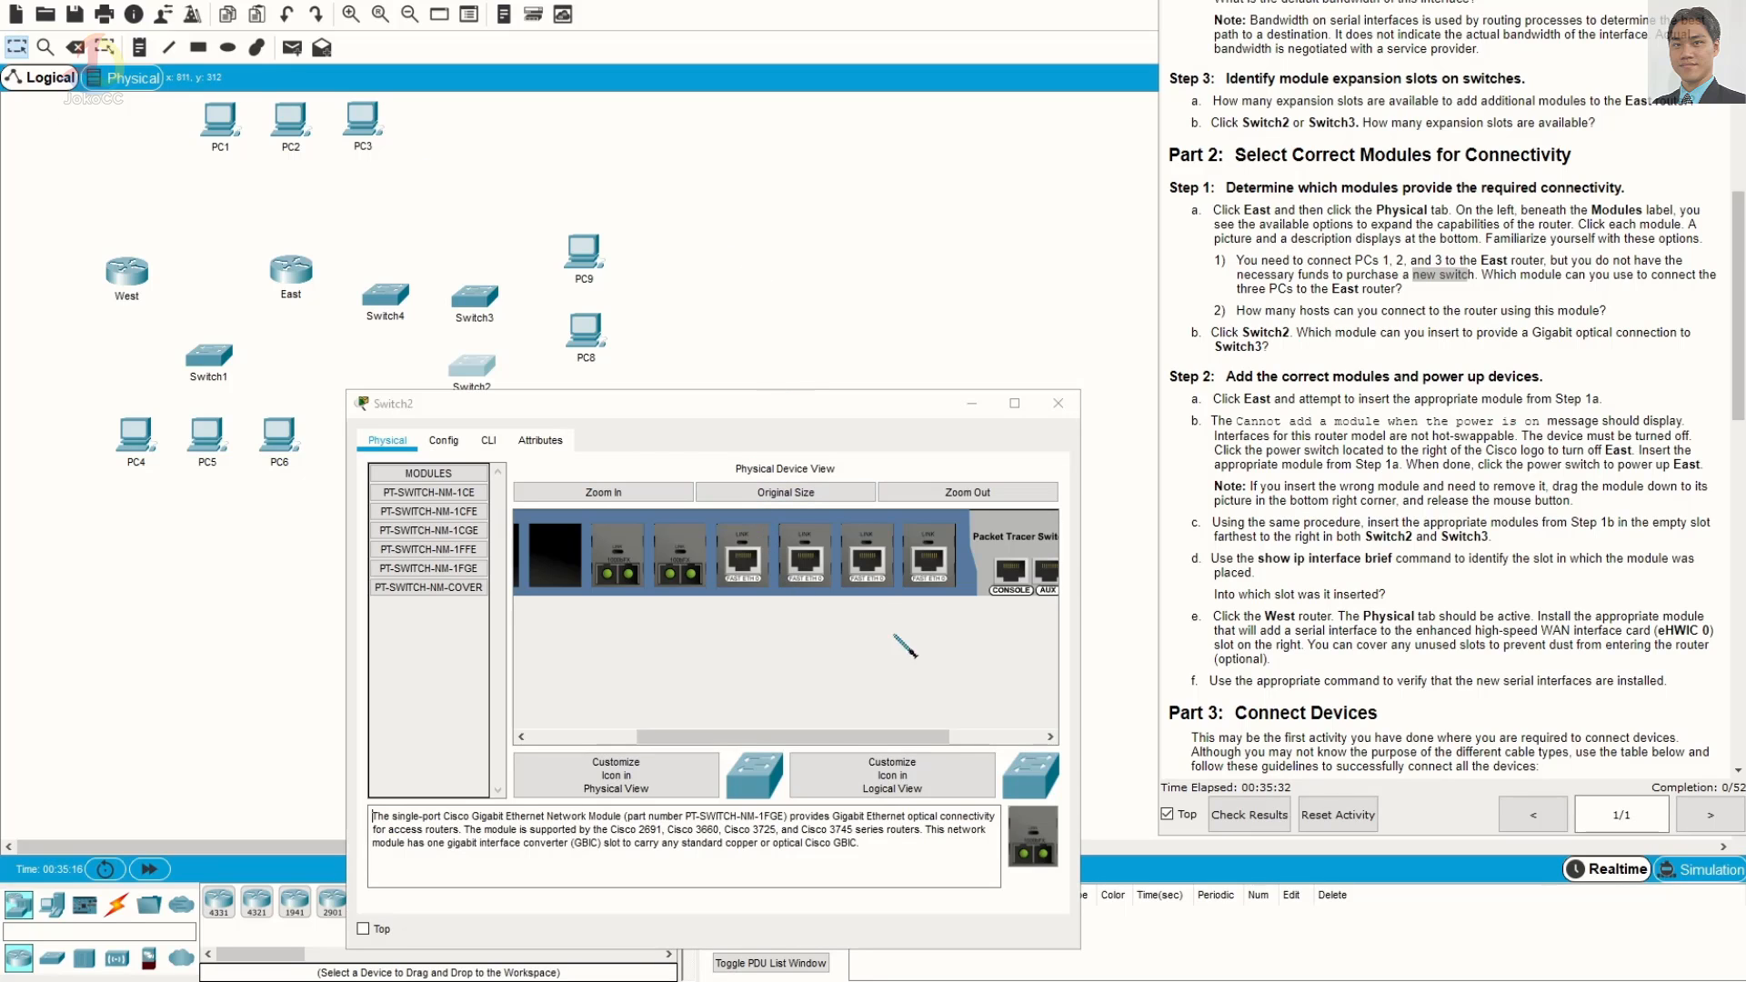
# Review Switch2's module slots and the Step 1b and Step 2 instructions for inserting modules, and close the Switch2 window
pyautogui.moveTo(844, 737); pyautogui.dragTo(764, 738)
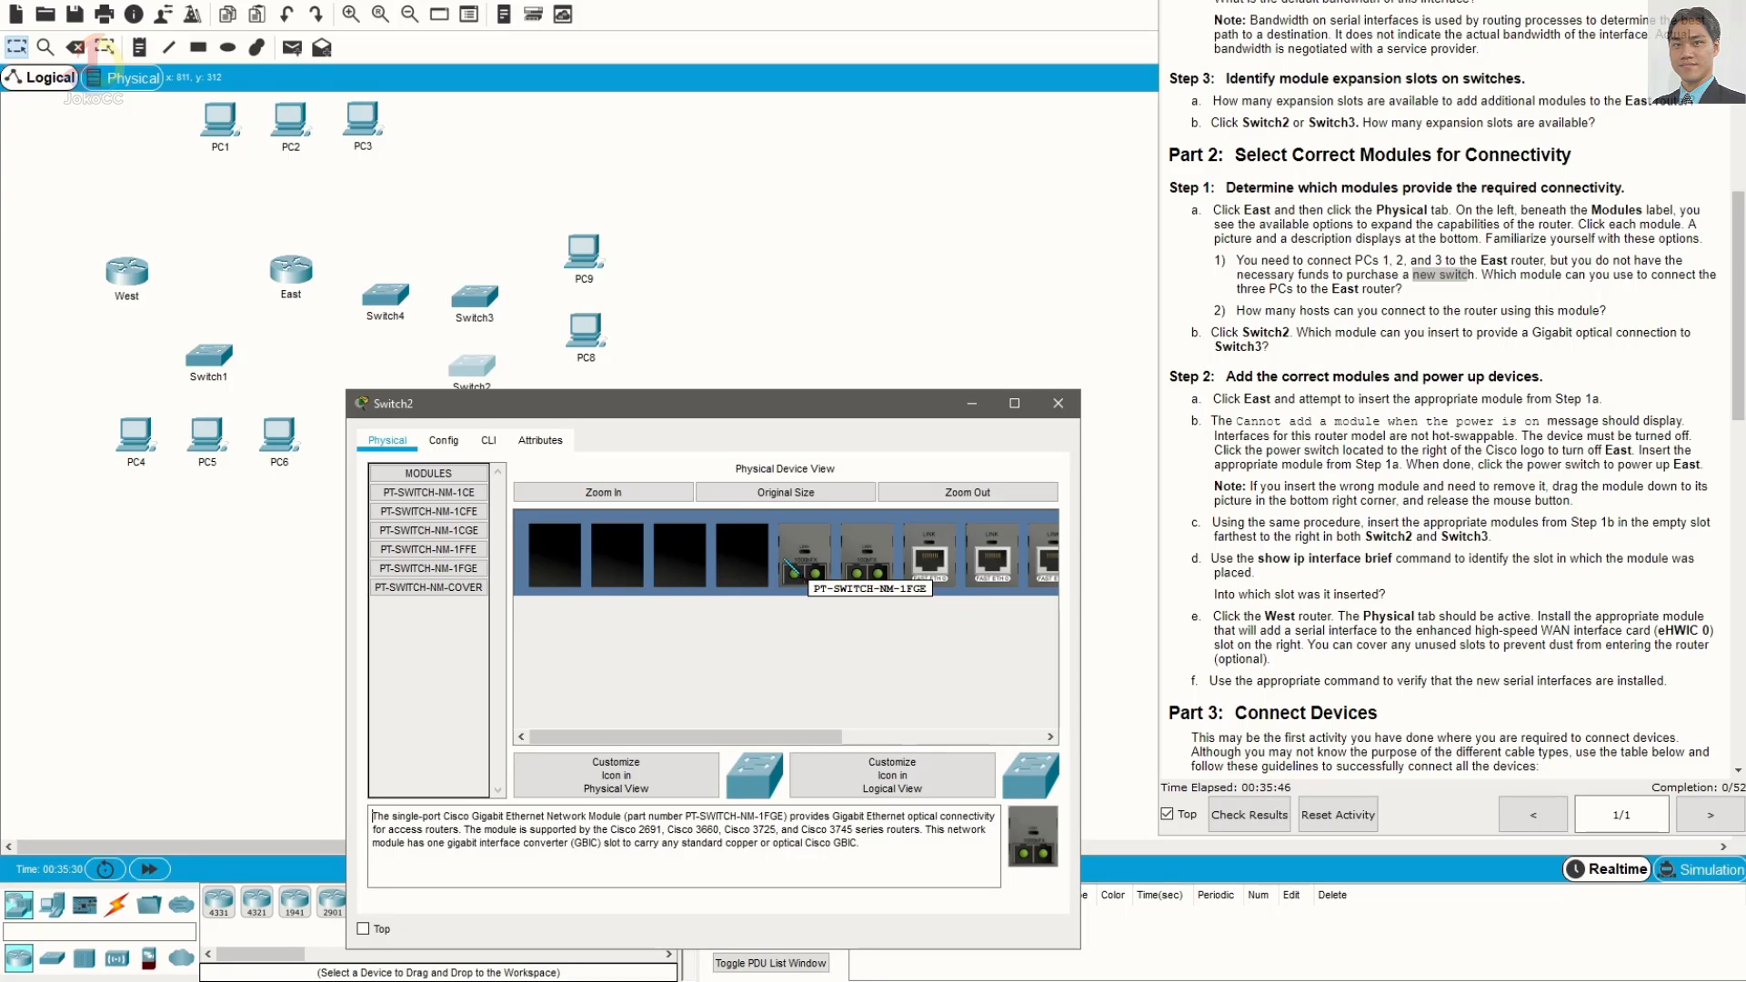
pyautogui.doubleClick(1552, 332)
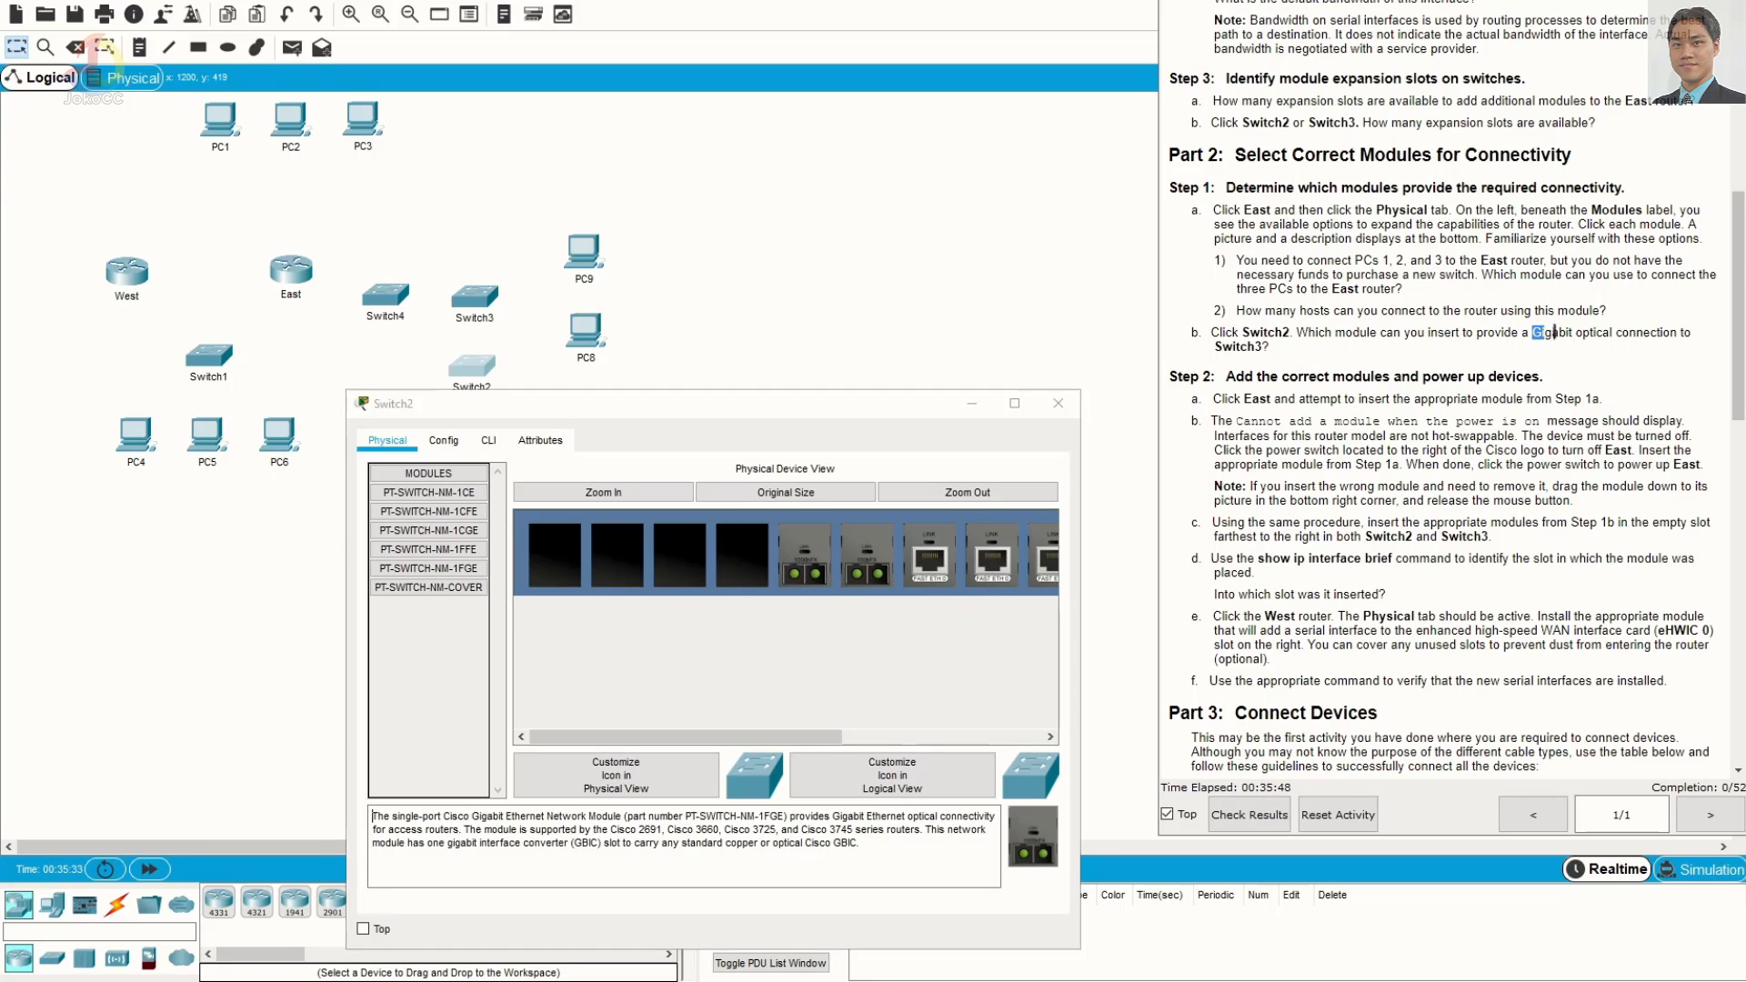
pyautogui.scroll(-4, 1281, 451)
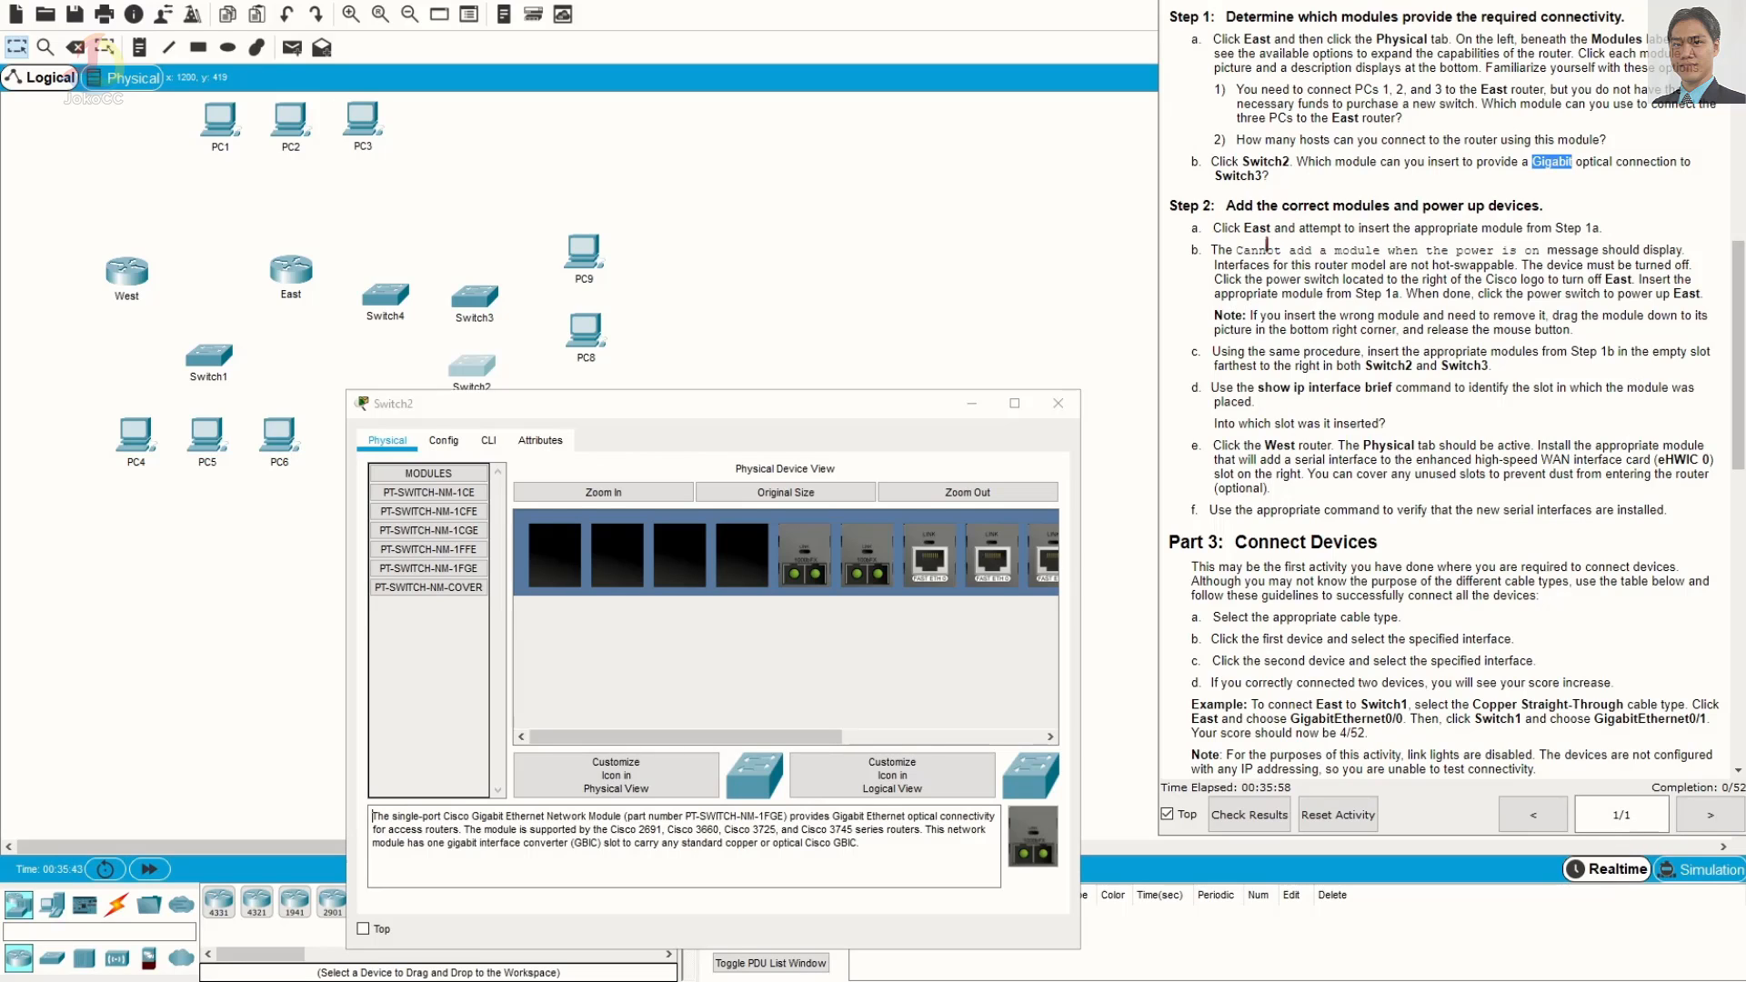
pyautogui.moveTo(1267, 250); pyautogui.dragTo(1438, 284)
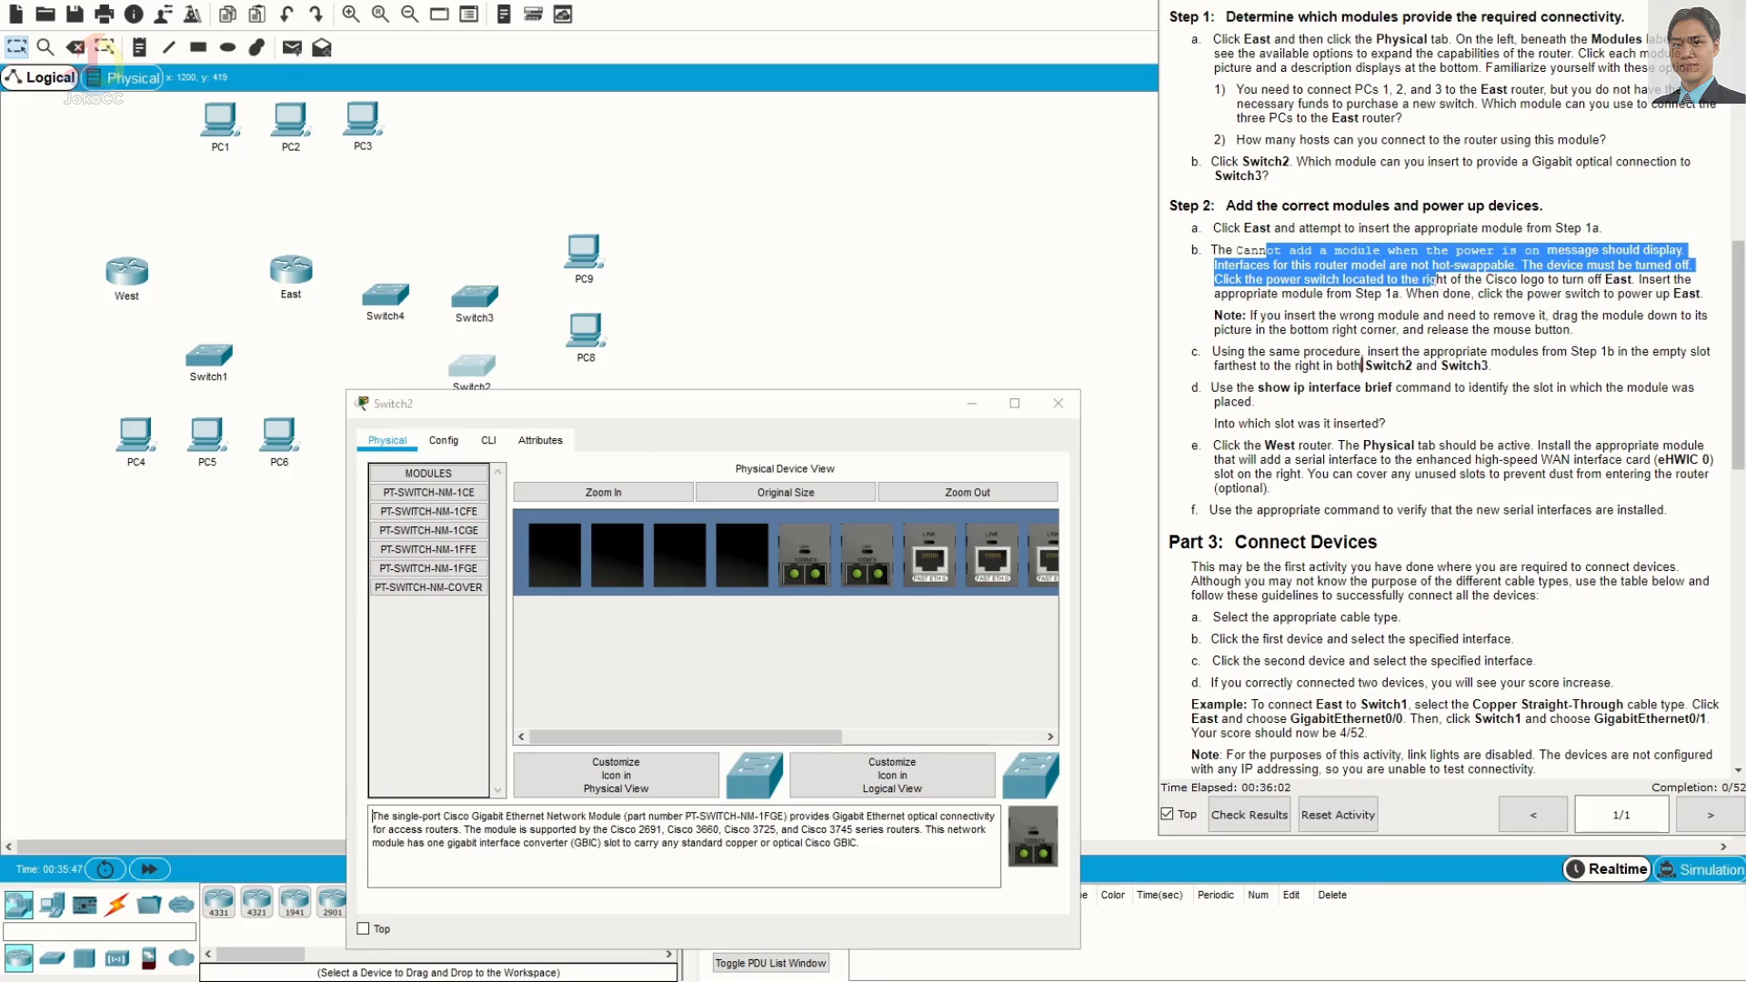
pyautogui.moveTo(1303, 352)
pyautogui.mouseDown()
pyautogui.moveTo(1596, 355)
pyautogui.moveTo(1621, 378)
pyautogui.moveTo(1600, 352)
pyautogui.moveTo(1422, 367)
pyautogui.moveTo(1437, 390)
pyautogui.moveTo(1382, 366)
pyautogui.moveTo(1440, 356)
pyautogui.moveTo(1326, 368)
pyautogui.moveTo(1296, 389)
pyautogui.moveTo(1276, 366)
pyautogui.mouseUp()
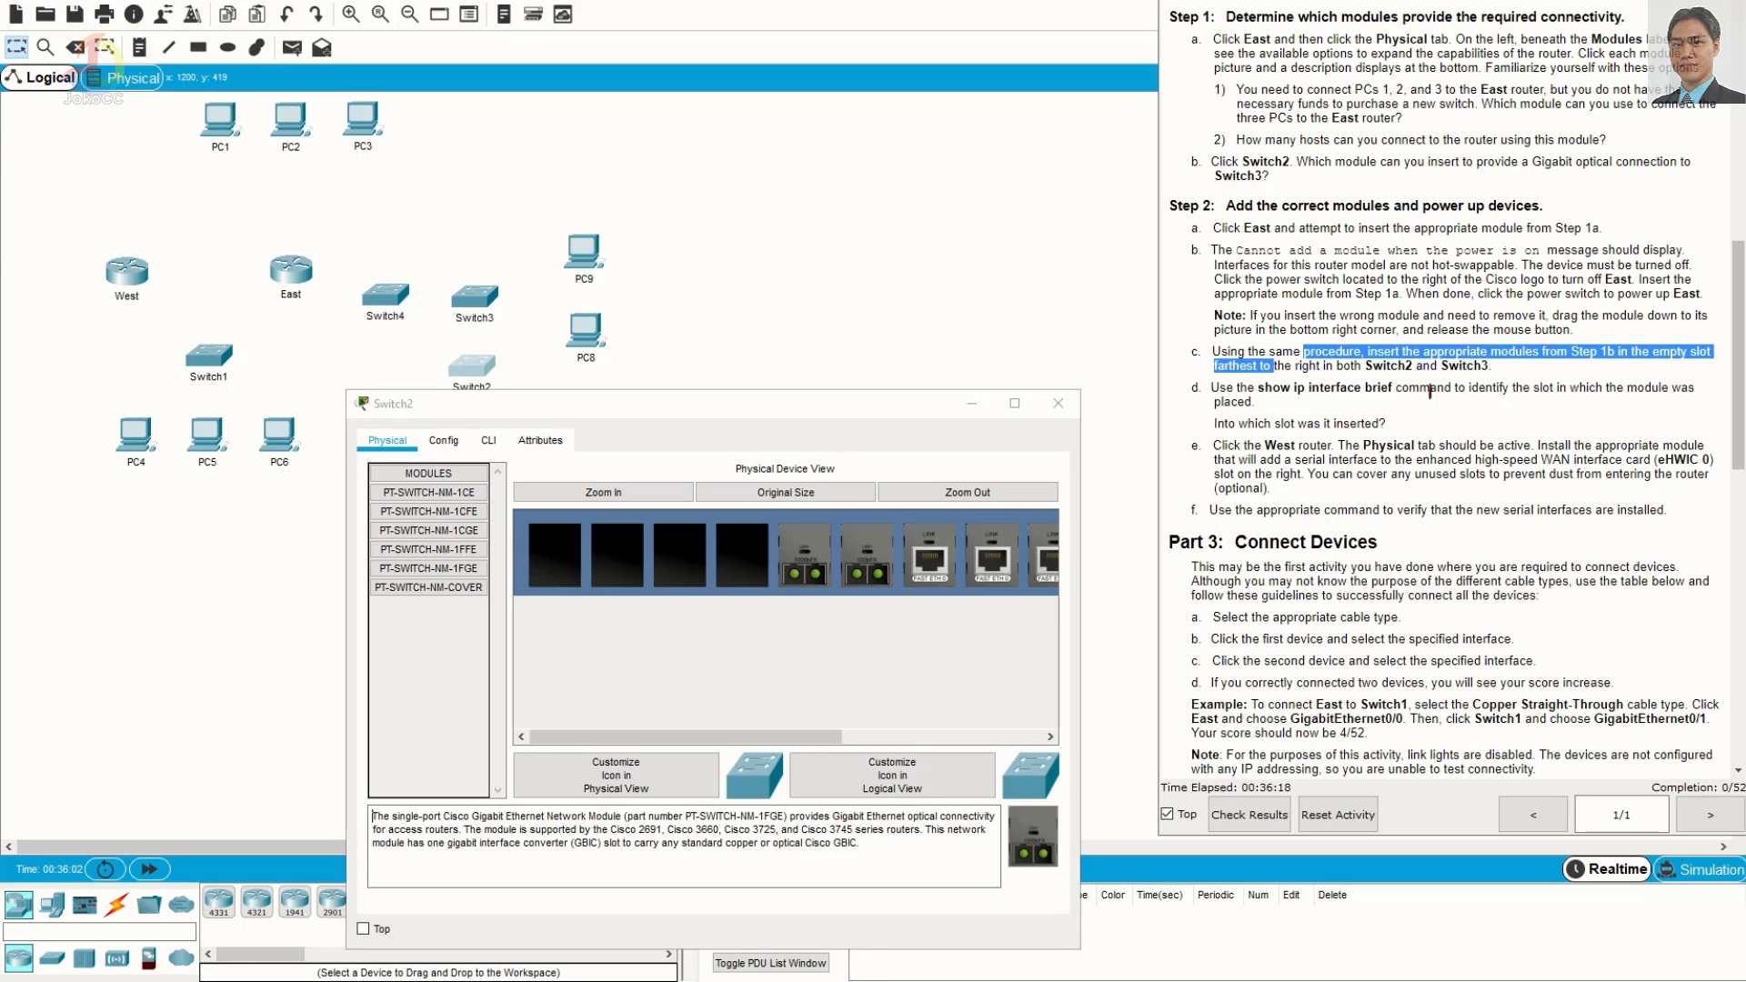
pyautogui.moveTo(1392, 365); pyautogui.dragTo(1424, 366)
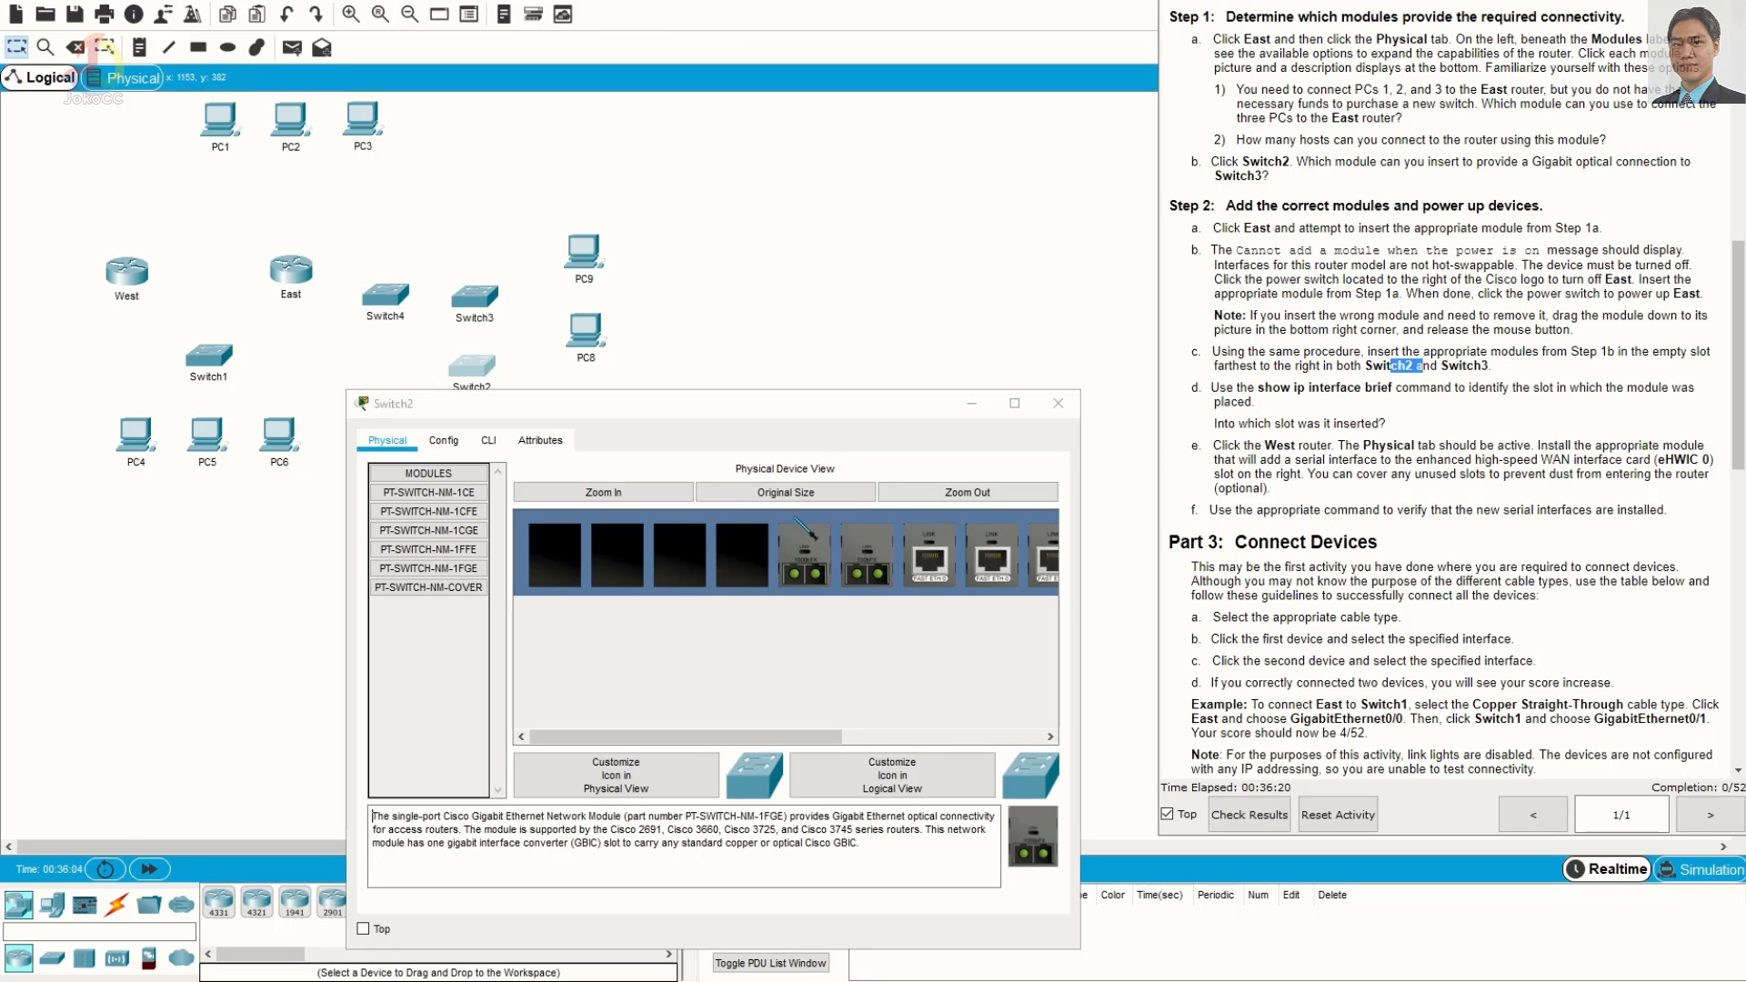
pyautogui.click(1058, 403)
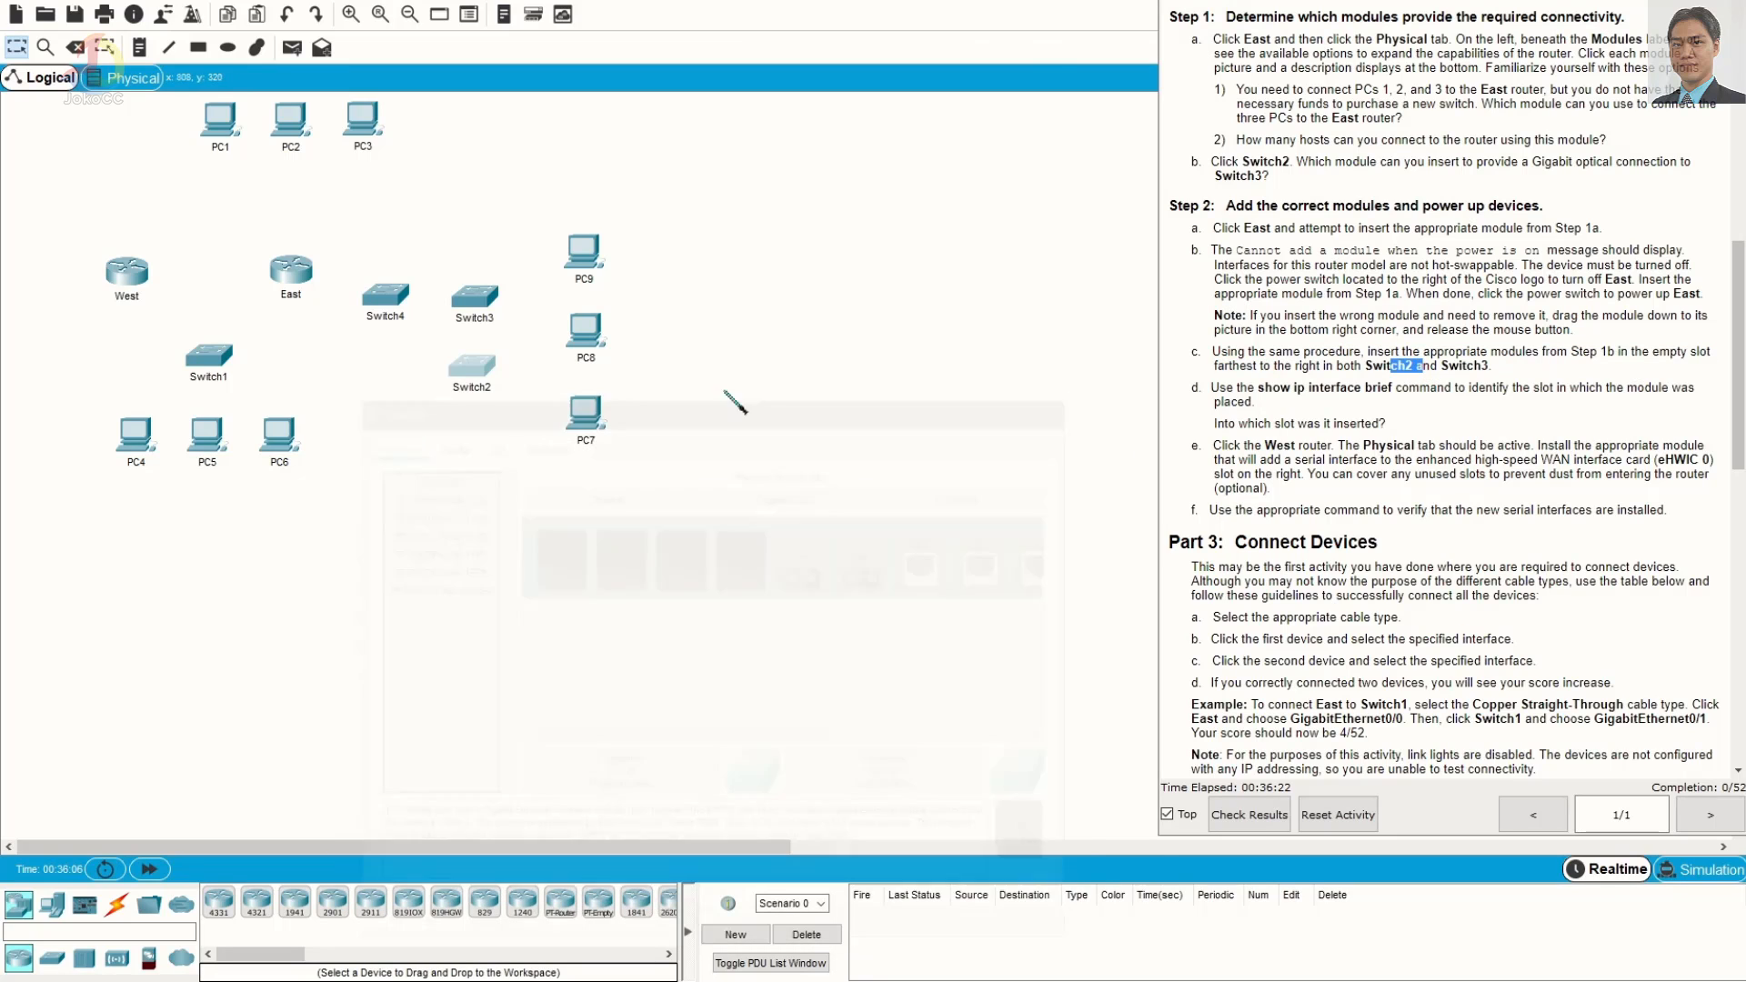
# Open Switch3's physical view in a widened window, enlarge the chassis and power the switch off
pyautogui.click(475, 297)
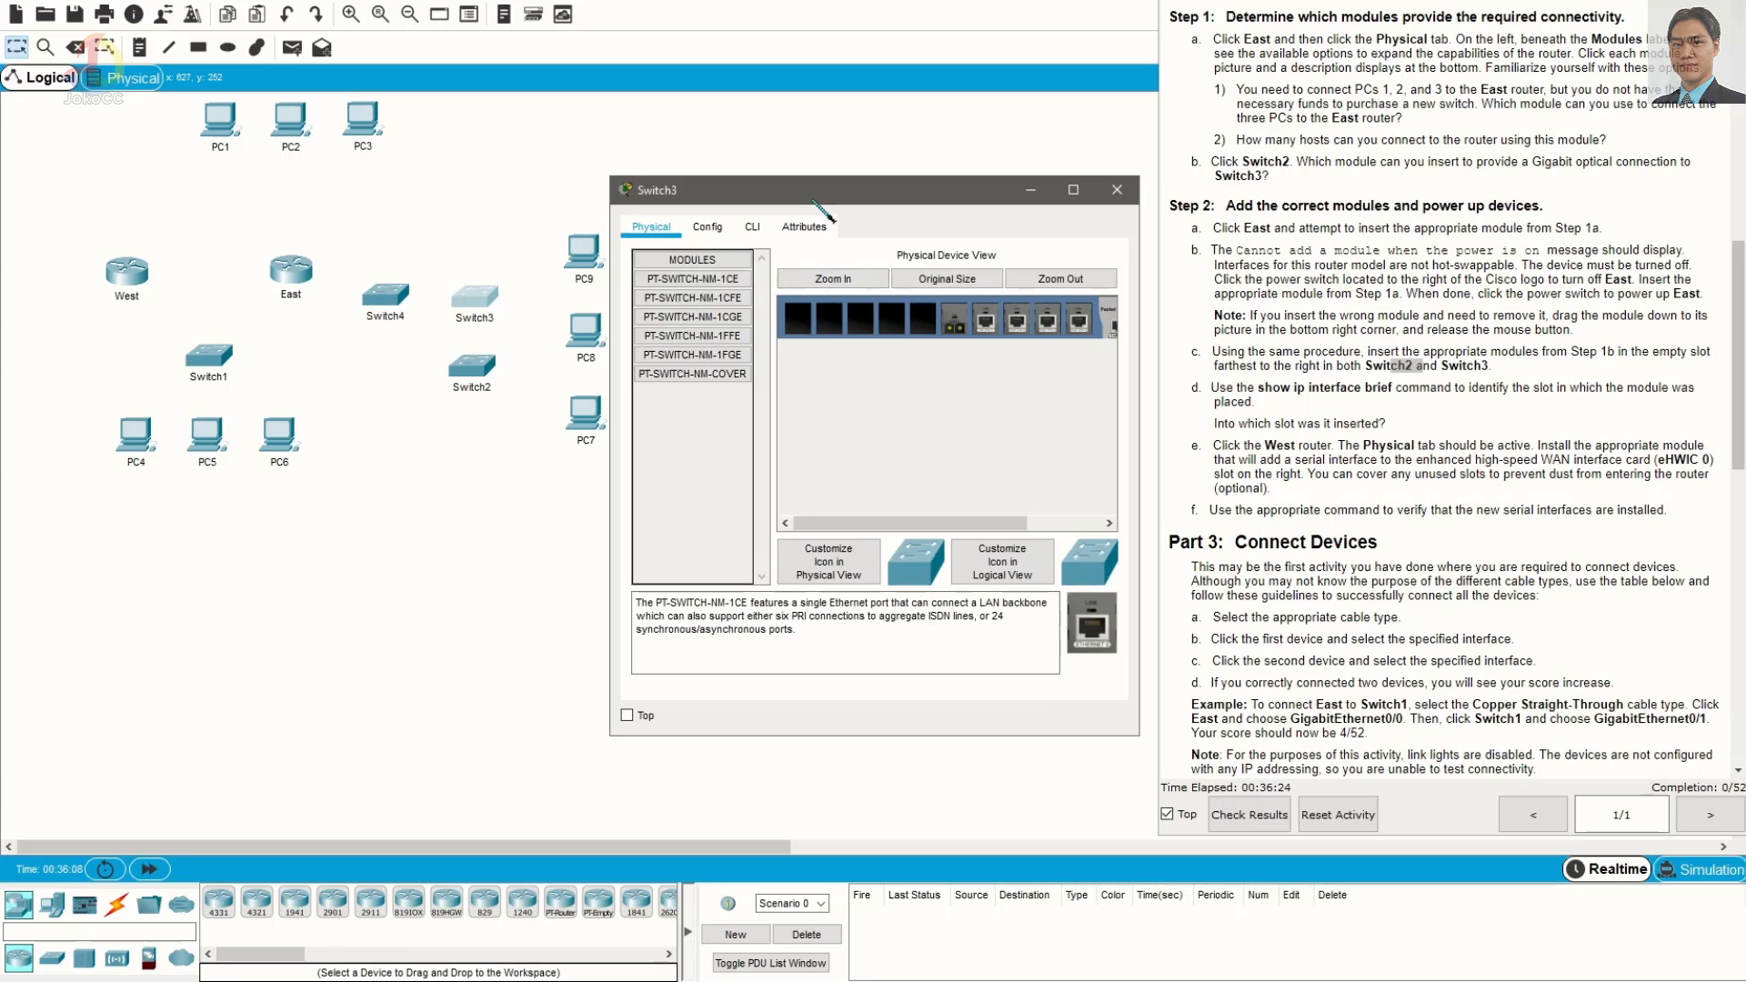
pyautogui.moveTo(816, 197); pyautogui.dragTo(400, 198)
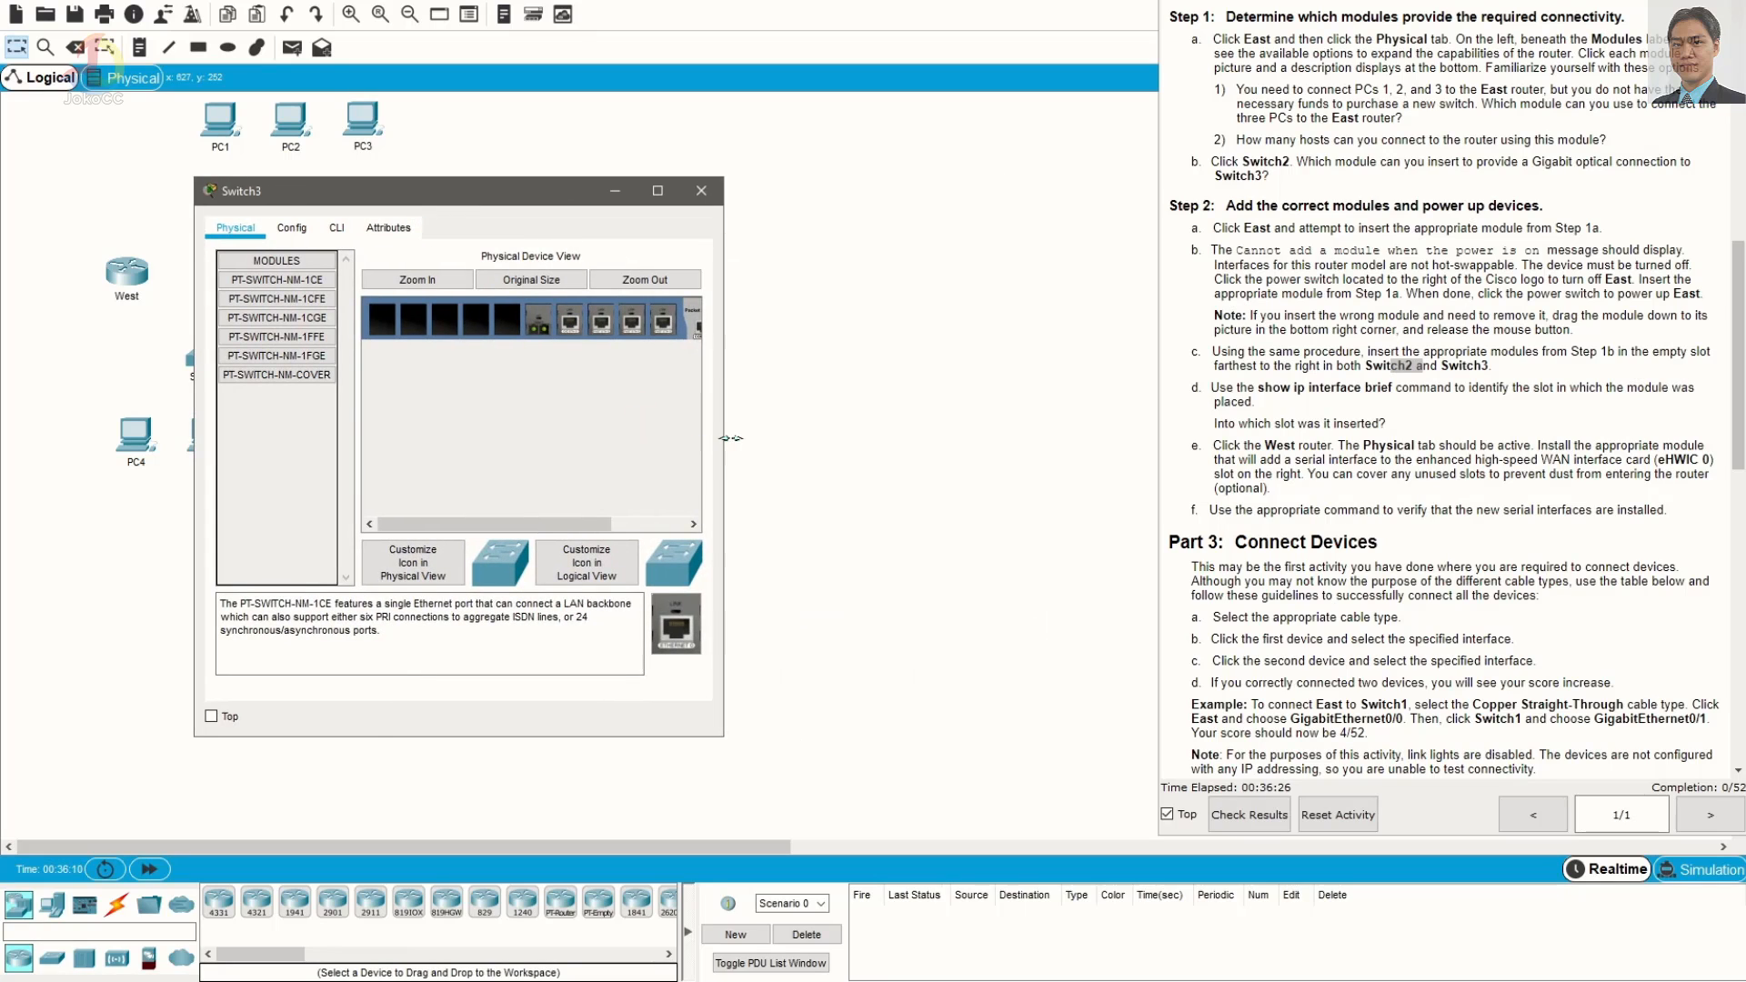
pyautogui.moveTo(731, 438); pyautogui.dragTo(1041, 457)
pyautogui.click(465, 280)
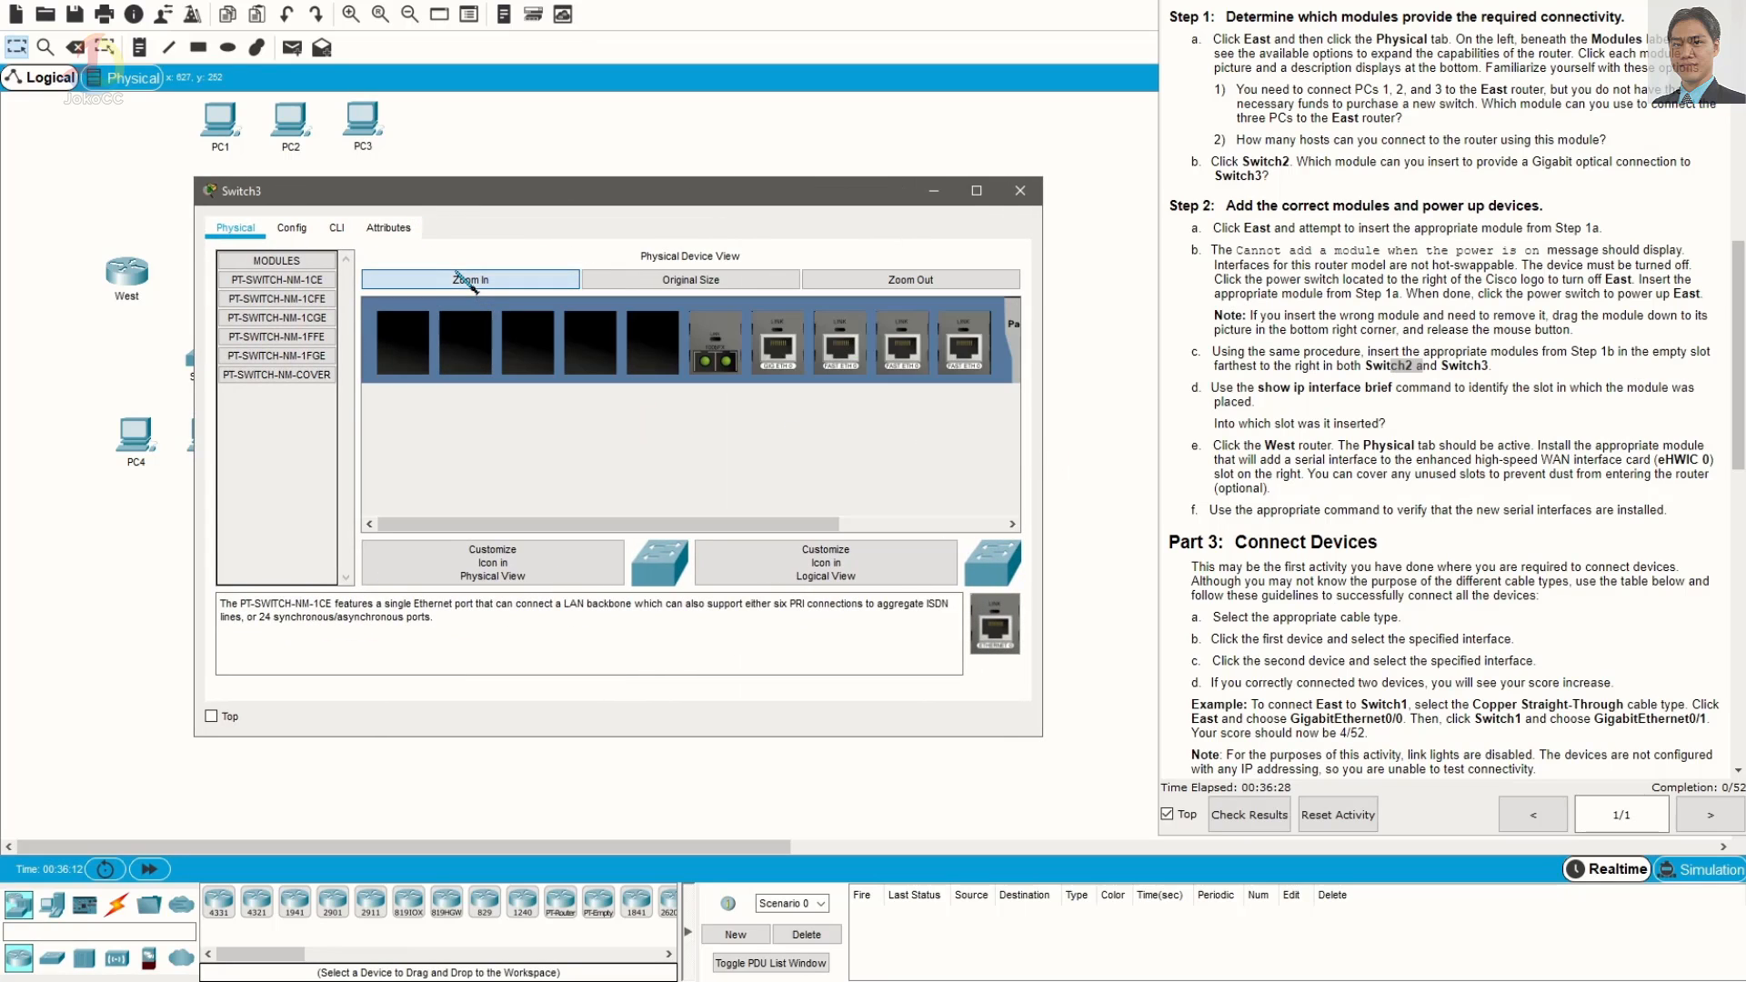
pyautogui.moveTo(824, 523); pyautogui.dragTo(999, 523)
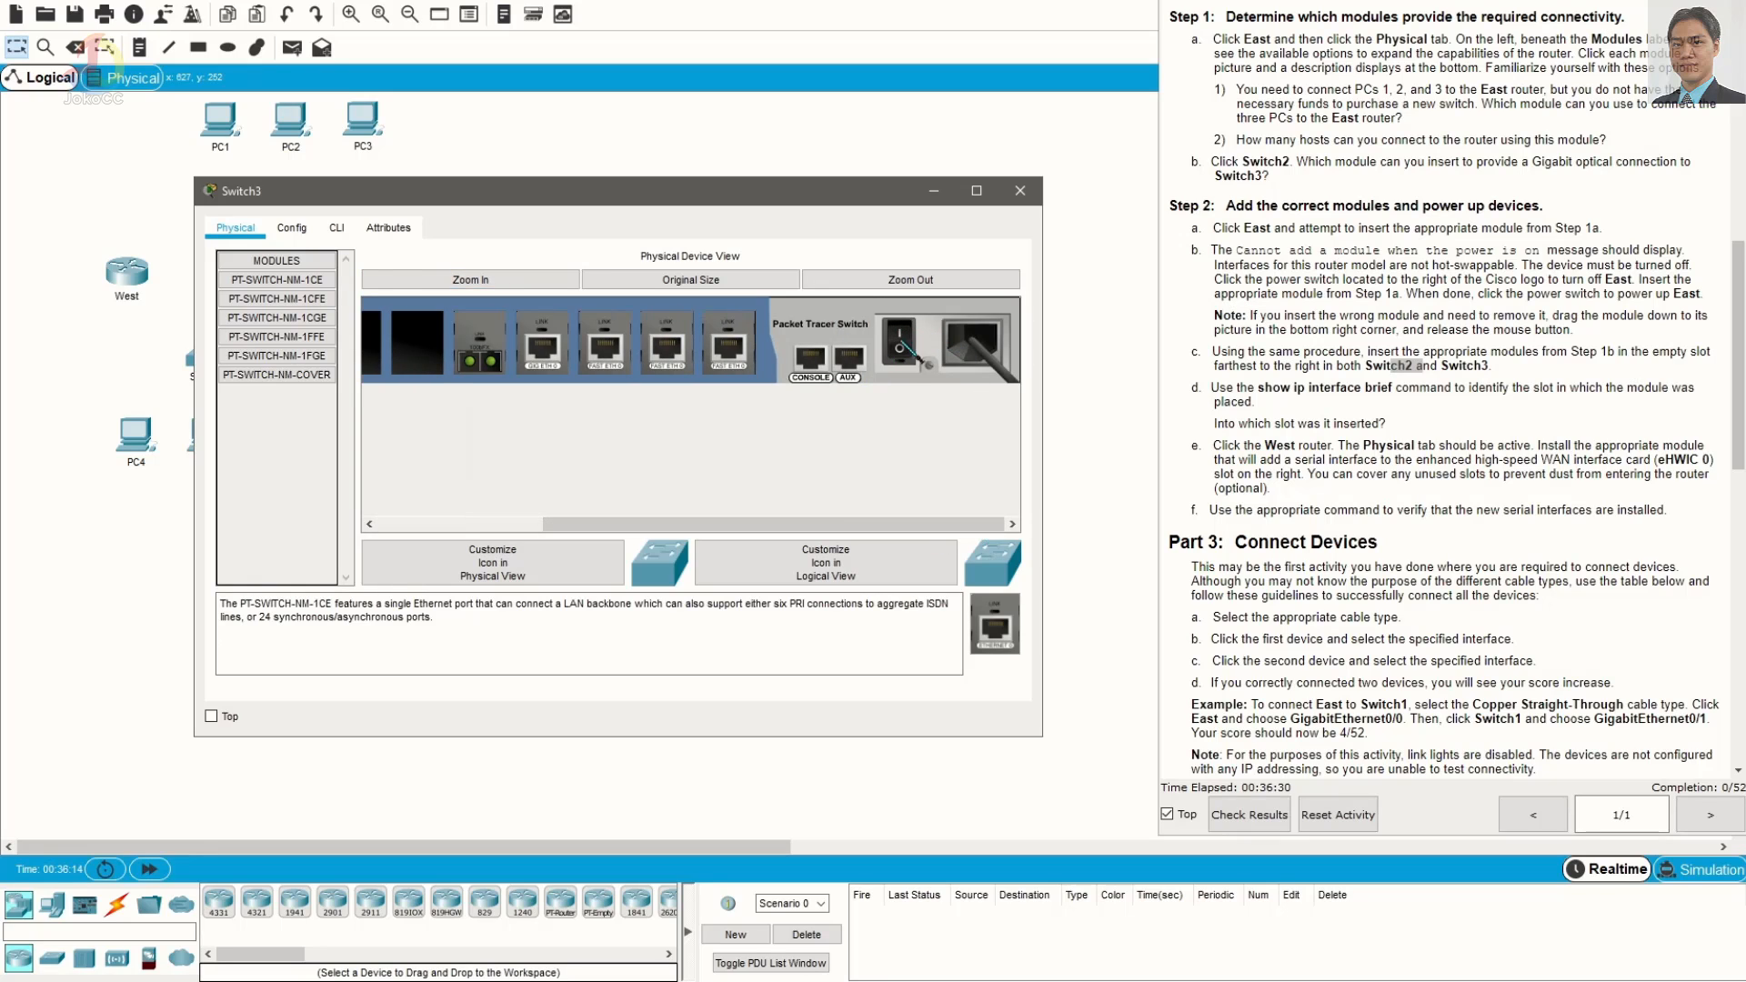
pyautogui.moveTo(824, 525); pyautogui.dragTo(660, 525)
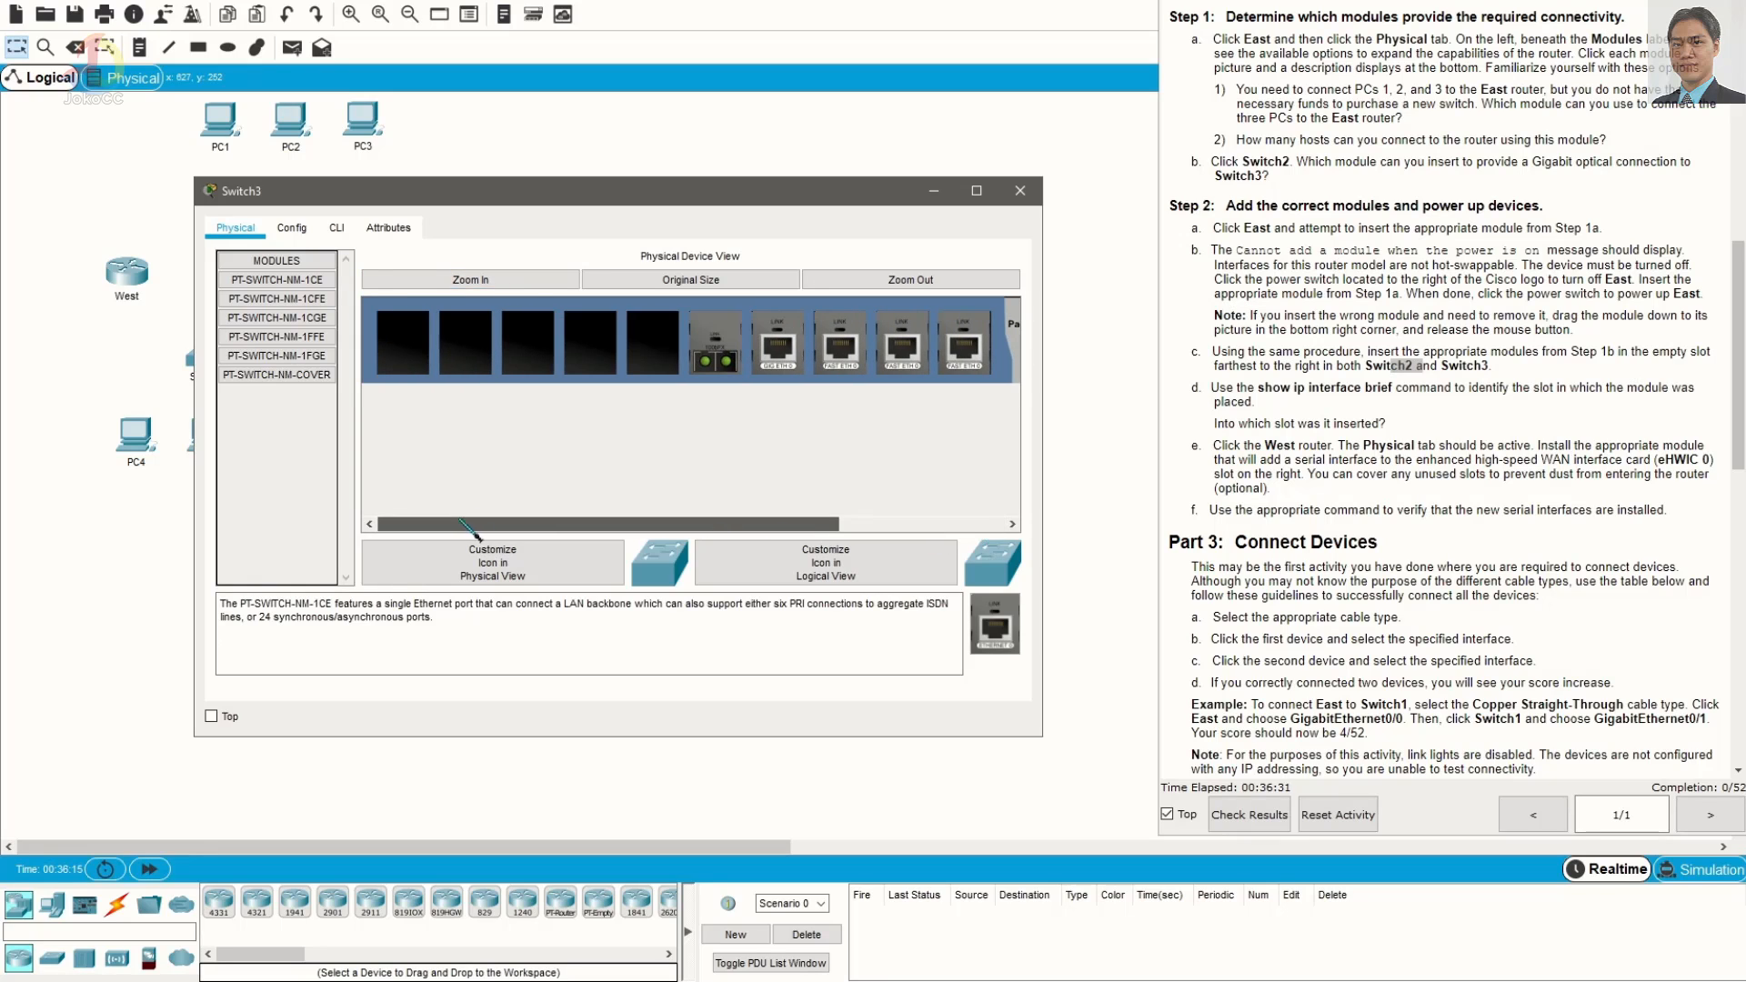
# Insert the PT-SWITCH-NM-1FGE module into Switch3's empty slot farthest to the right and power the switch back on
pyautogui.click(314, 355)
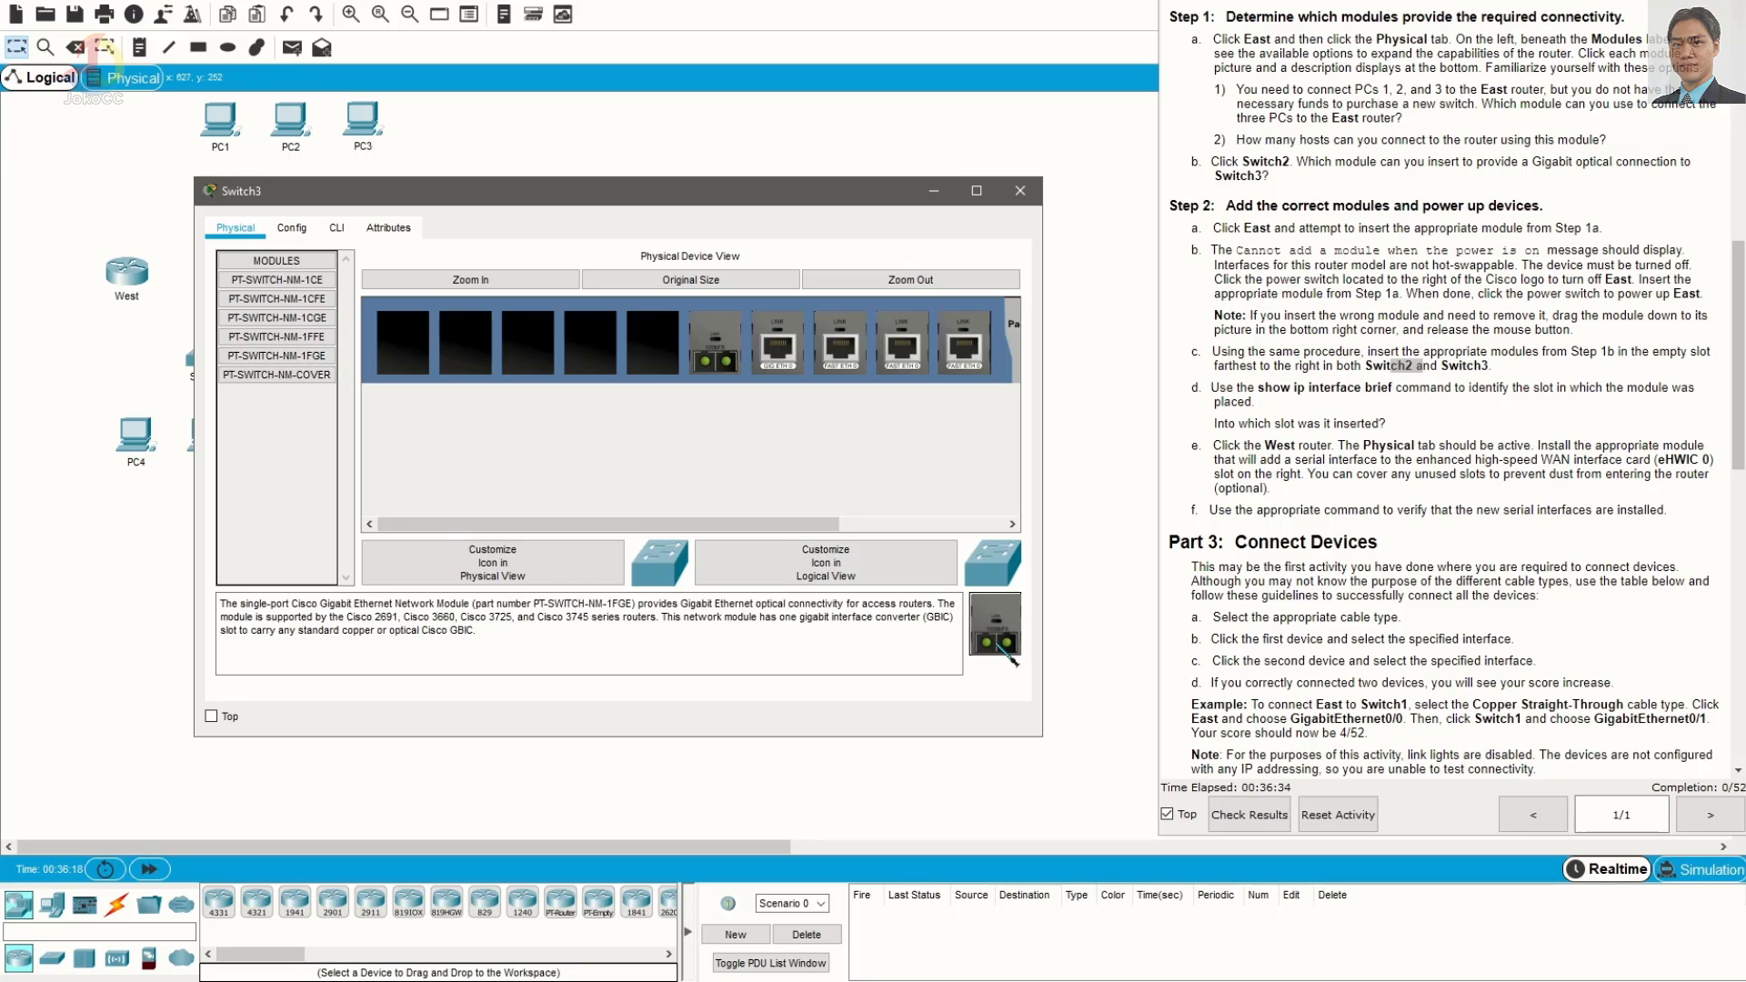
pyautogui.moveTo(1001, 647); pyautogui.dragTo(647, 355)
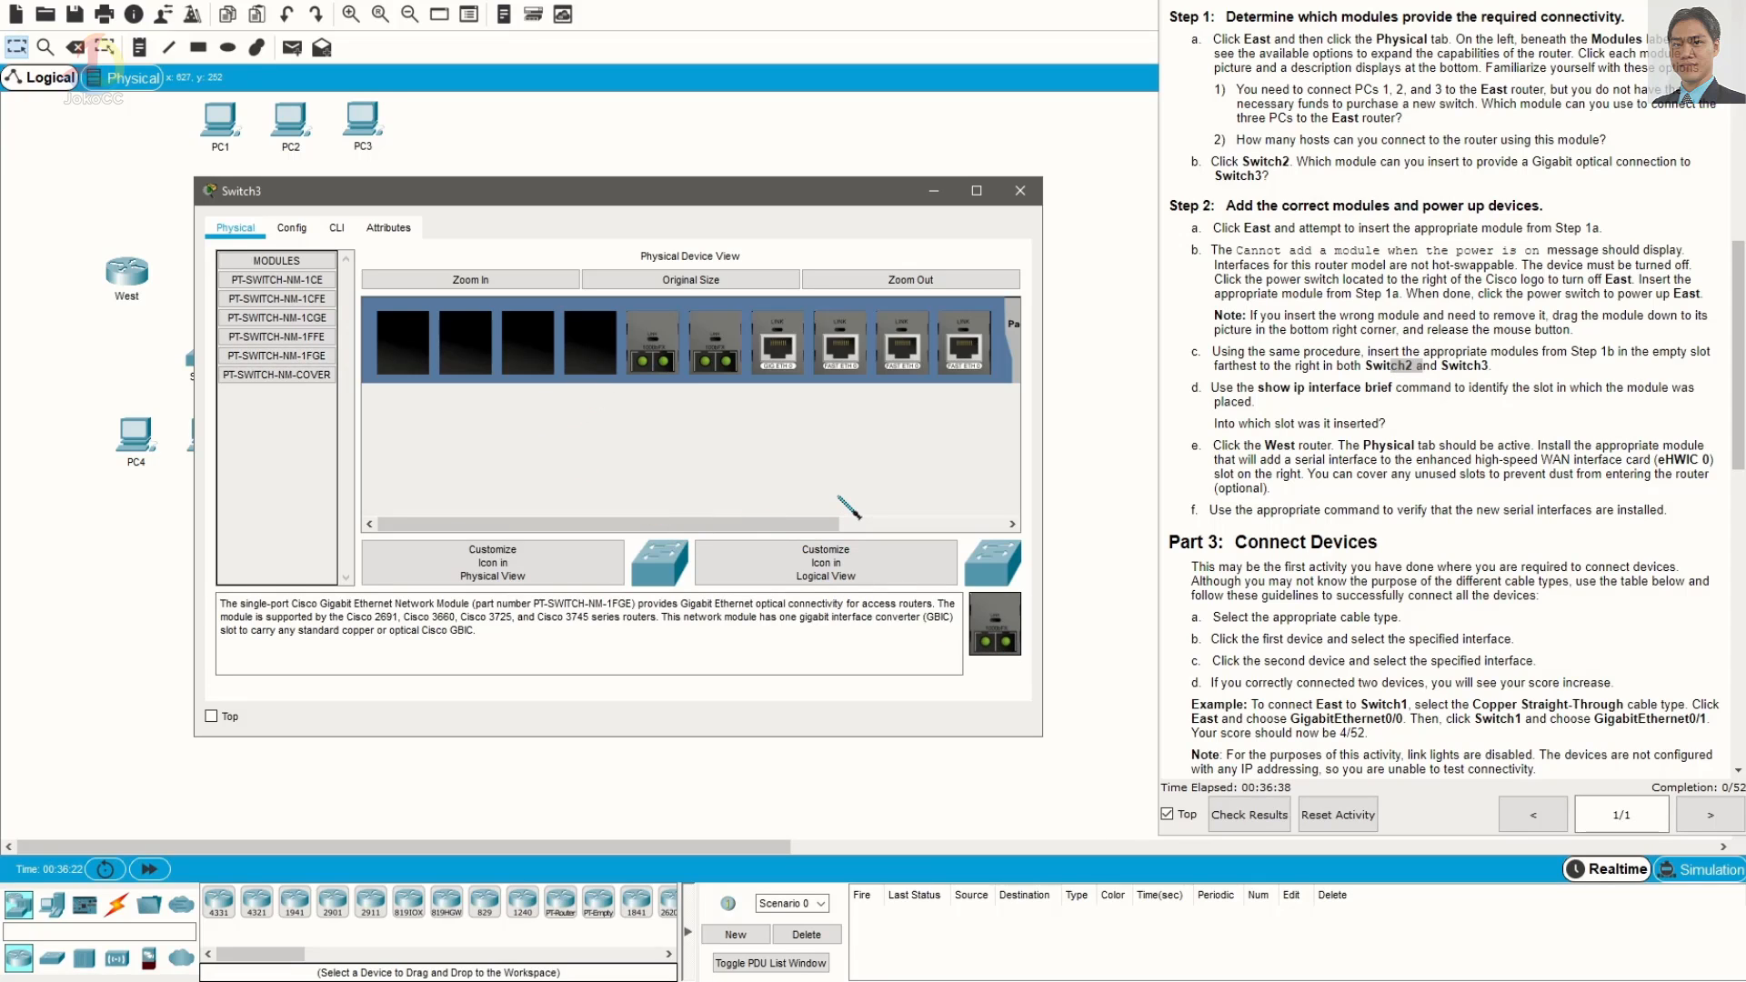
pyautogui.moveTo(708, 525); pyautogui.dragTo(873, 525)
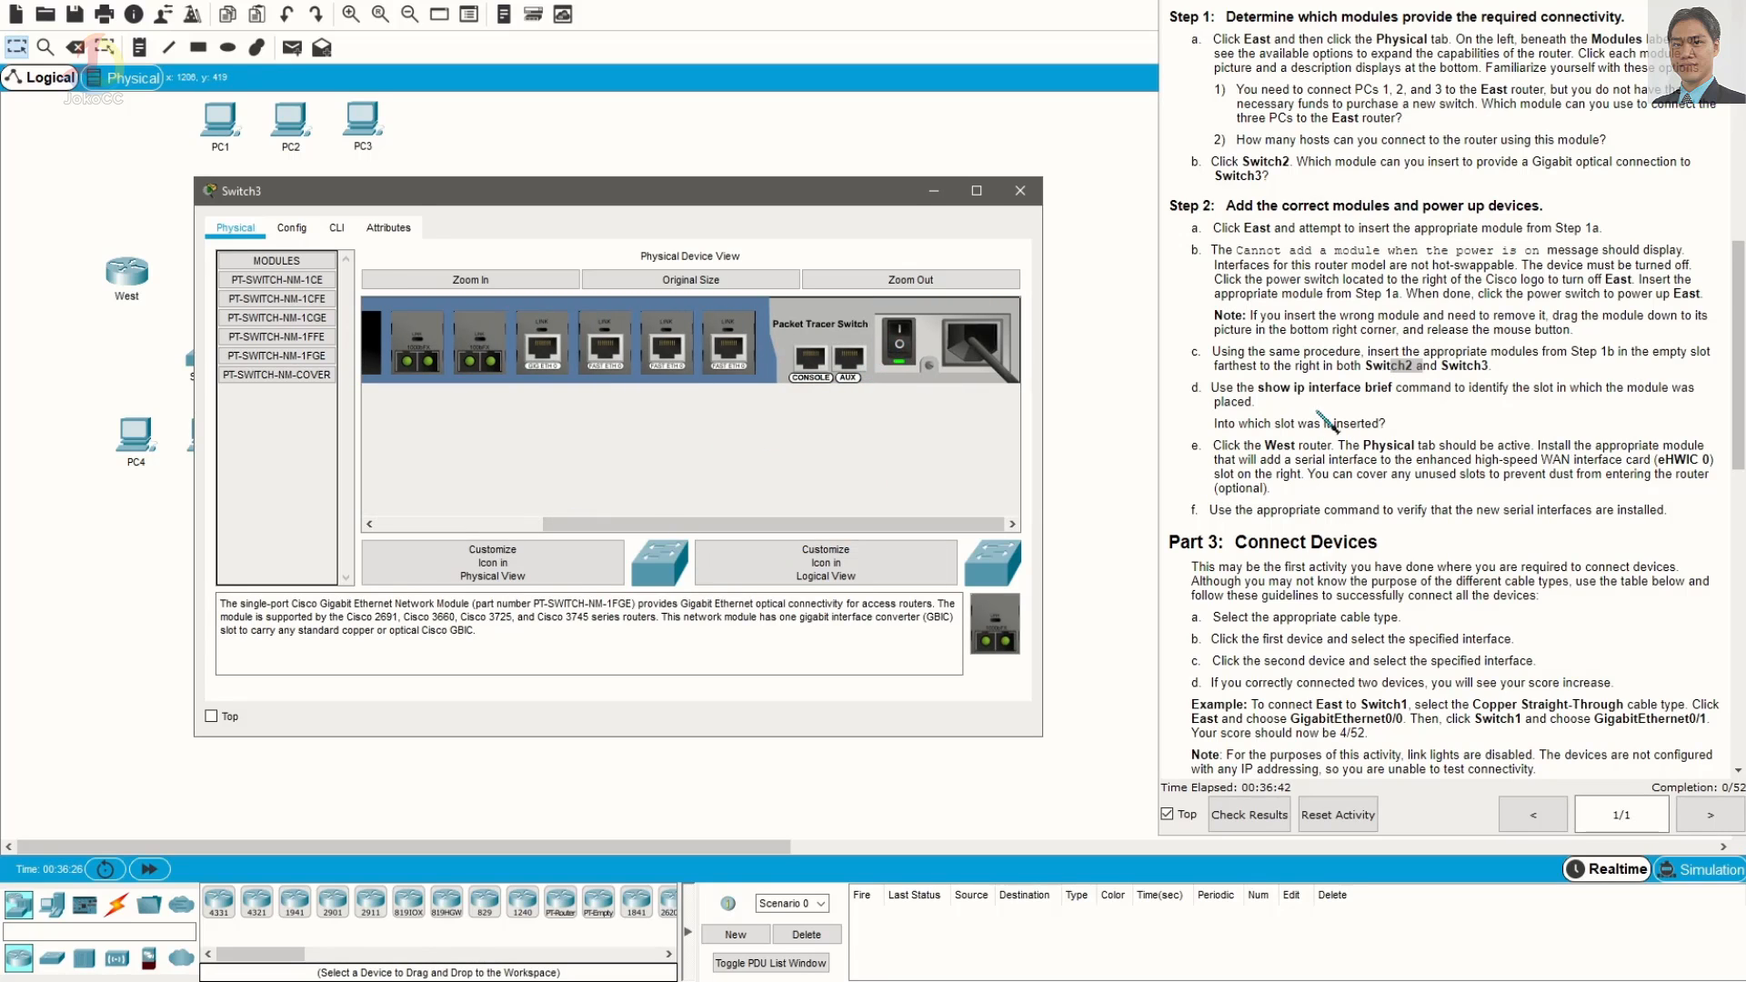
# Read the Step 2d instruction on identifying the module's slot and open East's command line in a widened window
pyautogui.moveTo(1317, 383)
pyautogui.mouseDown()
pyautogui.moveTo(1485, 387)
pyautogui.moveTo(1386, 424)
pyautogui.moveTo(1319, 391)
pyautogui.moveTo(1310, 414)
pyautogui.mouseUp()
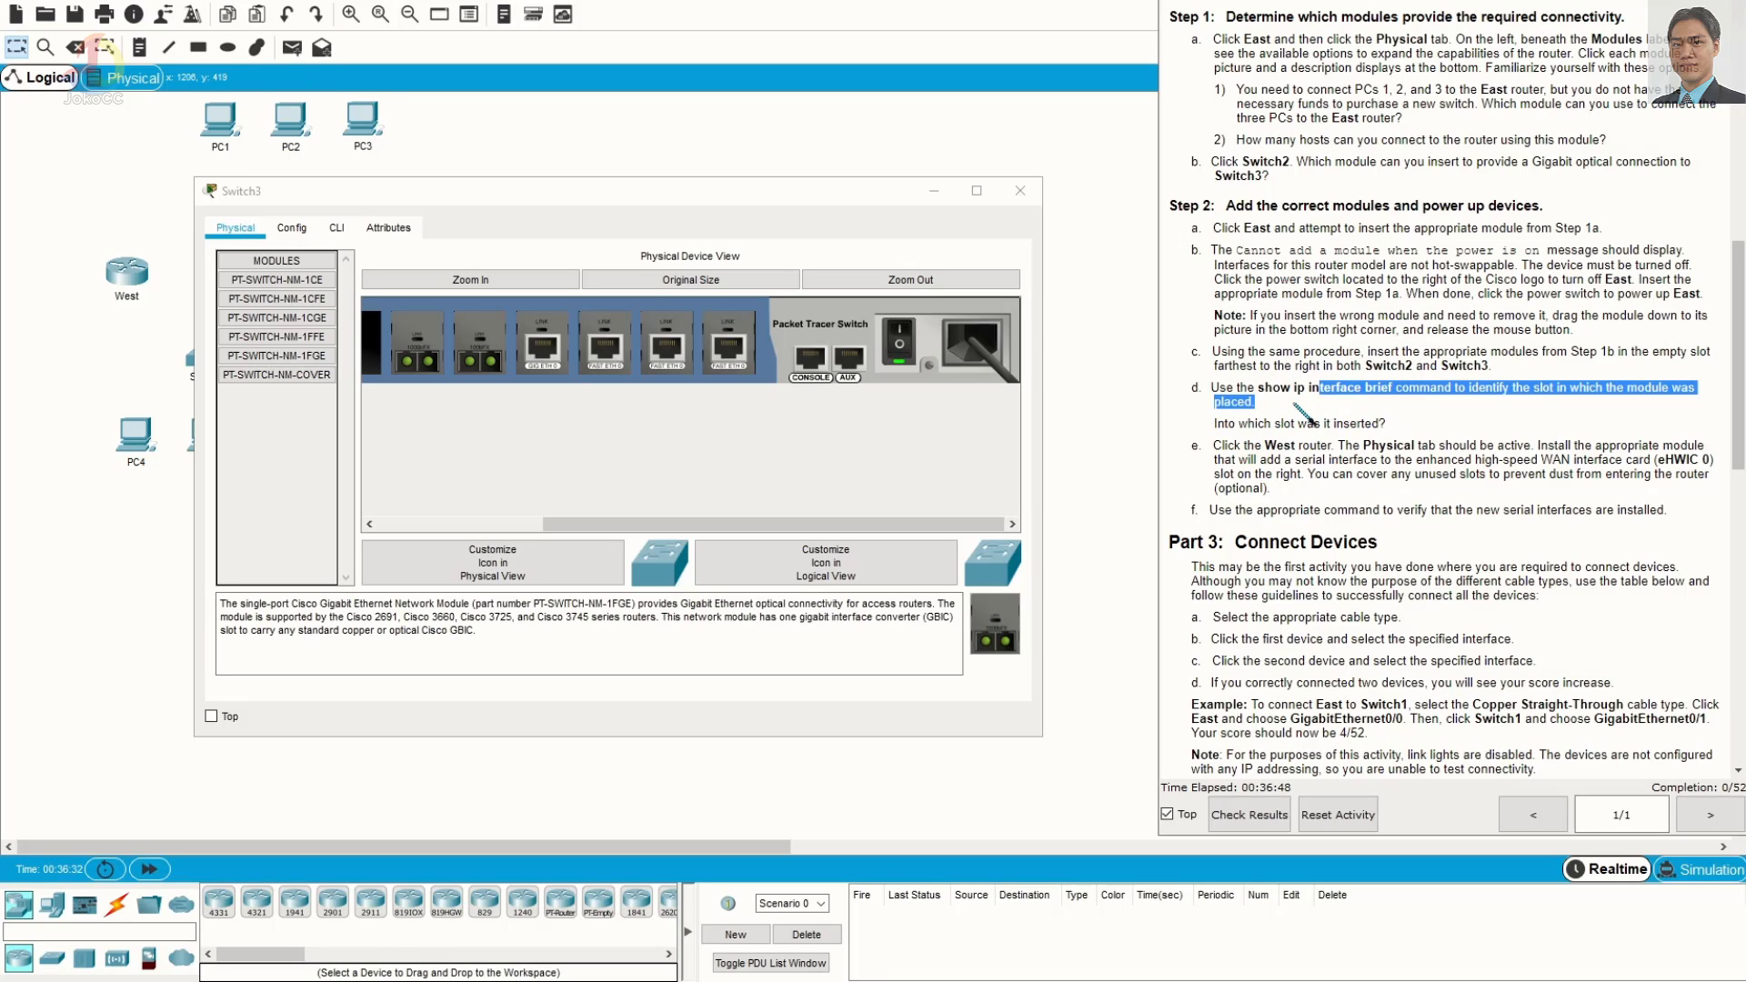
pyautogui.moveTo(1217, 424); pyautogui.dragTo(1380, 425)
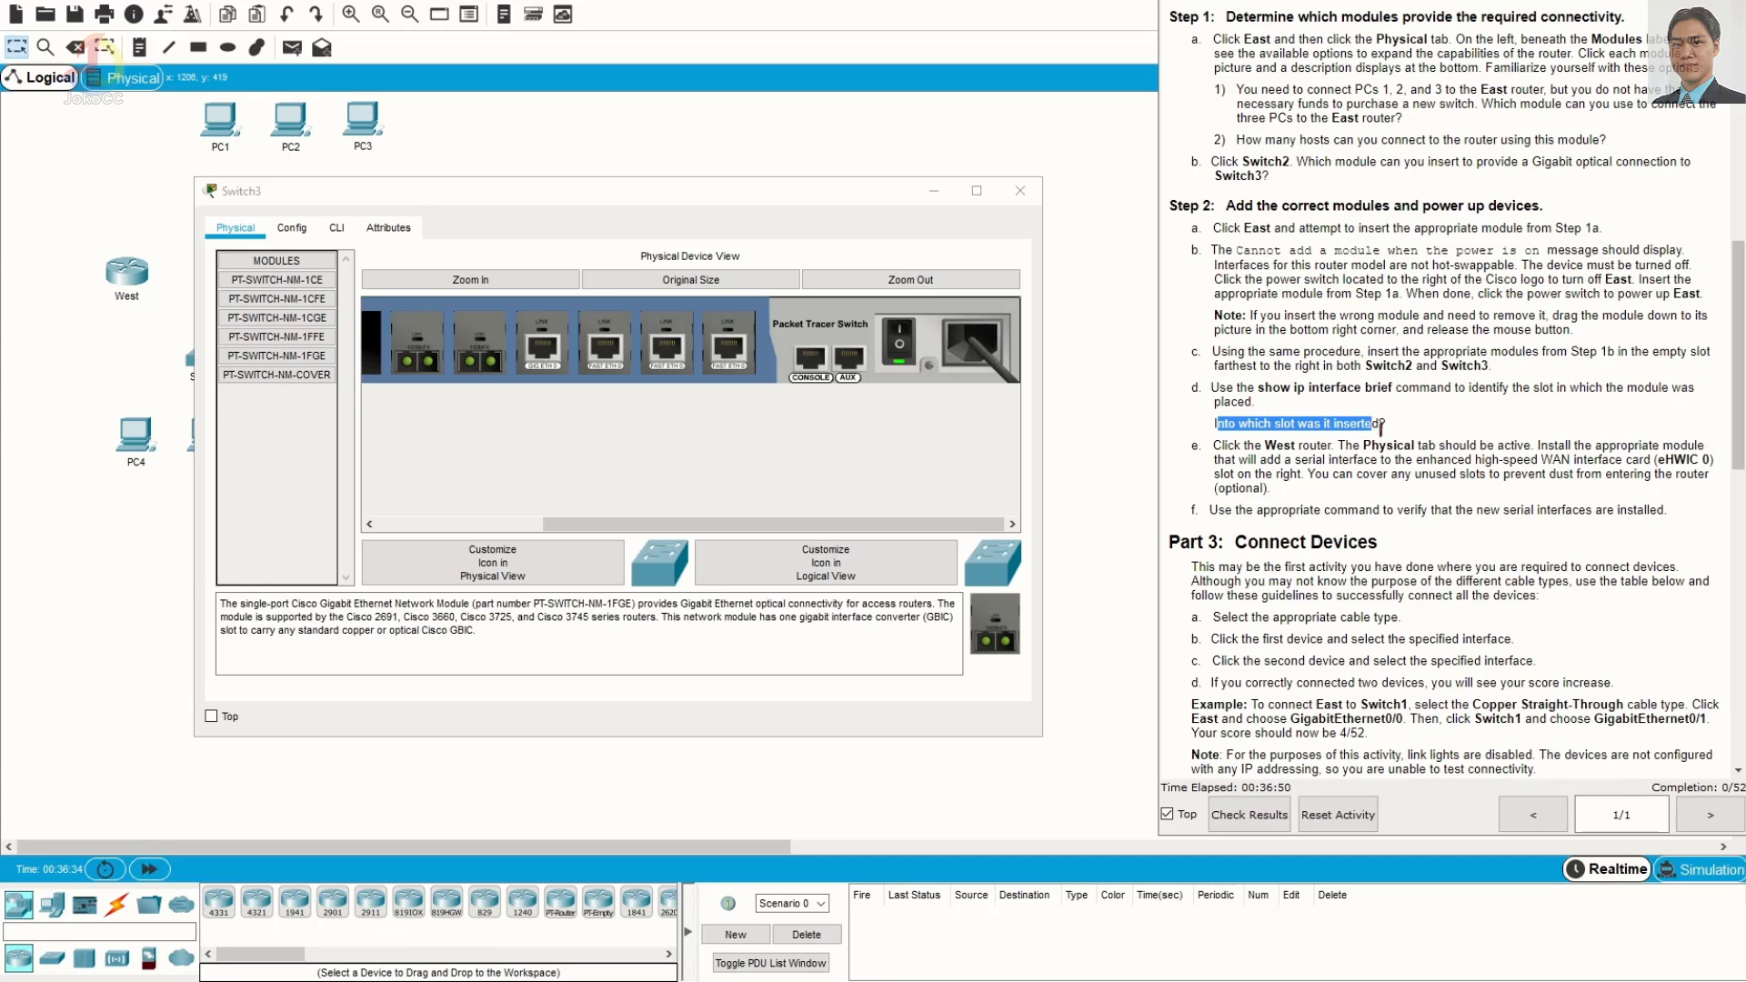
pyautogui.moveTo(595, 192); pyautogui.dragTo(728, 377)
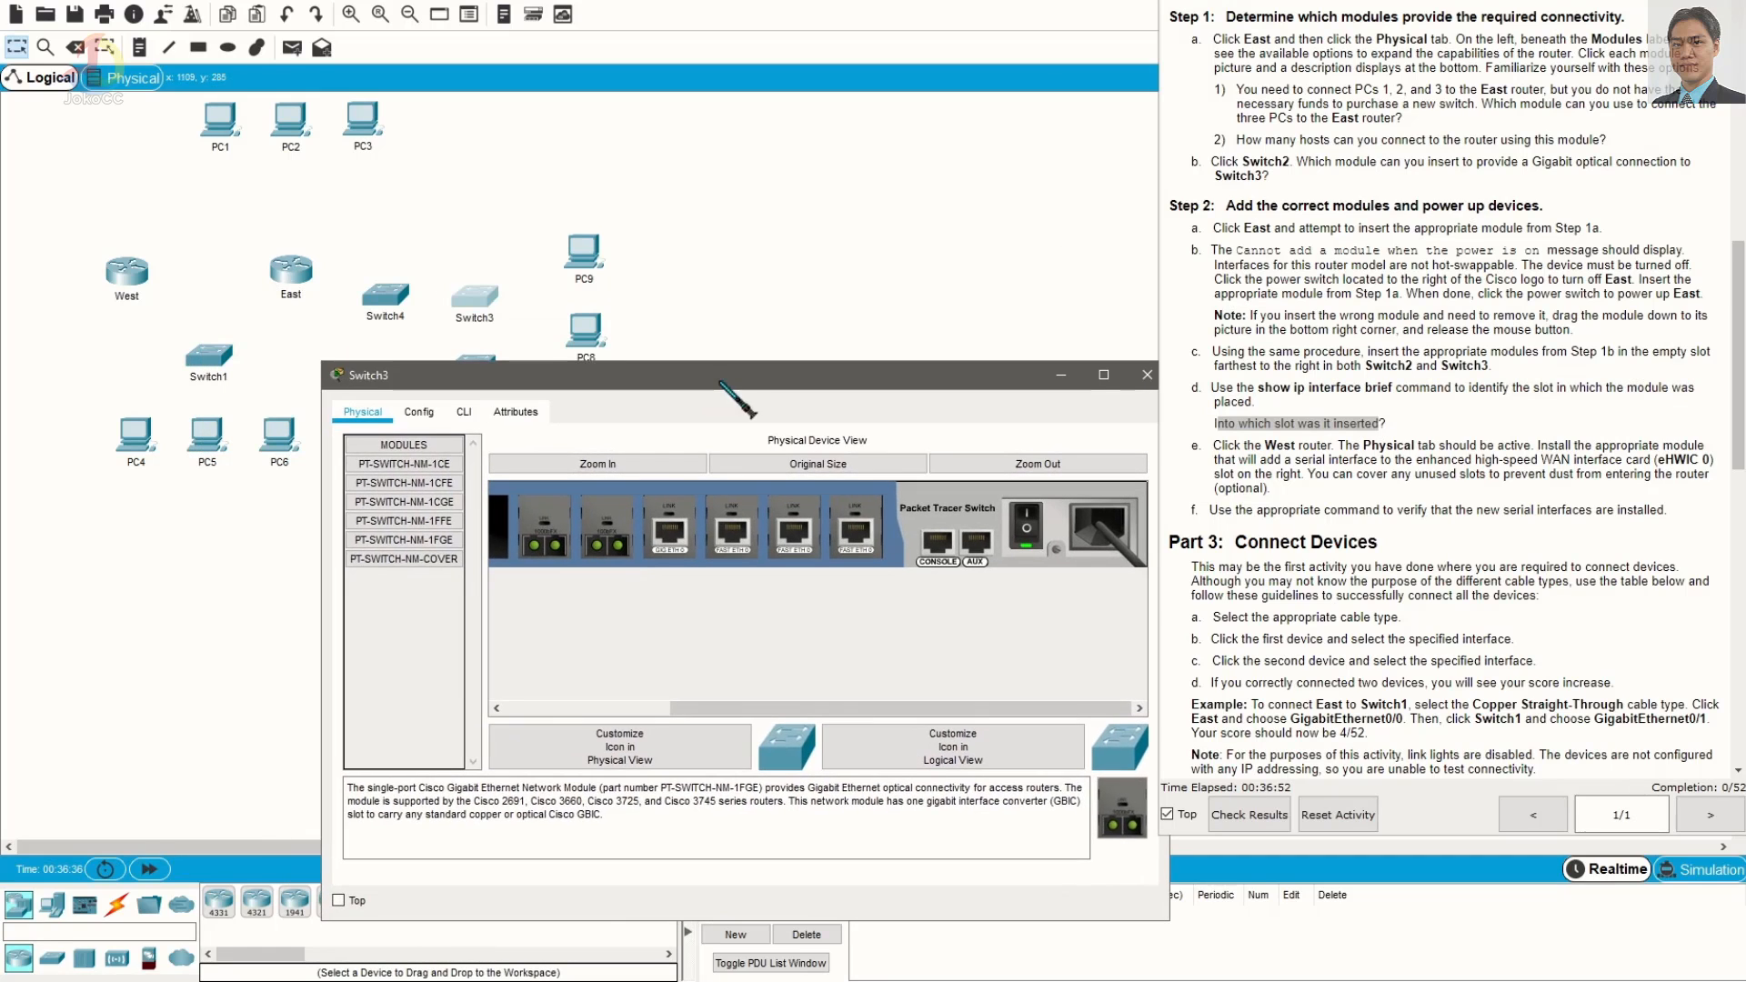
pyautogui.click(290, 288)
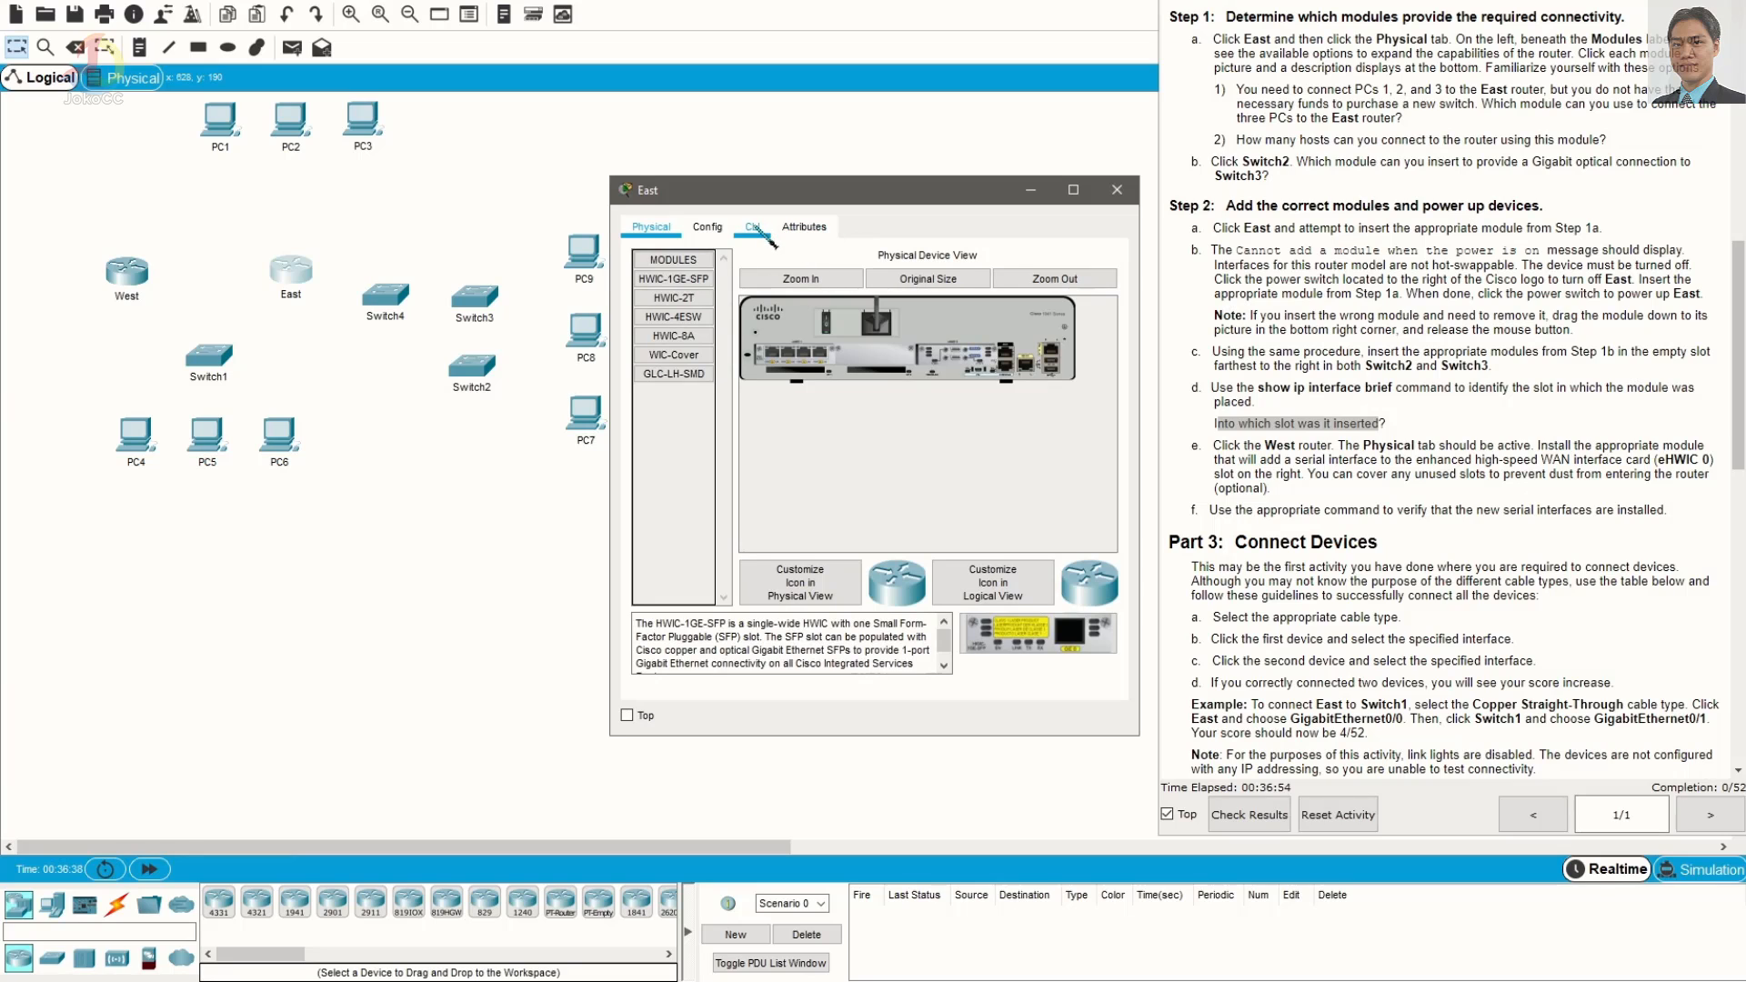
pyautogui.click(757, 232)
pyautogui.moveTo(909, 193); pyautogui.dragTo(639, 140)
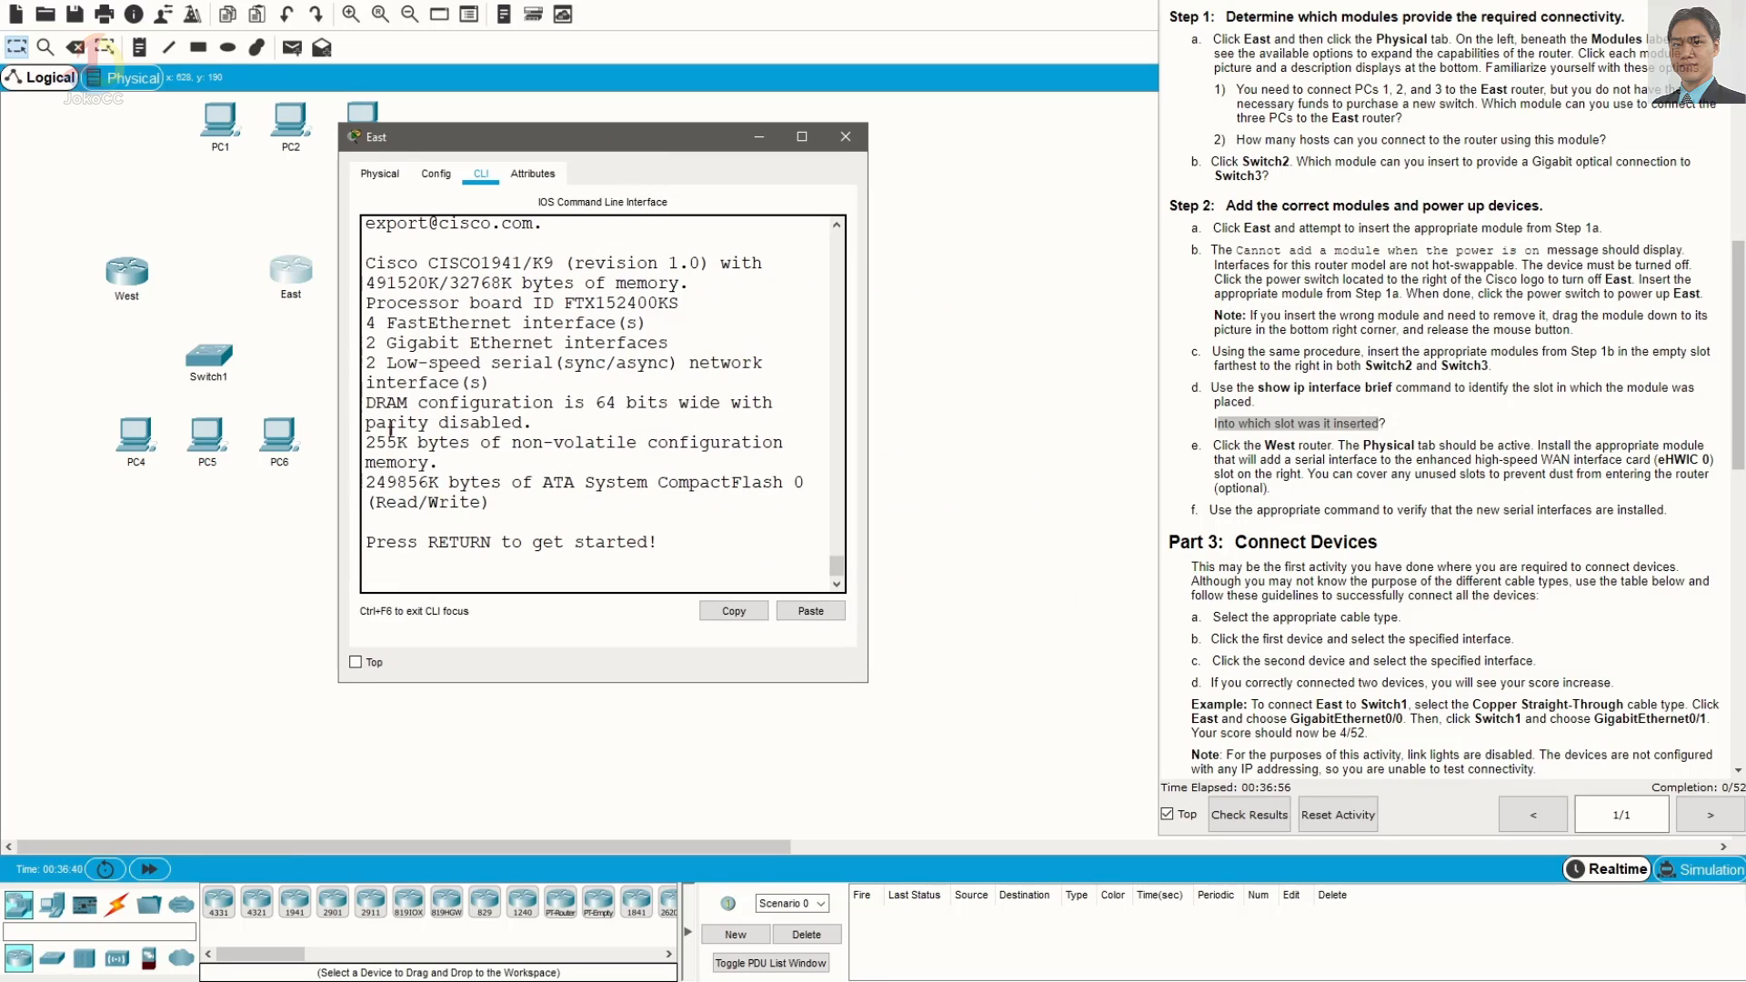
pyautogui.moveTo(868, 458); pyautogui.dragTo(1118, 463)
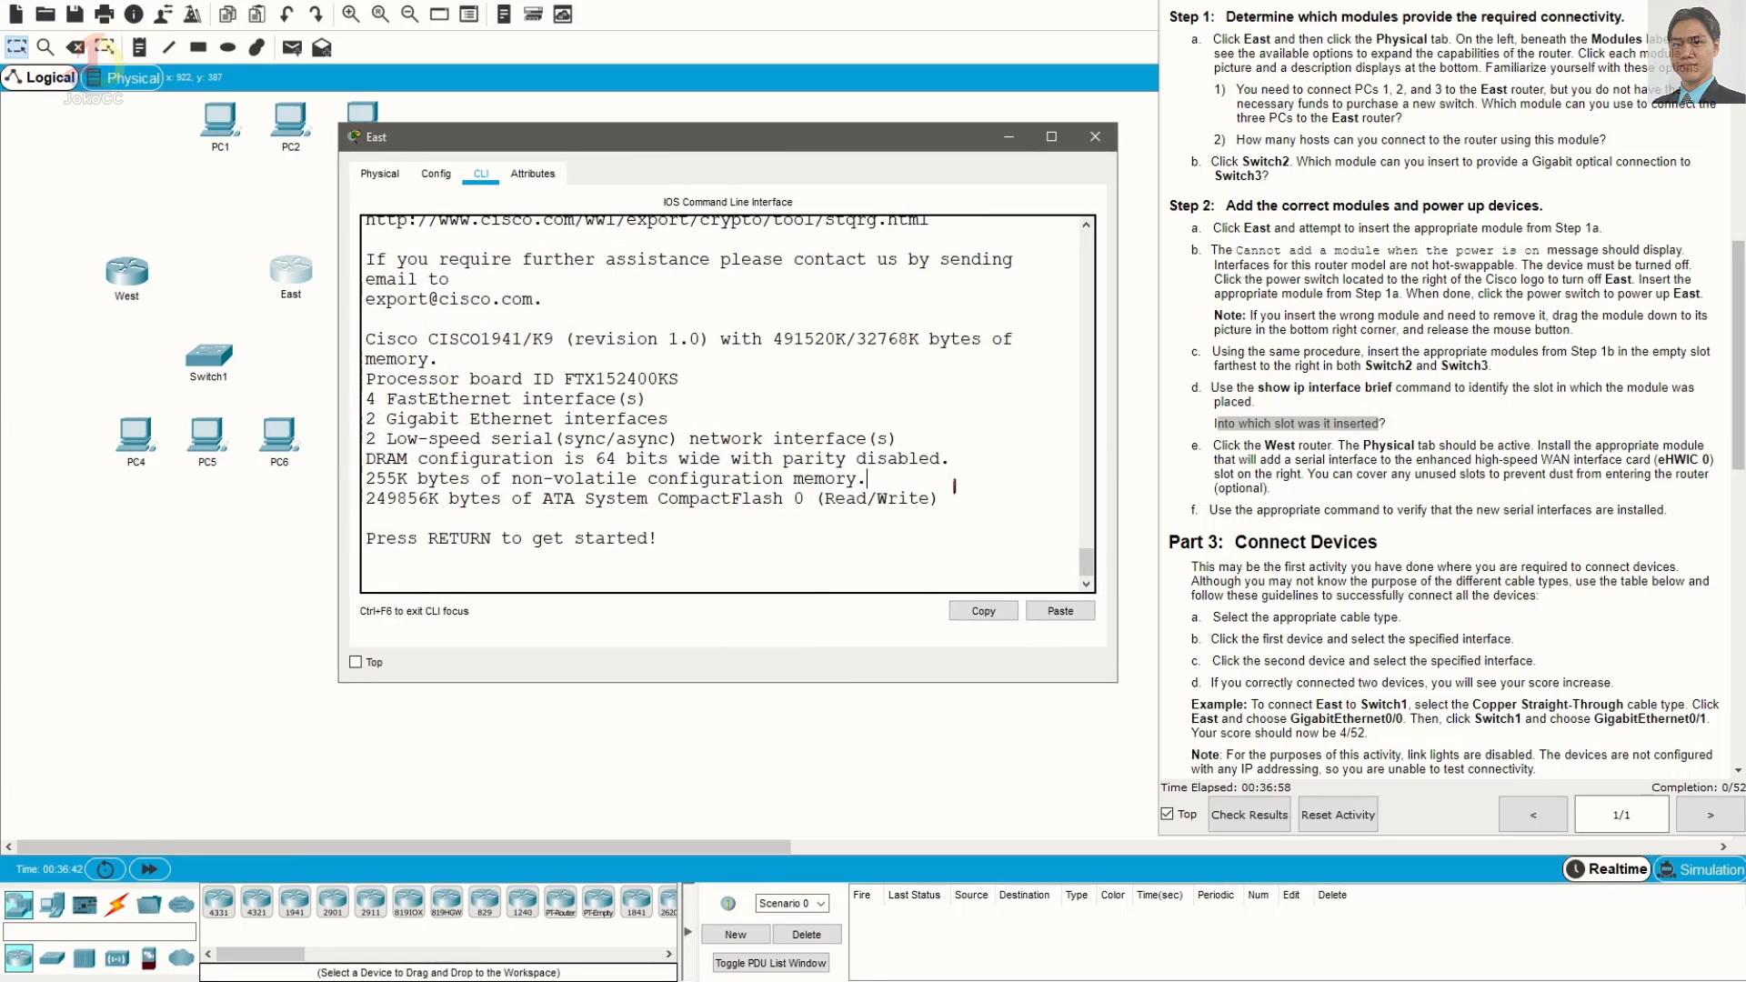
# Run show ip interface brief on the East router and widen the window so each interface fits on one line
pyautogui.press('Return')
pyautogui.press('Return')
pyautogui.write('who')
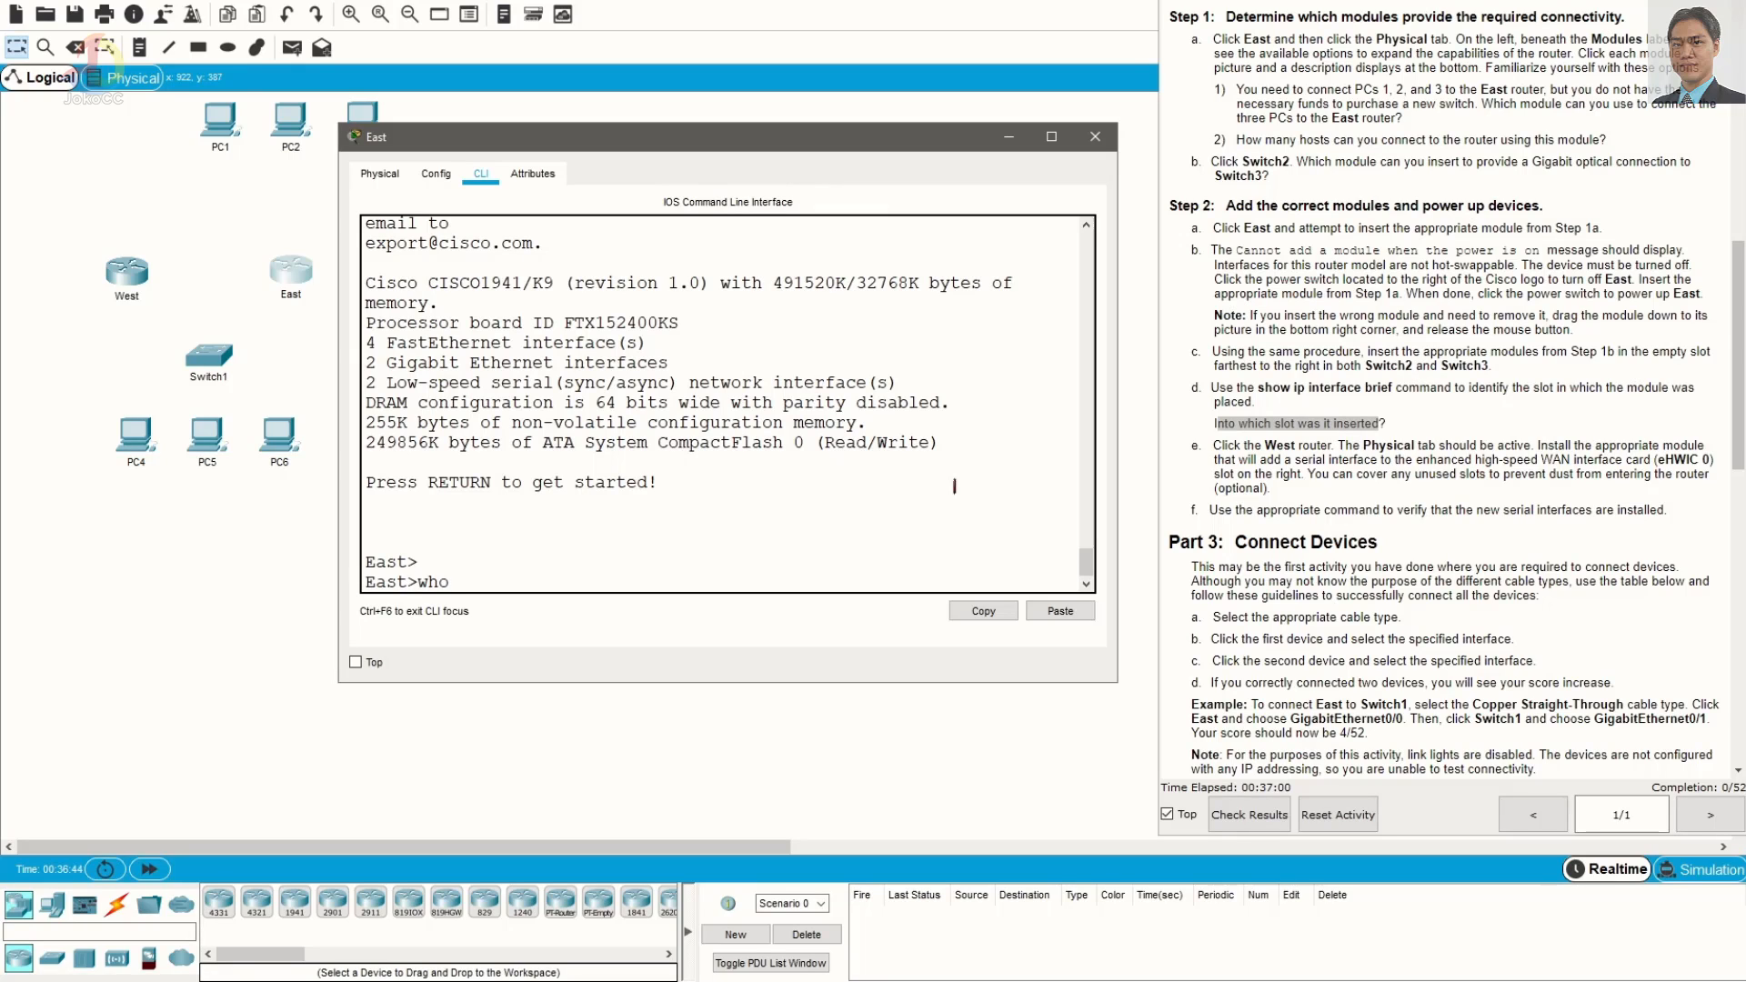
pyautogui.press('BackSpace')
pyautogui.press('BackSpace')
pyautogui.press('BackSpace')
pyautogui.write('show ip interface bri')
pyautogui.press('Return')
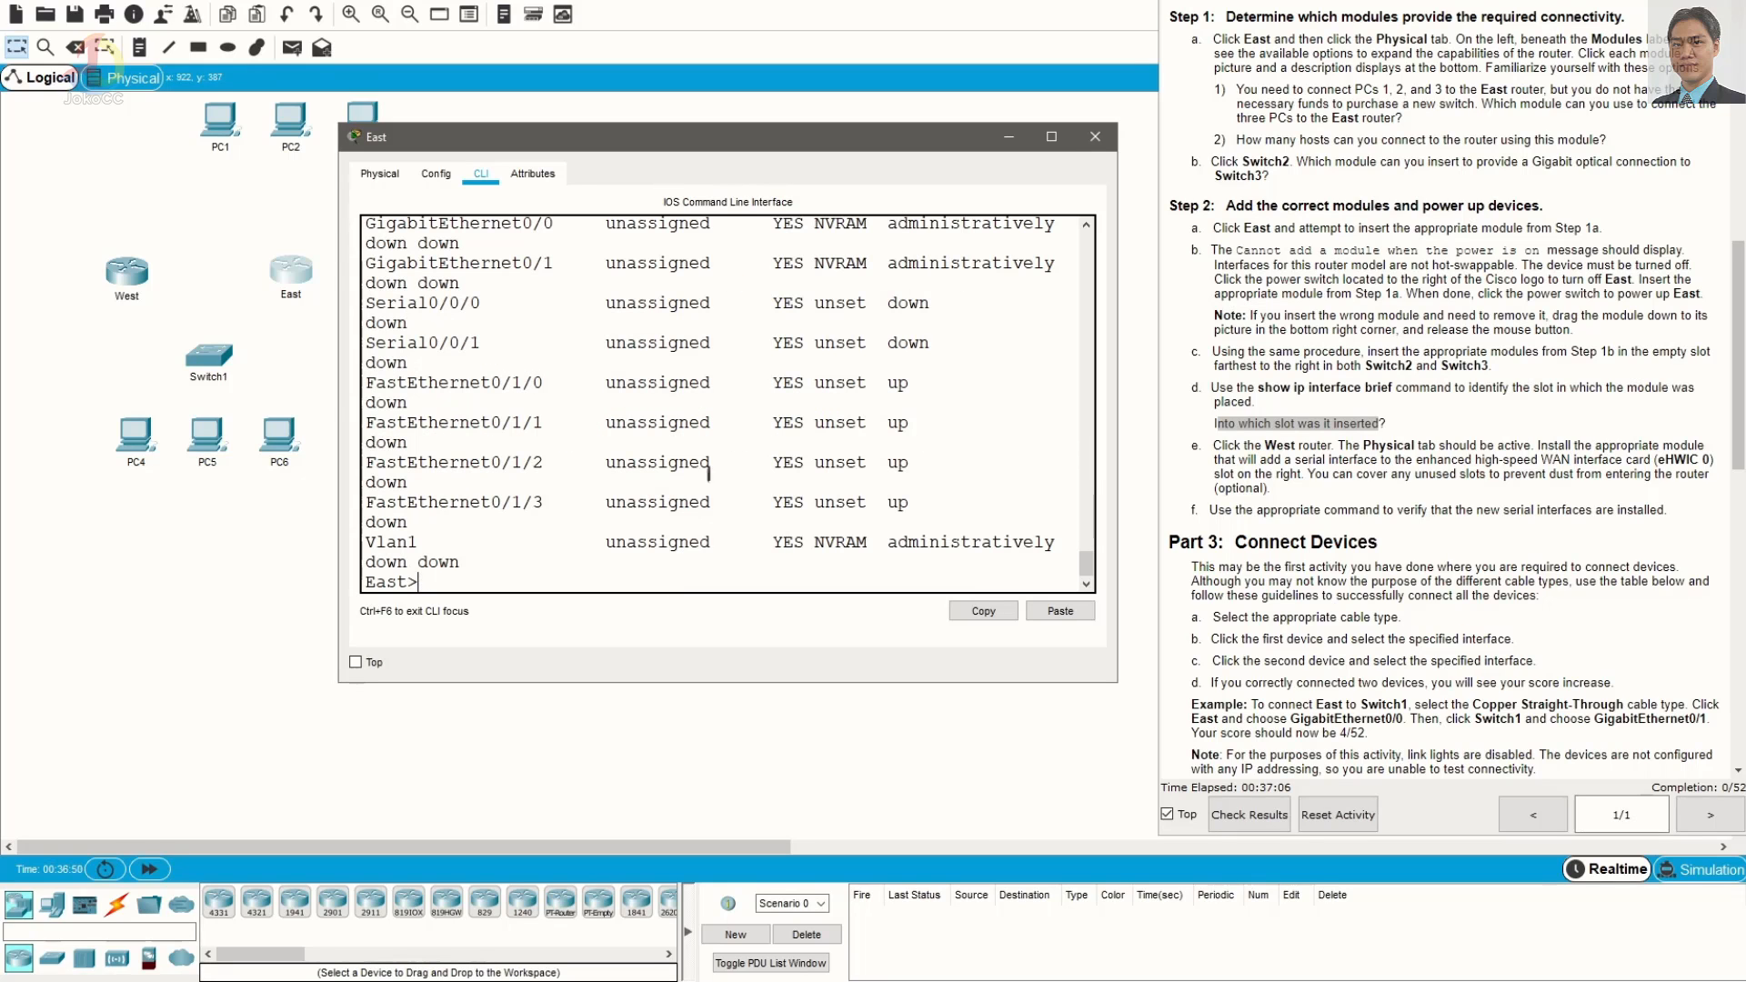
pyautogui.moveTo(355, 414); pyautogui.dragTo(78, 412)
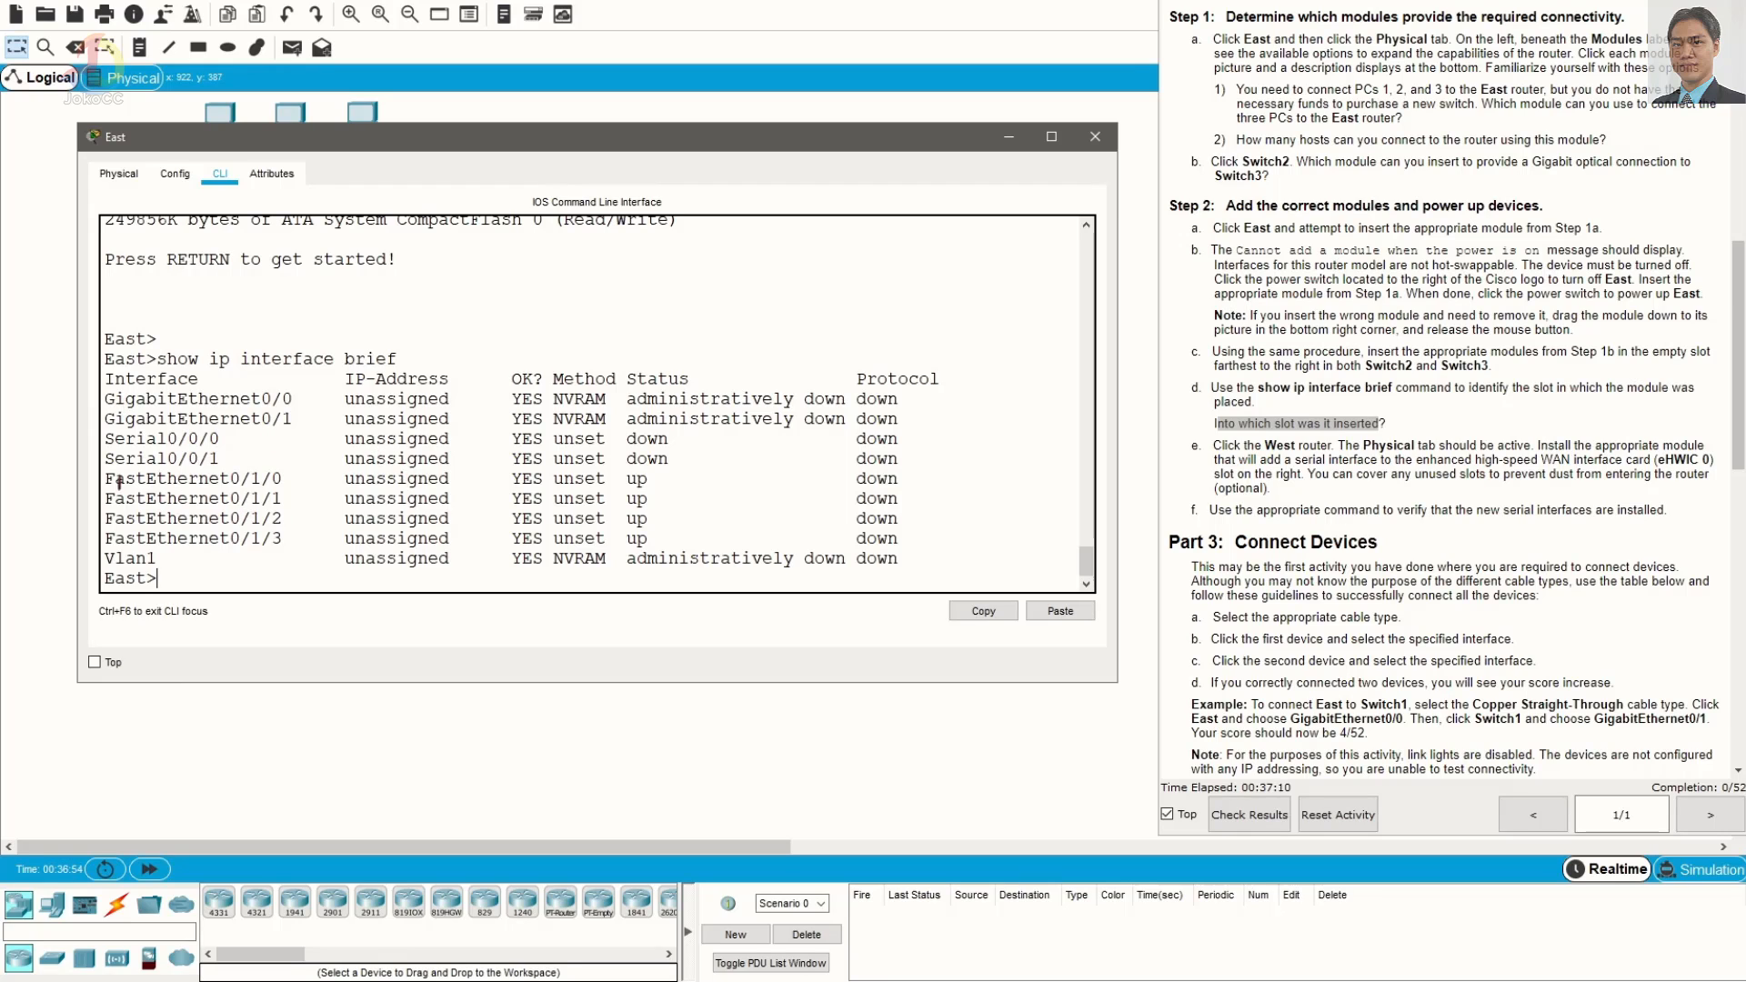
# Examine the FastEthernet entries in East's interface list for the slot number of the inserted module, and minimize the window
pyautogui.moveTo(105, 482); pyautogui.dragTo(908, 539)
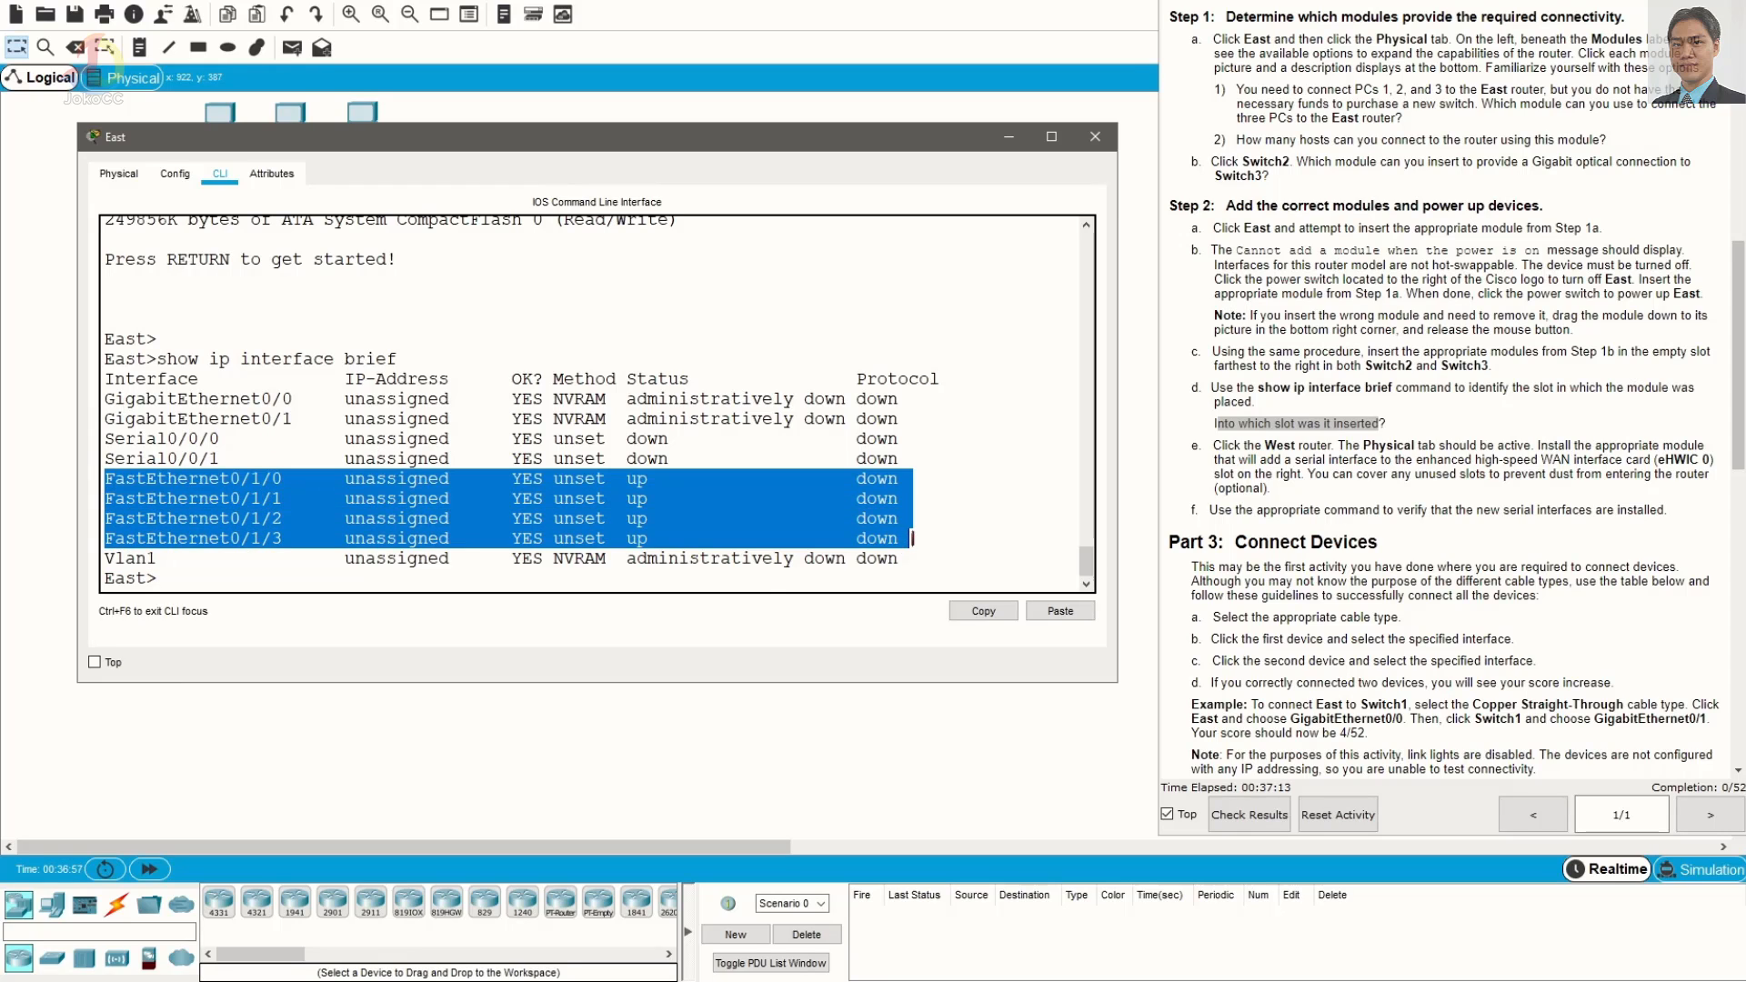
pyautogui.click(241, 477)
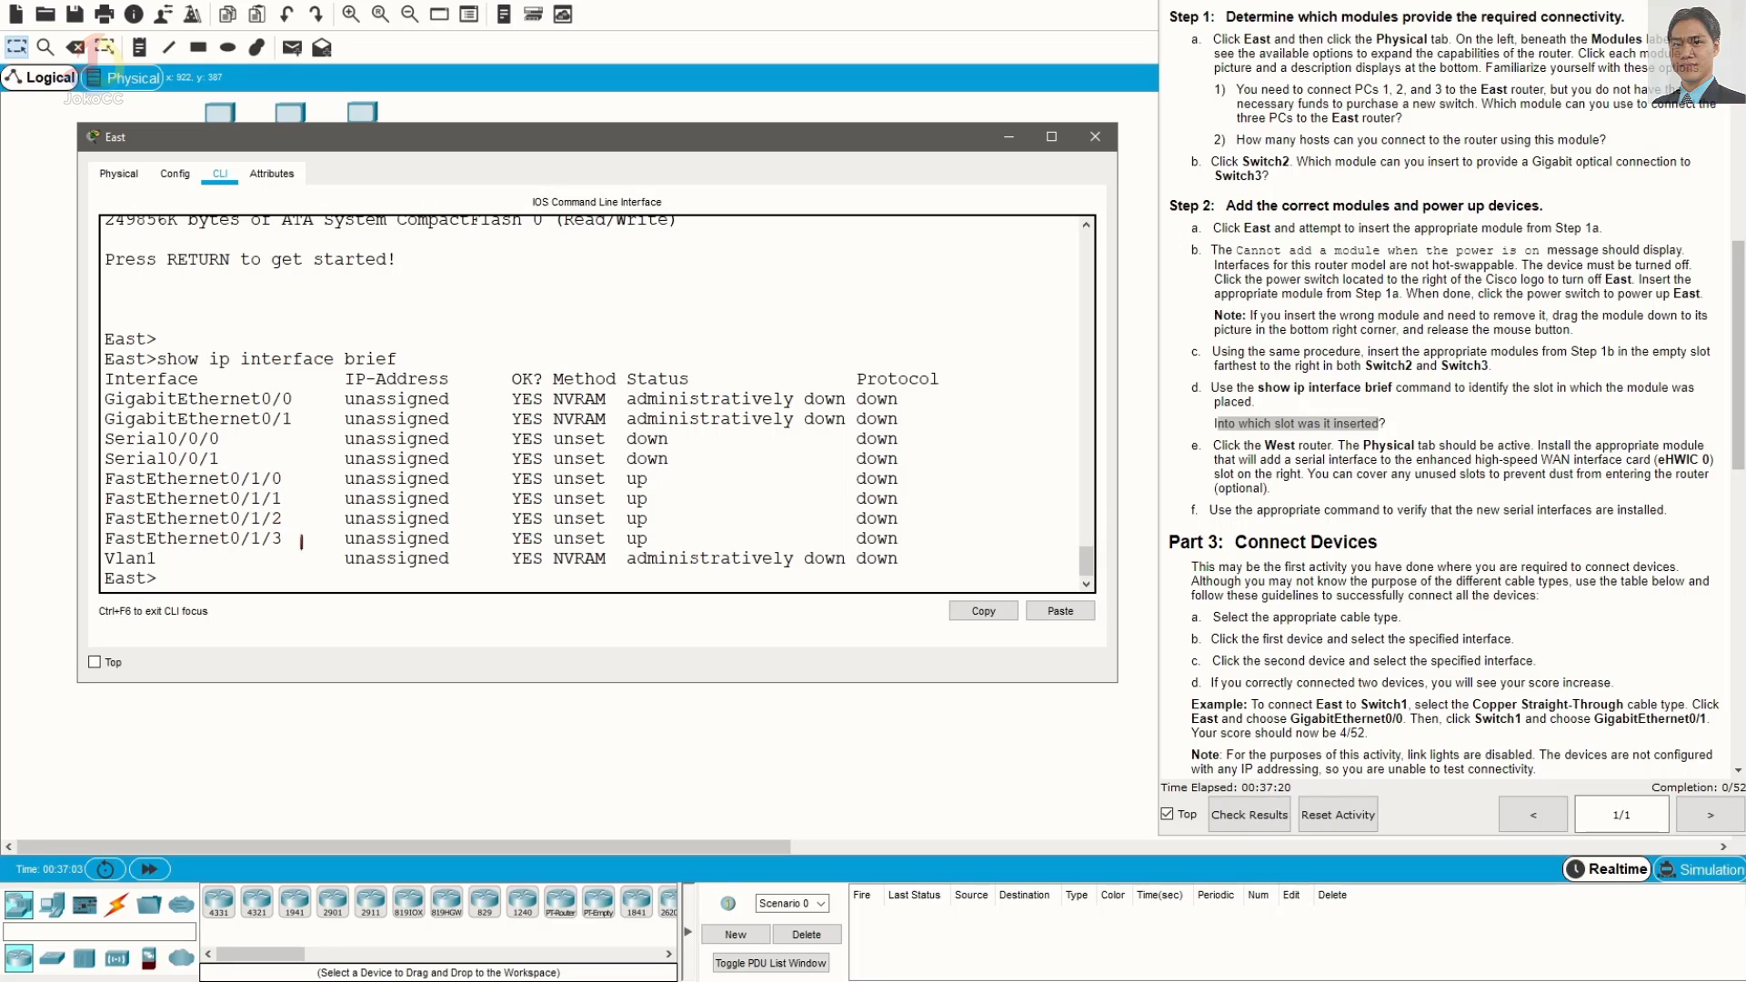
pyautogui.moveTo(291, 540); pyautogui.dragTo(273, 540)
pyautogui.click(1012, 143)
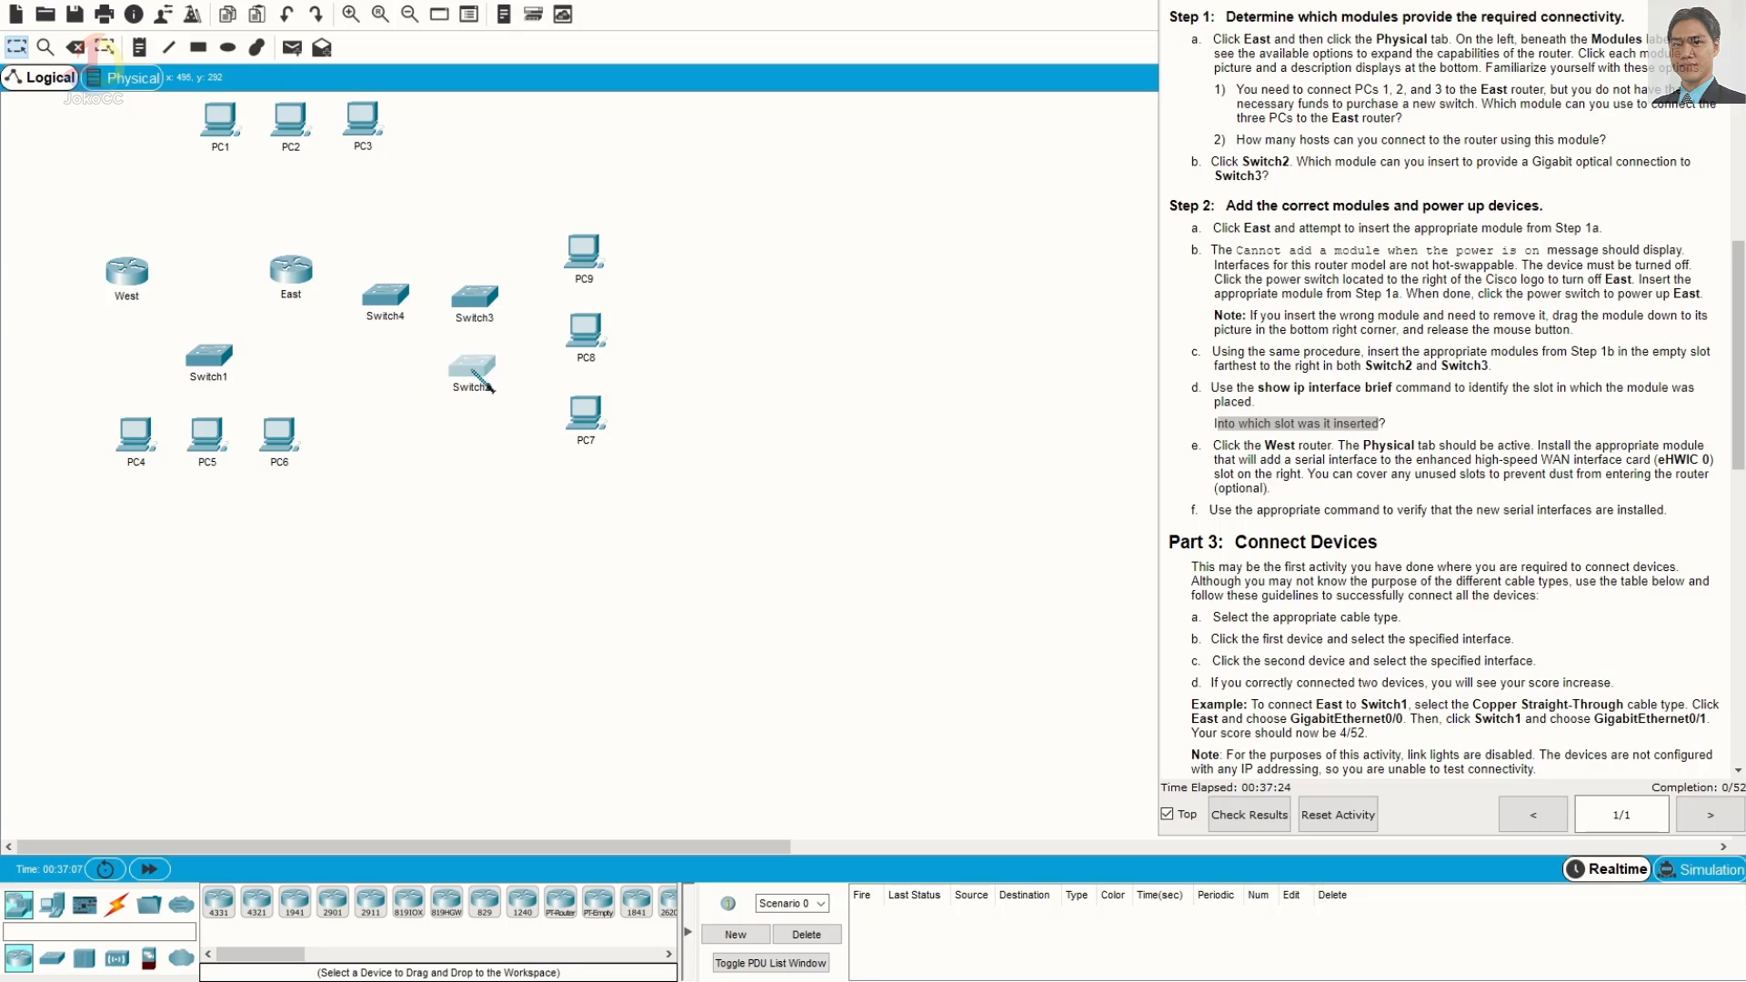
# Open Switch2's command line in a widened window and run show ip interface brief
pyautogui.click(473, 371)
pyautogui.click(752, 227)
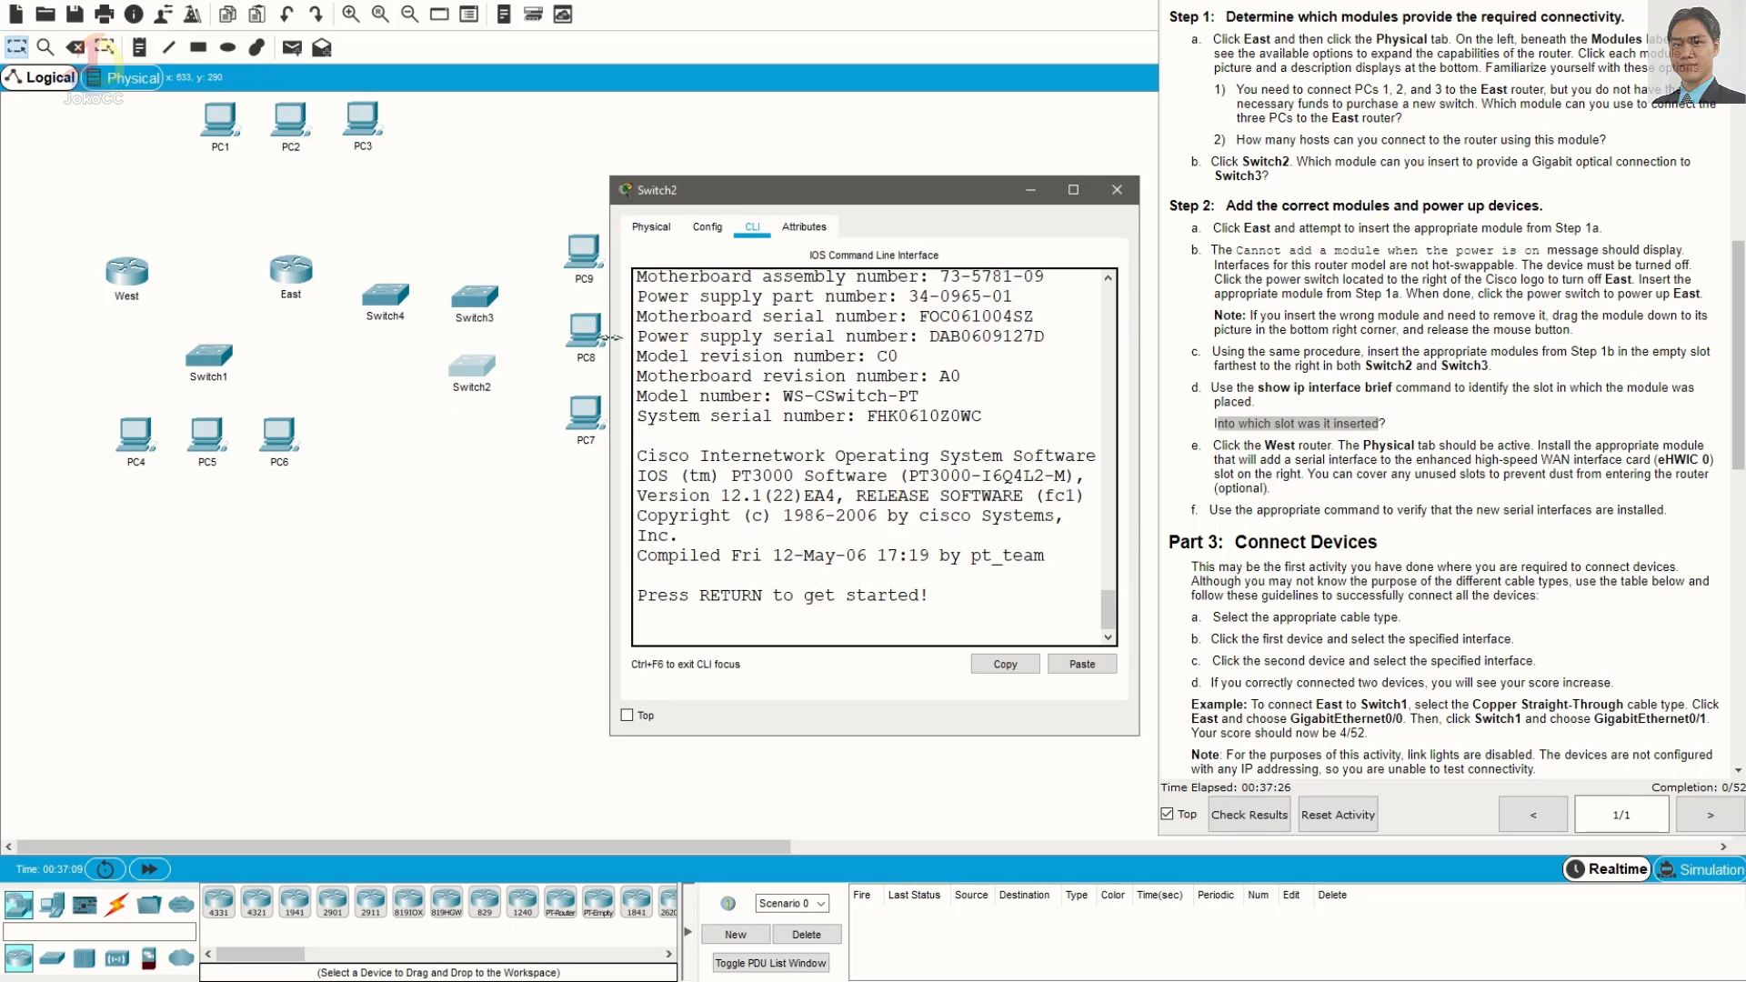
pyautogui.moveTo(611, 336); pyautogui.dragTo(232, 339)
pyautogui.press('Return')
pyautogui.press('Return')
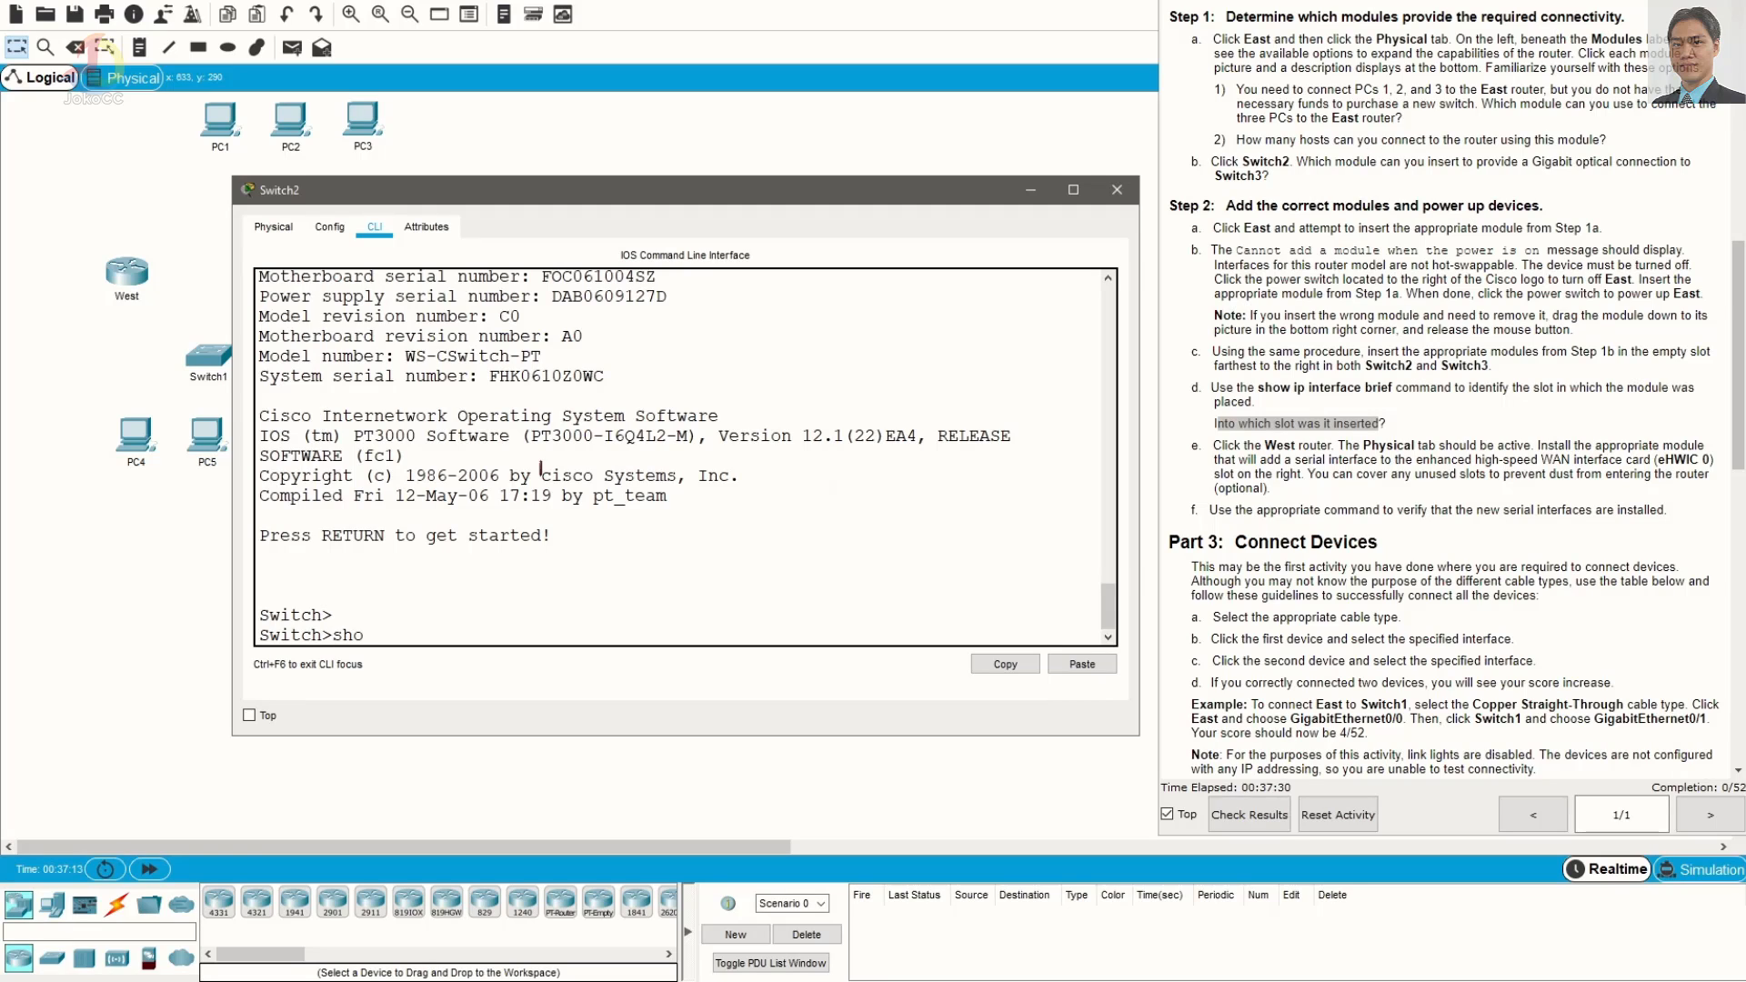
pyautogui.write('show ip interface brie')
pyautogui.press('Return')
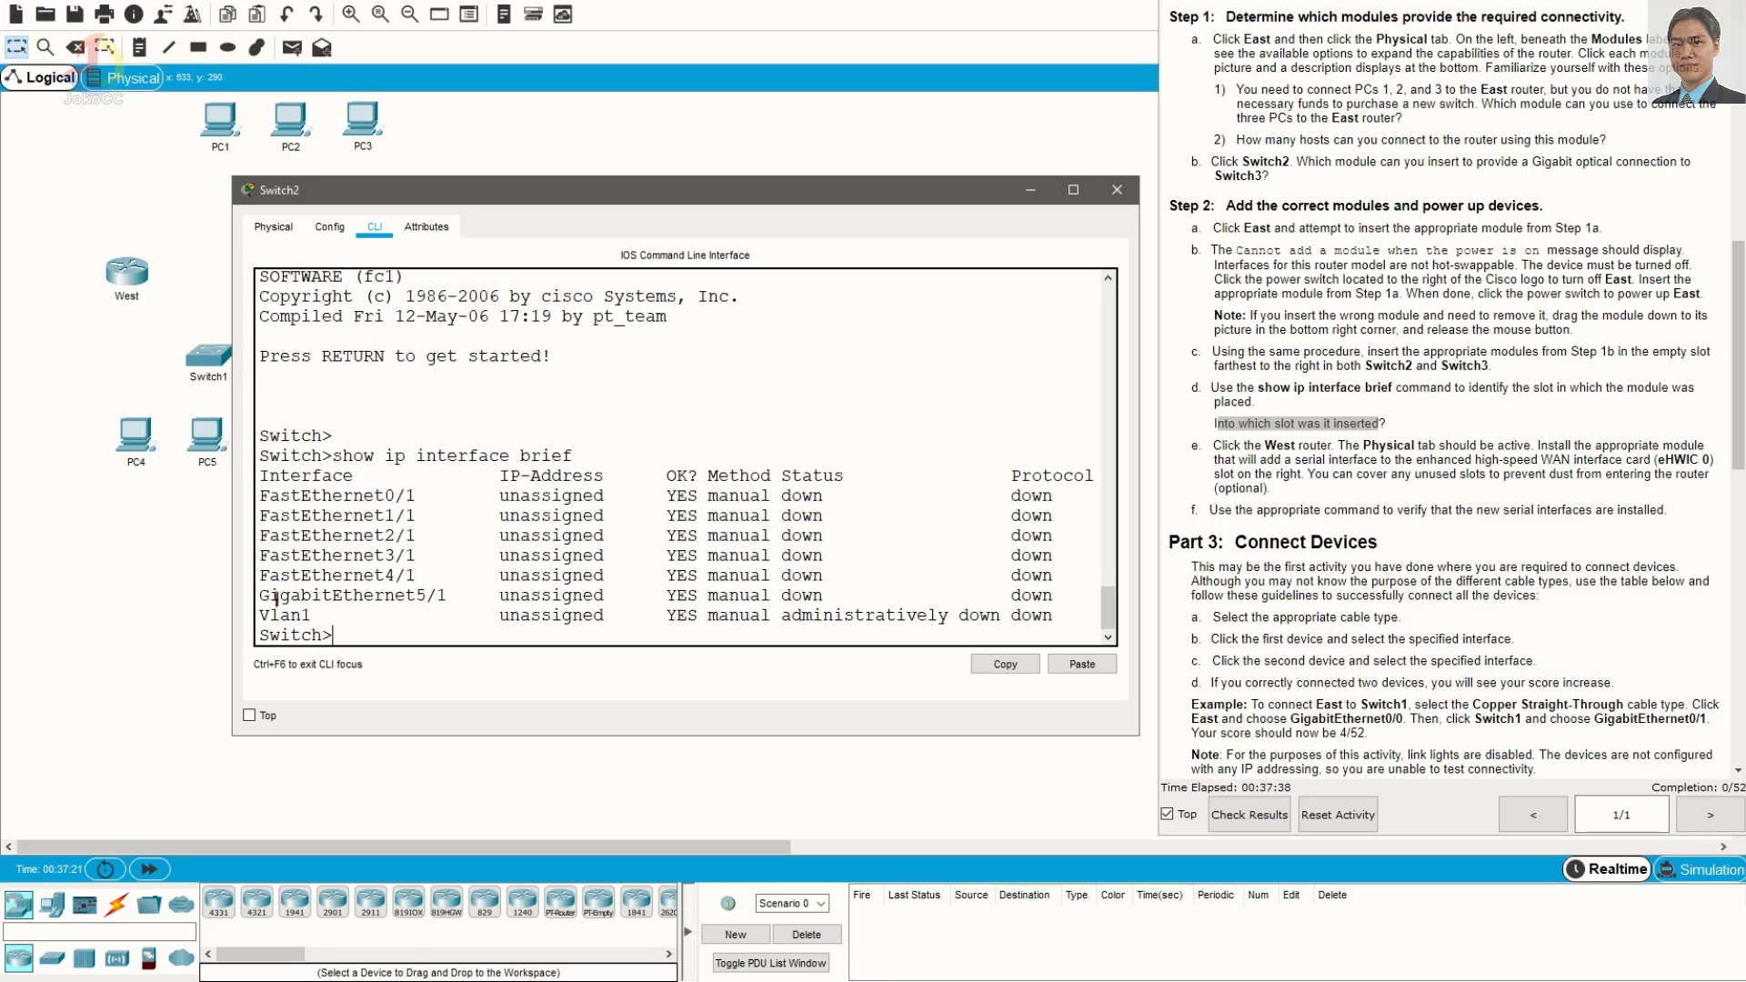
# Compare Switch2's GigabitEthernet5/1 entry with the modules in its physical view and the interfaces in its configuration list
pyautogui.moveTo(261, 596); pyautogui.dragTo(1066, 605)
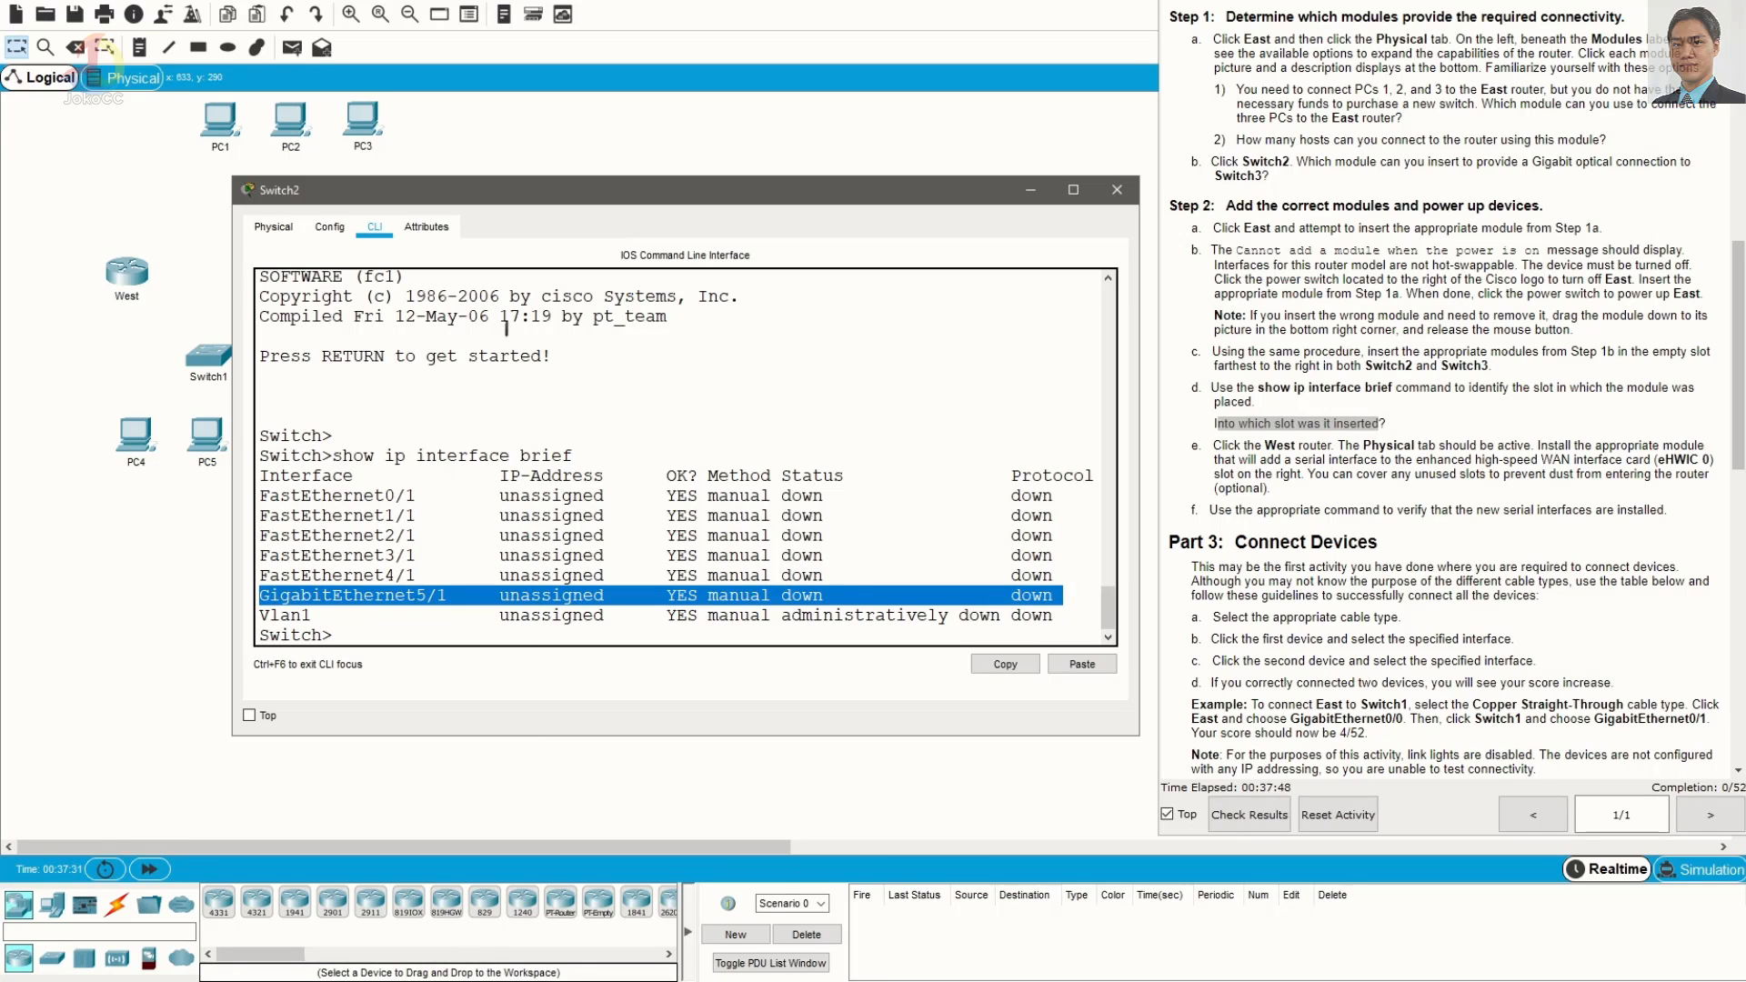
pyautogui.click(275, 227)
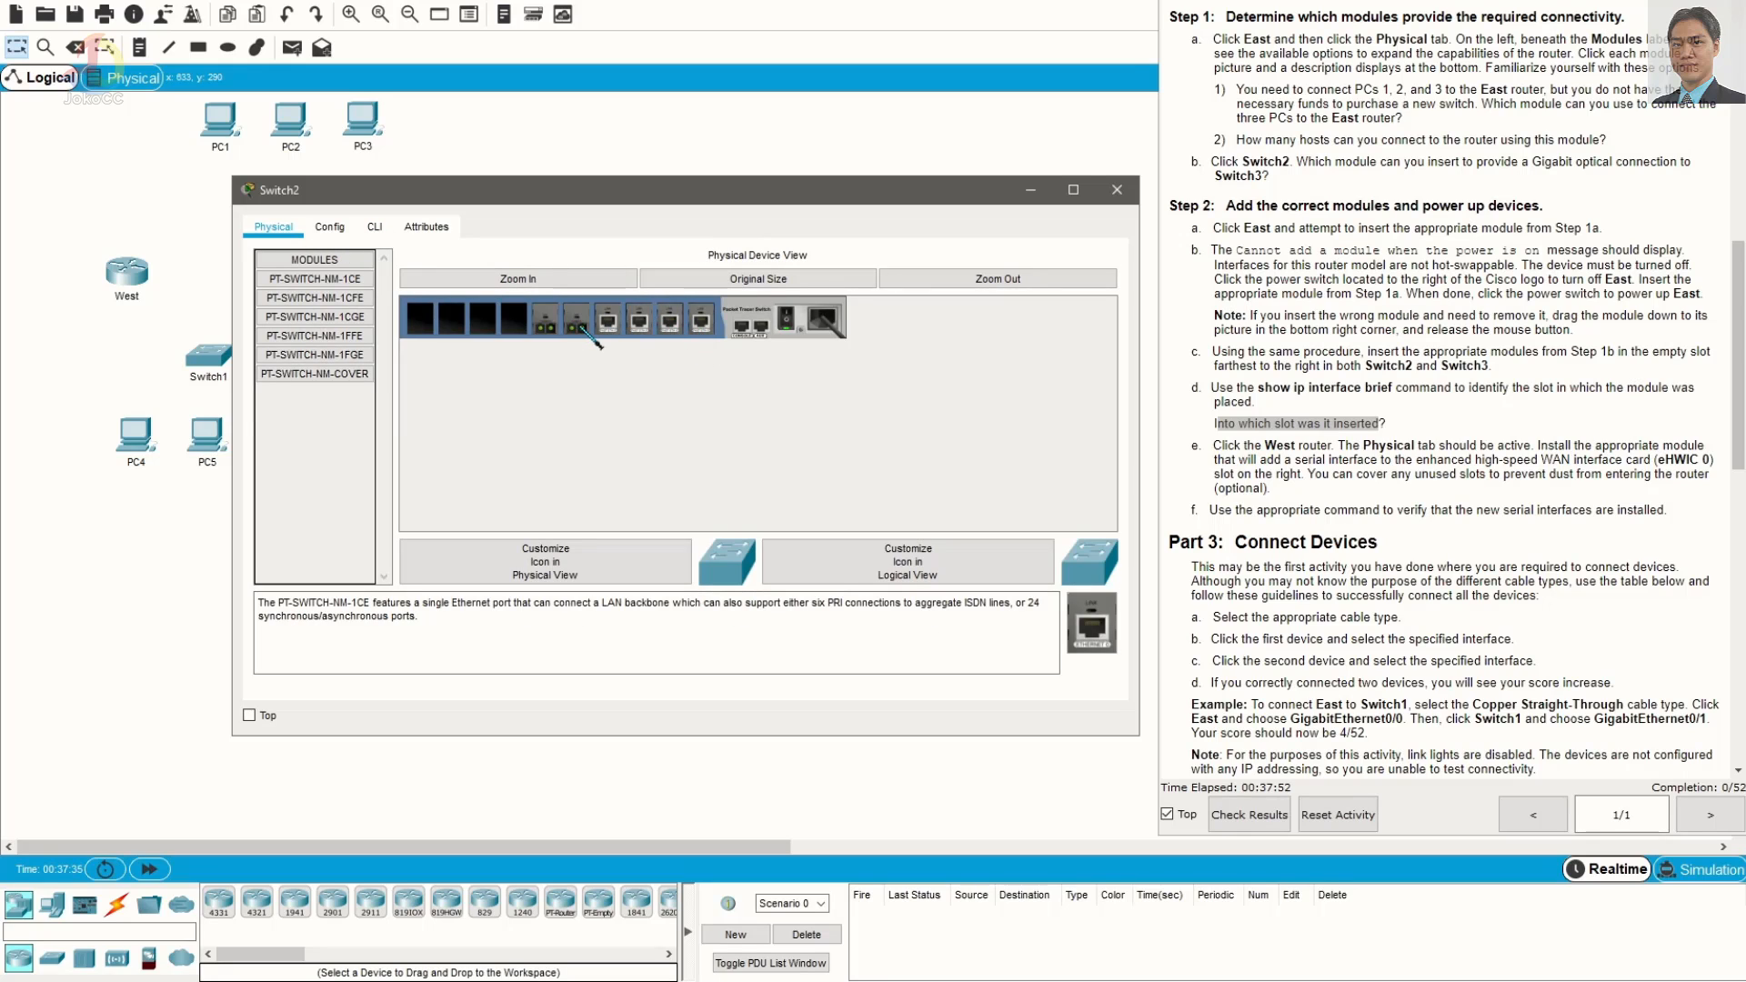
pyautogui.click(329, 227)
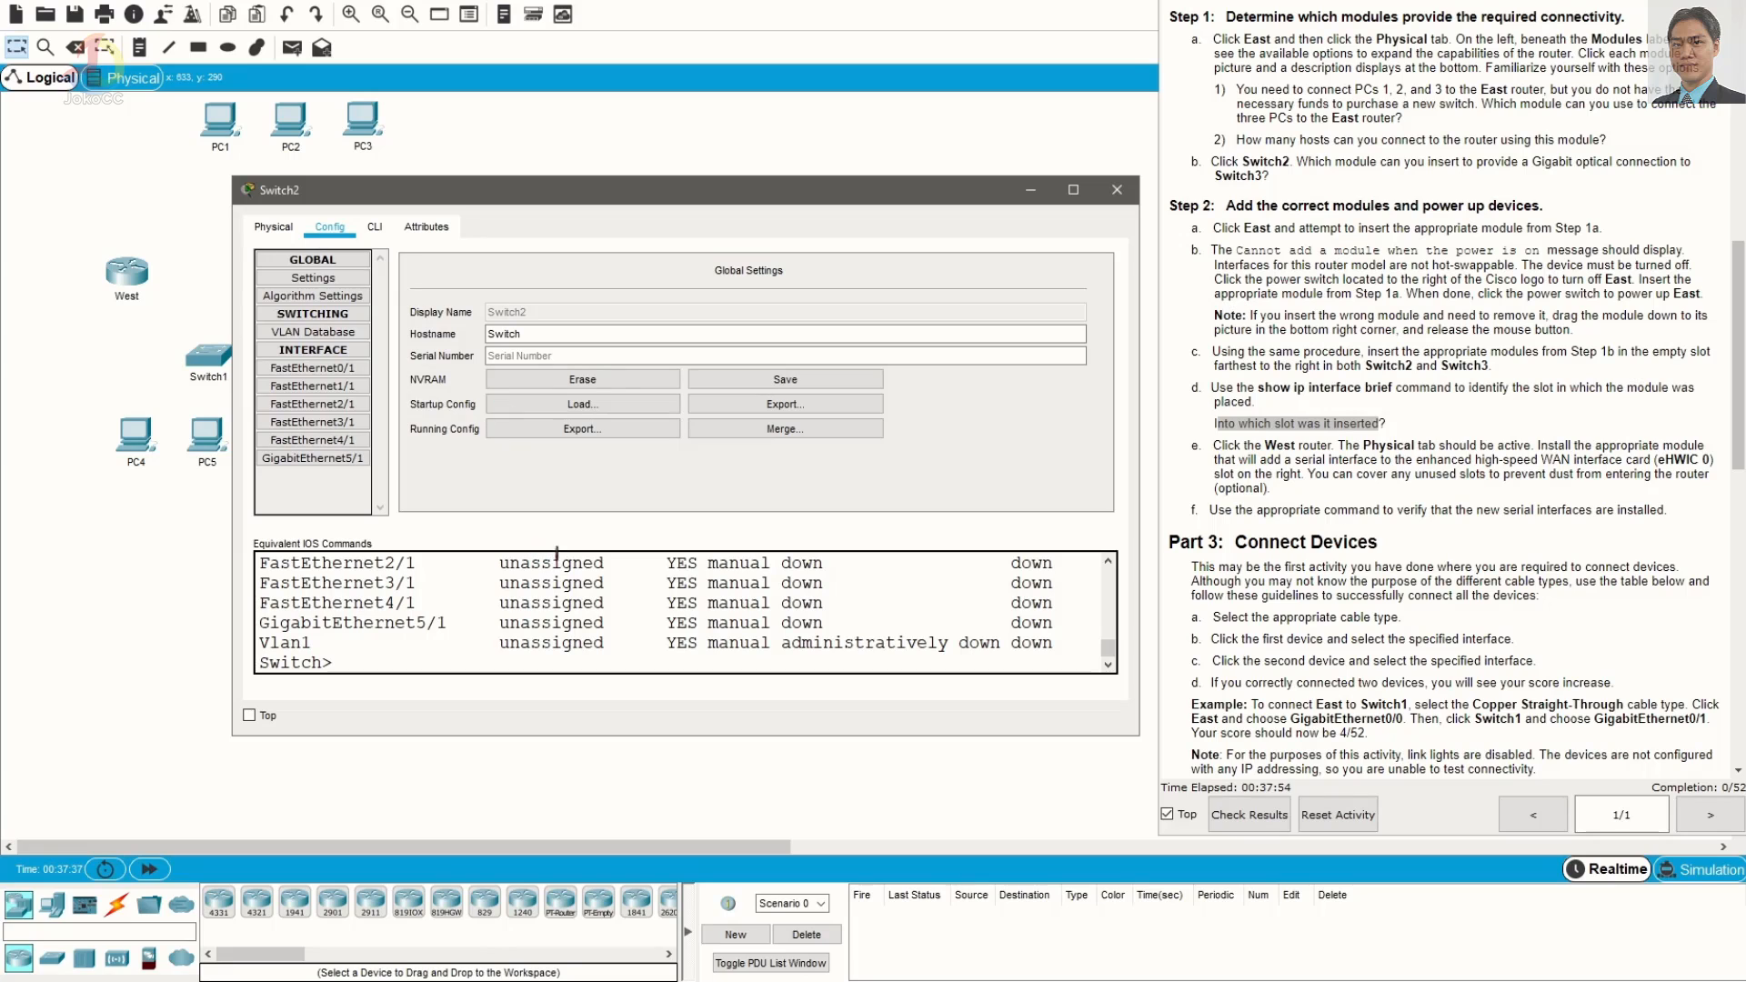
pyautogui.click(273, 228)
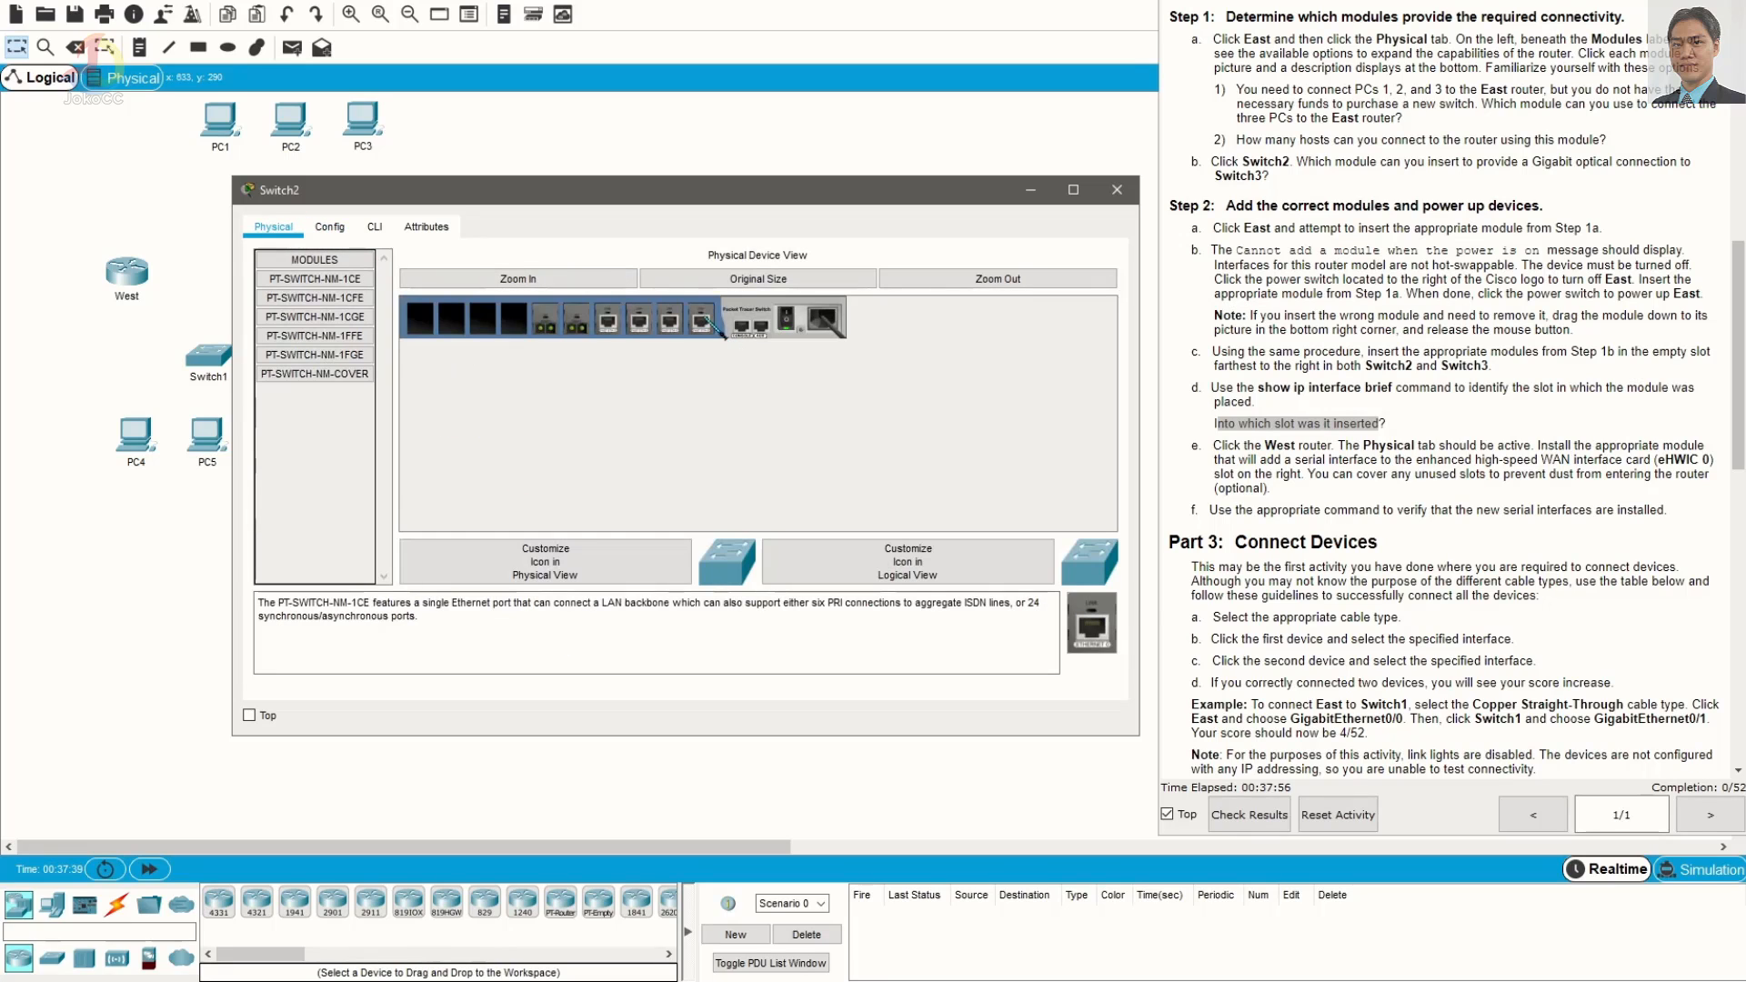
pyautogui.click(374, 227)
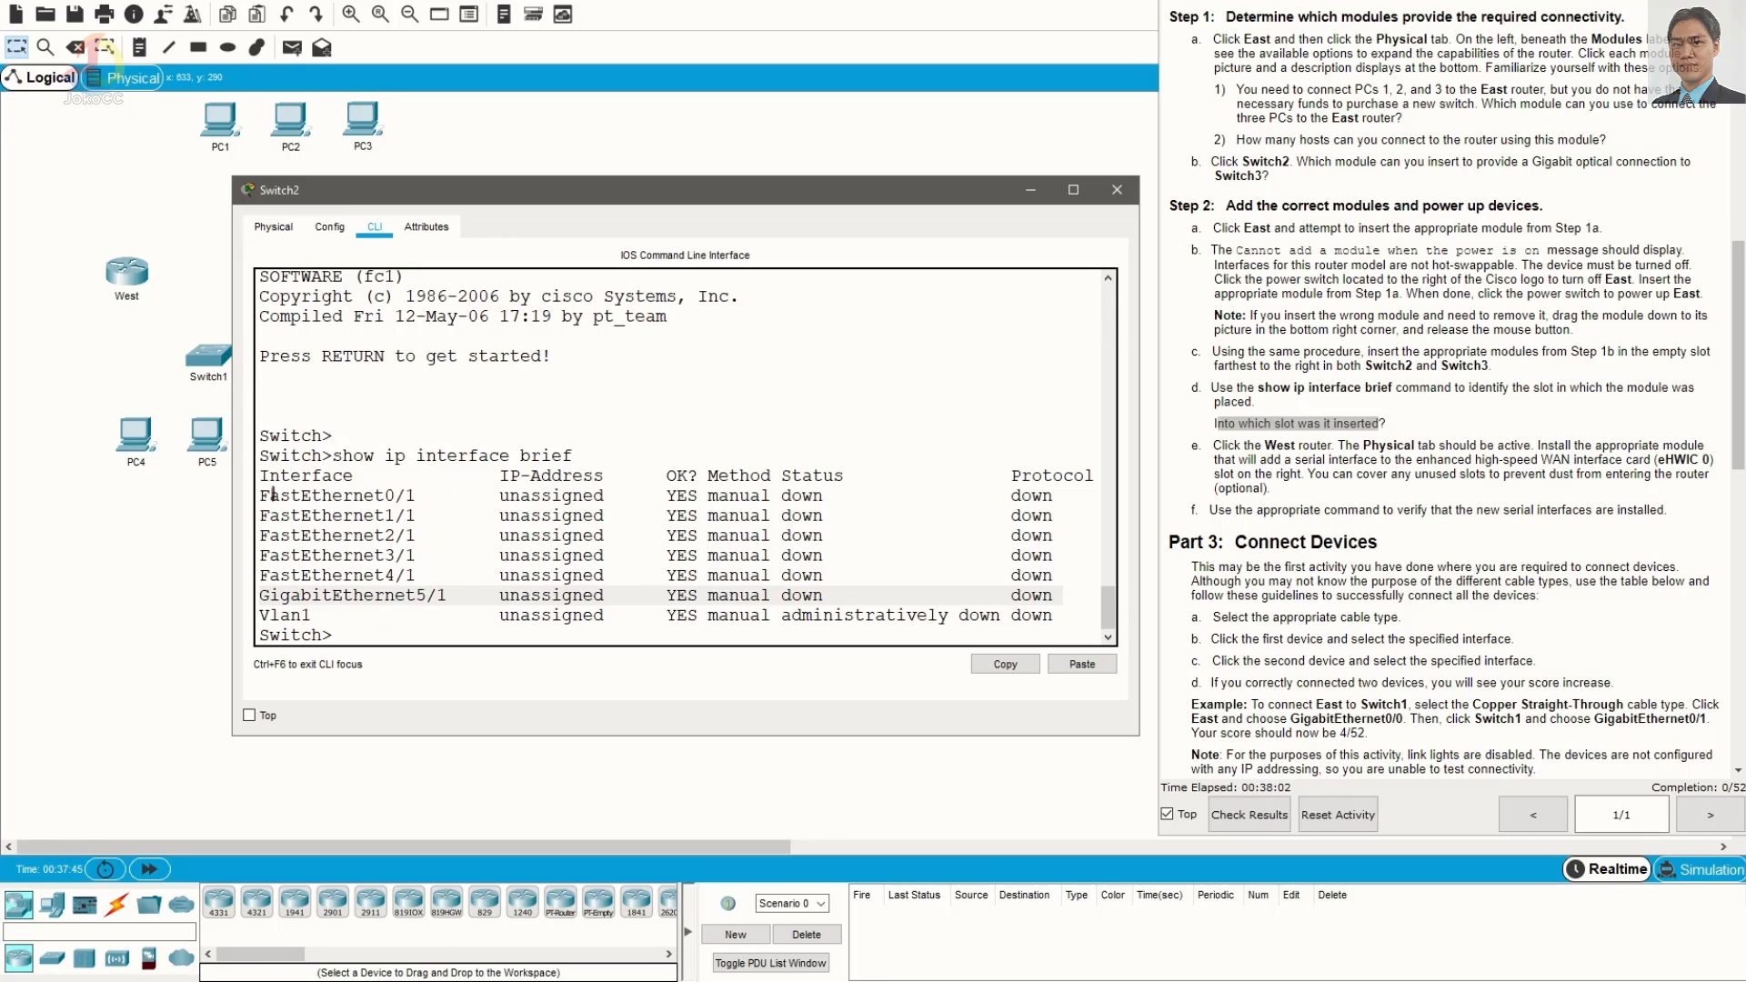
# Compare the FastEthernet entries with the slot number of the GigabitEthernet entry in Switch2's interface list, and minimize the window
pyautogui.moveTo(261, 495); pyautogui.dragTo(1067, 571)
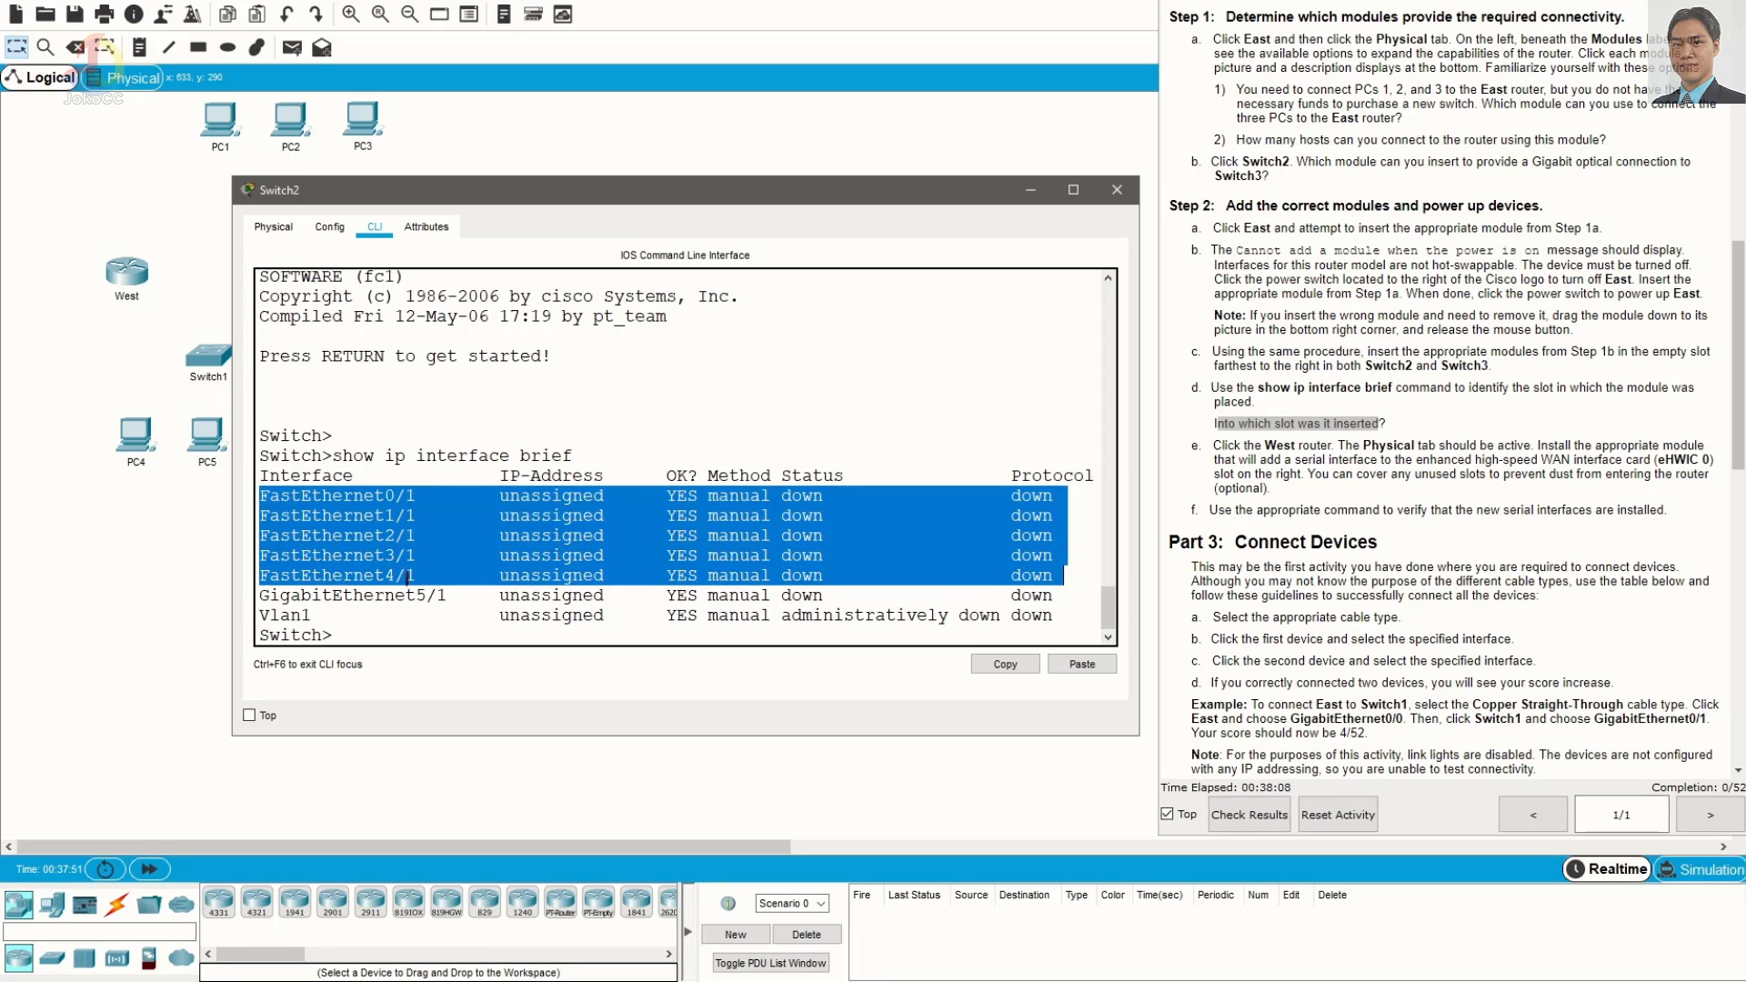
pyautogui.click(408, 577)
pyautogui.moveTo(415, 596); pyautogui.dragTo(443, 595)
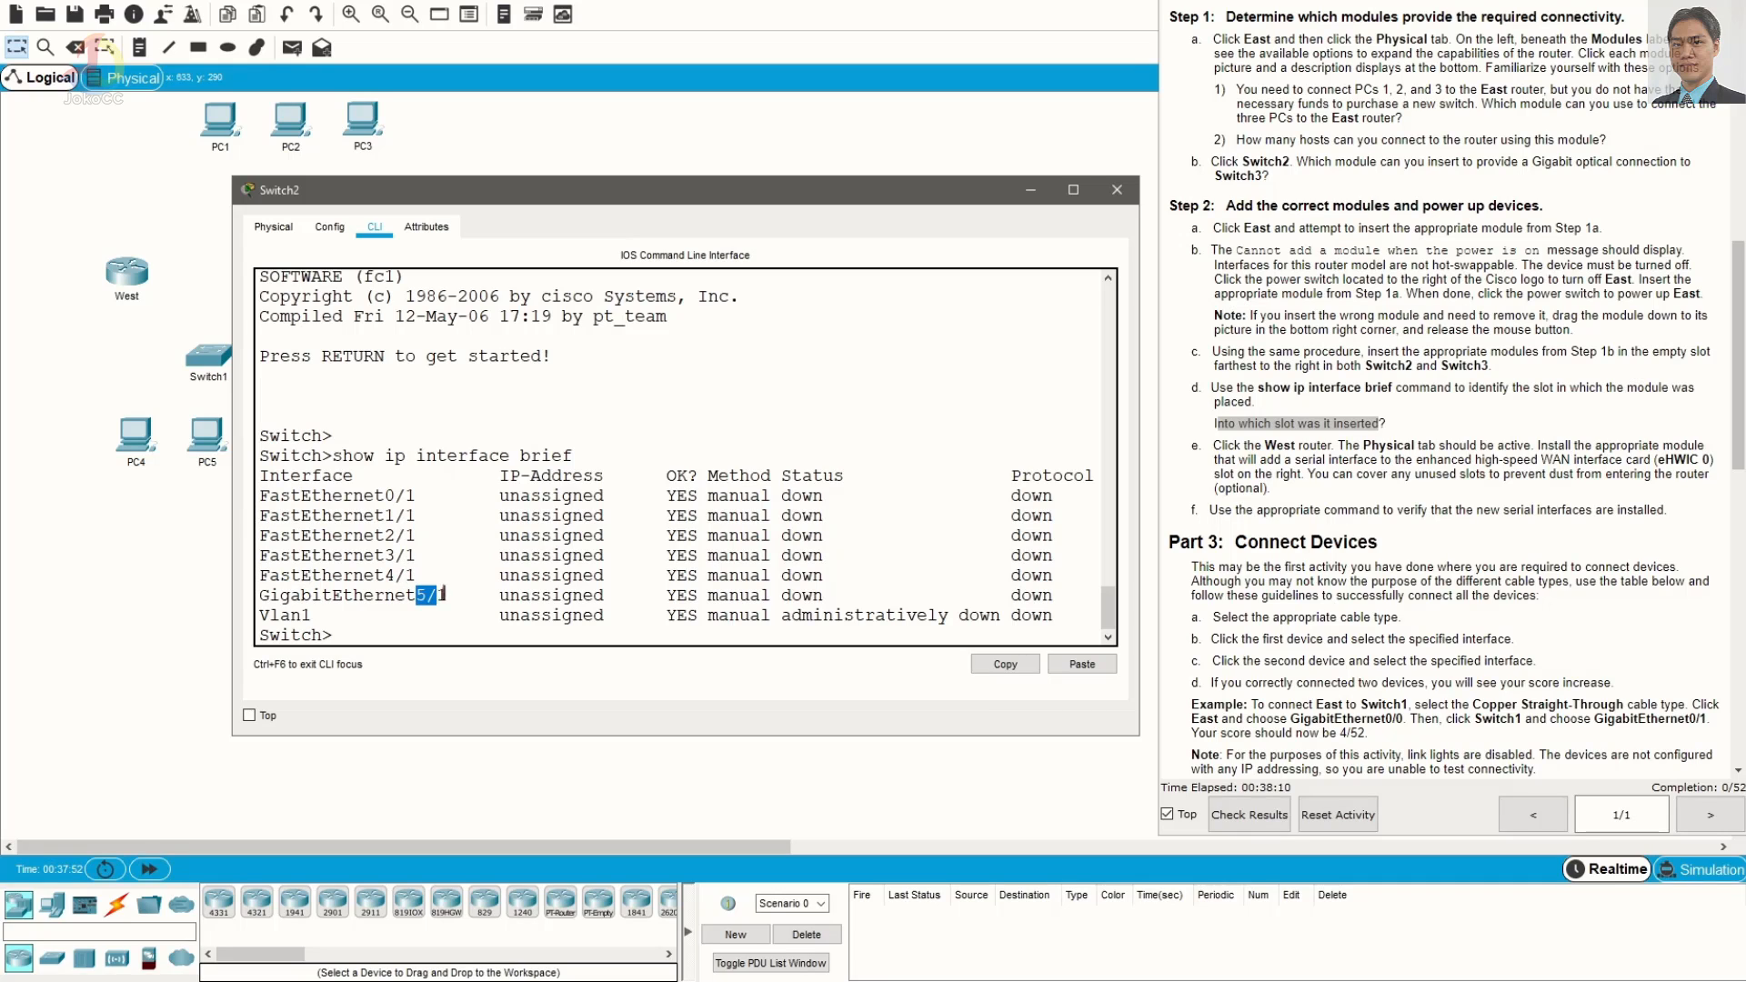
pyautogui.click(1019, 192)
# Open Switch3's command line and run show ip interface brief
pyautogui.click(488, 308)
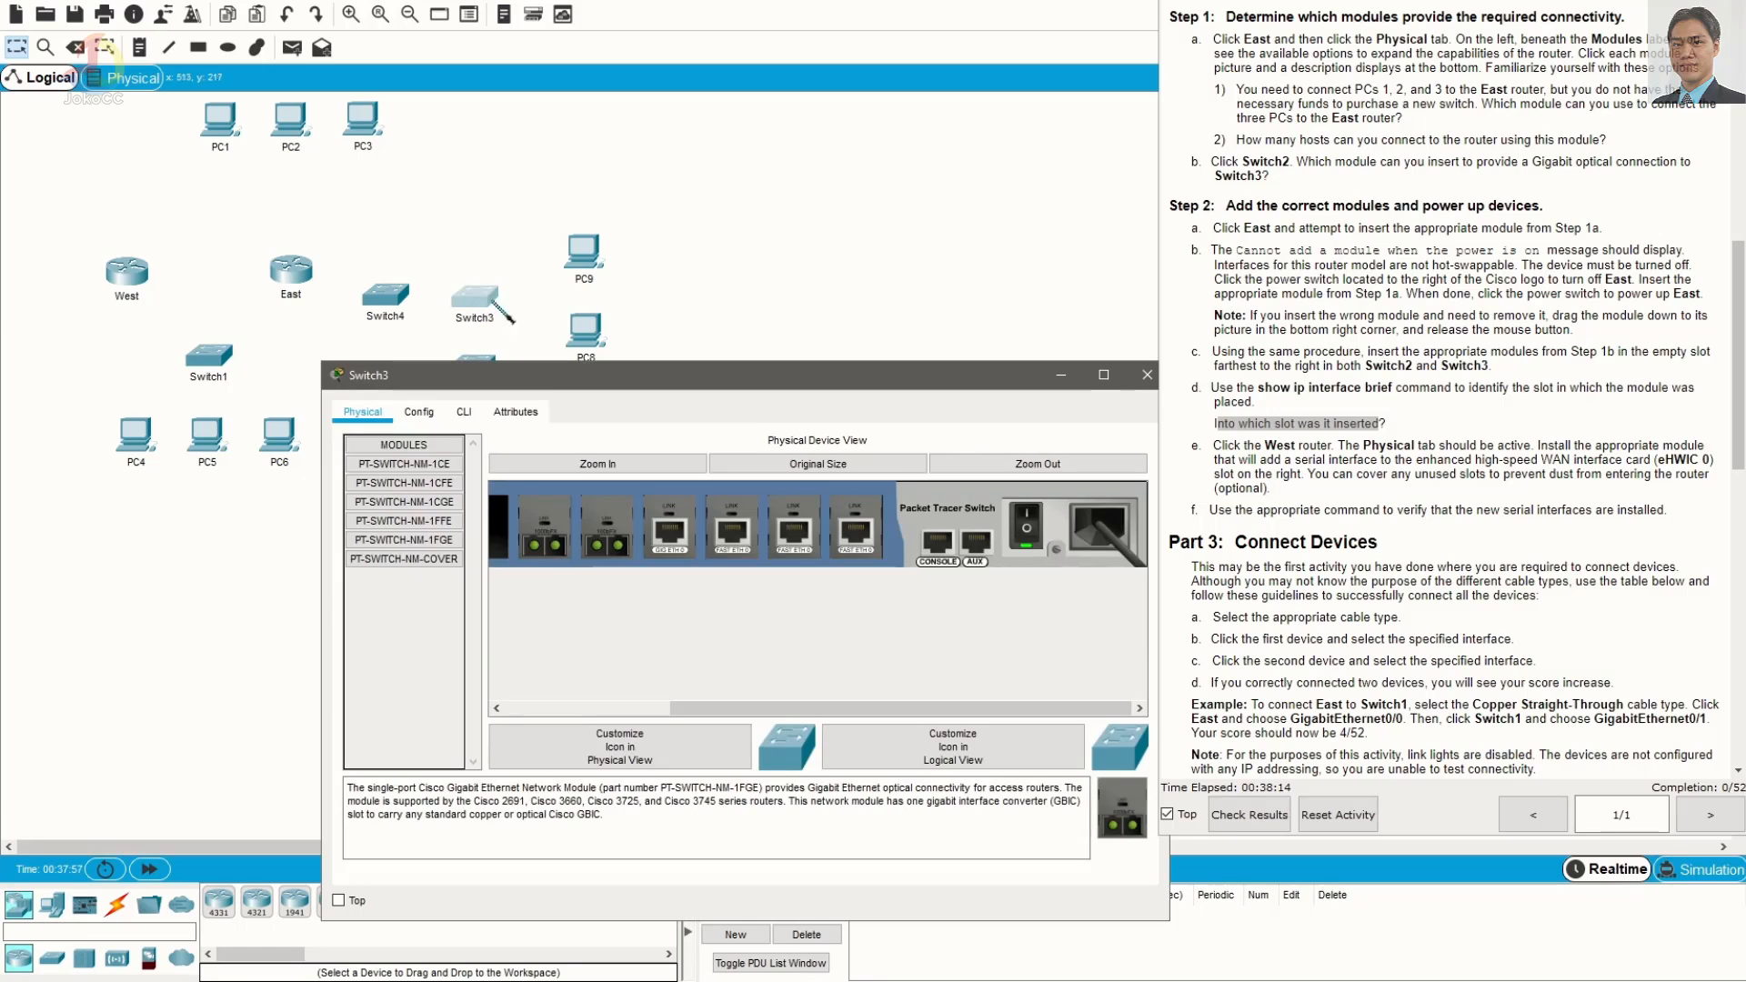
pyautogui.click(473, 416)
pyautogui.moveTo(553, 381); pyautogui.dragTo(469, 227)
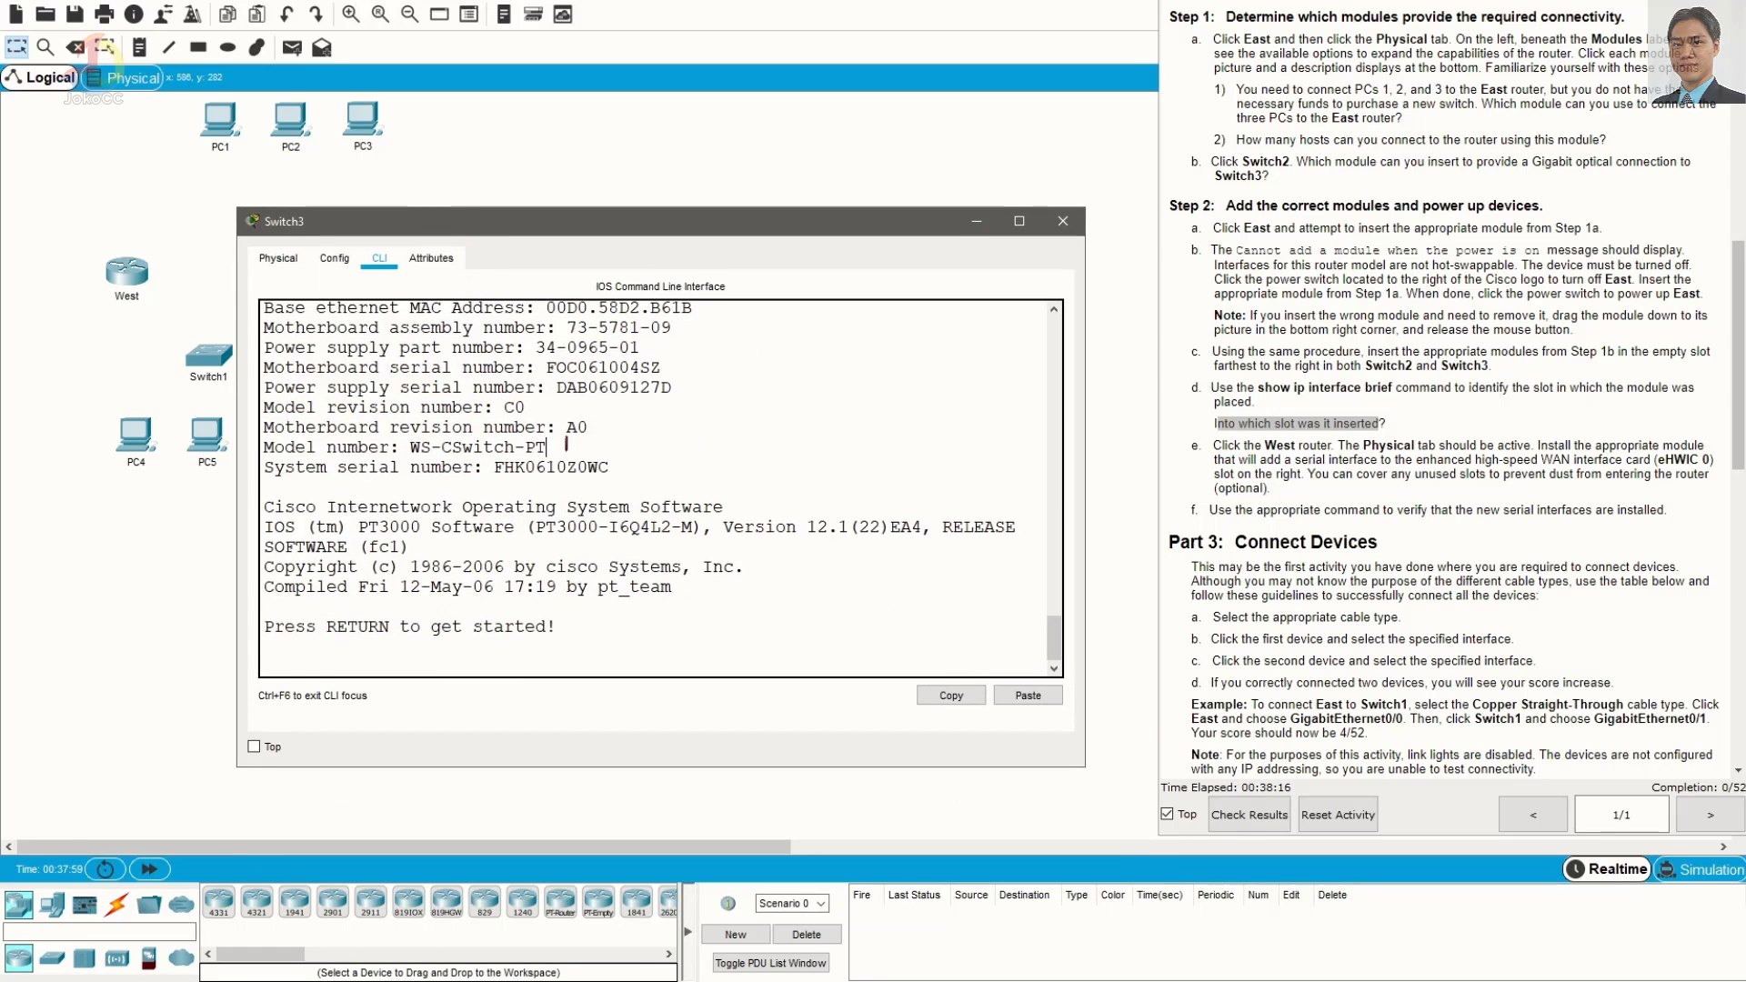
pyautogui.press('Return')
pyautogui.press('Return')
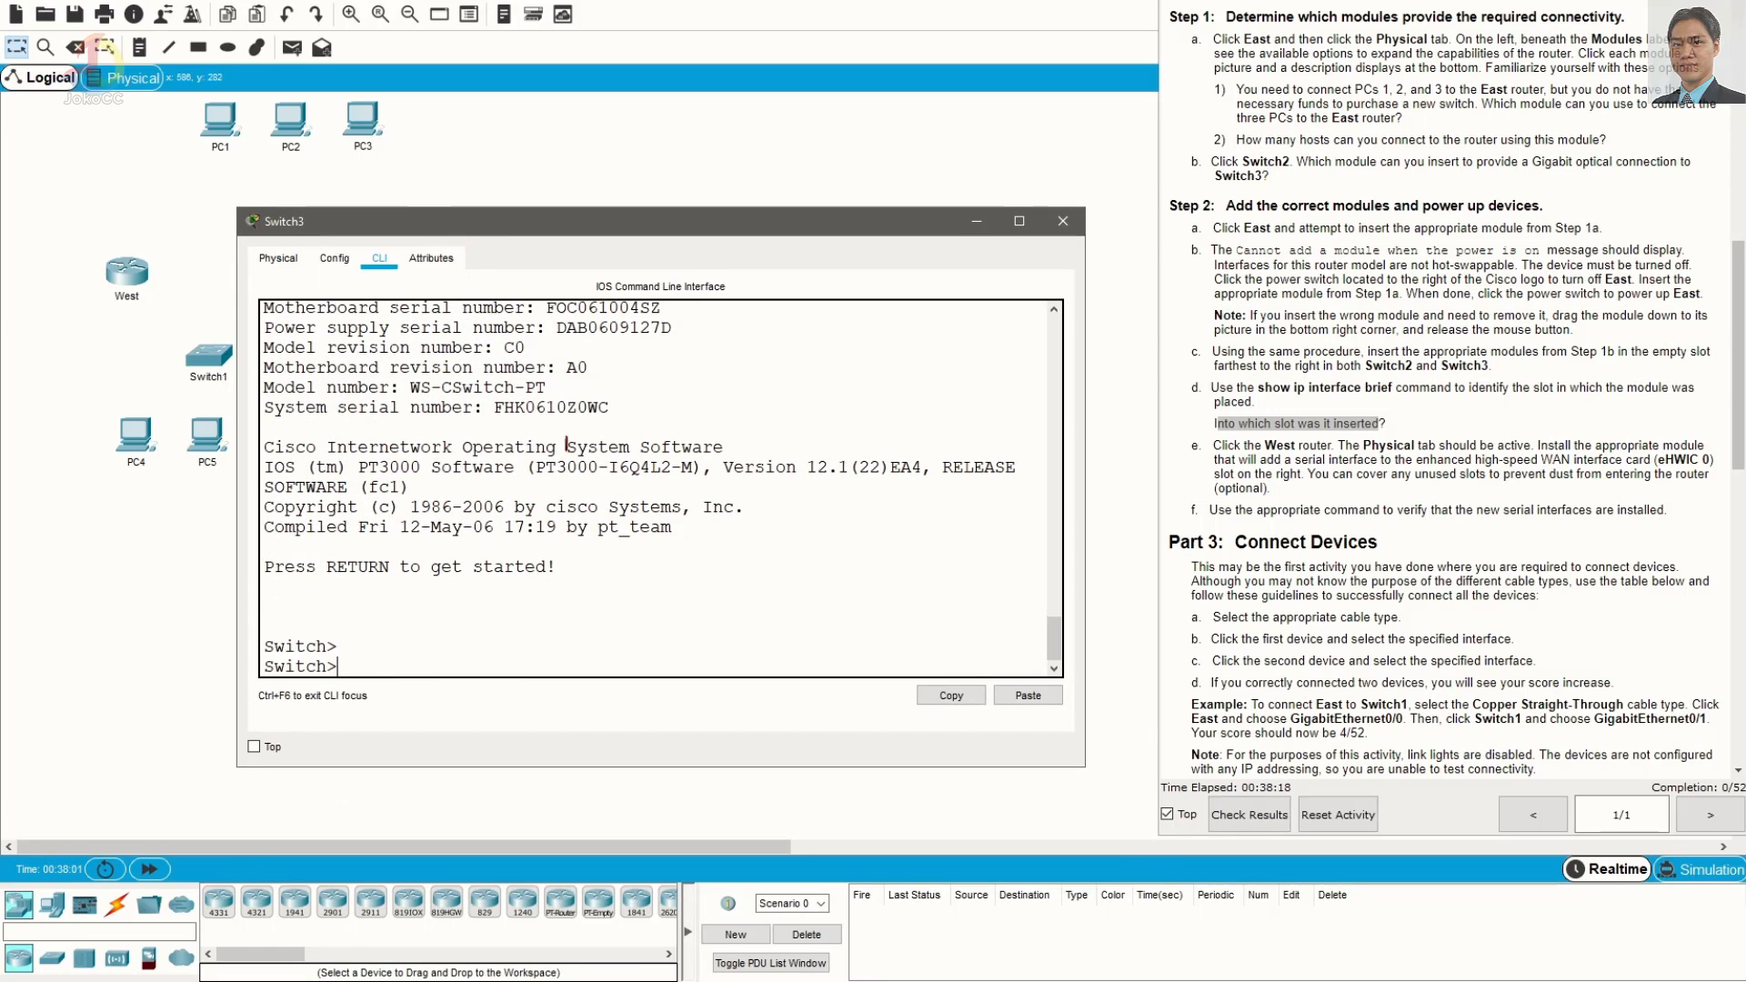
pyautogui.write('show ip interface bri')
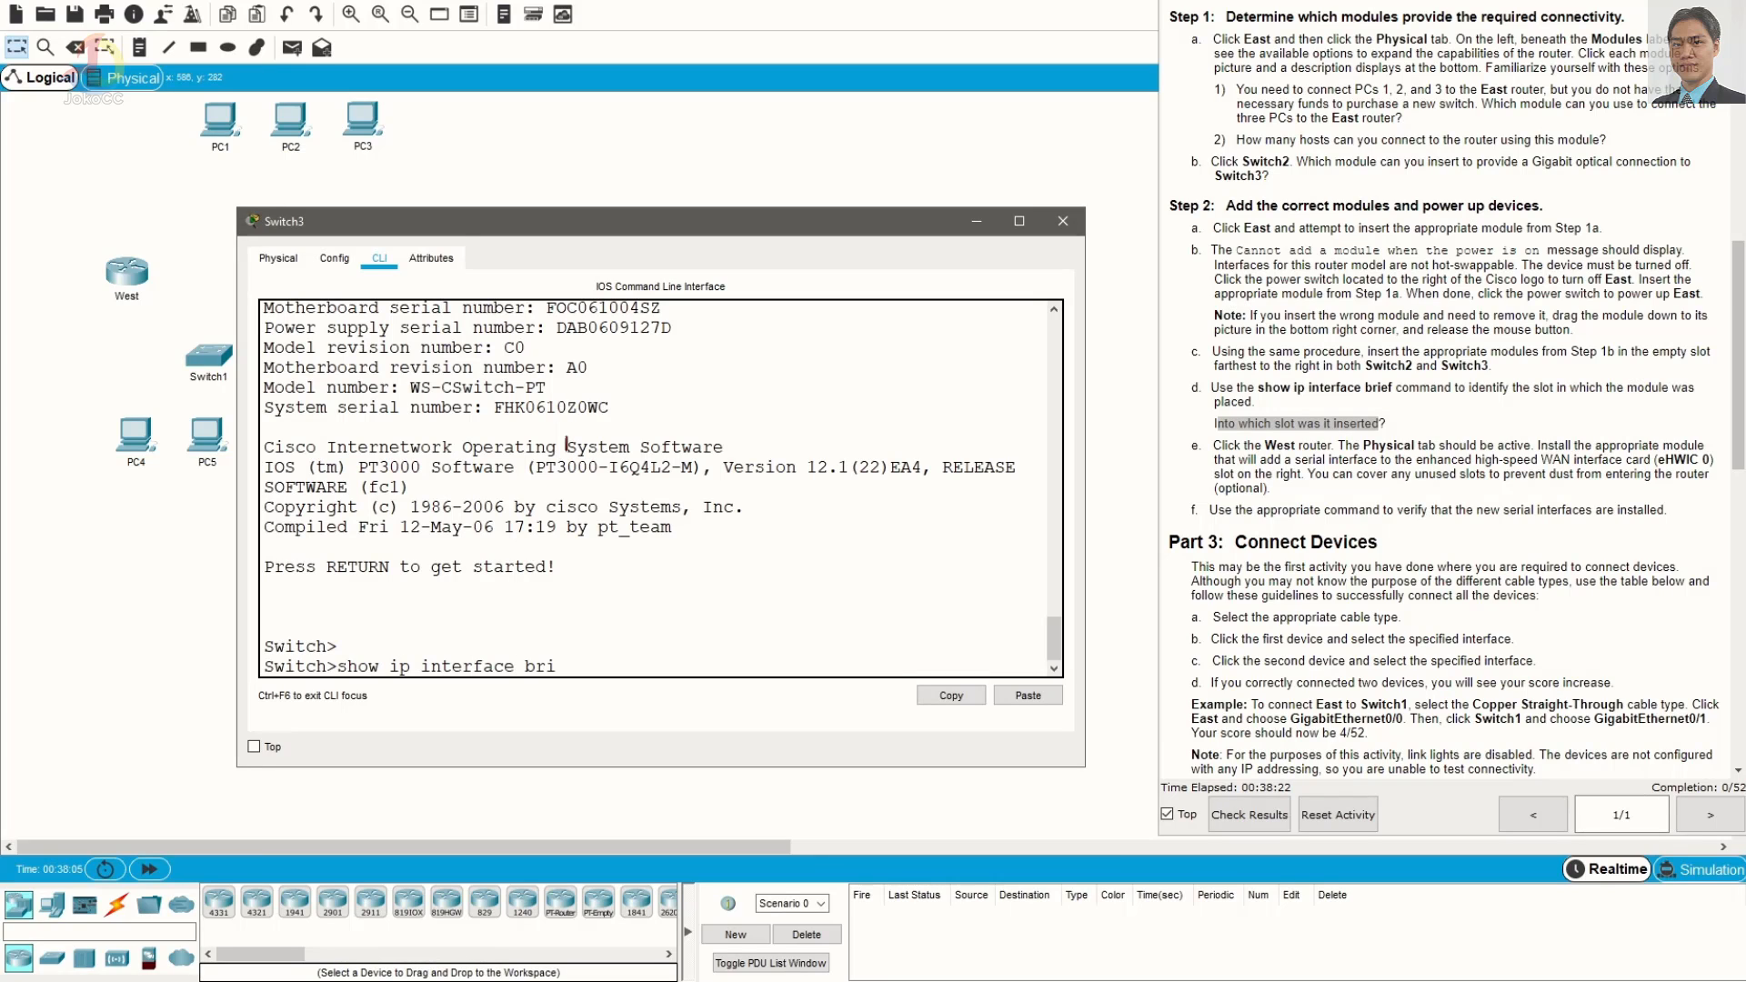
pyautogui.write('ef')
pyautogui.press('Return')
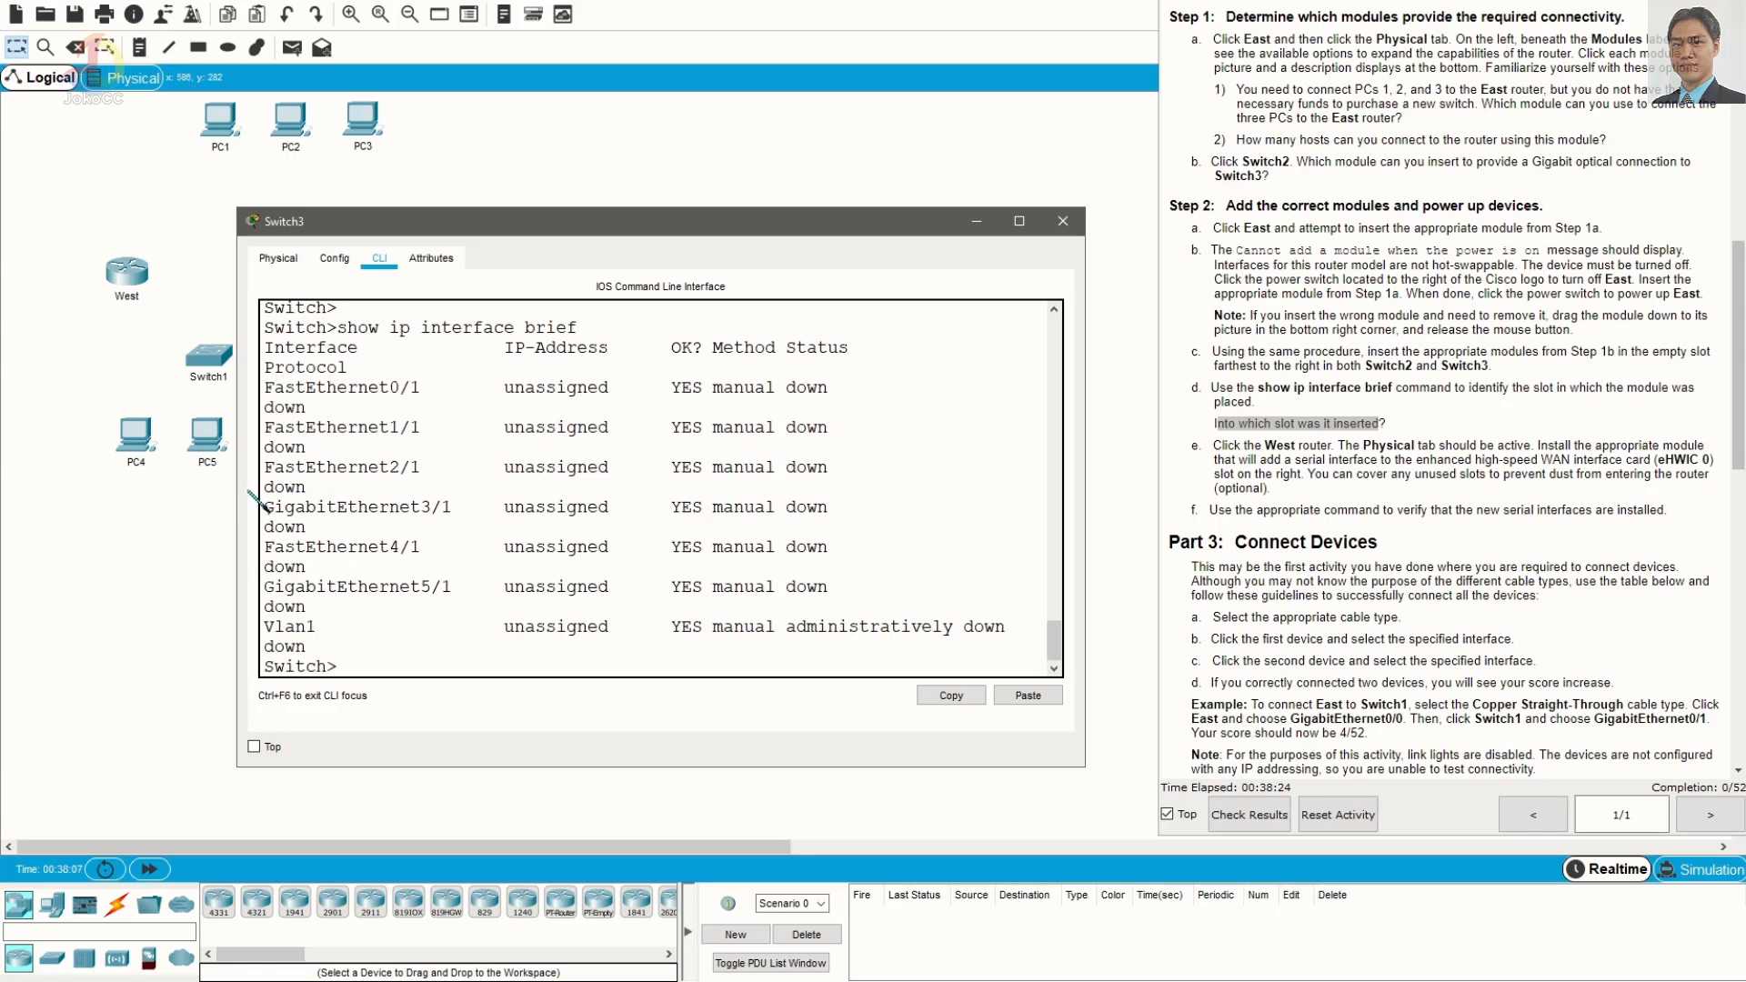
# Widen Switch3's window so each interface fits on one line, highlight the GigabitEthernet5/1 entry, and put the window away
pyautogui.click(229, 483)
pyautogui.click(473, 303)
pyautogui.moveTo(237, 557); pyautogui.dragTo(22, 566)
pyautogui.moveTo(49, 624); pyautogui.dragTo(877, 629)
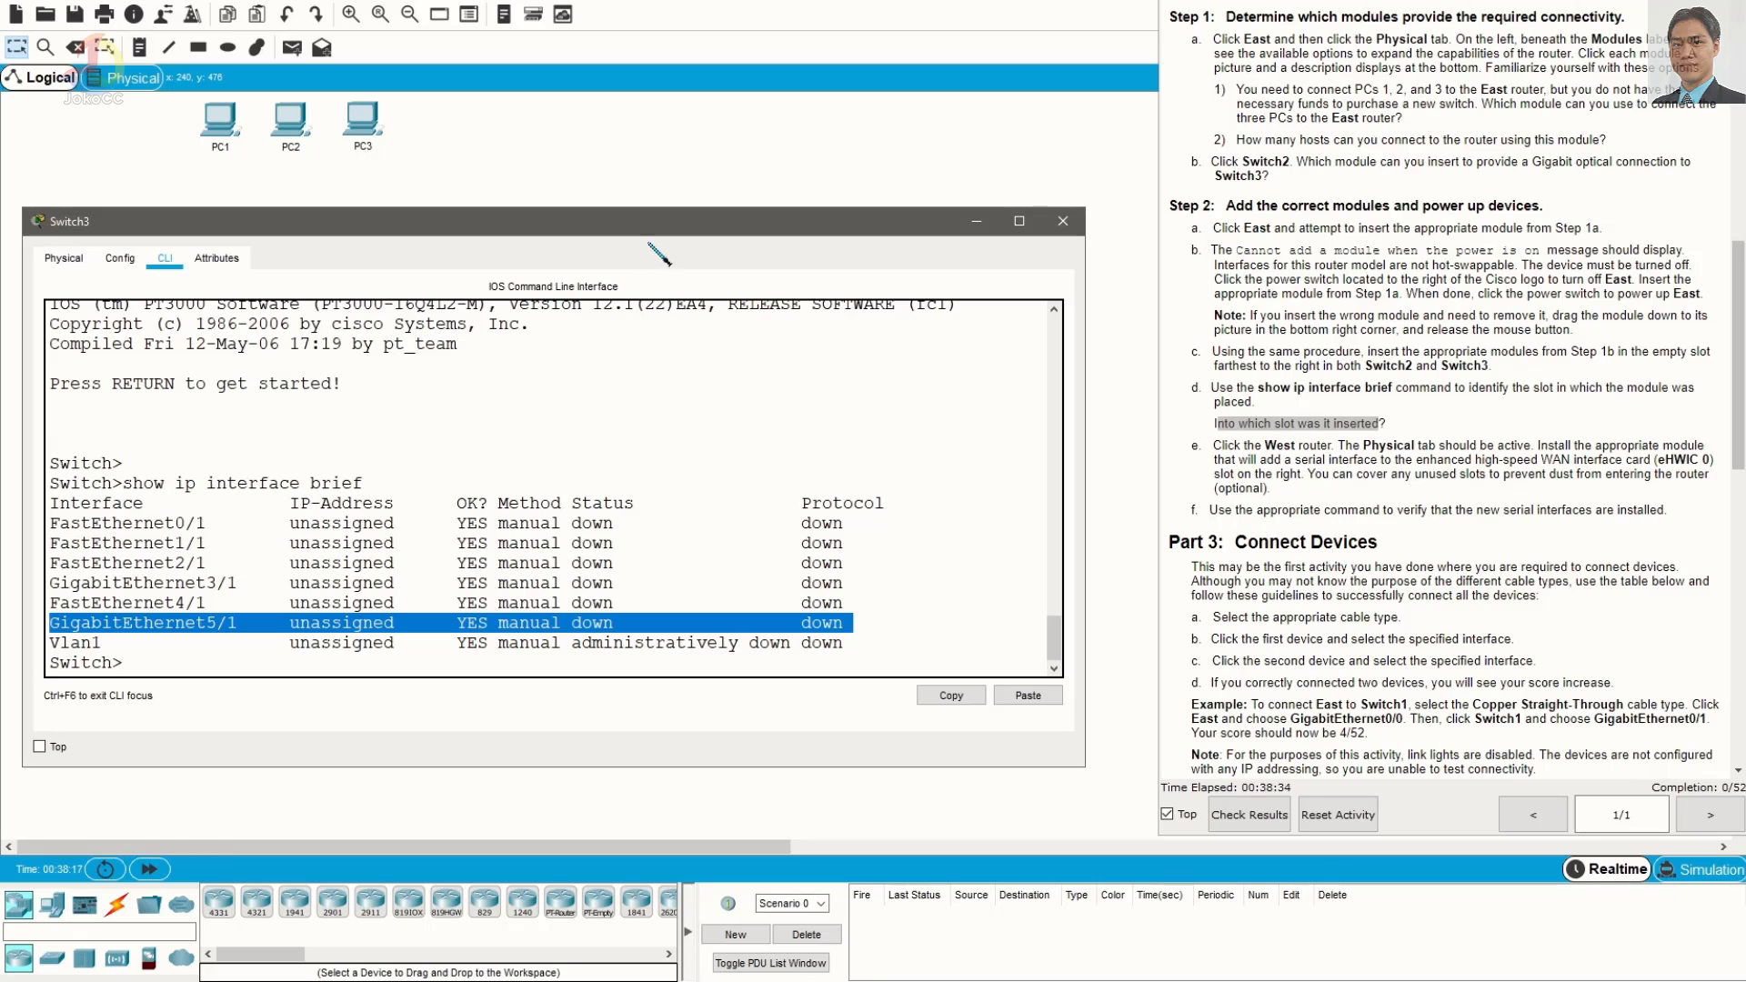
pyautogui.moveTo(662, 227); pyautogui.dragTo(688, 228)
pyautogui.click(1023, 223)
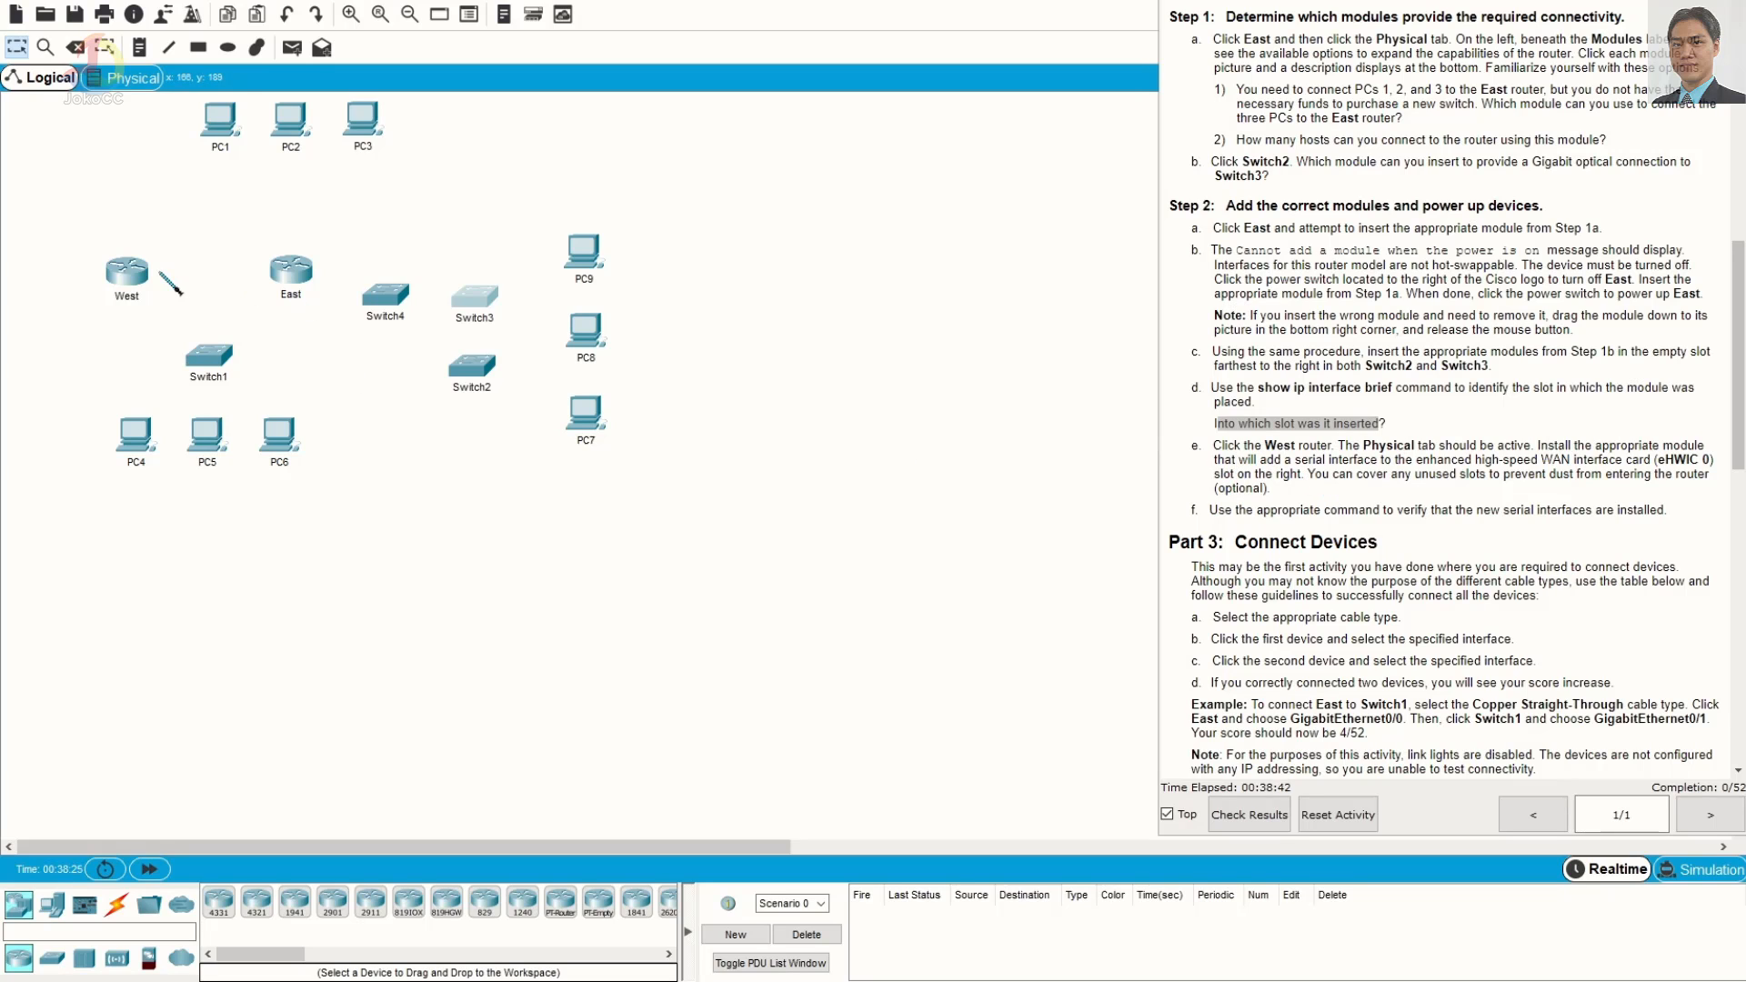
# Open West's physical view enlarged and examine its slots against the instruction for adding a serial interface module in eHWIC 0
pyautogui.click(127, 271)
pyautogui.moveTo(792, 190); pyautogui.dragTo(373, 189)
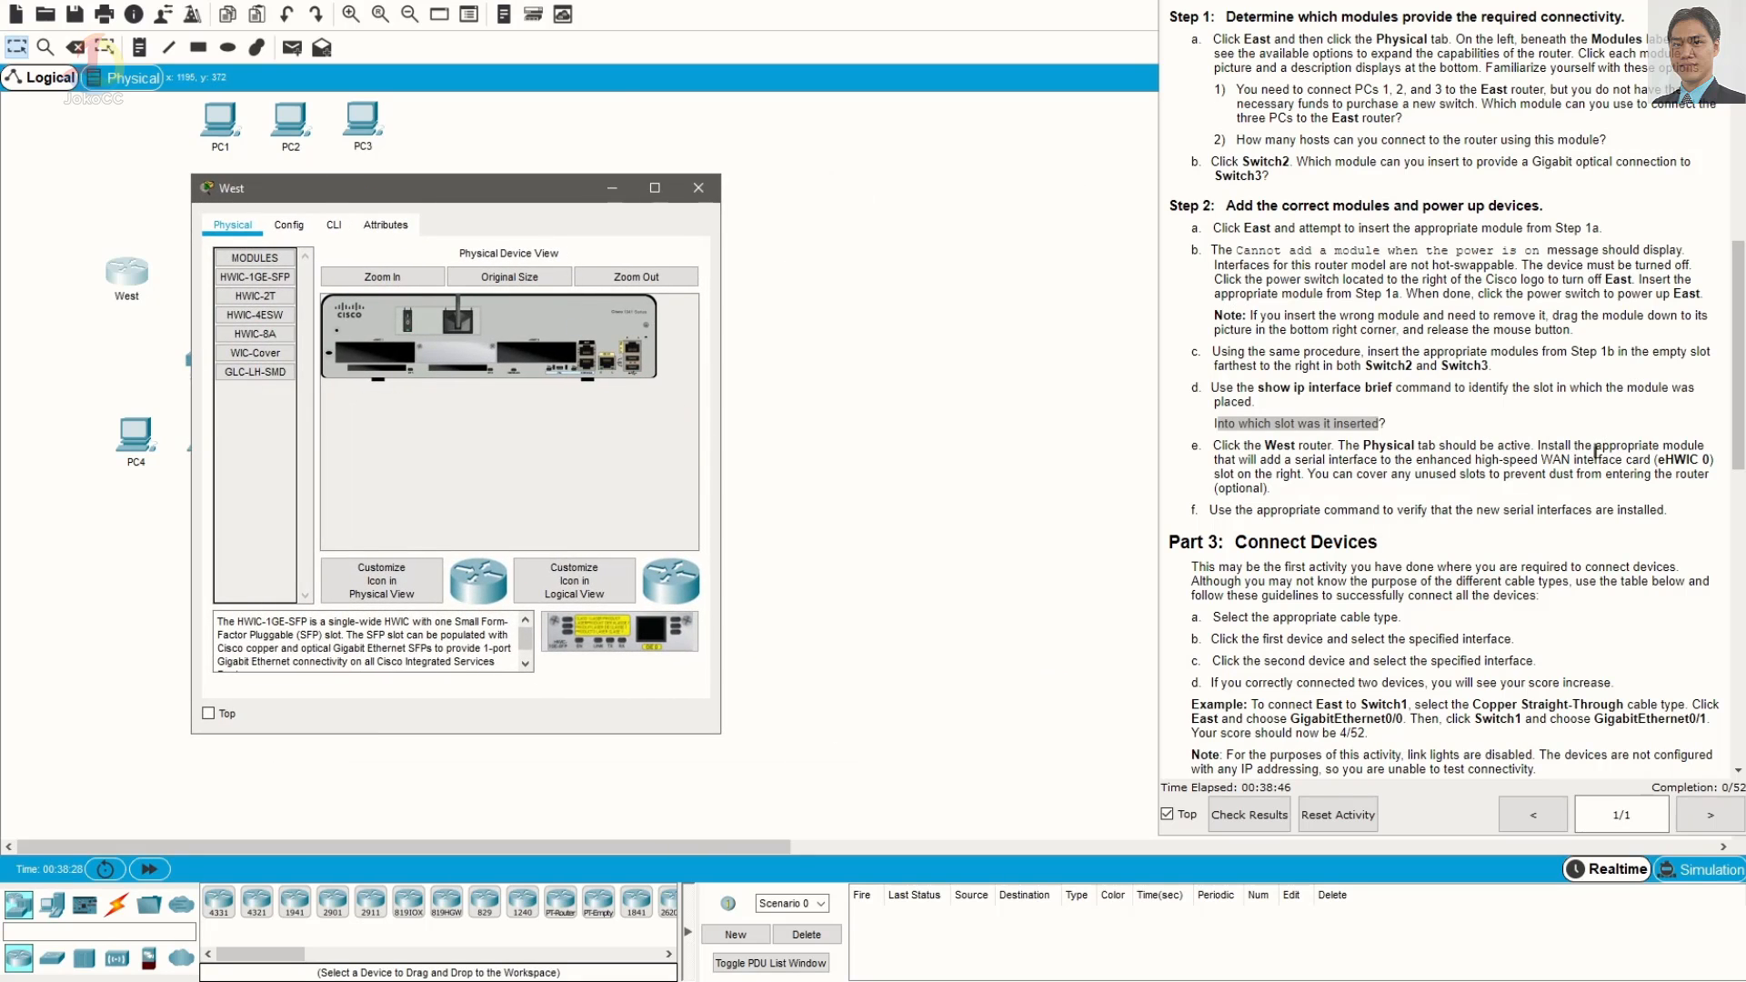
pyautogui.moveTo(1575, 446); pyautogui.dragTo(1420, 468)
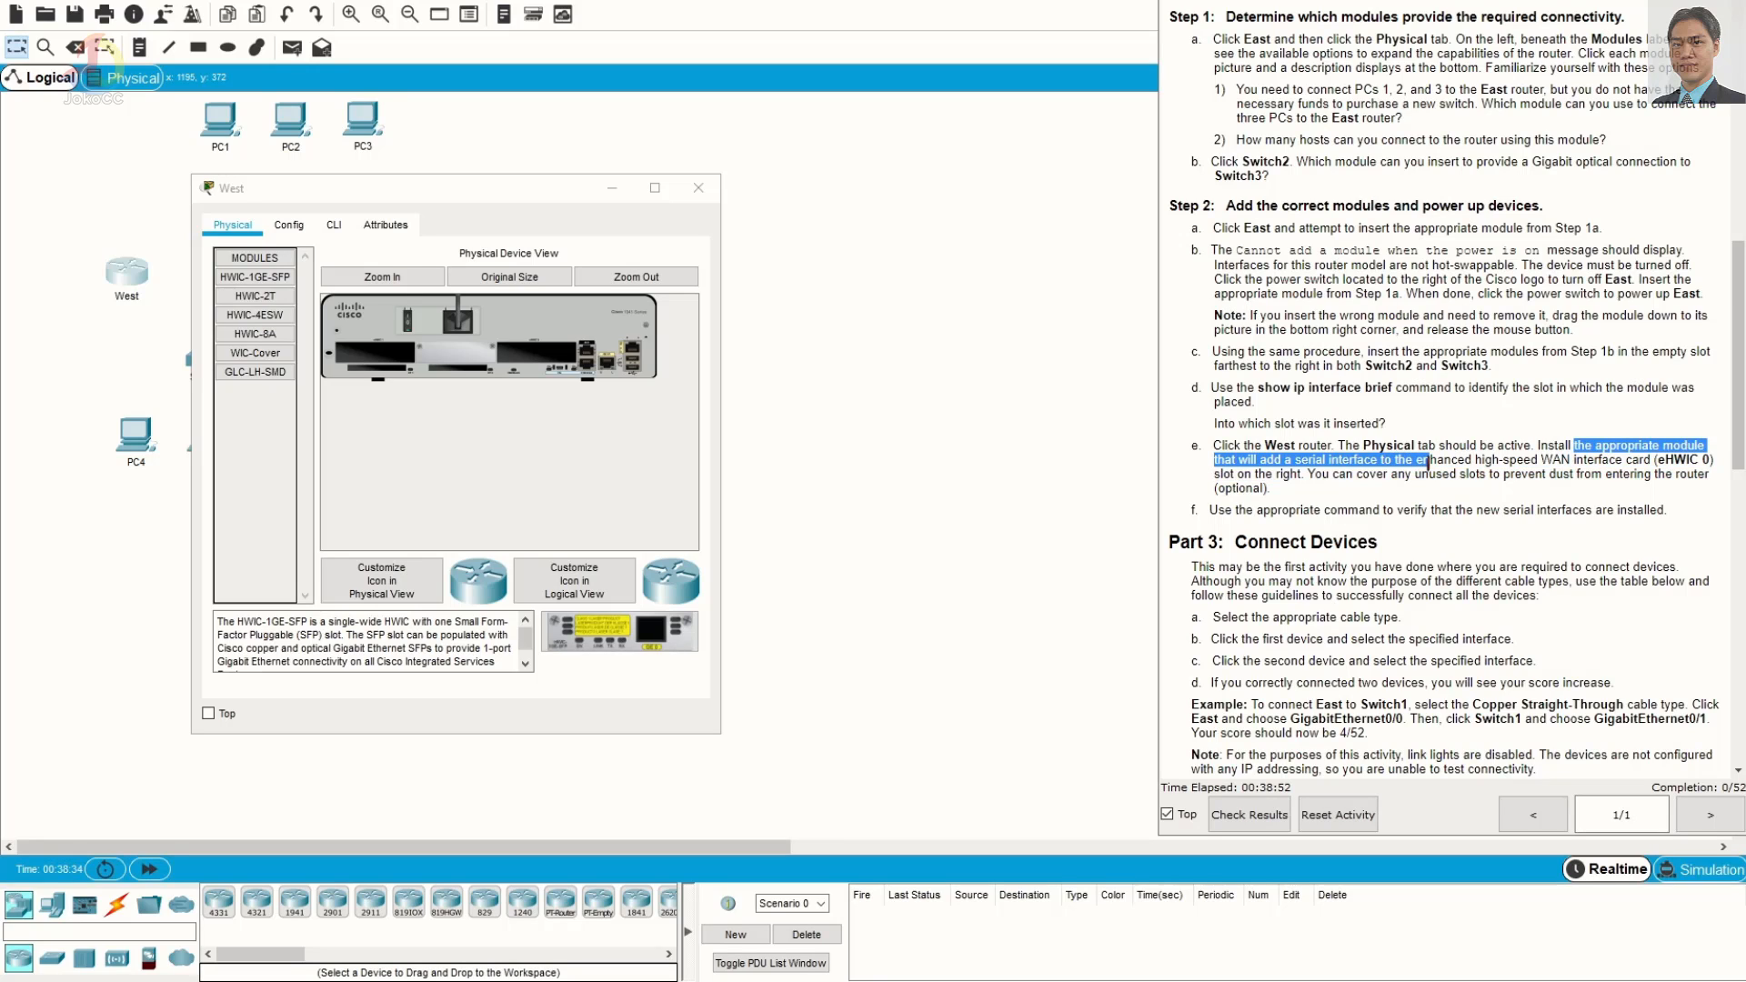
pyautogui.moveTo(1437, 464); pyautogui.dragTo(1626, 464)
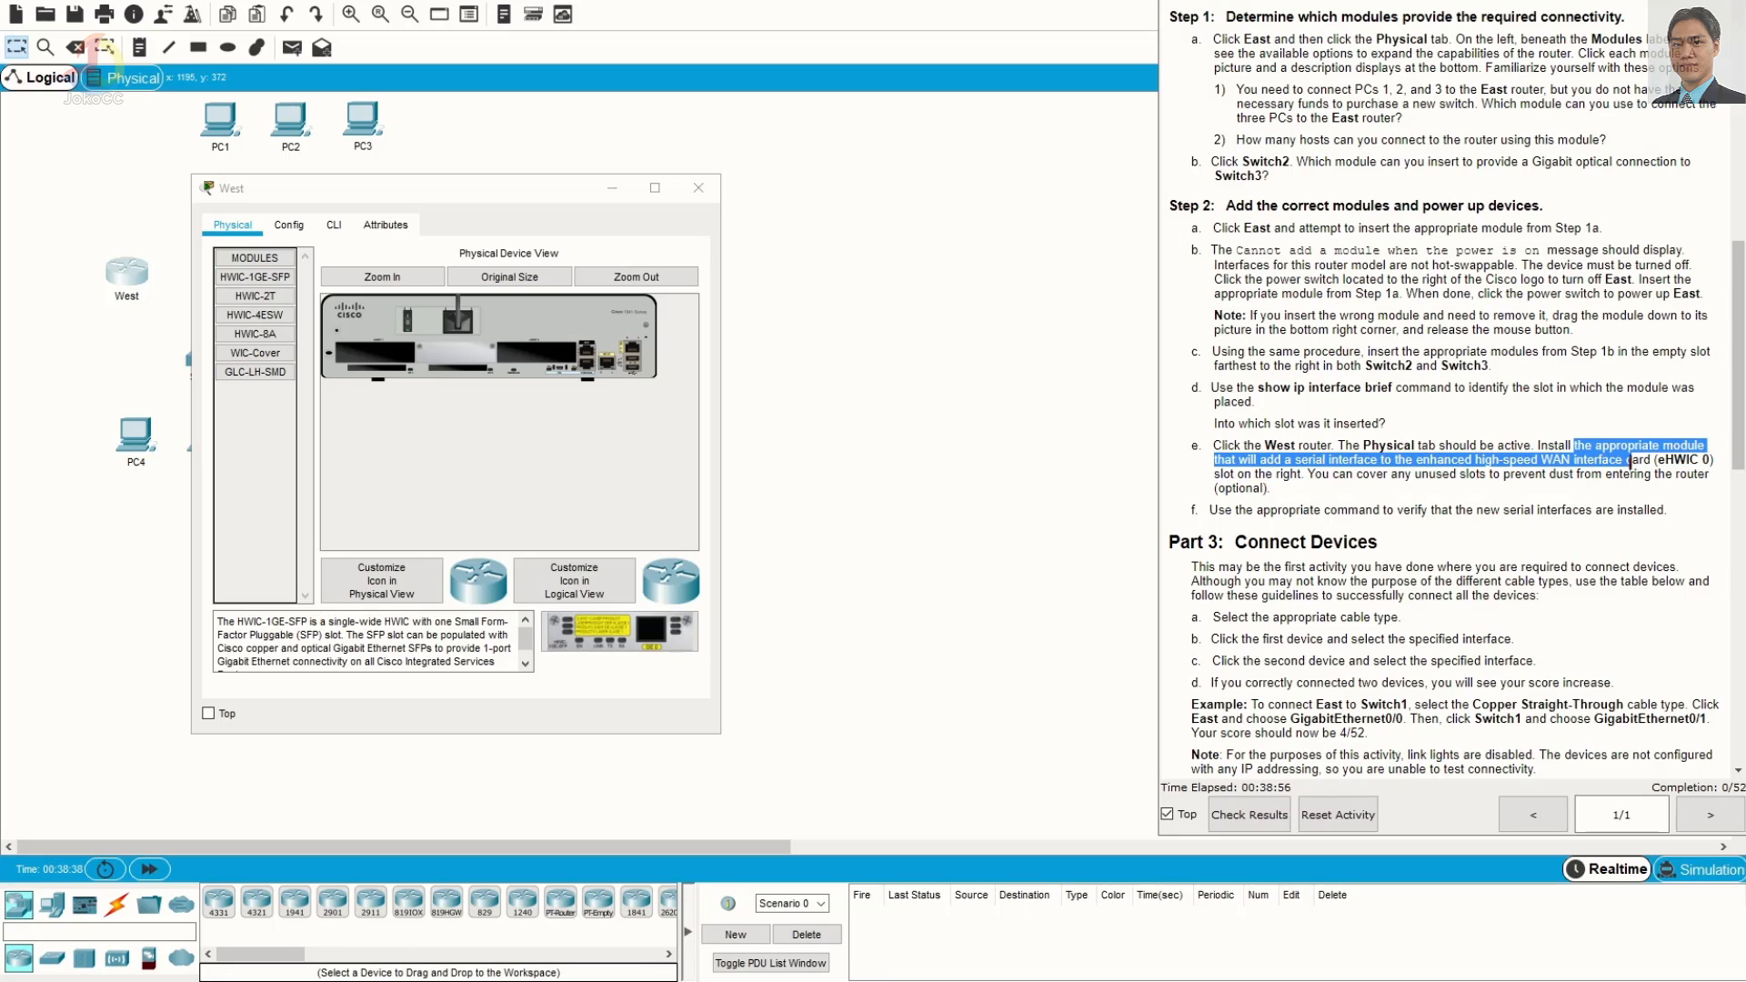
pyautogui.moveTo(721, 452); pyautogui.dragTo(1157, 452)
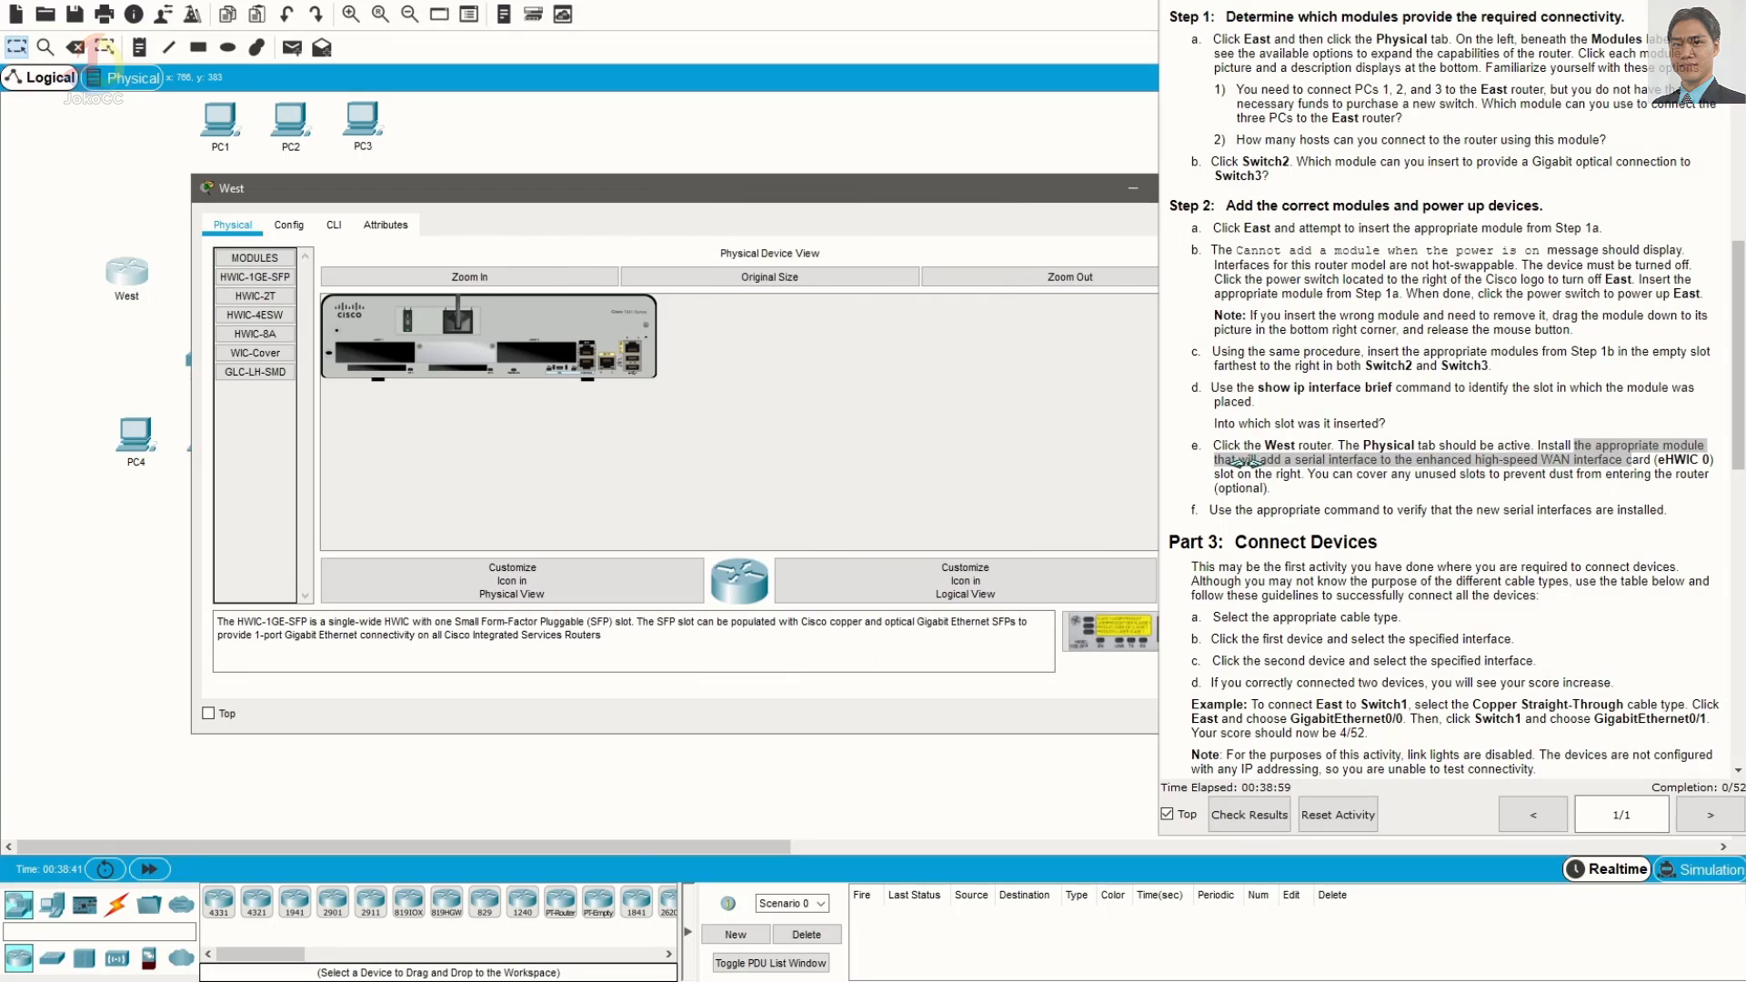
pyautogui.click(481, 276)
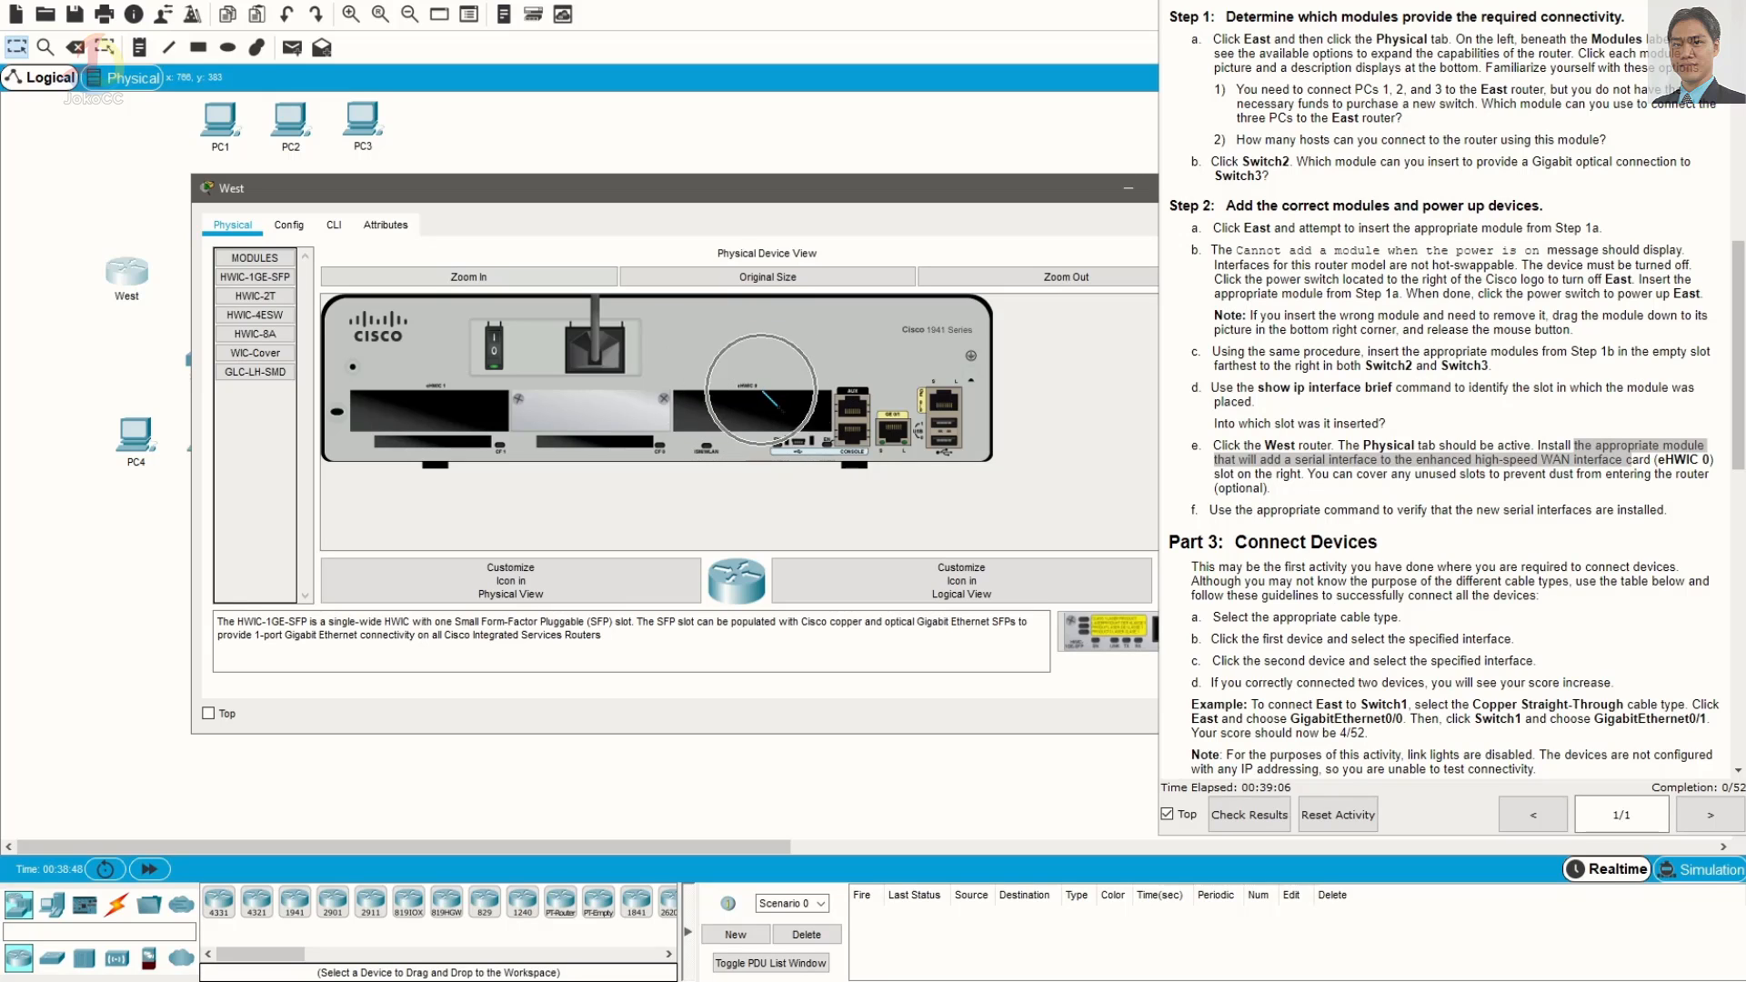
pyautogui.click(446, 391)
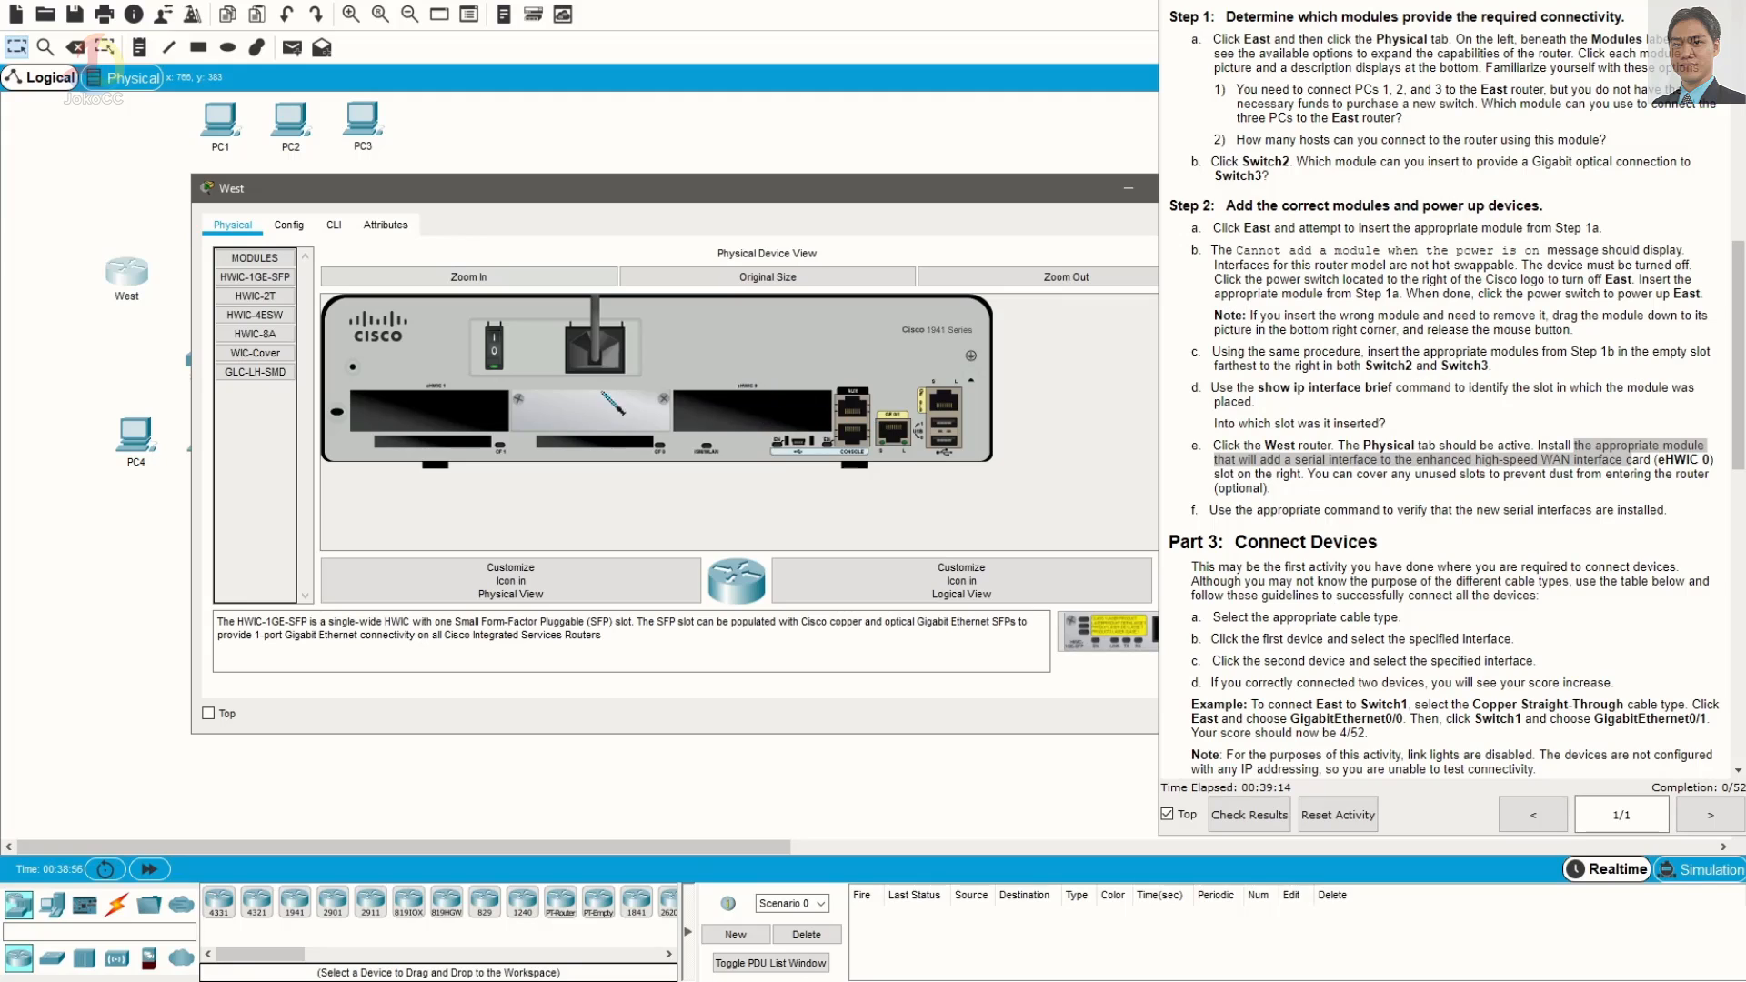
# Power off the West router and insert an HWIC-2T module into its eHWIC 0 slot
pyautogui.click(496, 348)
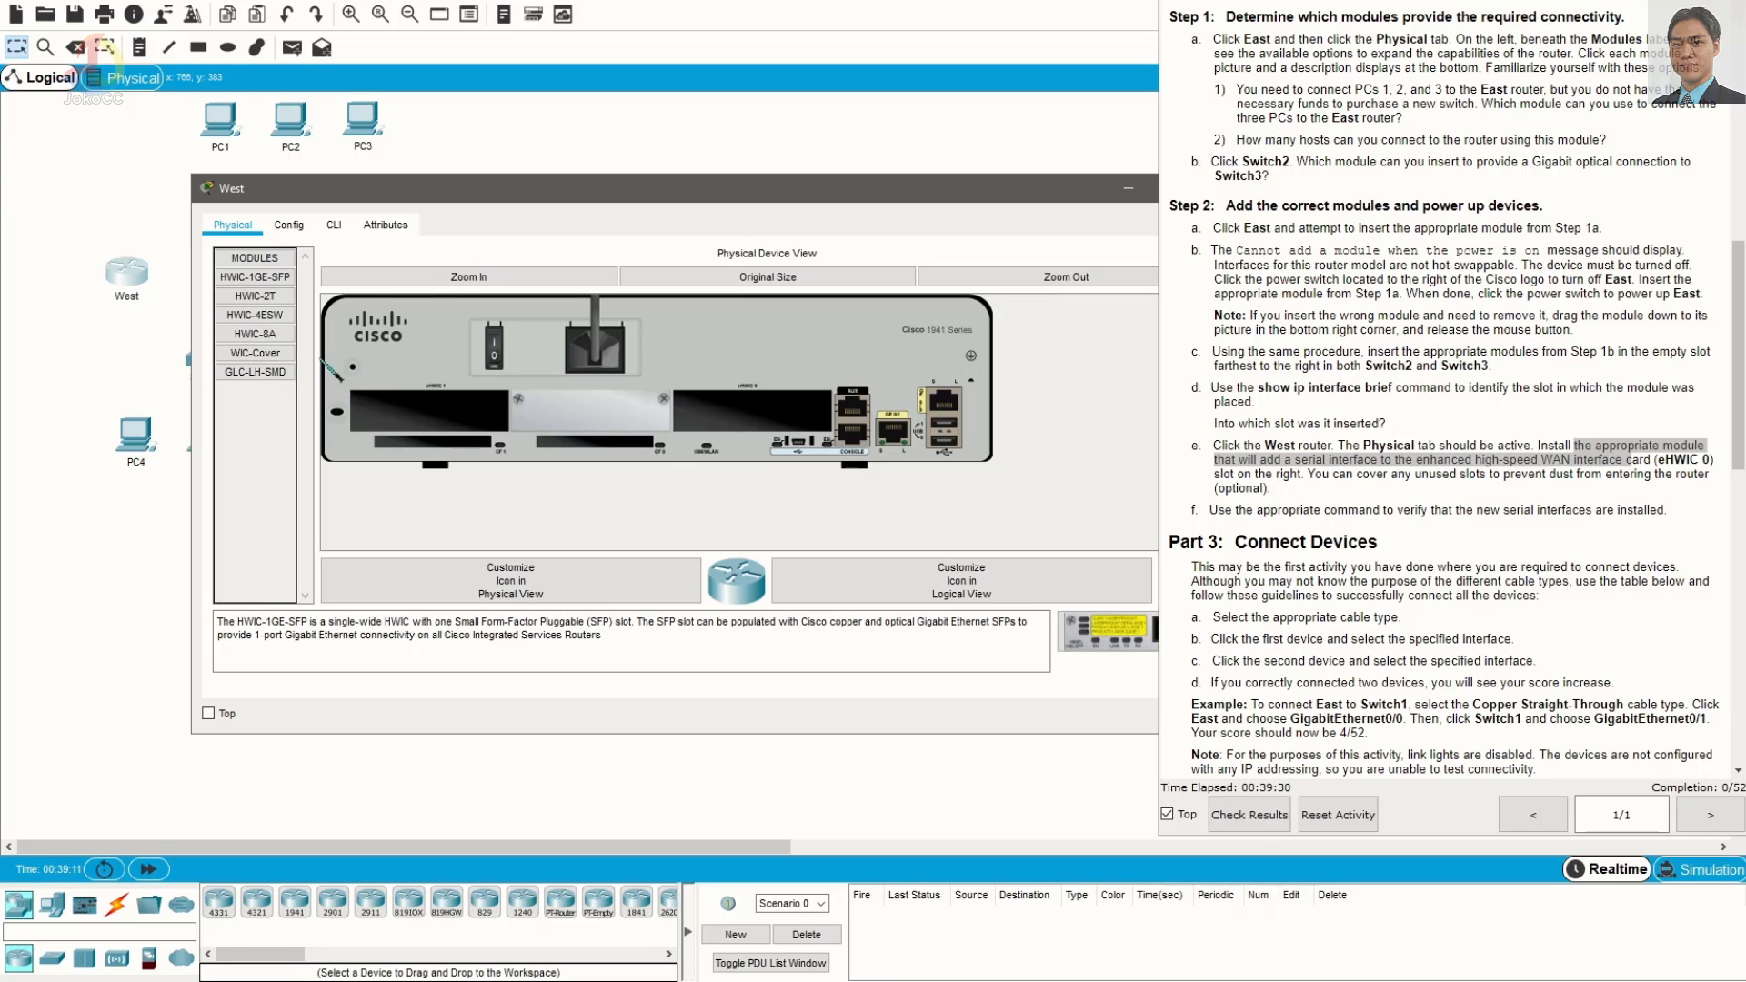
pyautogui.click(277, 296)
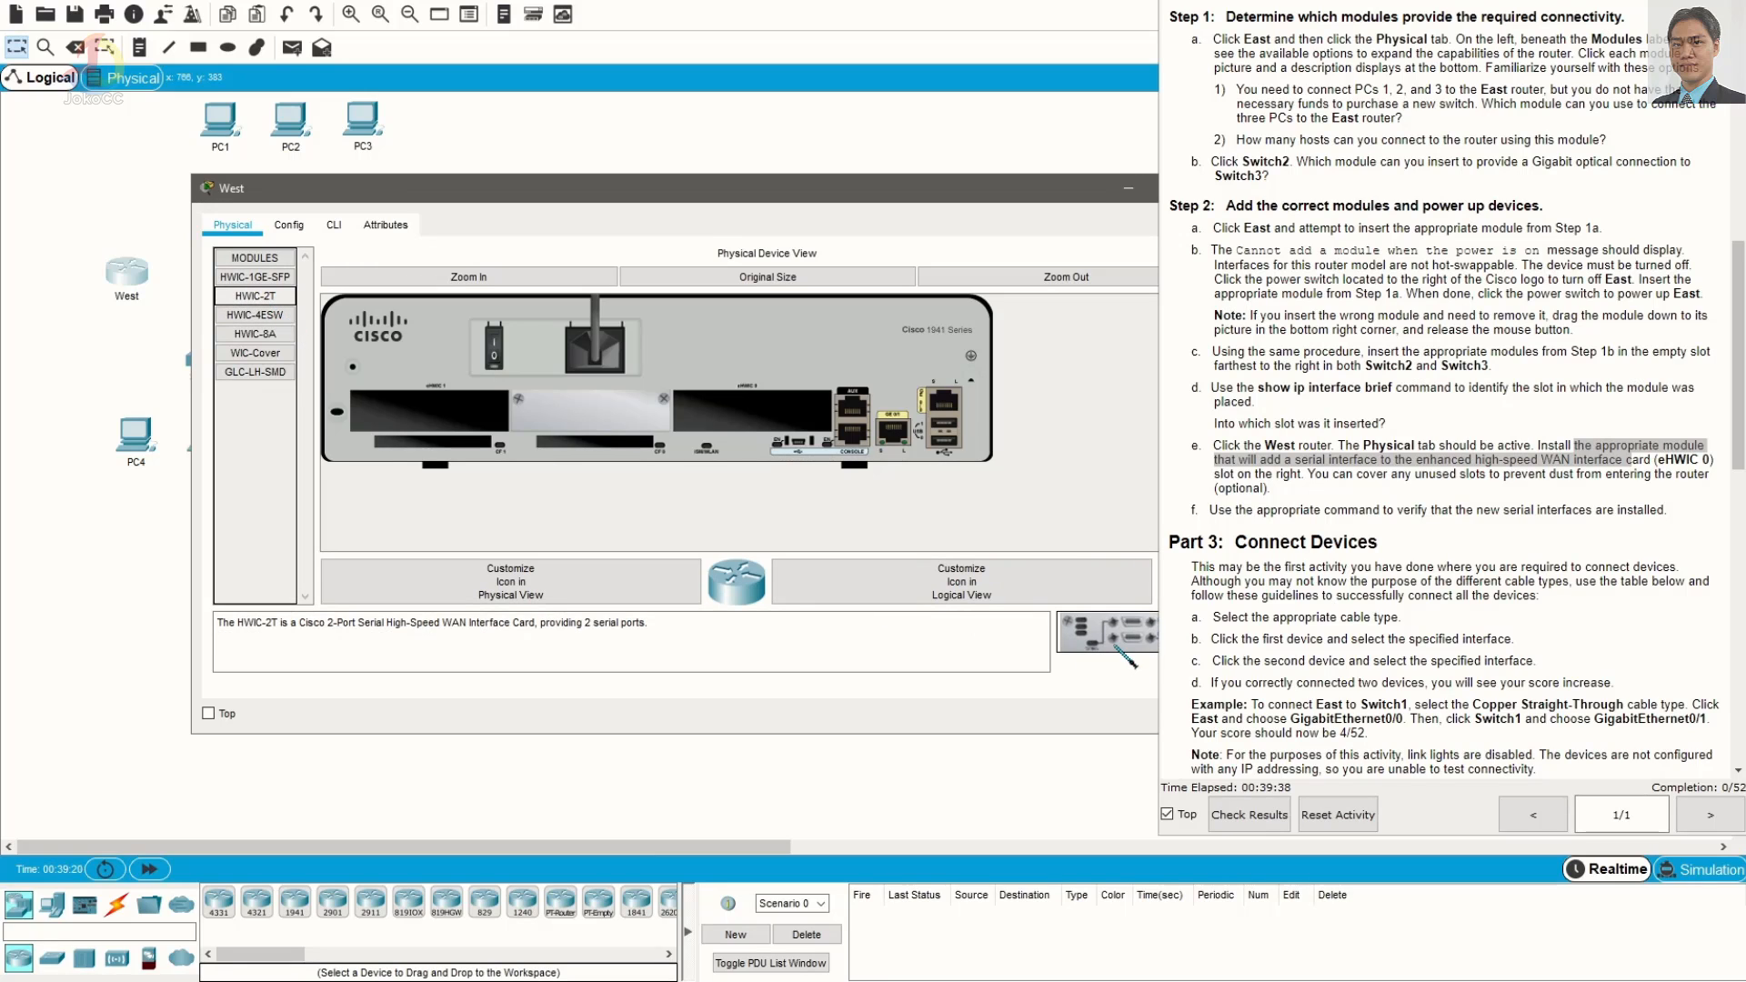
pyautogui.moveTo(1127, 656); pyautogui.dragTo(749, 435)
# Cover West's unused eHWIC 1 slot with a WIC-Cover and power the router back on
pyautogui.click(255, 353)
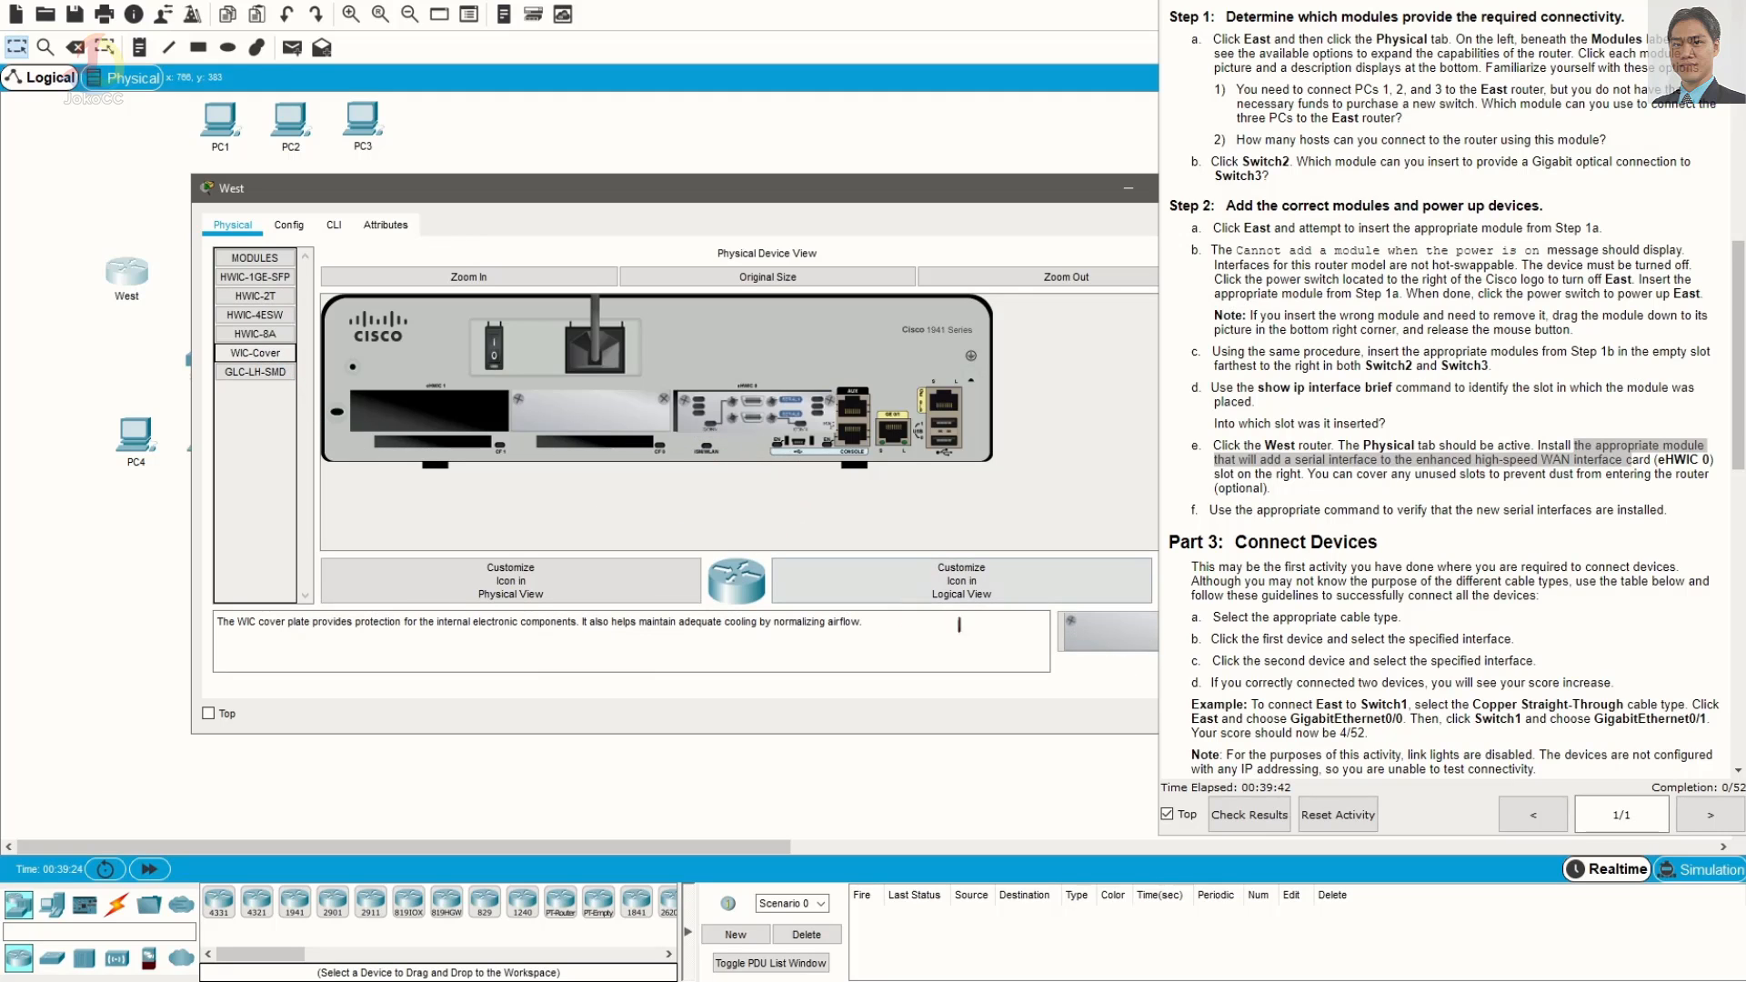
pyautogui.moveTo(1106, 637); pyautogui.dragTo(432, 414)
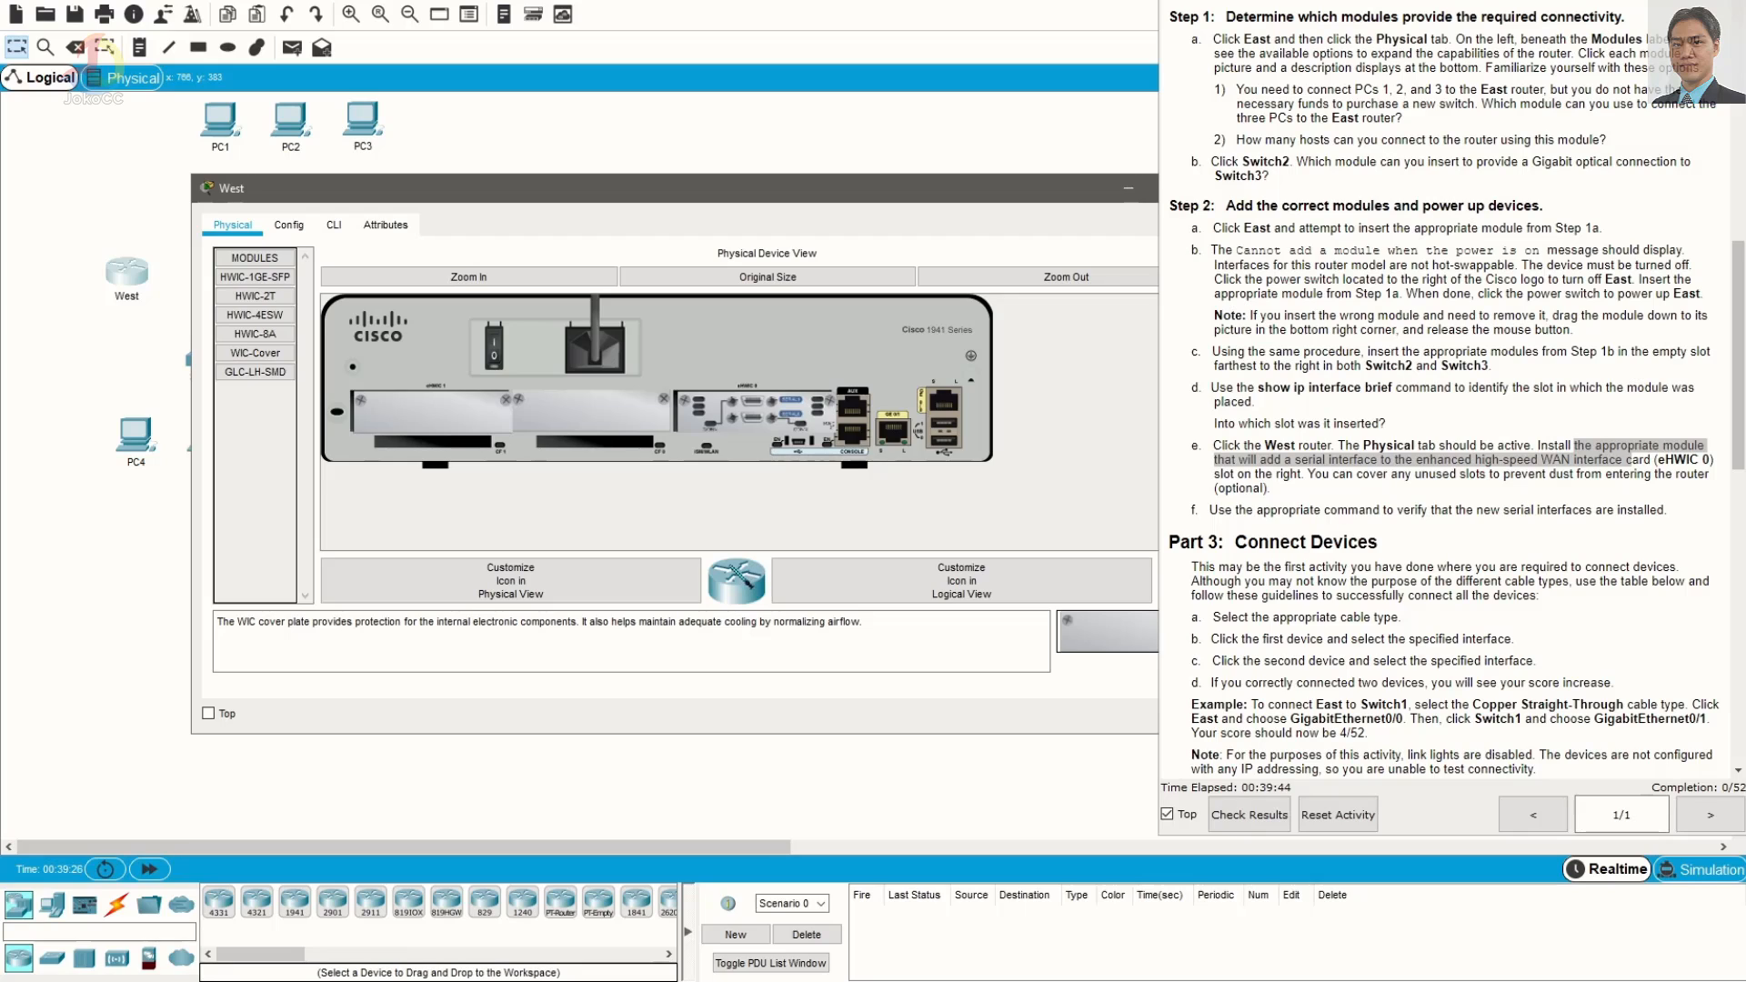
pyautogui.click(496, 347)
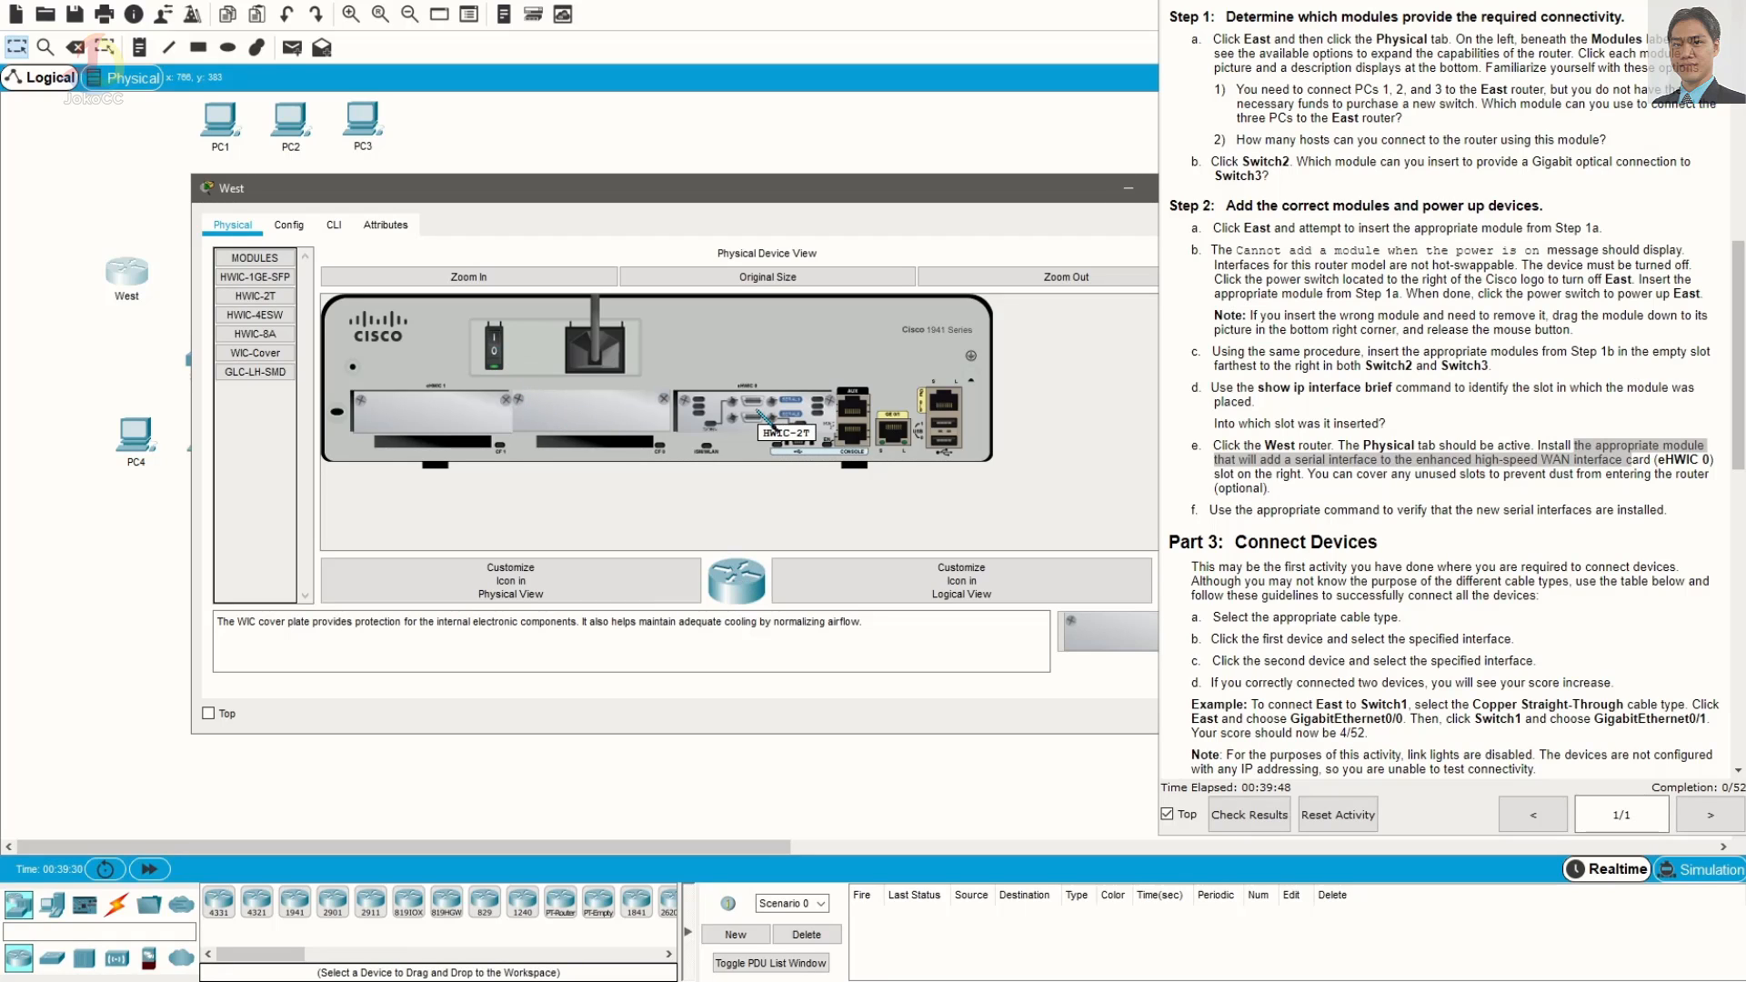
# Run show ip interface brief in West's command line and highlight the Serial0/0/0 and Serial0/0/1 entries
pyautogui.click(334, 225)
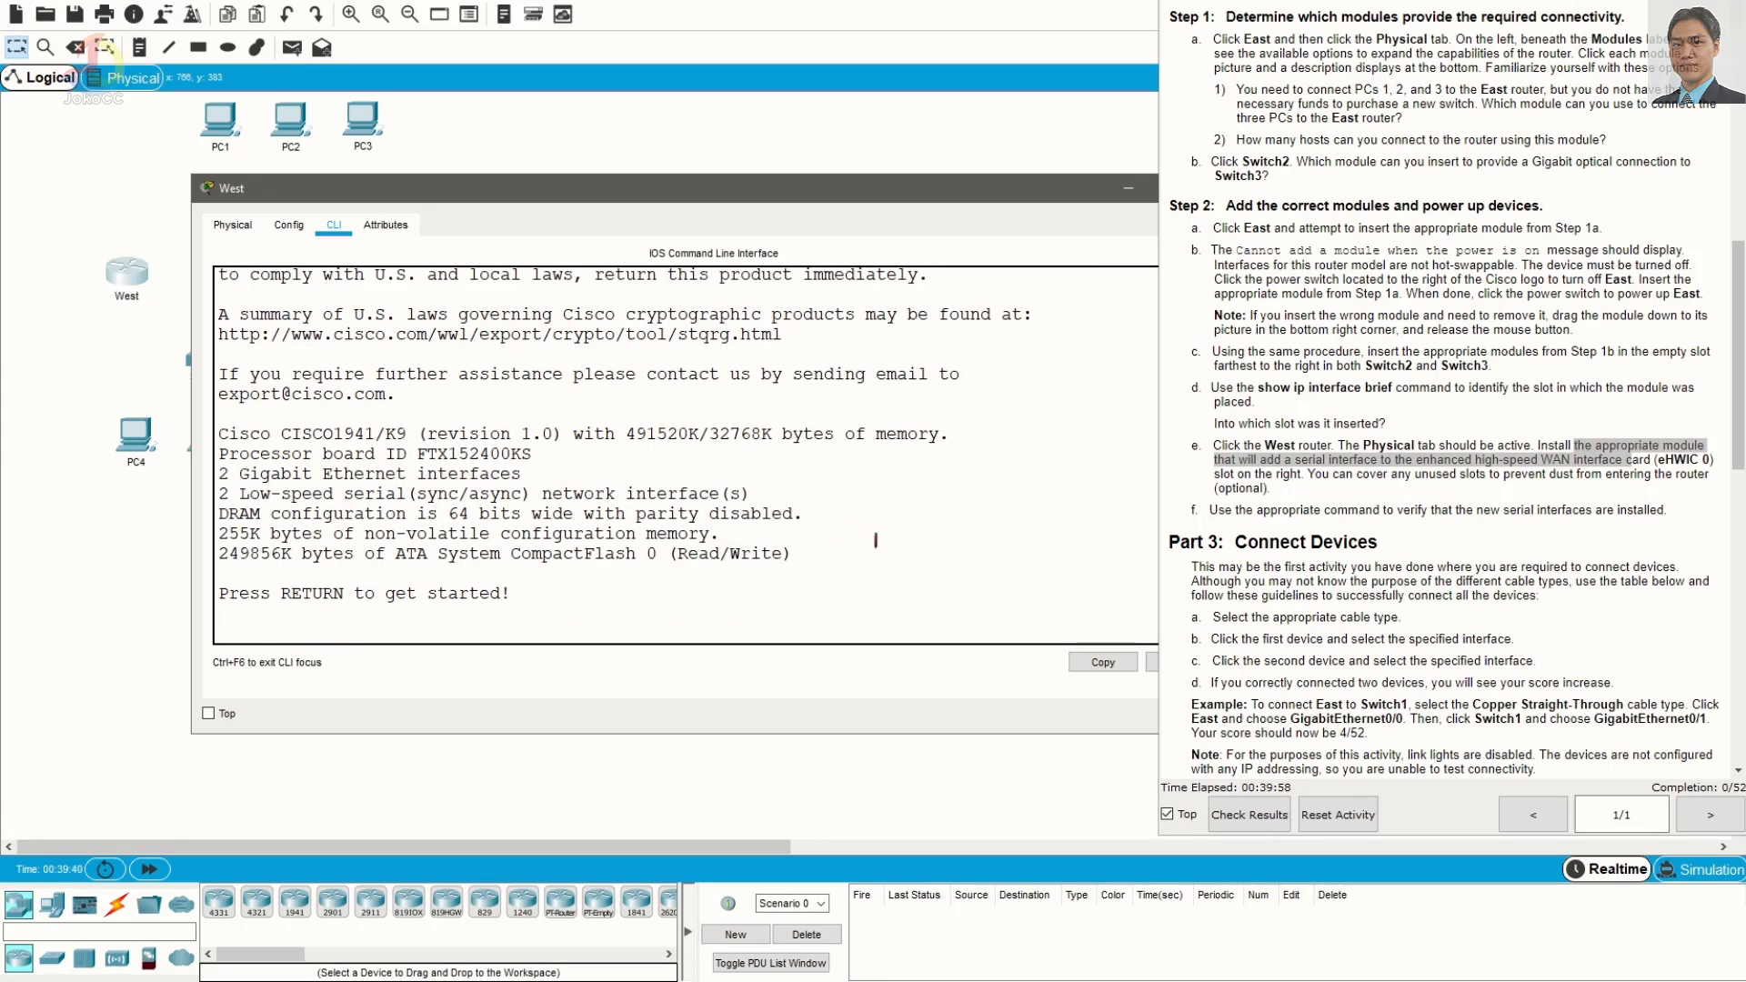
pyautogui.press('Return')
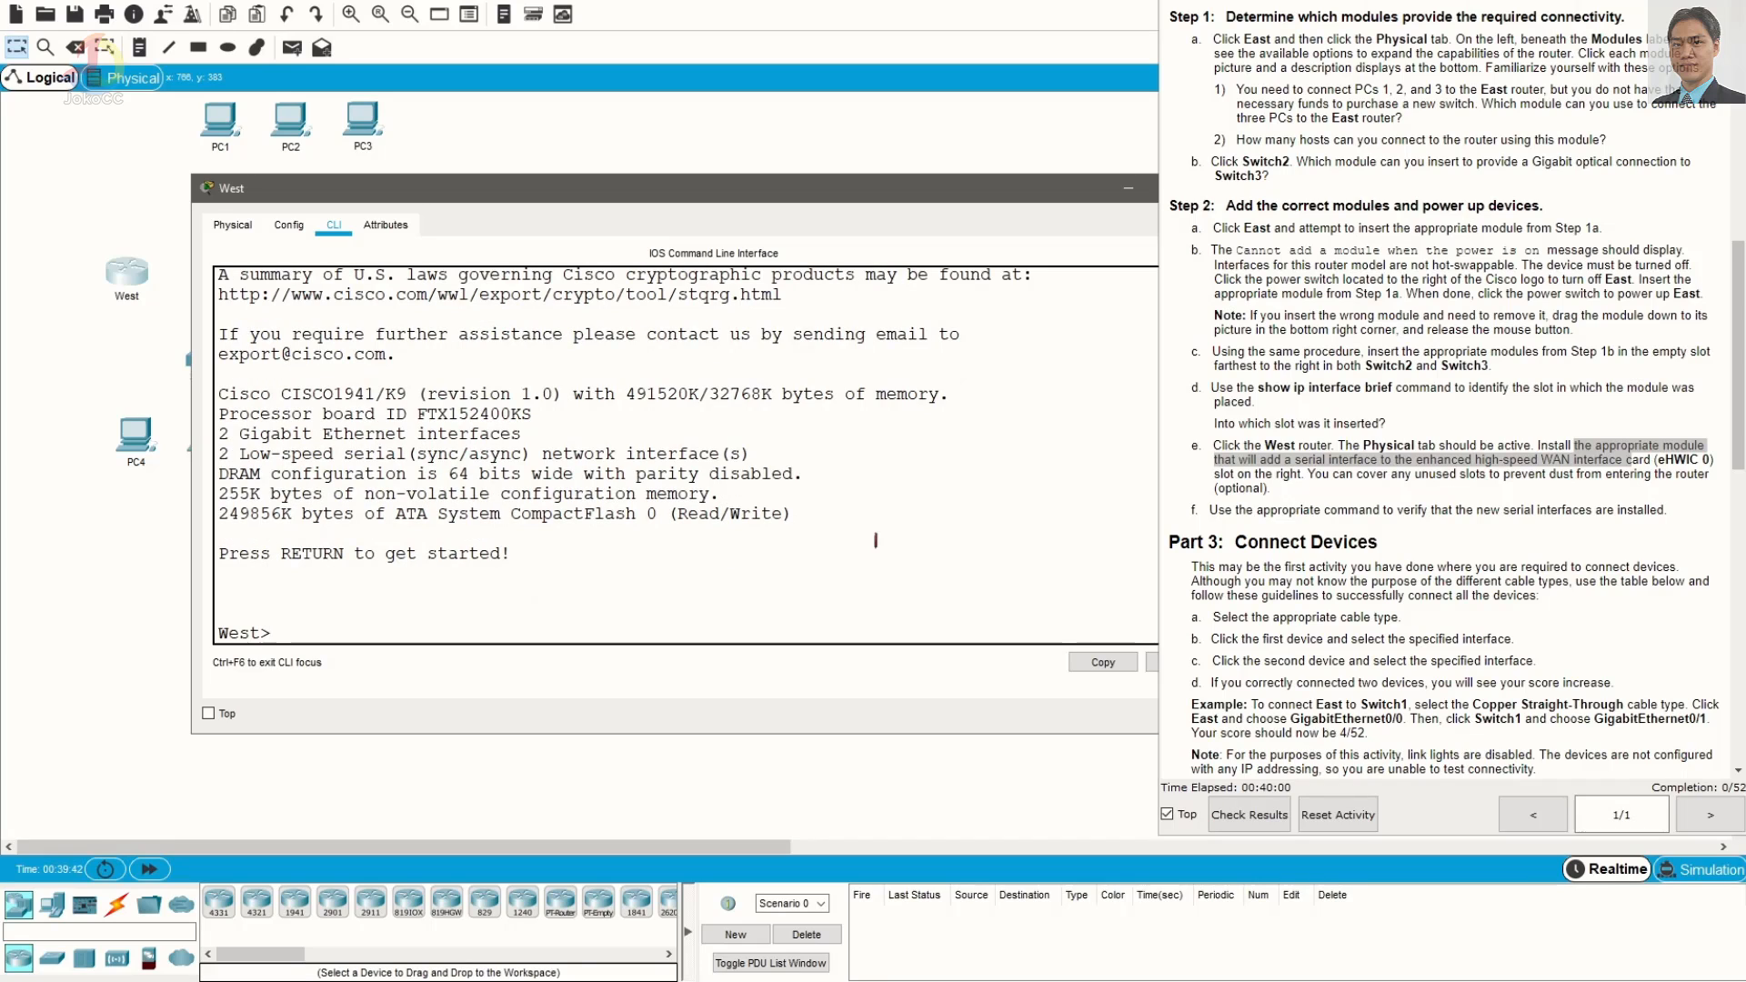
pyautogui.write('show ip interfac')
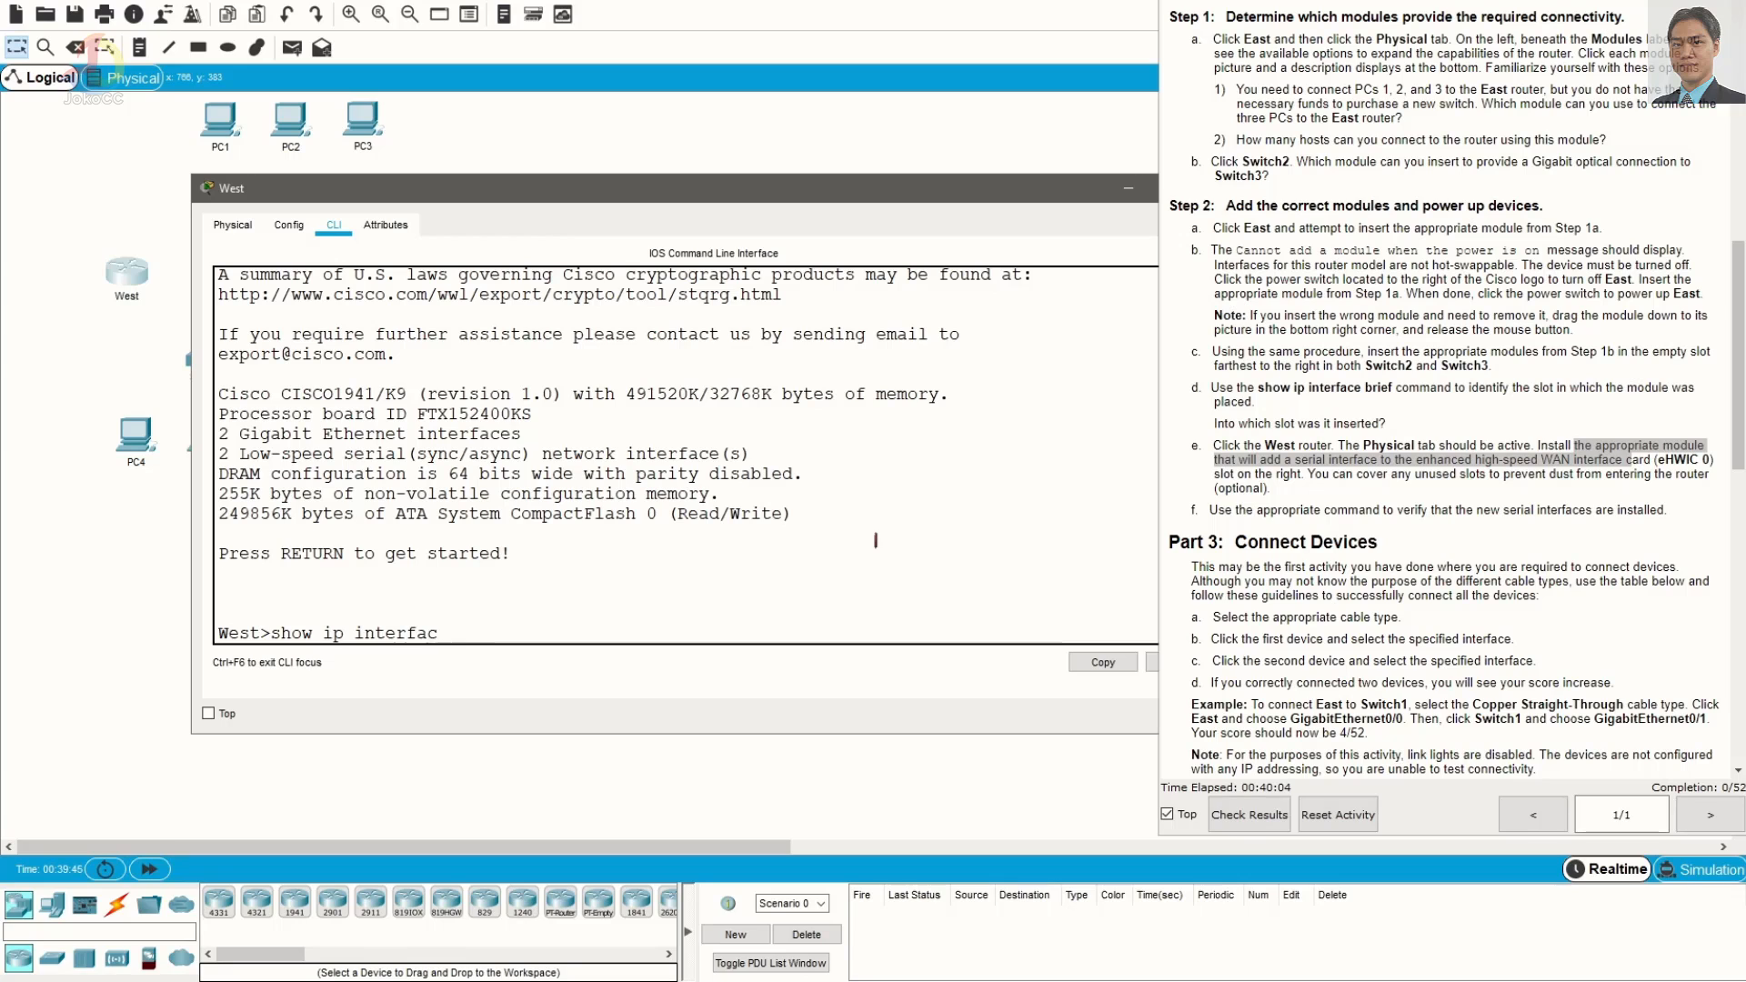
pyautogui.write('e brief')
pyautogui.press('Return')
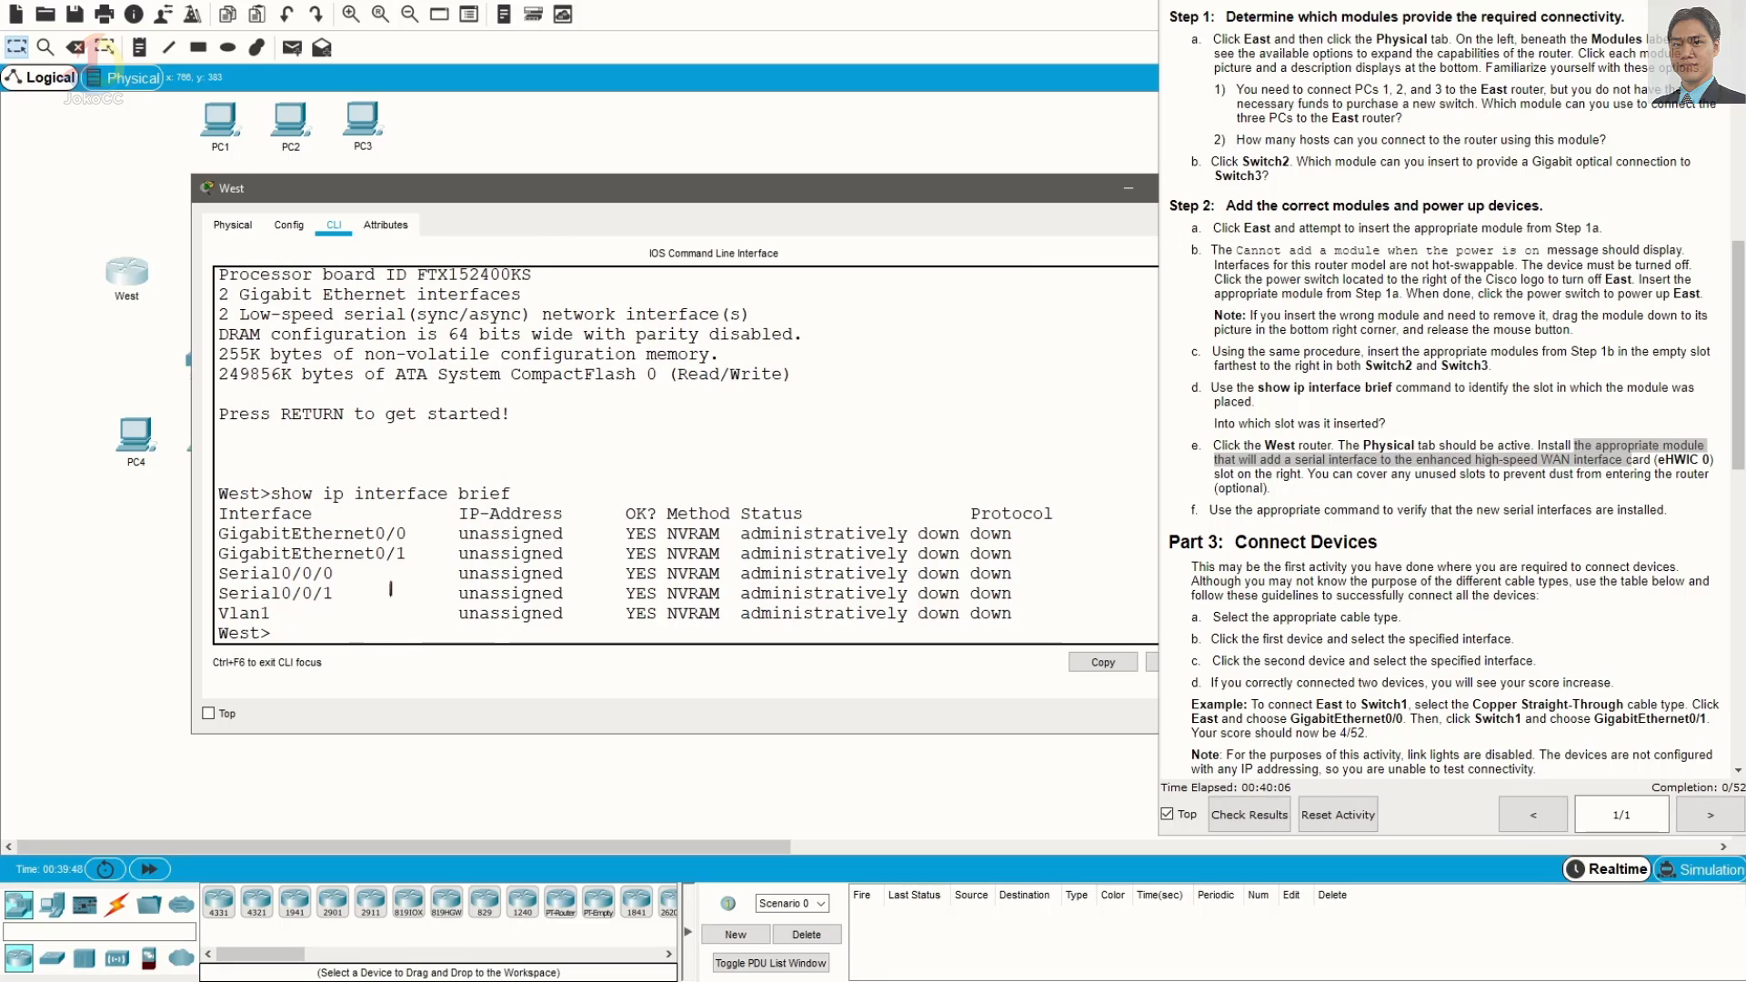
pyautogui.moveTo(222, 575); pyautogui.dragTo(1022, 601)
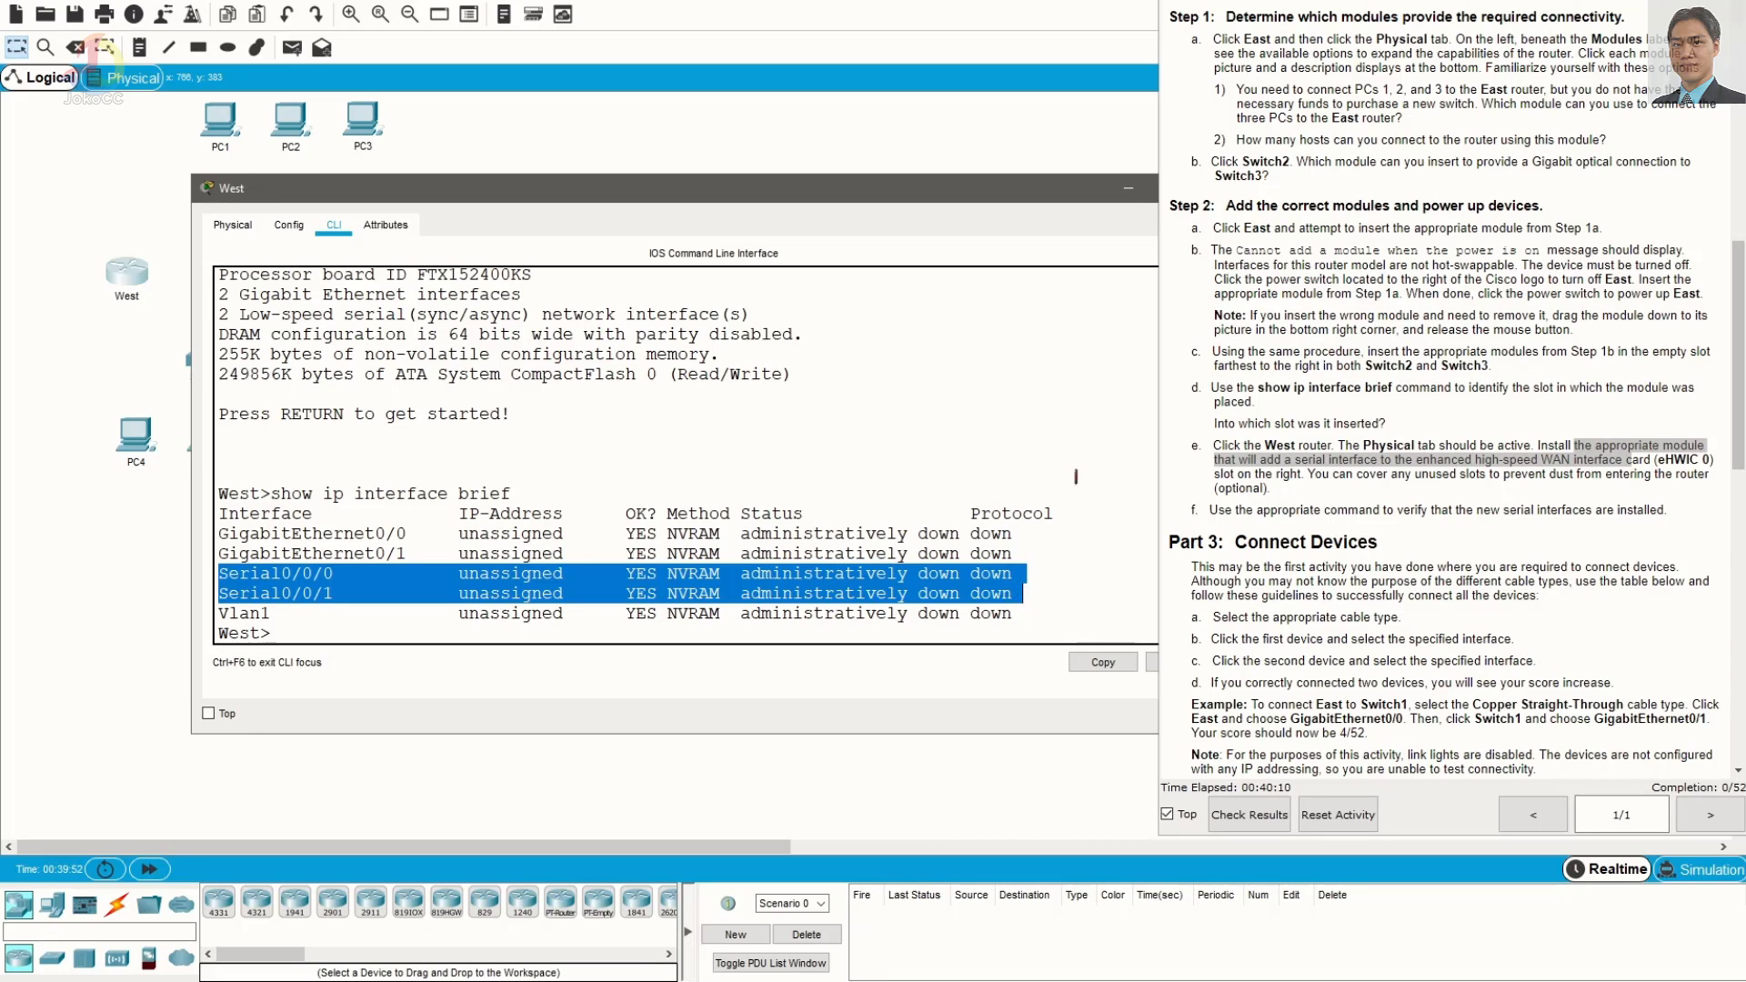
# Read the Part 3 cabling instructions and connection table, and minimize the West window
pyautogui.scroll(-5, 1365, 515)
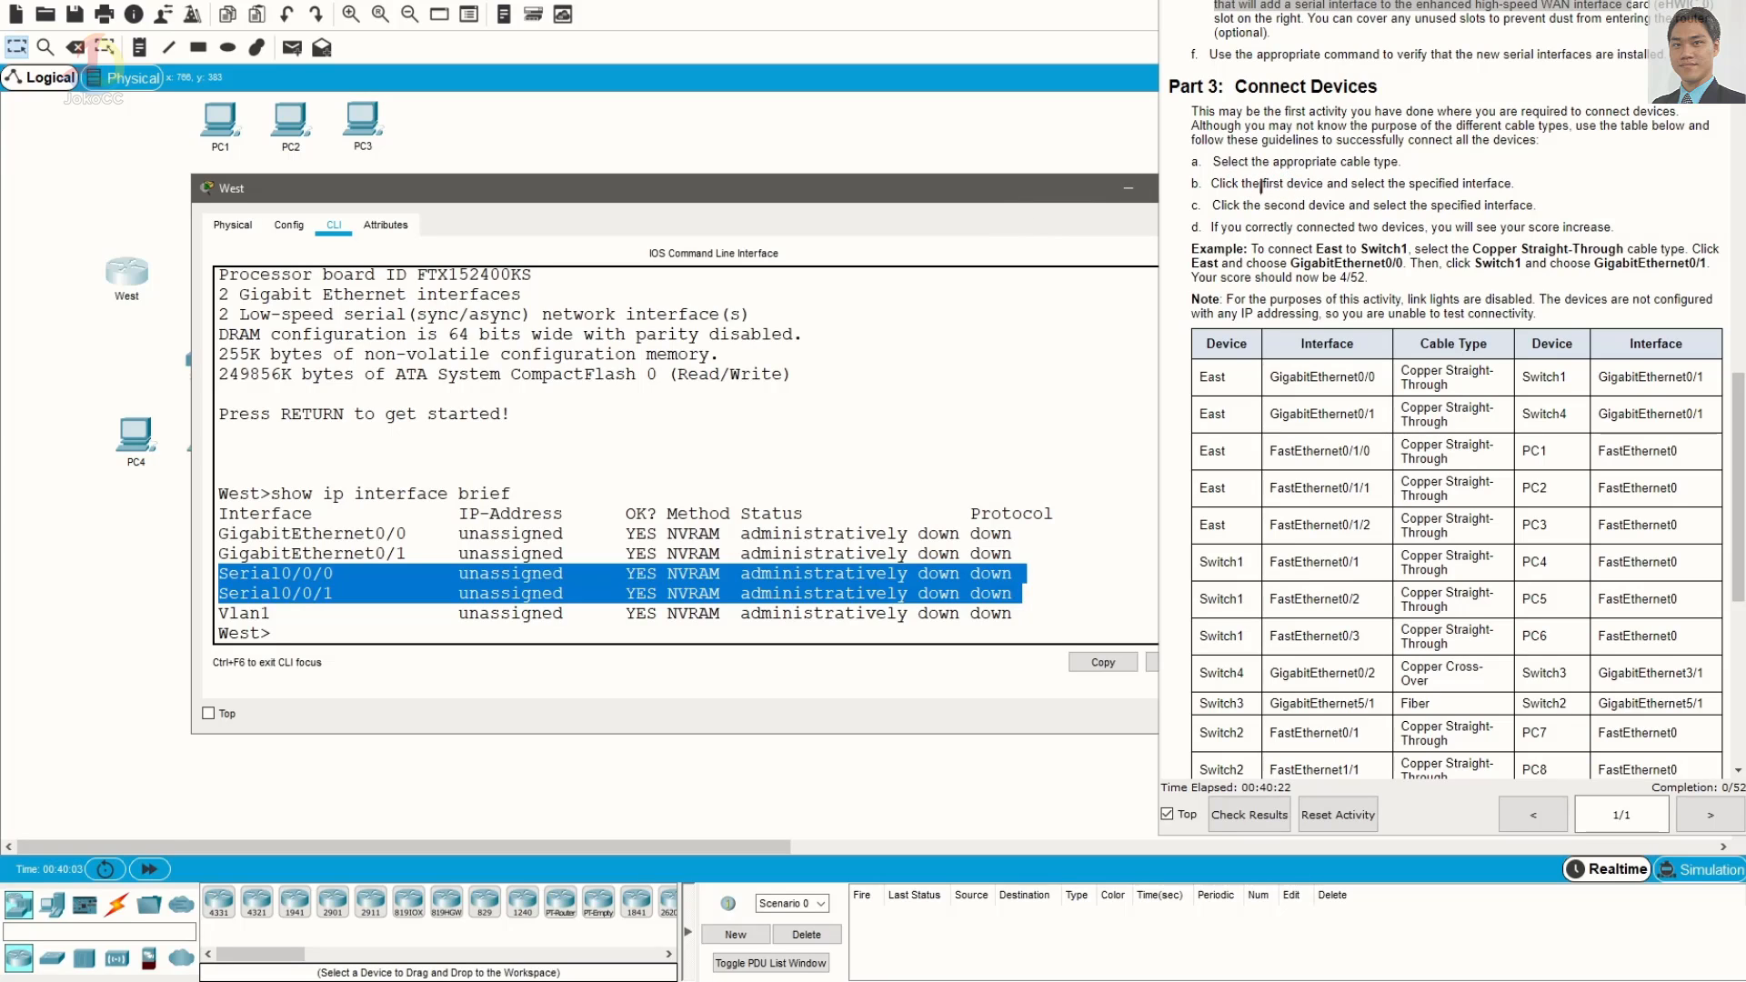
pyautogui.moveTo(1261, 186); pyautogui.dragTo(1503, 188)
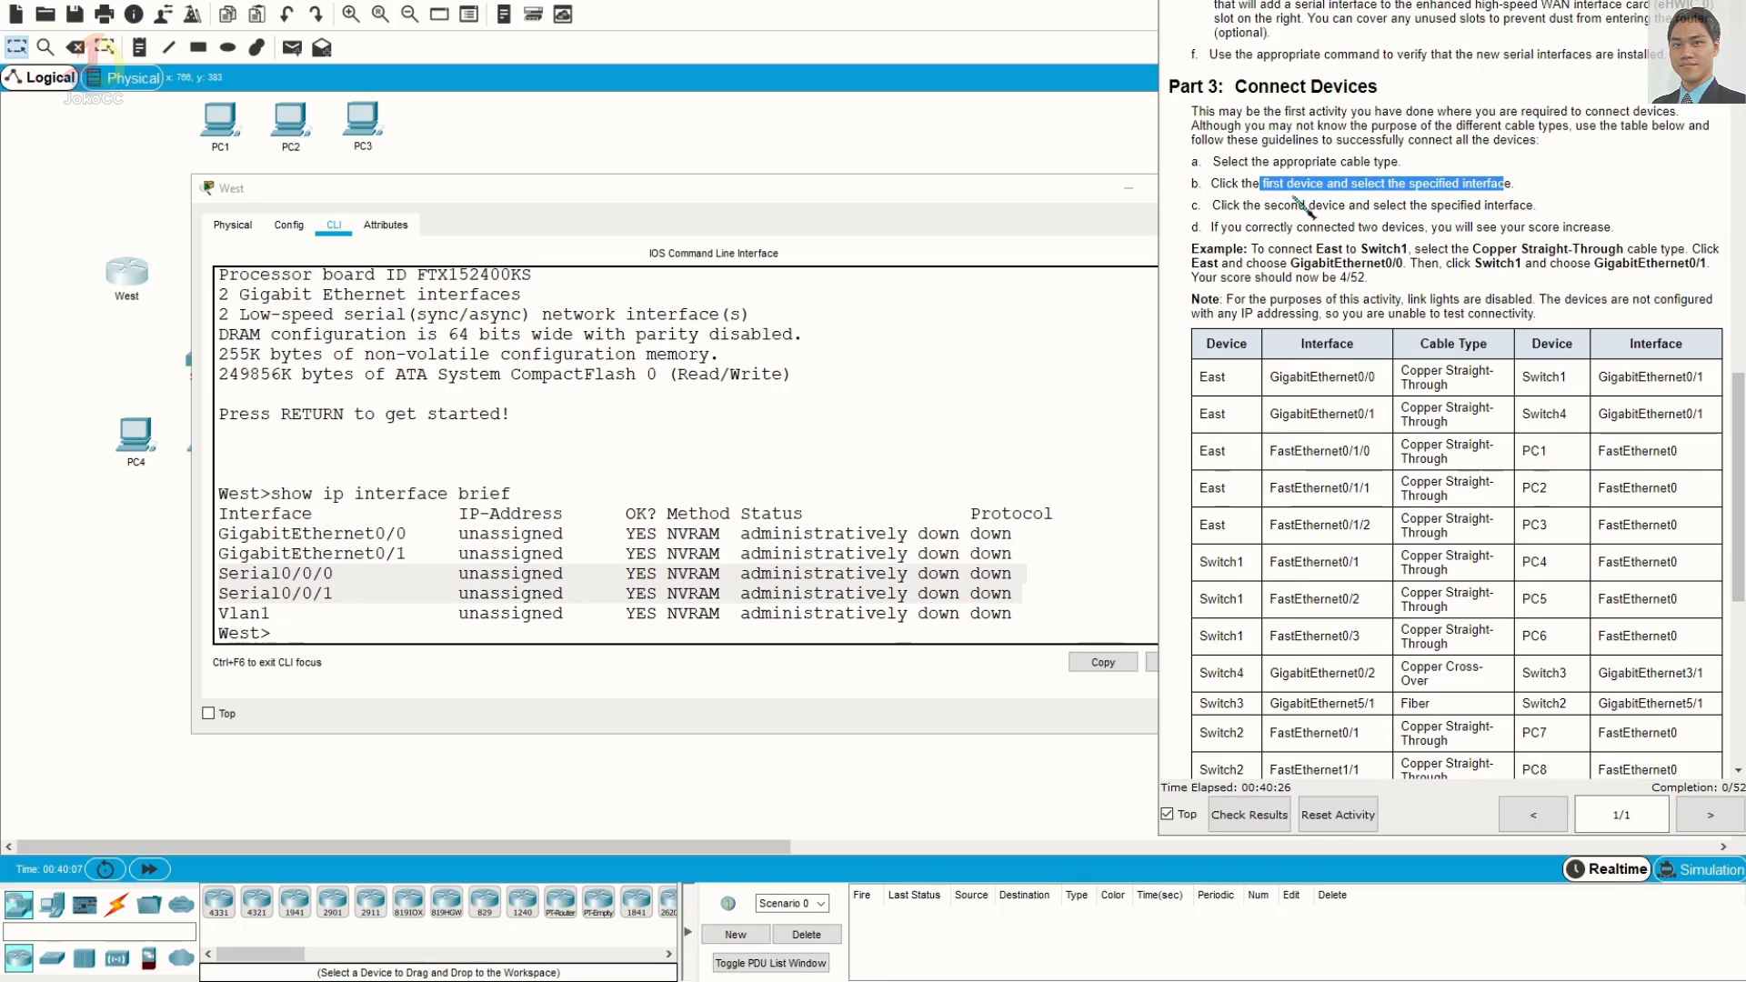
pyautogui.moveTo(1278, 207); pyautogui.dragTo(1535, 209)
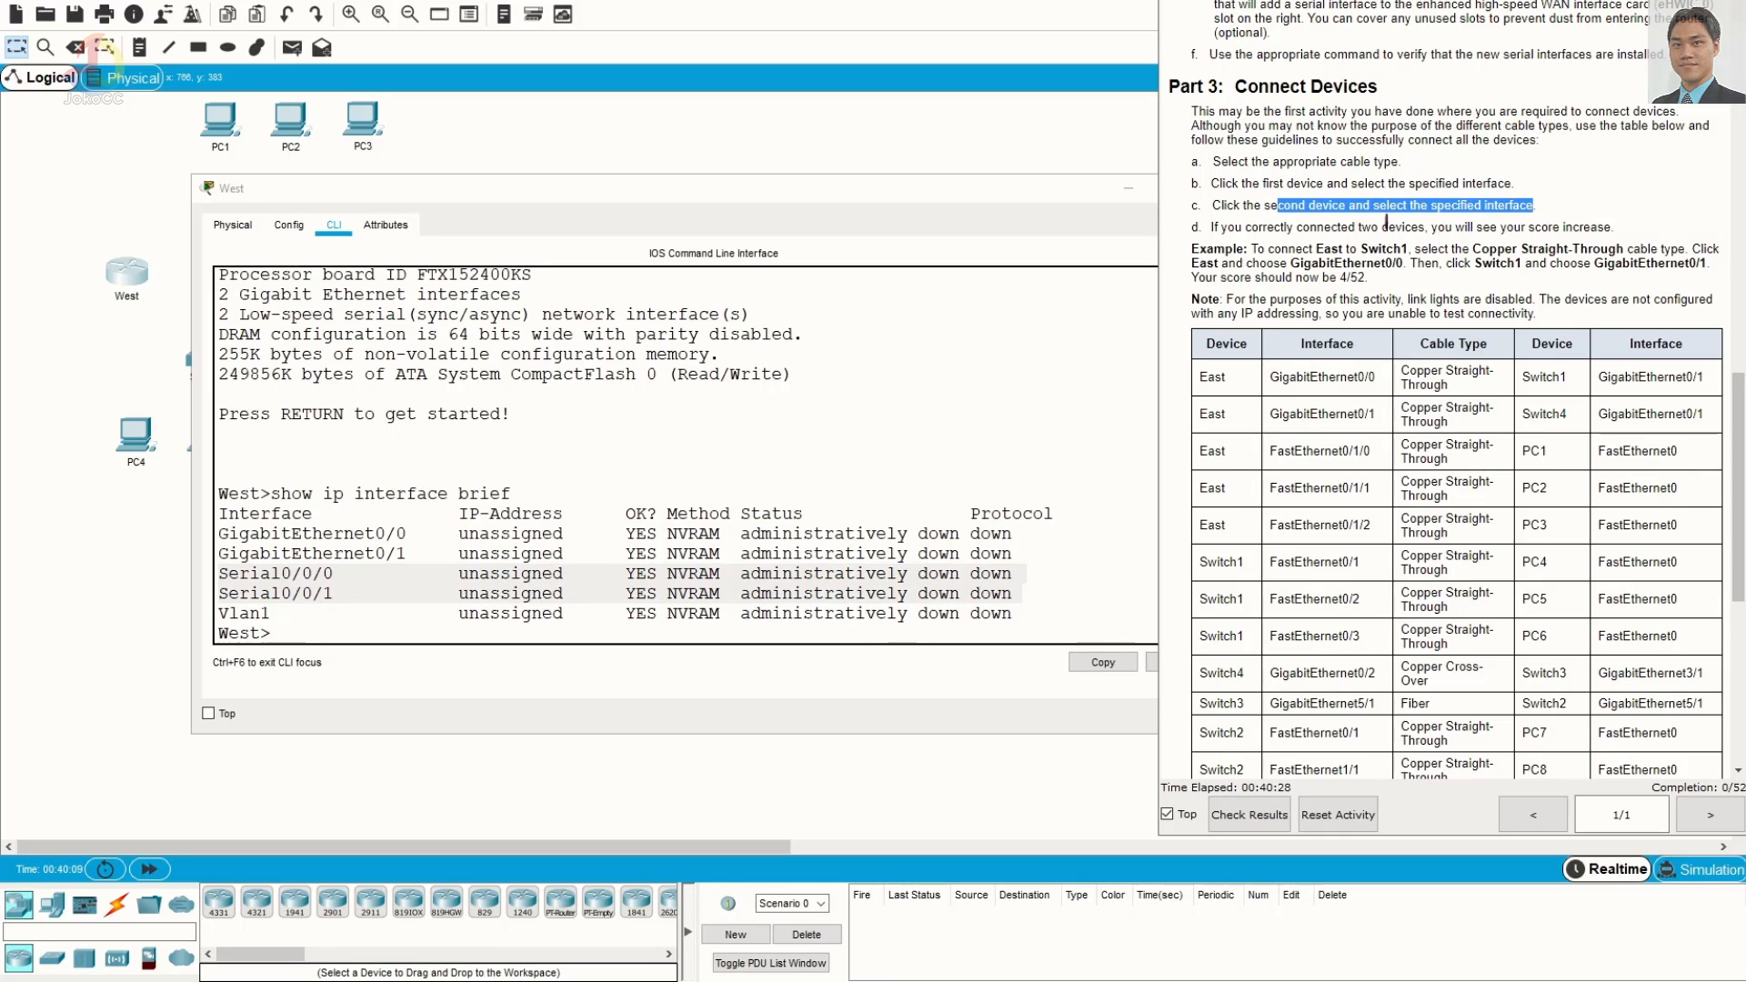
pyautogui.scroll(-2, 1382, 232)
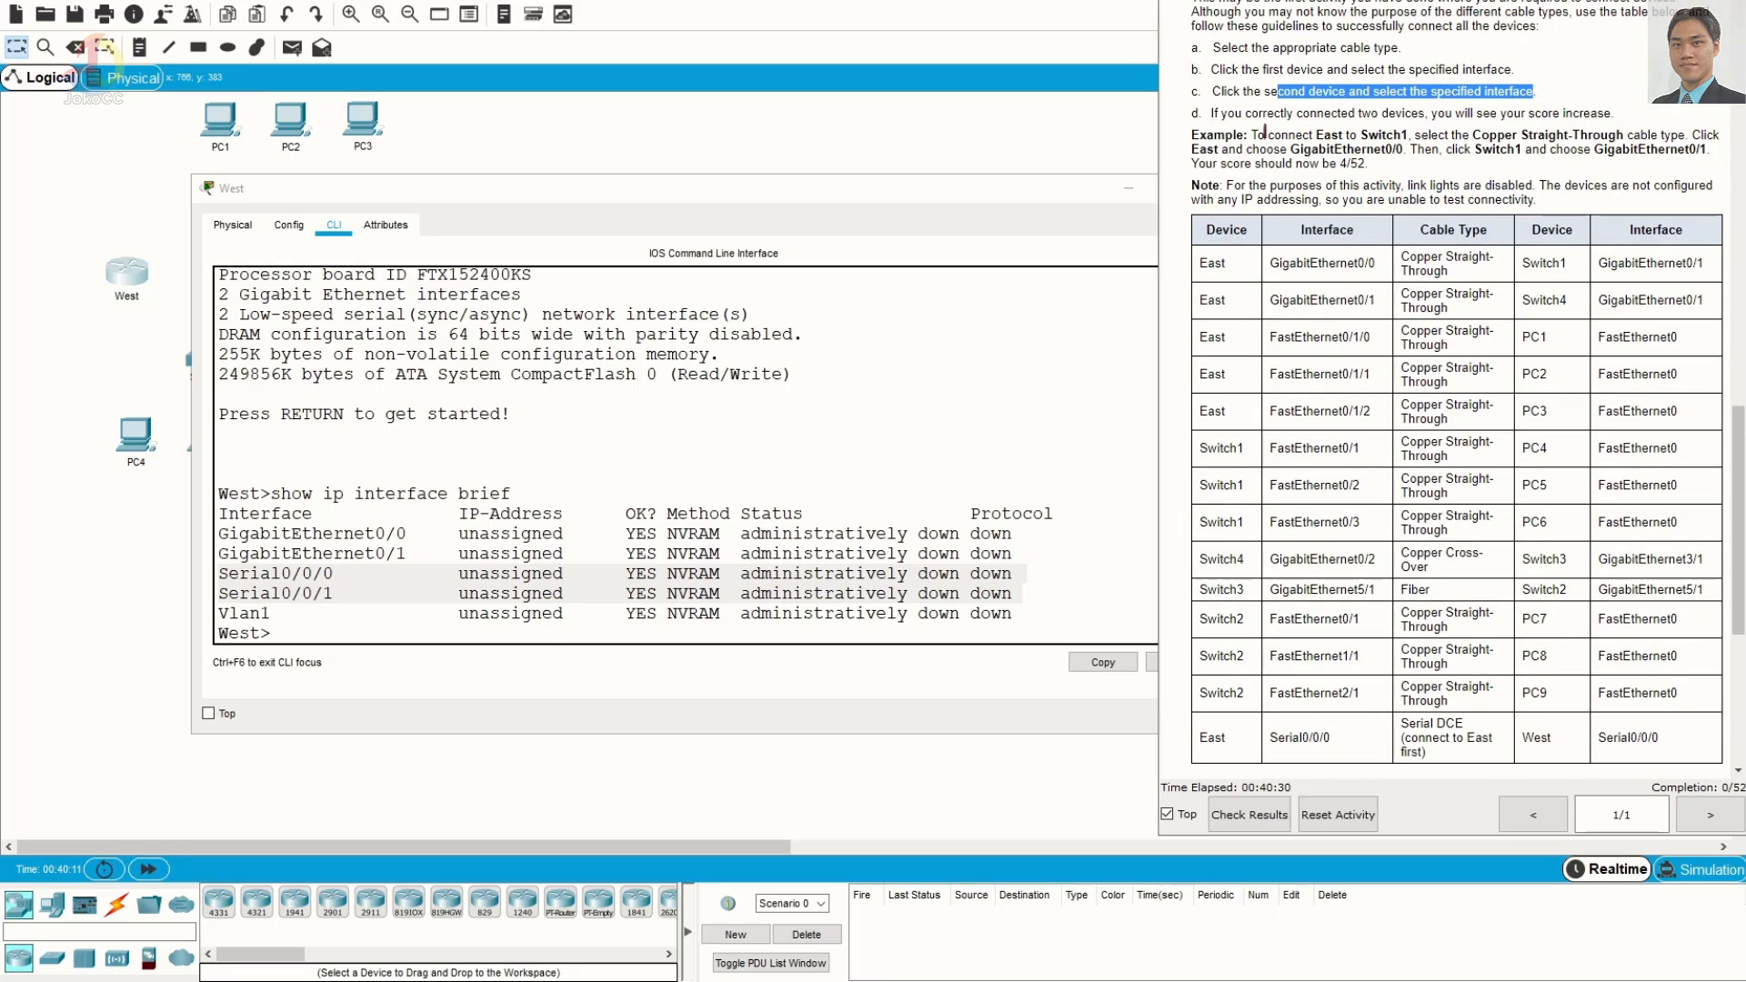
pyautogui.moveTo(1267, 113); pyautogui.dragTo(1403, 113)
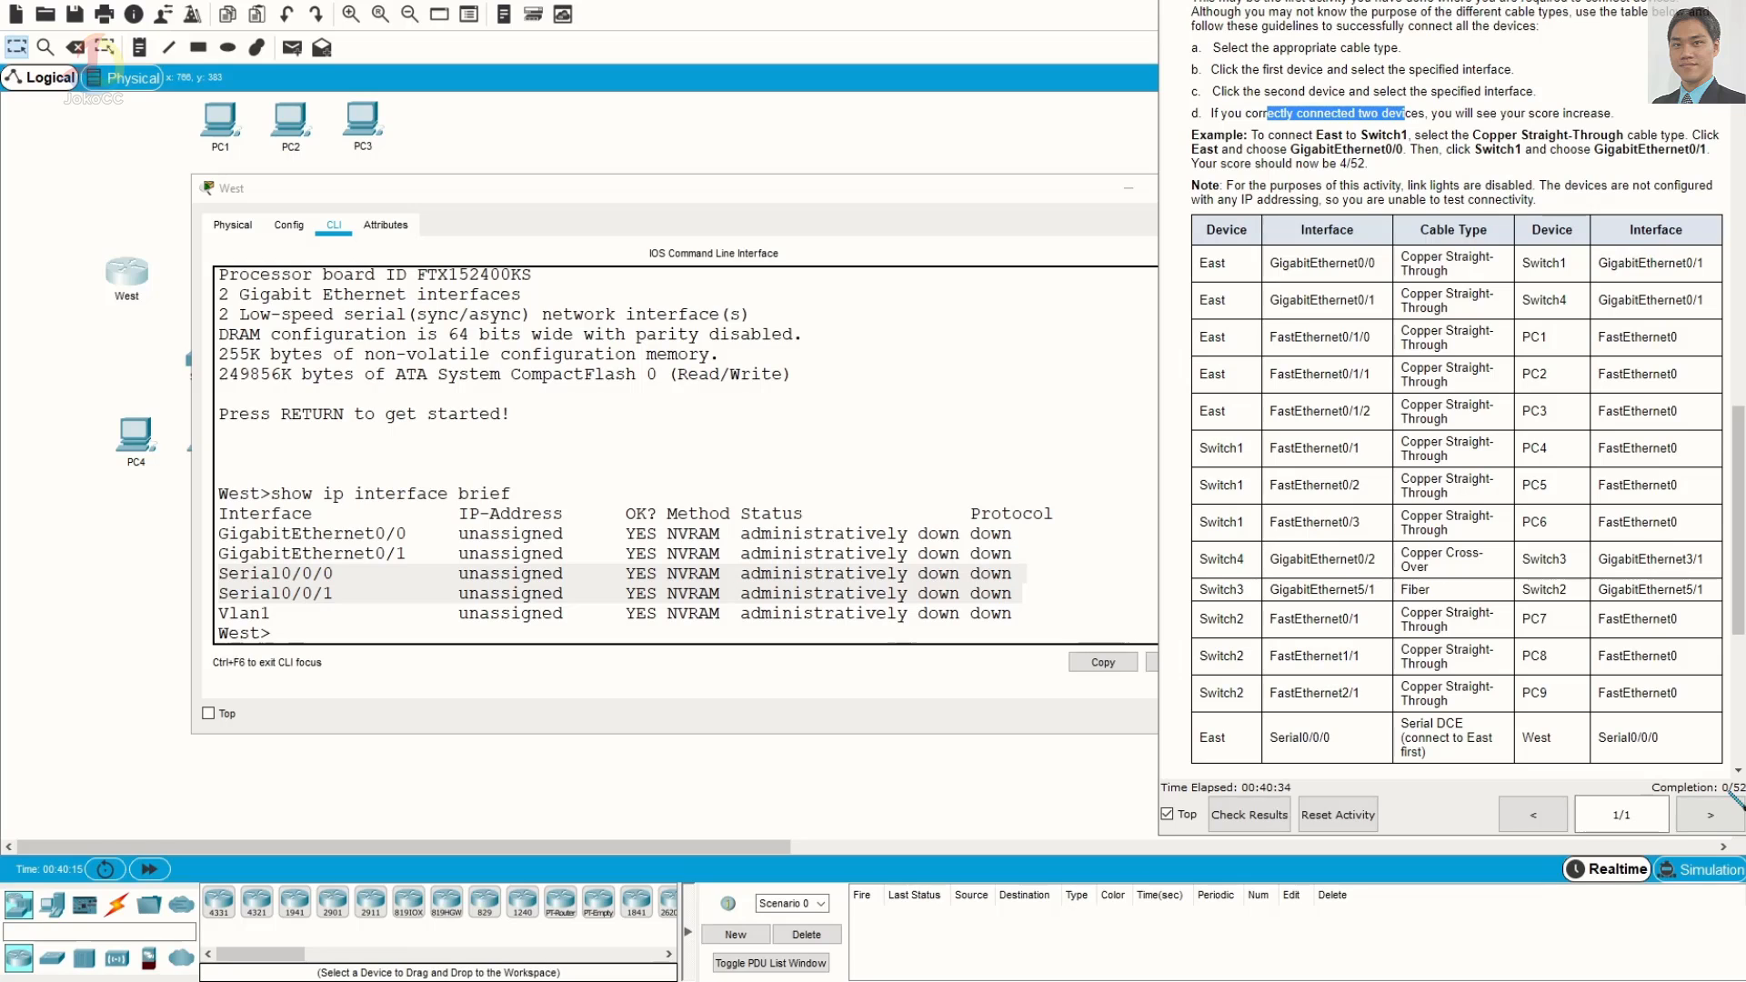
pyautogui.press('ctrl')
pyautogui.click(1005, 207)
pyautogui.click(1129, 187)
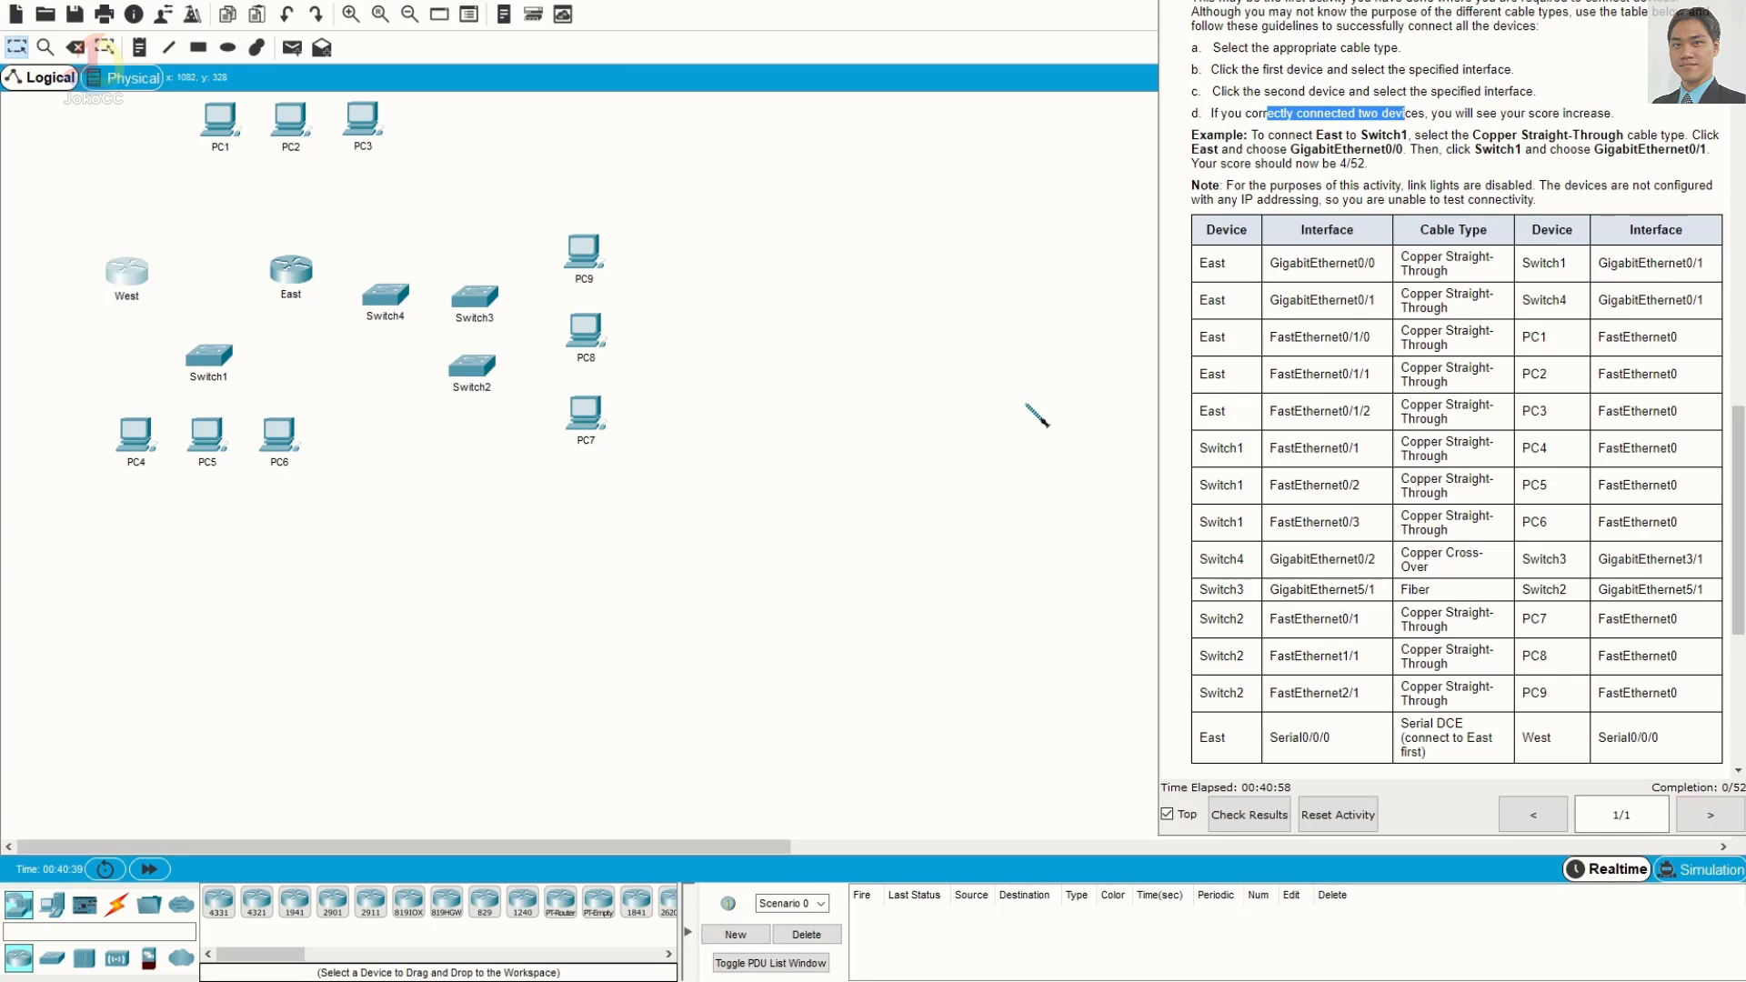
# Connect East's GigabitEthernet0/0 to Switch1's GigabitEthernet0/1 with a Copper Straight-Through cable
pyautogui.click(127, 908)
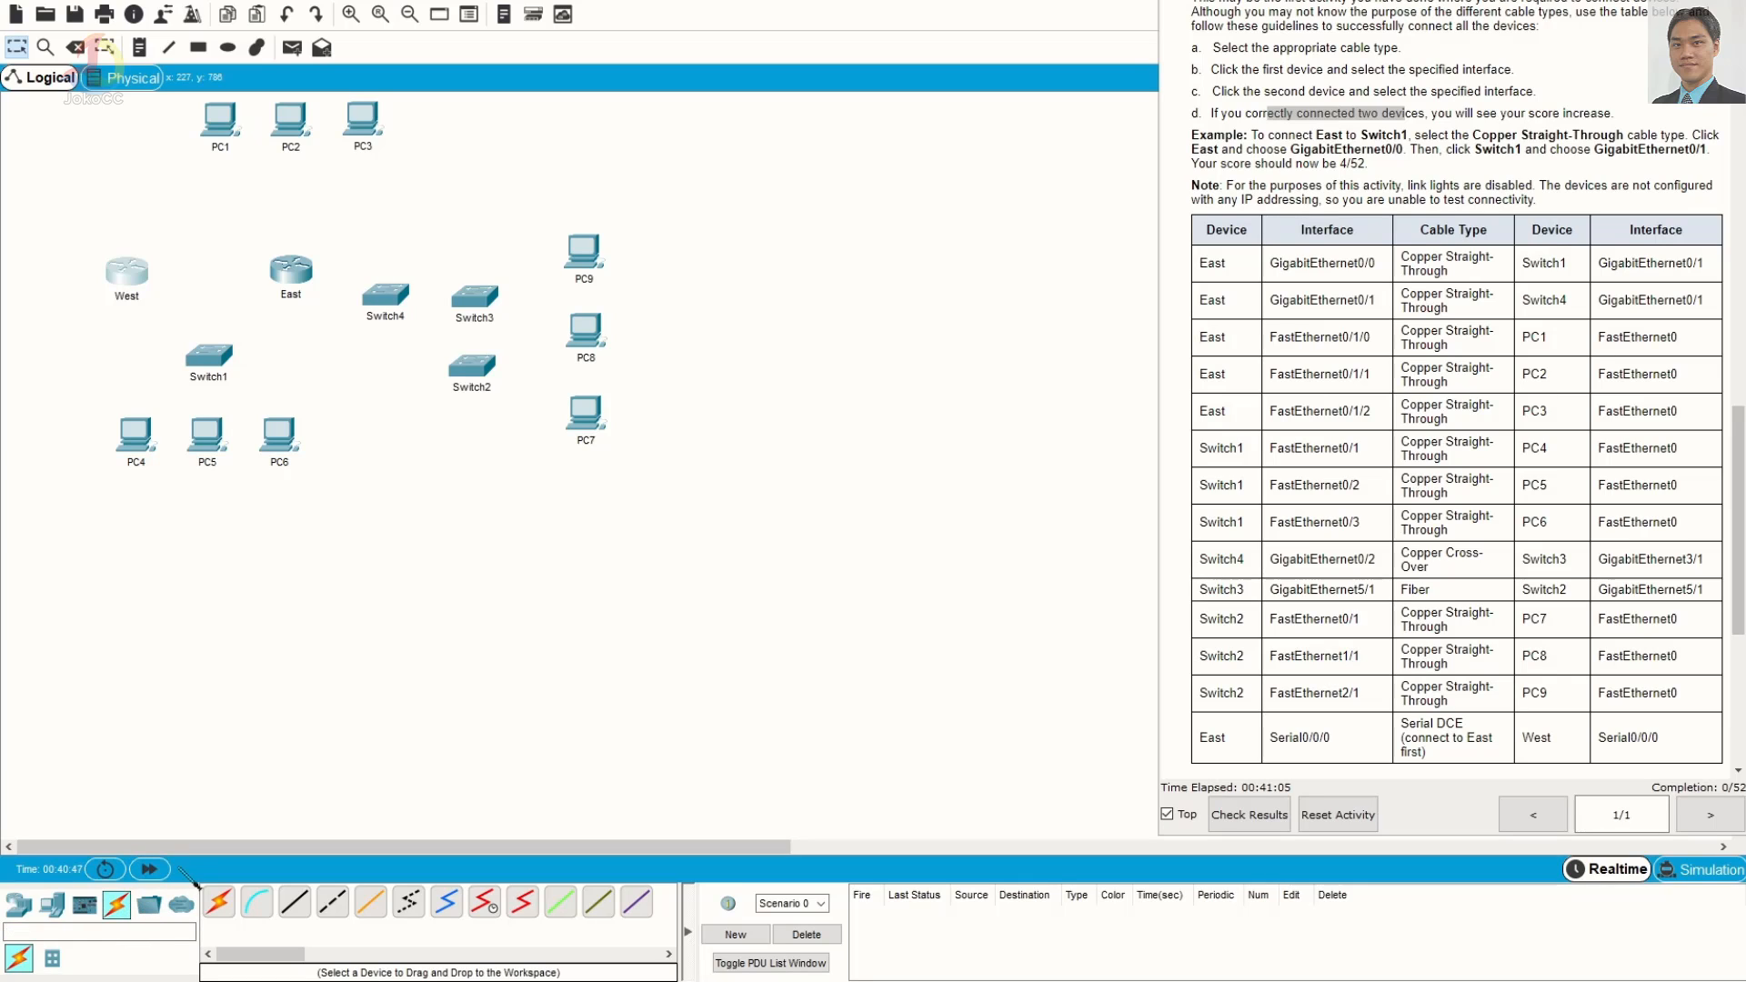
pyautogui.click(299, 910)
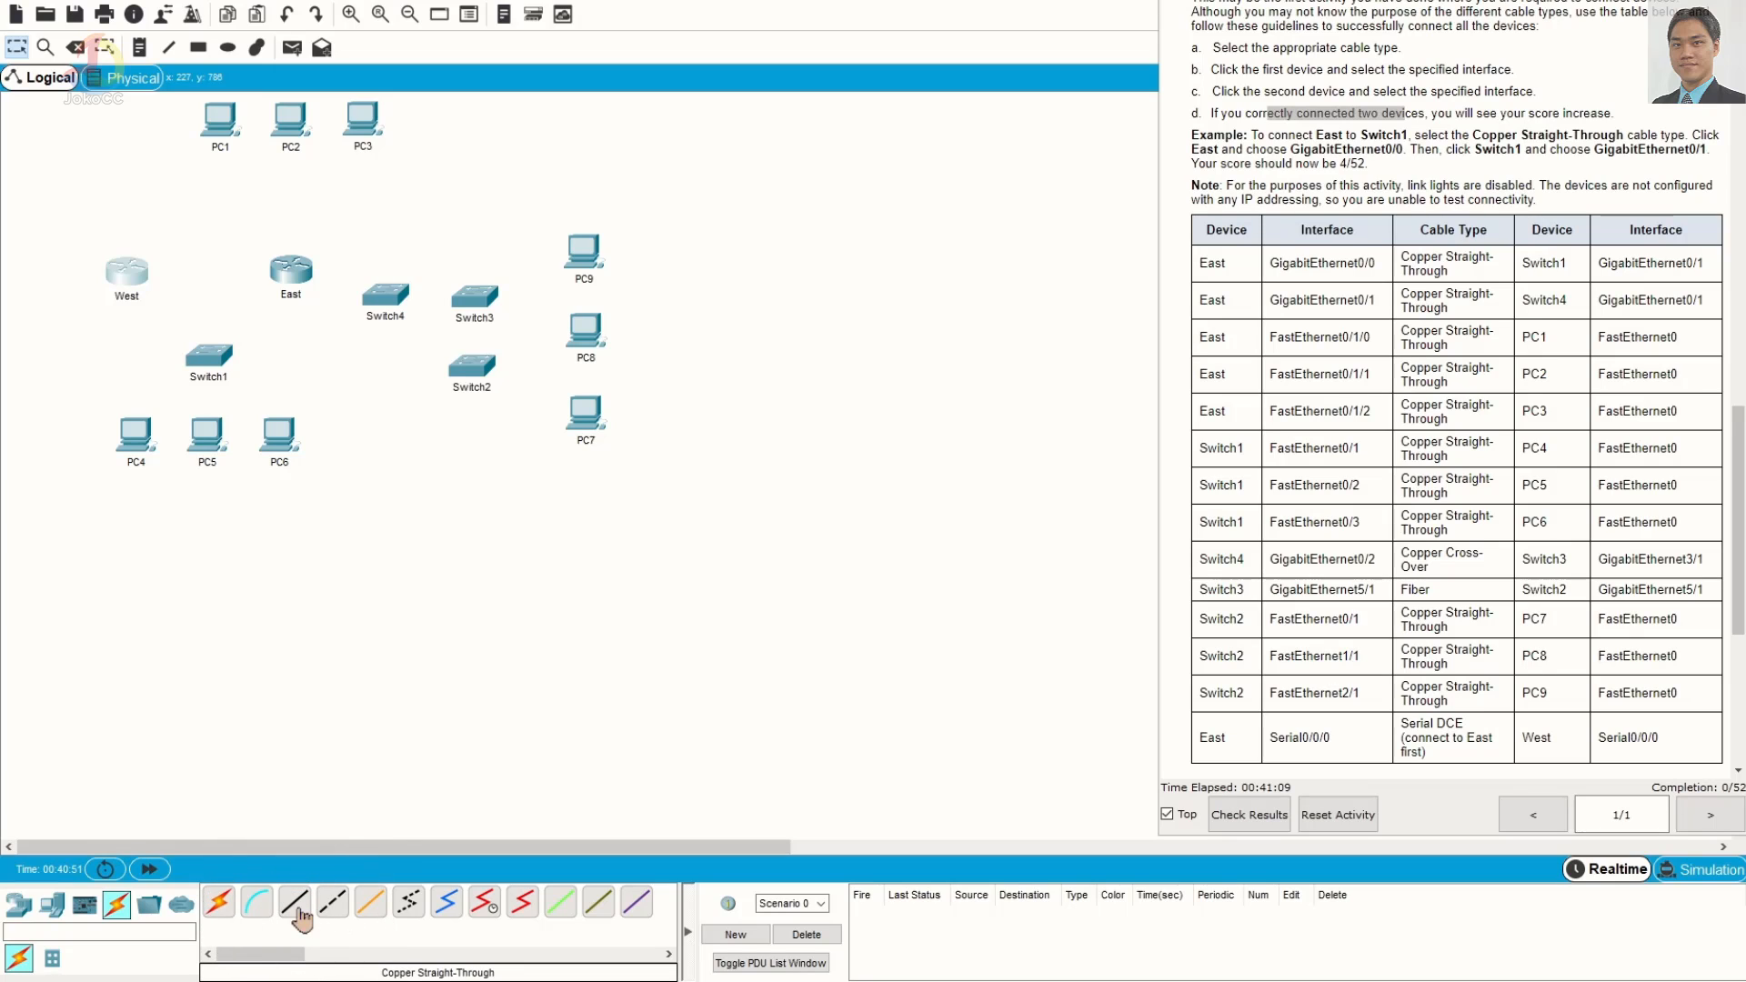
pyautogui.click(300, 910)
pyautogui.click(293, 271)
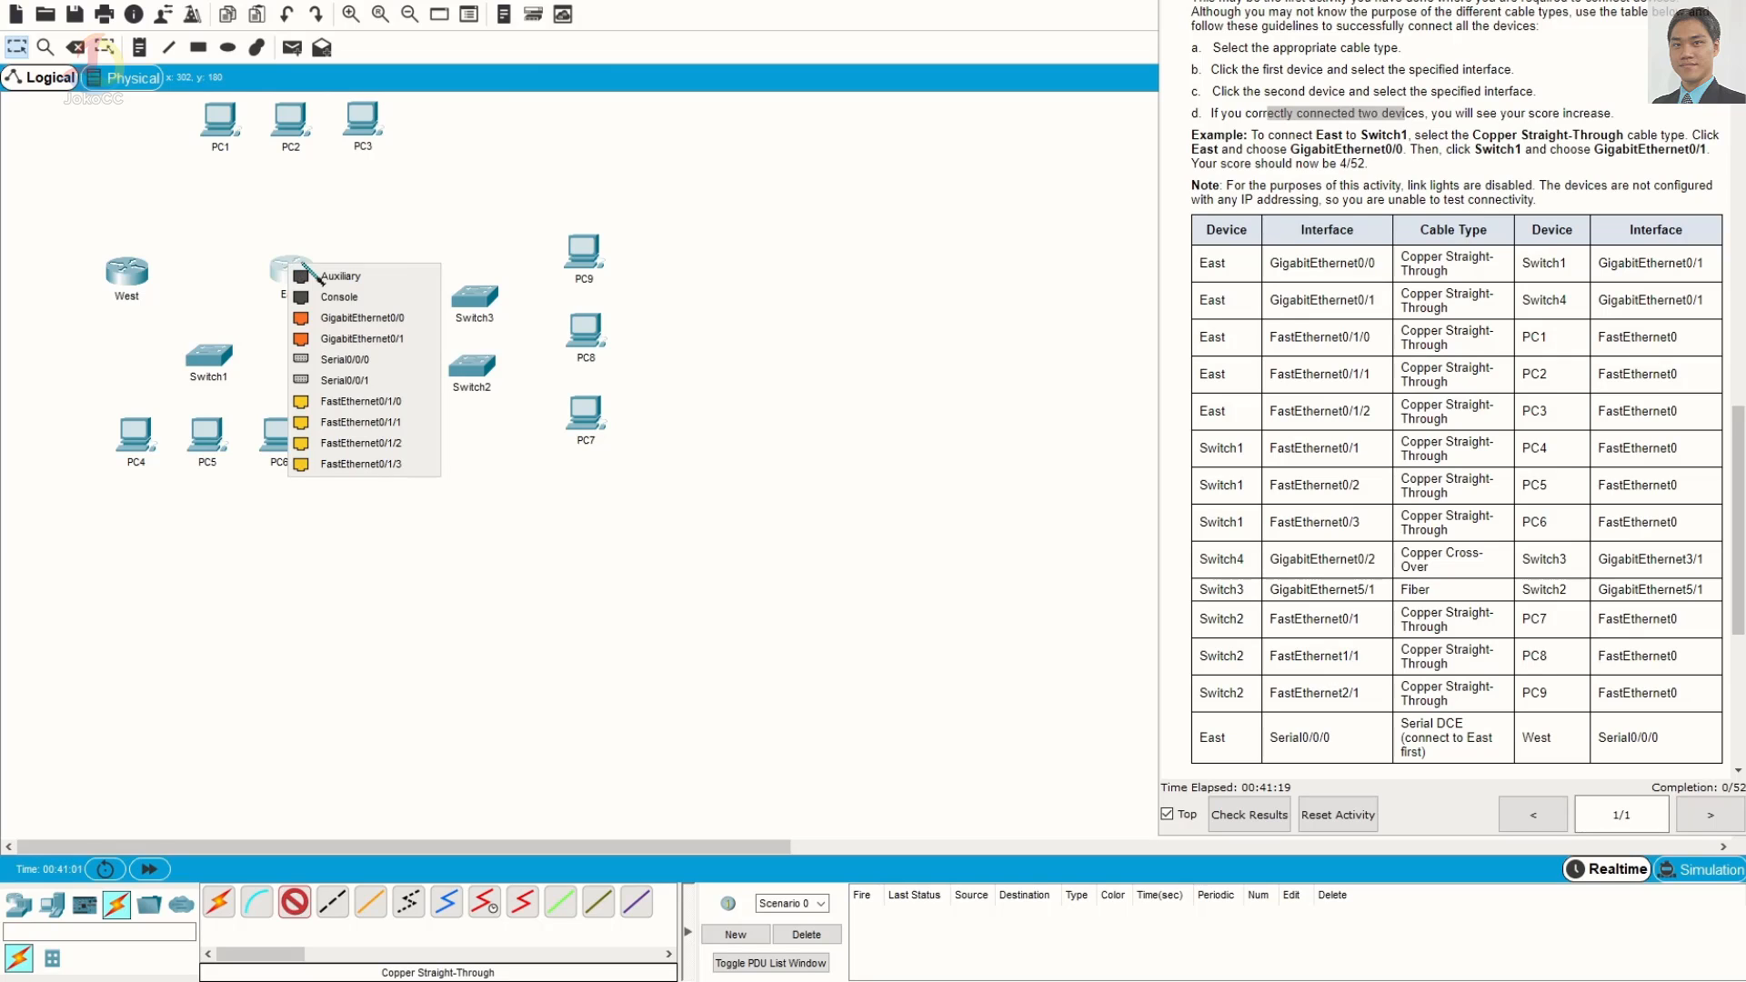
pyautogui.click(413, 318)
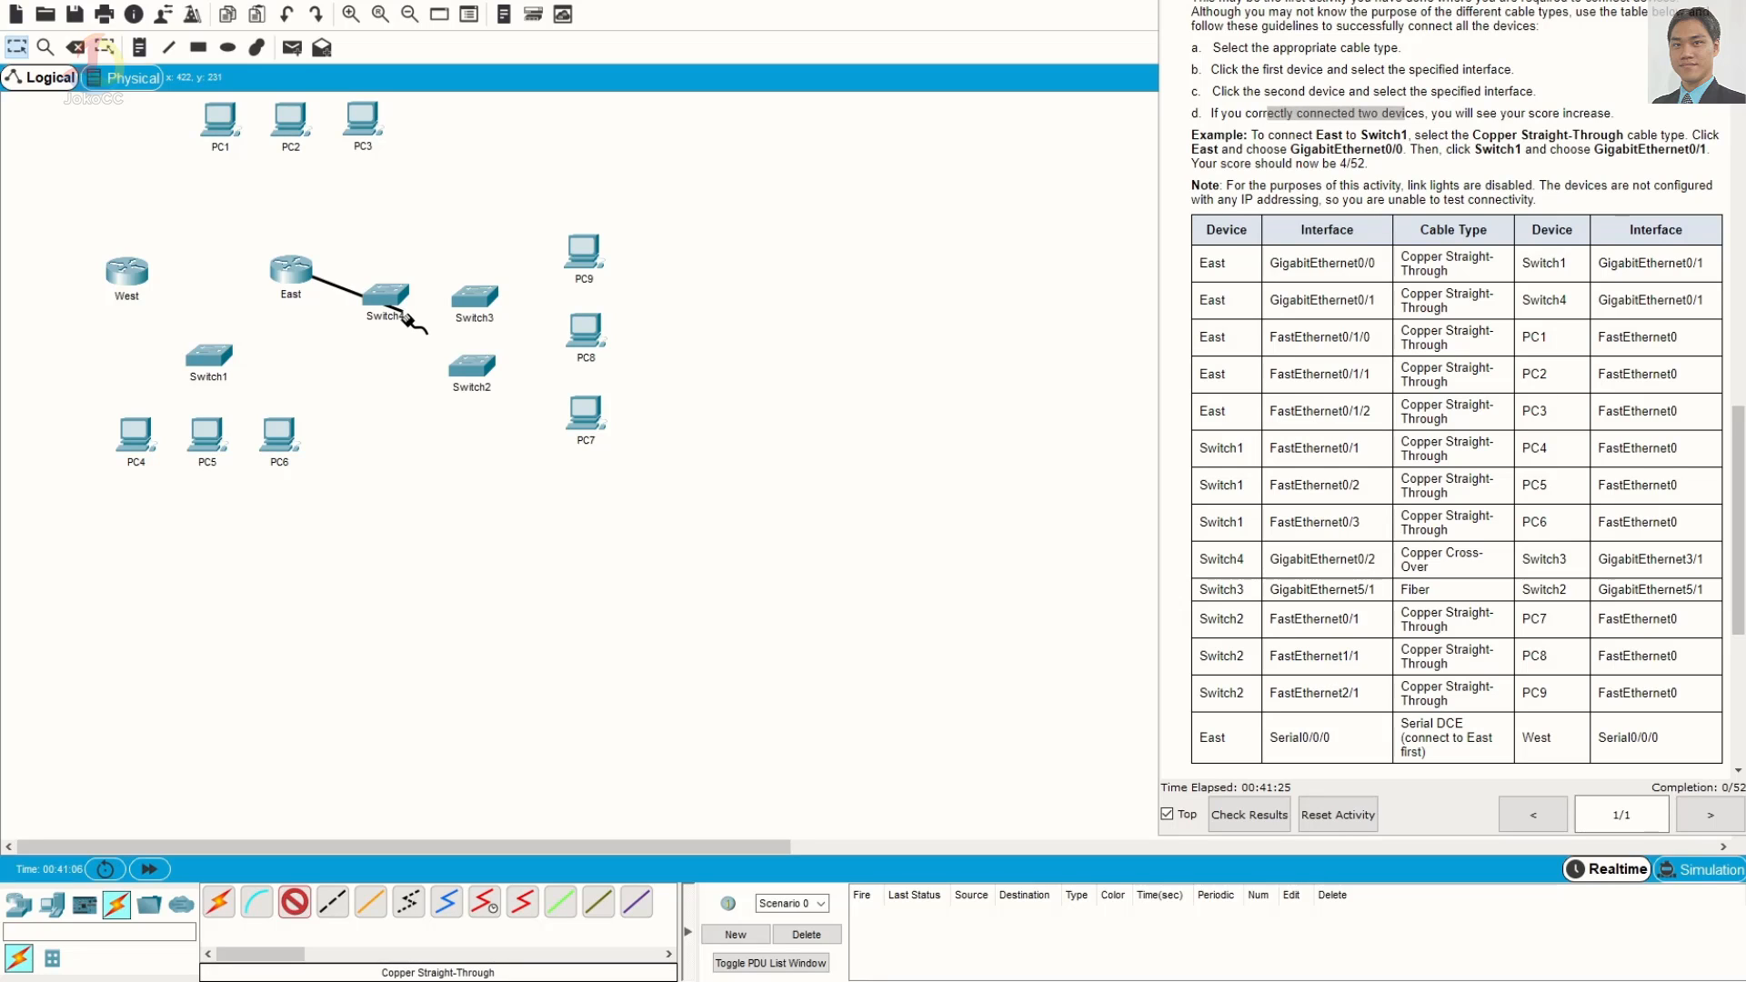
pyautogui.click(211, 360)
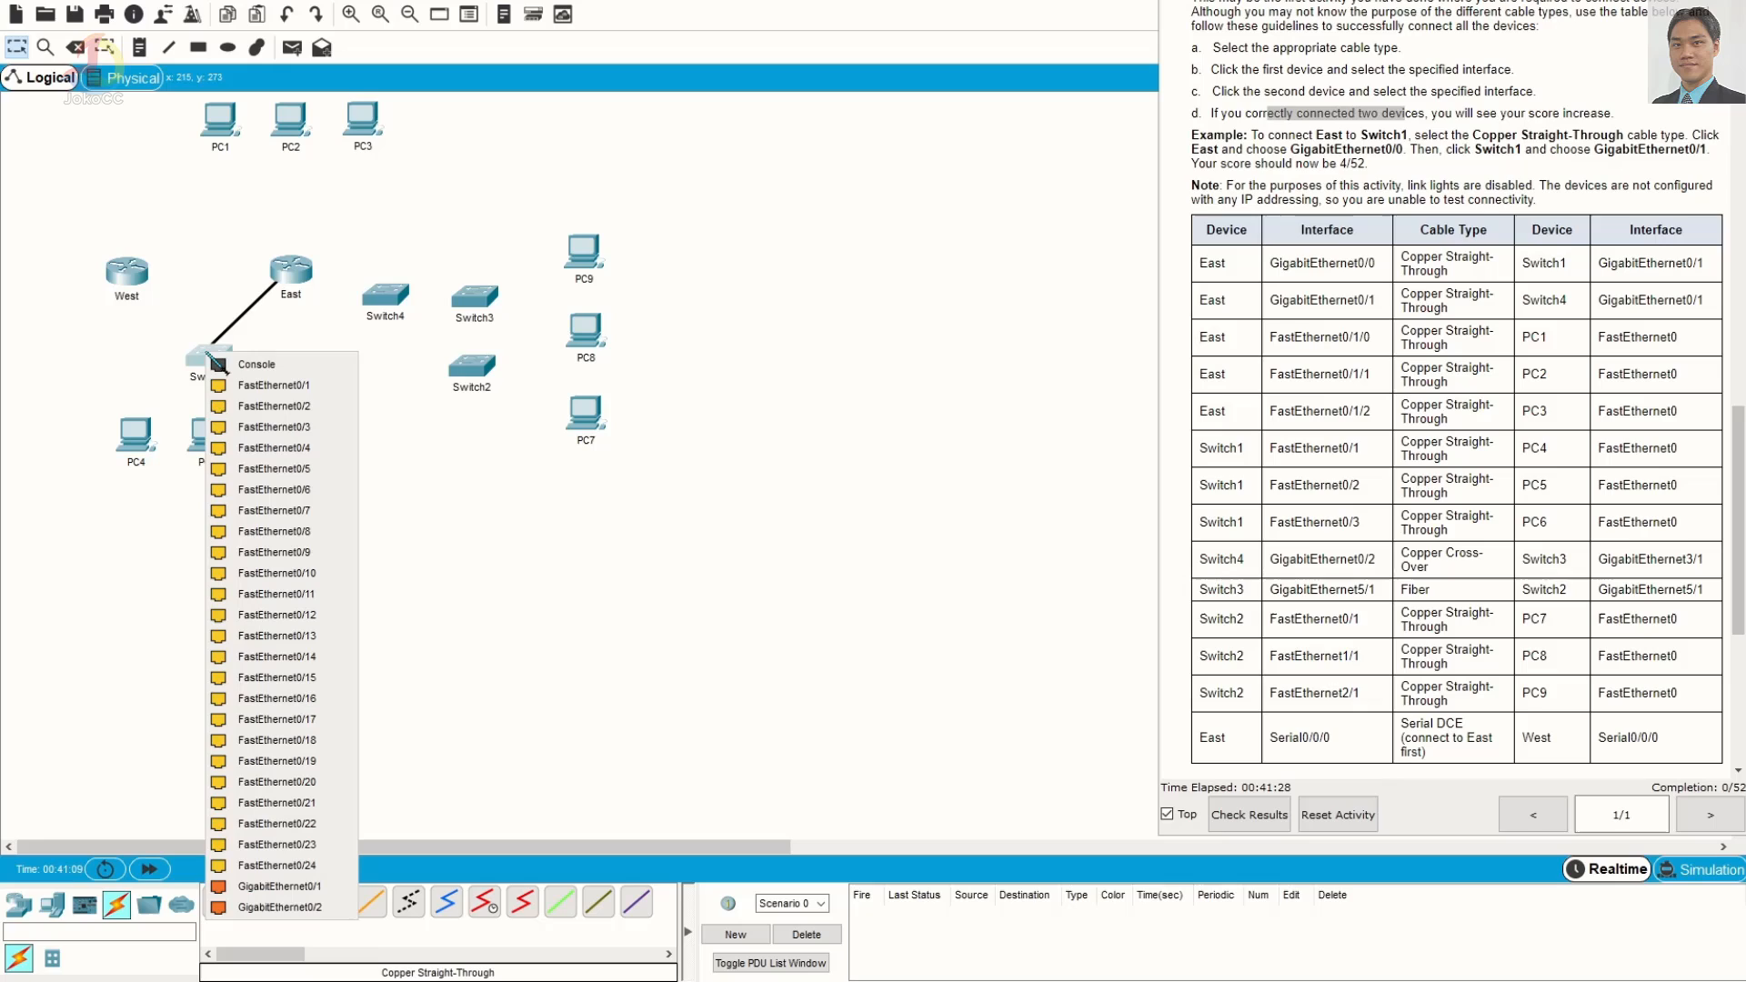
pyautogui.click(329, 886)
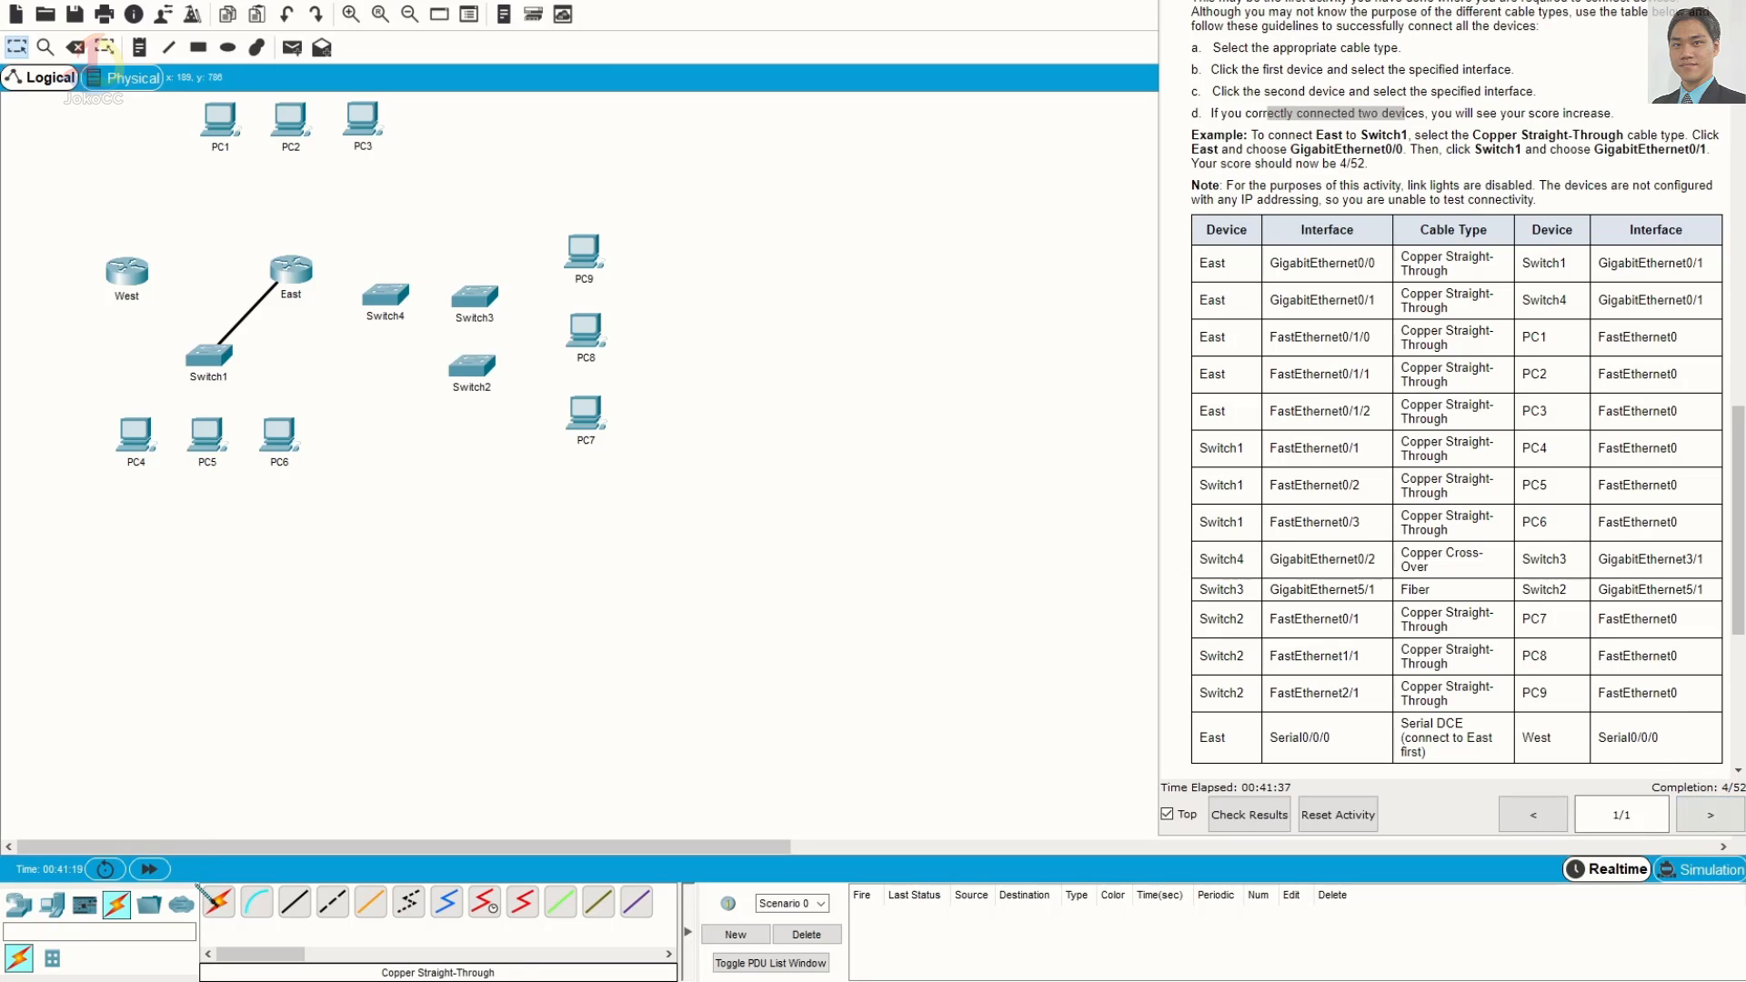
# Connect East's GigabitEthernet0/1 to Switch4's GigabitEthernet0/1 with a Copper Straight-Through cable
pyautogui.click(298, 909)
pyautogui.click(288, 271)
pyautogui.click(366, 316)
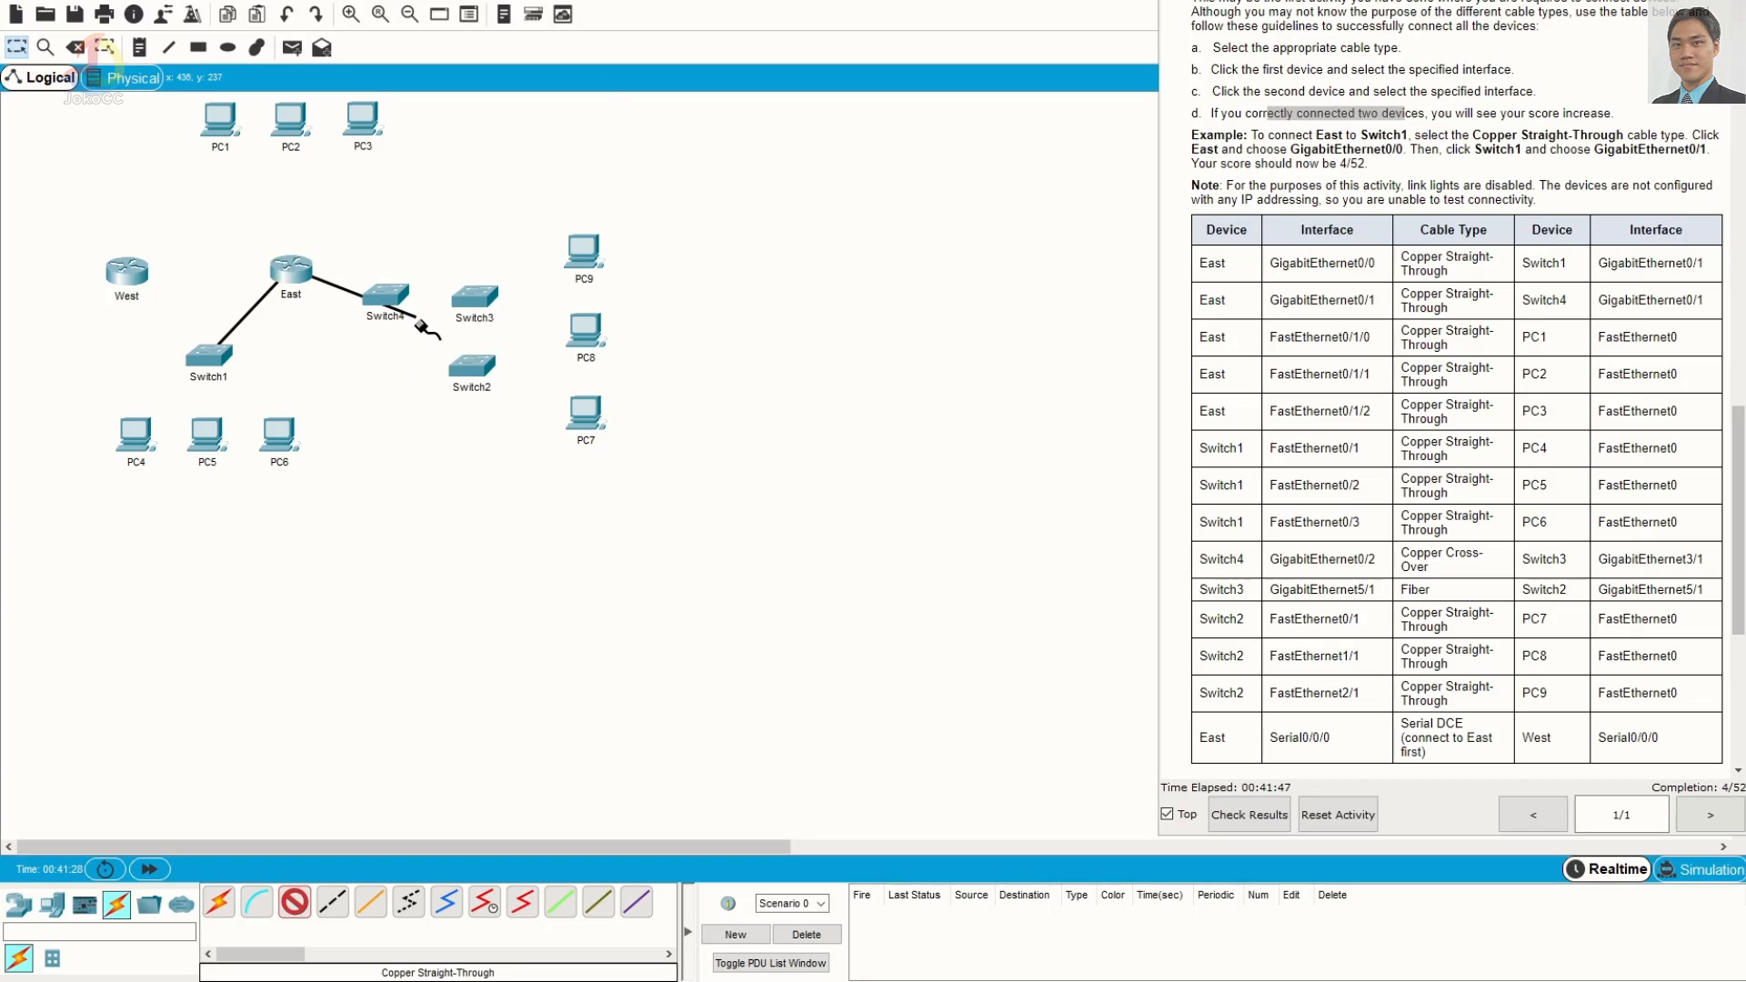
pyautogui.click(383, 291)
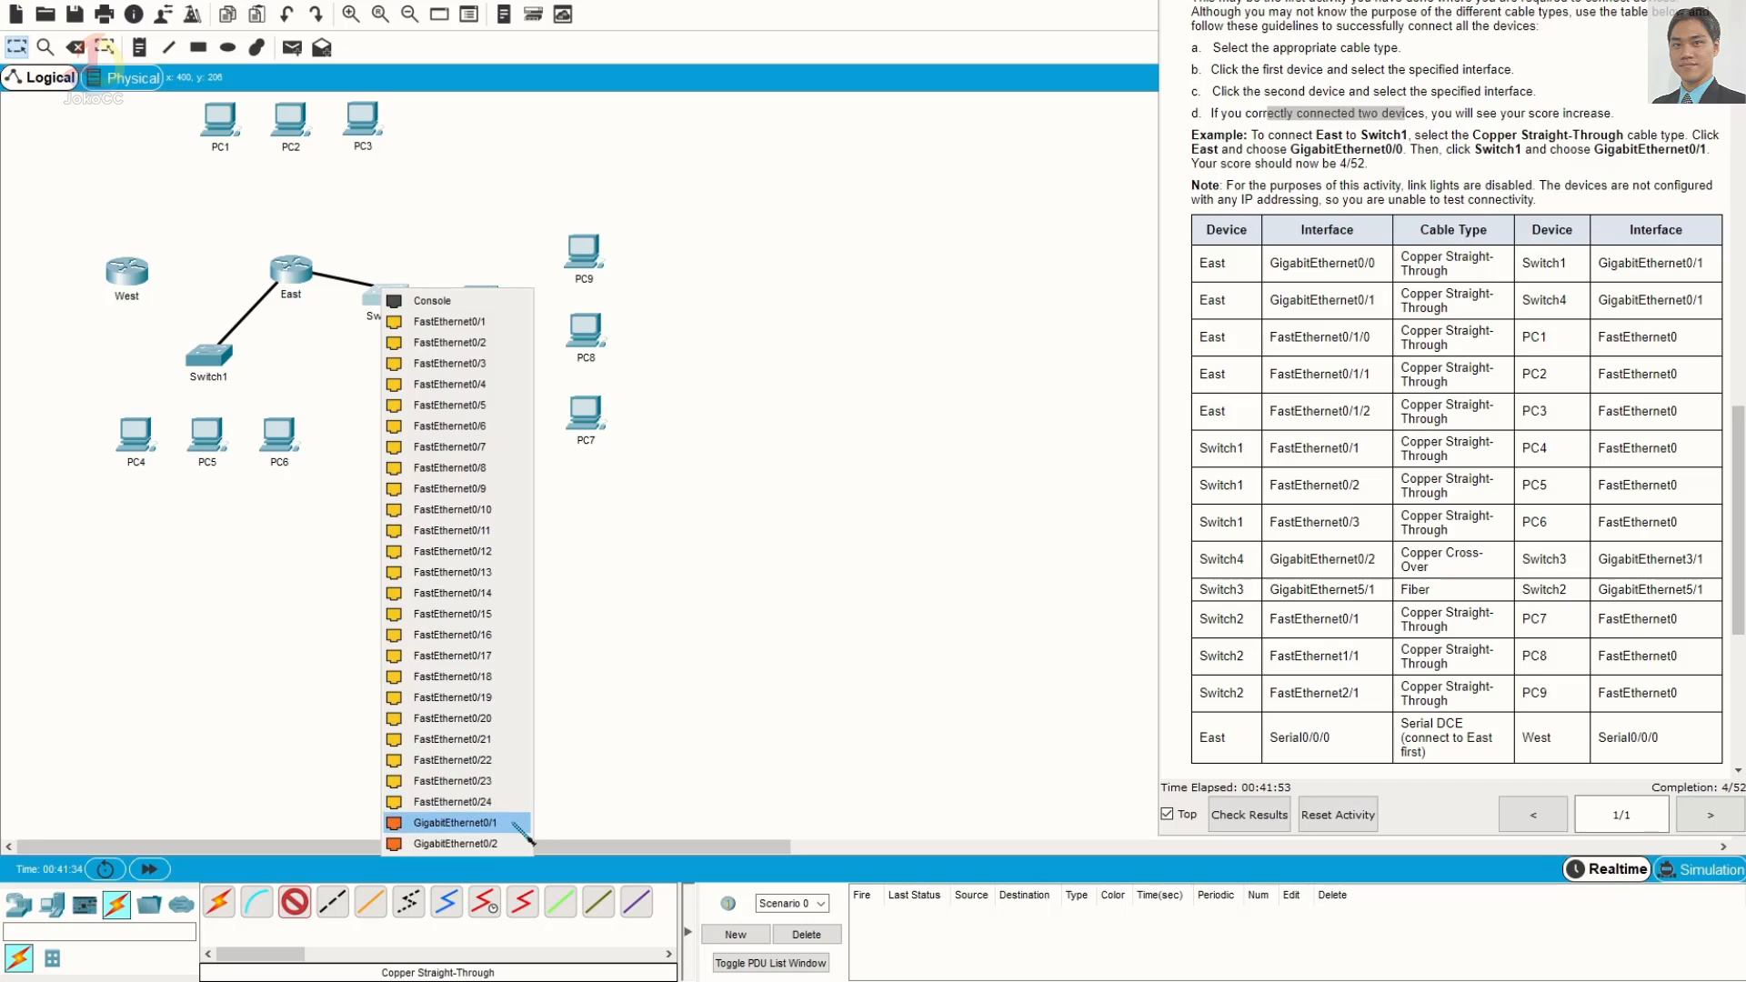
pyautogui.click(453, 823)
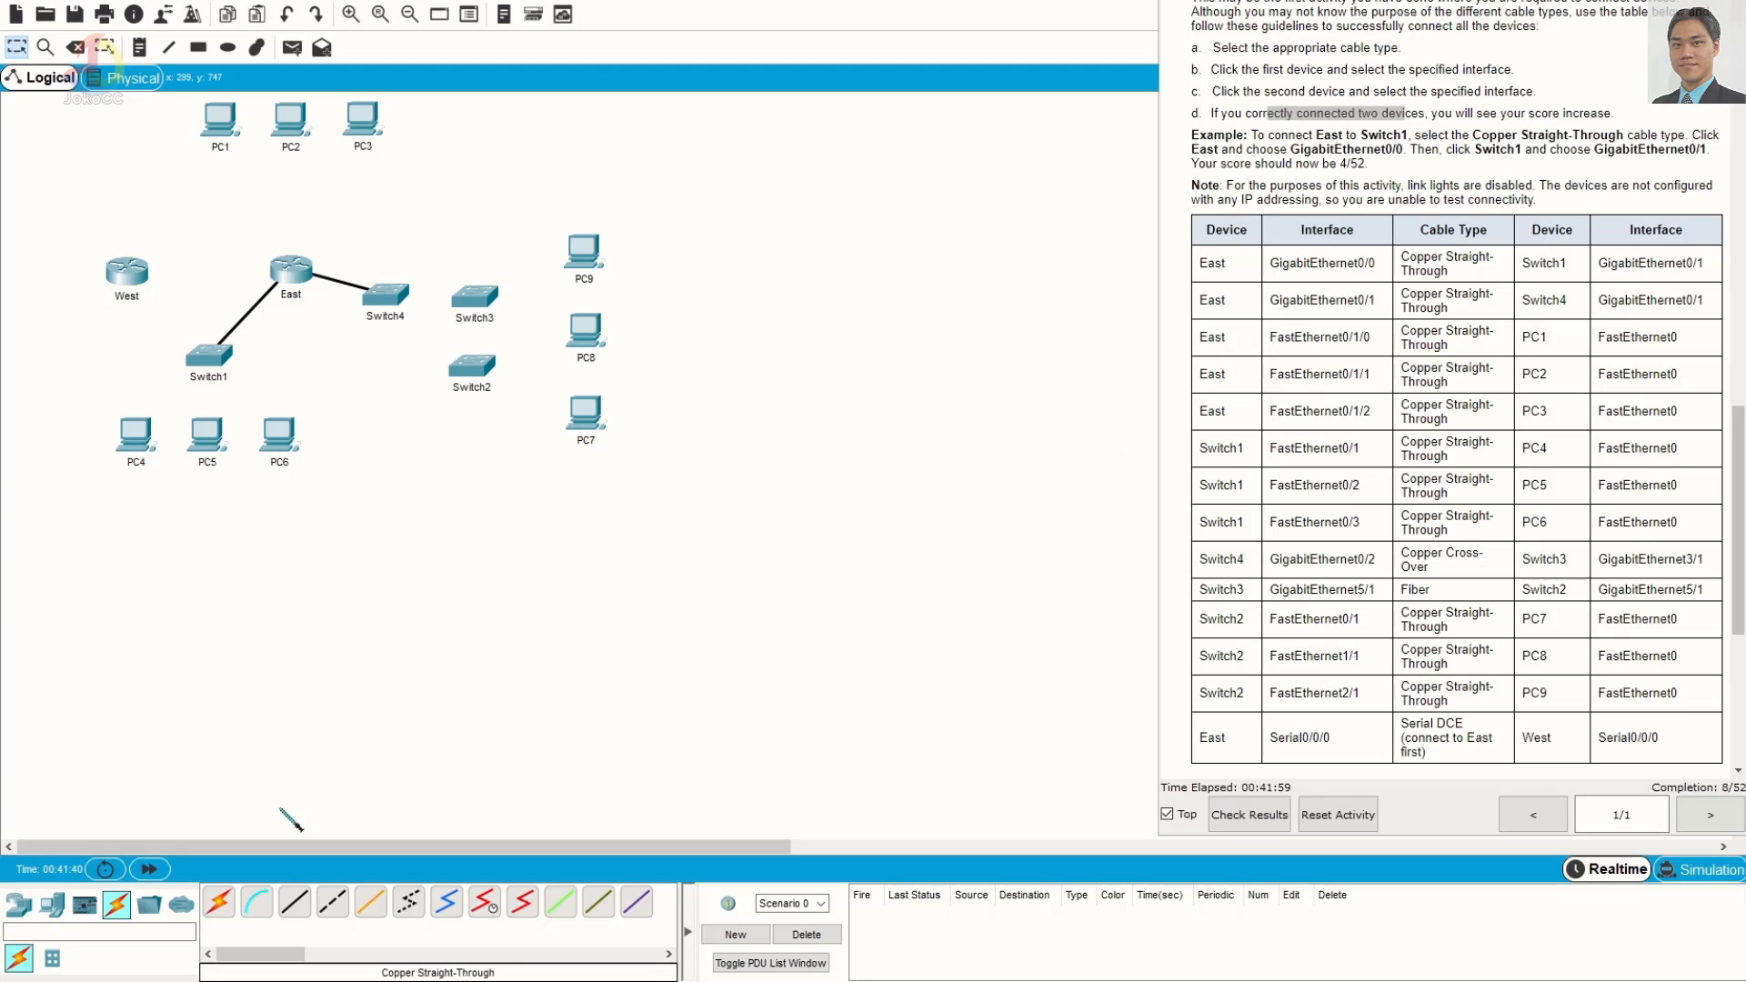
# Connect East's FastEthernet0/1/0 to PC1's FastEthernet0 with a Copper Straight-Through cable
pyautogui.click(294, 903)
pyautogui.click(293, 270)
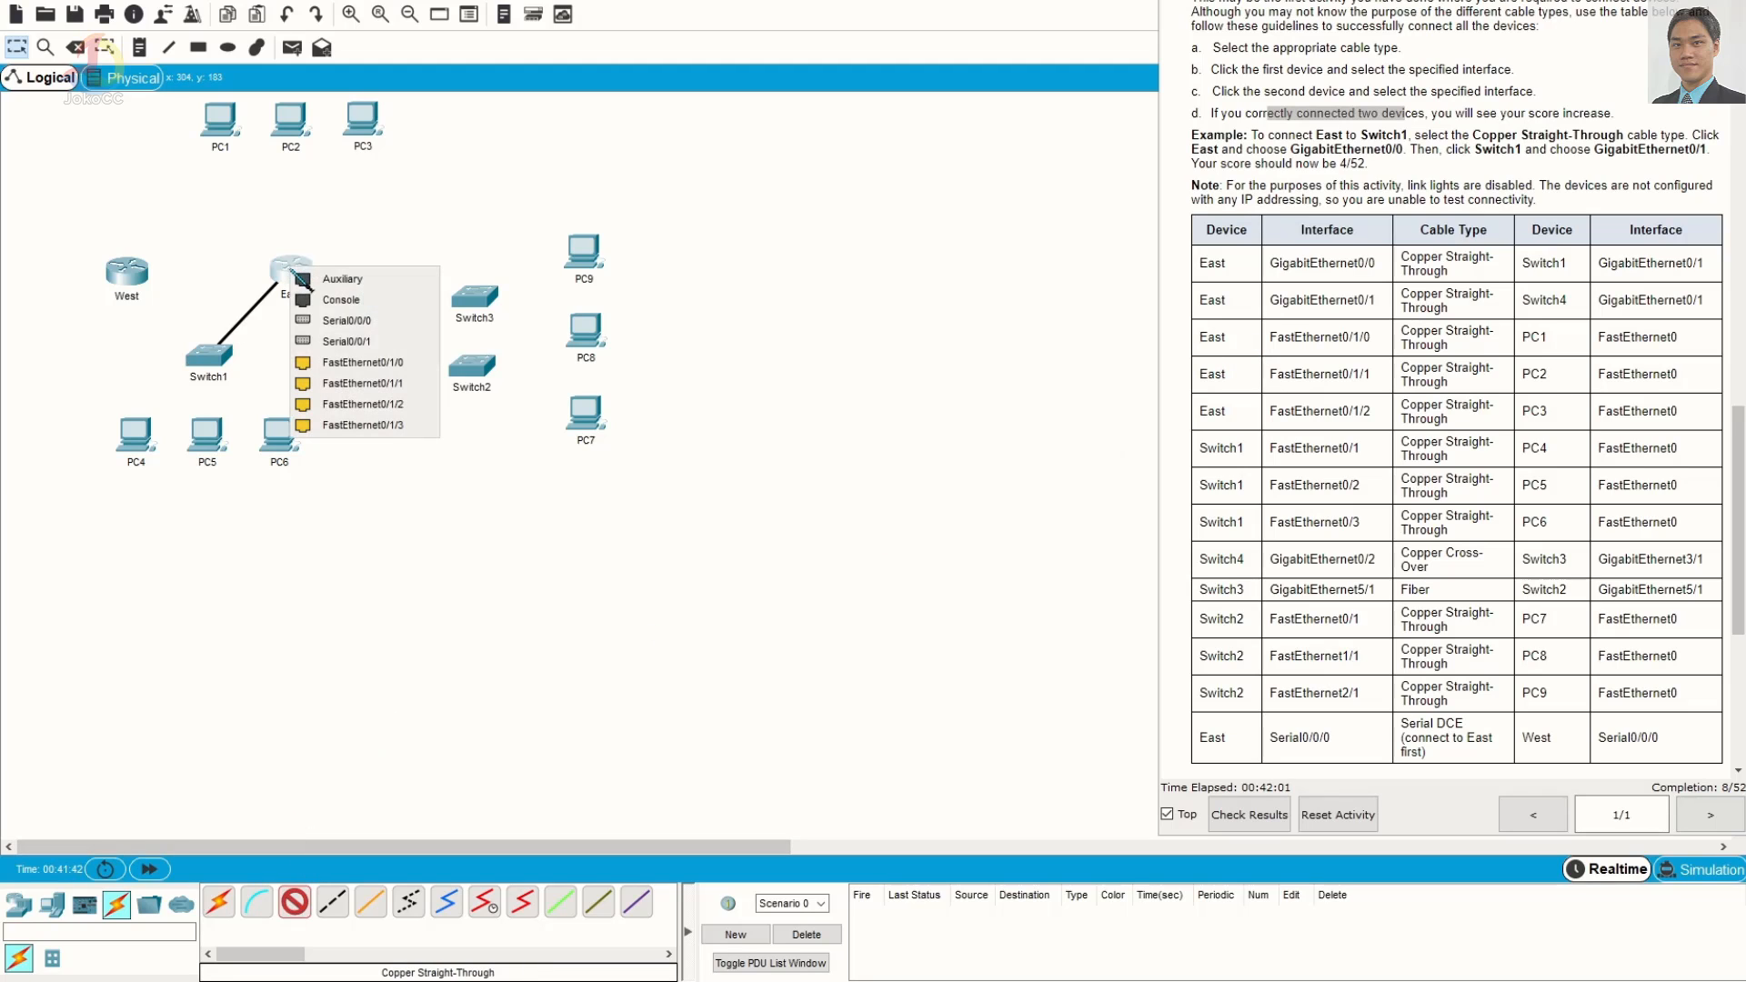
pyautogui.click(420, 363)
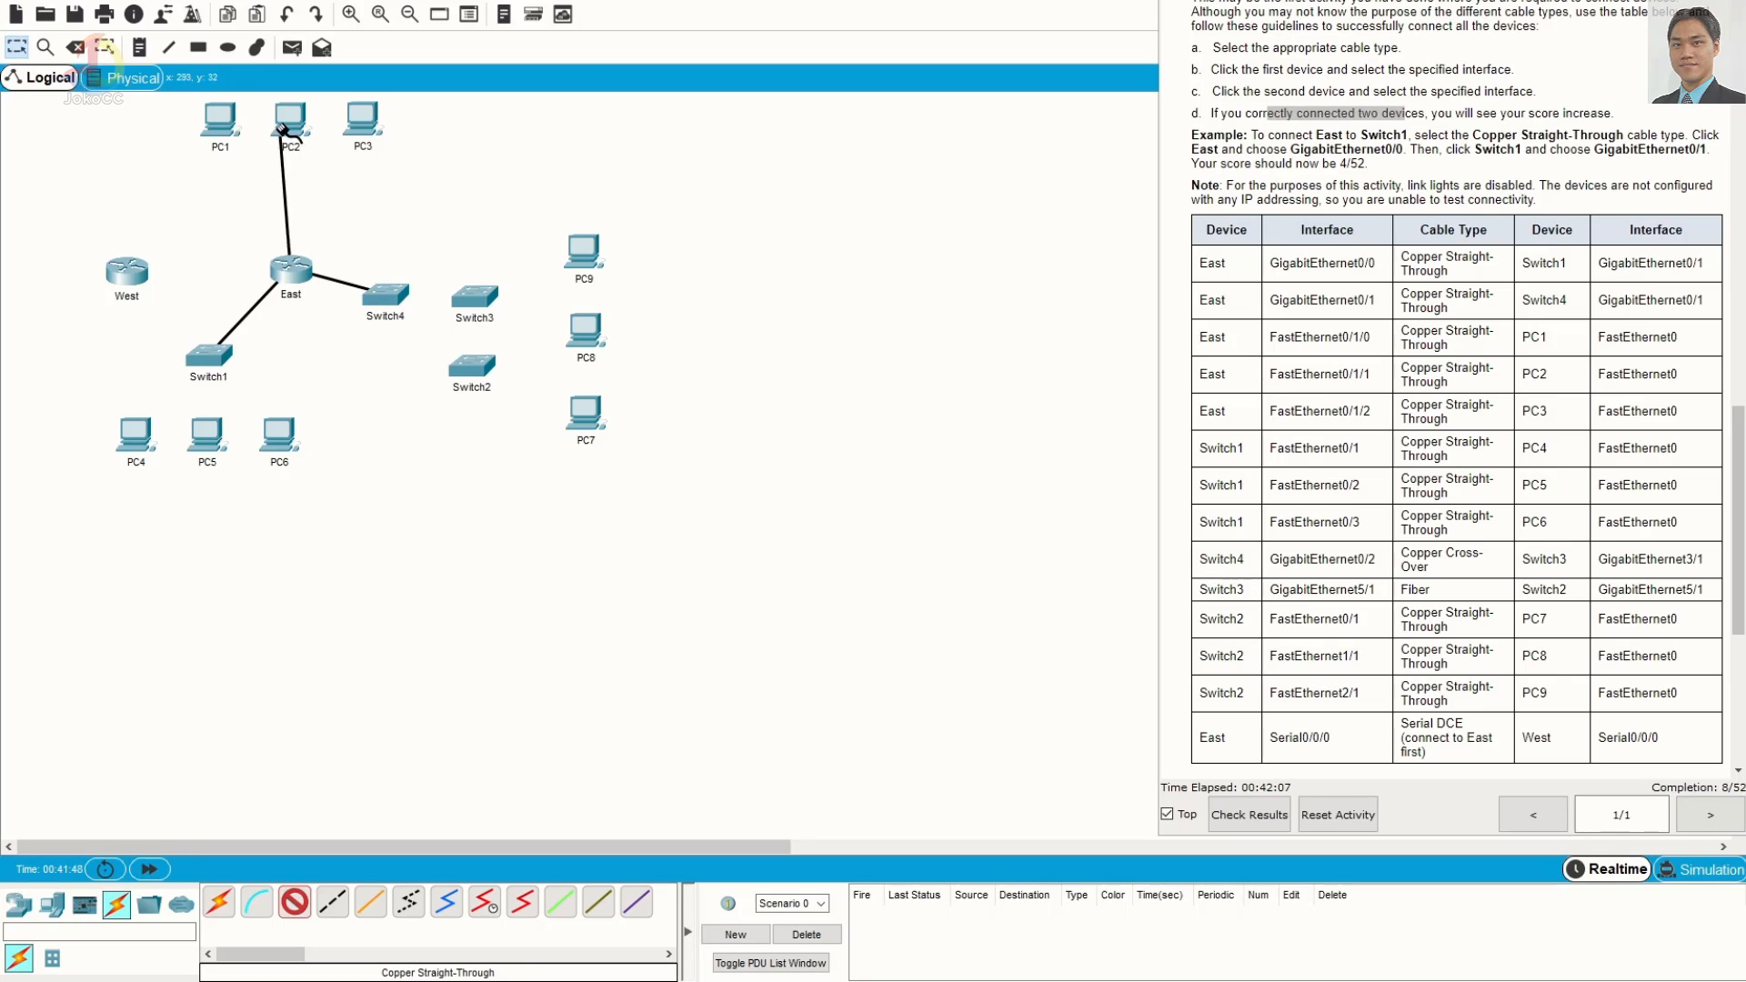
pyautogui.click(219, 117)
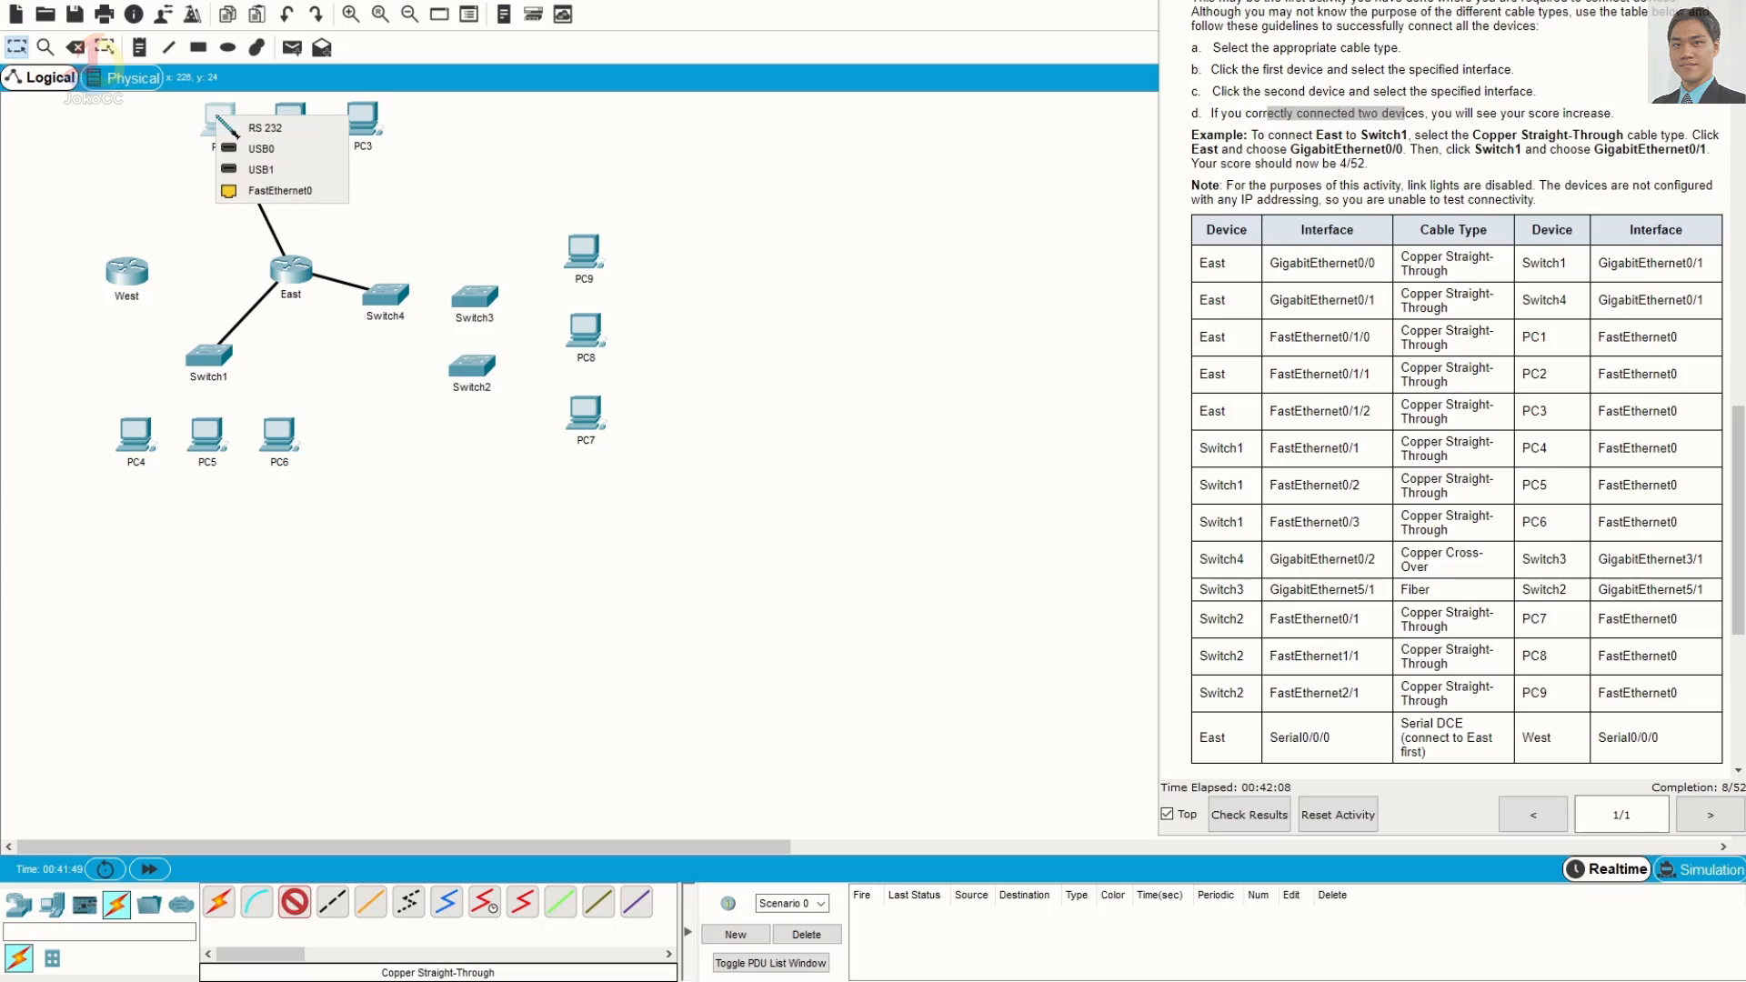
pyautogui.click(295, 193)
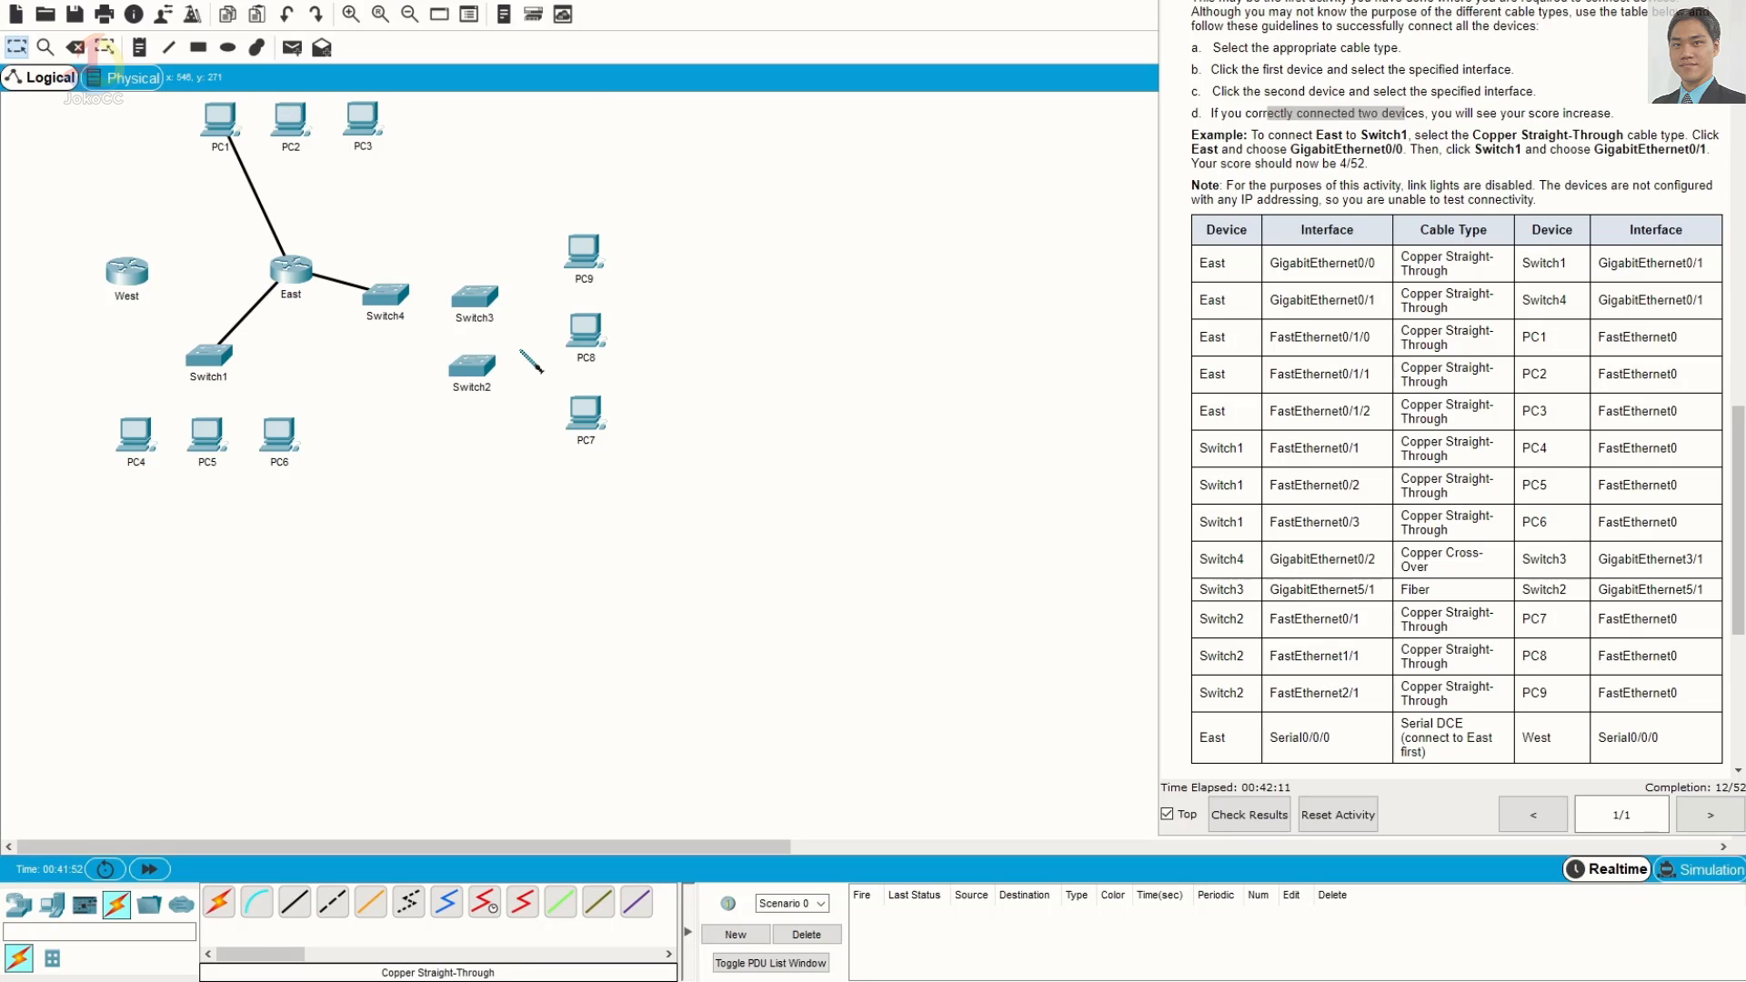
# Connect East's FastEthernet0/1/1 to PC2's FastEthernet0 with a Copper Straight-Through cable
pyautogui.click(295, 903)
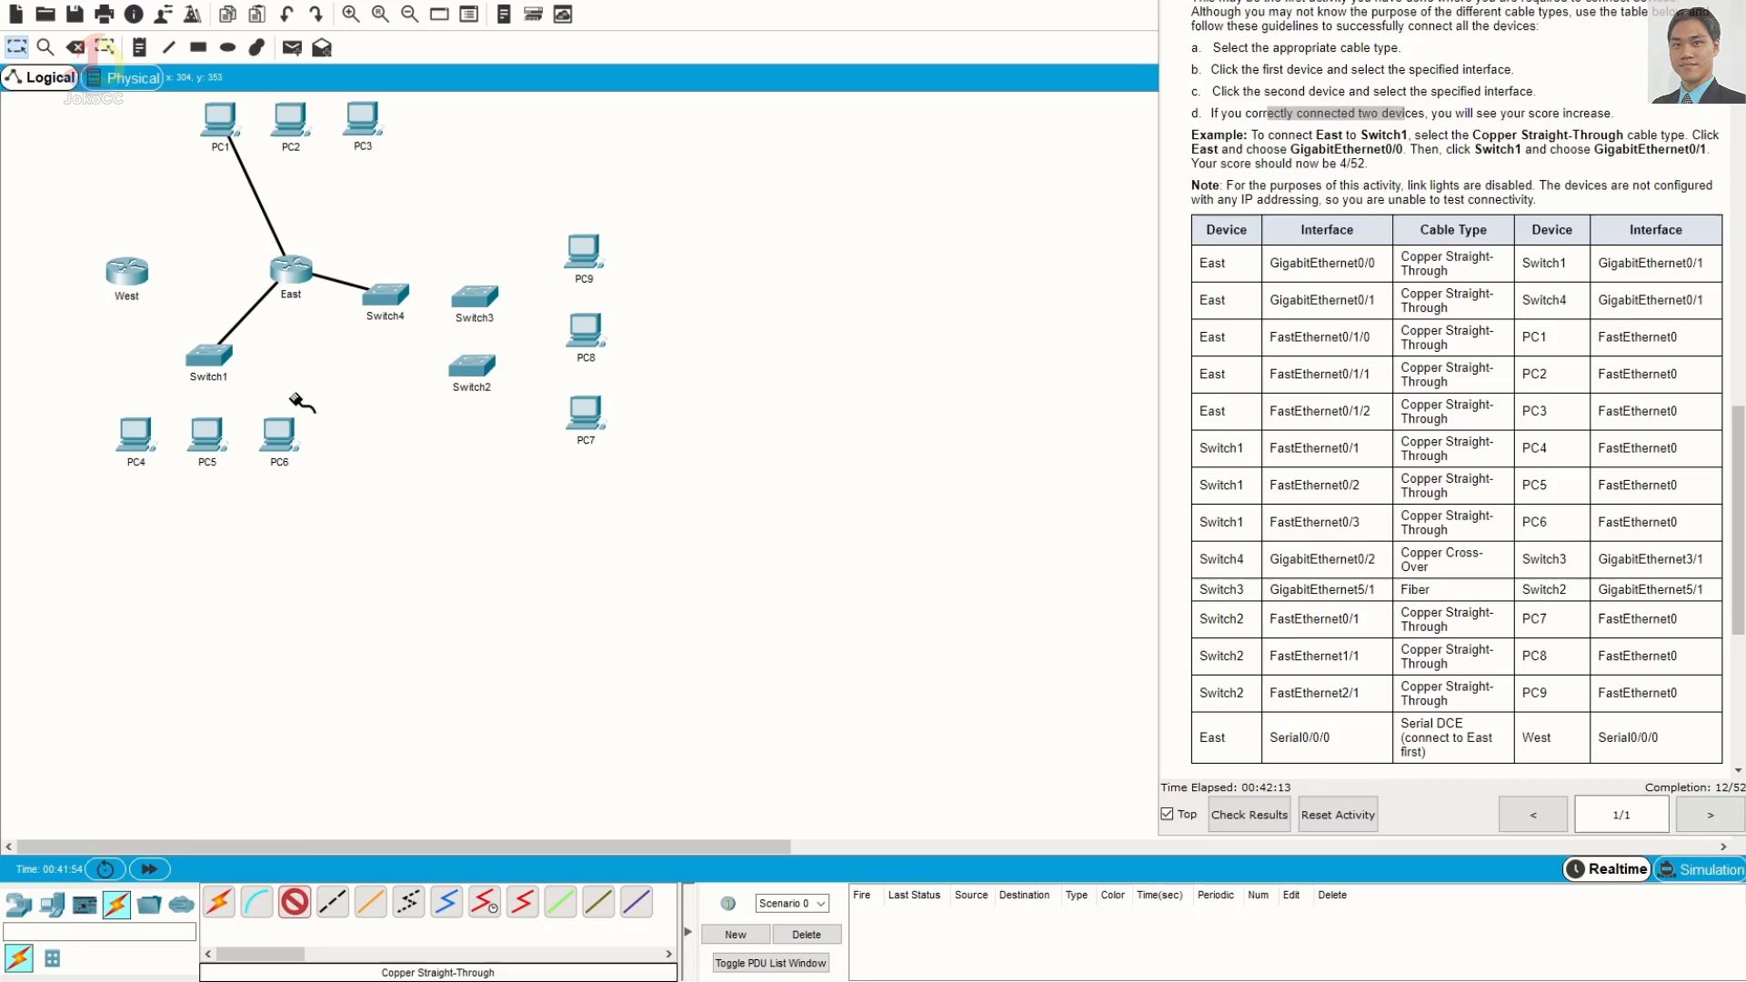
pyautogui.click(299, 278)
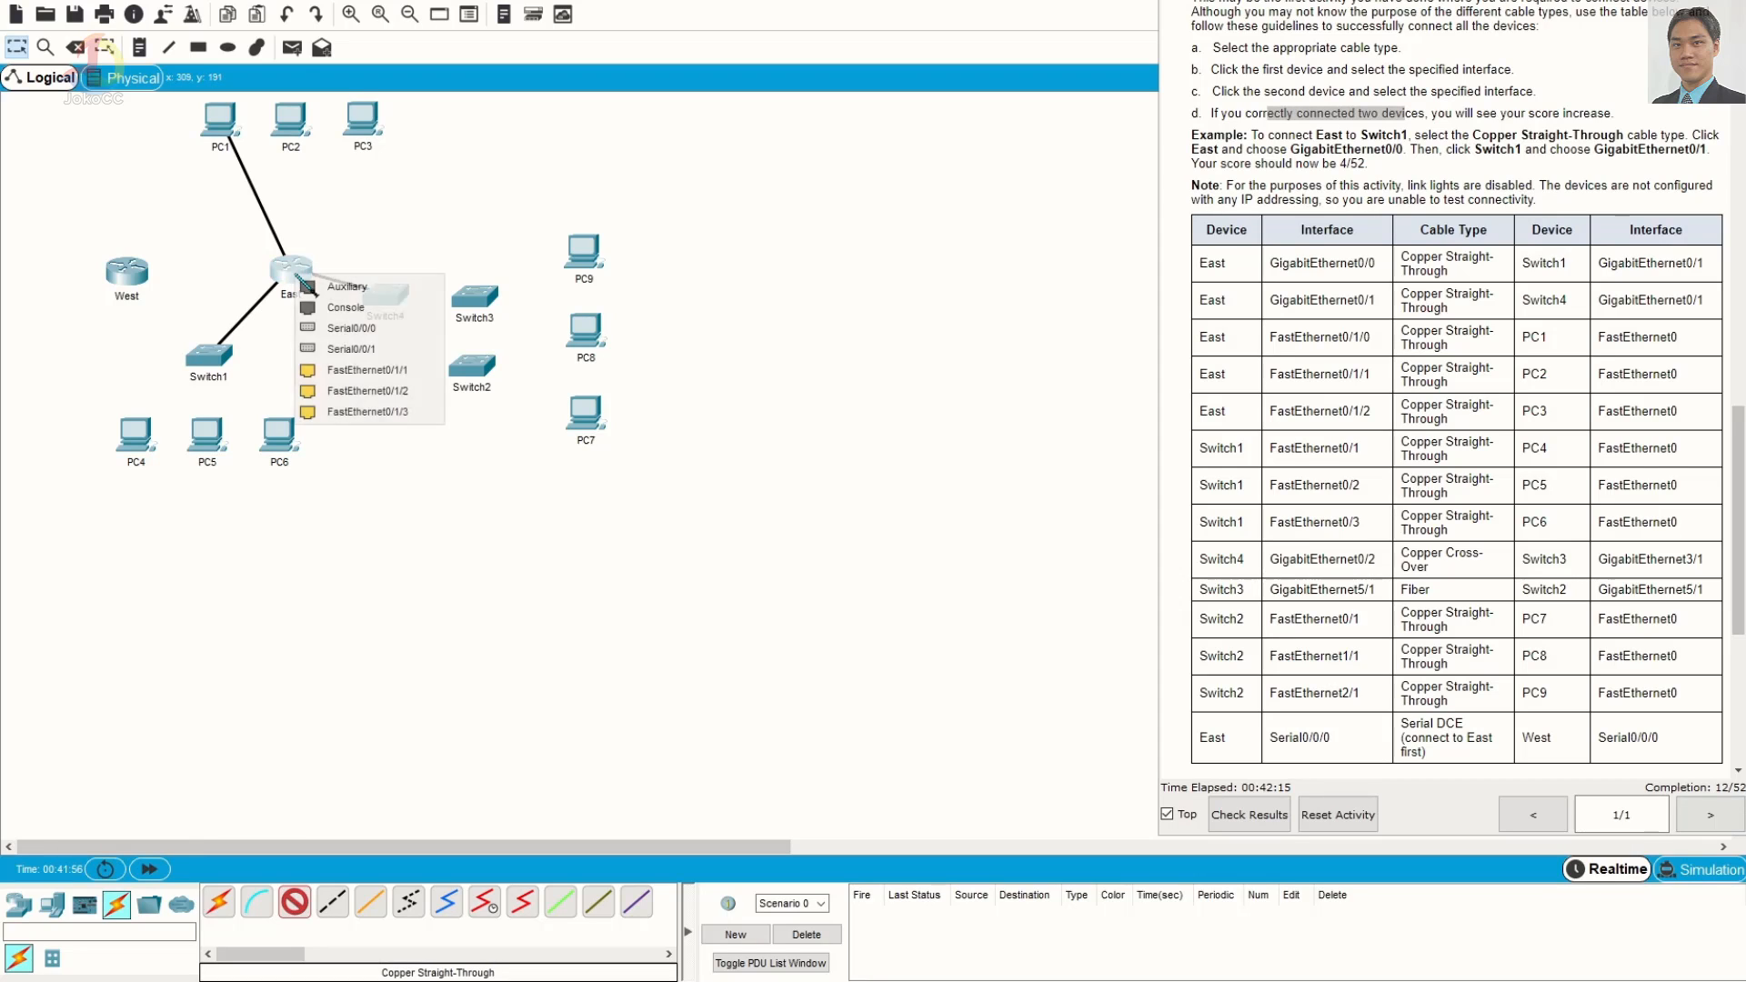
pyautogui.click(428, 371)
pyautogui.click(291, 116)
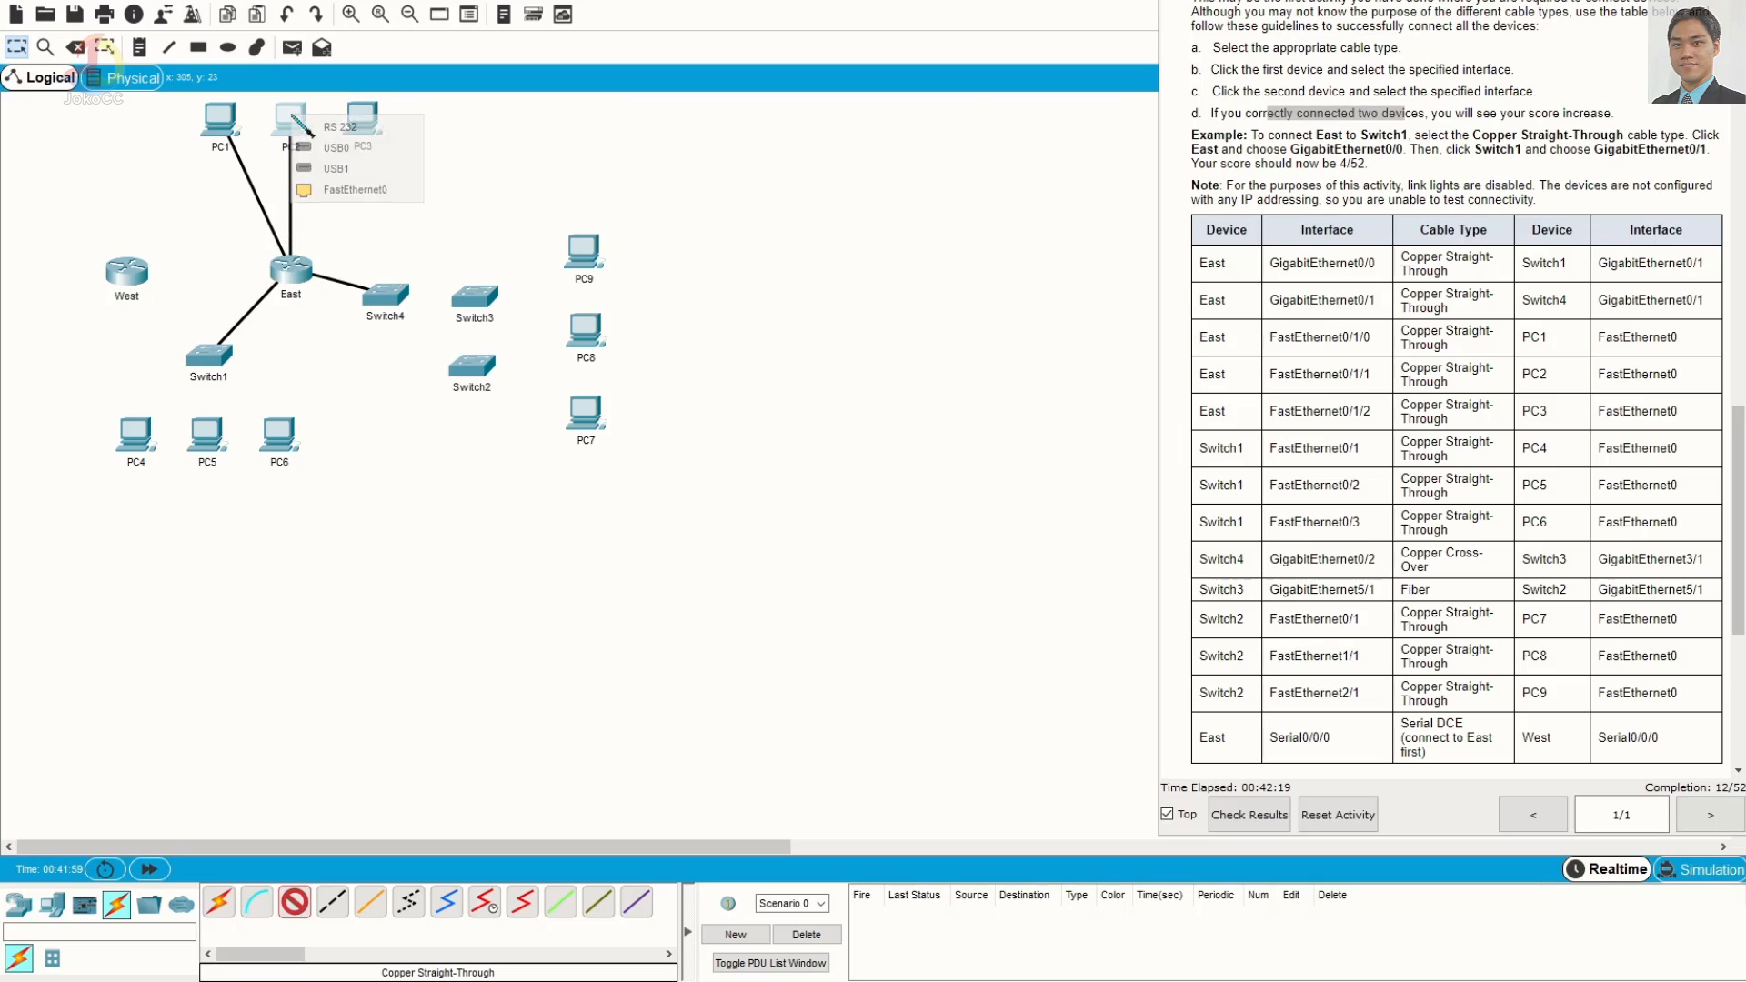
pyautogui.click(353, 189)
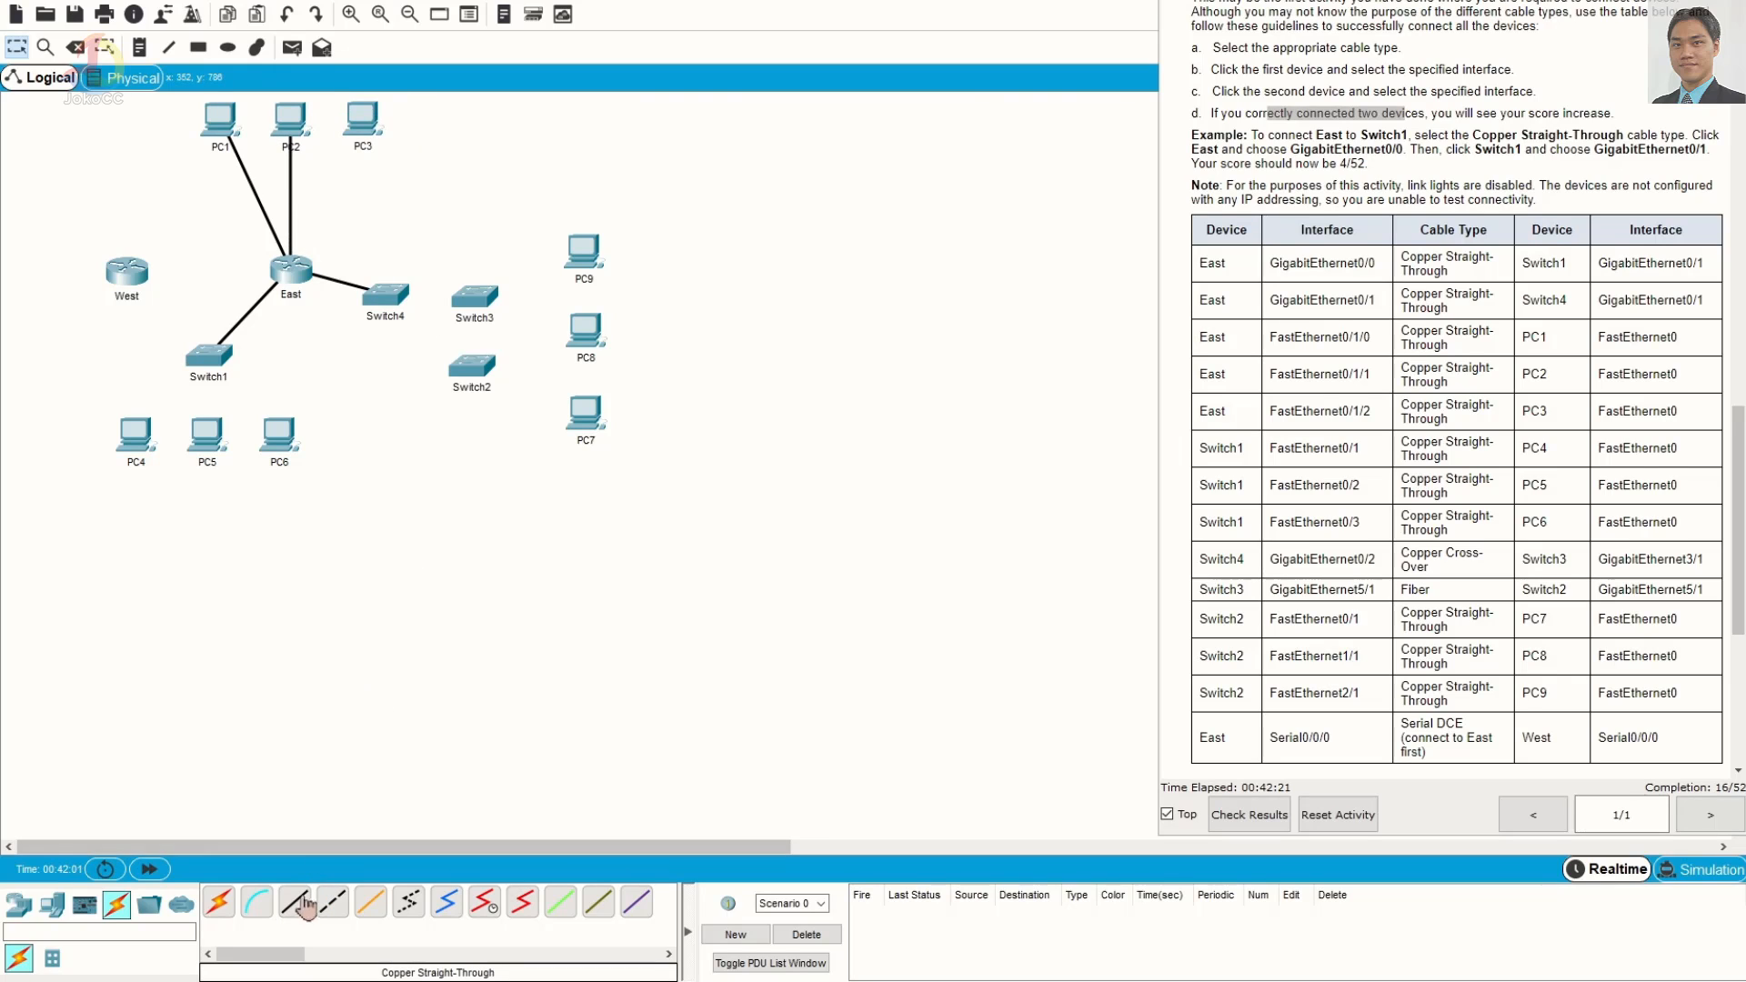
# Connect East's FastEthernet0/1/2 to PC3's FastEthernet0 with a Copper Straight-Through cable
pyautogui.click(305, 905)
pyautogui.click(293, 273)
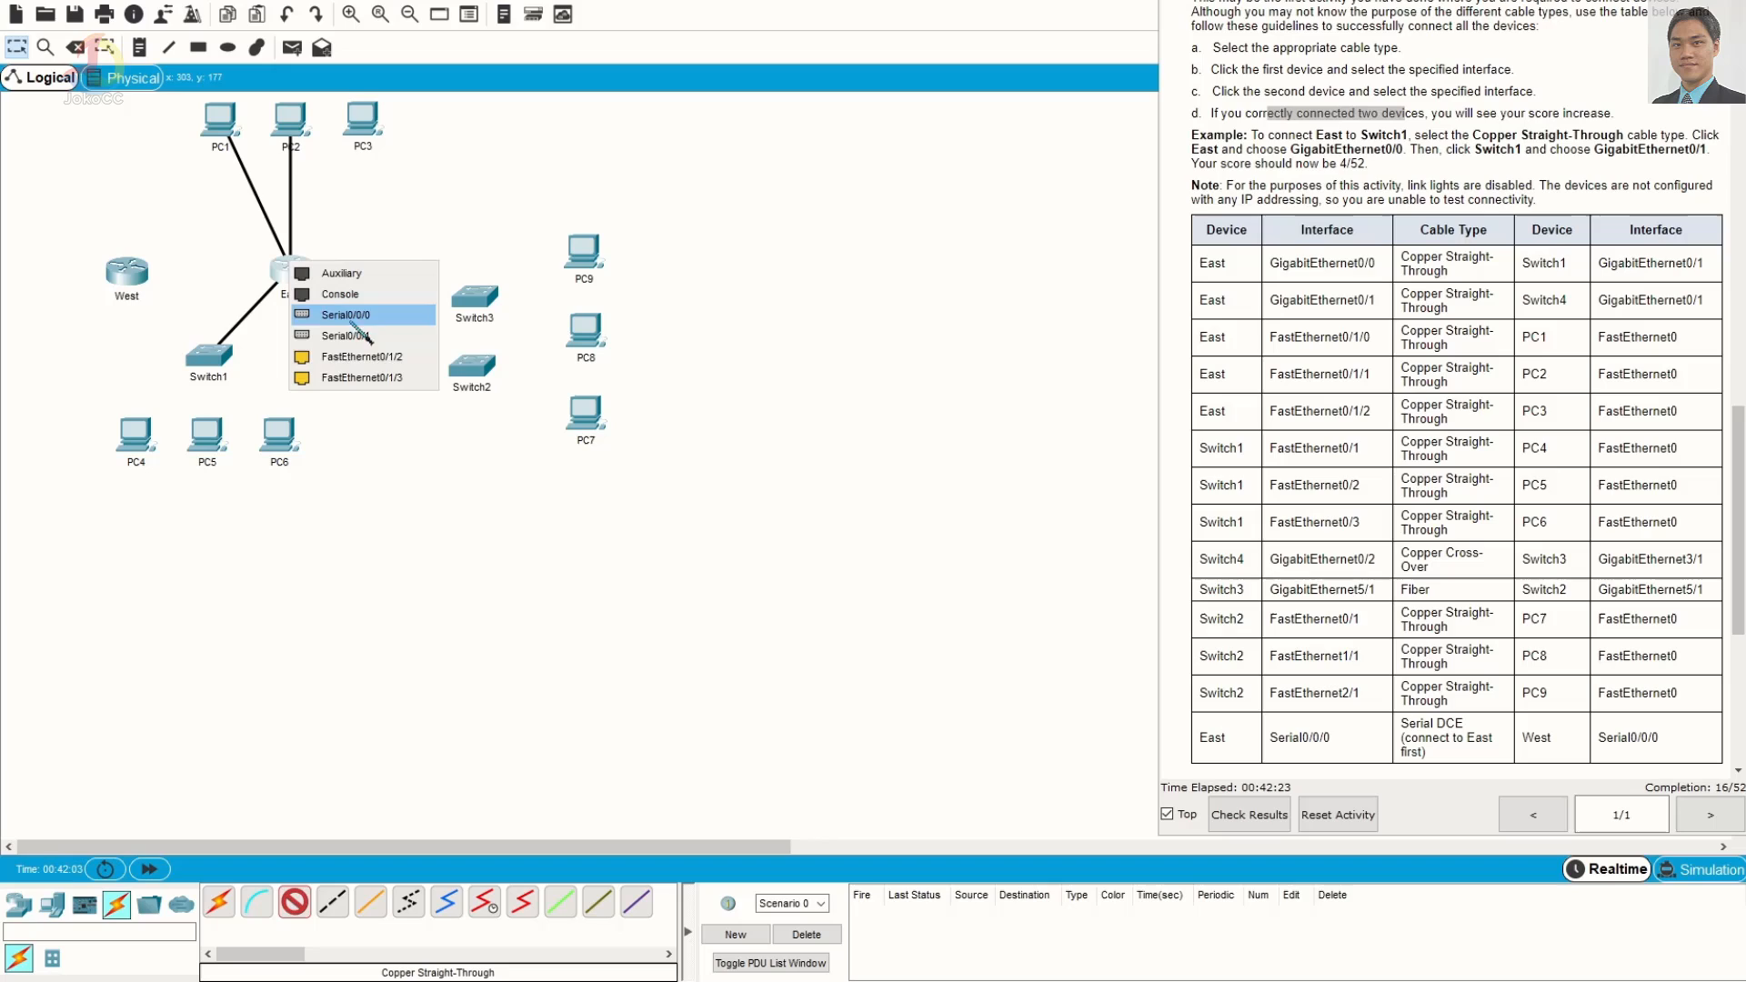
pyautogui.click(416, 363)
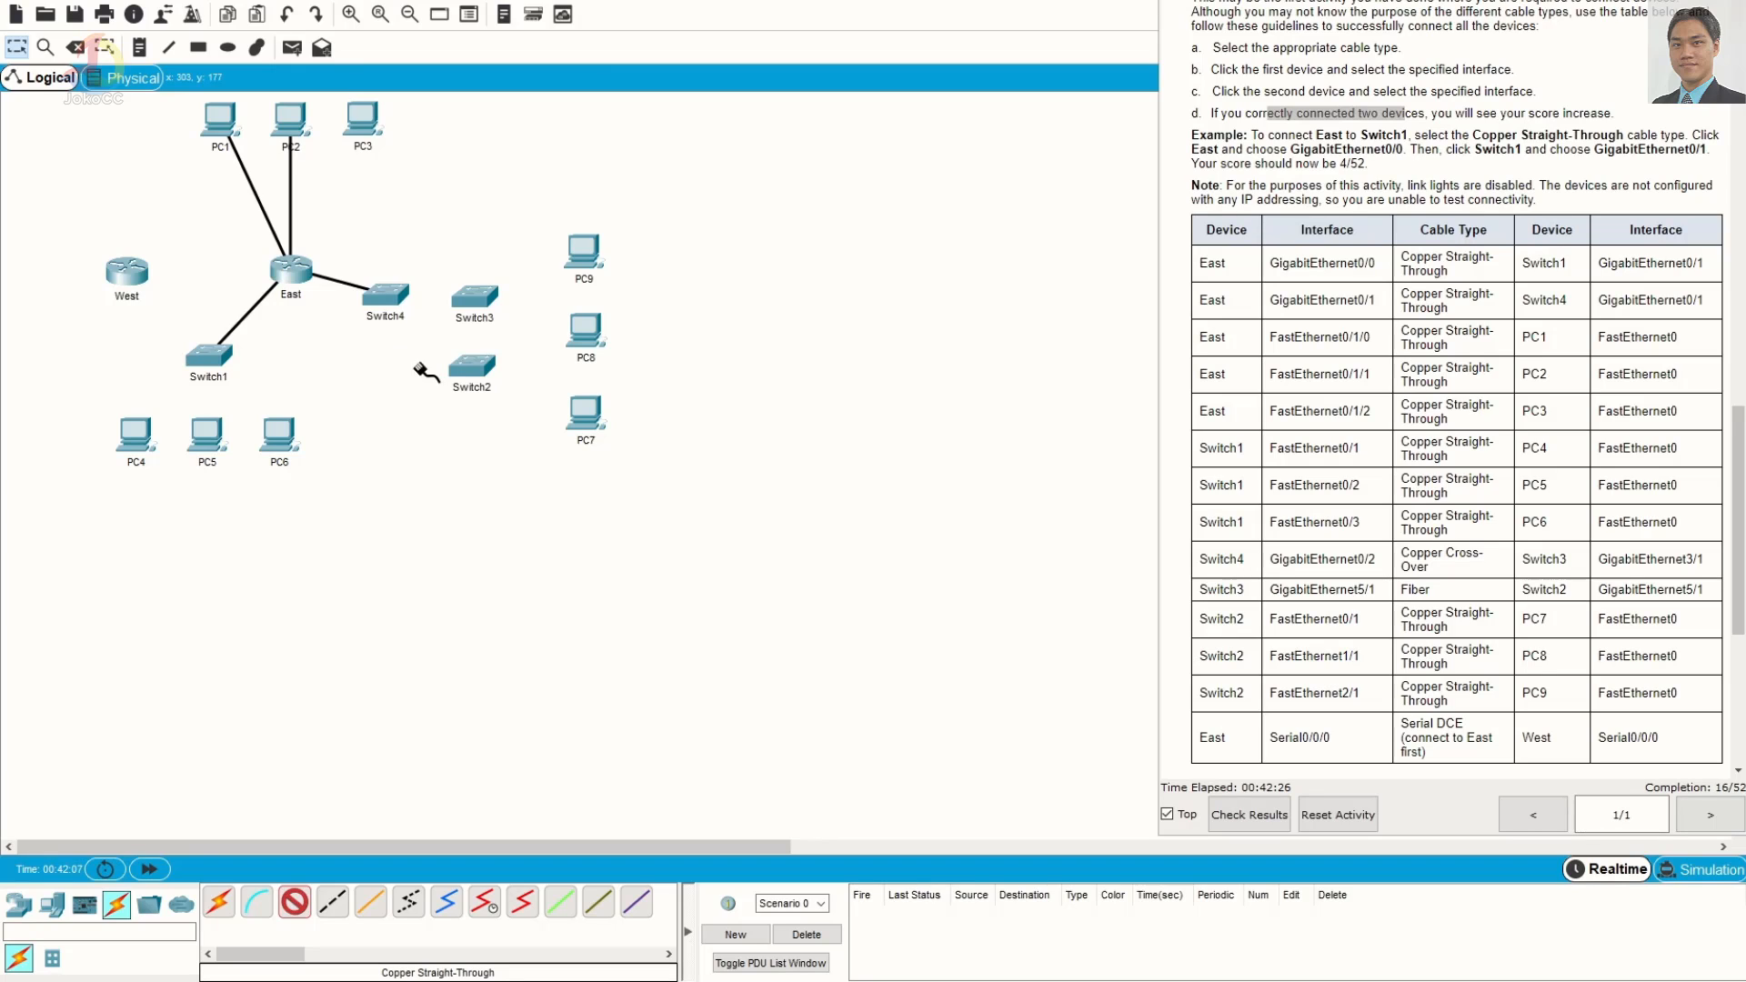
pyautogui.click(369, 116)
pyautogui.click(430, 189)
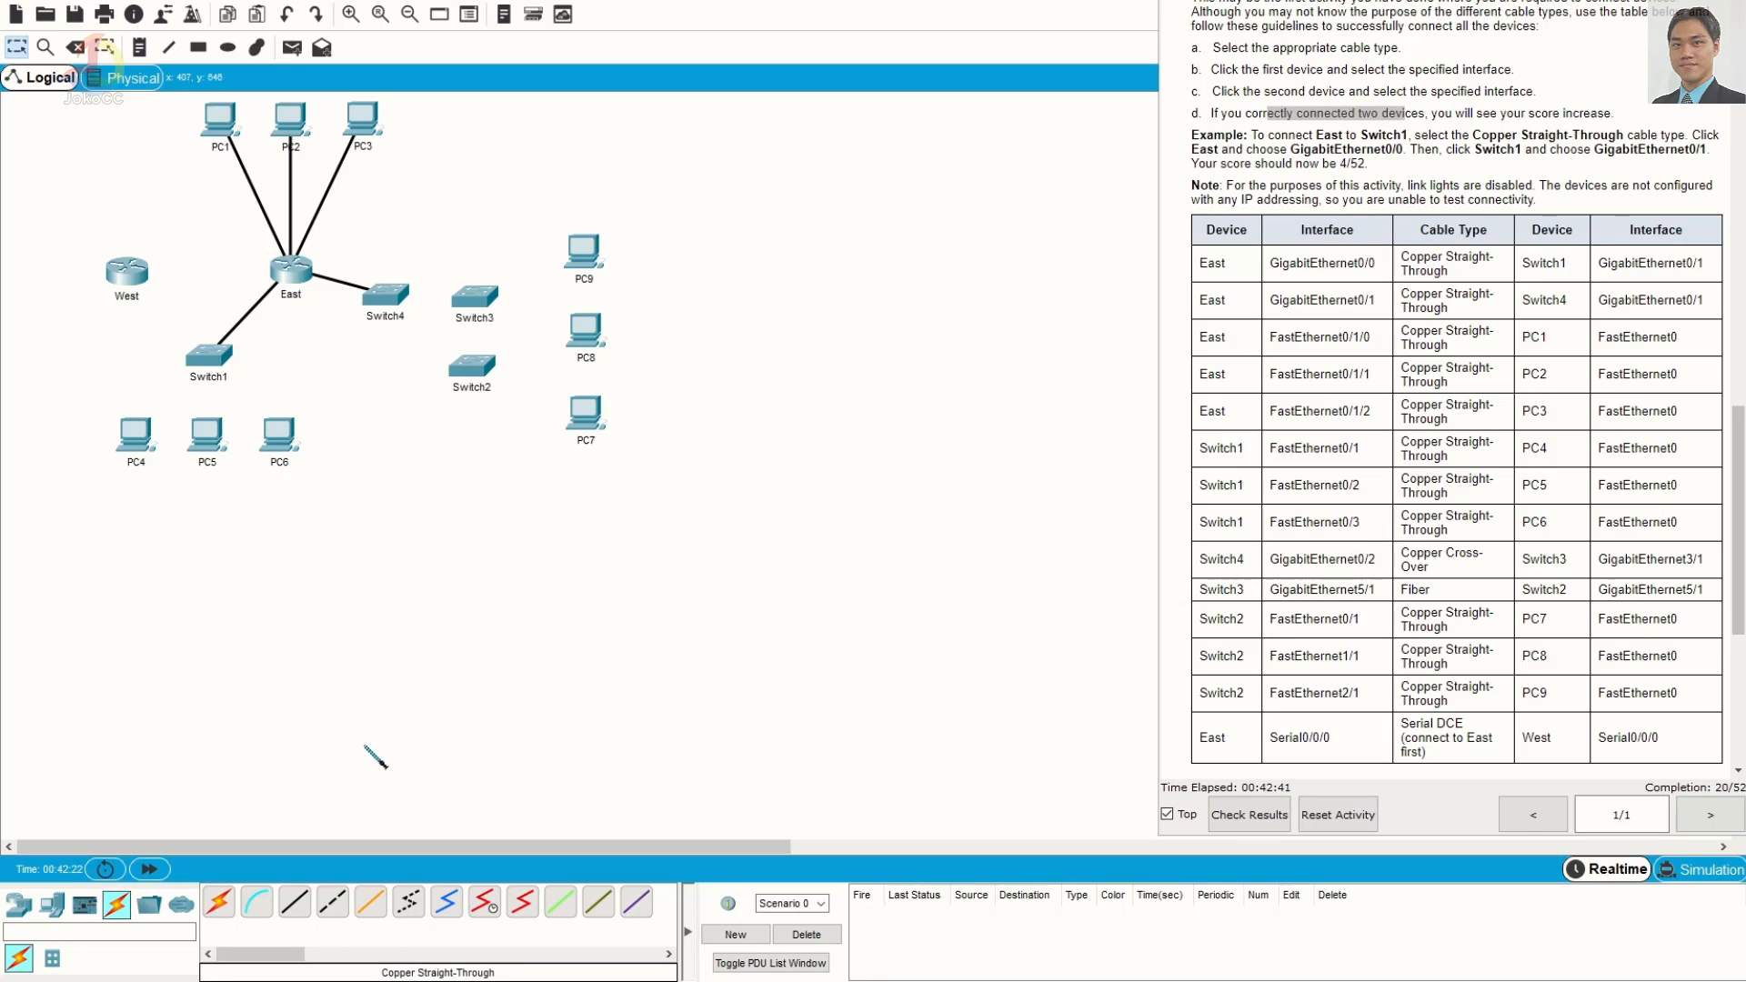
# Connect Switch1's FastEthernet0/1 to PC4's FastEthernet0 with a Copper Straight-Through cable
pyautogui.click(295, 903)
pyautogui.click(218, 355)
pyautogui.click(241, 384)
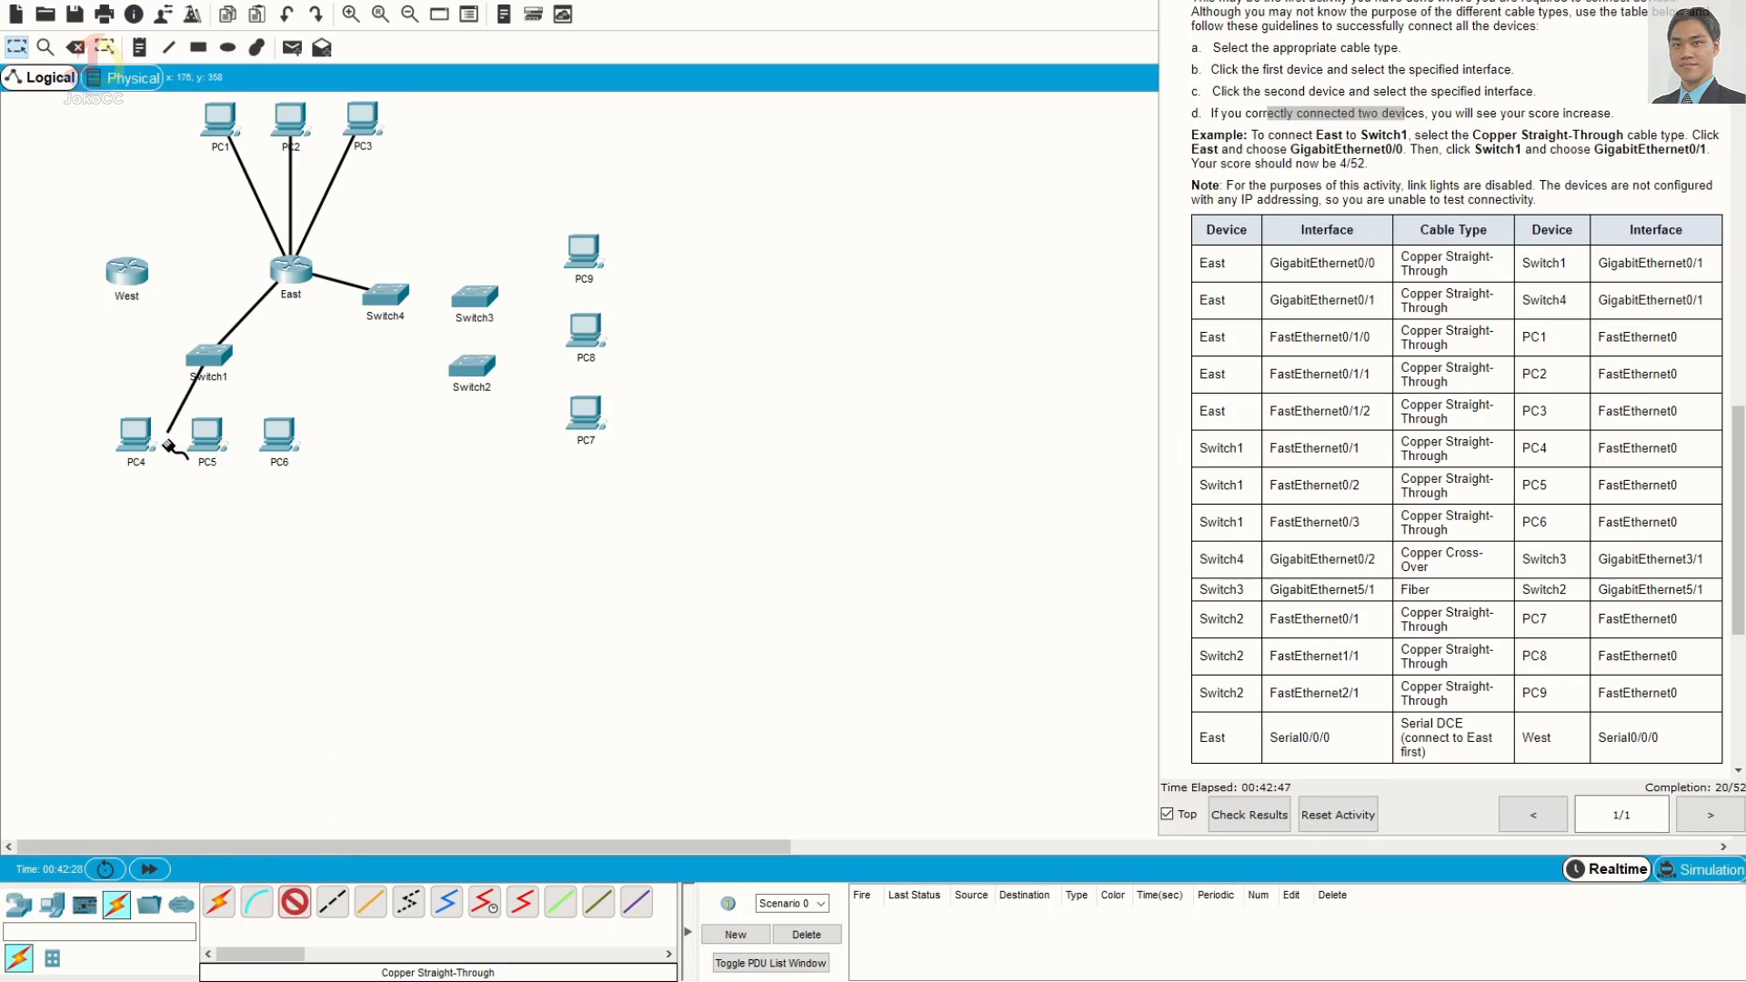
pyautogui.click(132, 433)
pyautogui.click(188, 506)
# Connect Switch1's FastEthernet0/2 to PC5's FastEthernet0 with a Copper Straight-Through cable
pyautogui.click(209, 356)
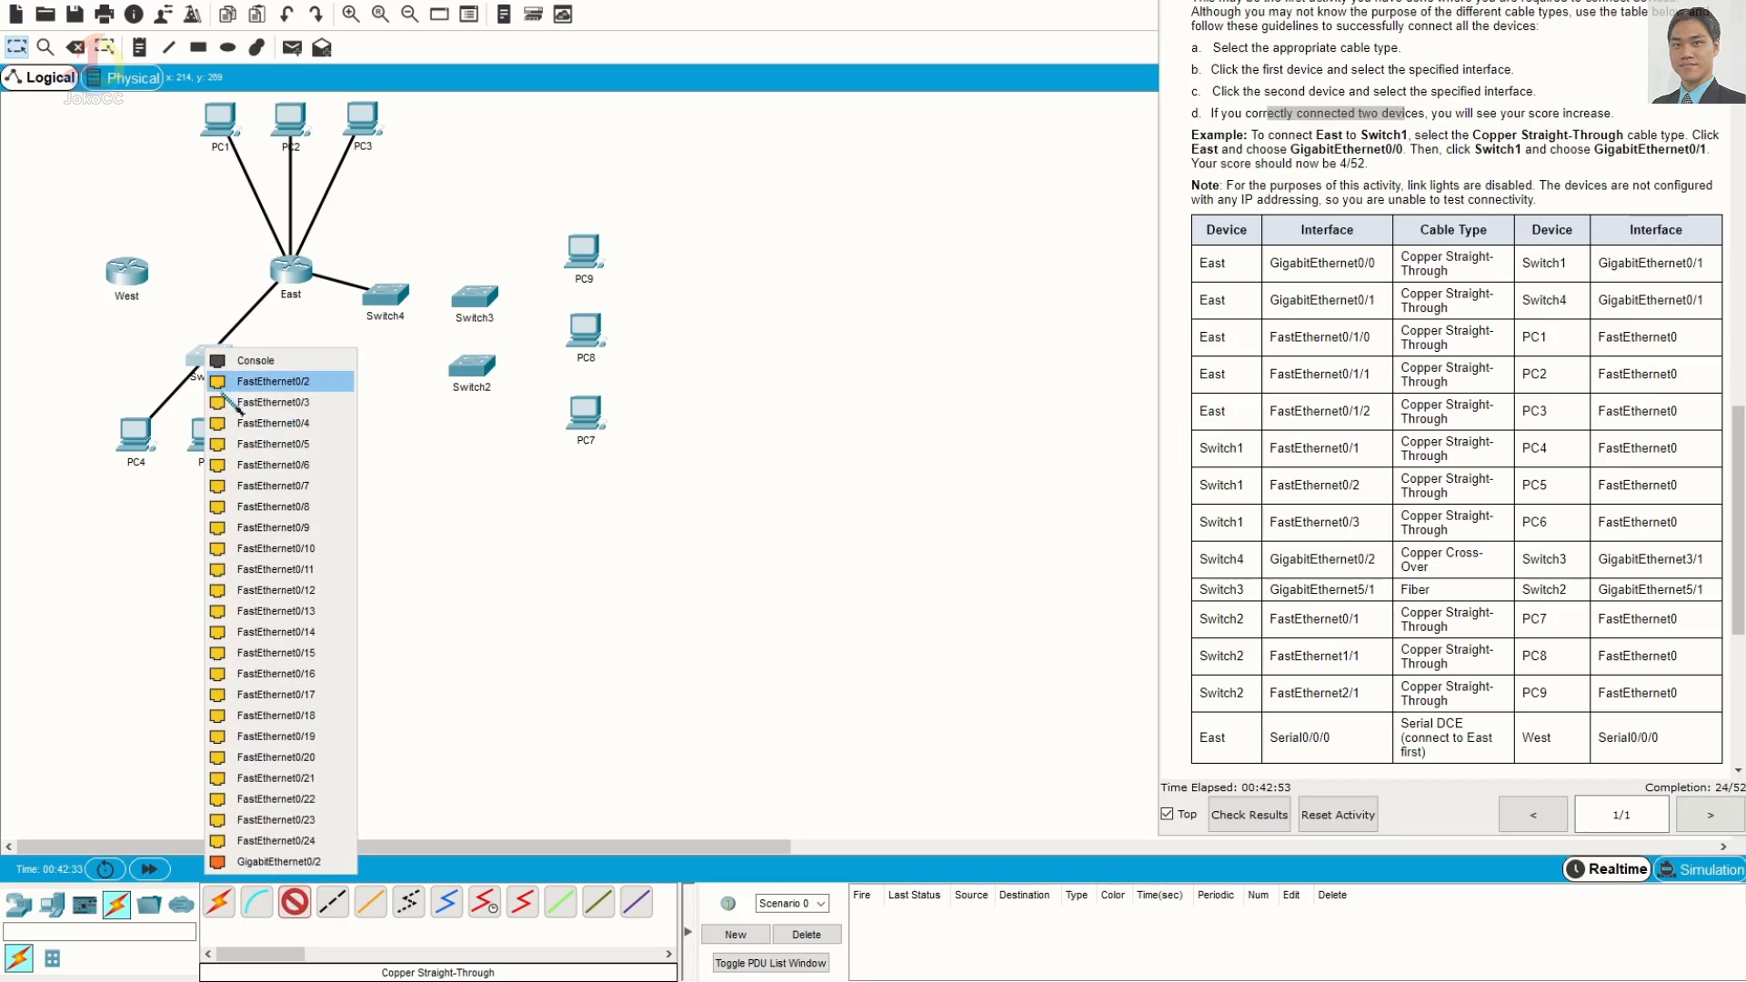
pyautogui.click(241, 404)
pyautogui.click(200, 442)
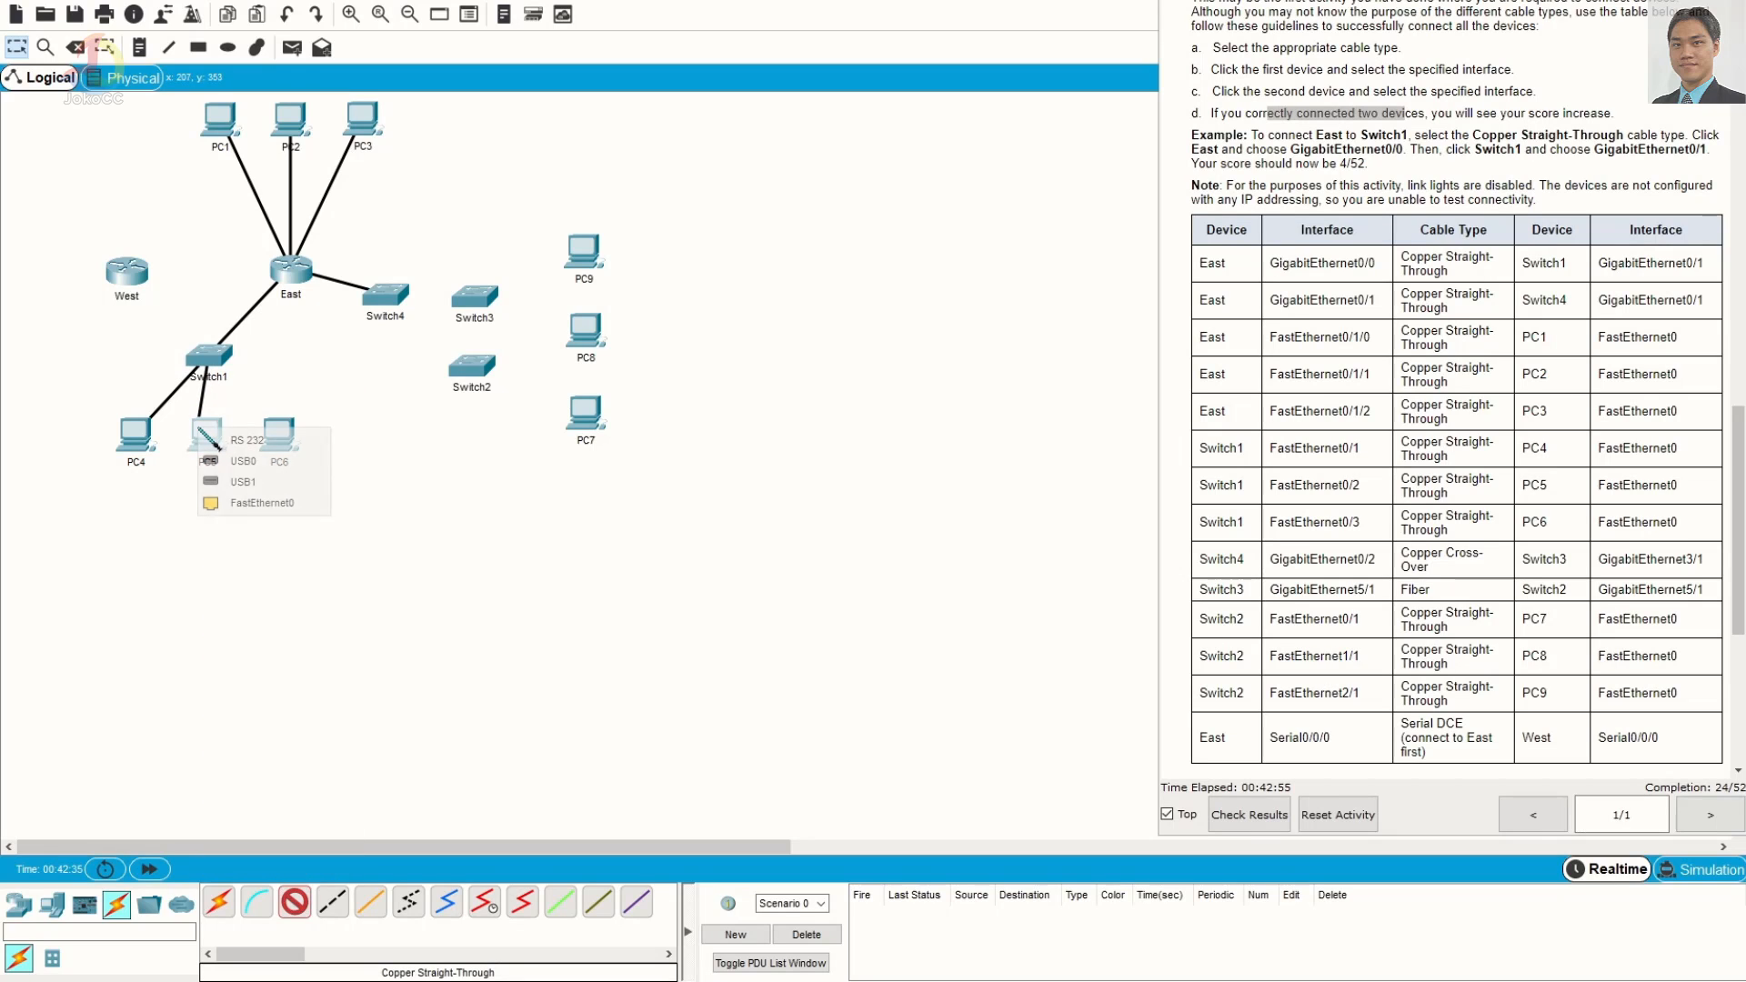
pyautogui.click(273, 505)
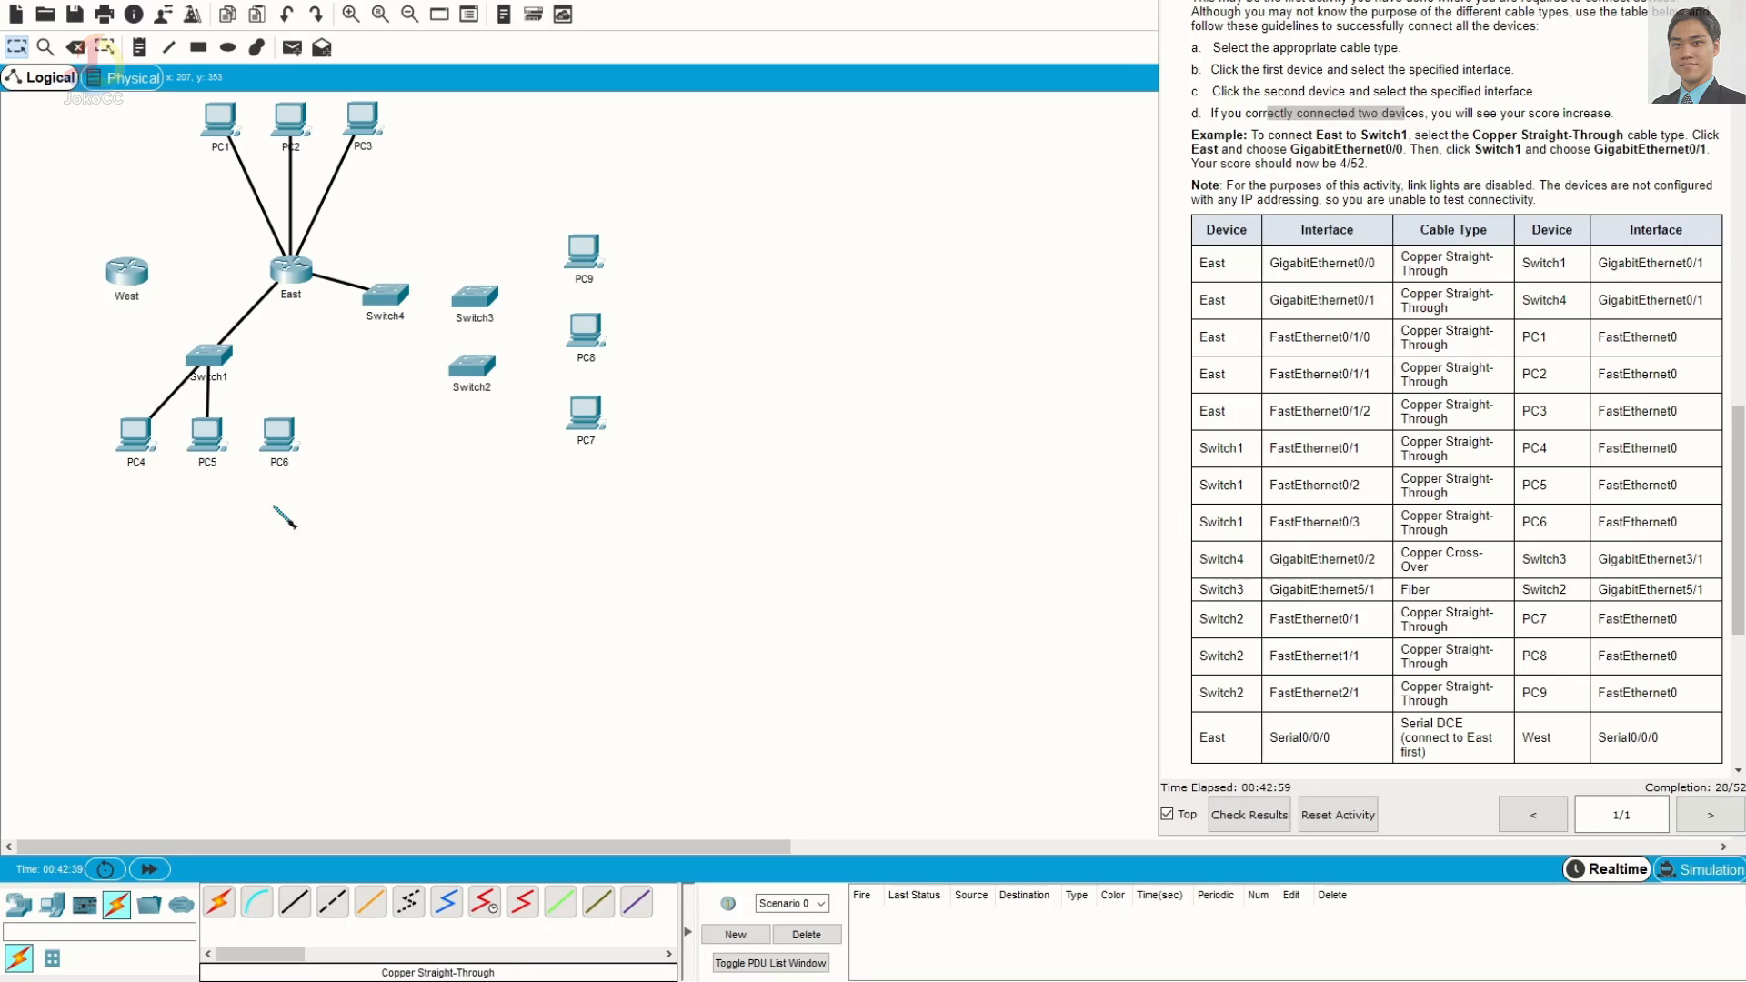
# Connect Switch1's FastEthernet0/3 to PC6's FastEthernet0 with a Copper Straight-Through cable
pyautogui.click(294, 902)
pyautogui.click(216, 362)
pyautogui.click(304, 416)
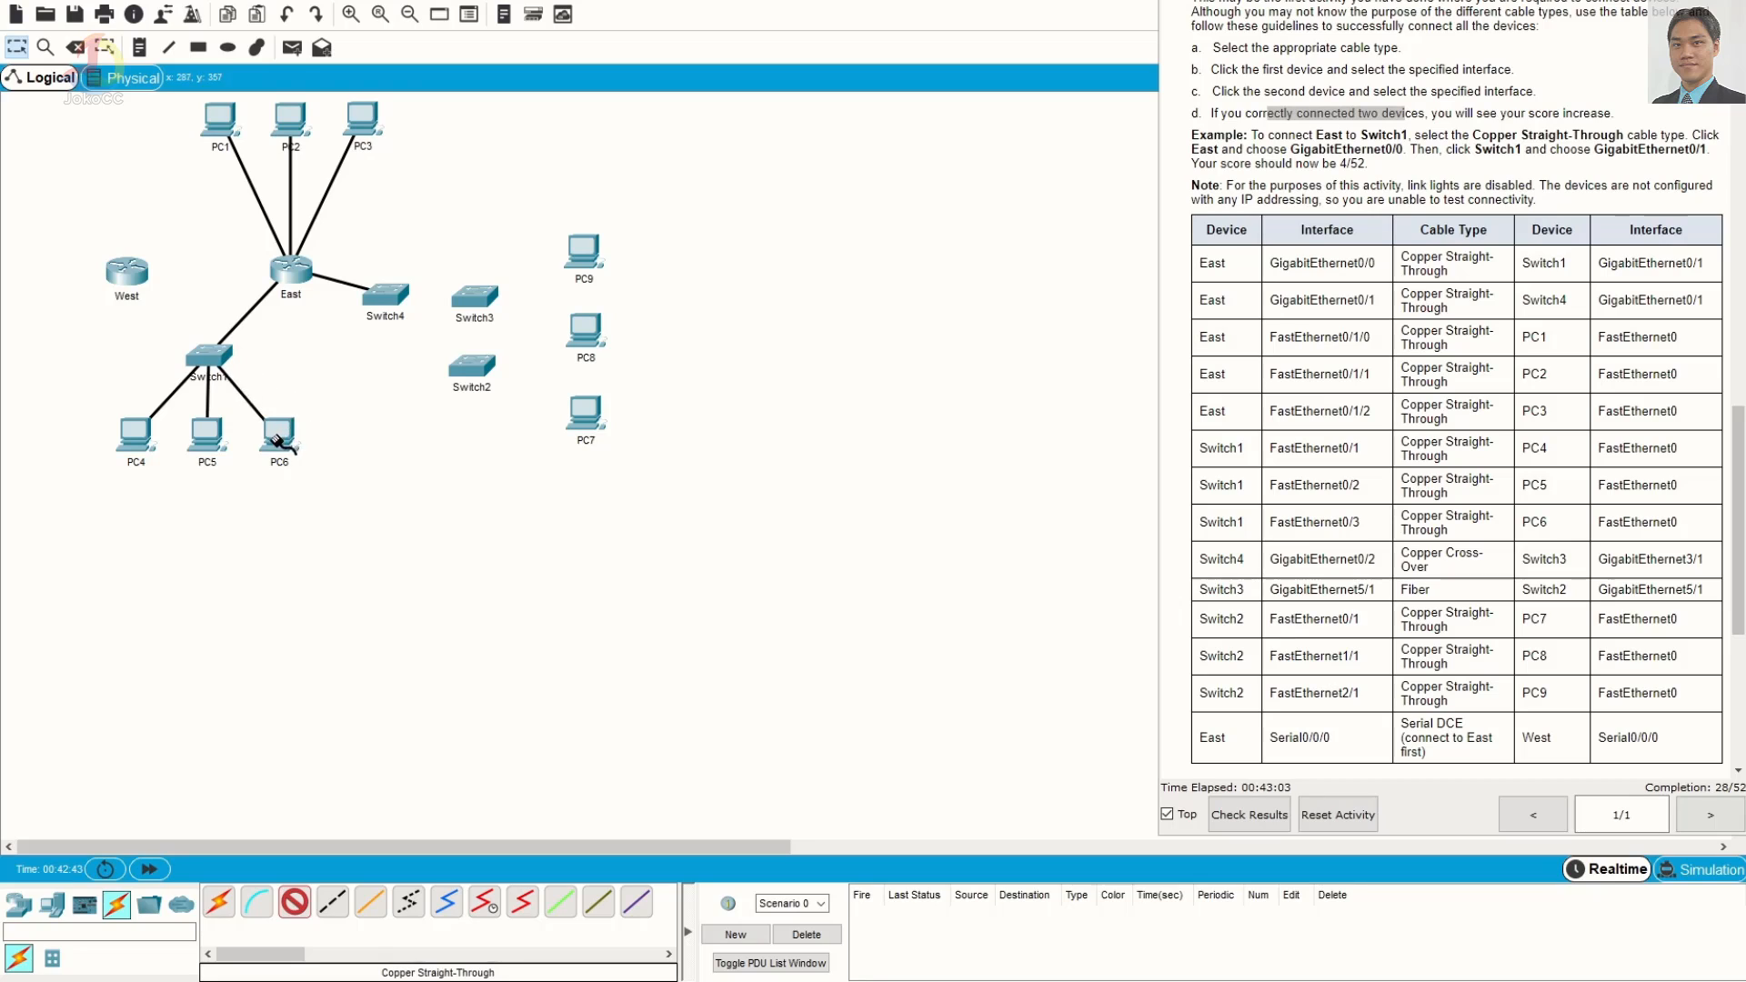
pyautogui.click(277, 442)
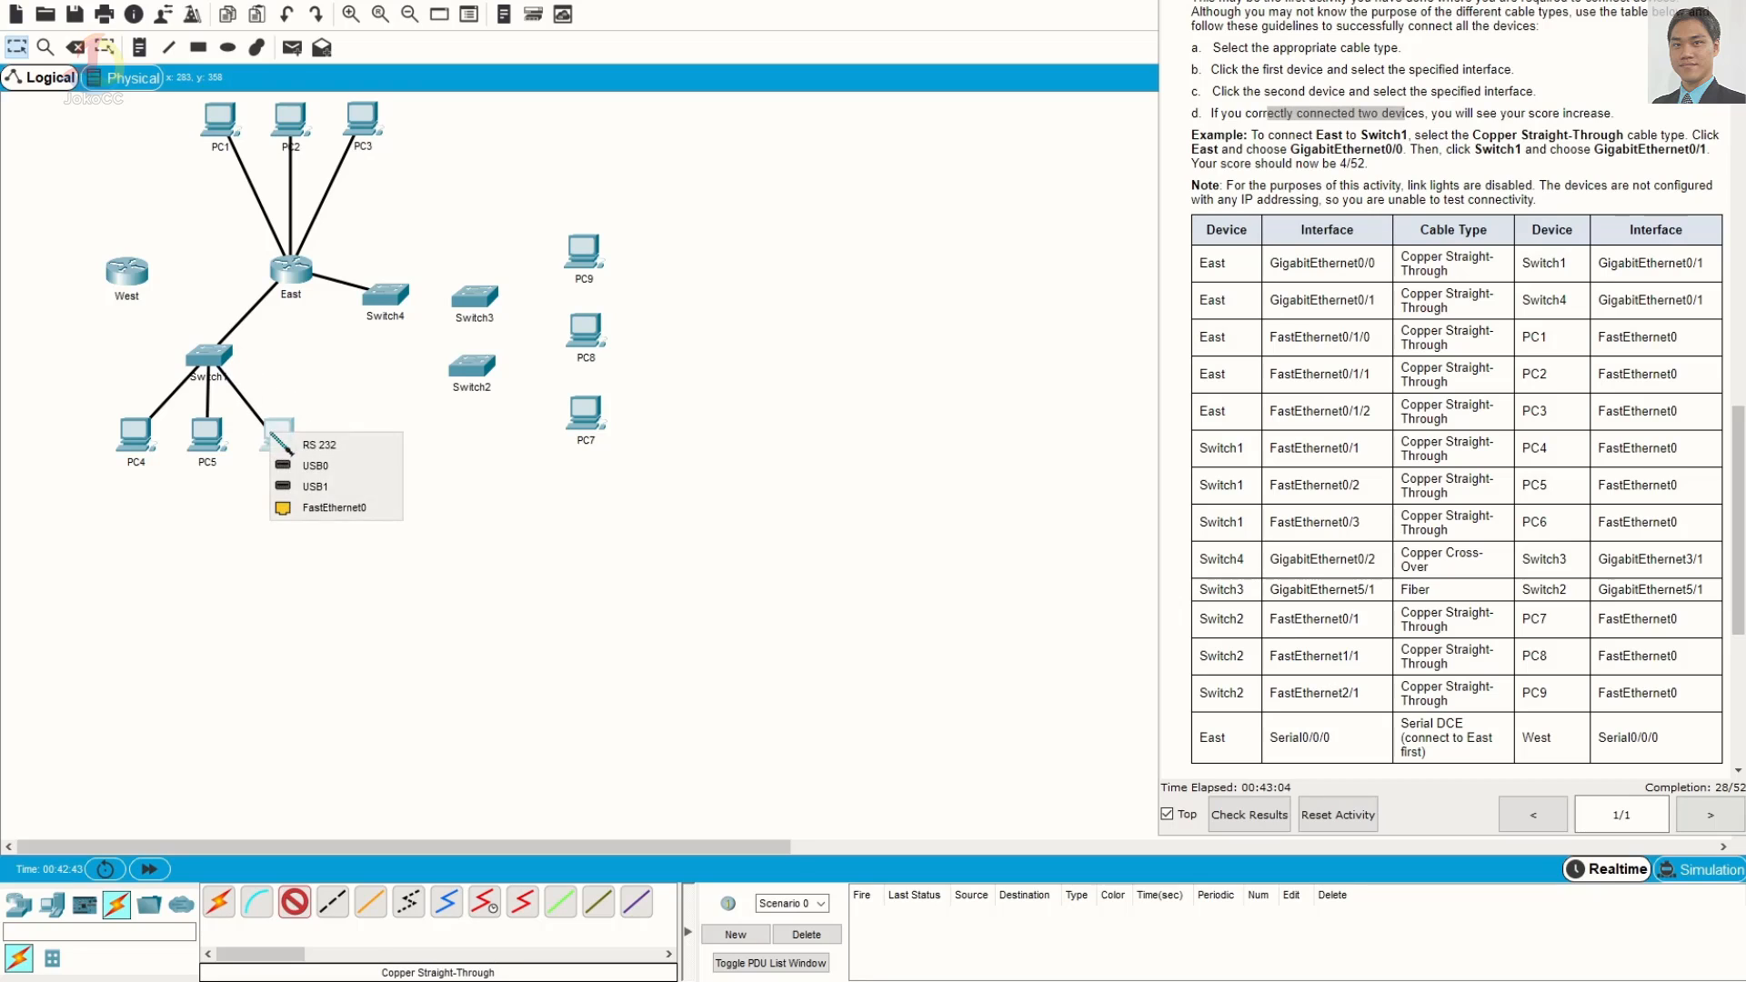
pyautogui.click(335, 508)
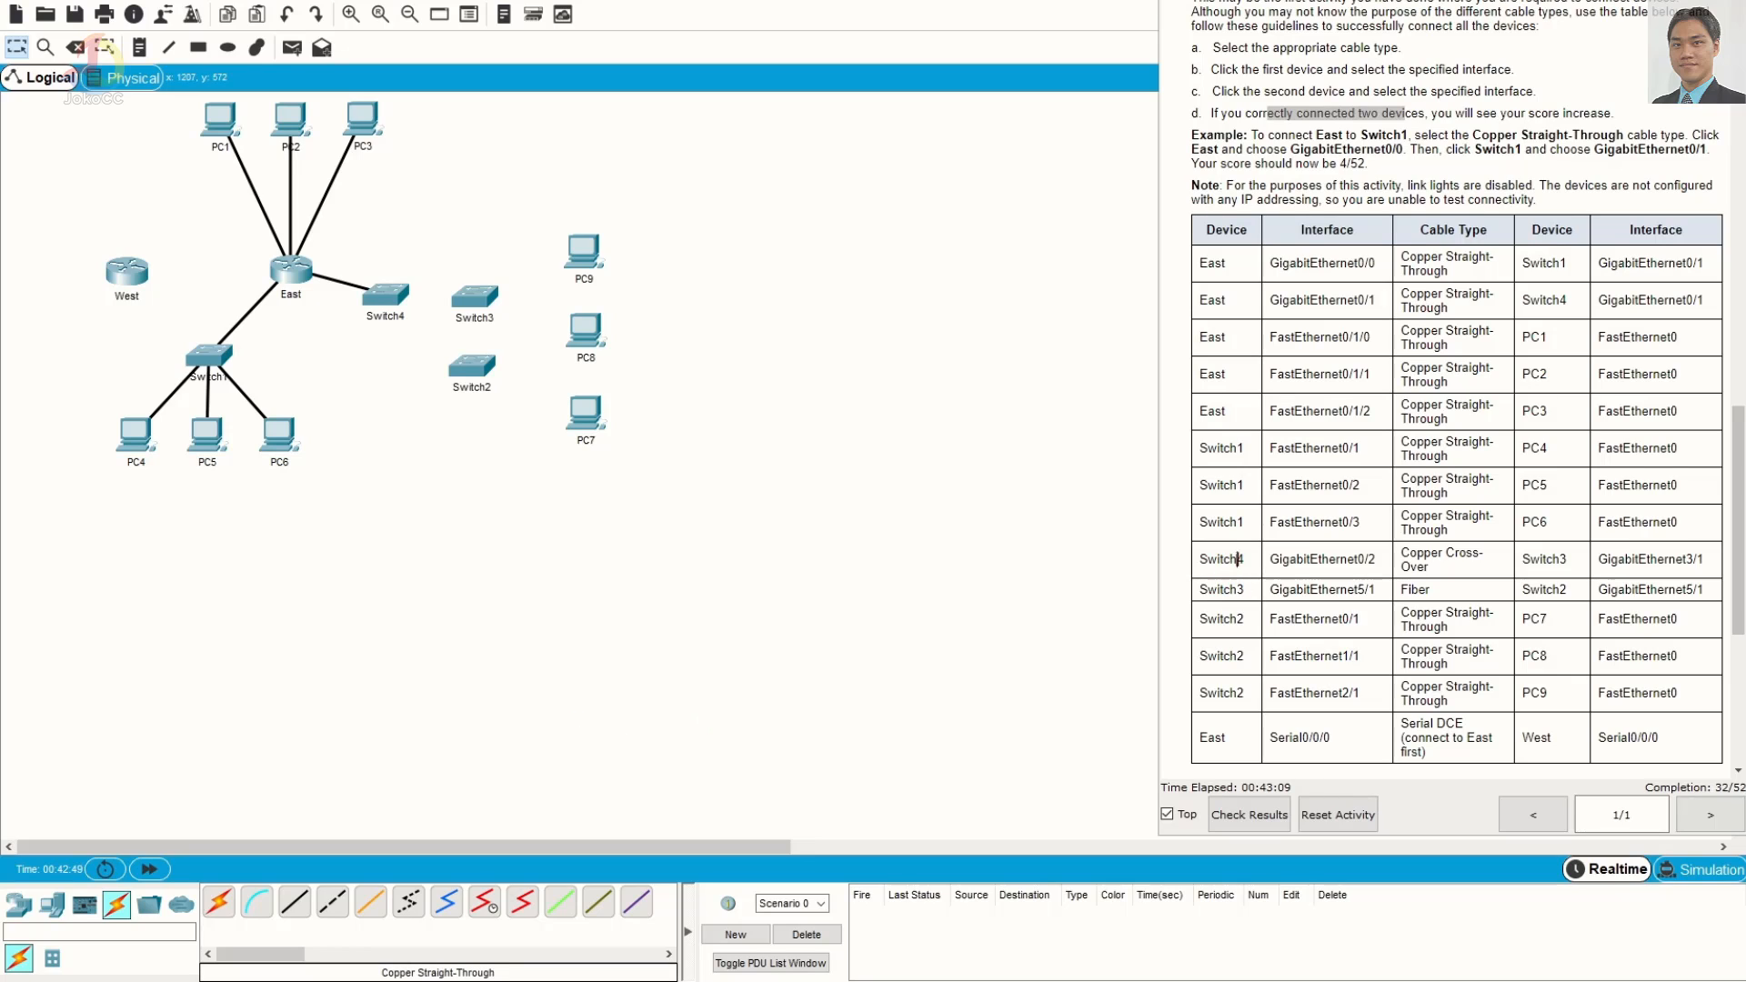
# Connect Switch4's GigabitEthernet0/2 to Switch3's GigabitEthernet3/1 with a Copper Cross-Over cable
pyautogui.moveTo(1244, 559); pyautogui.dragTo(1199, 560)
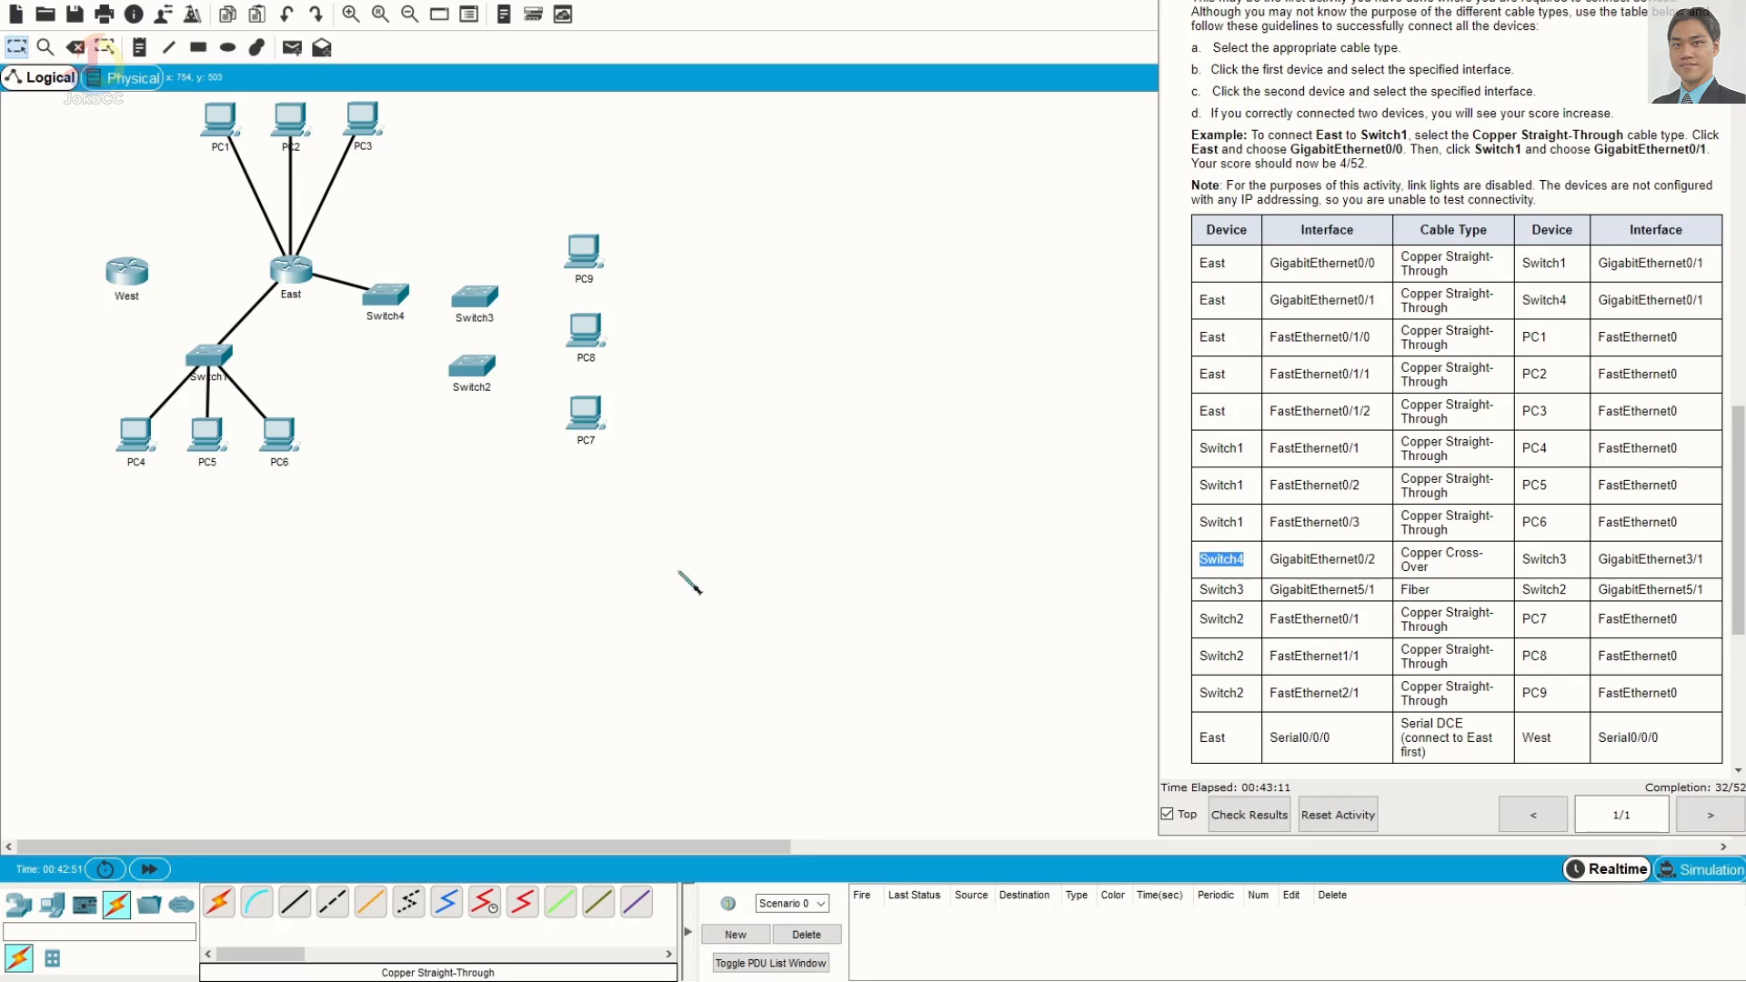
pyautogui.click(635, 566)
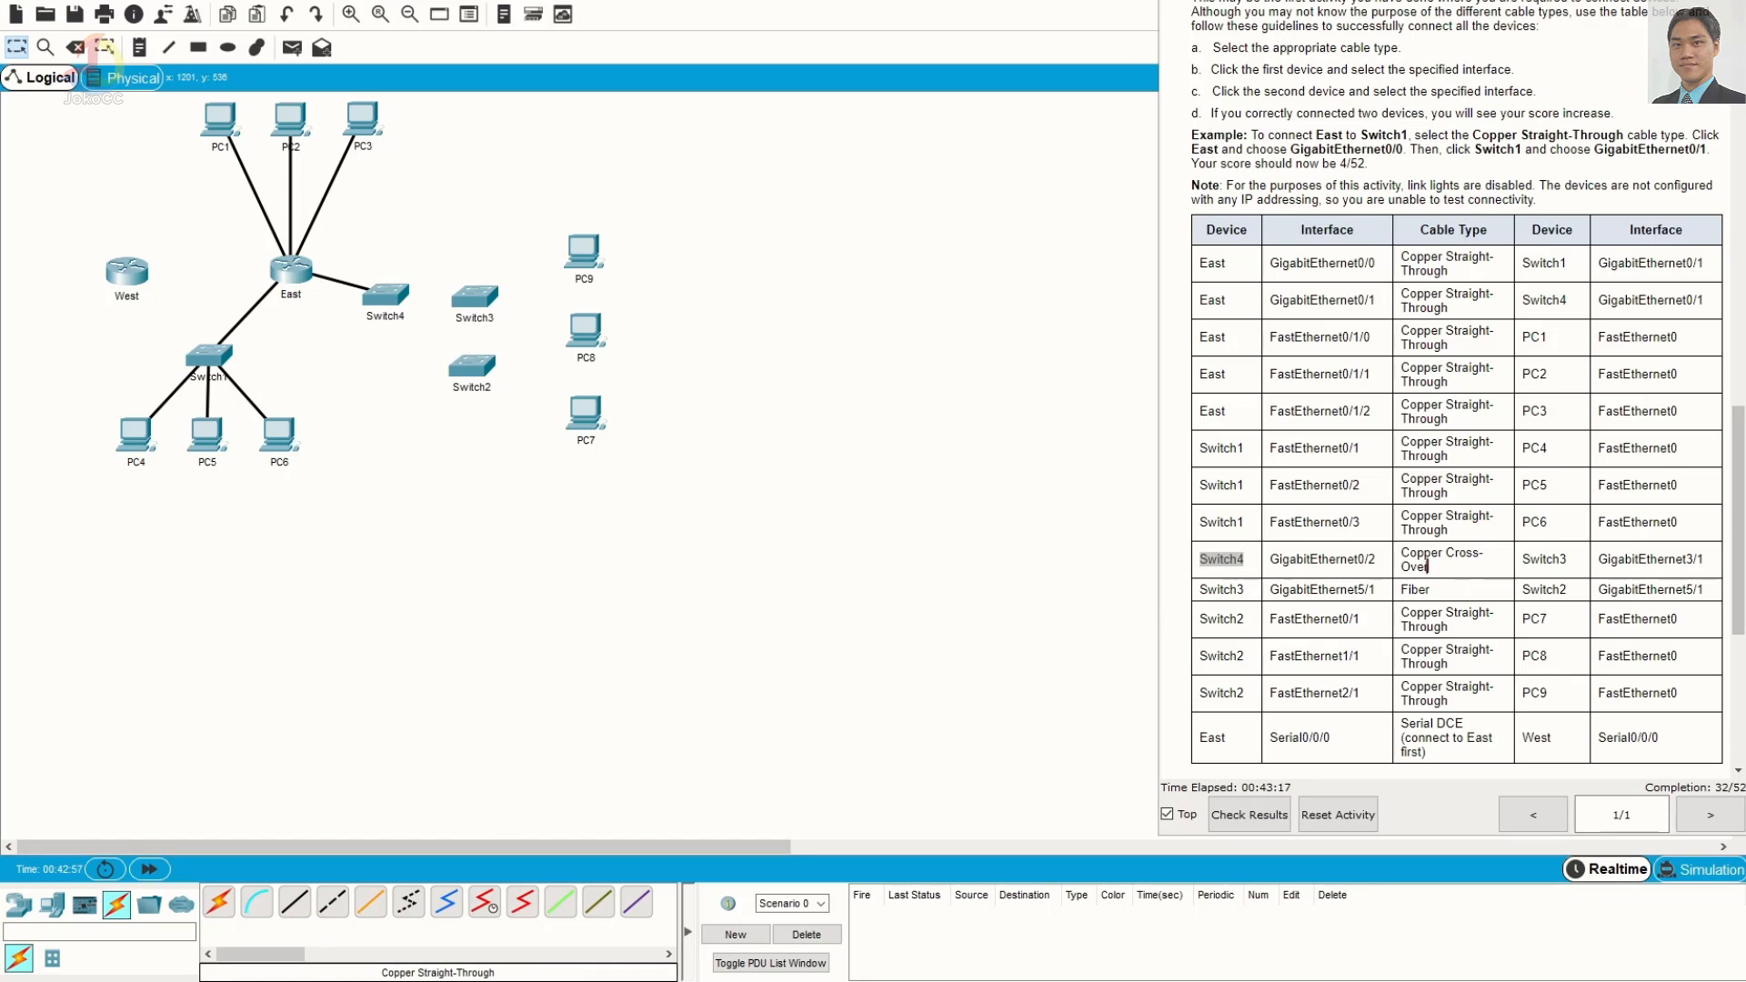
pyautogui.moveTo(1427, 565); pyautogui.dragTo(1401, 552)
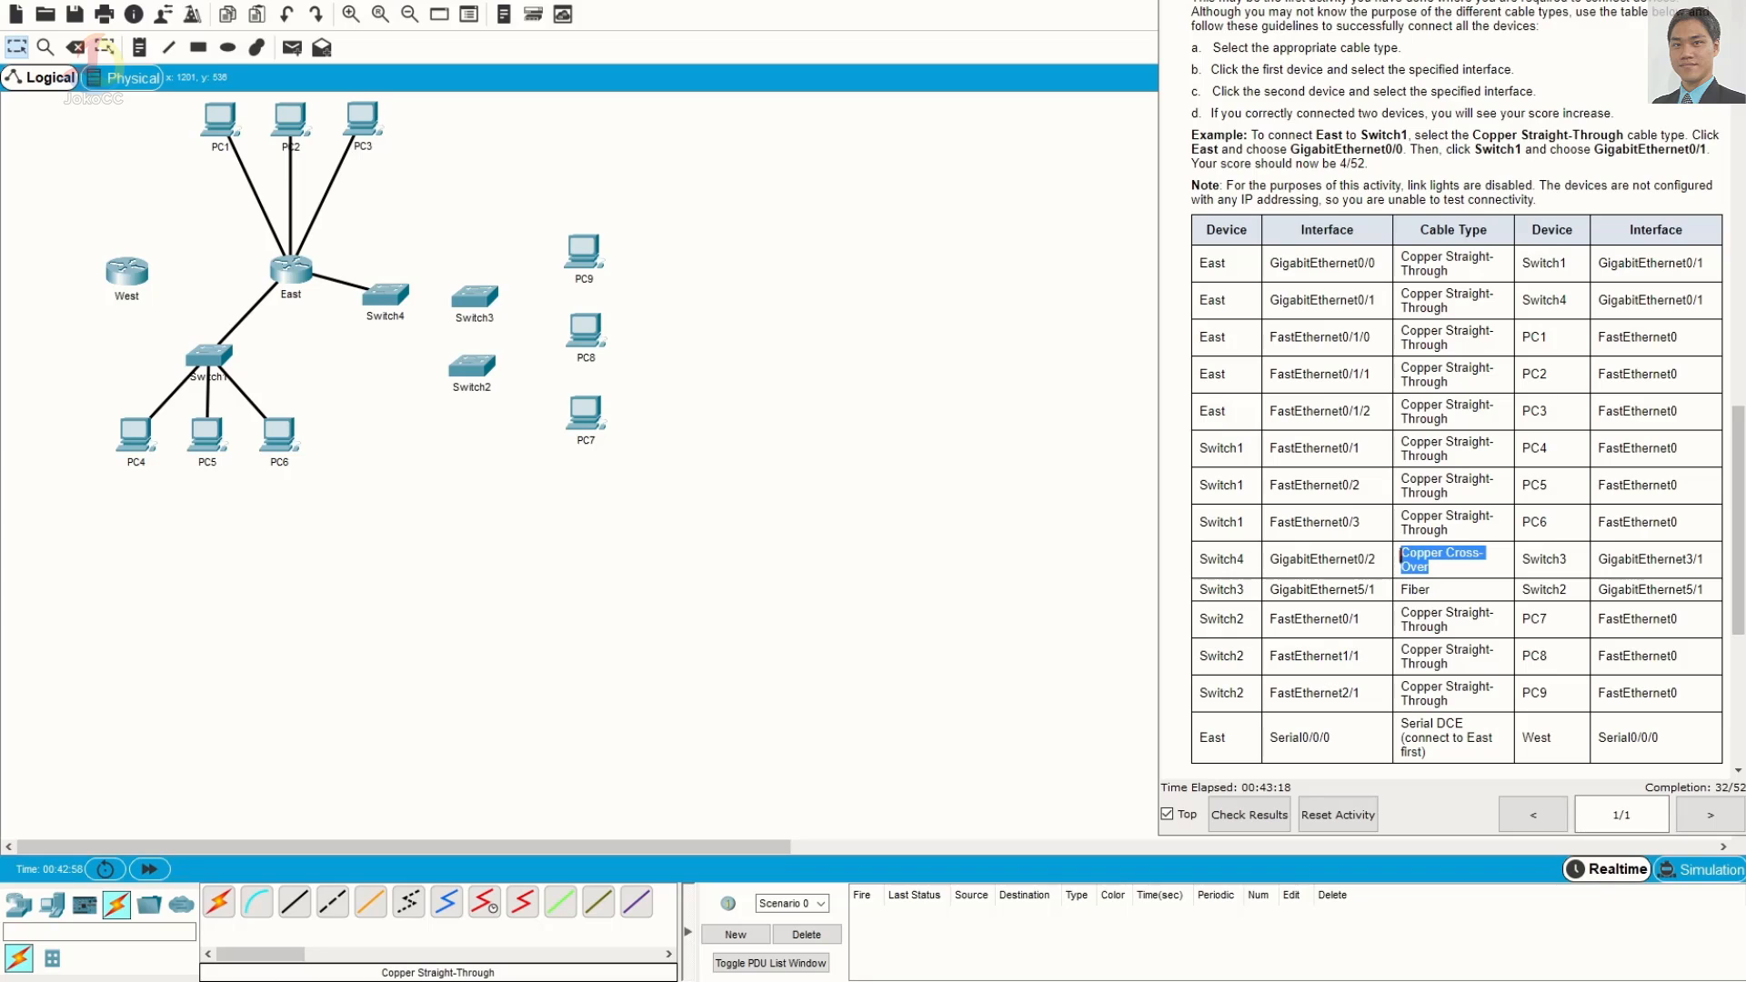
pyautogui.click(484, 571)
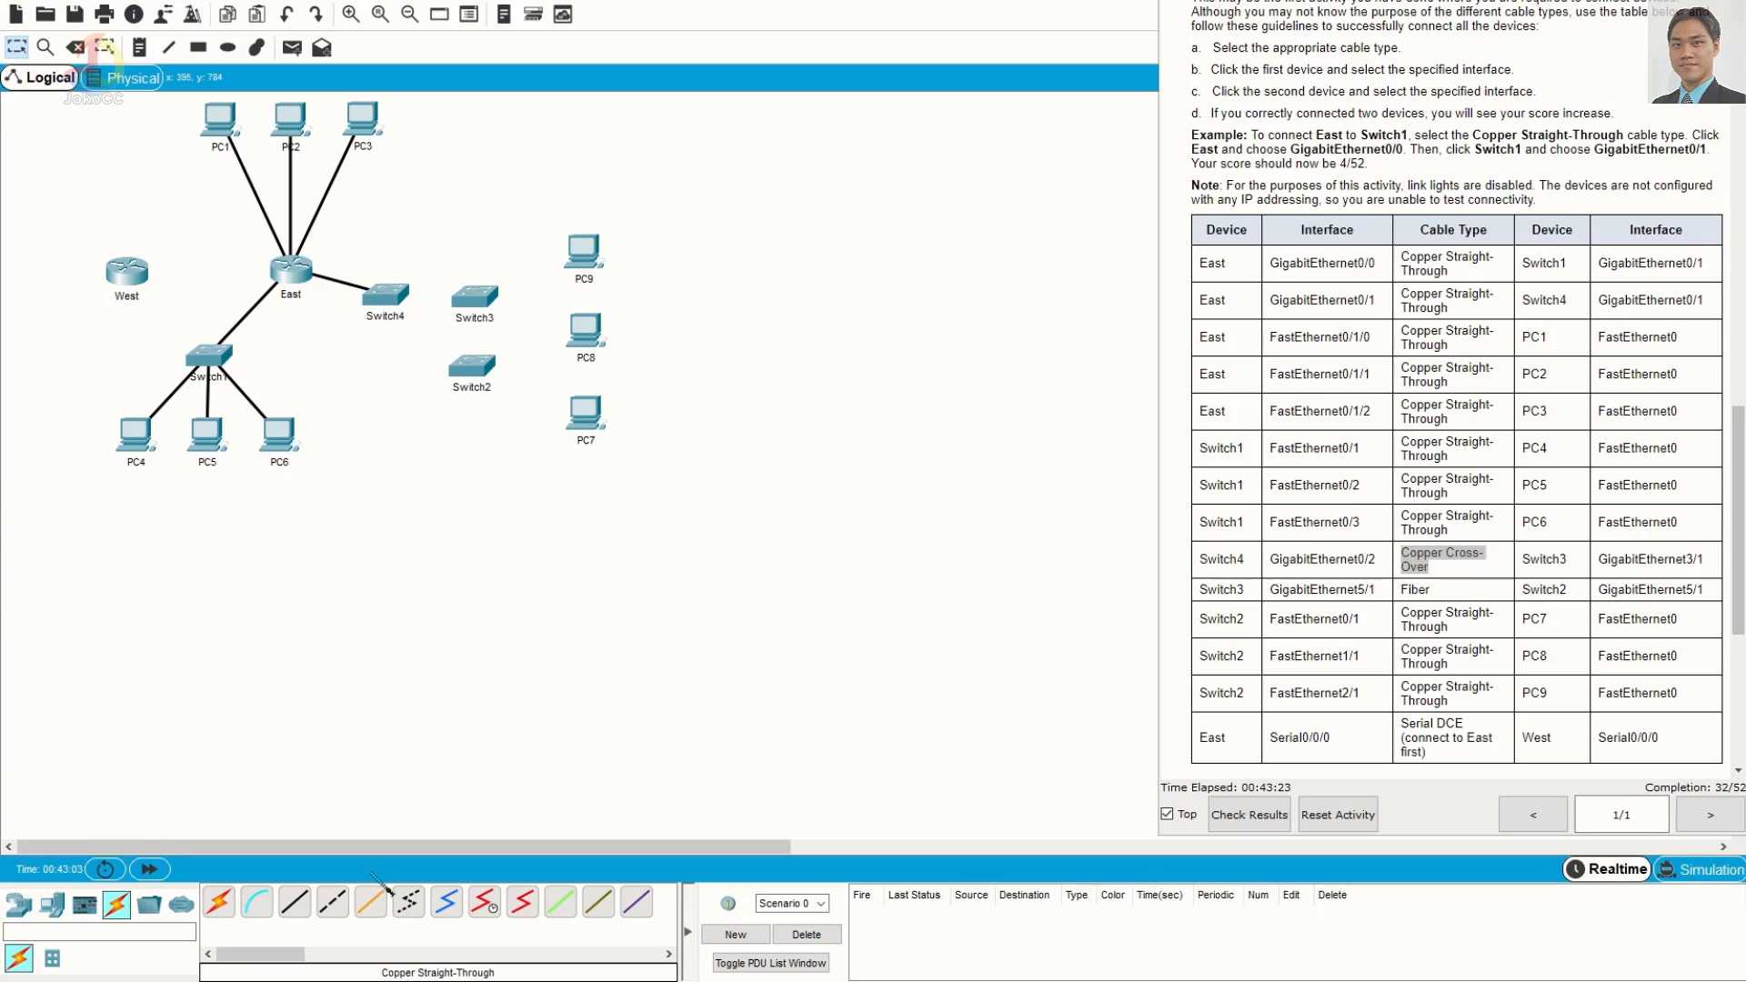
pyautogui.click(334, 905)
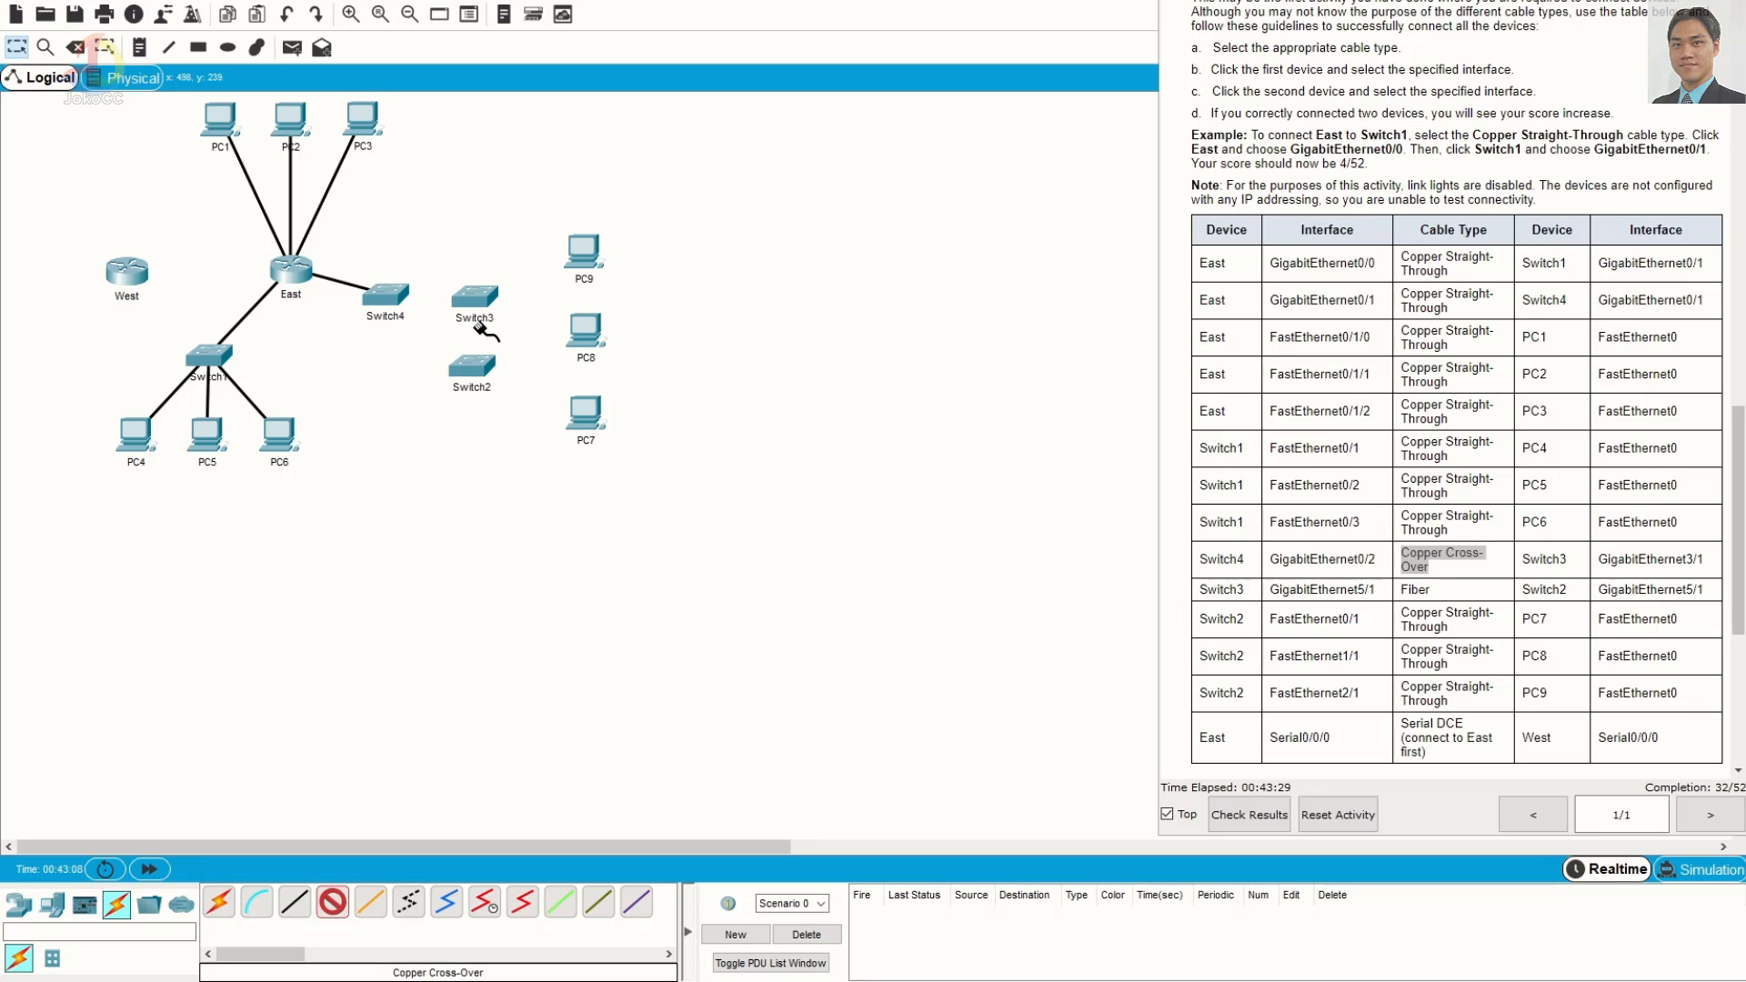
pyautogui.click(384, 294)
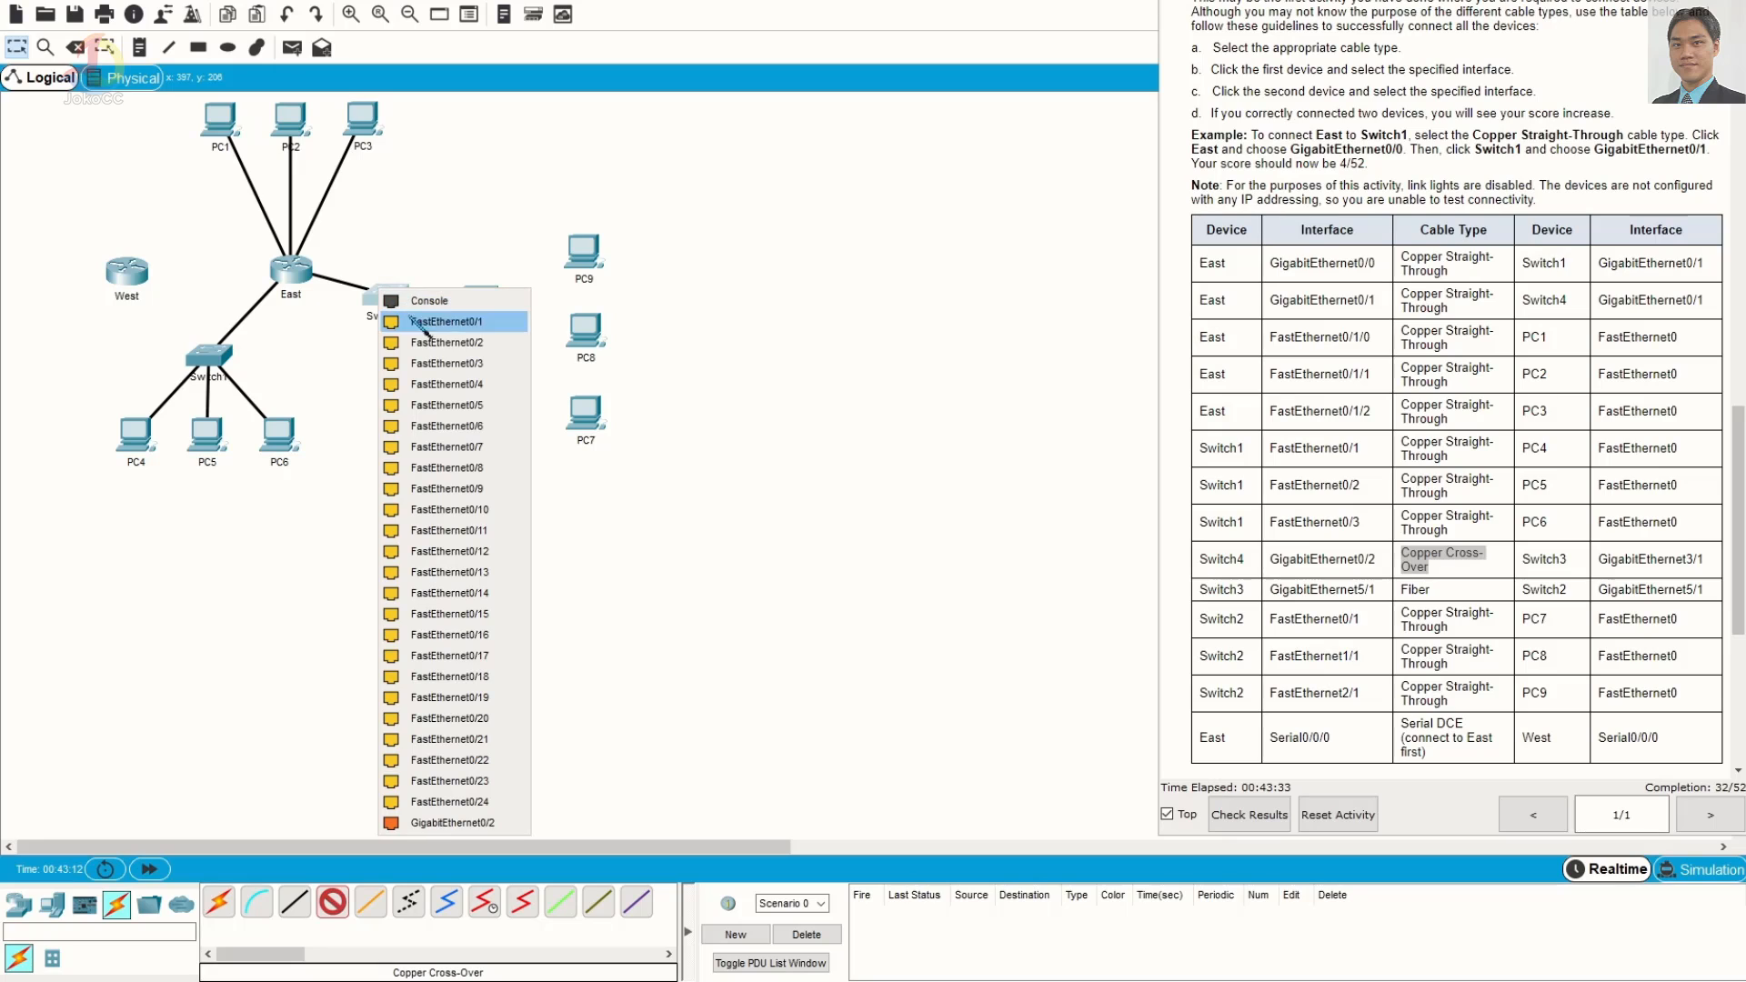
pyautogui.click(489, 822)
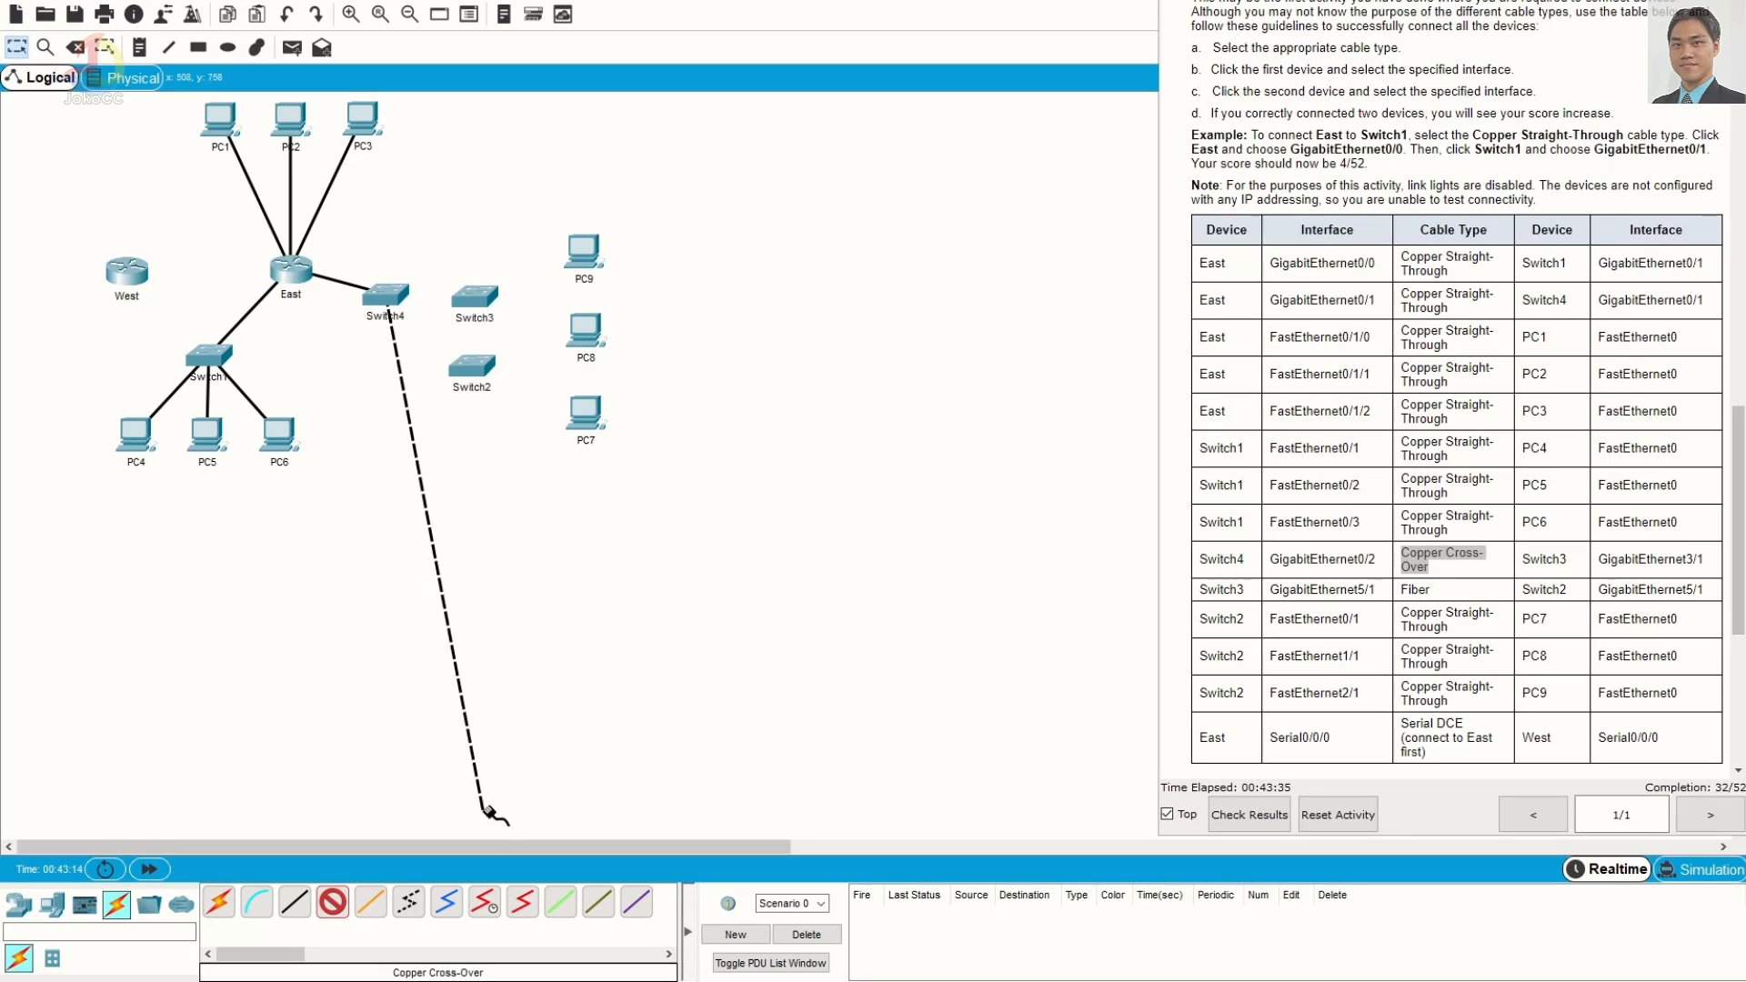
pyautogui.click(477, 302)
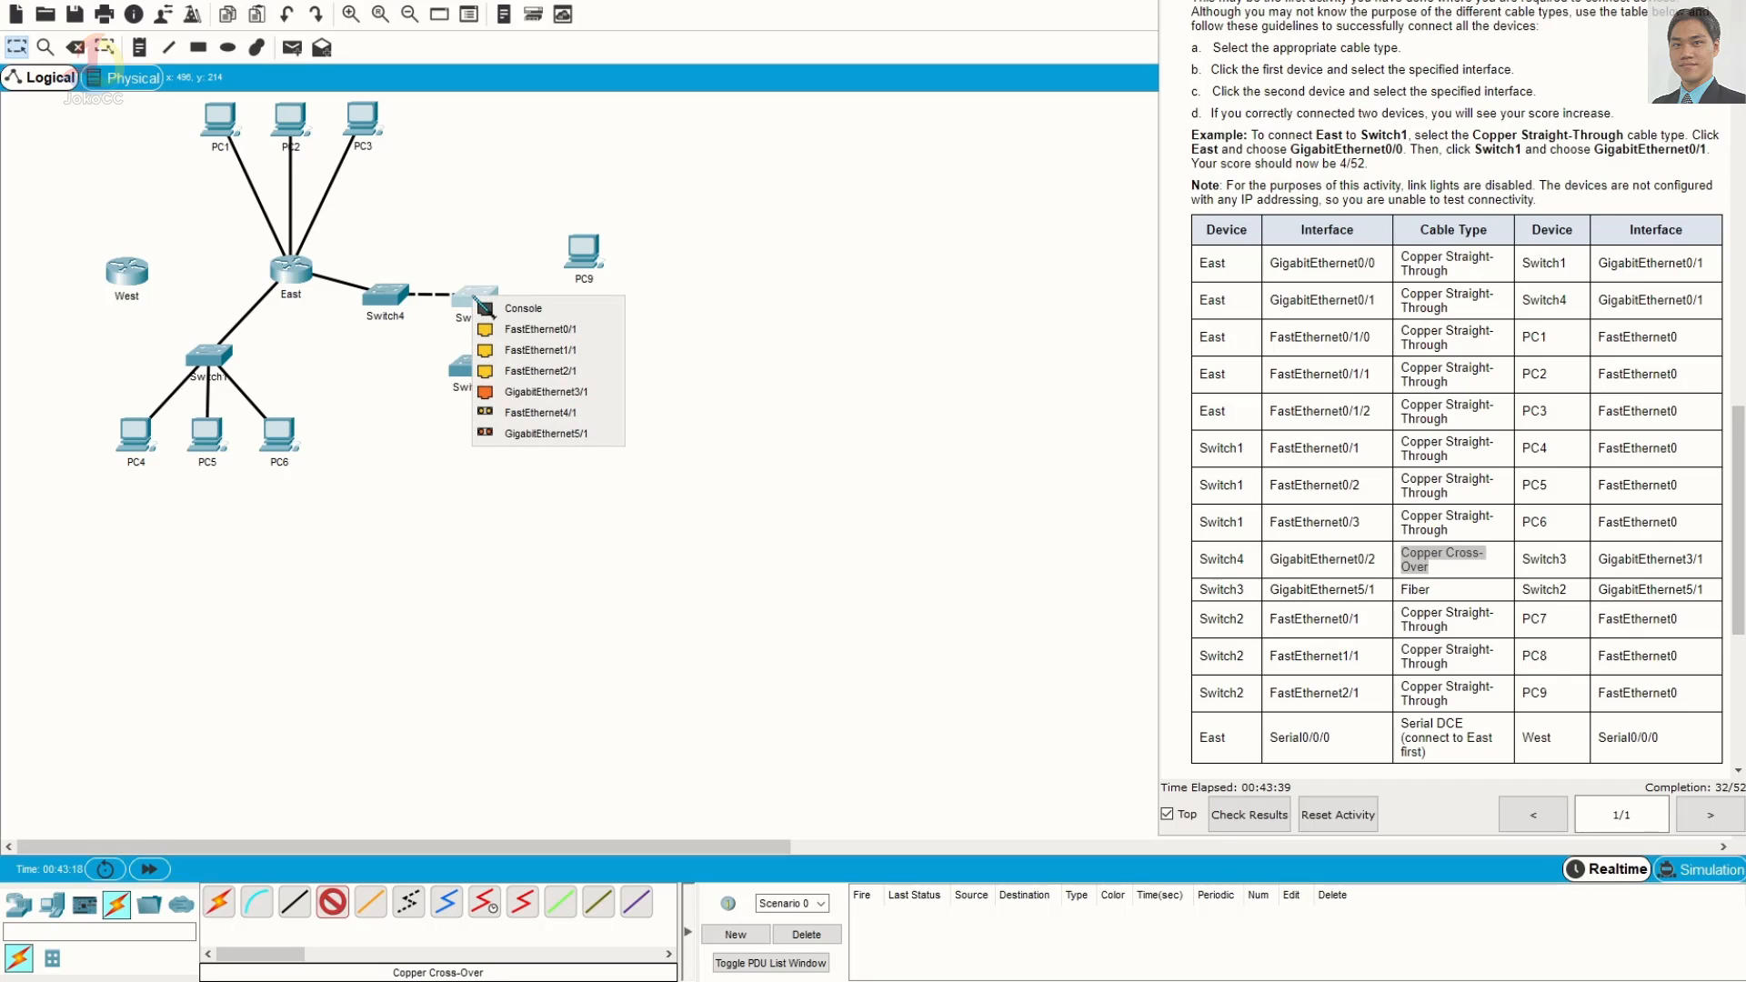
pyautogui.click(597, 394)
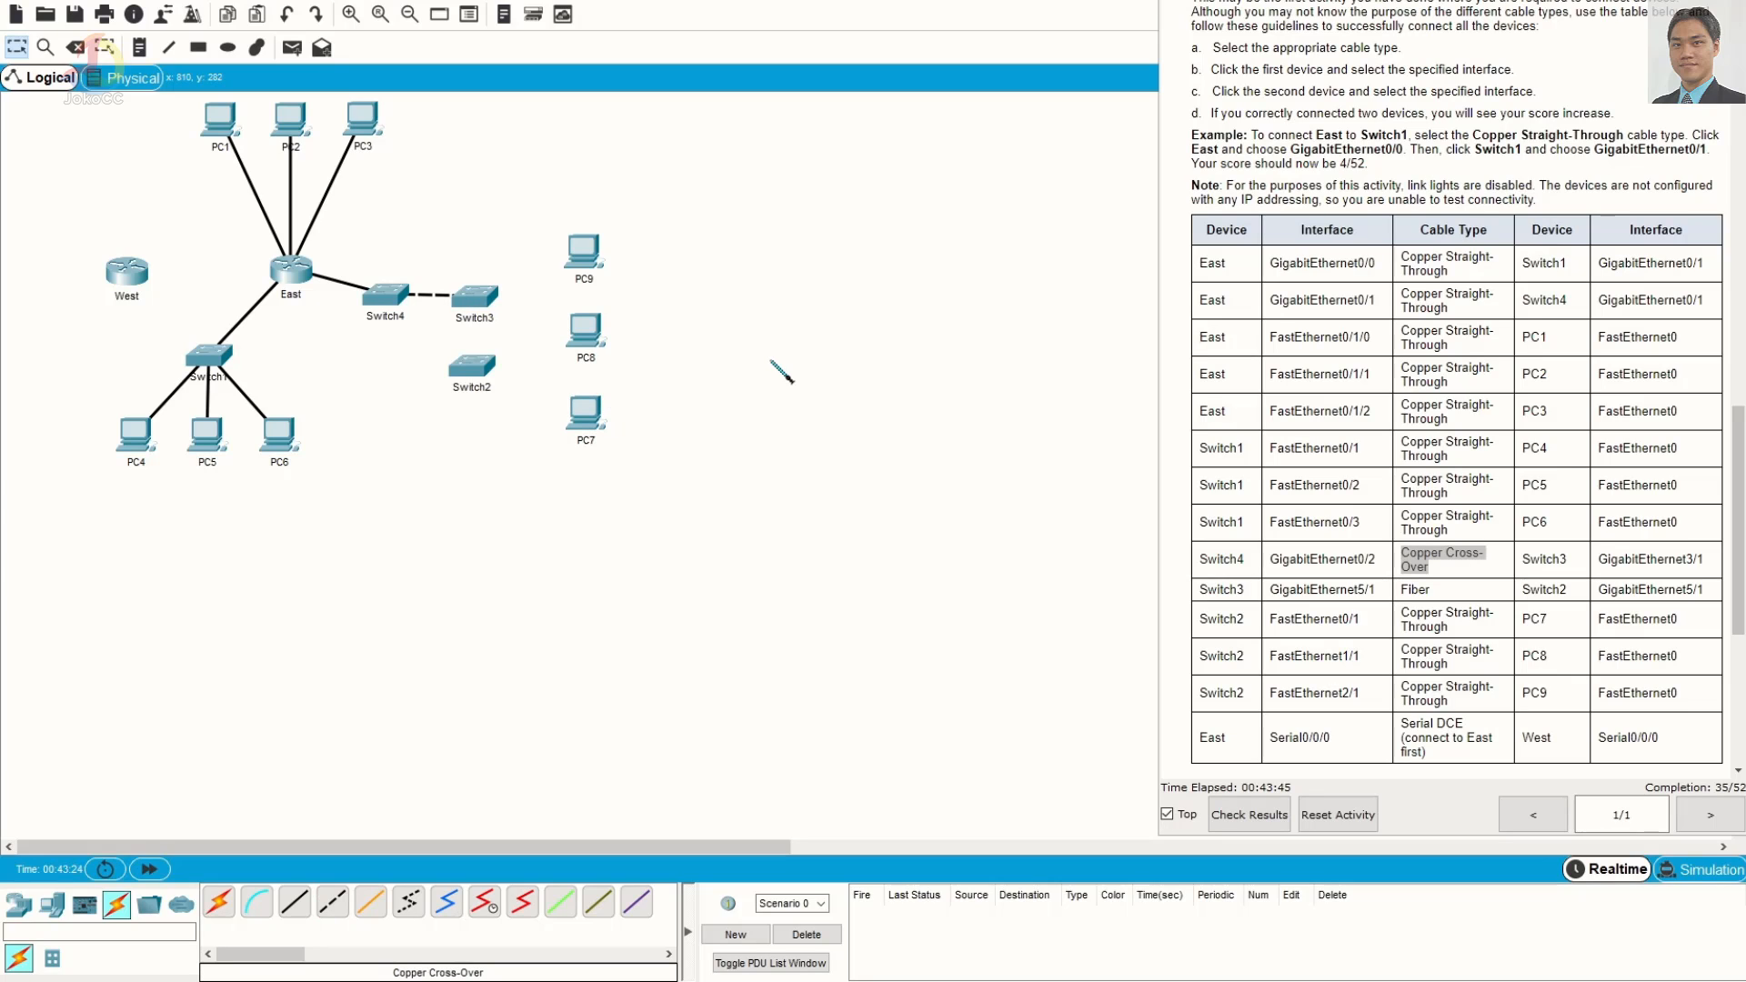
# Connect Switch3's GigabitEthernet5/1 to Switch2's GigabitEthernet5/1 with a Fiber cable
pyautogui.click(346, 899)
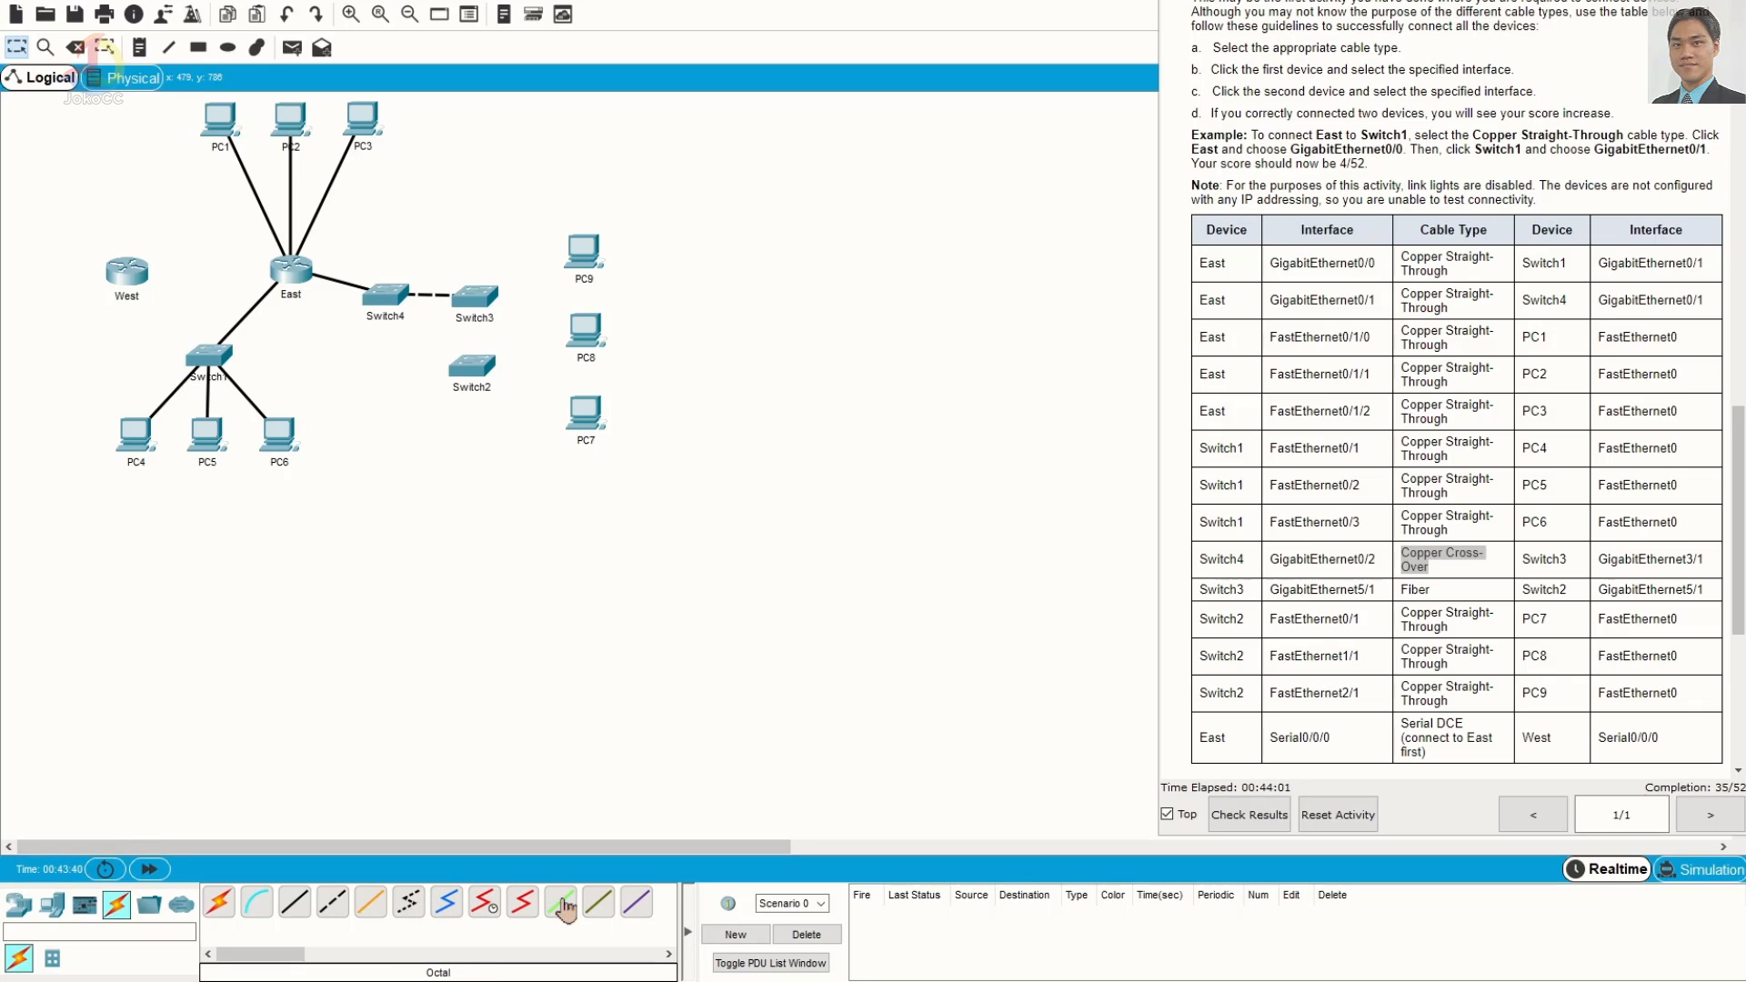
pyautogui.click(384, 901)
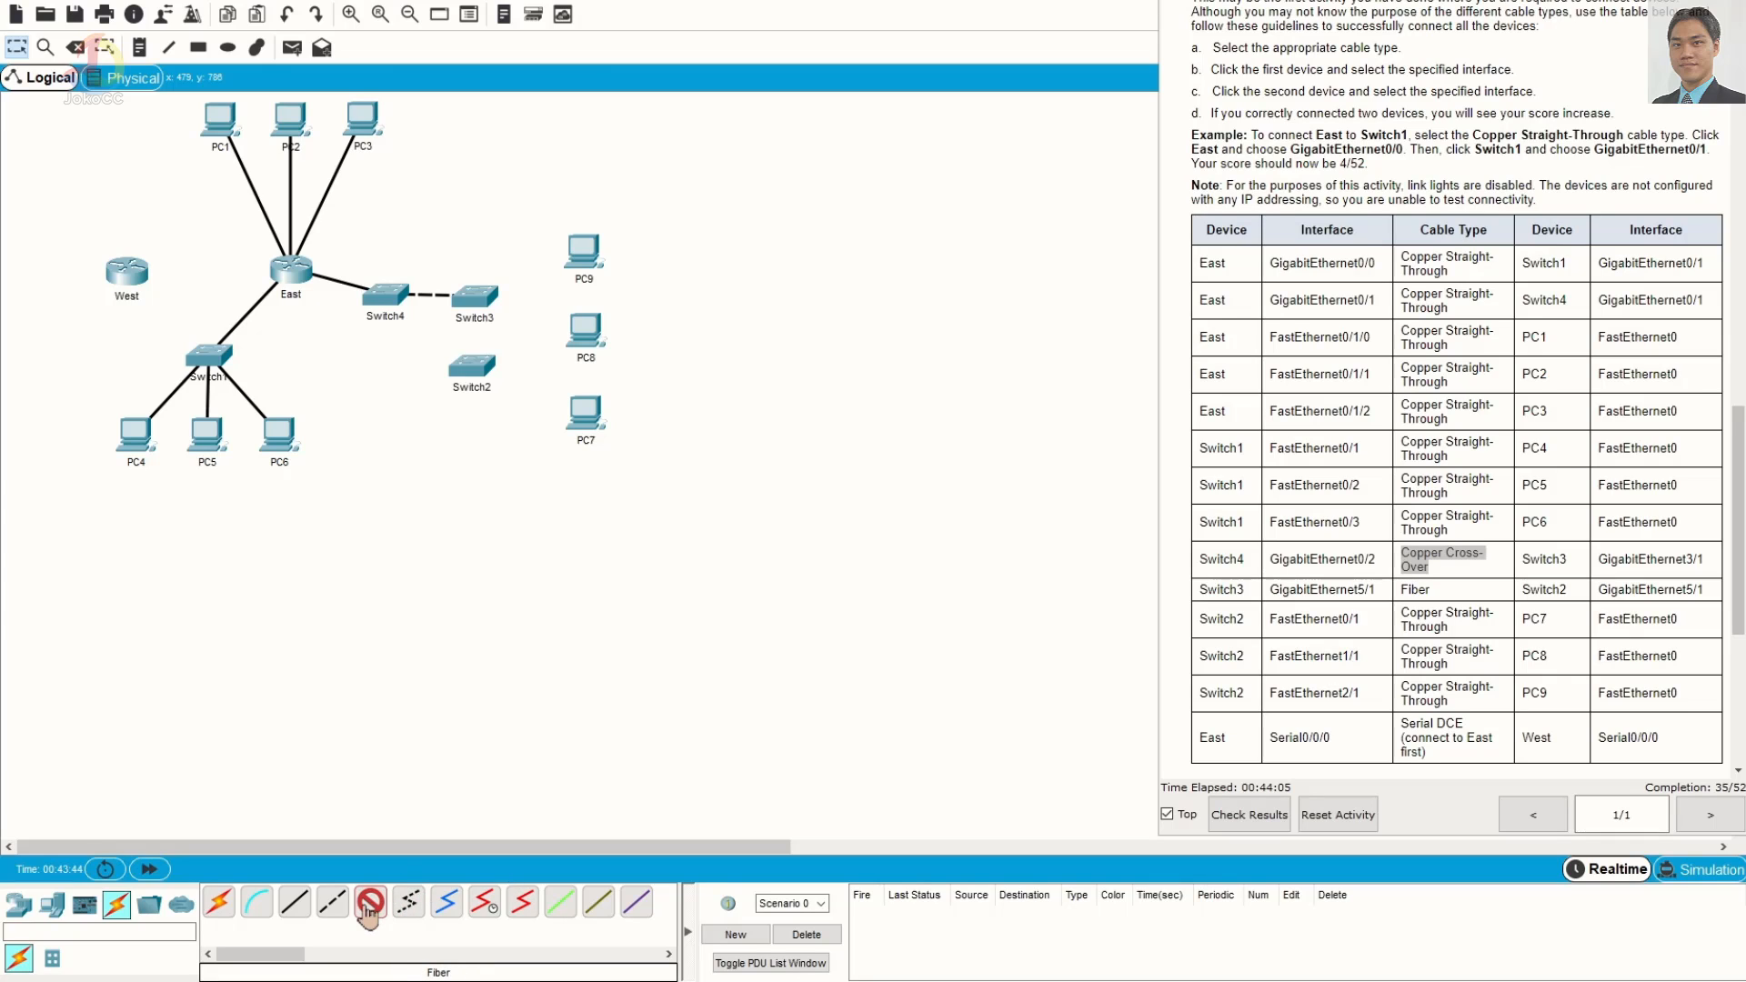
pyautogui.click(476, 298)
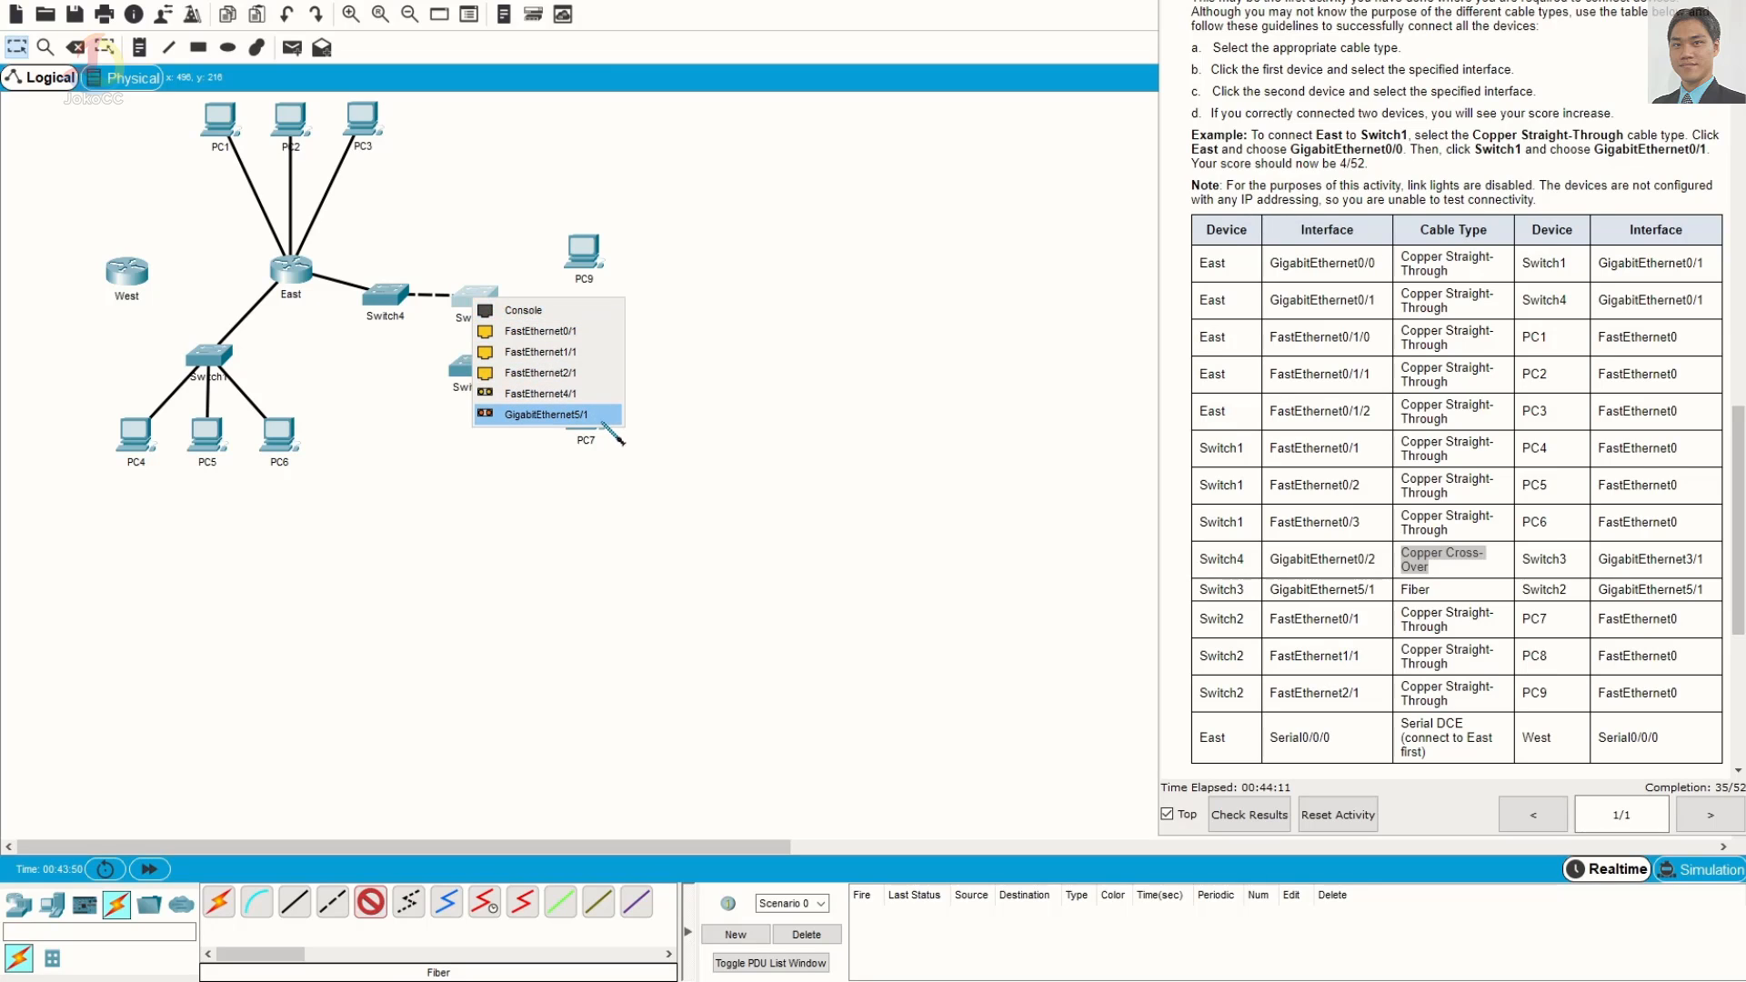
pyautogui.click(602, 418)
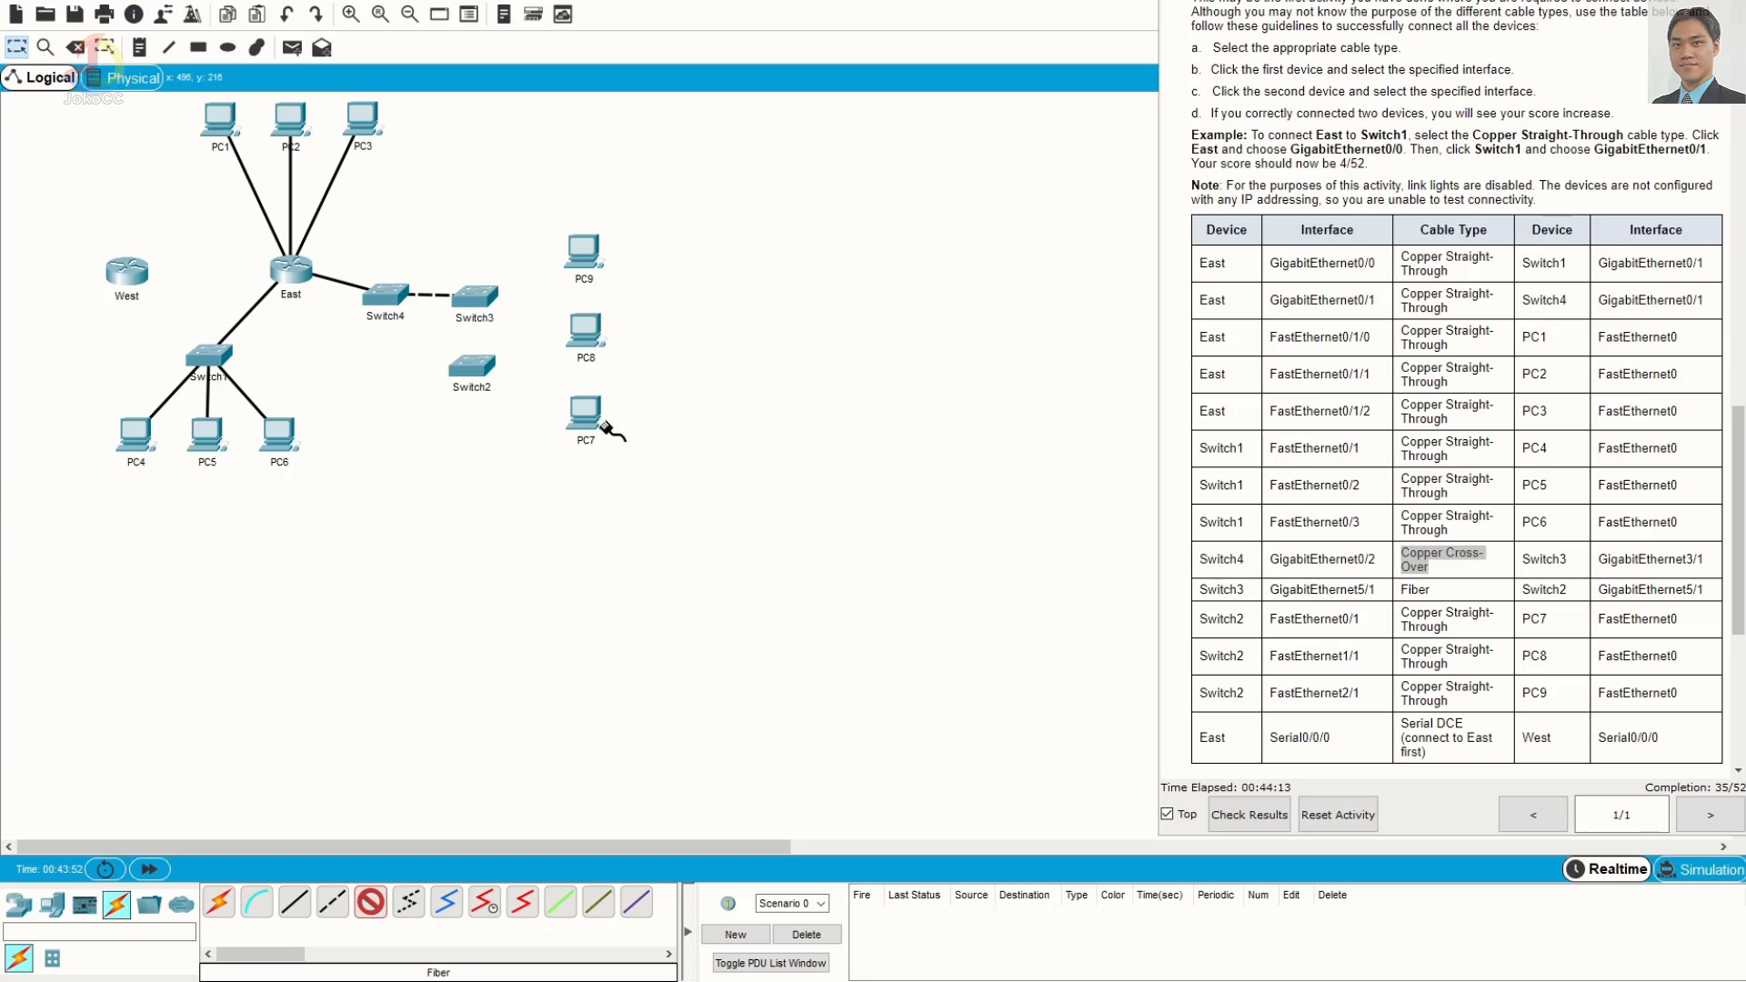
pyautogui.click(469, 374)
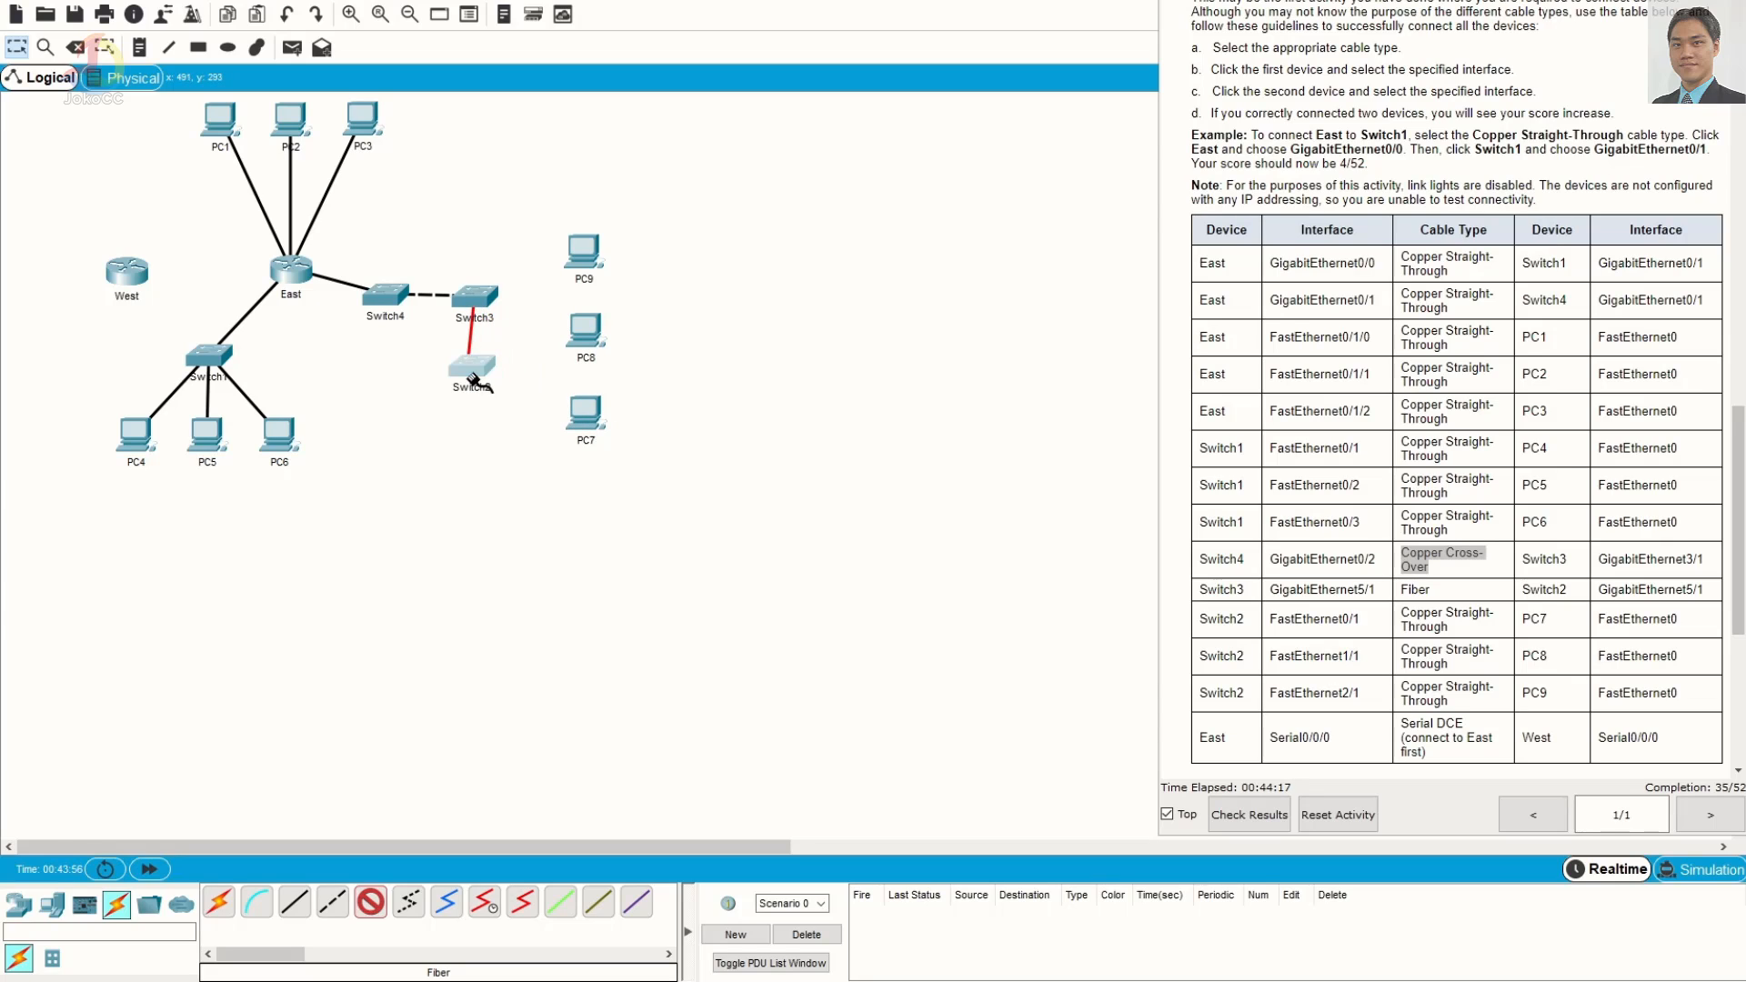
pyautogui.click(573, 511)
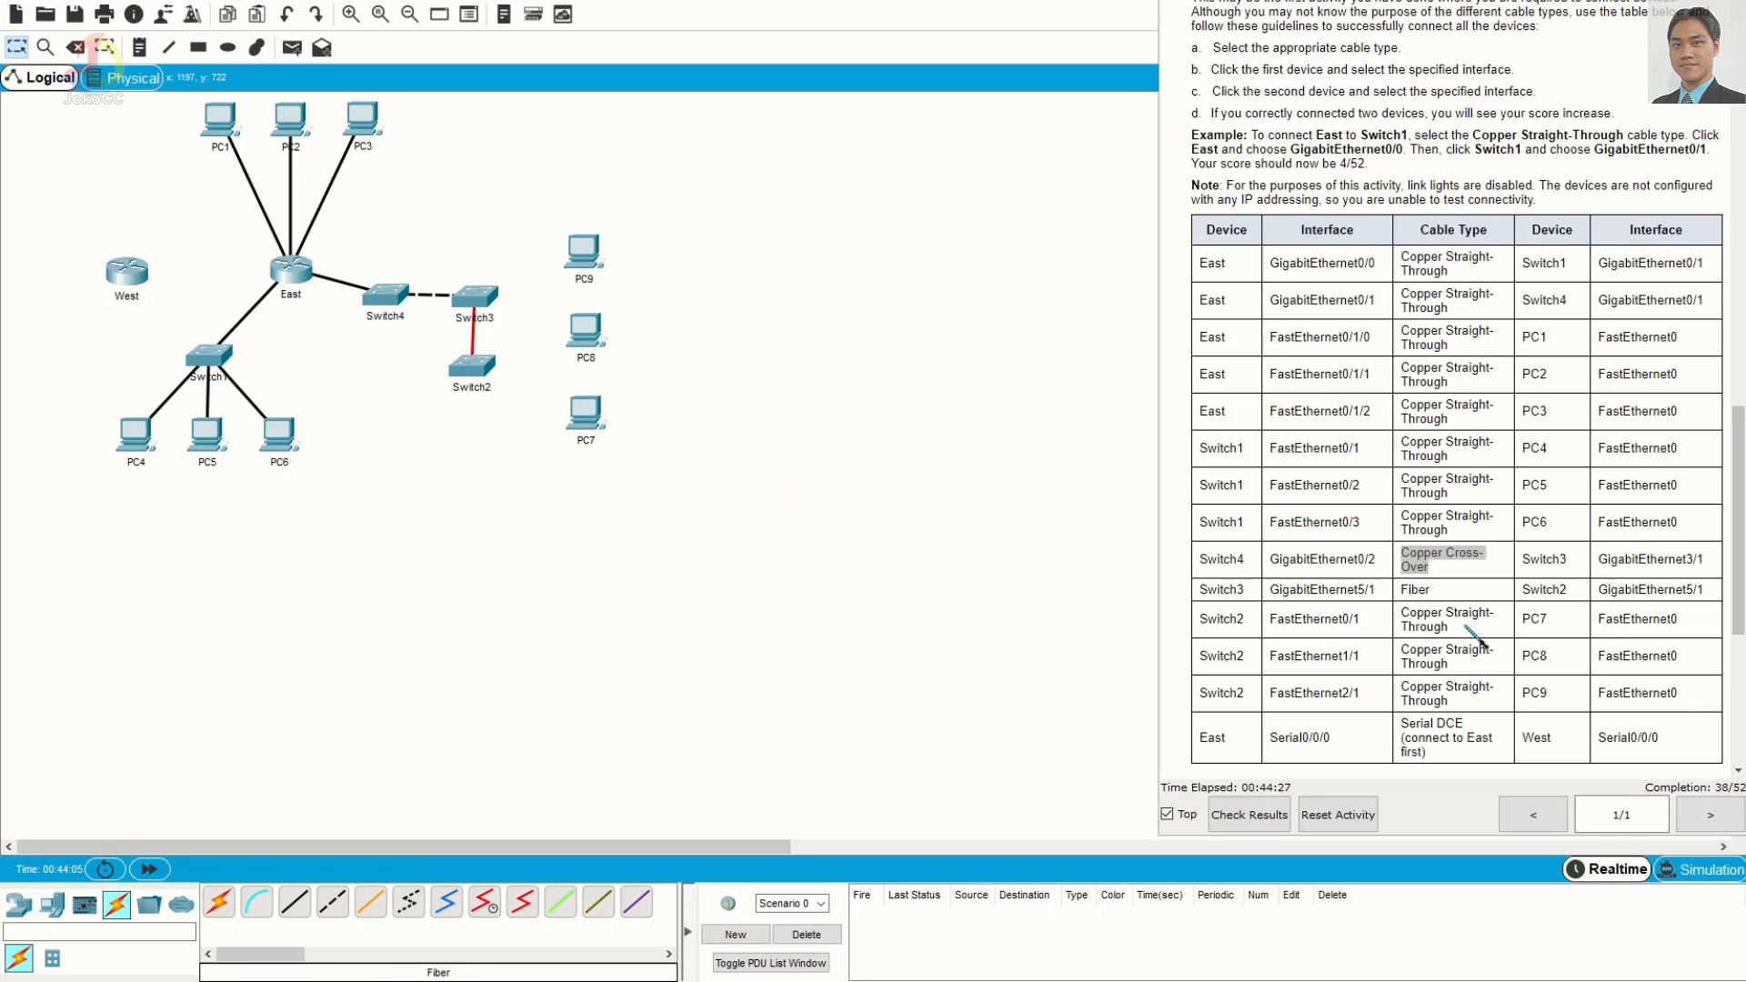
# Connect Switch2's FastEthernet0/1 to PC7's FastEthernet0 with a Copper Straight-Through cable
pyautogui.click(295, 902)
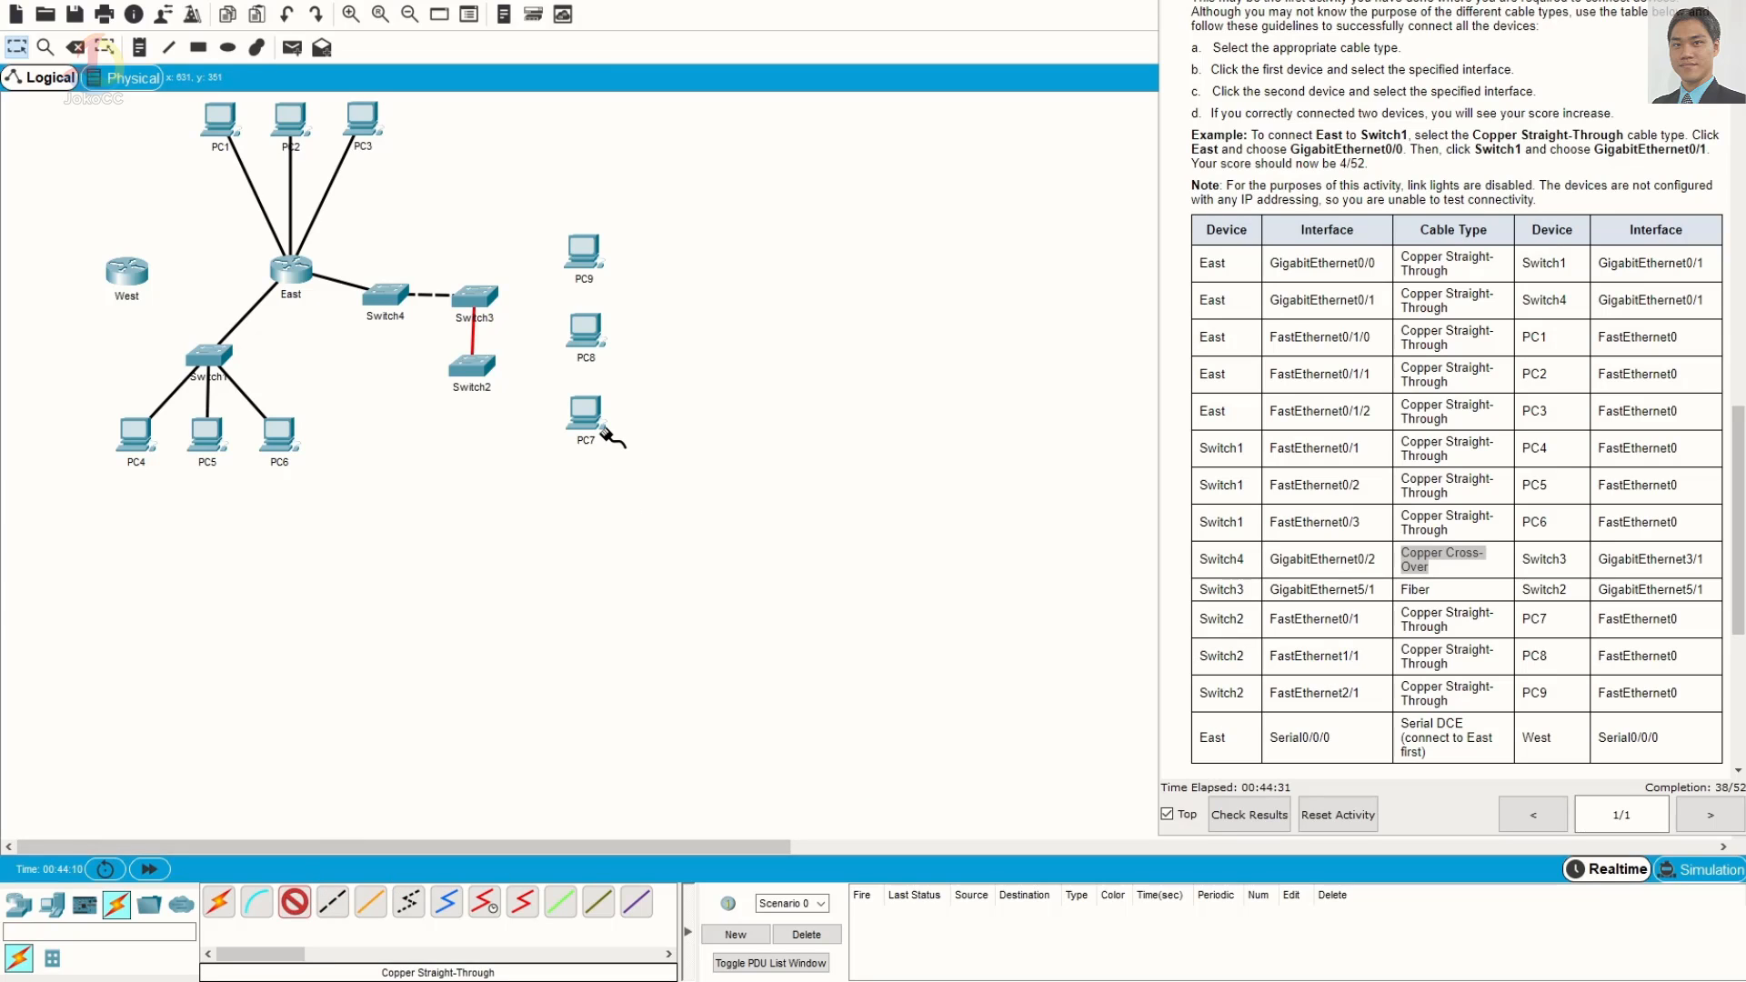
pyautogui.click(473, 369)
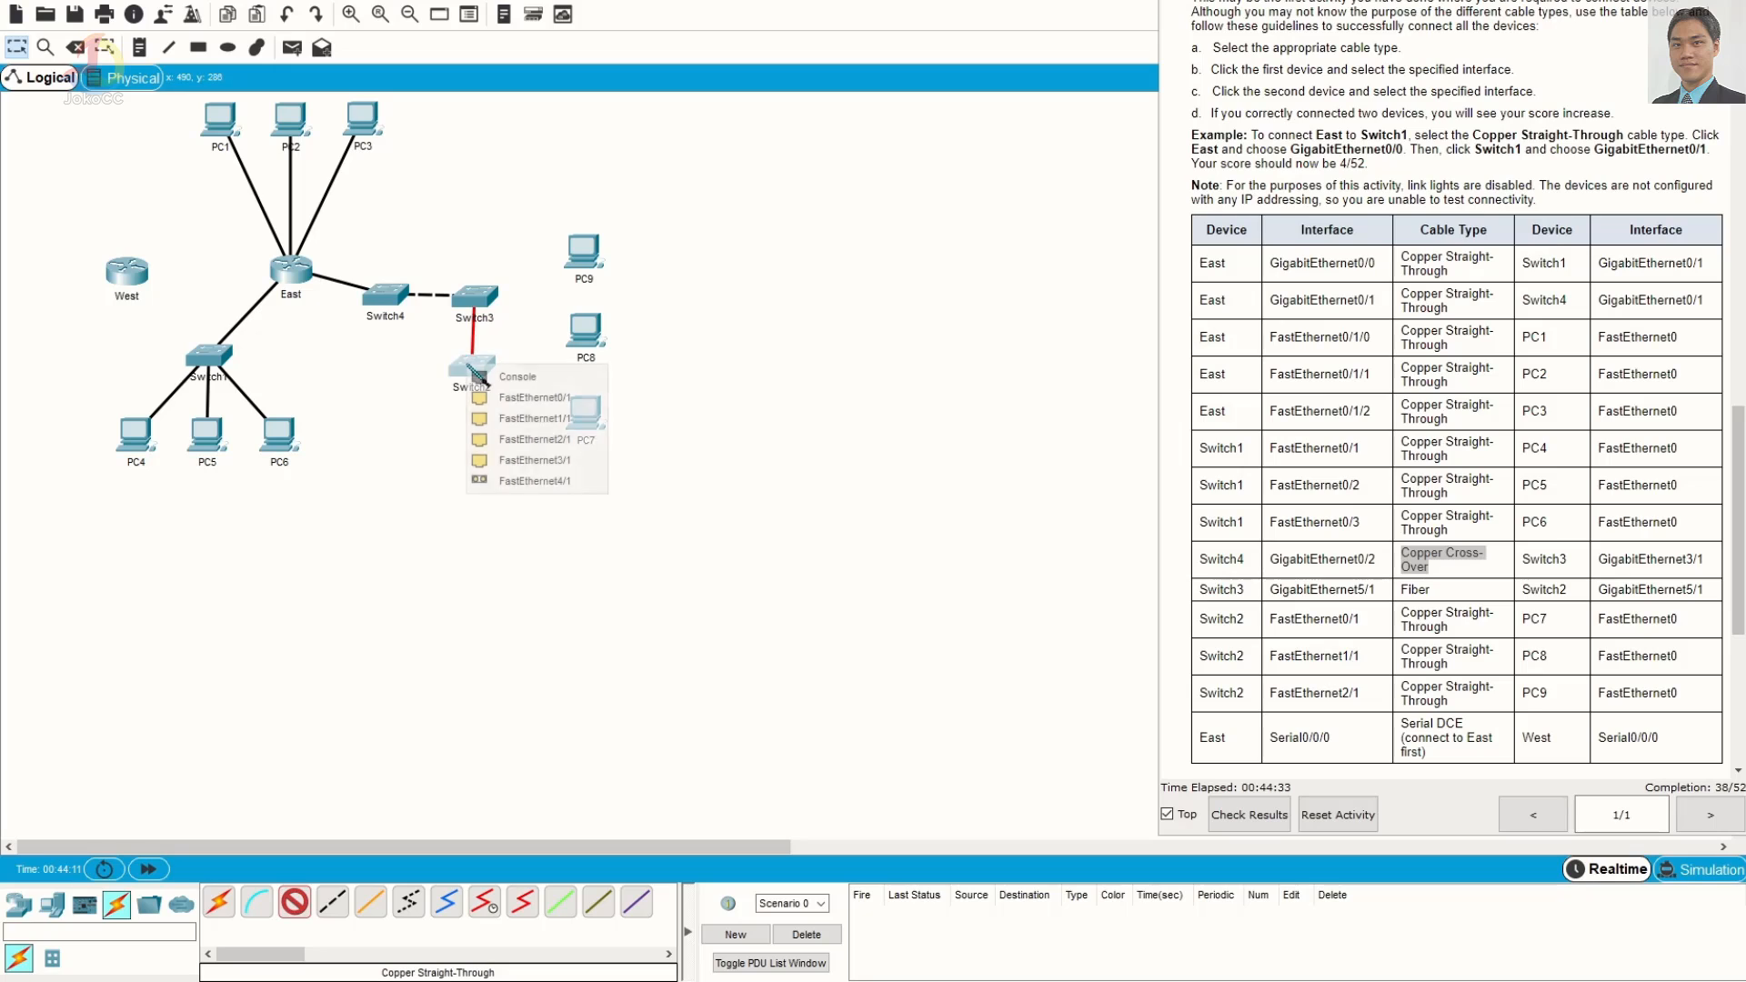
pyautogui.click(583, 401)
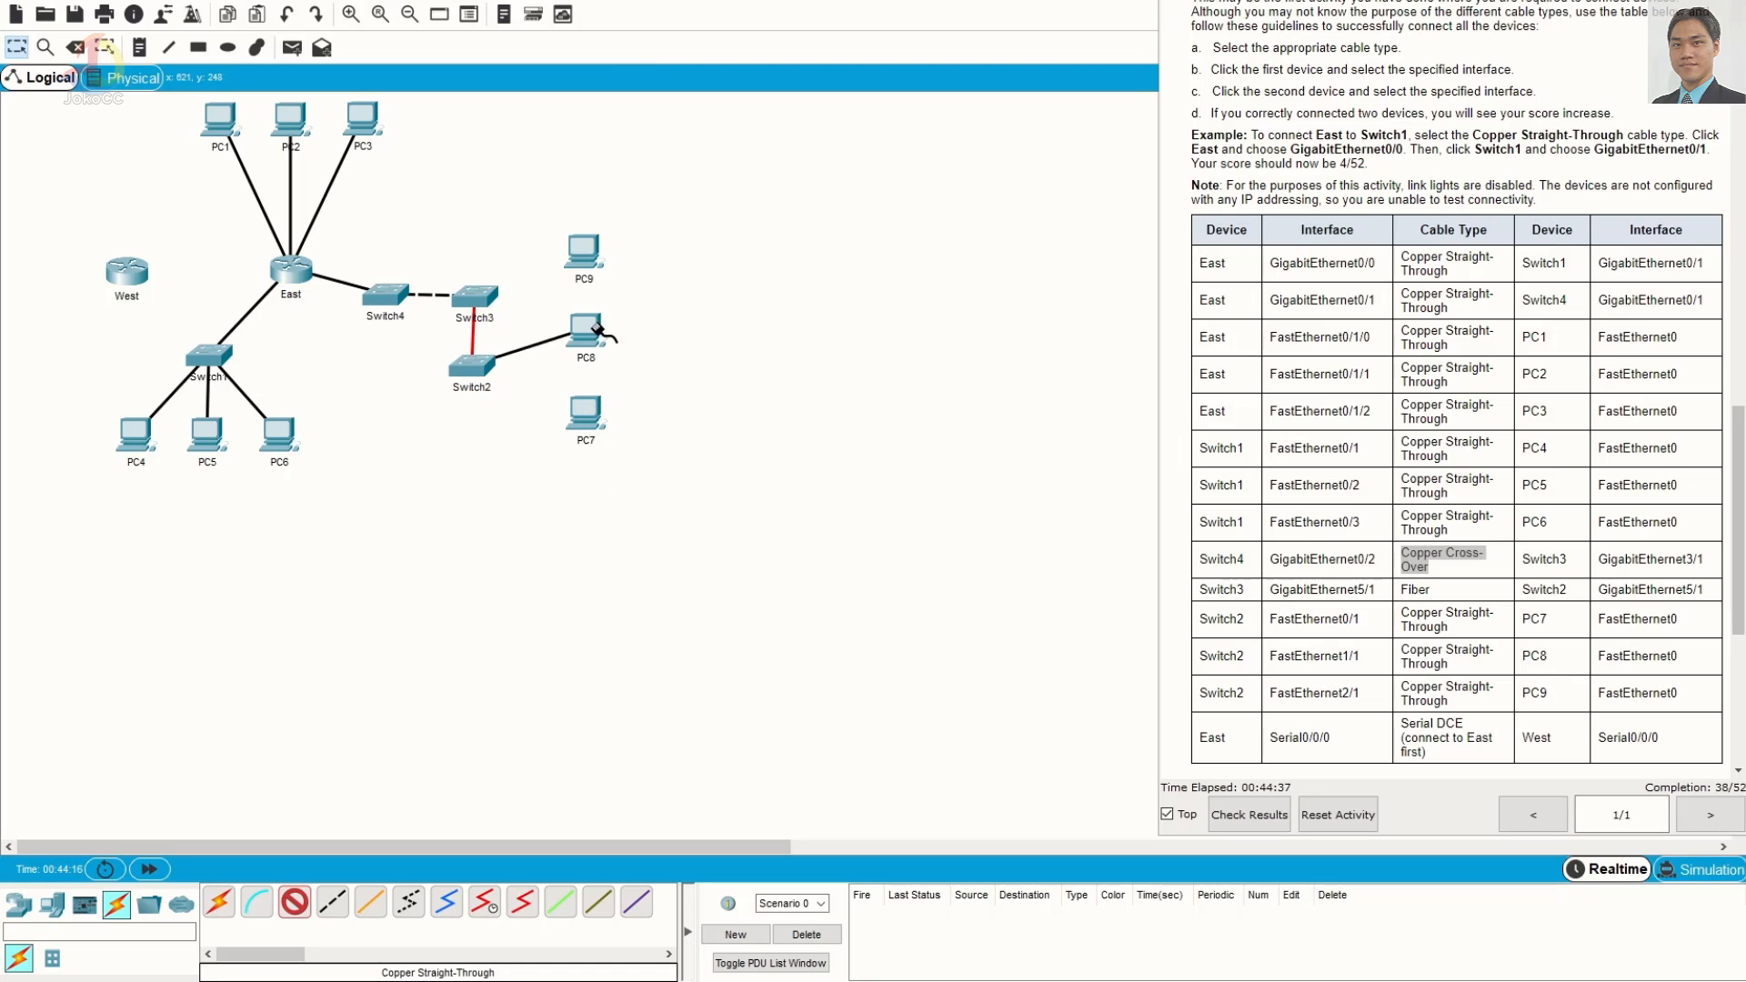
pyautogui.click(585, 414)
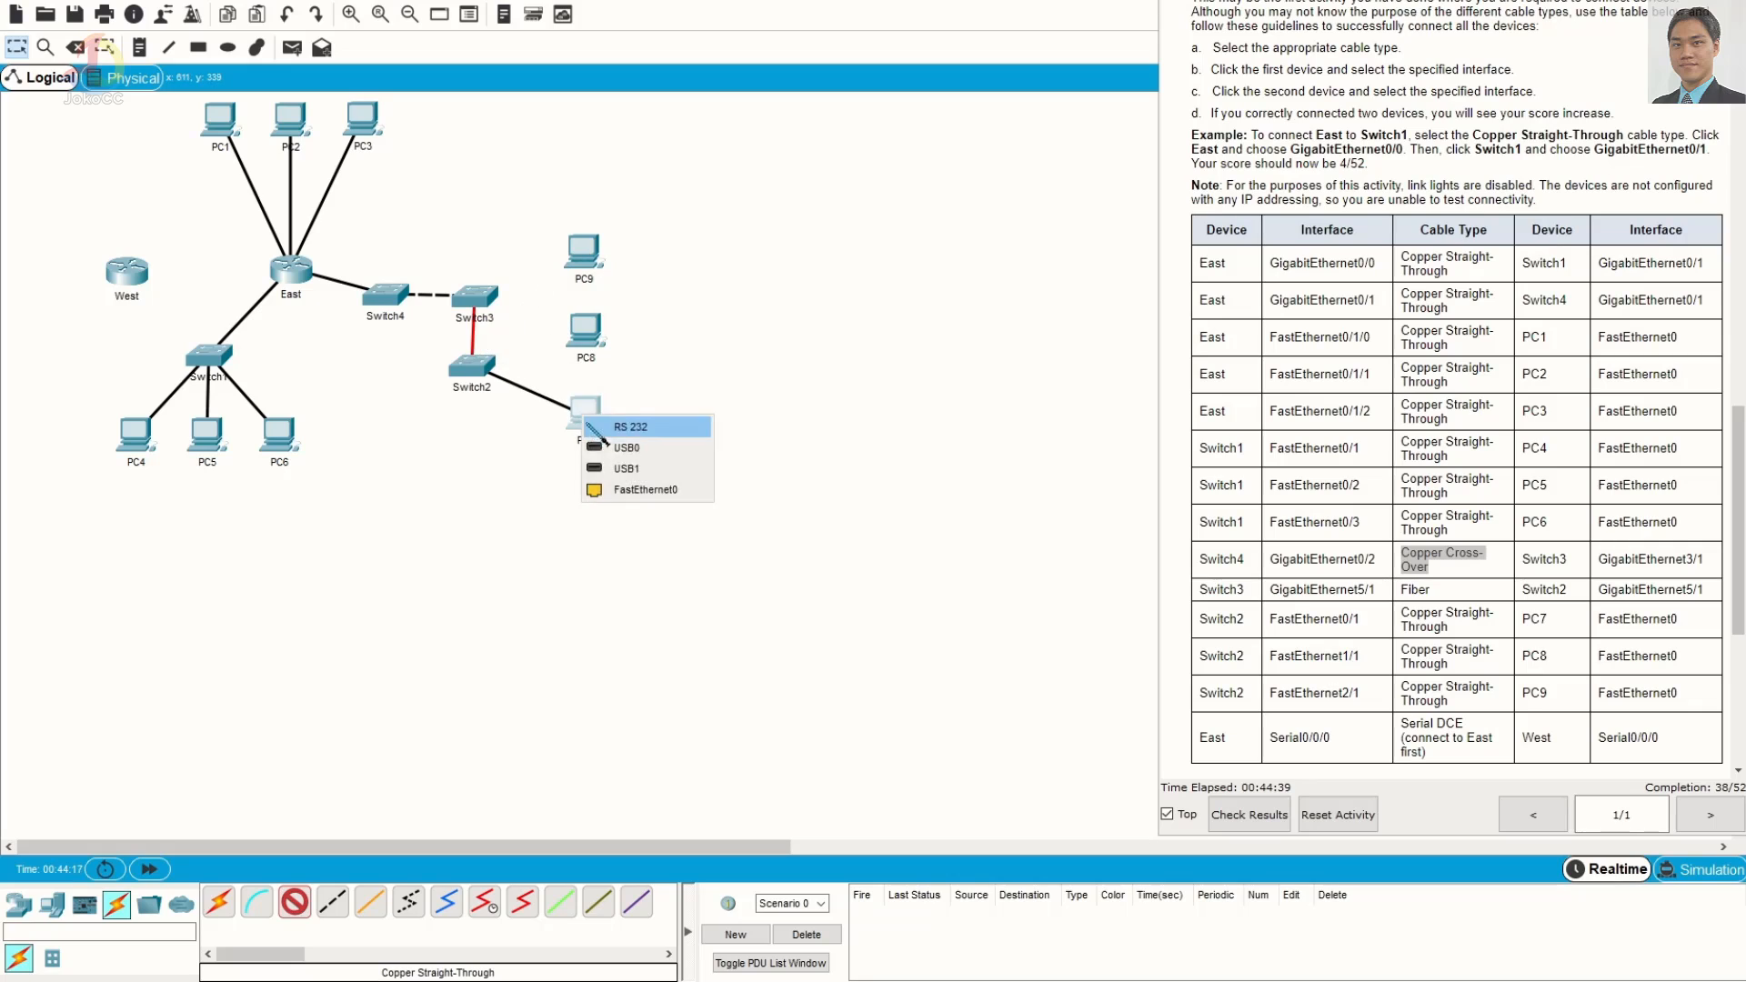
pyautogui.click(633, 490)
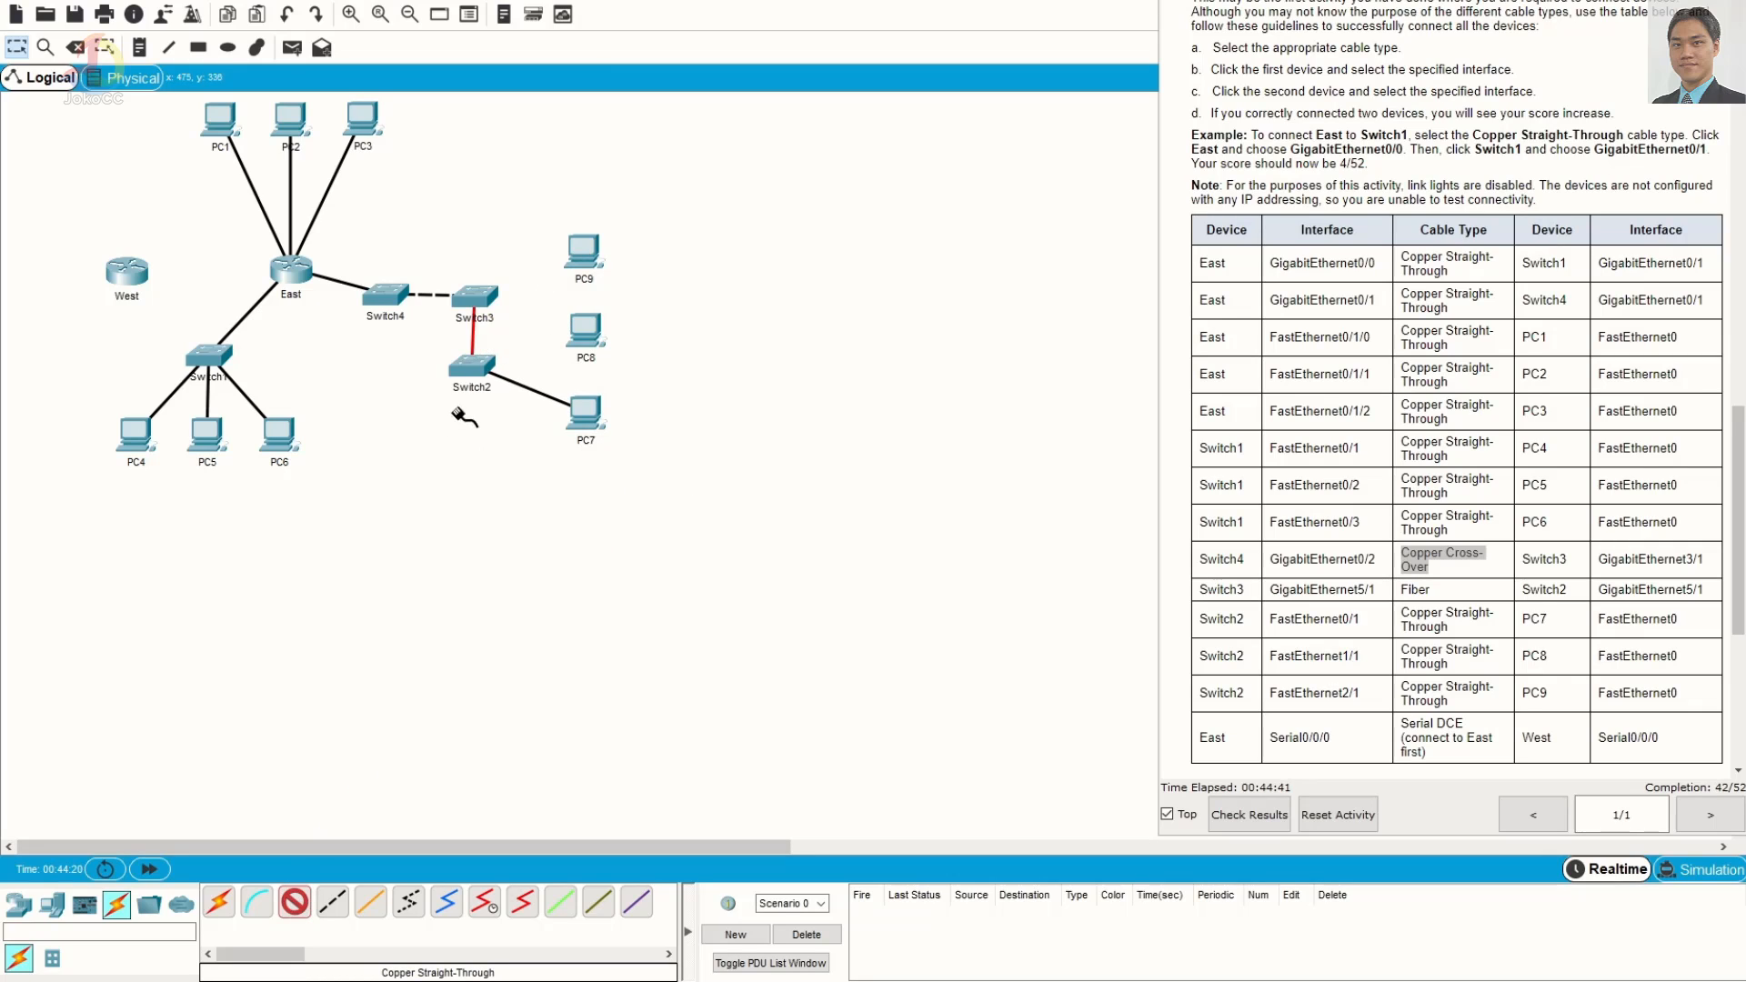
# Connect Switch2's FastEthernet1/1 to PC8's FastEthernet0 with a Copper Straight-Through cable
pyautogui.click(474, 375)
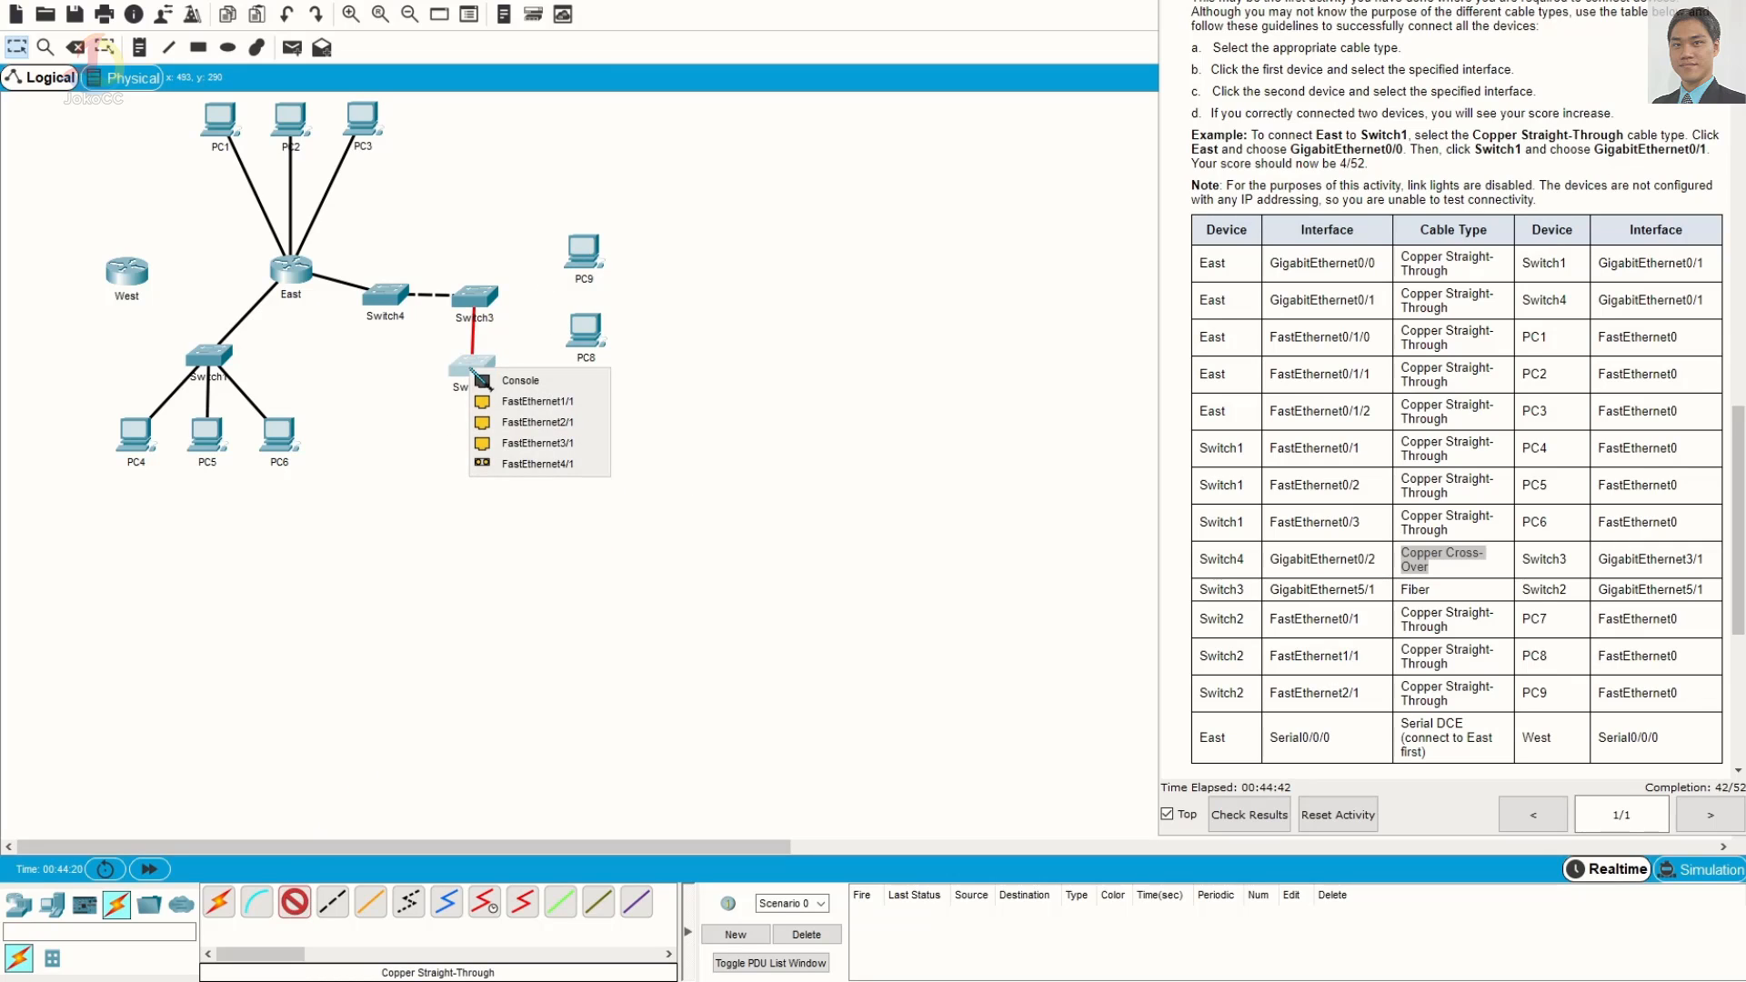
pyautogui.click(600, 410)
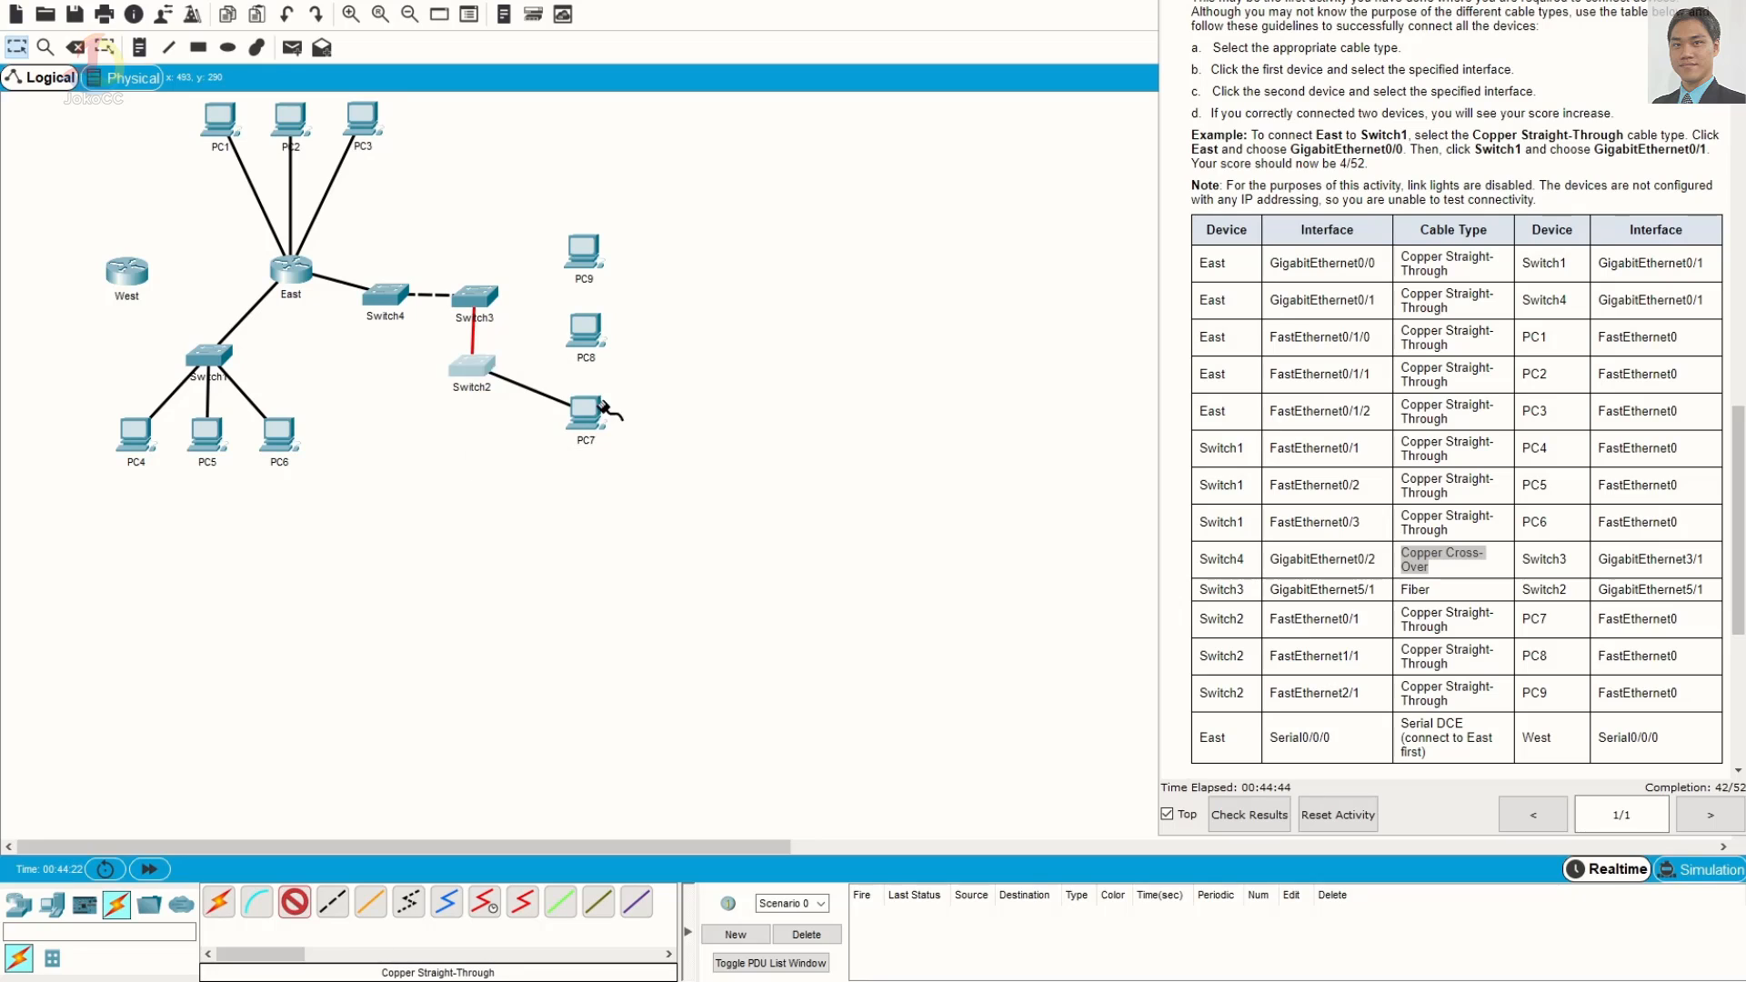
pyautogui.click(585, 332)
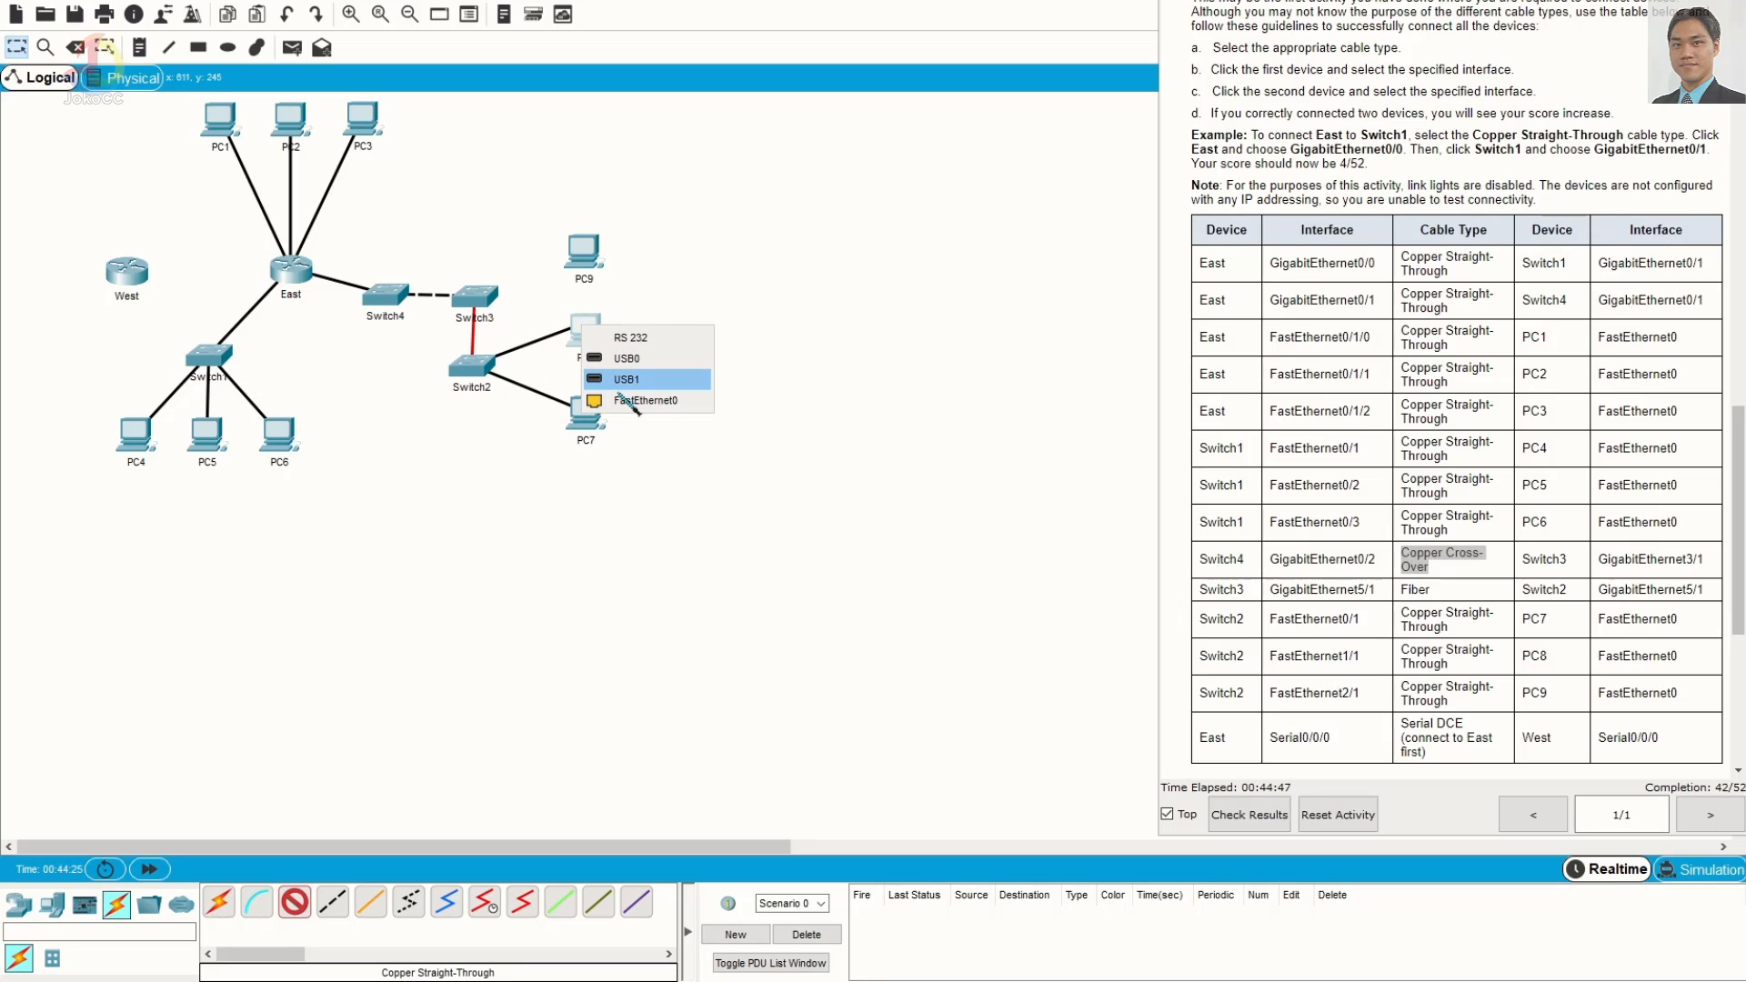
pyautogui.click(622, 400)
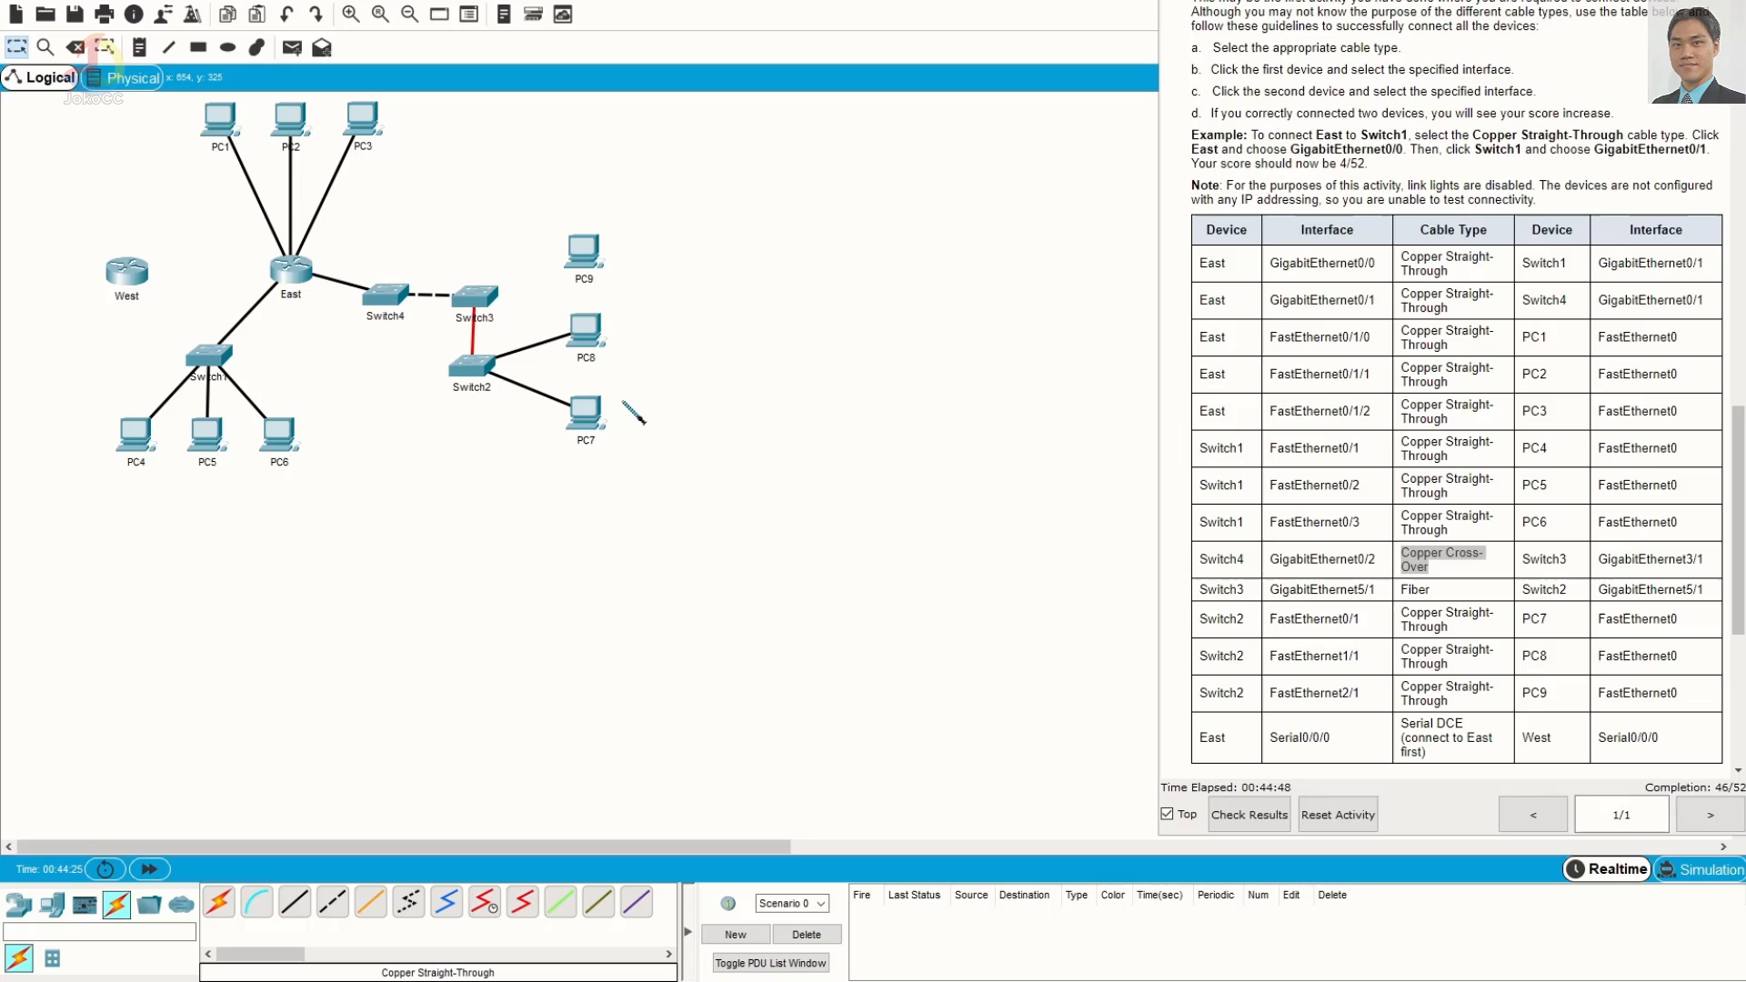
# Connect Switch2's FastEthernet2/1 to PC9's FastEthernet0 with a Copper Straight-Through cable
pyautogui.click(308, 900)
pyautogui.click(477, 368)
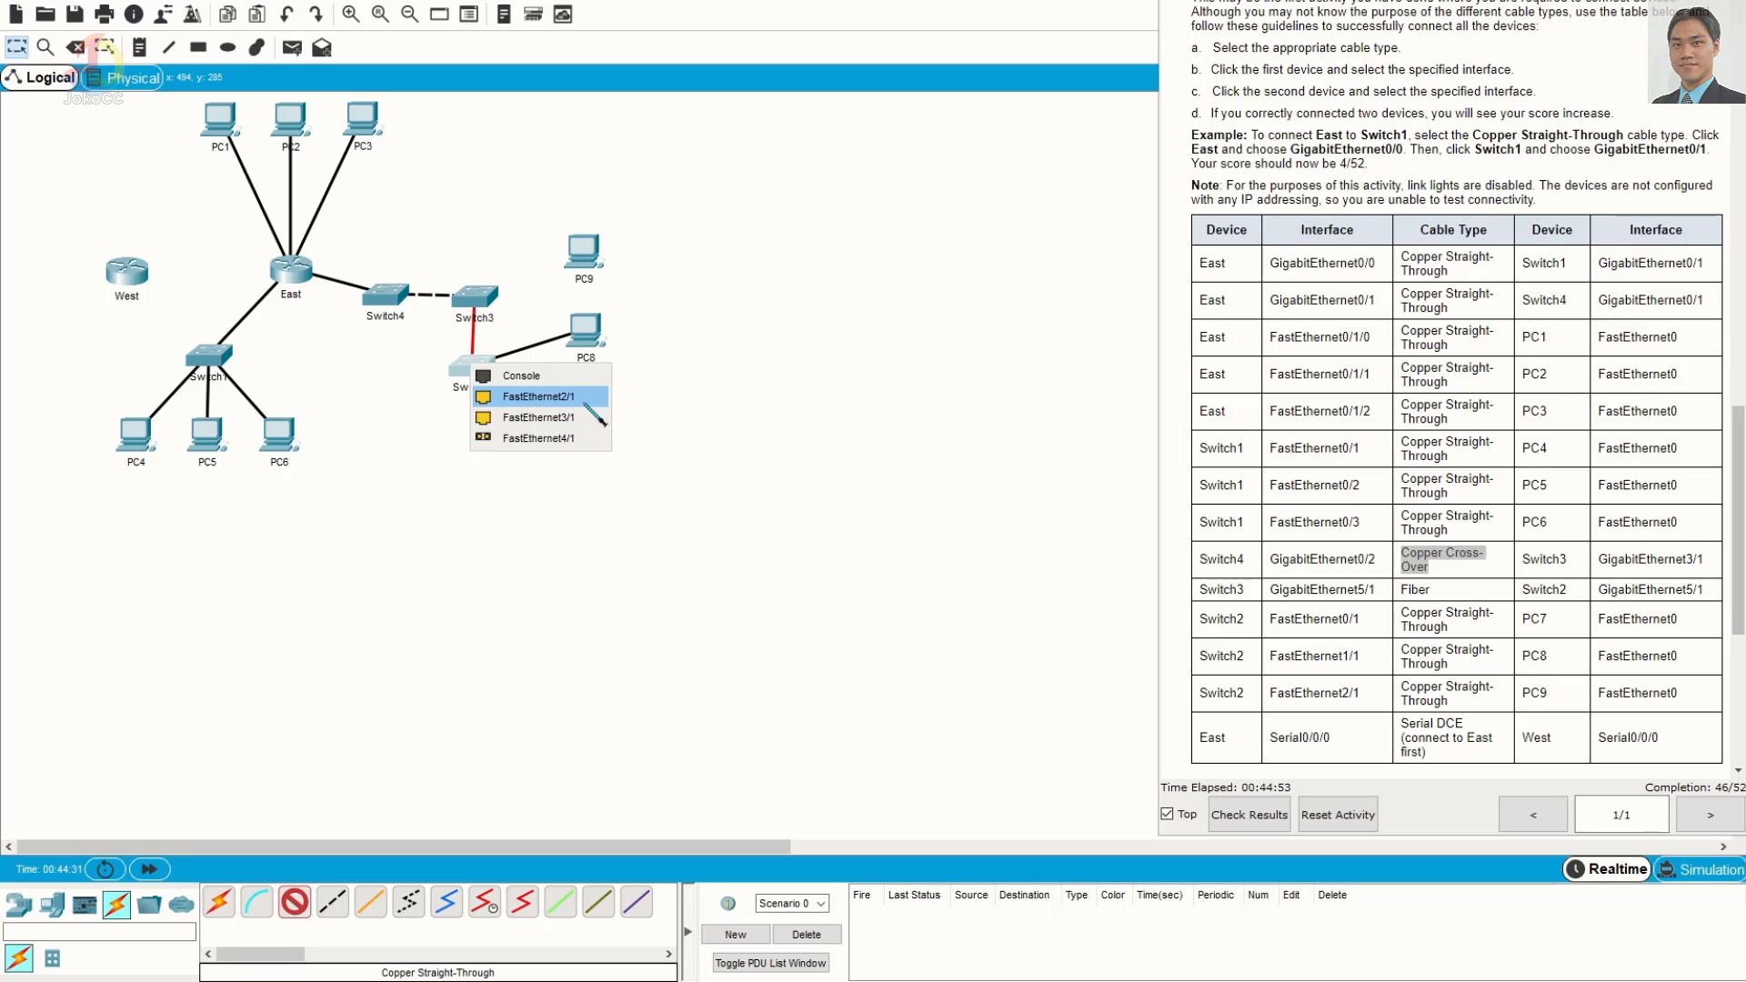
pyautogui.click(587, 398)
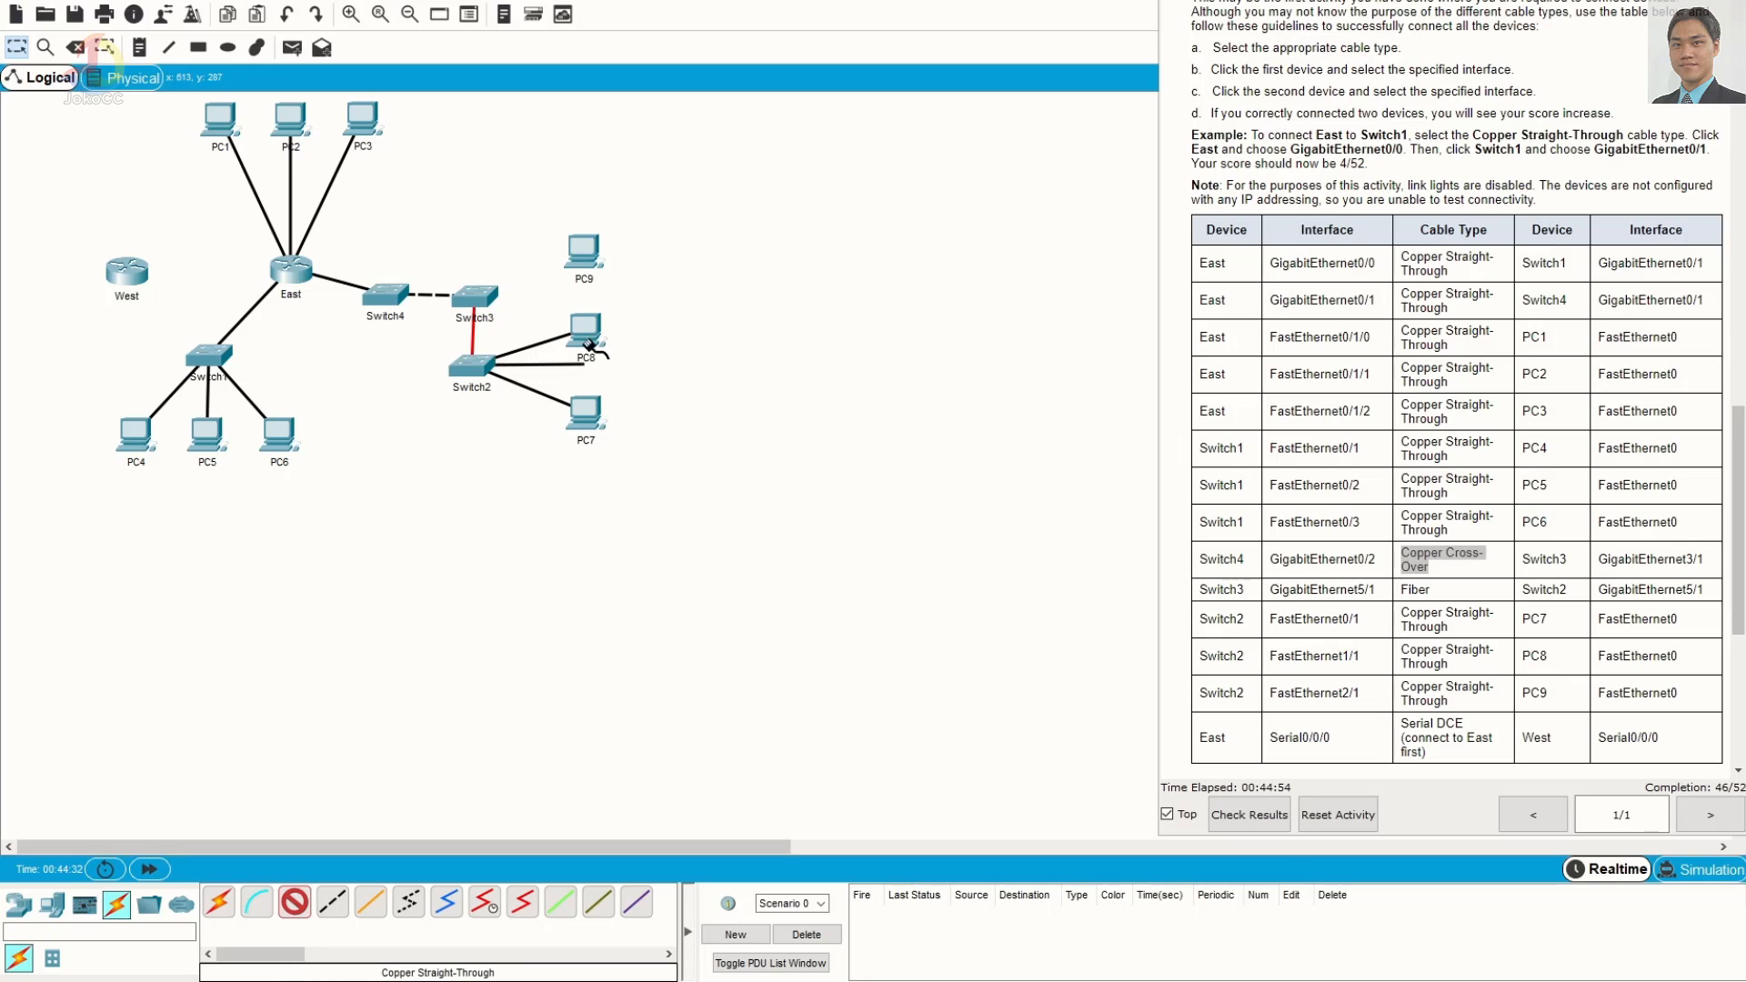
pyautogui.click(583, 250)
pyautogui.click(641, 325)
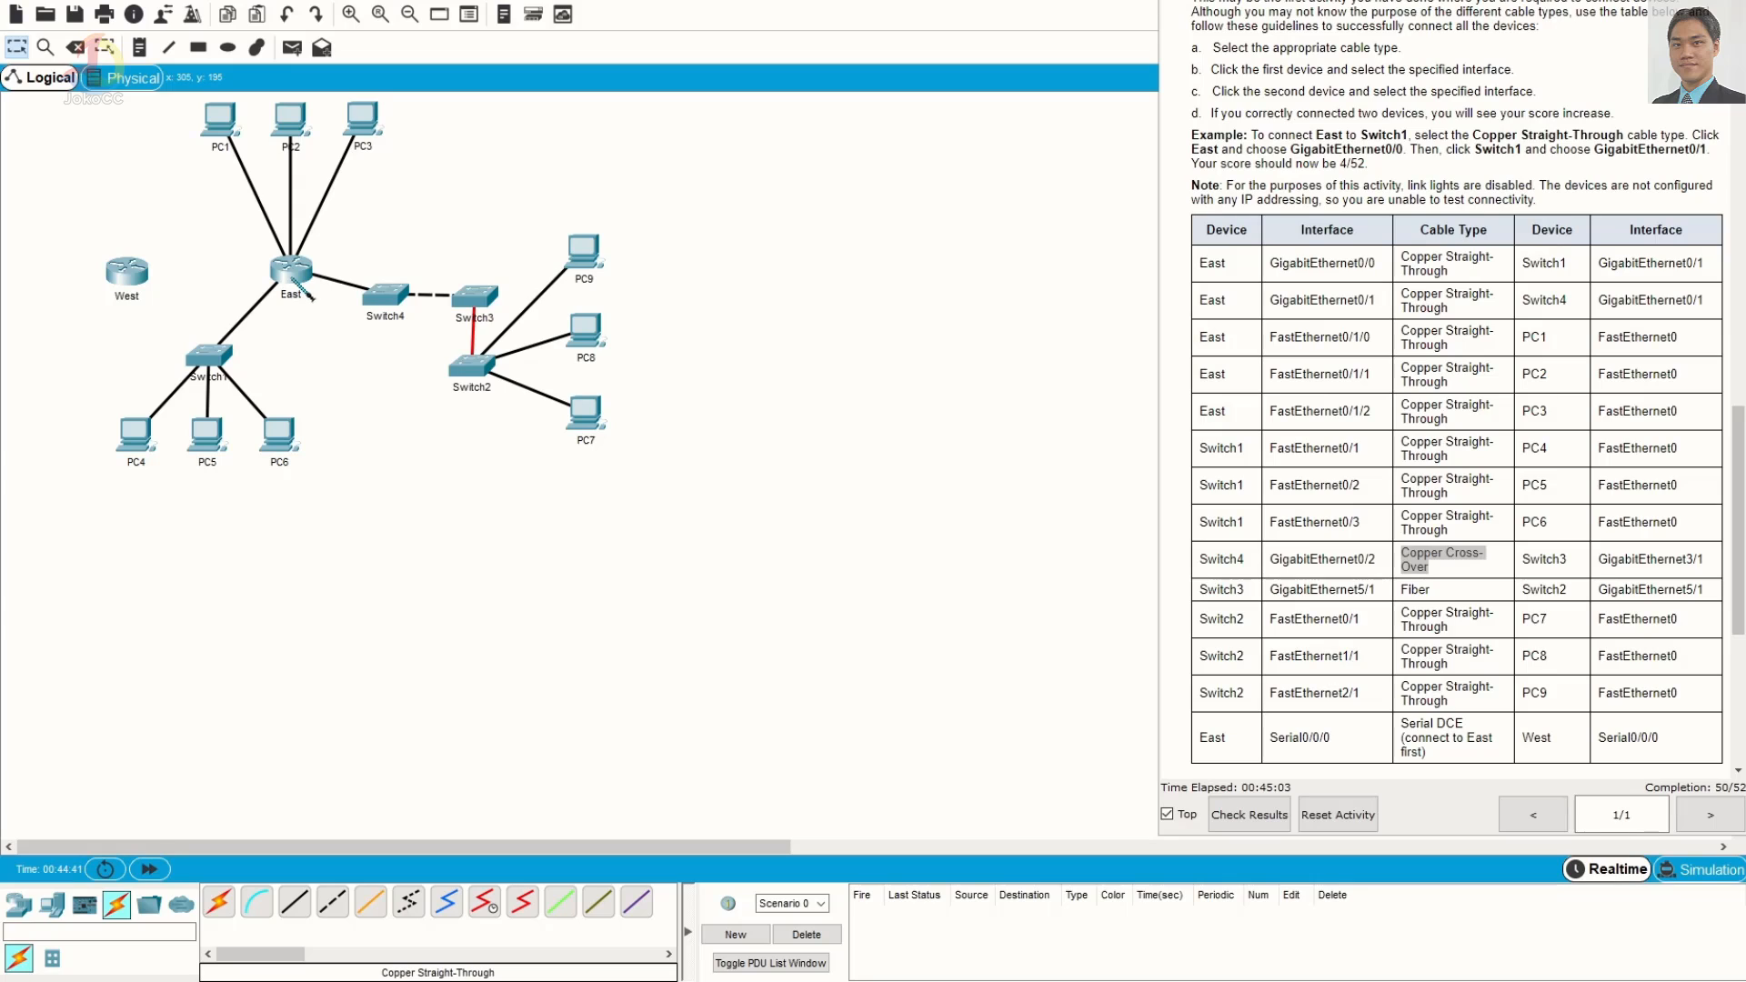
# Connect East's Serial0/0/0 to West's Serial0/0/0 with a Serial DCE cable, starting from East
pyautogui.click(147, 282)
pyautogui.click(495, 911)
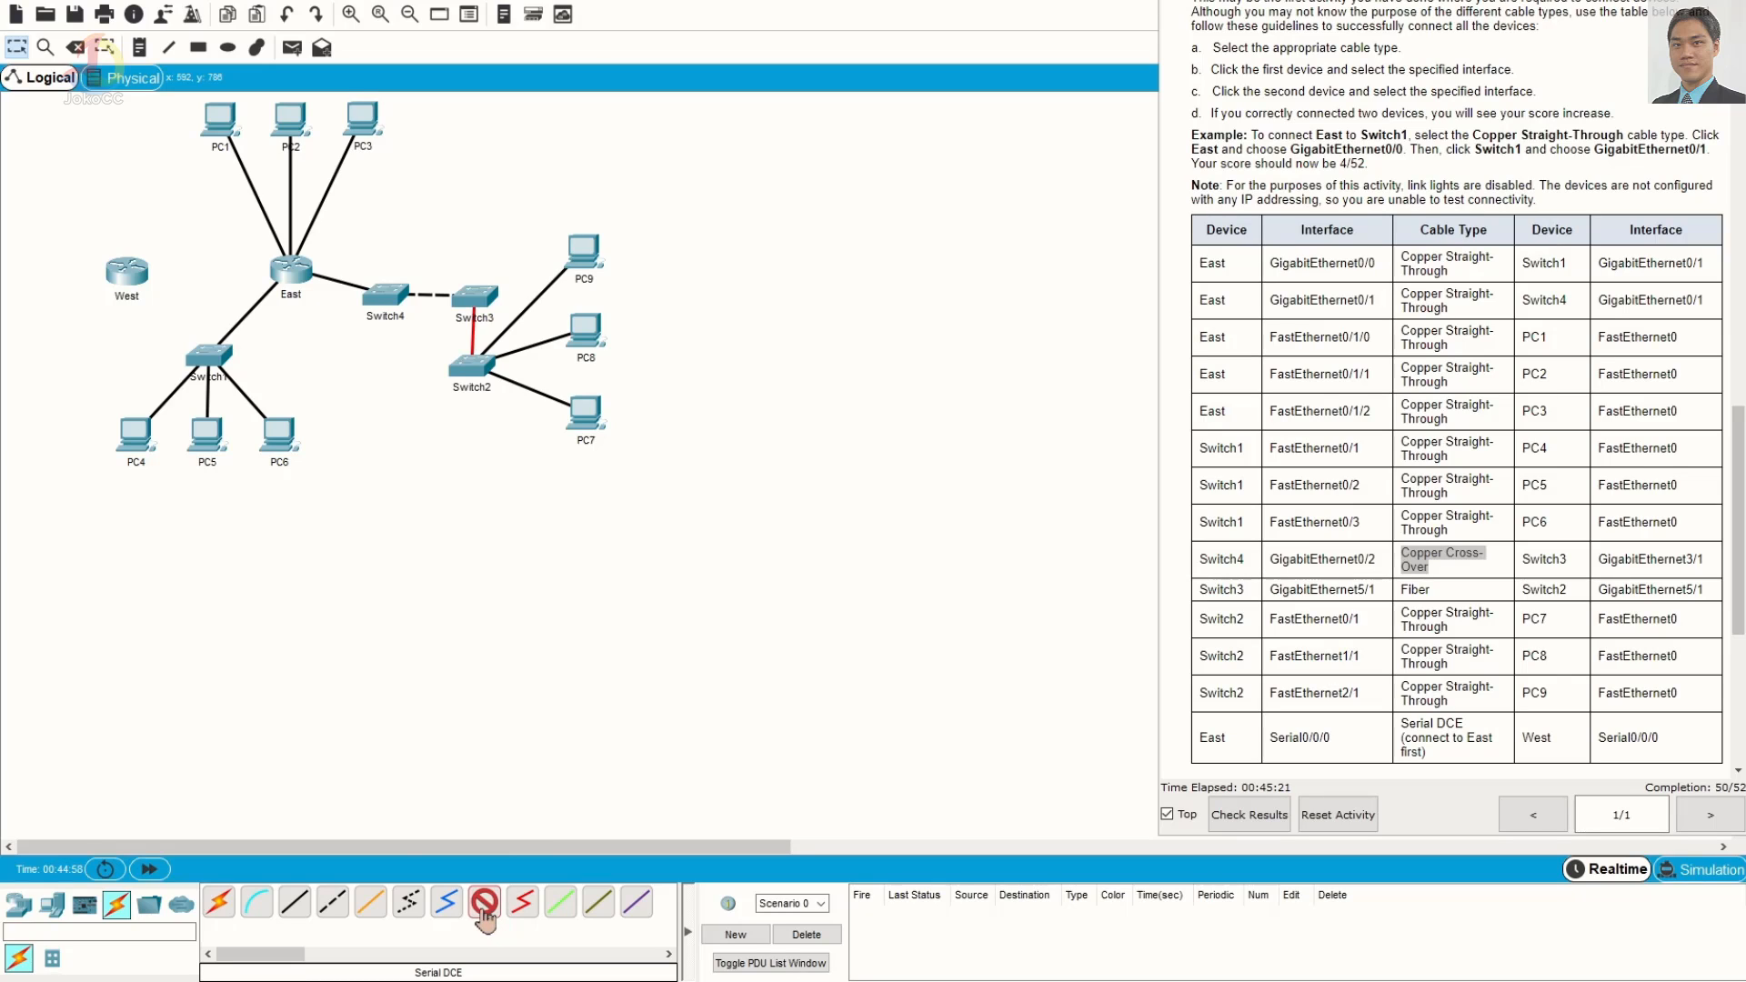
pyautogui.click(484, 910)
pyautogui.click(292, 276)
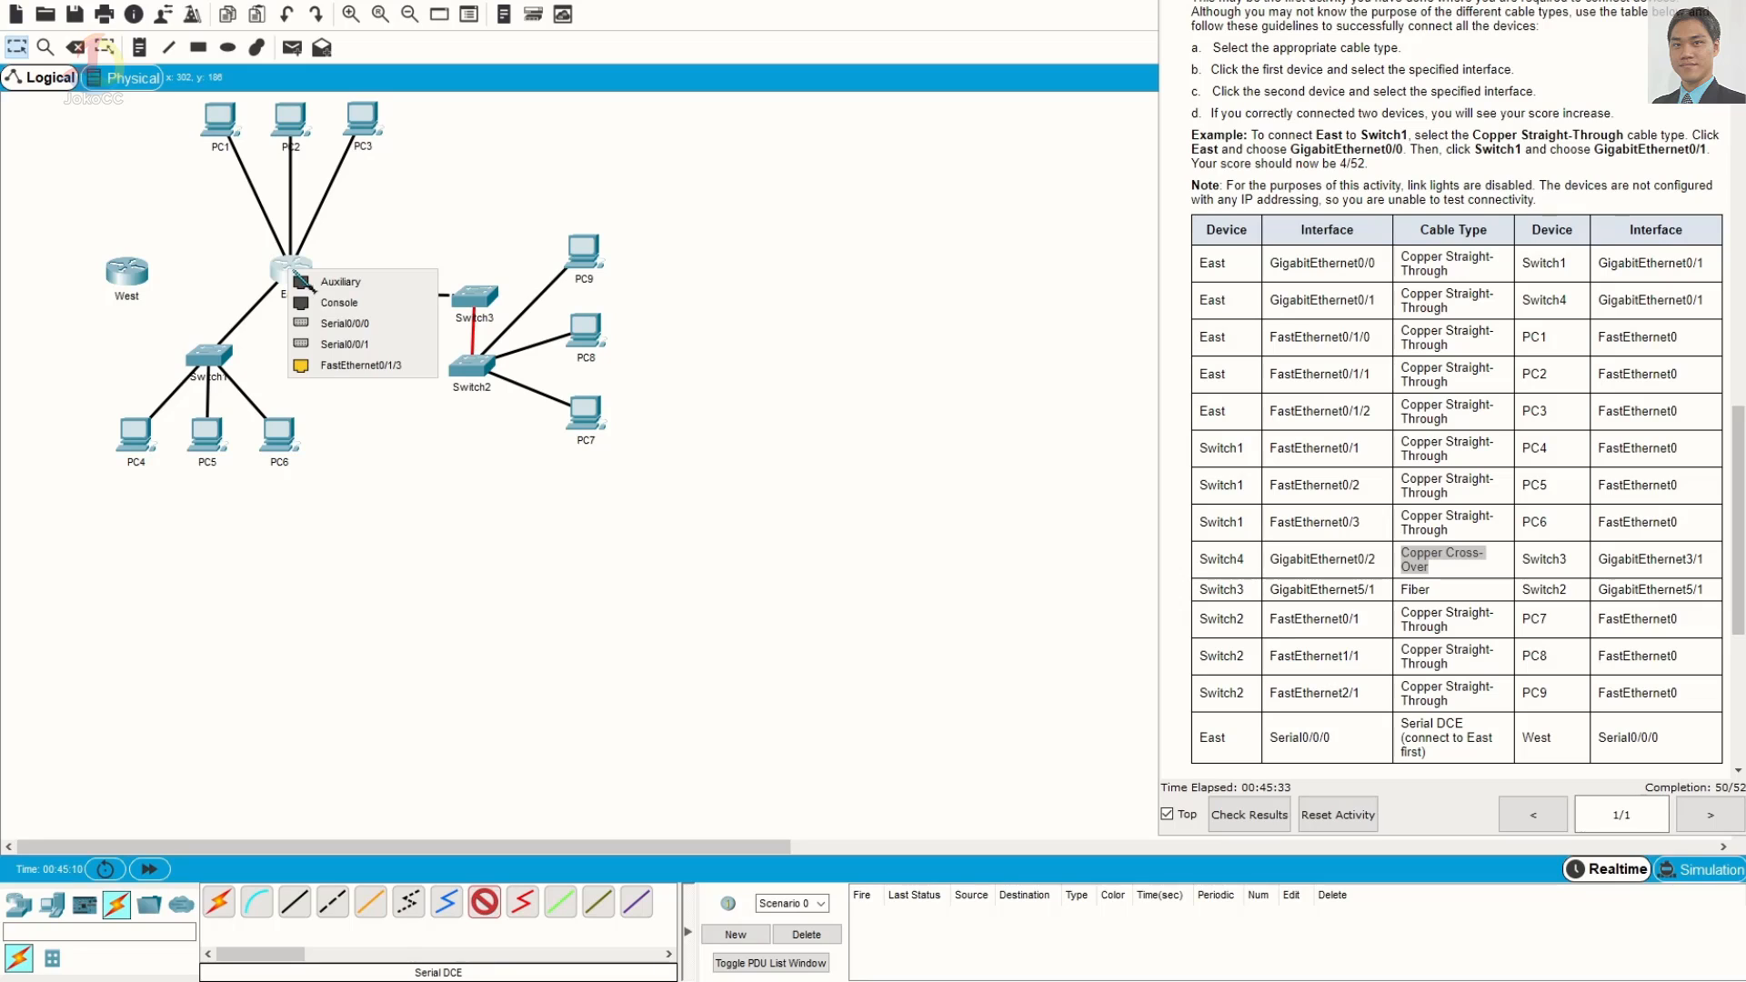
pyautogui.click(389, 323)
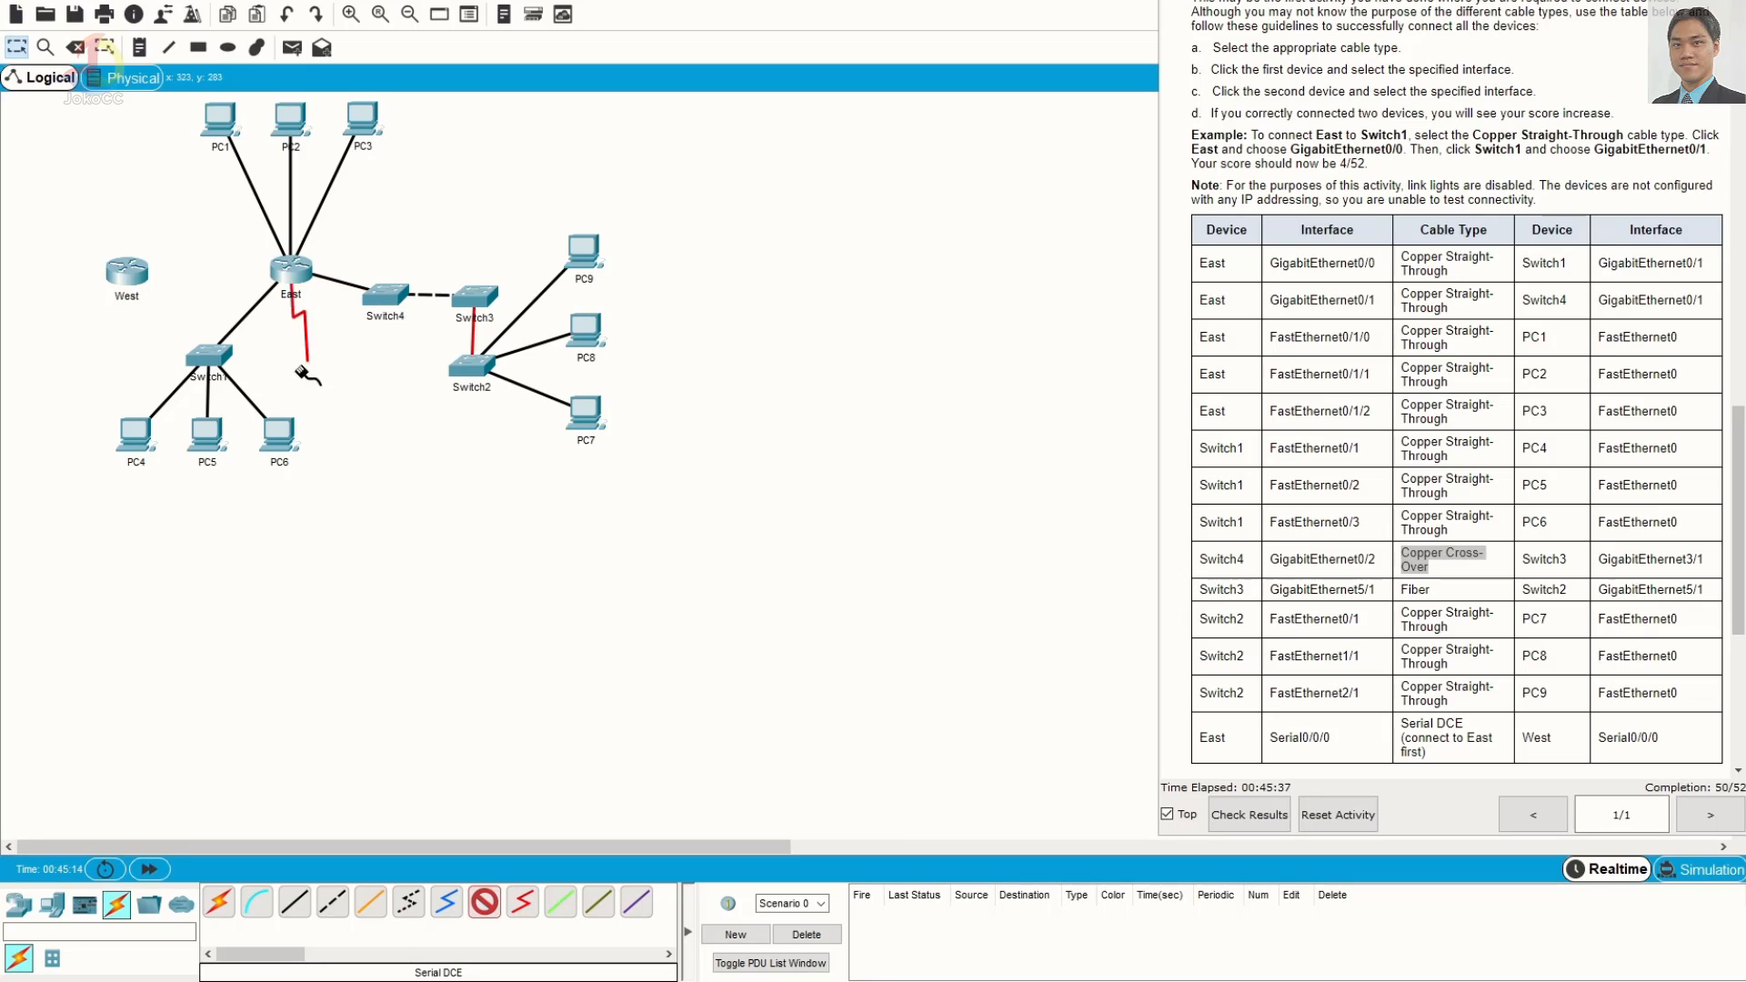
pyautogui.click(129, 271)
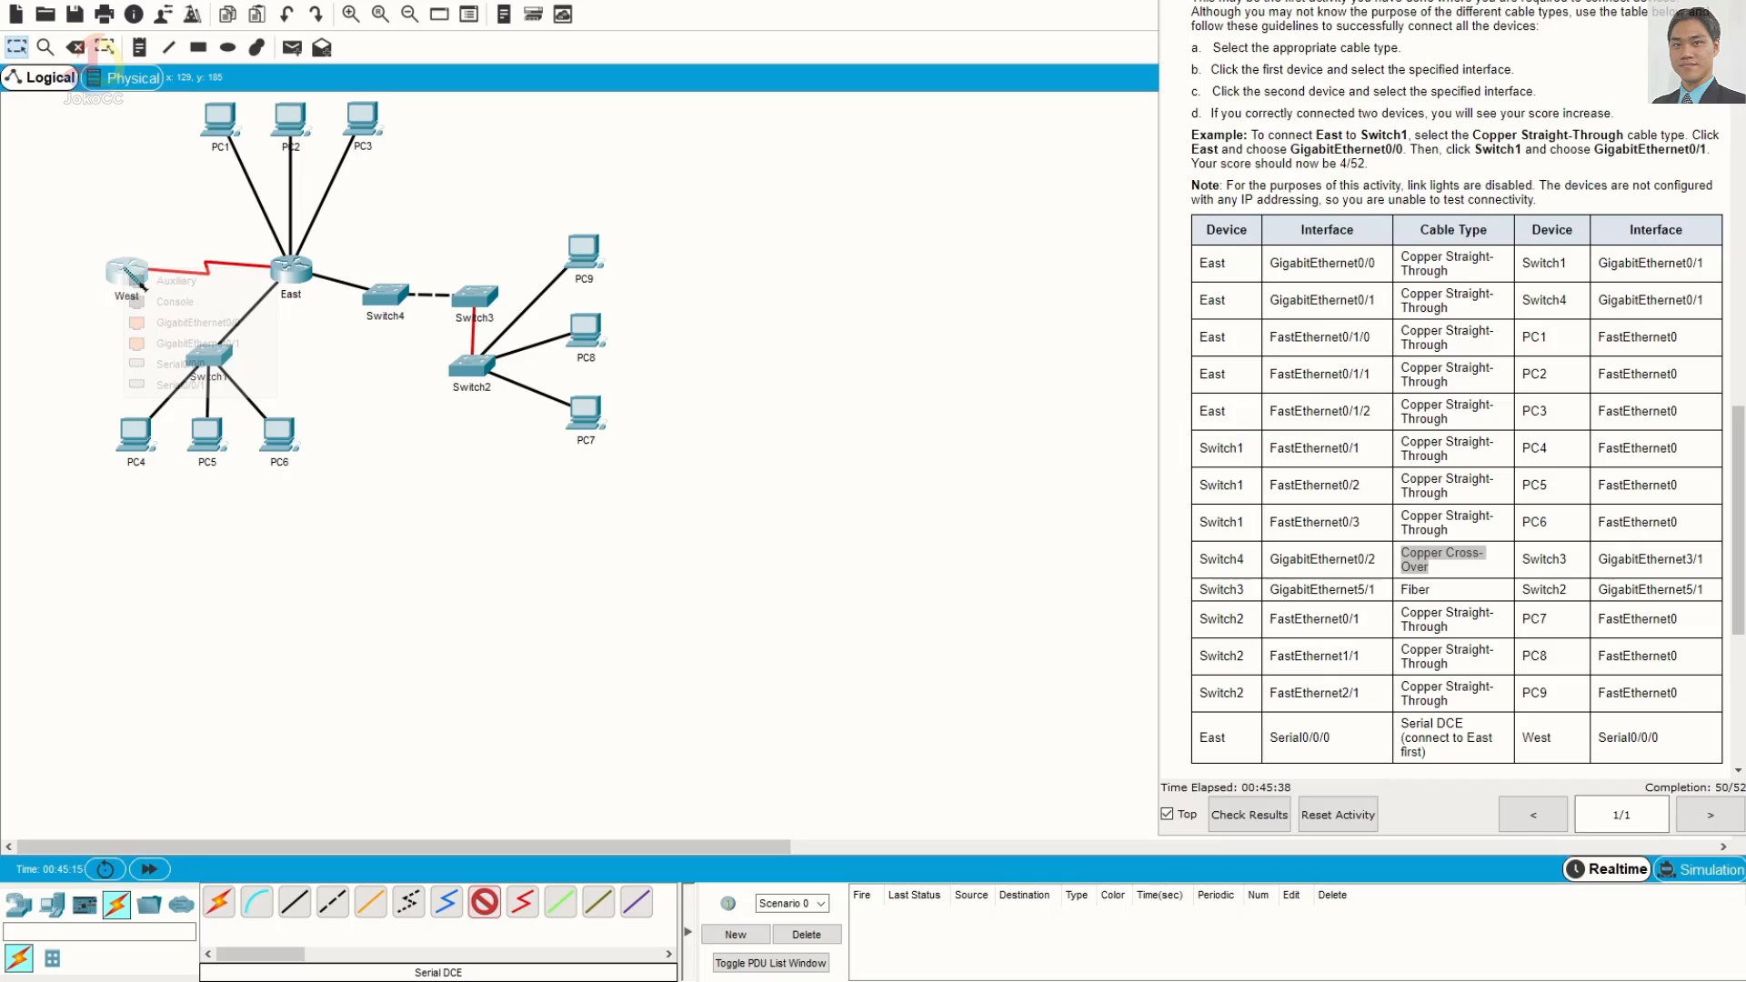
pyautogui.click(180, 364)
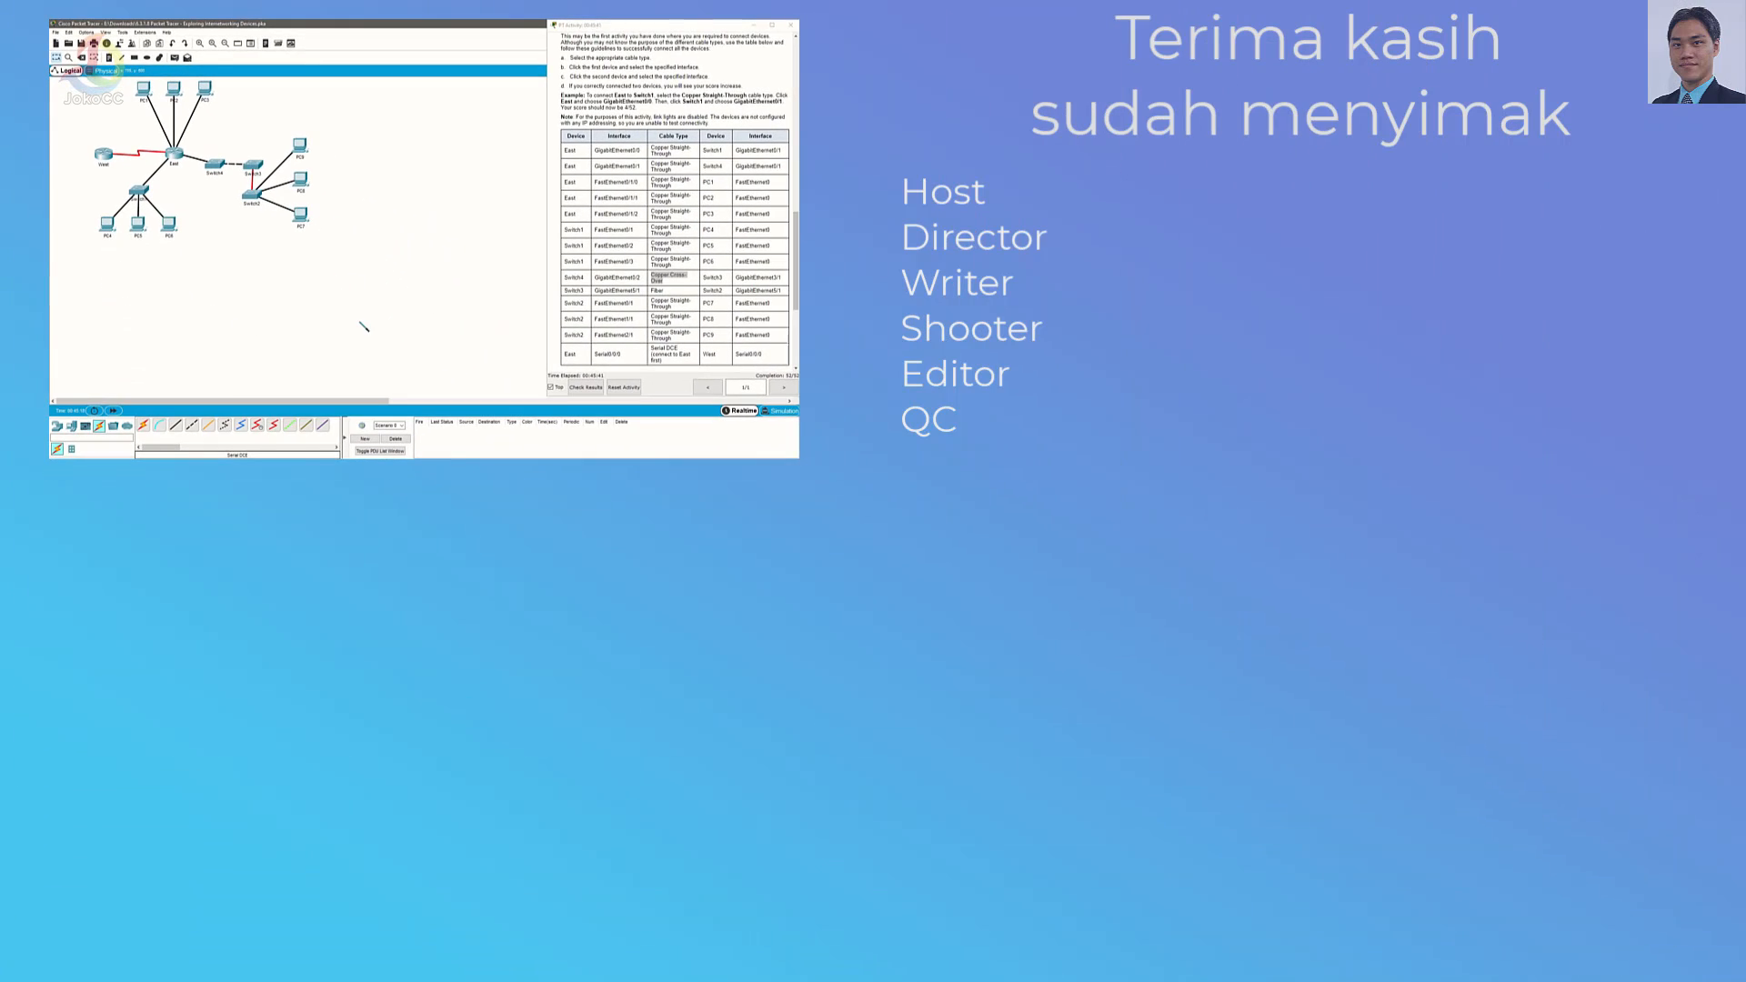
# Review the scoring rubric and the Part 2 and Part 3 instructions in the activity window
pyautogui.moveTo(631, 25); pyautogui.dragTo(418, 45)
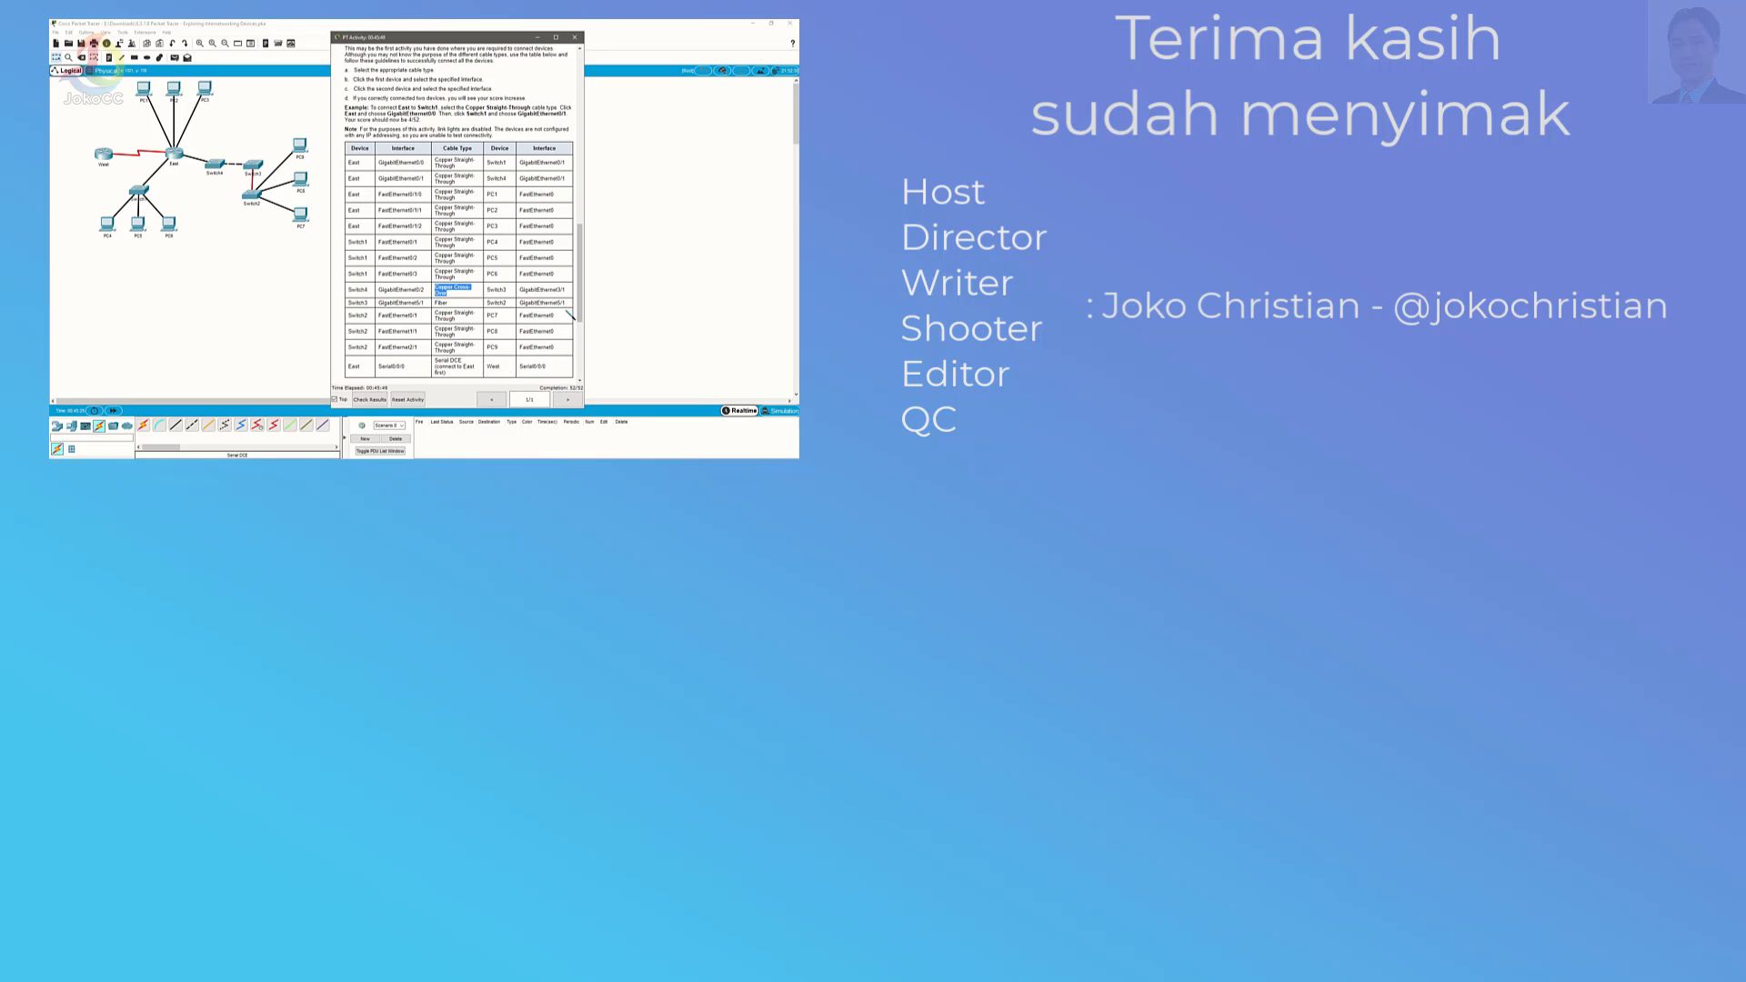
pyautogui.scroll(-4, 570, 319)
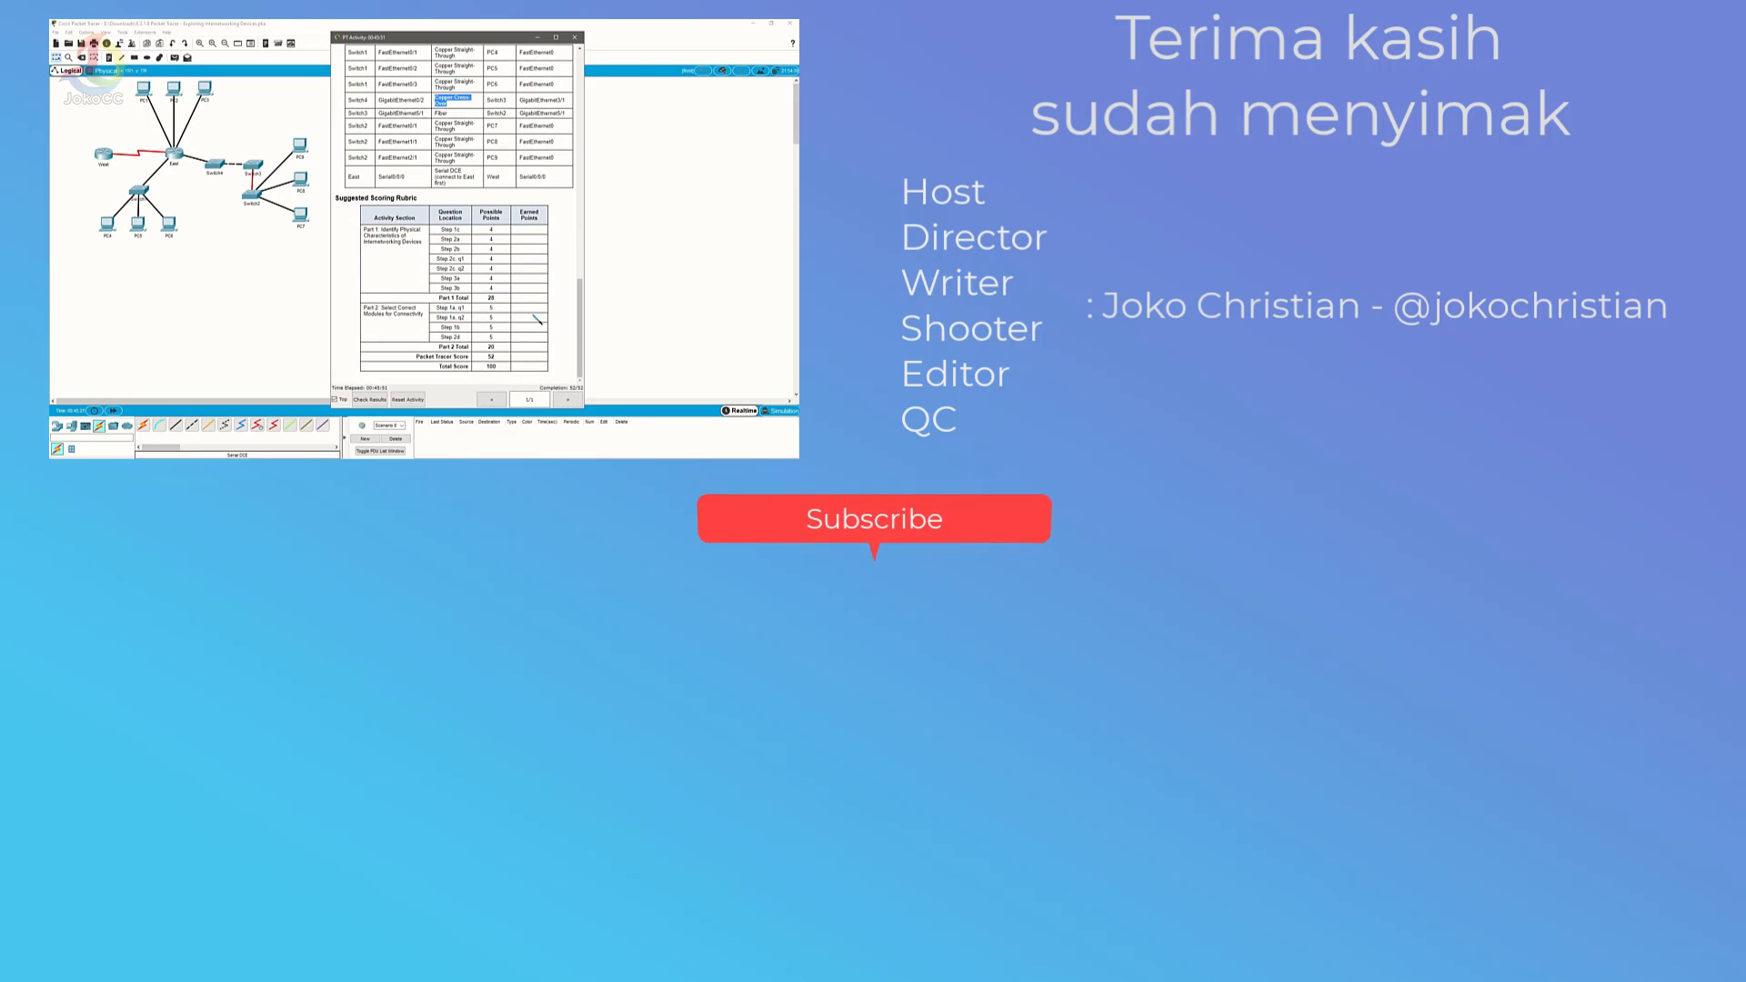
pyautogui.scroll(4, 538, 318)
pyautogui.scroll(5, 538, 319)
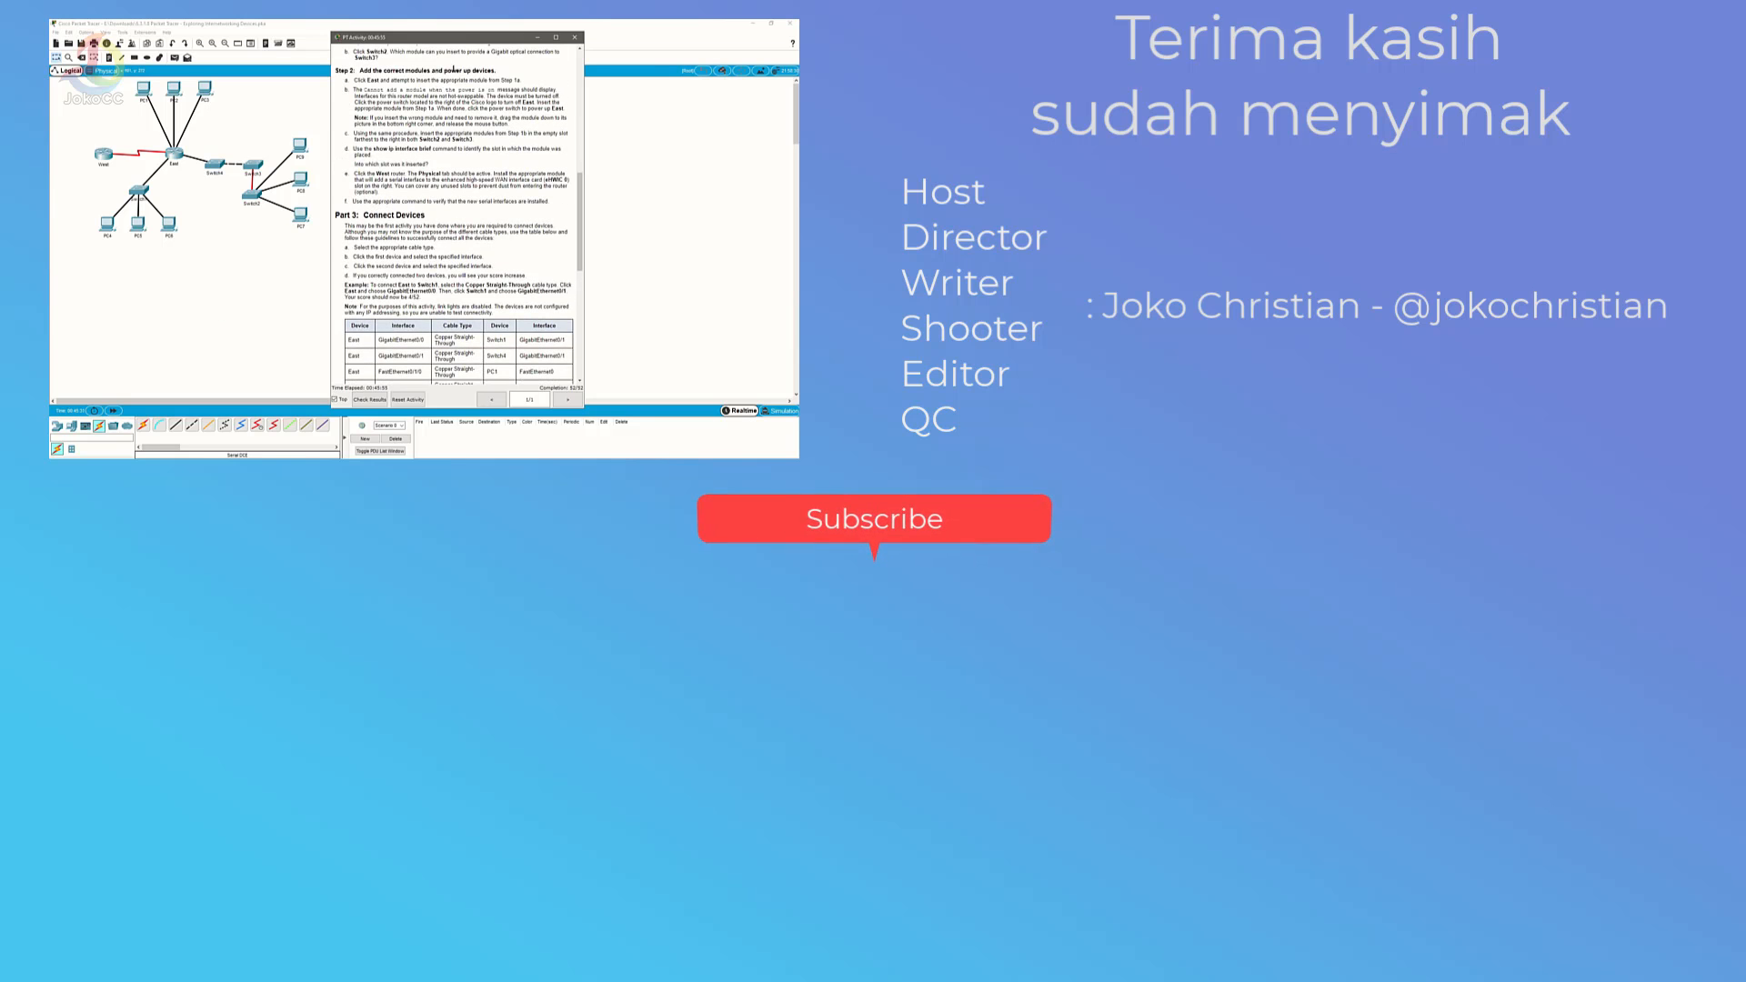
pyautogui.moveTo(466, 40); pyautogui.dragTo(625, 40)
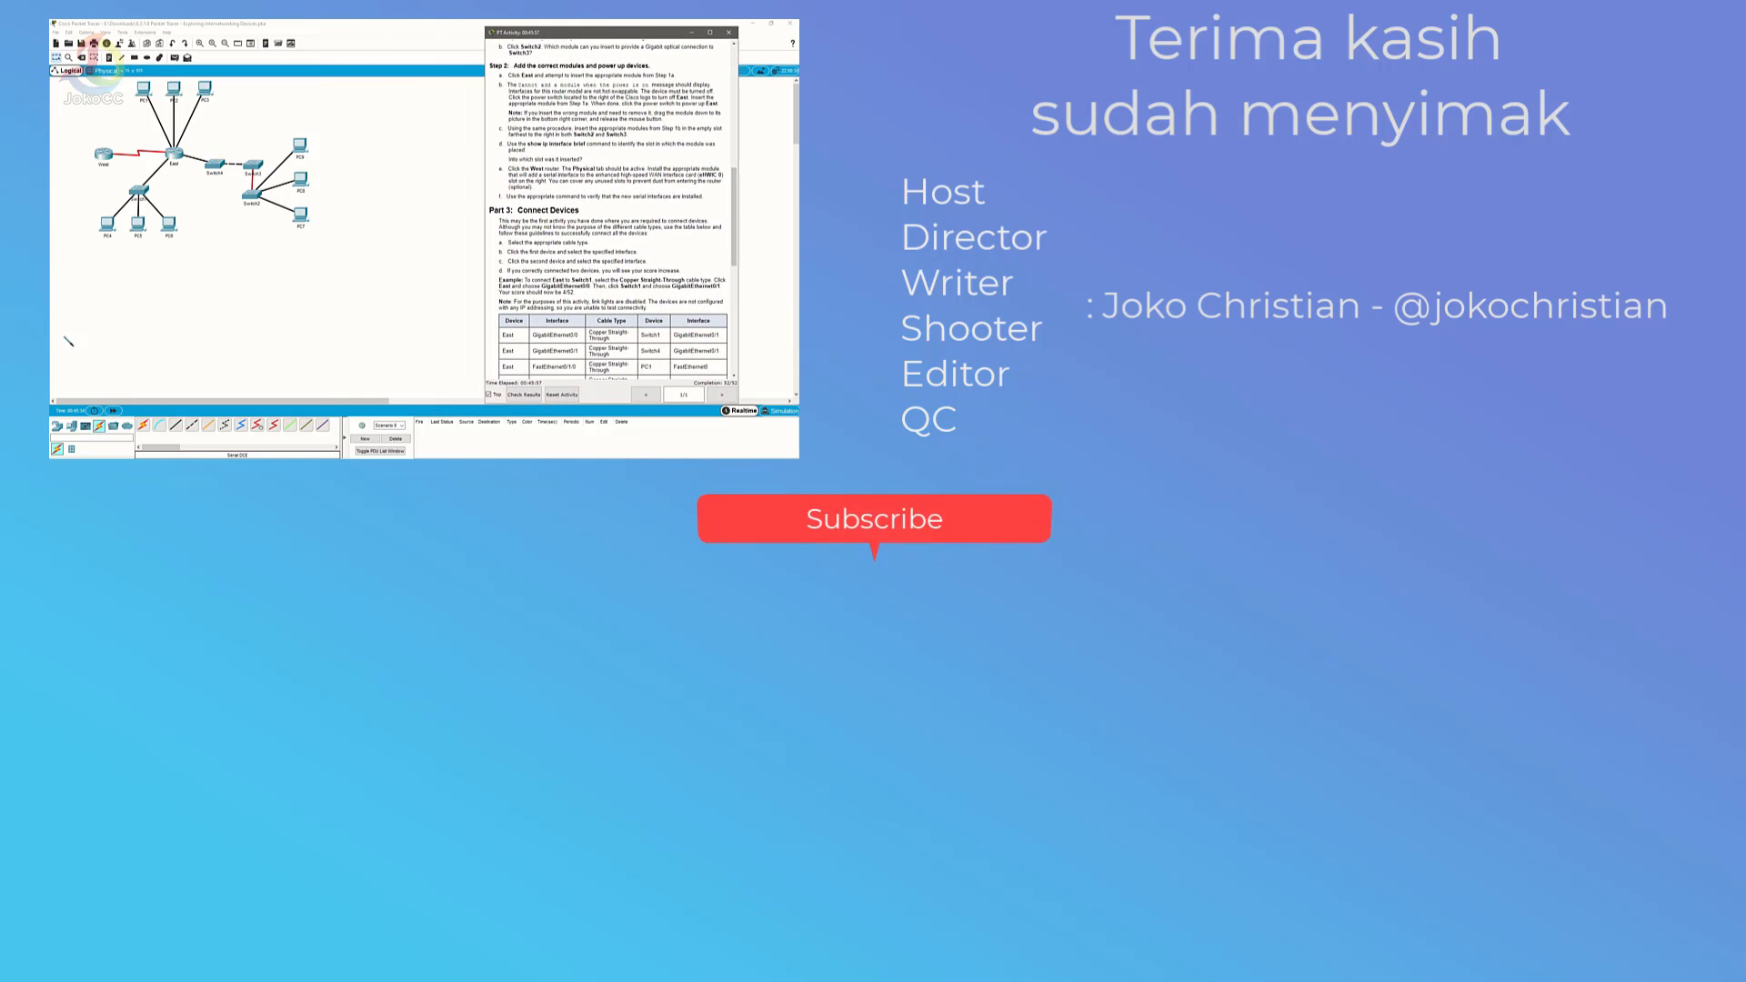